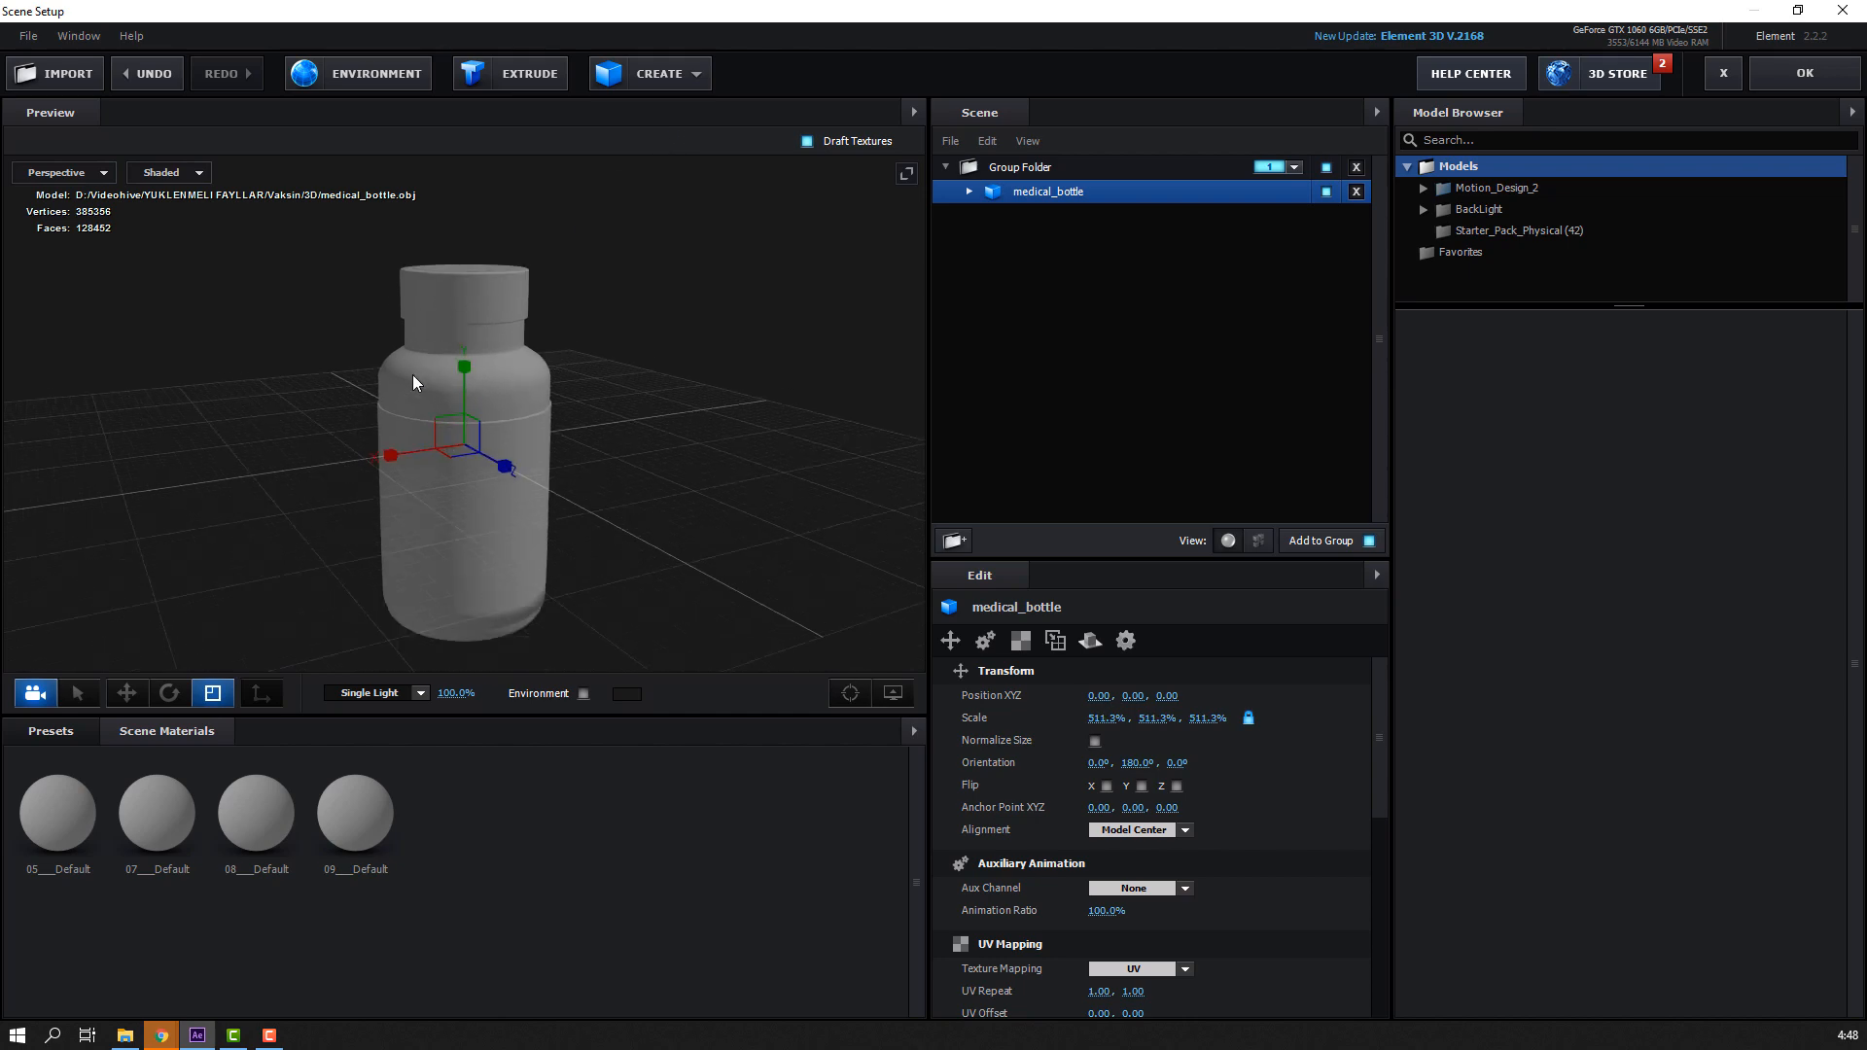
Move the medical_bottle model up along Y to a position of about 1.85 so that it stands on the grid
left_click_drag(511, 514, 446, 484)
scroll(446, 484, "down", 2)
left_click(126, 693)
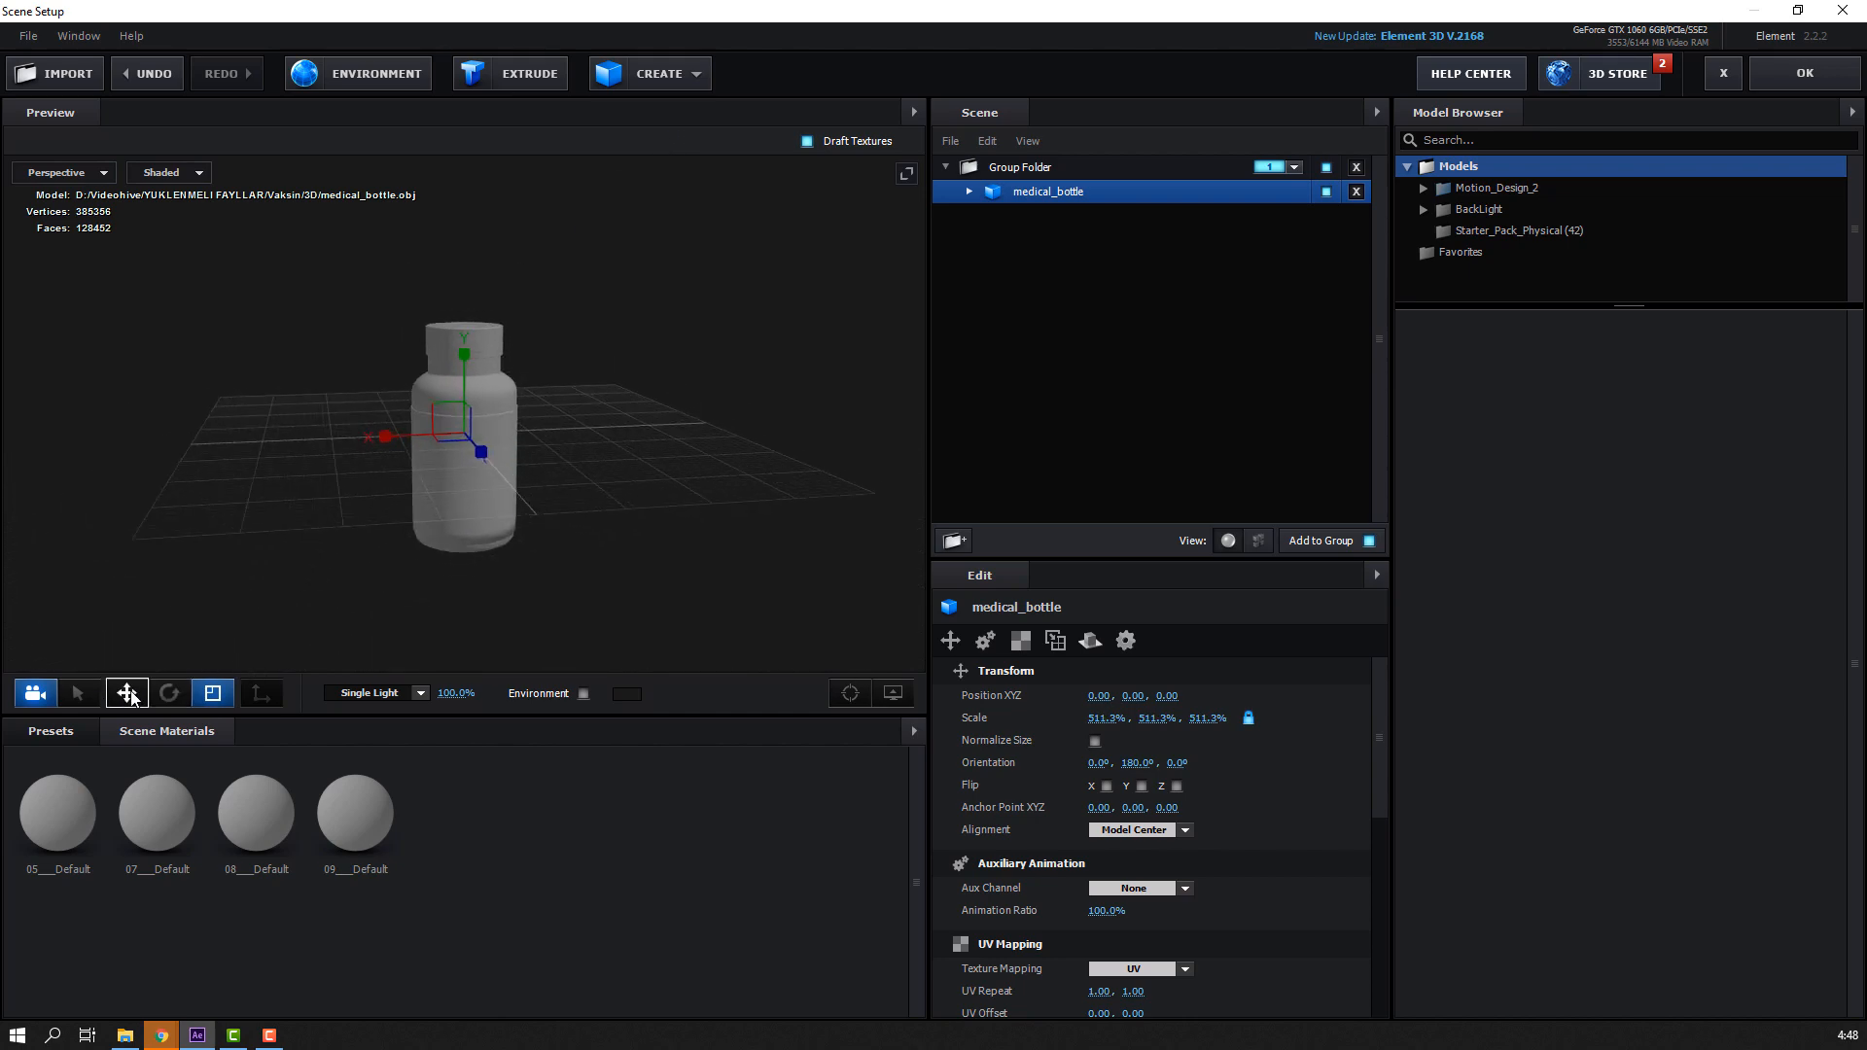
left_click_drag(465, 377, 475, 249)
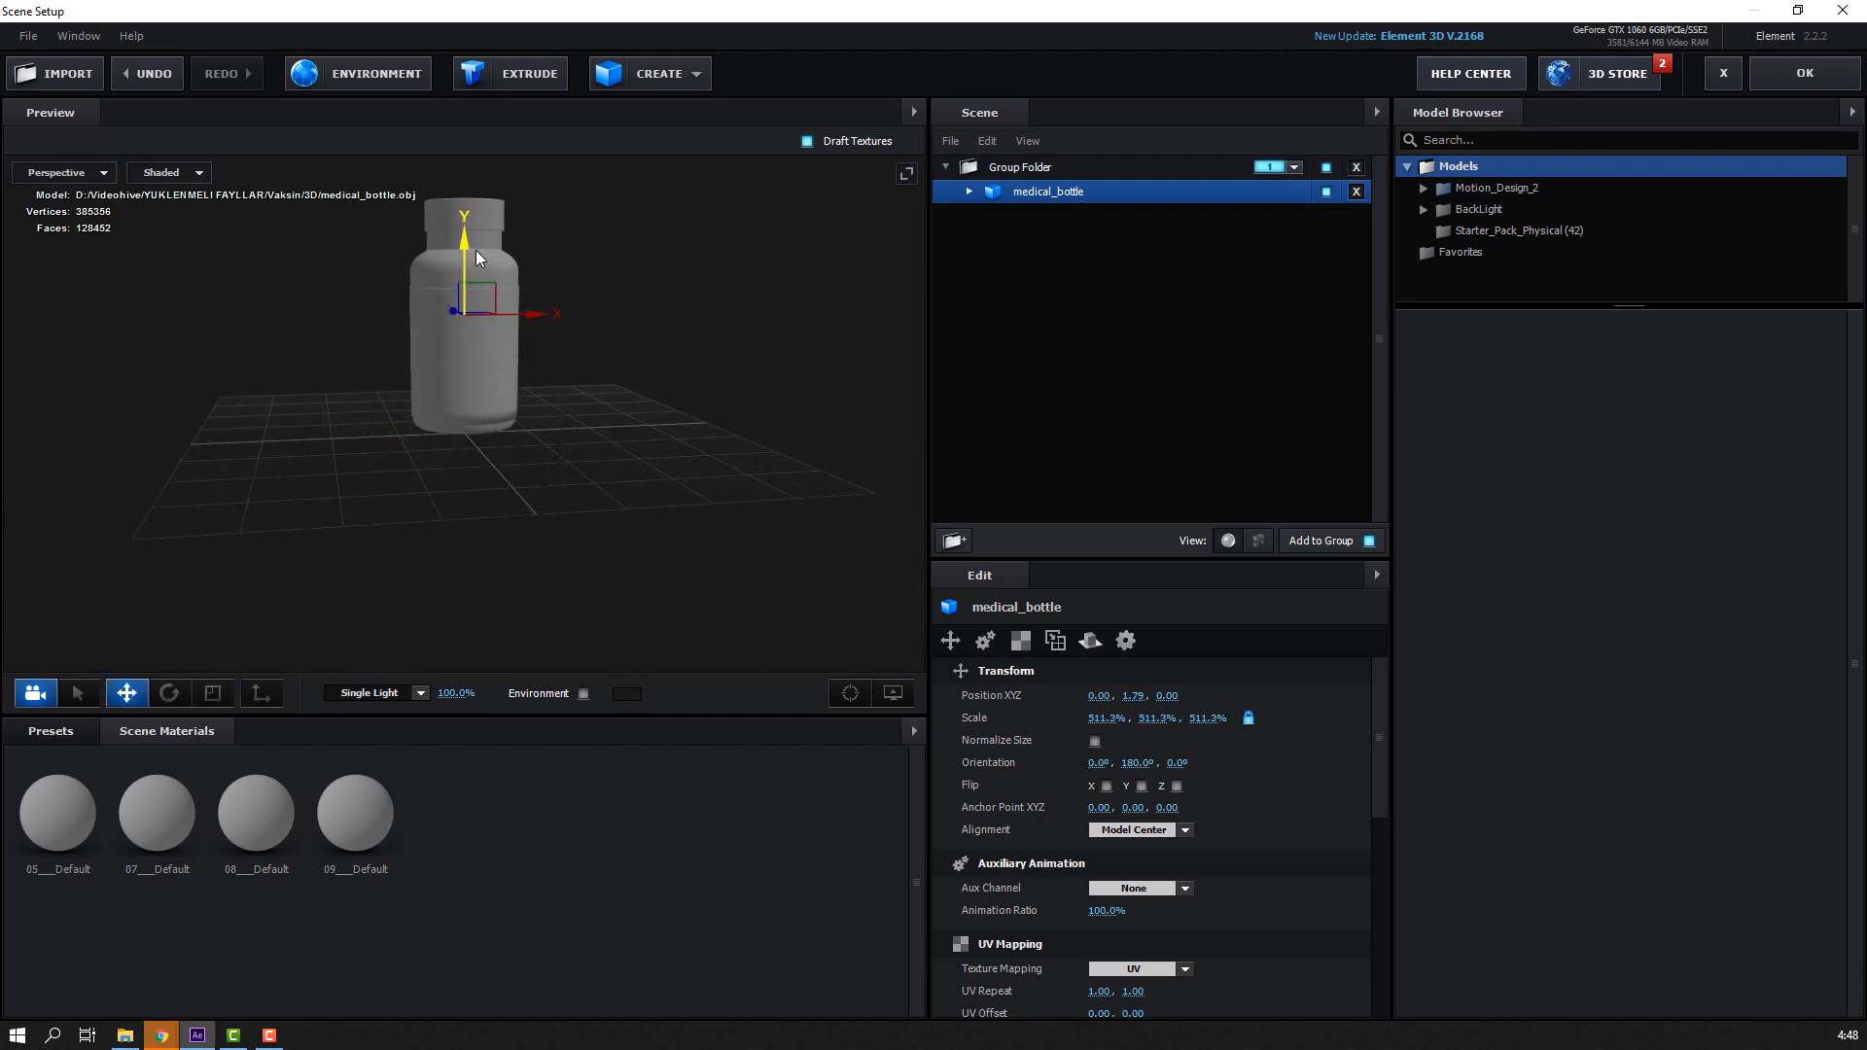
scroll(505, 404, "up", 2)
scroll(475, 468, "up", 3)
left_click_drag(525, 394, 435, 516)
scroll(377, 486, "down", 2)
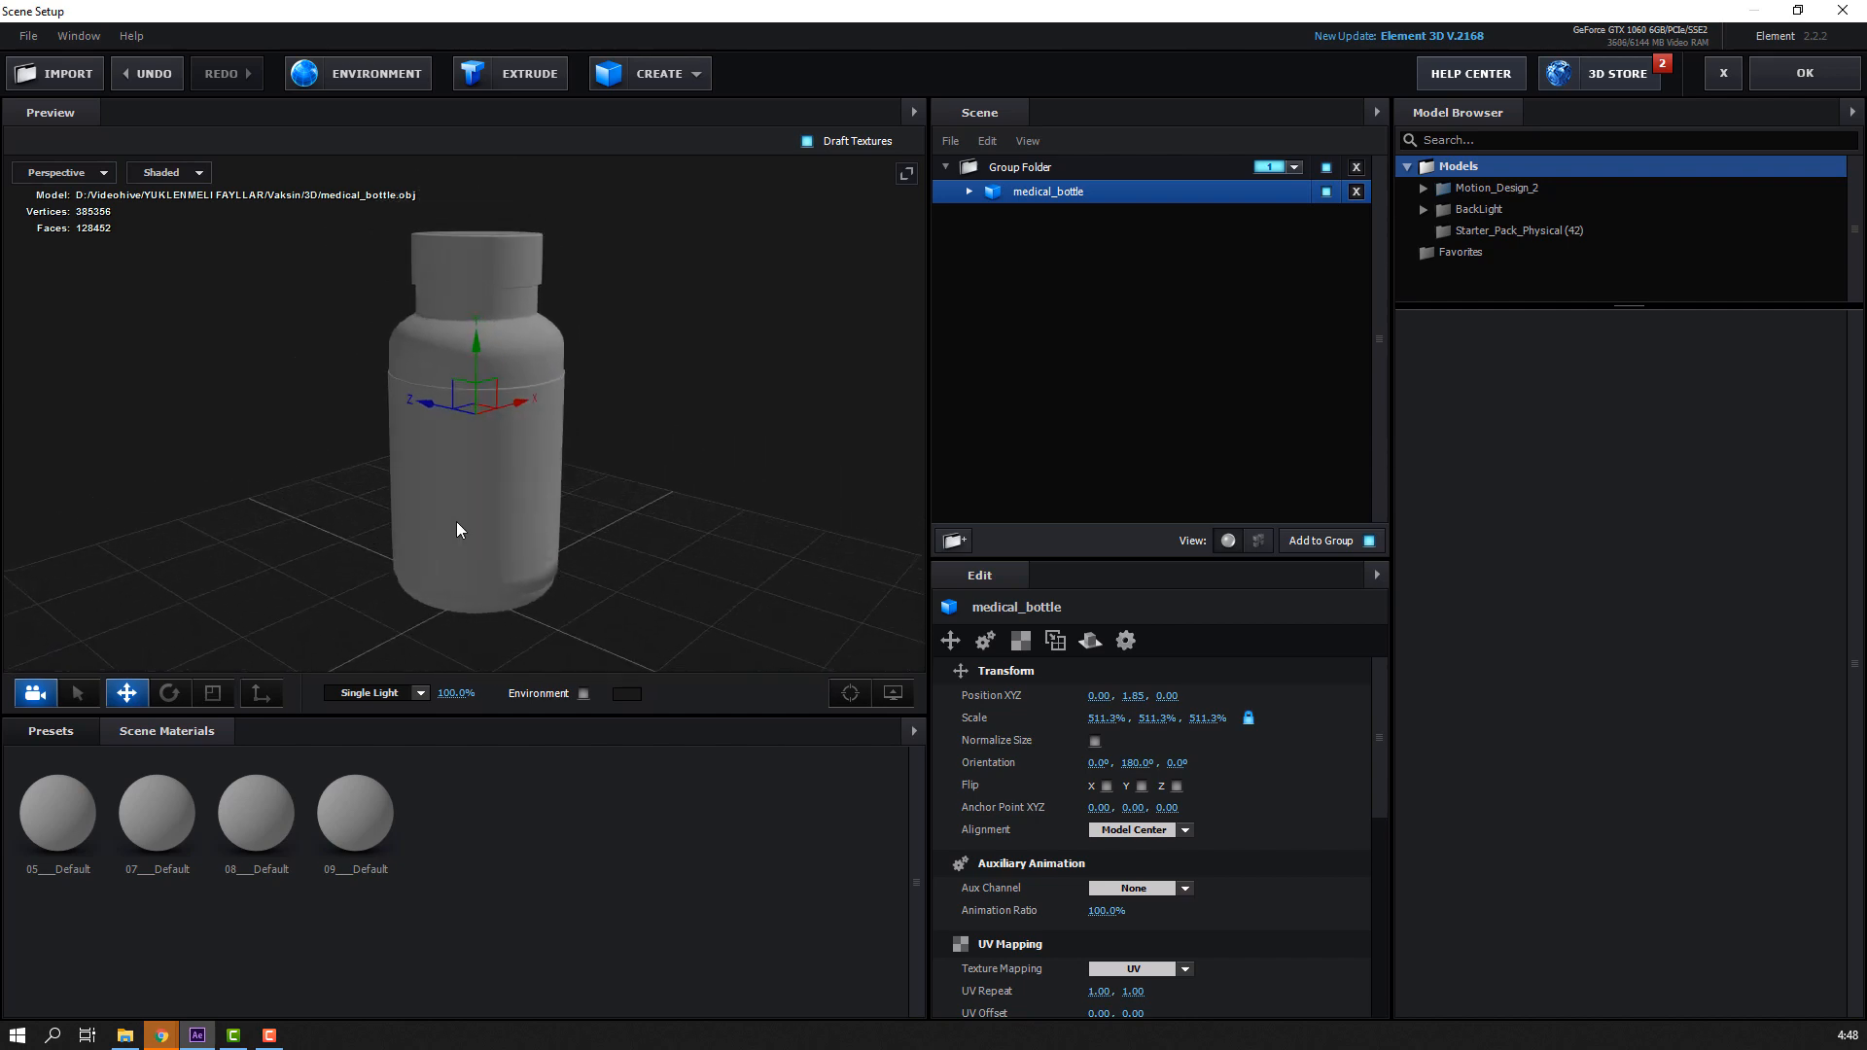
scroll(457, 530, "up", 1)
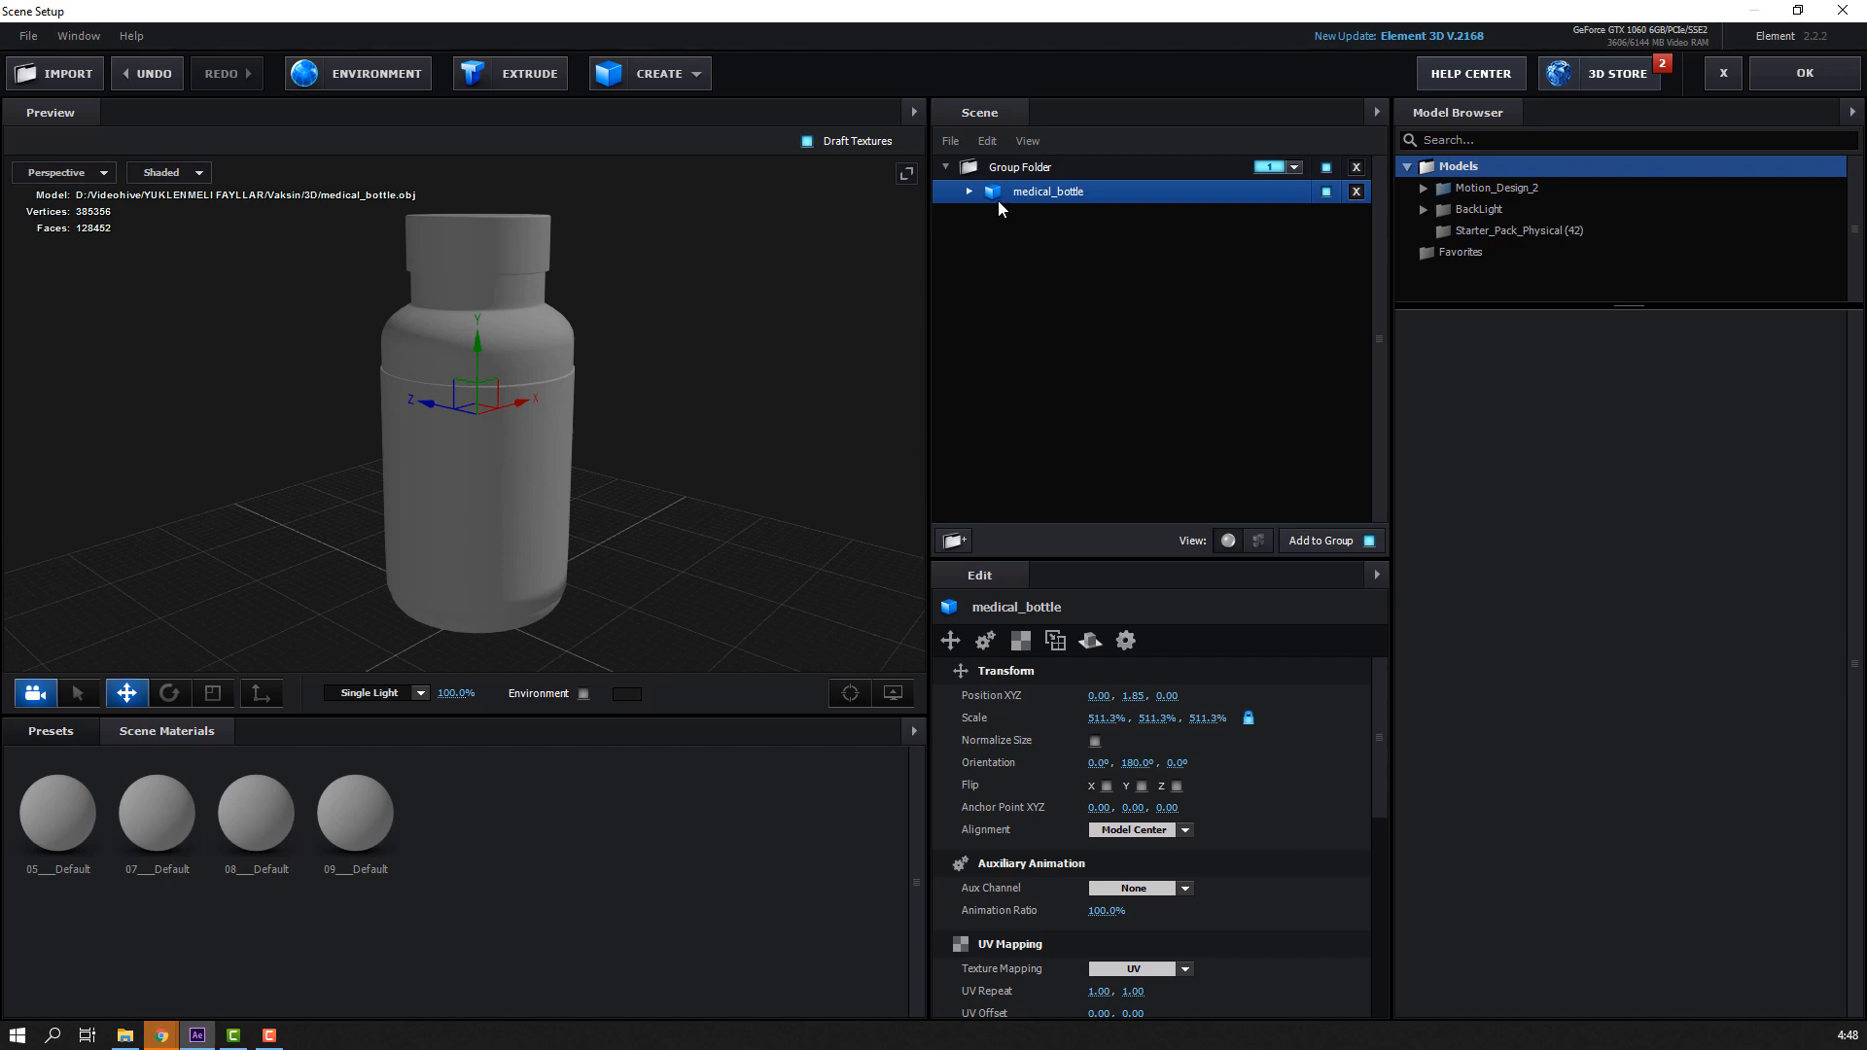
Expand medical_bottle, hide its 05, 07 and 08 default materials, and select 09___Default as the only visible one
left_click(969, 191)
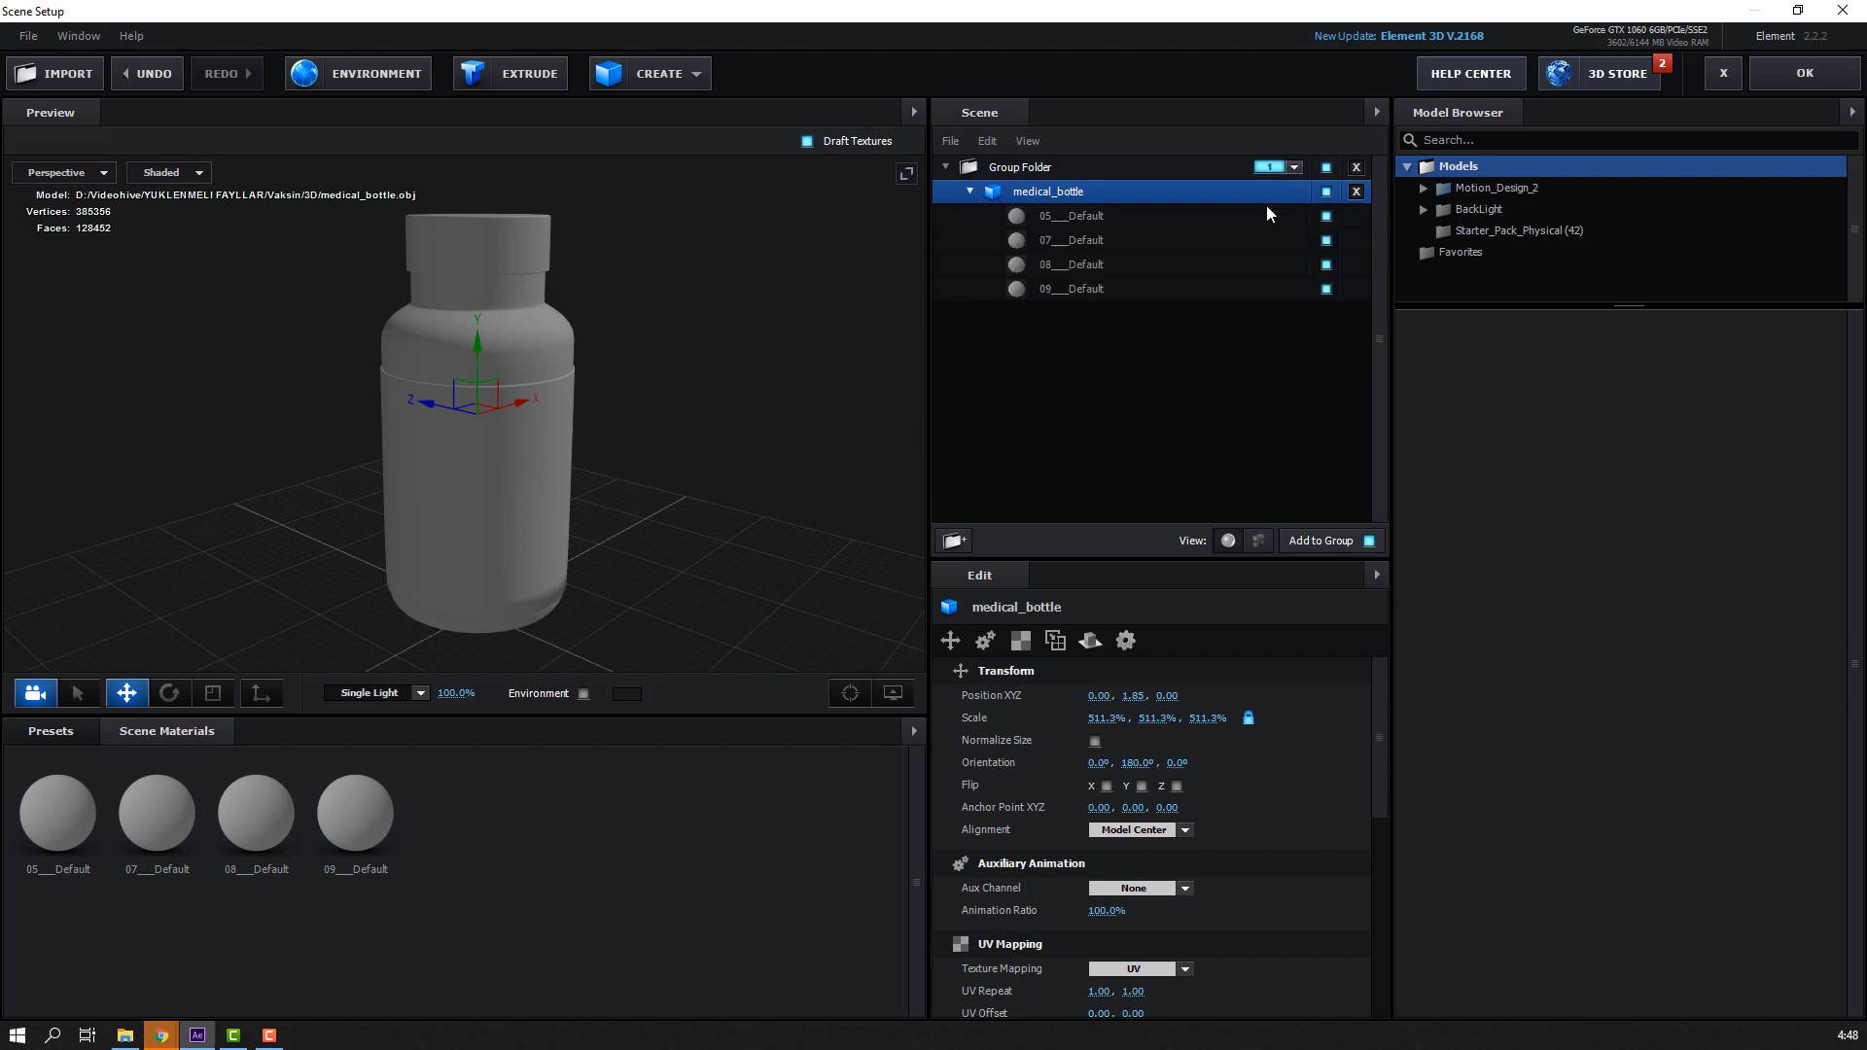
left_click(1325, 216)
left_click(1326, 240)
left_click(1326, 265)
left_click(1325, 289)
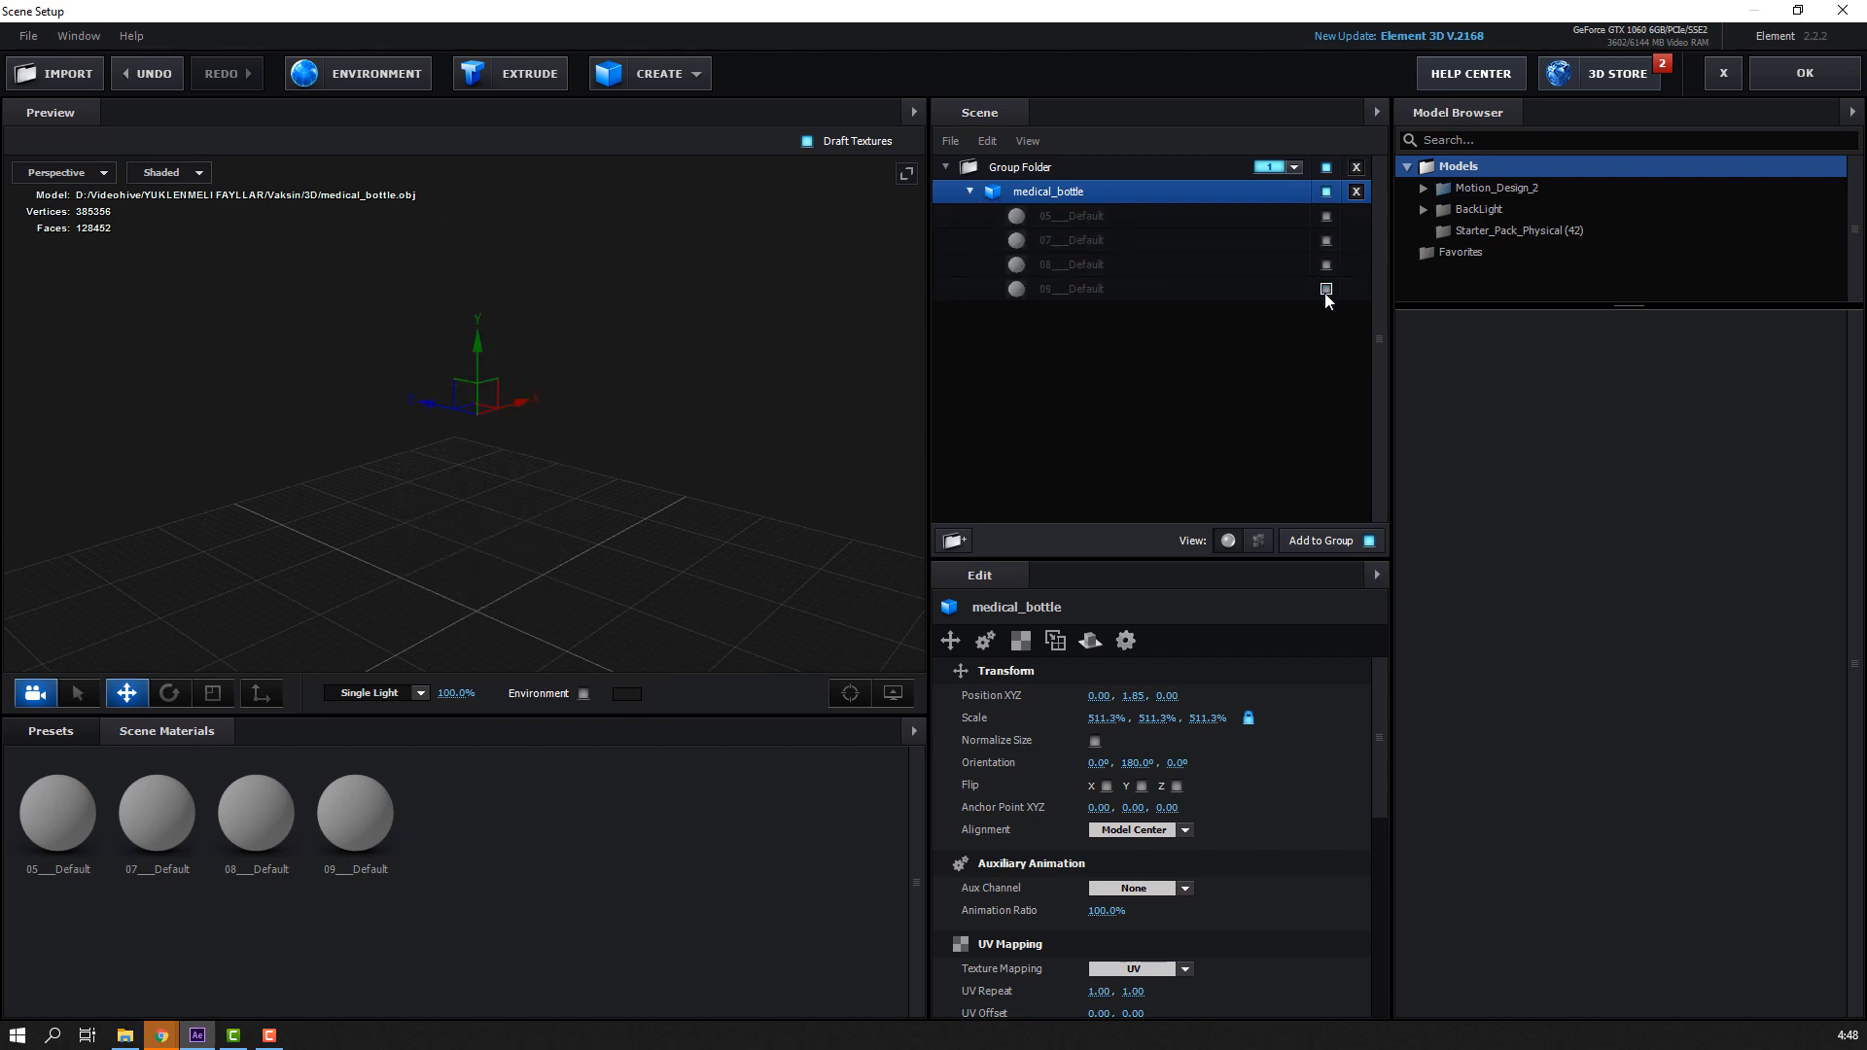
left_click(1325, 289)
left_click(1072, 289)
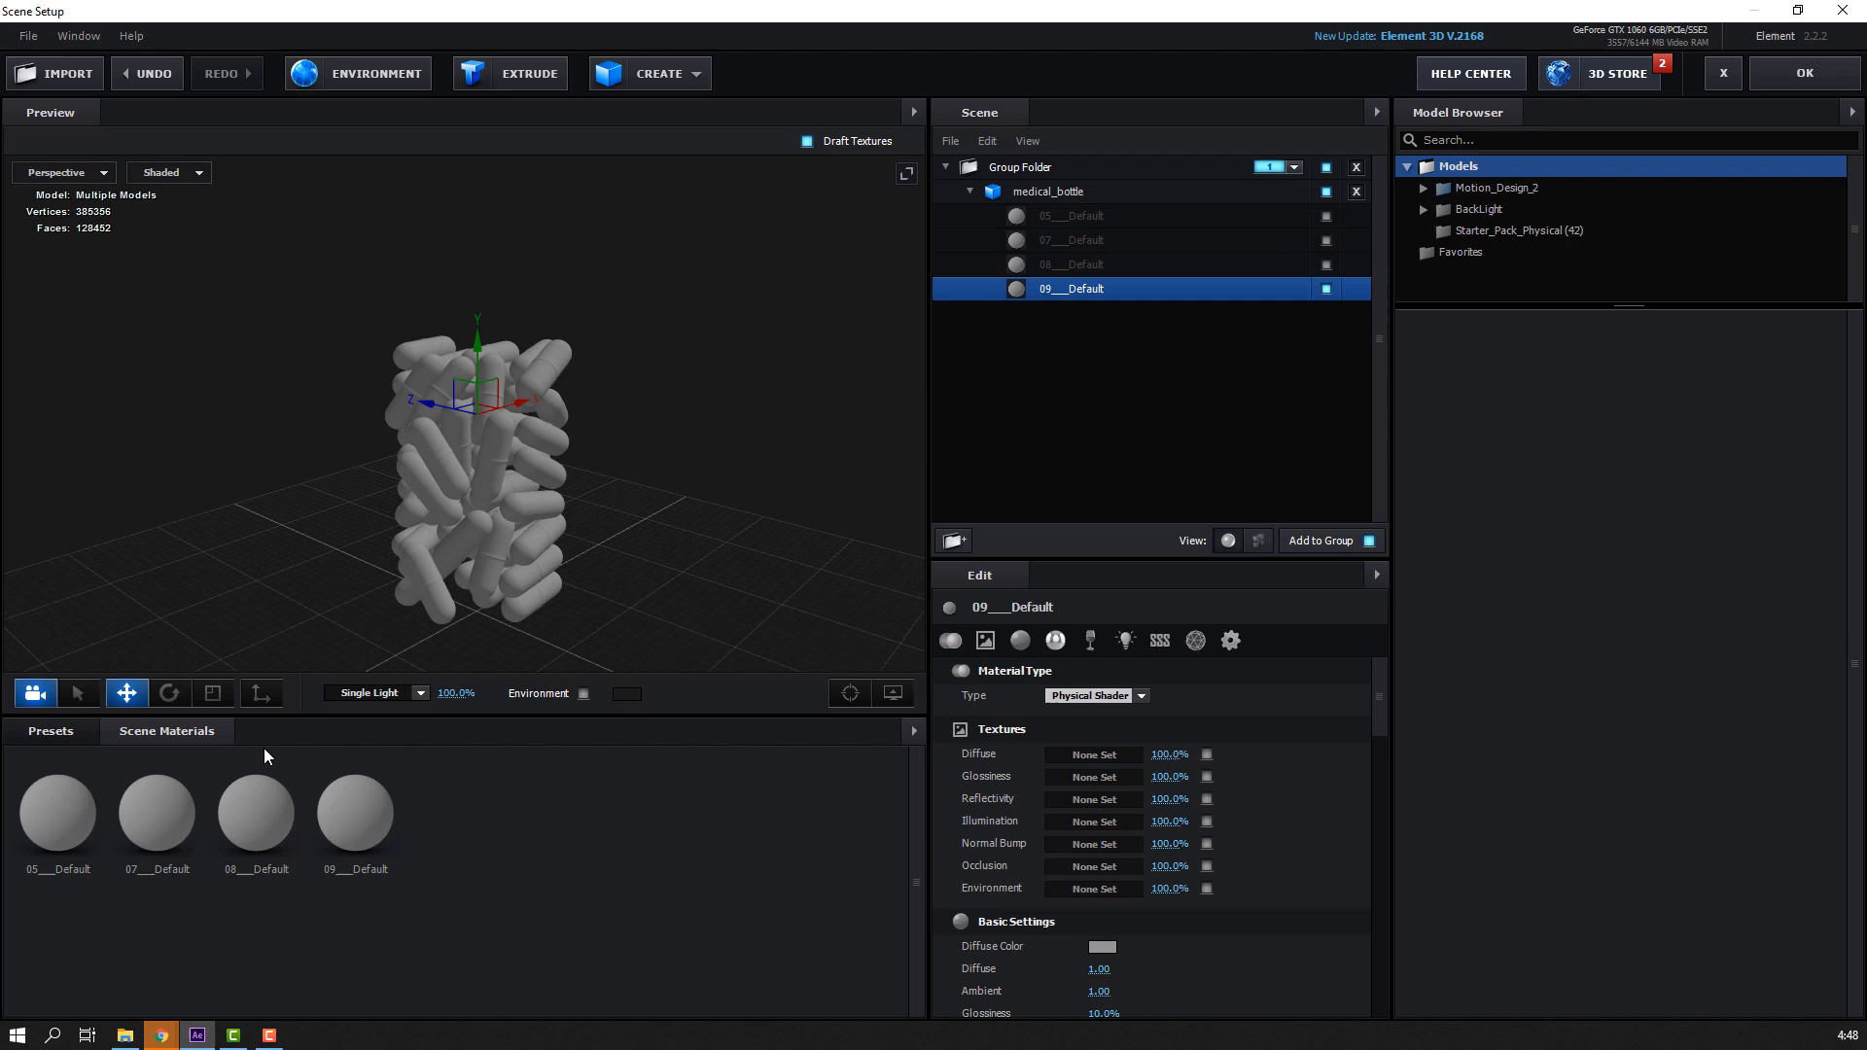
Apply the Grey preset from the Physical materials to the capsules
left_click(51, 731)
scroll(107, 942, "down", 2)
left_click(103, 948)
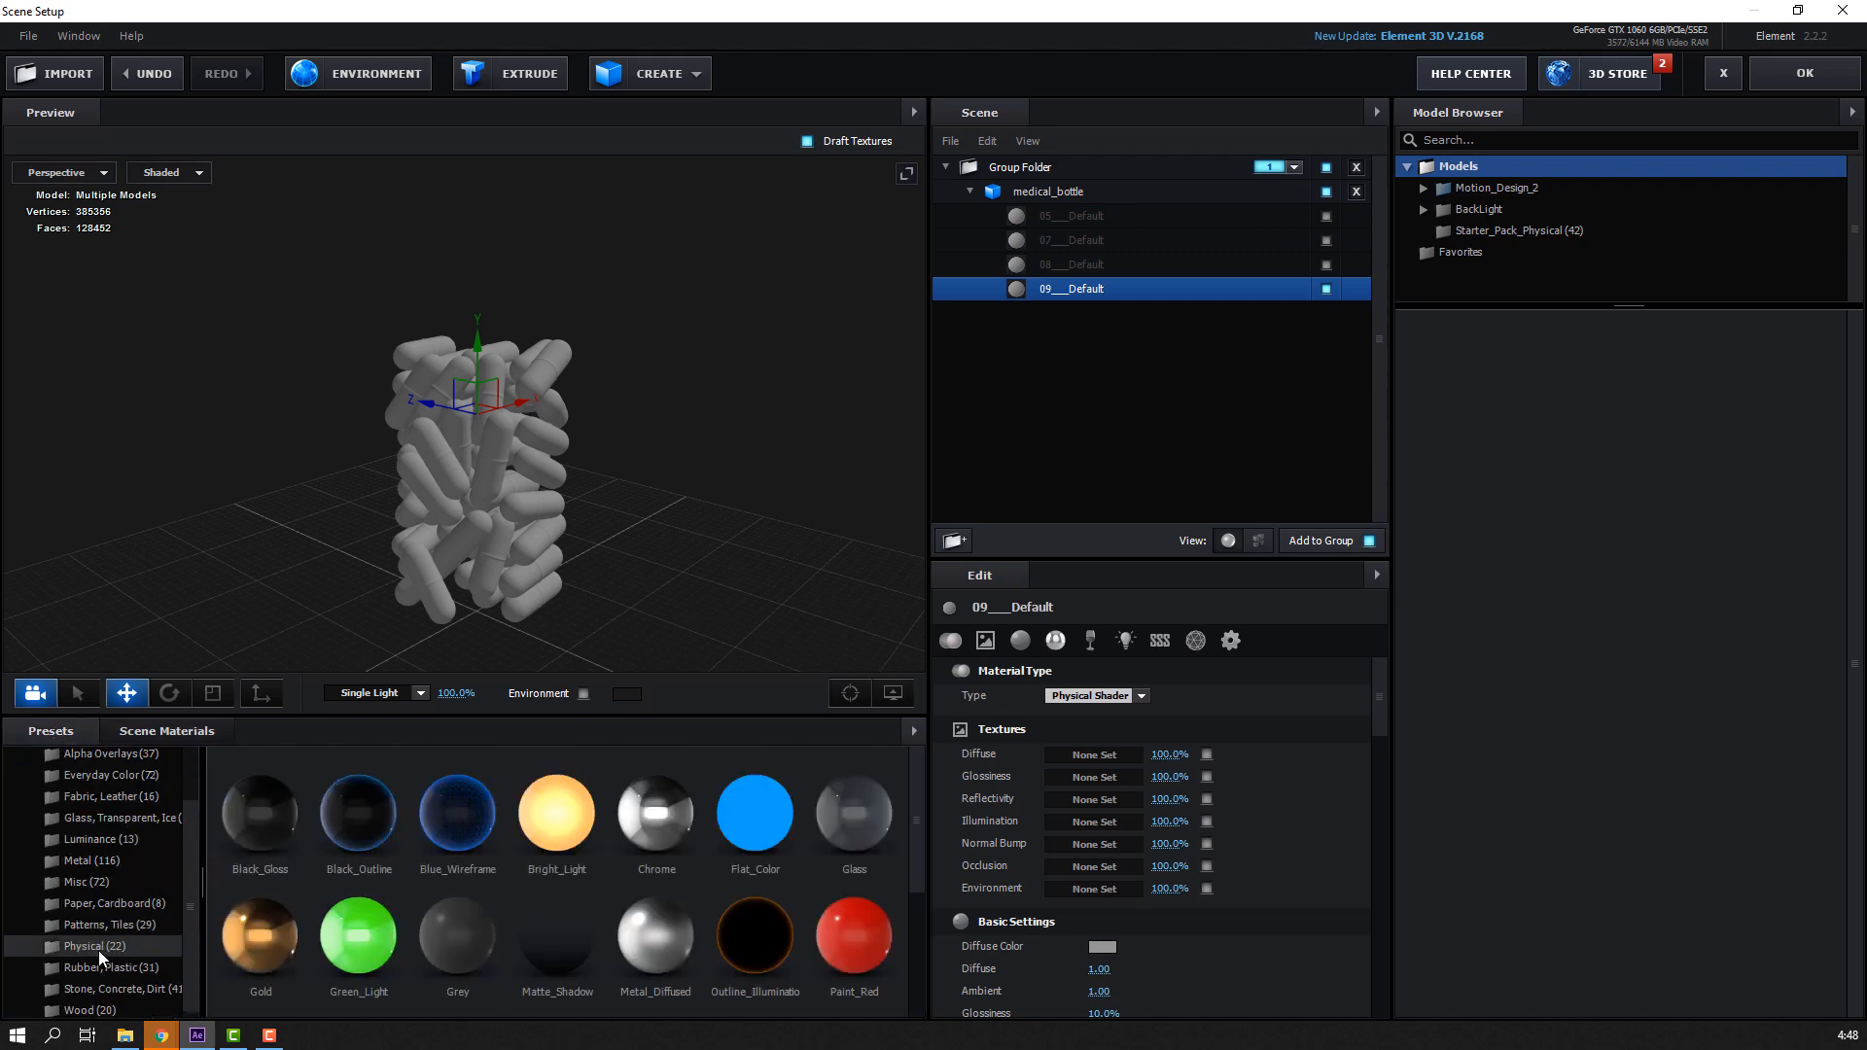
scroll(527, 887, "down", 1)
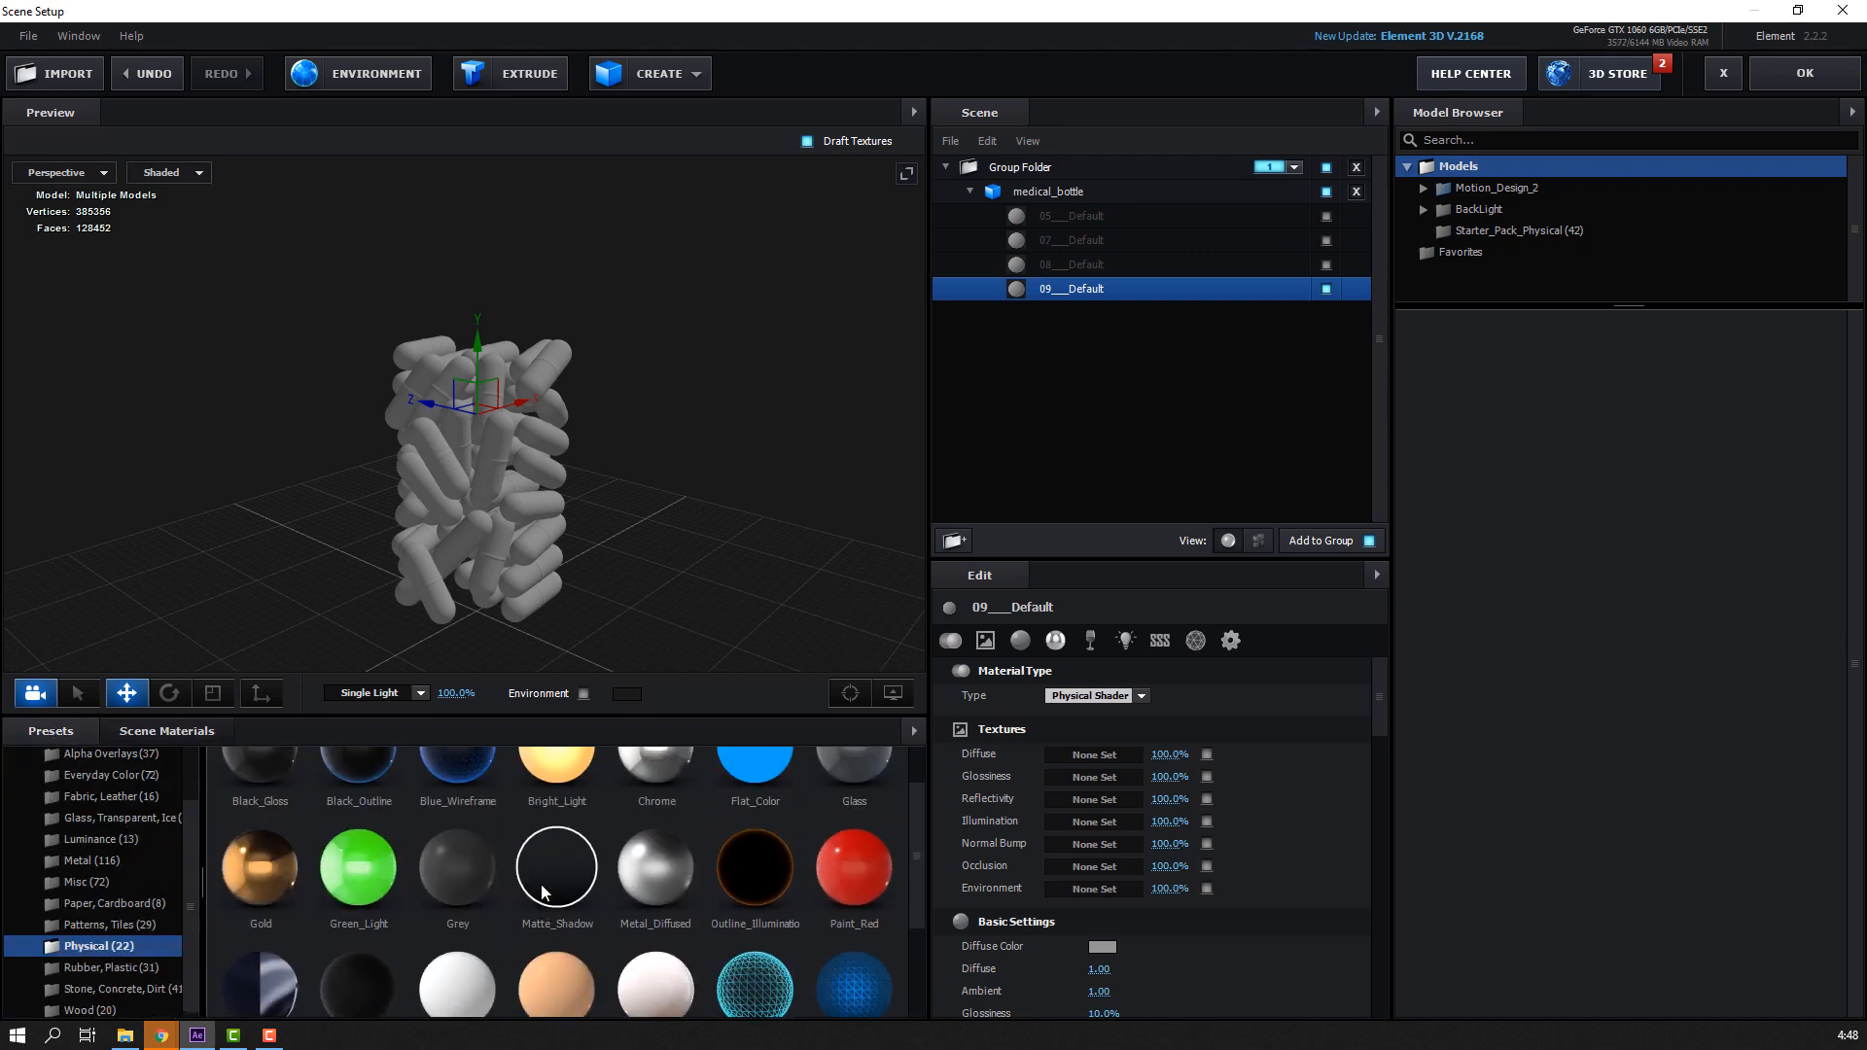
scroll(539, 895, "up", 1)
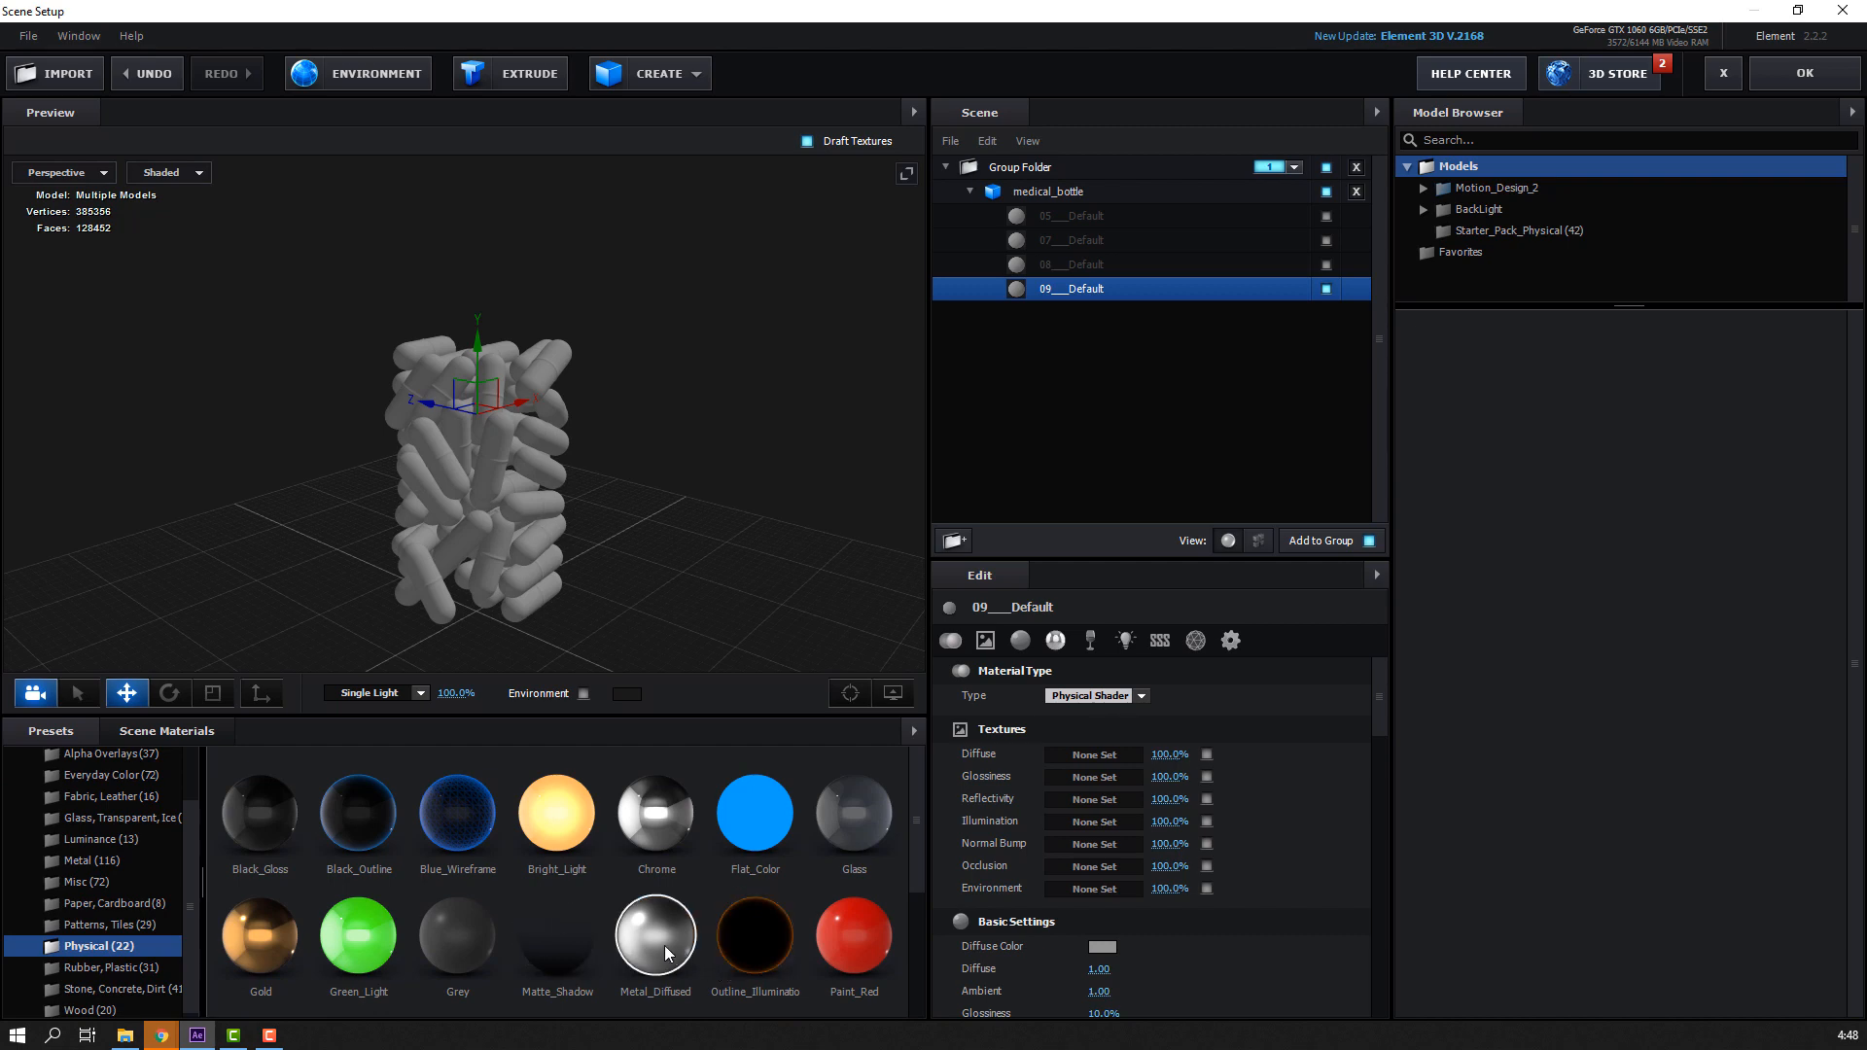
scroll(641, 935, "down", 1)
left_click_drag(457, 865, 533, 474)
scroll(533, 476, "up", 2)
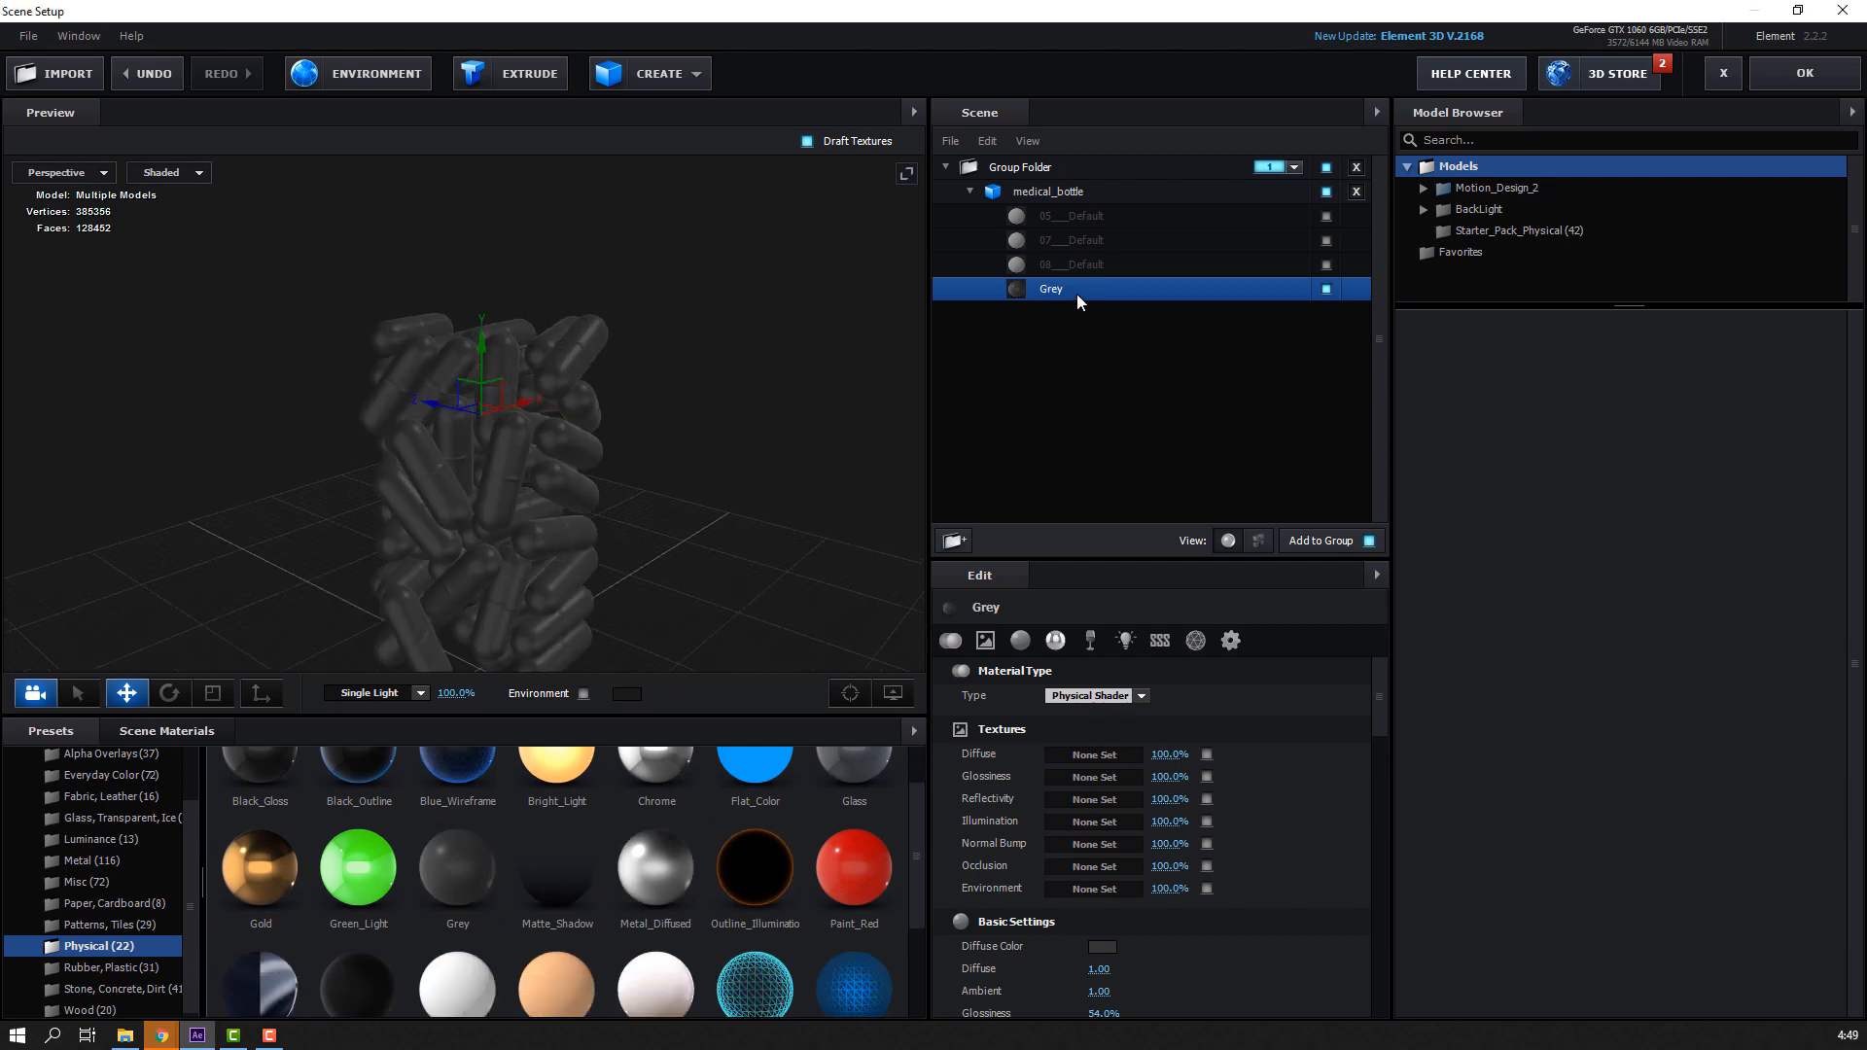
Set the capsule material's diffuse color to orange FFA422
scroll(1095, 751, "down", 4)
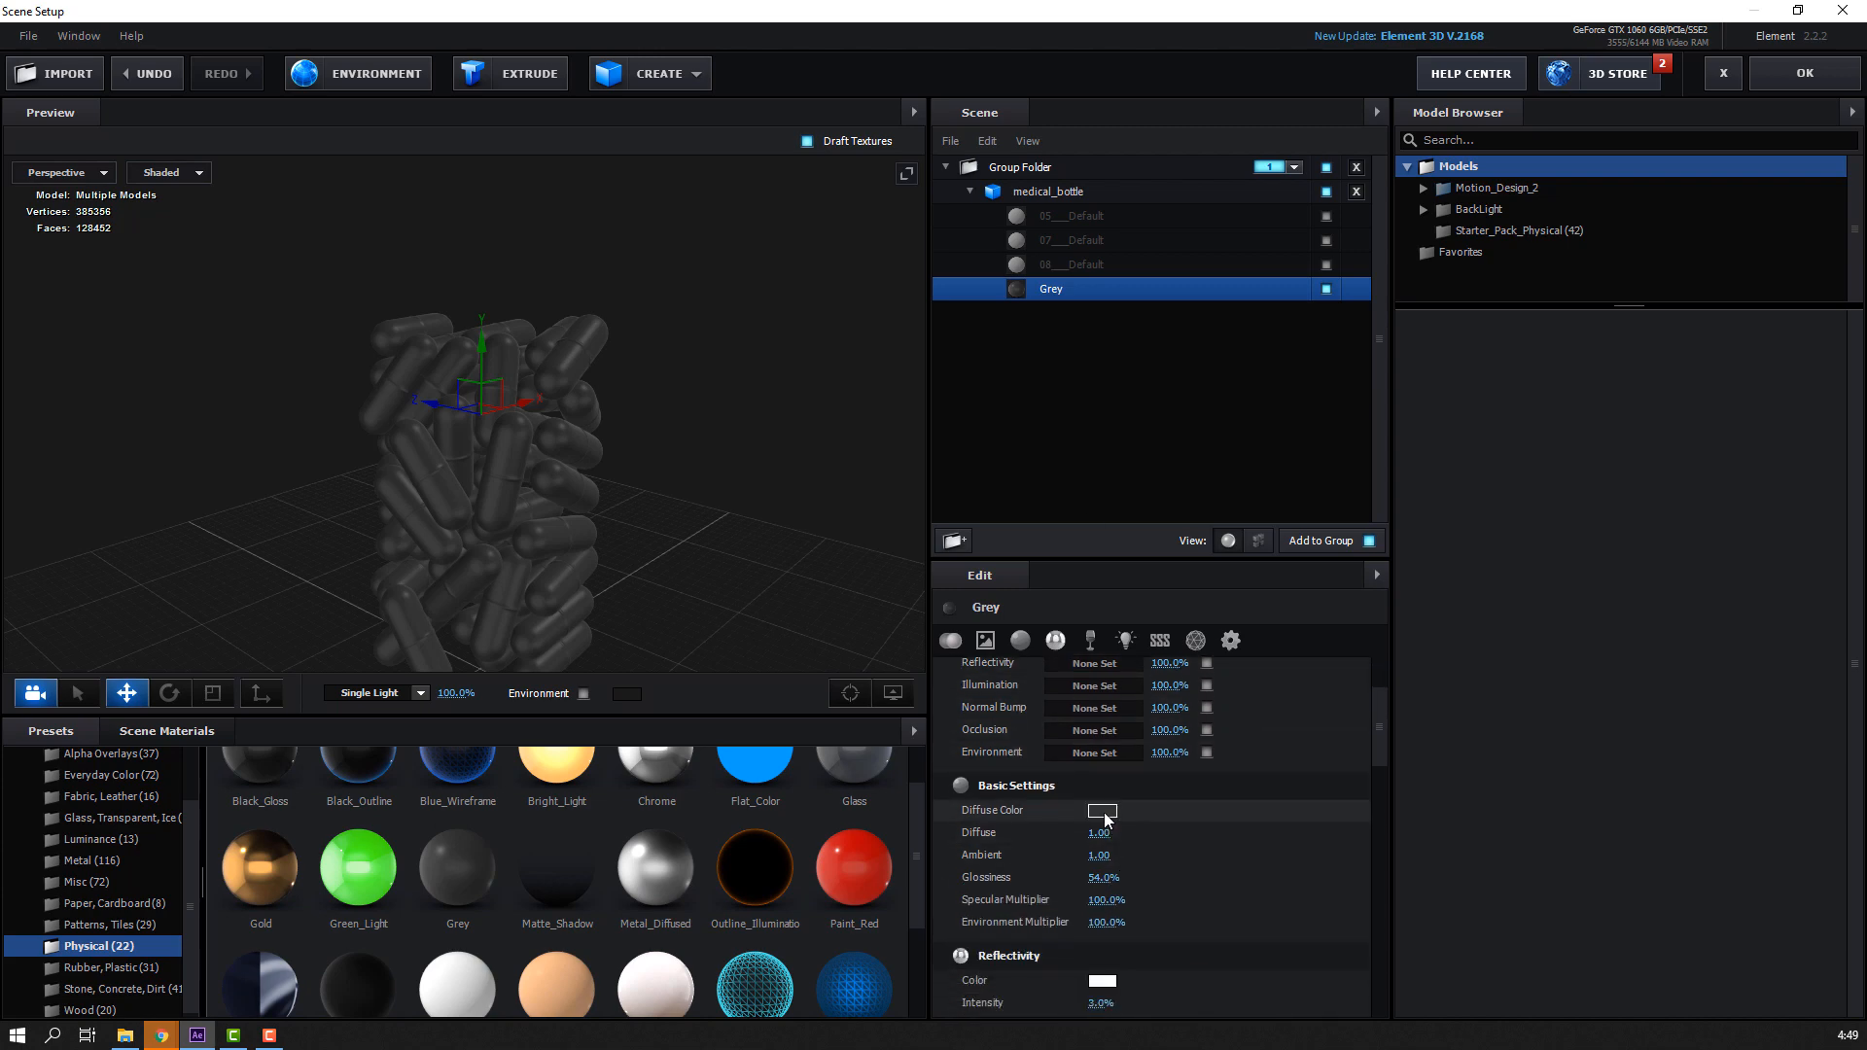
left_click(1103, 812)
left_click_drag(1199, 914, 1194, 948)
left_click_drag(1122, 805, 1147, 692)
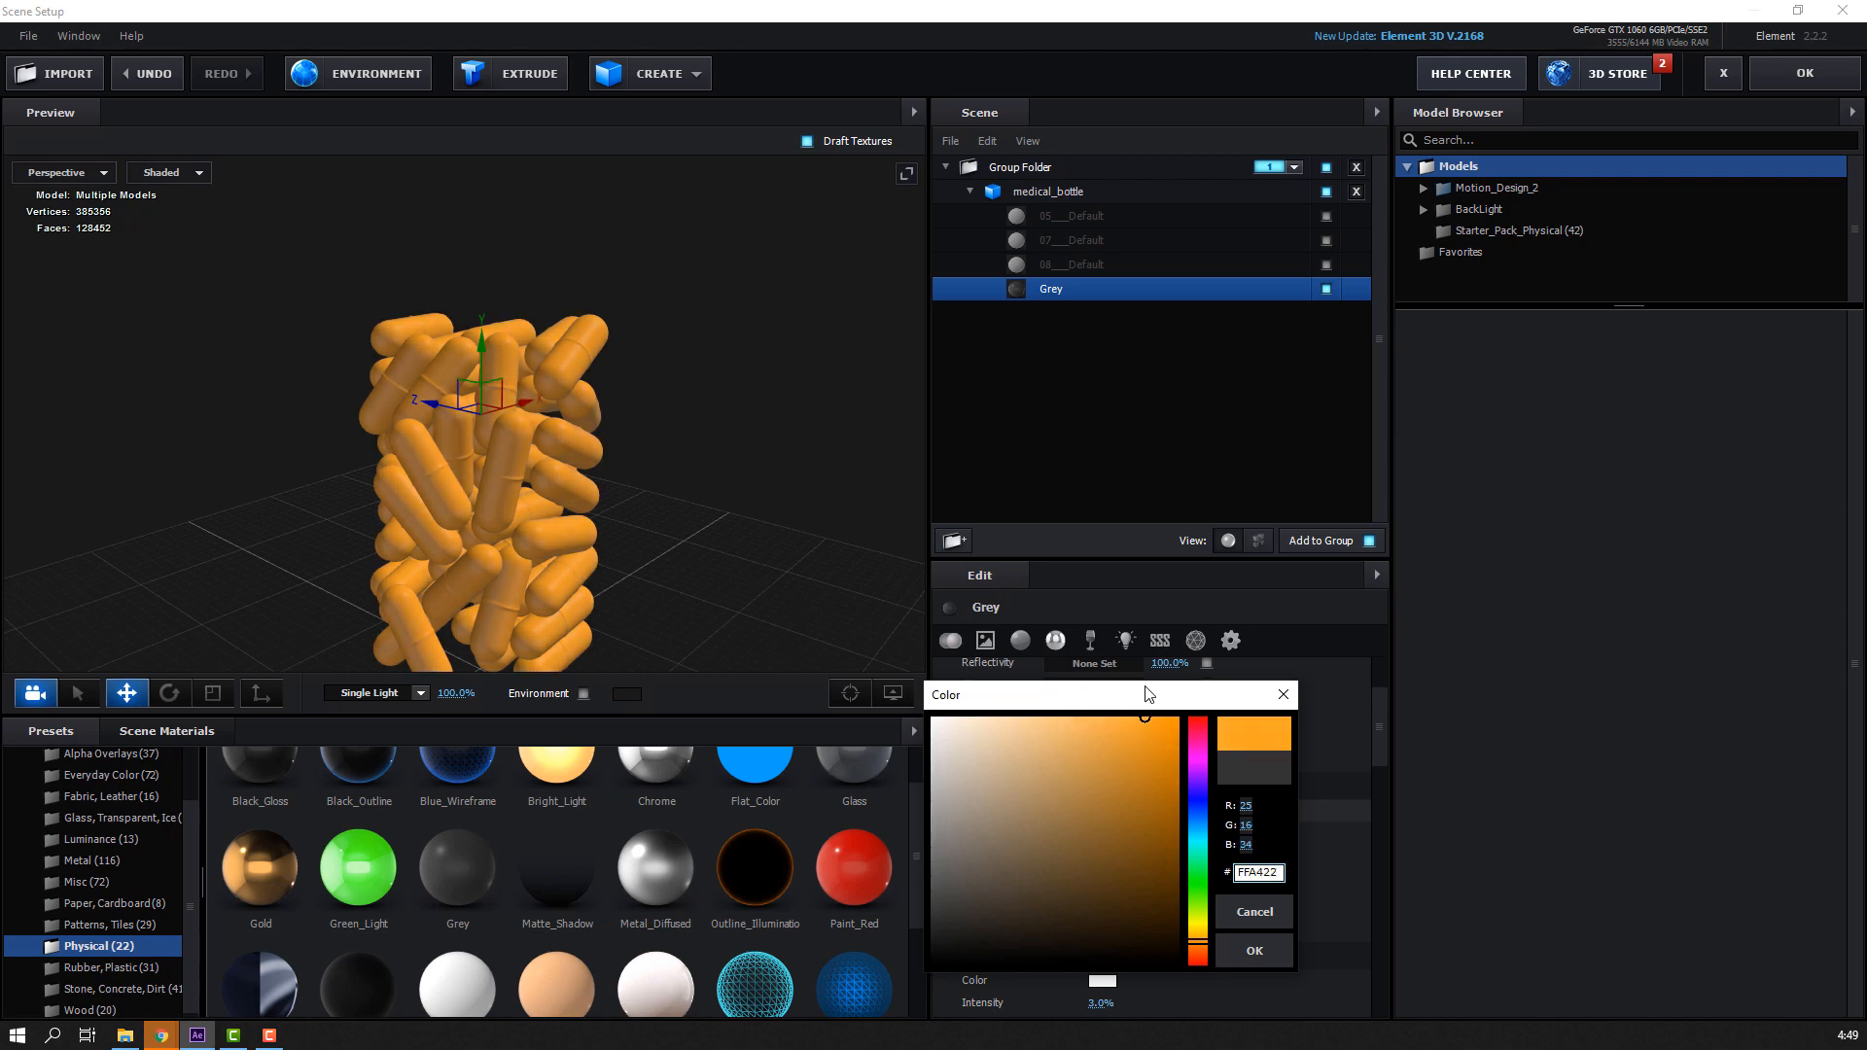
left_click(1254, 950)
Set the capsule material's Environment Multiplier to 212% and keep its Specular Multiplier at 100%
scroll(1381, 741, "down", 1)
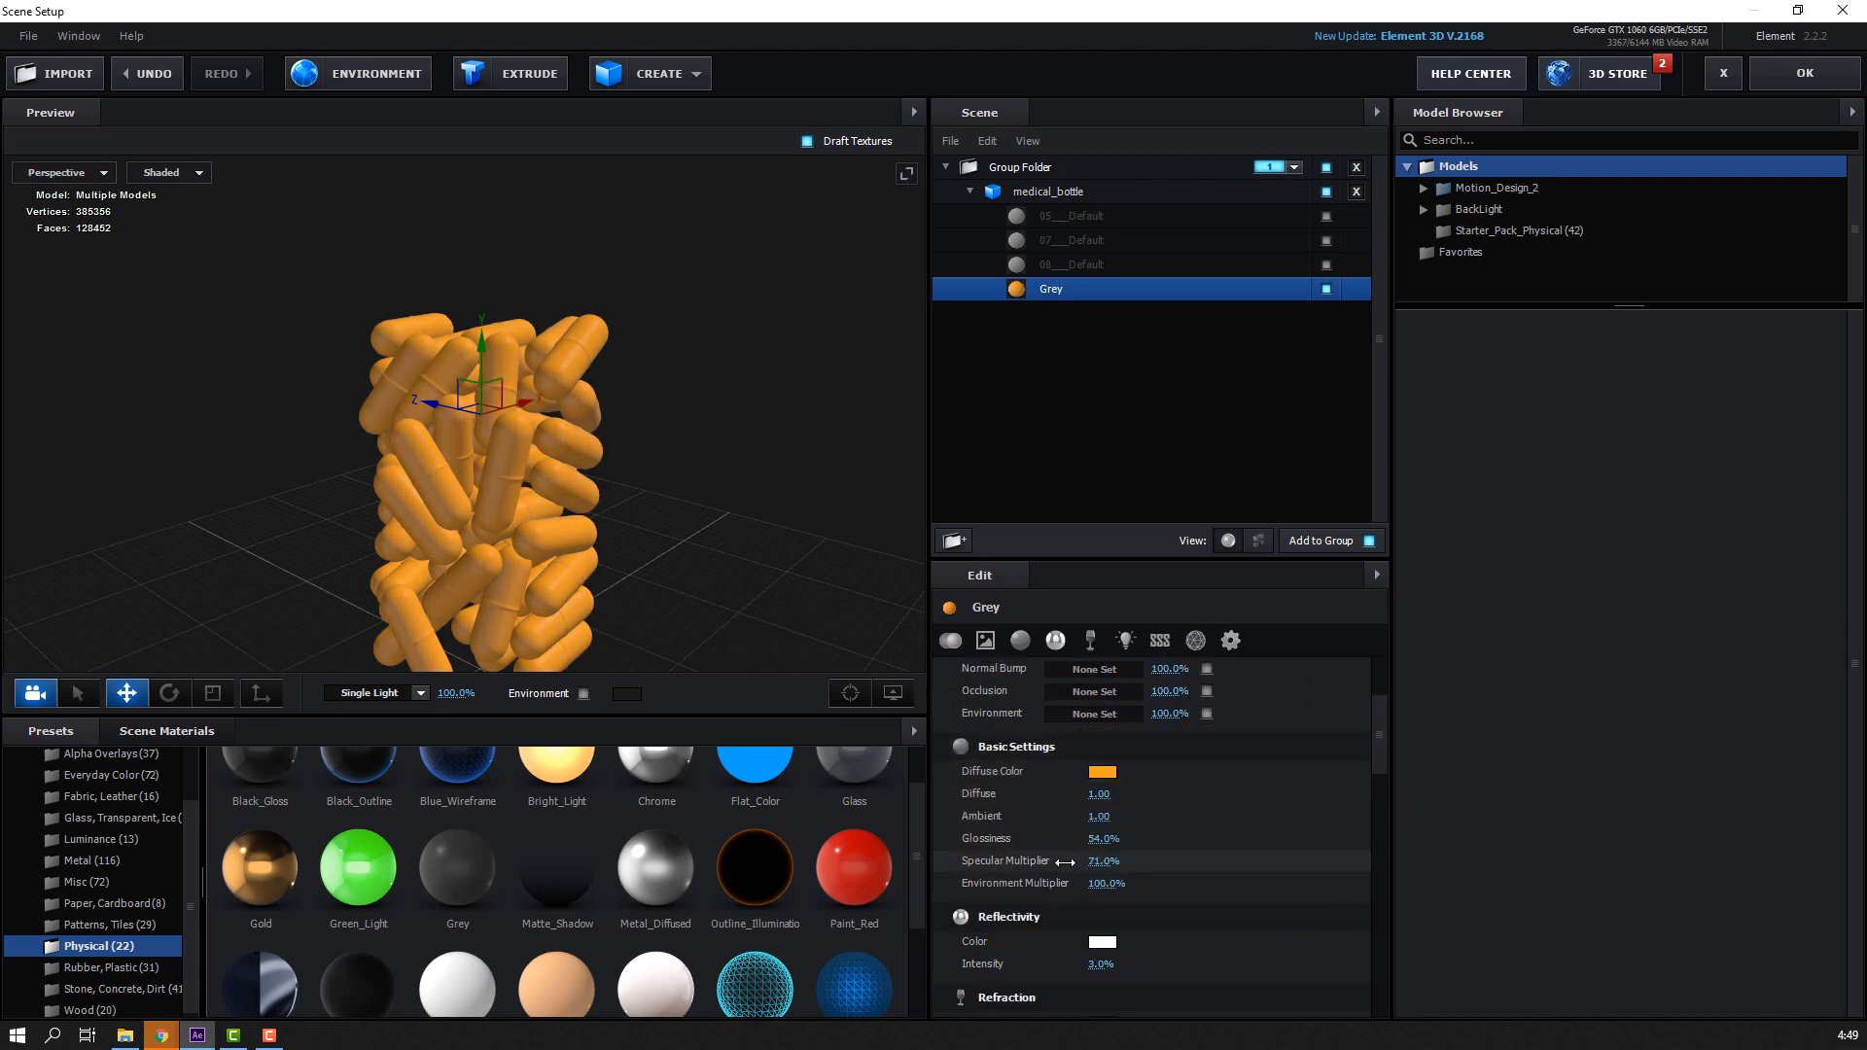
left_click_drag(1065, 861, 1195, 880)
key("ctrl+z")
scroll(626, 476, "up", 5)
left_click_drag(632, 586, 535, 596)
scroll(549, 571, "down", 7)
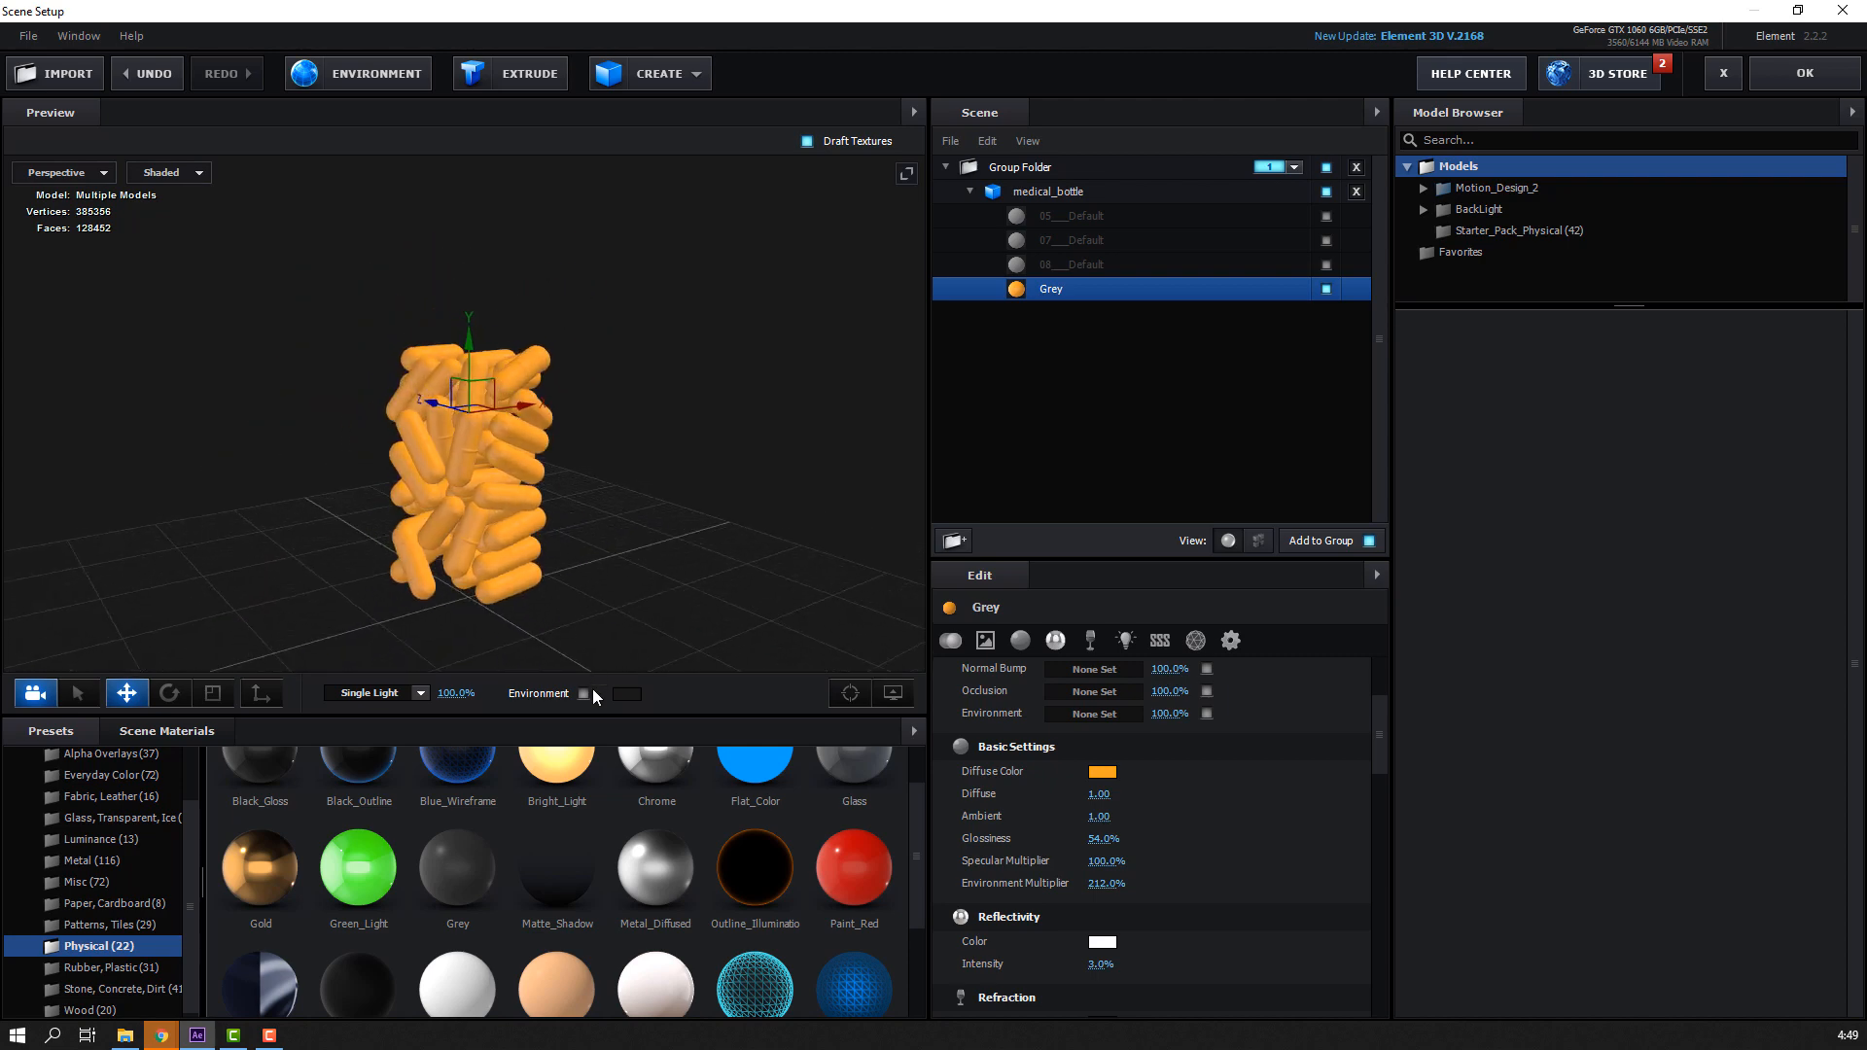
left_click(584, 694)
left_click(585, 693)
Show the 07___Default bottle body with the 08___Default label hidden, and apply the Physical Glass preset to the body
left_click(1271, 268)
left_click(1326, 265)
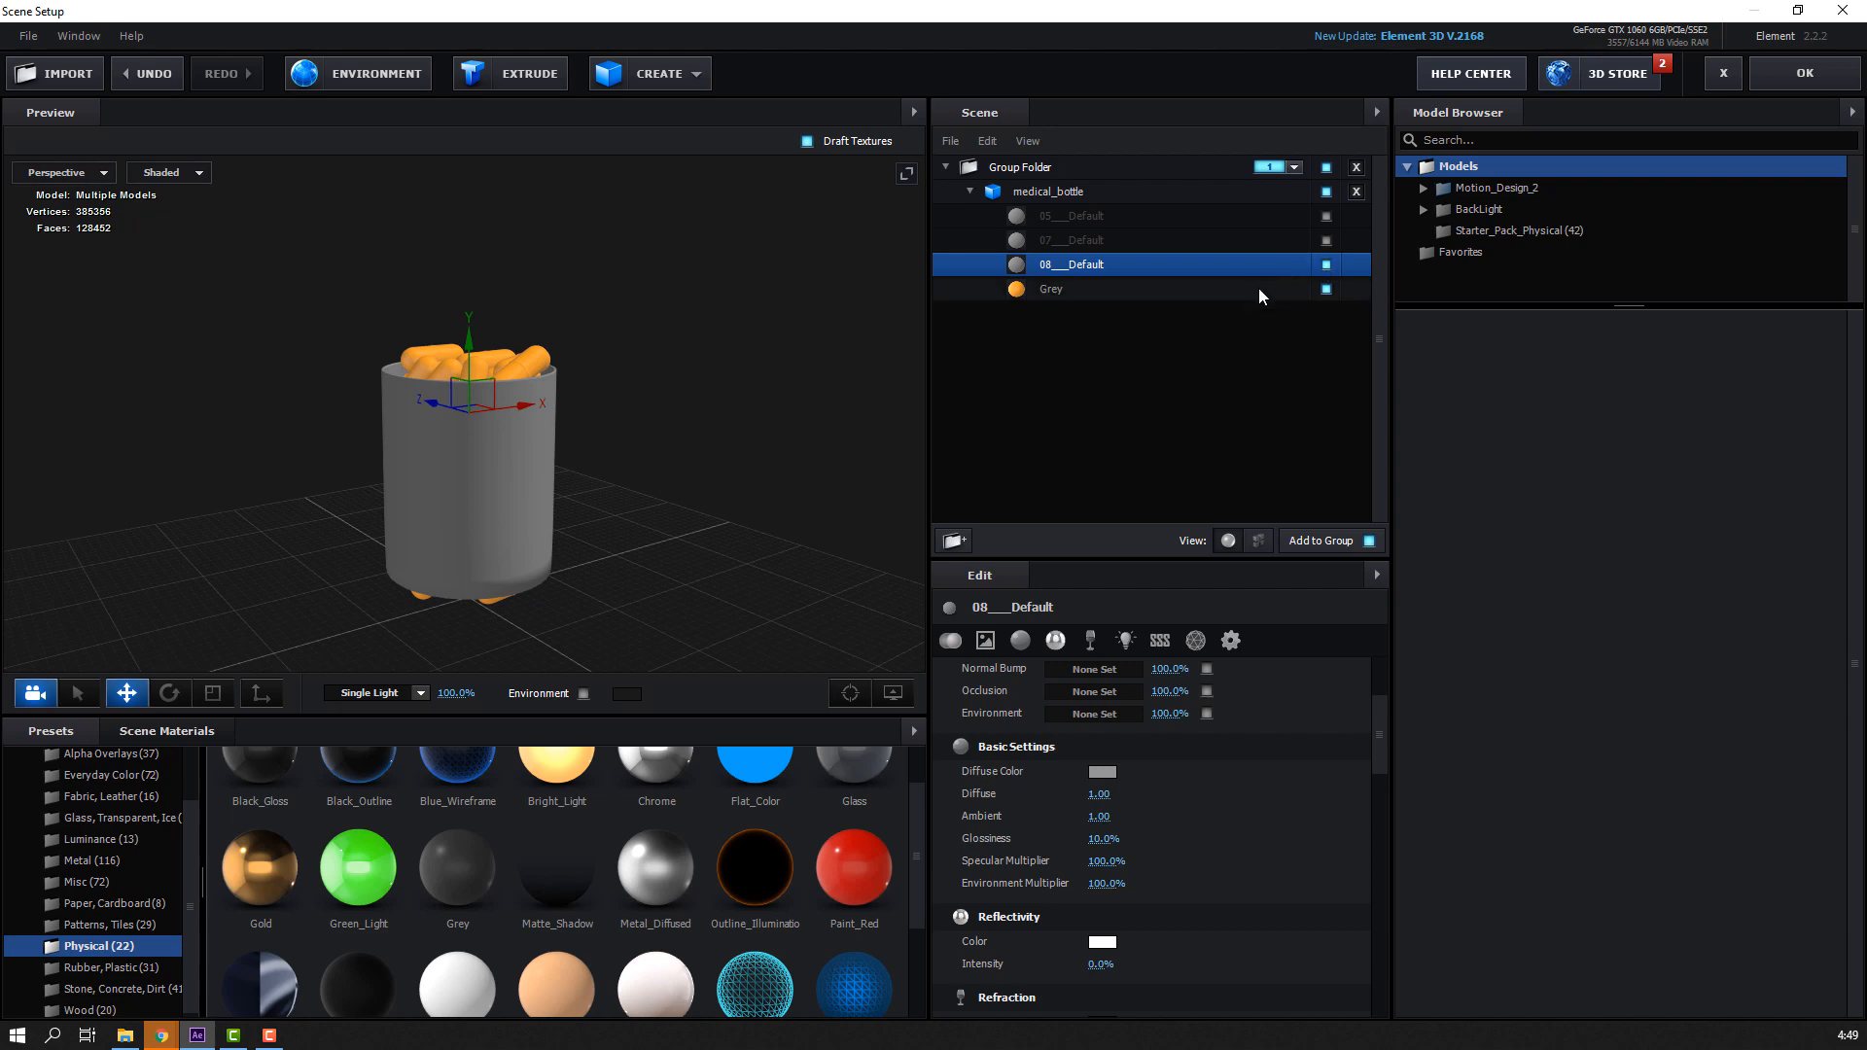
left_click(1326, 265)
left_click(1325, 240)
left_click(1184, 241)
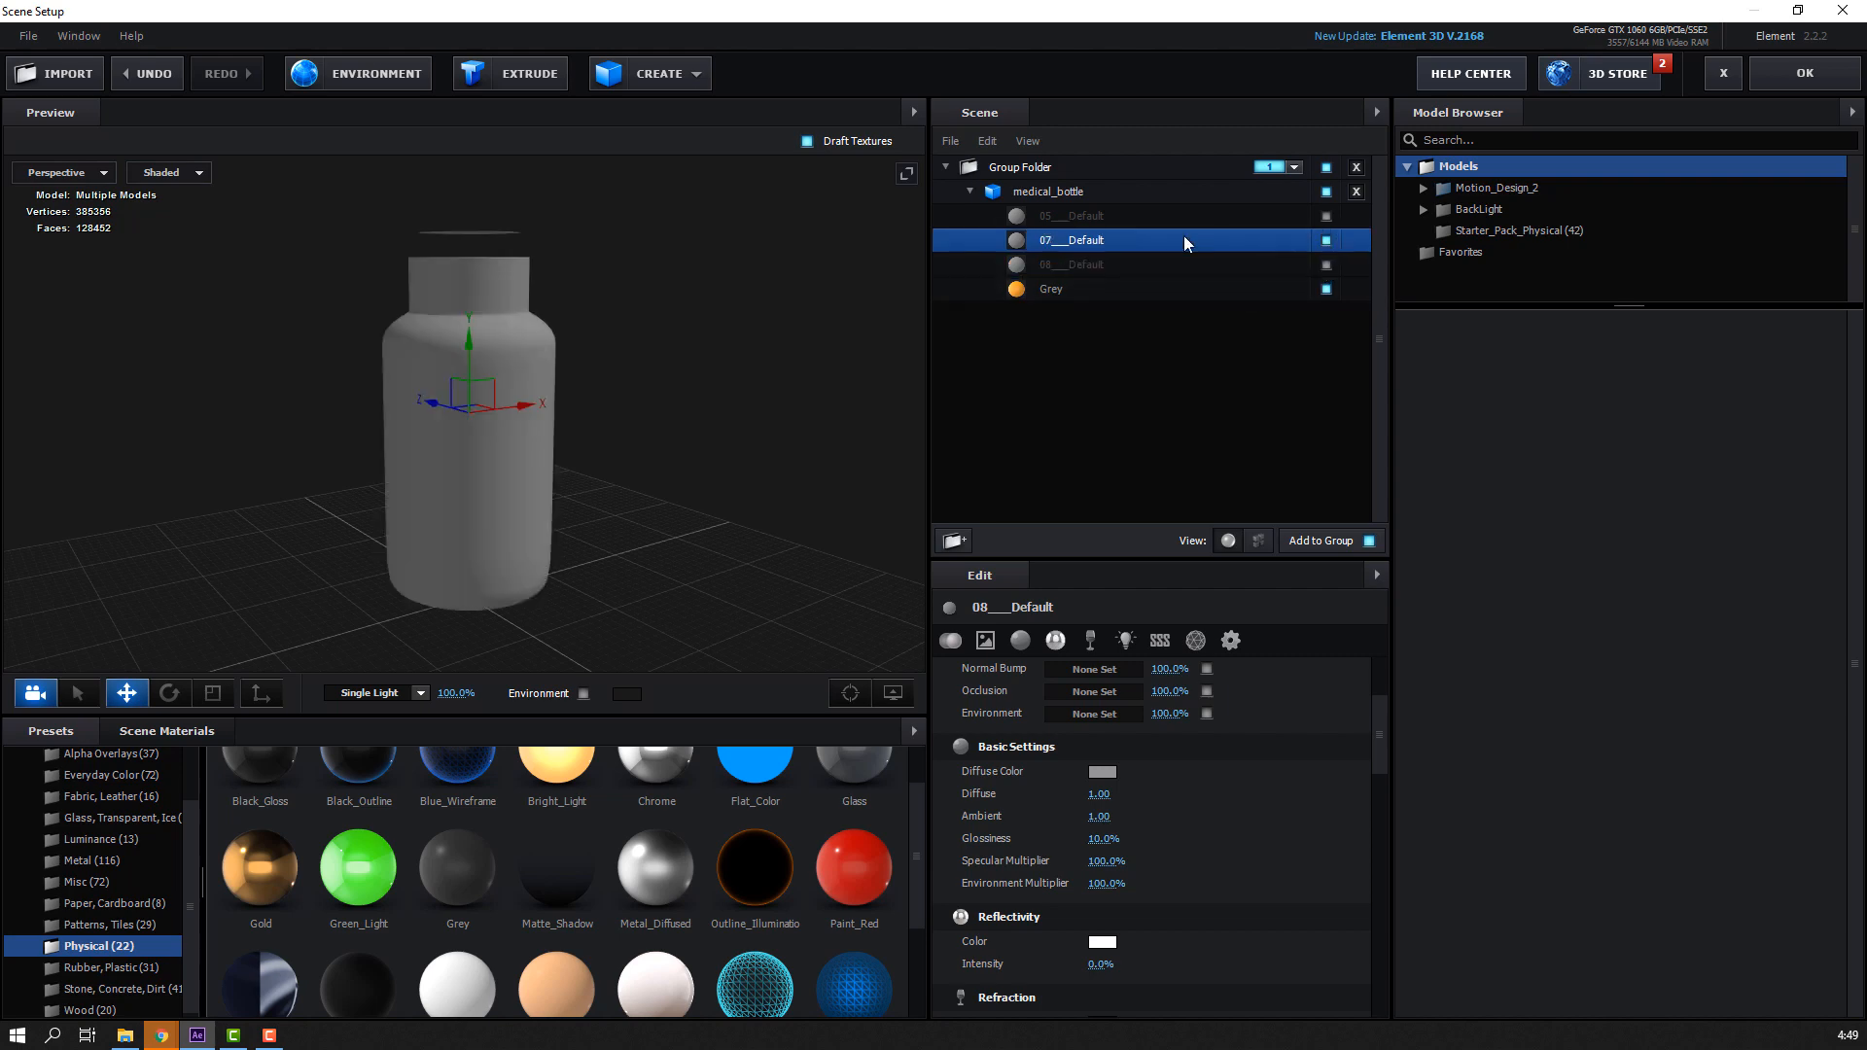
scroll(375, 778, "up", 1)
left_click_drag(854, 812, 521, 346)
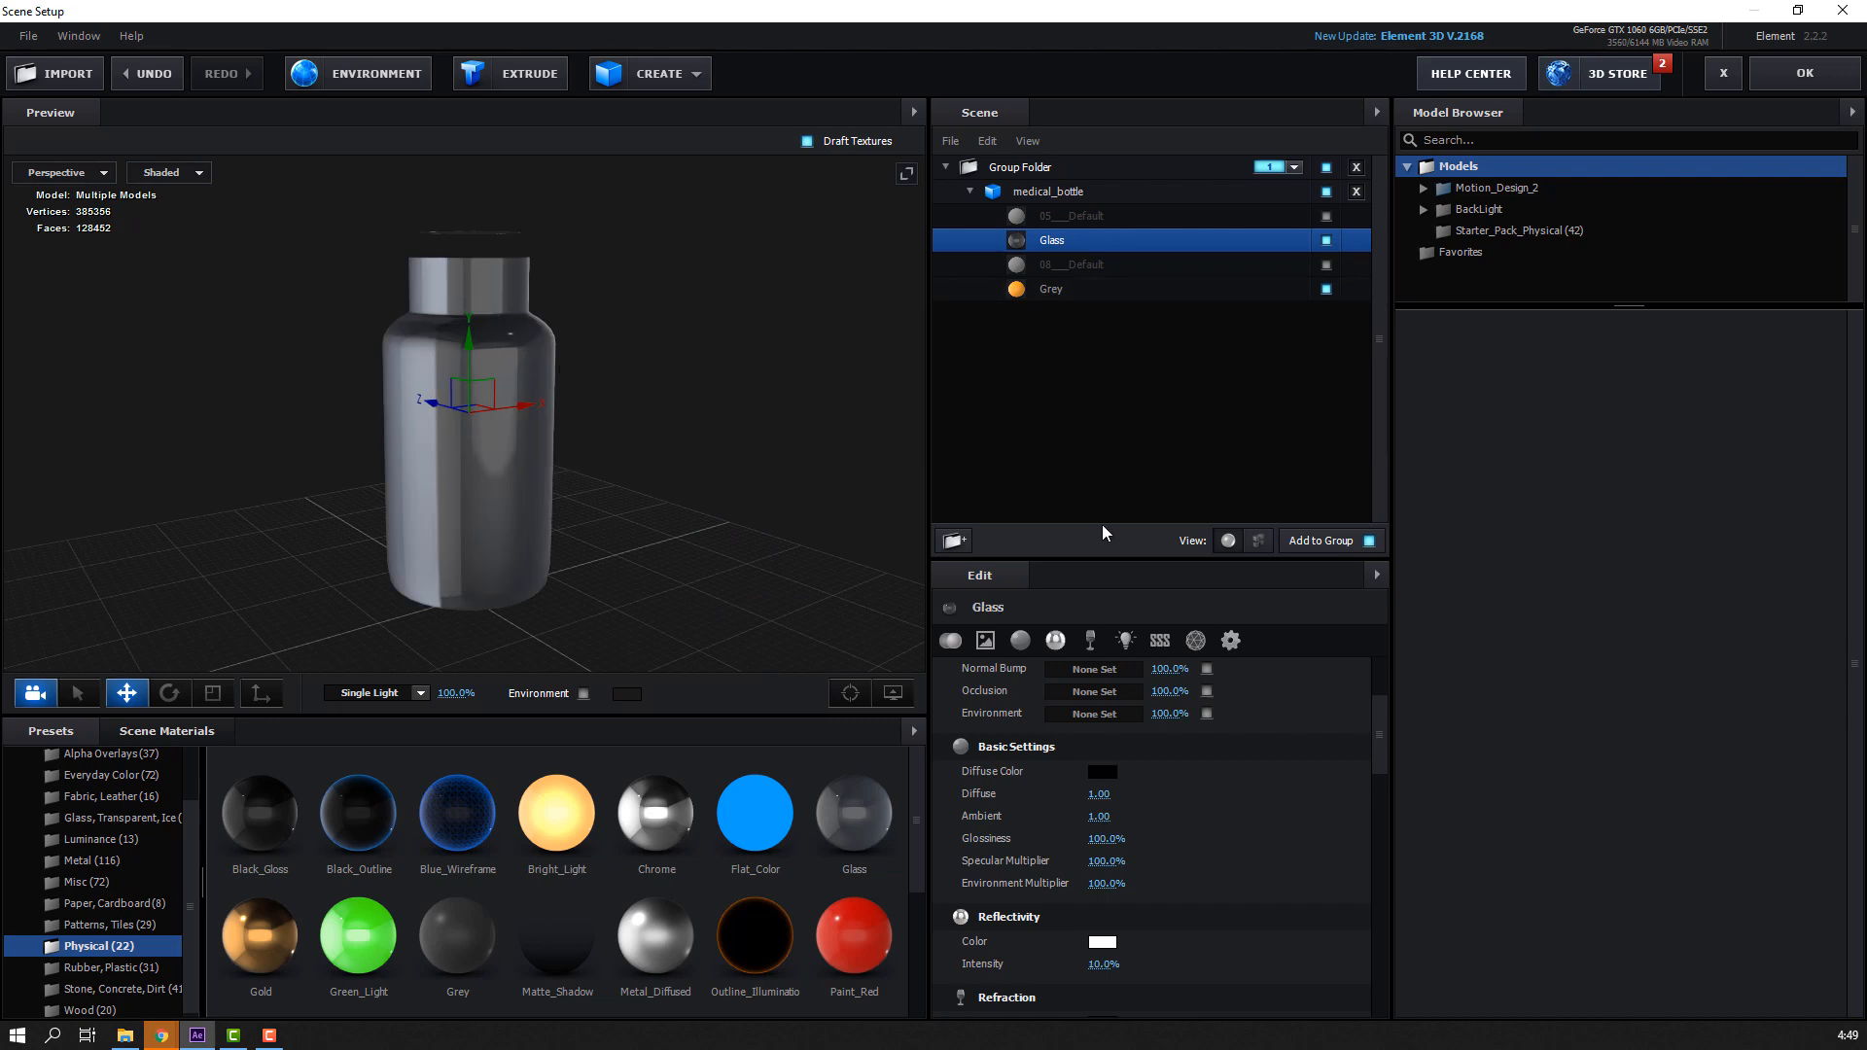
Set the Glass material's Force Opacity to 40% and check the capsules through the bottle
left_click_drag(1385, 720, 1356, 961)
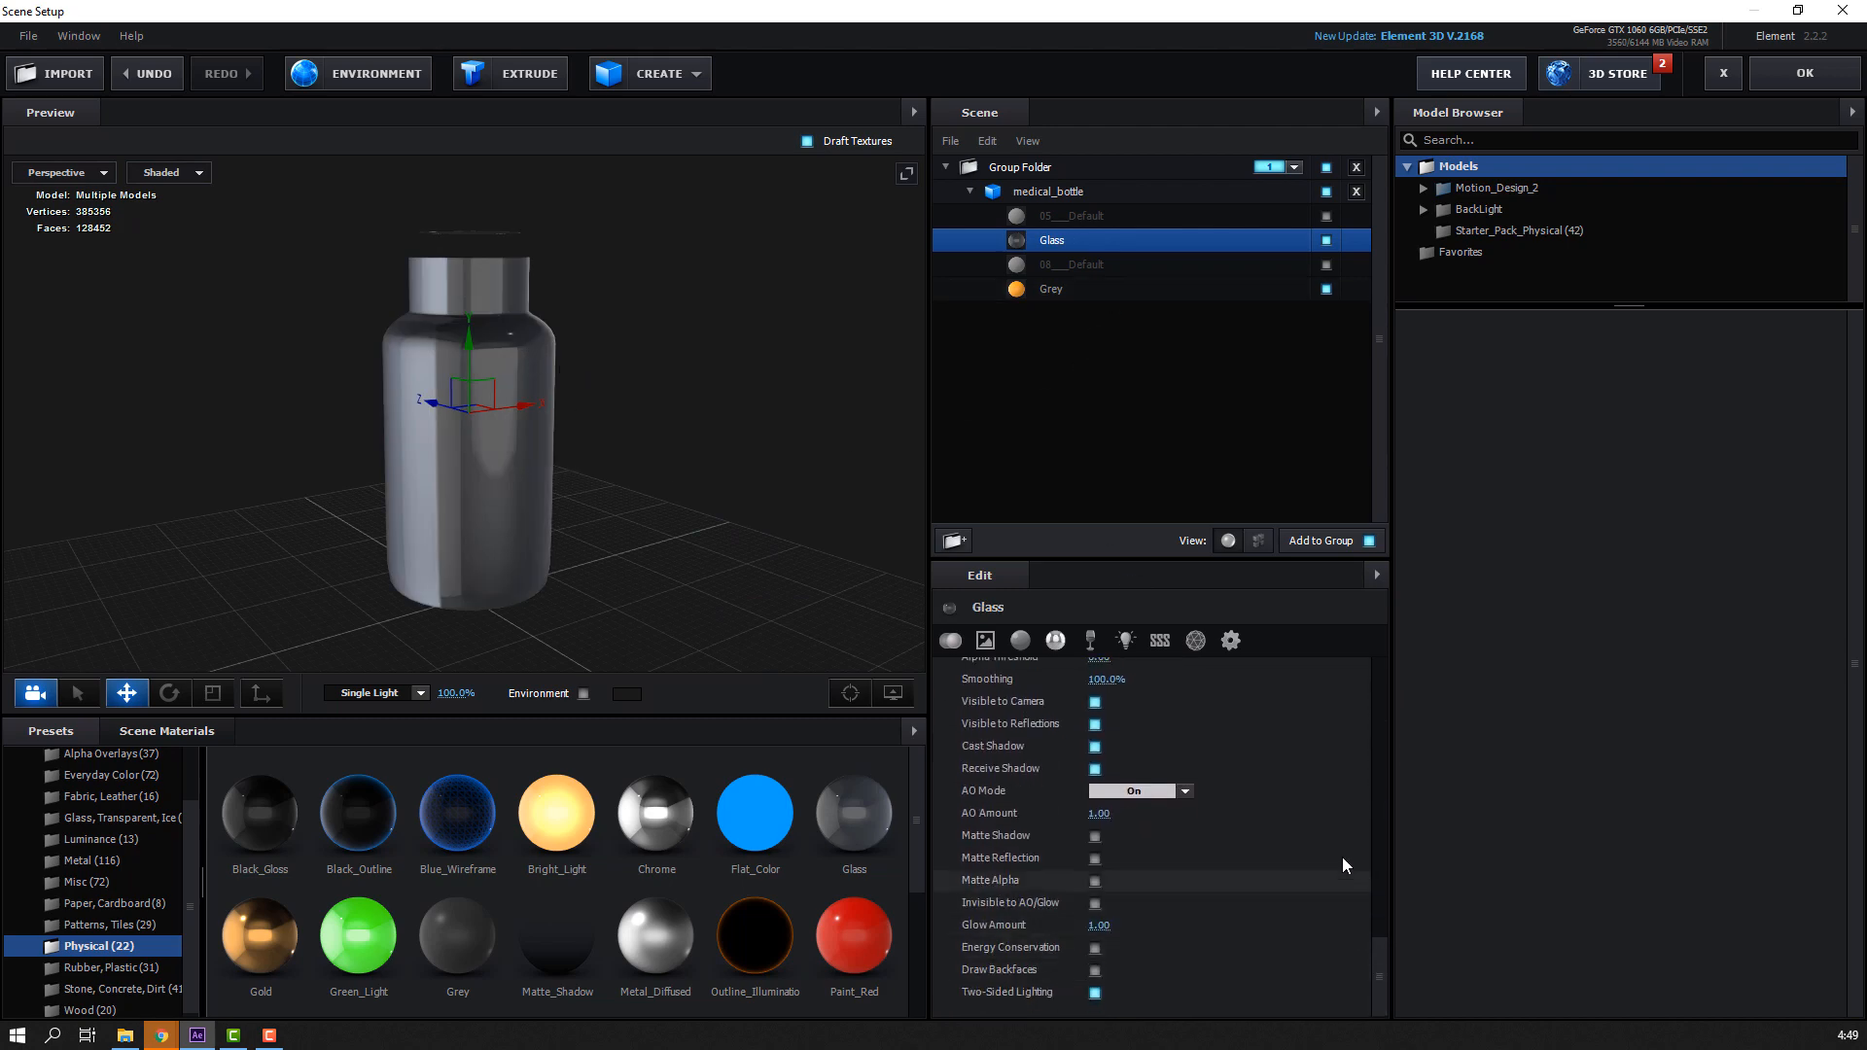
scroll(1181, 764, "up", 1)
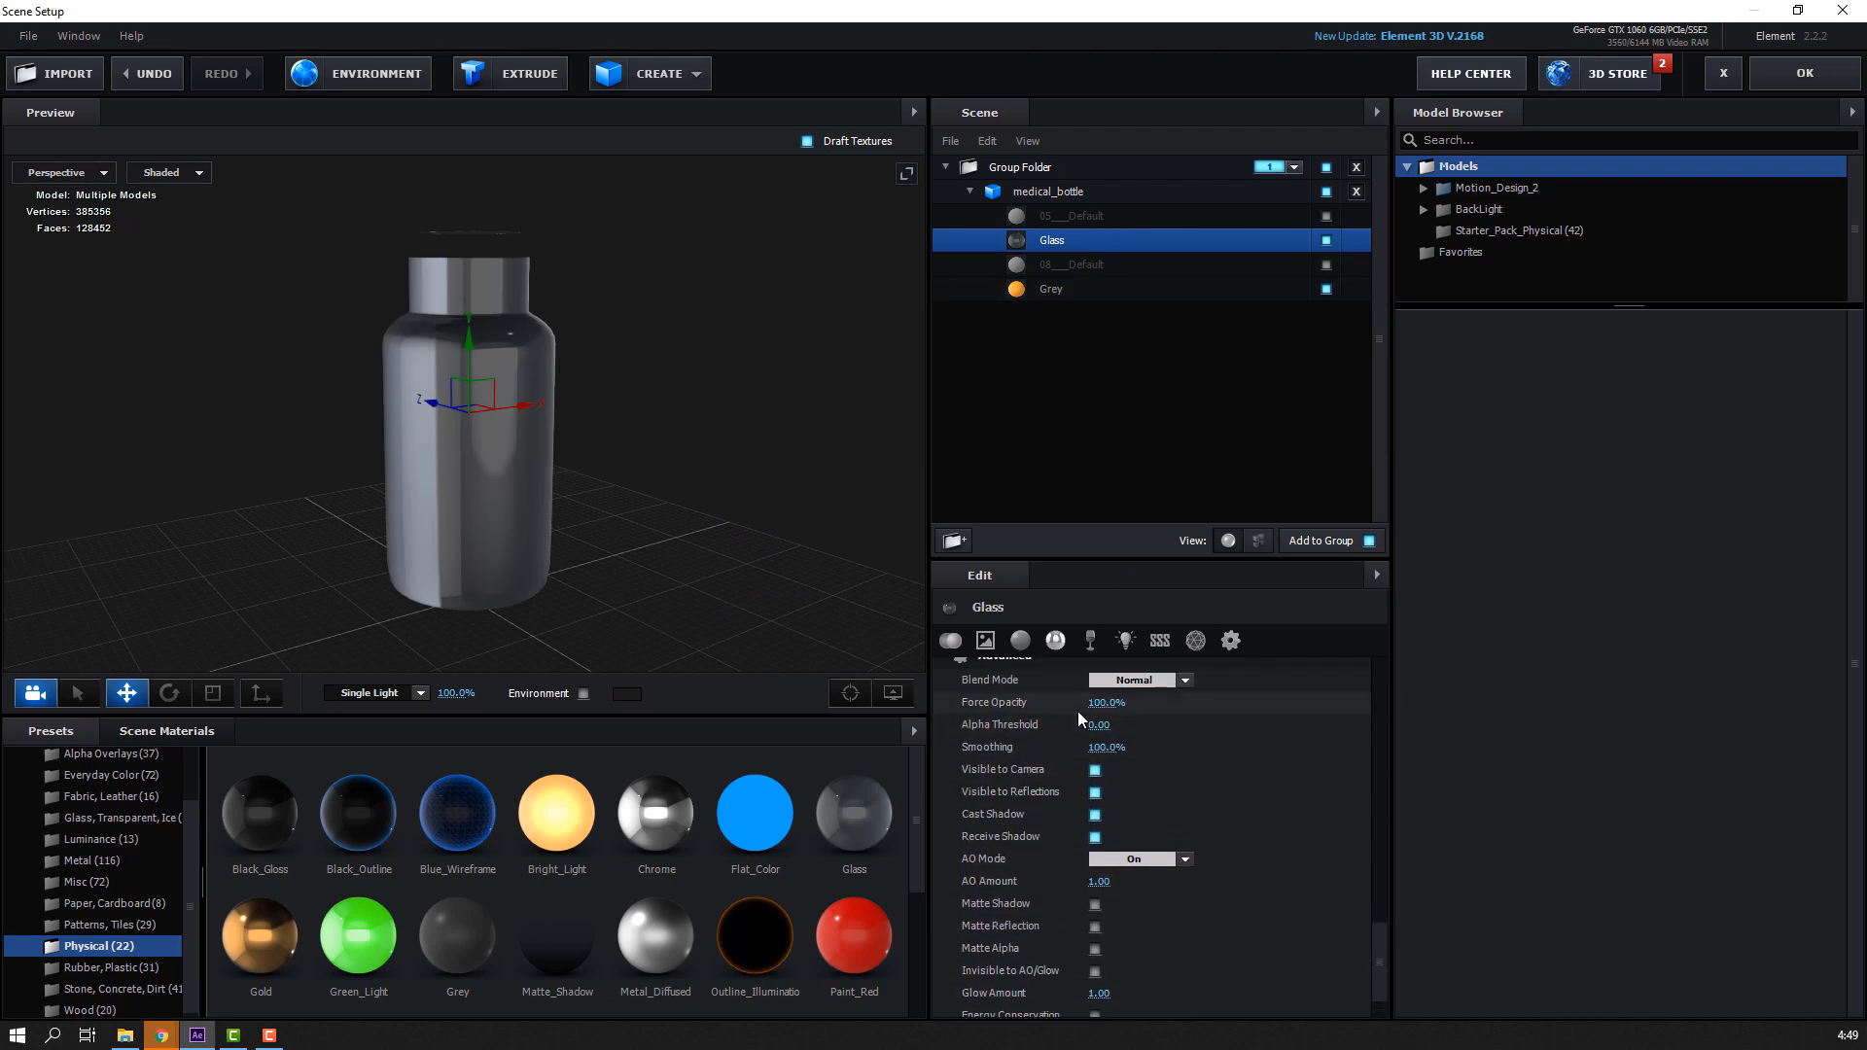
left_click(1105, 702)
type("40")
key("Return")
scroll(482, 518, "up", 5)
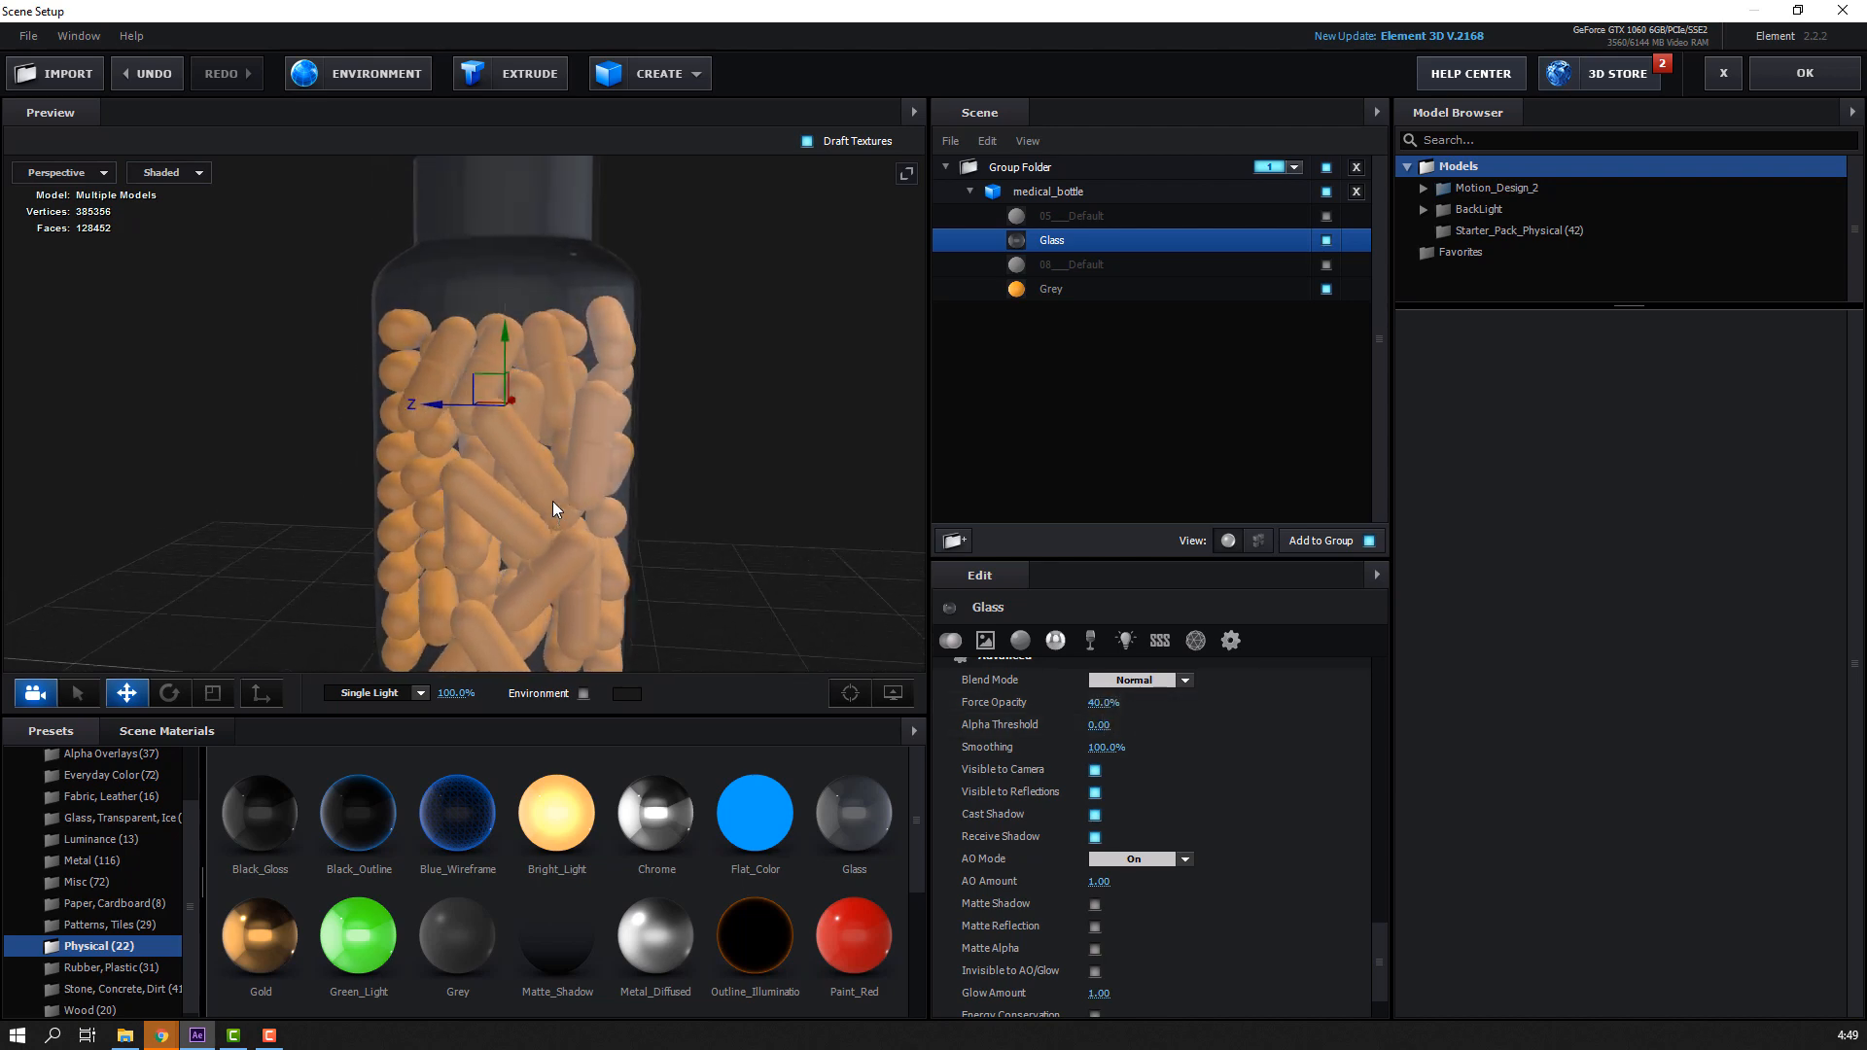
left_click_drag(552, 500, 567, 534)
Set the Glass material's Force Opacity to 60%
left_click(1094, 702)
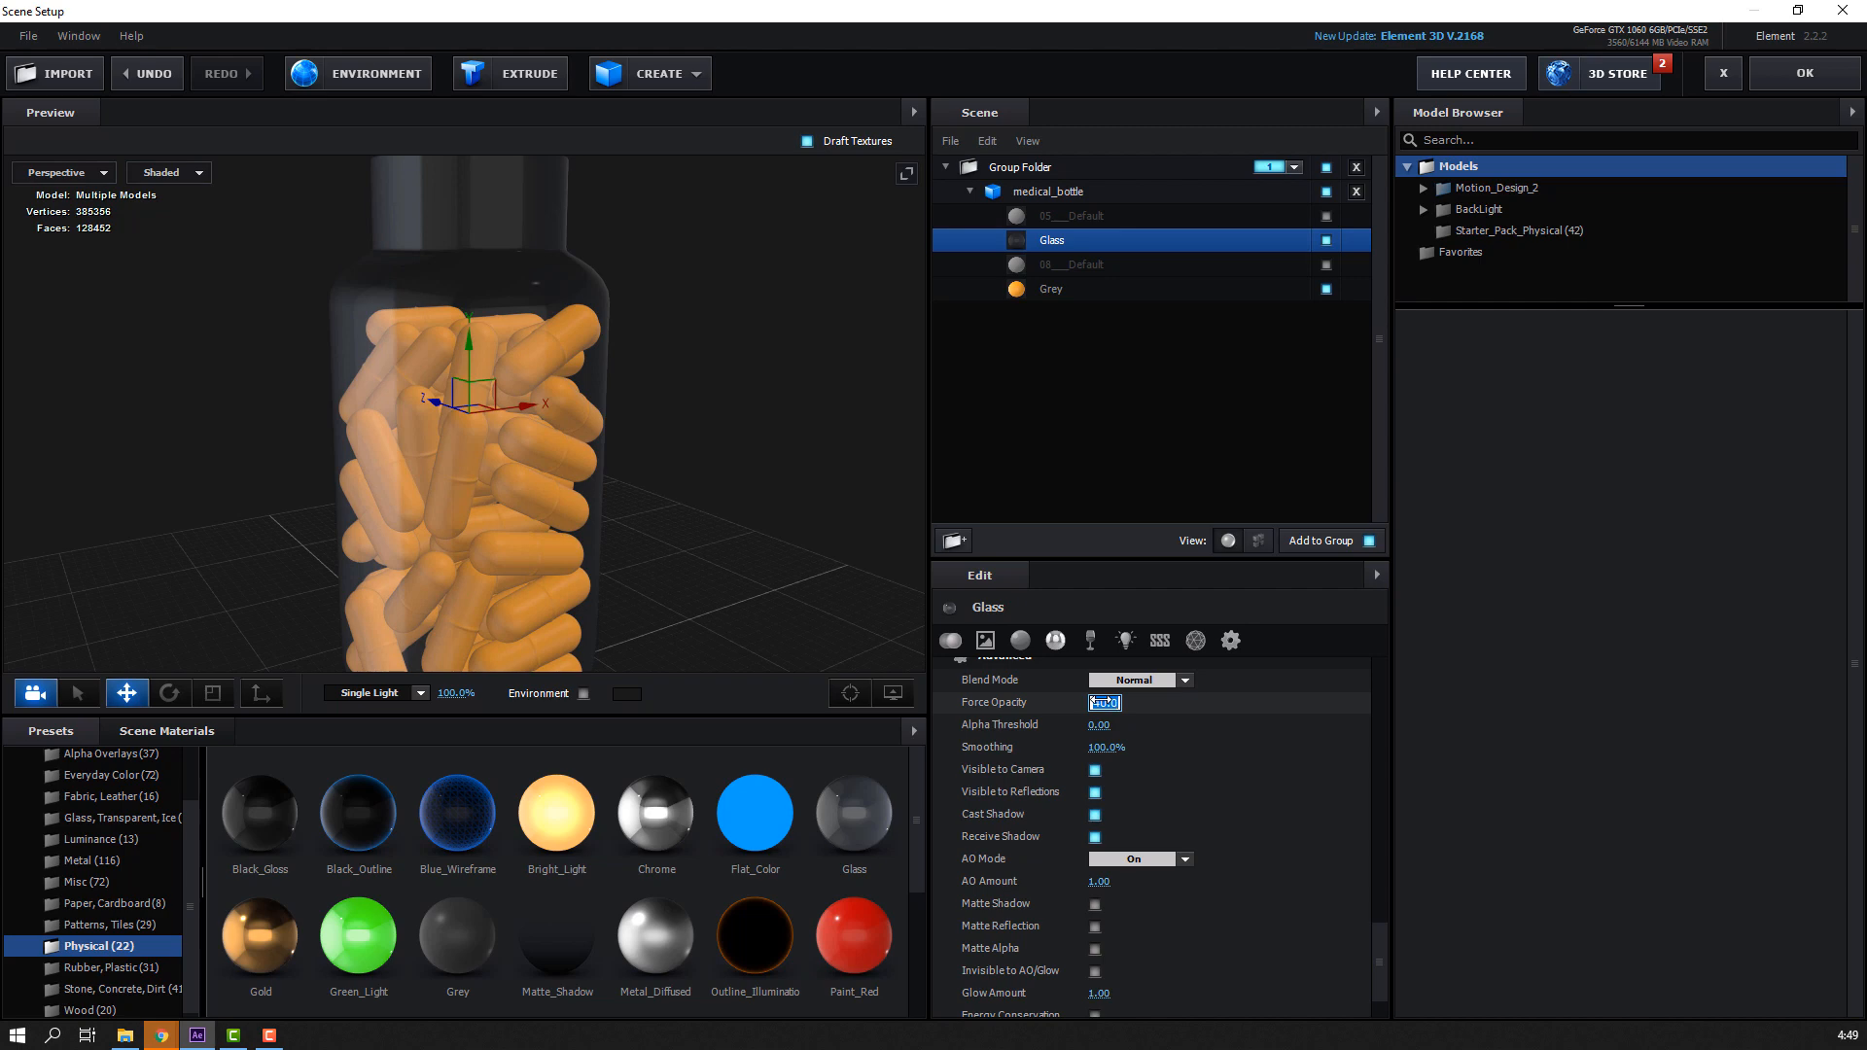
type("60")
key("Return")
scroll(393, 365, "down", 4)
left_click_drag(389, 374, 344, 432)
scroll(749, 388, "down", 2)
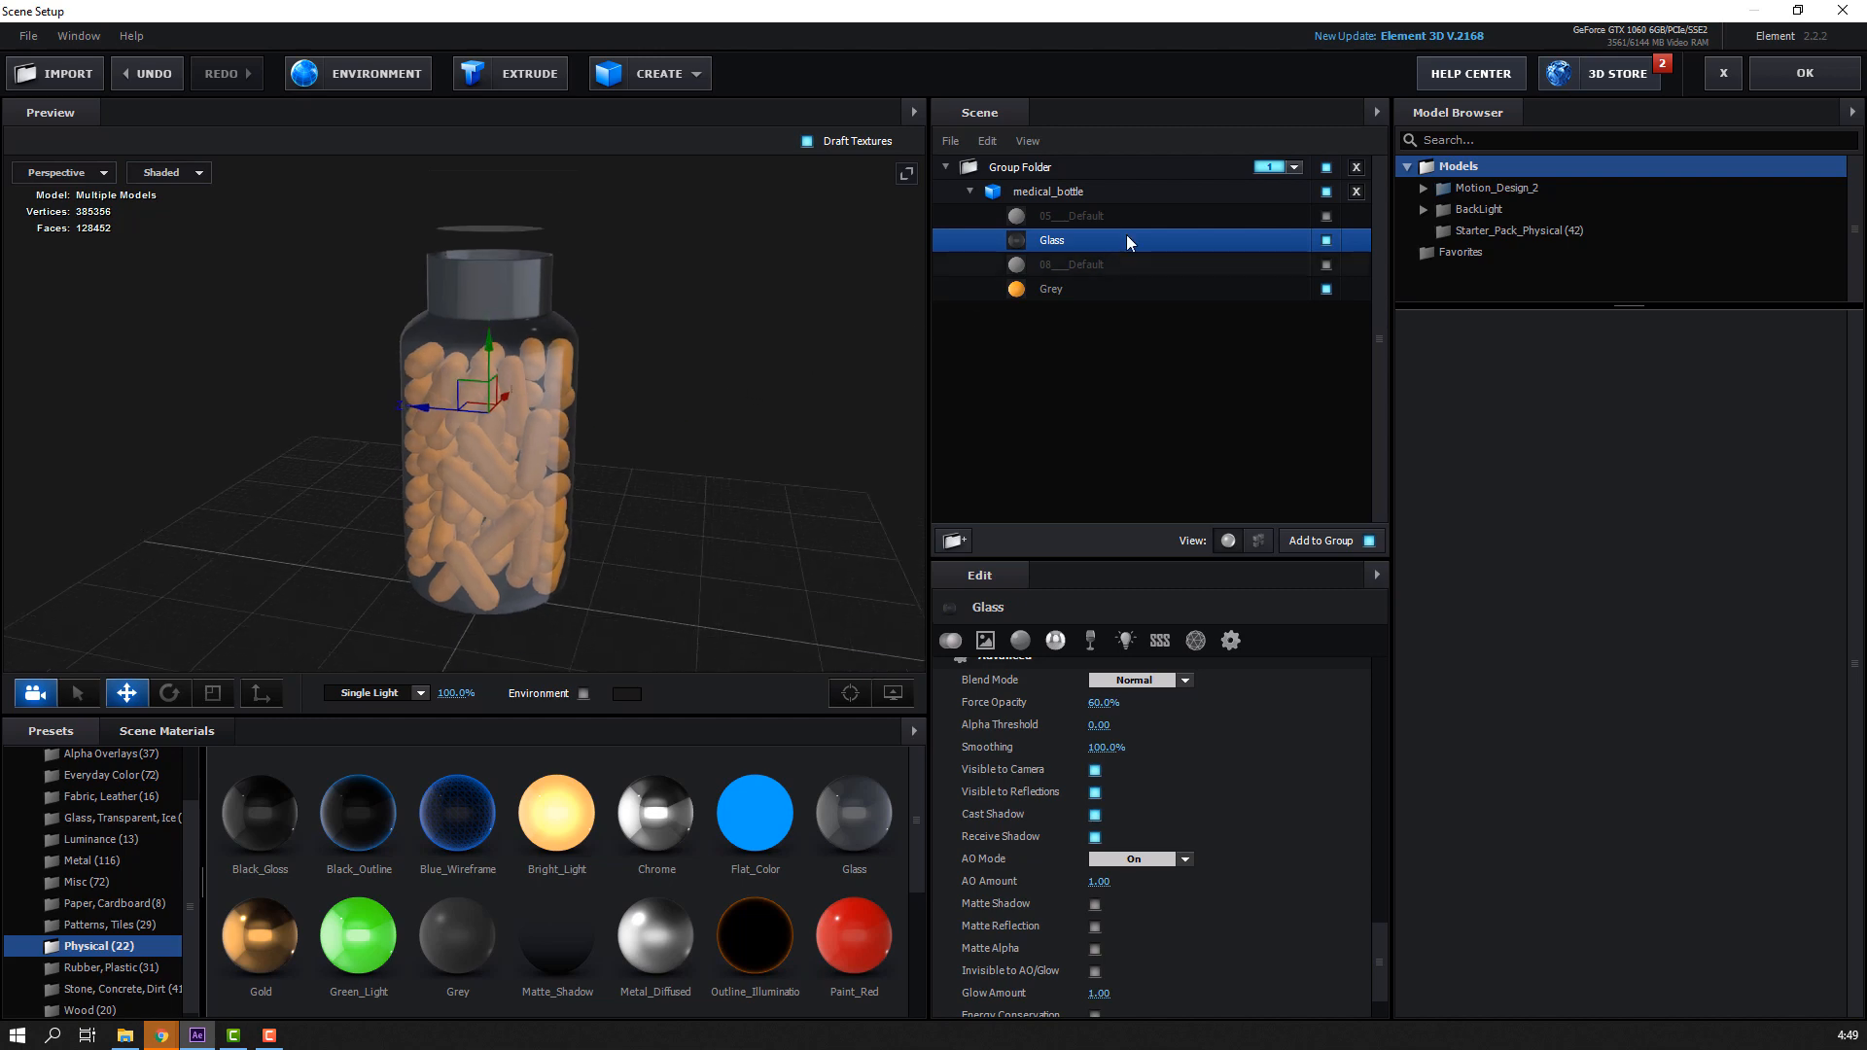
Show the 05___Default bottle cap and apply the Black_Gloss preset to it
left_click(1167, 216)
left_click(1325, 215)
scroll(573, 265, "up", 5)
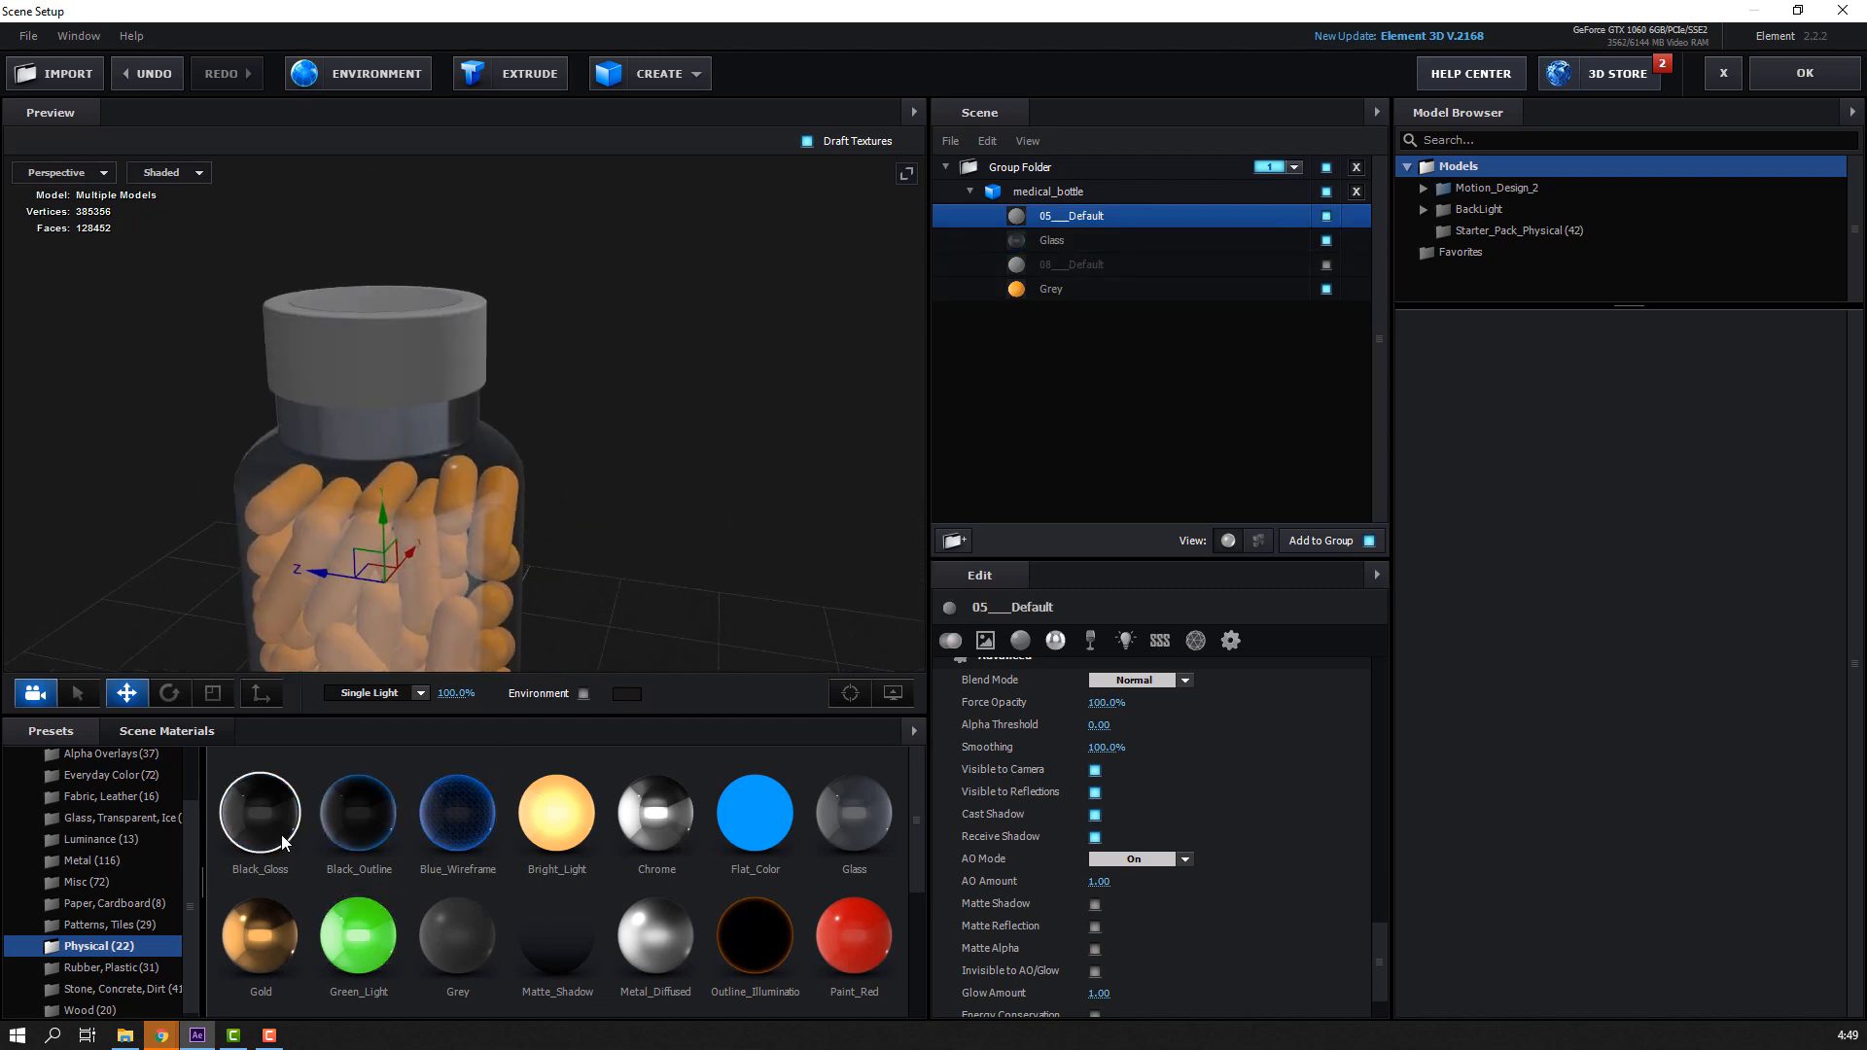
left_click_drag(452, 387, 391, 447)
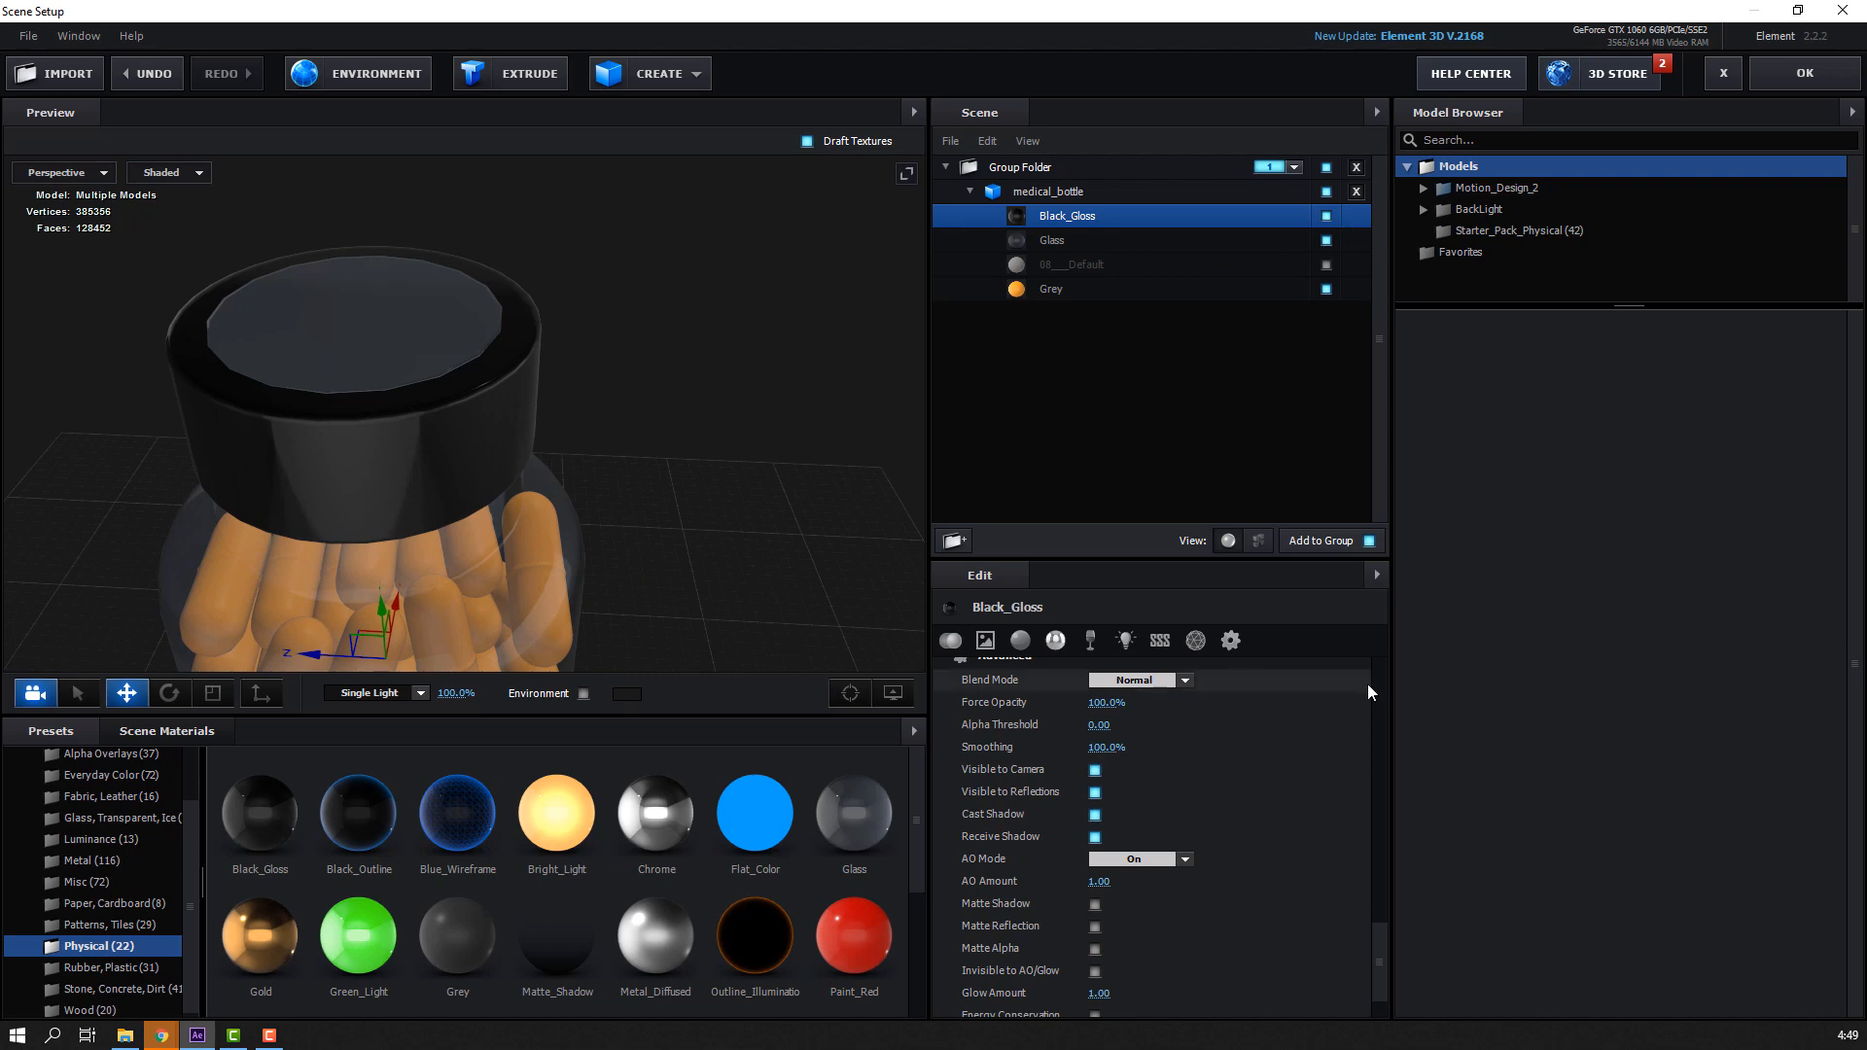
Set the cap's Black_Gloss diffuse color to light blue
left_click_drag(1387, 977, 1390, 705)
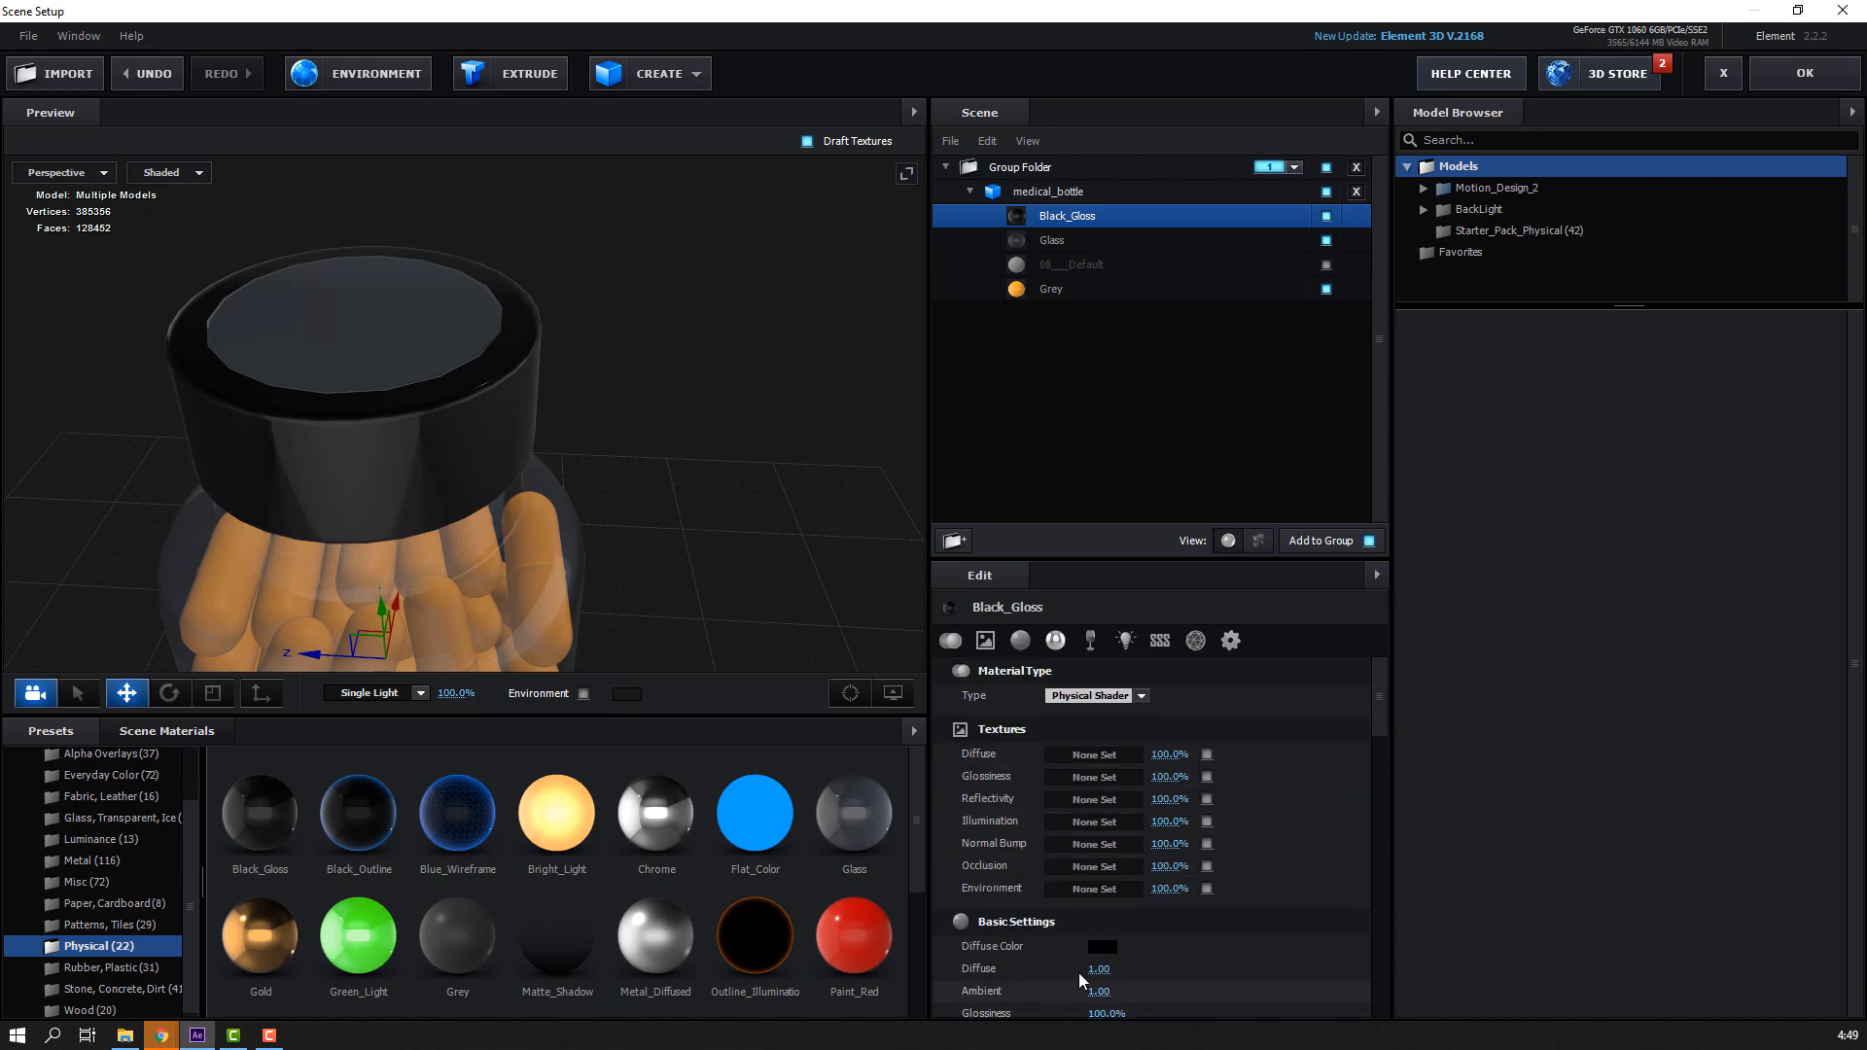
left_click(1101, 947)
left_click(1200, 869)
left_click_drag(1083, 812, 1096, 758)
left_click(1274, 990)
scroll(601, 504, "down", 5)
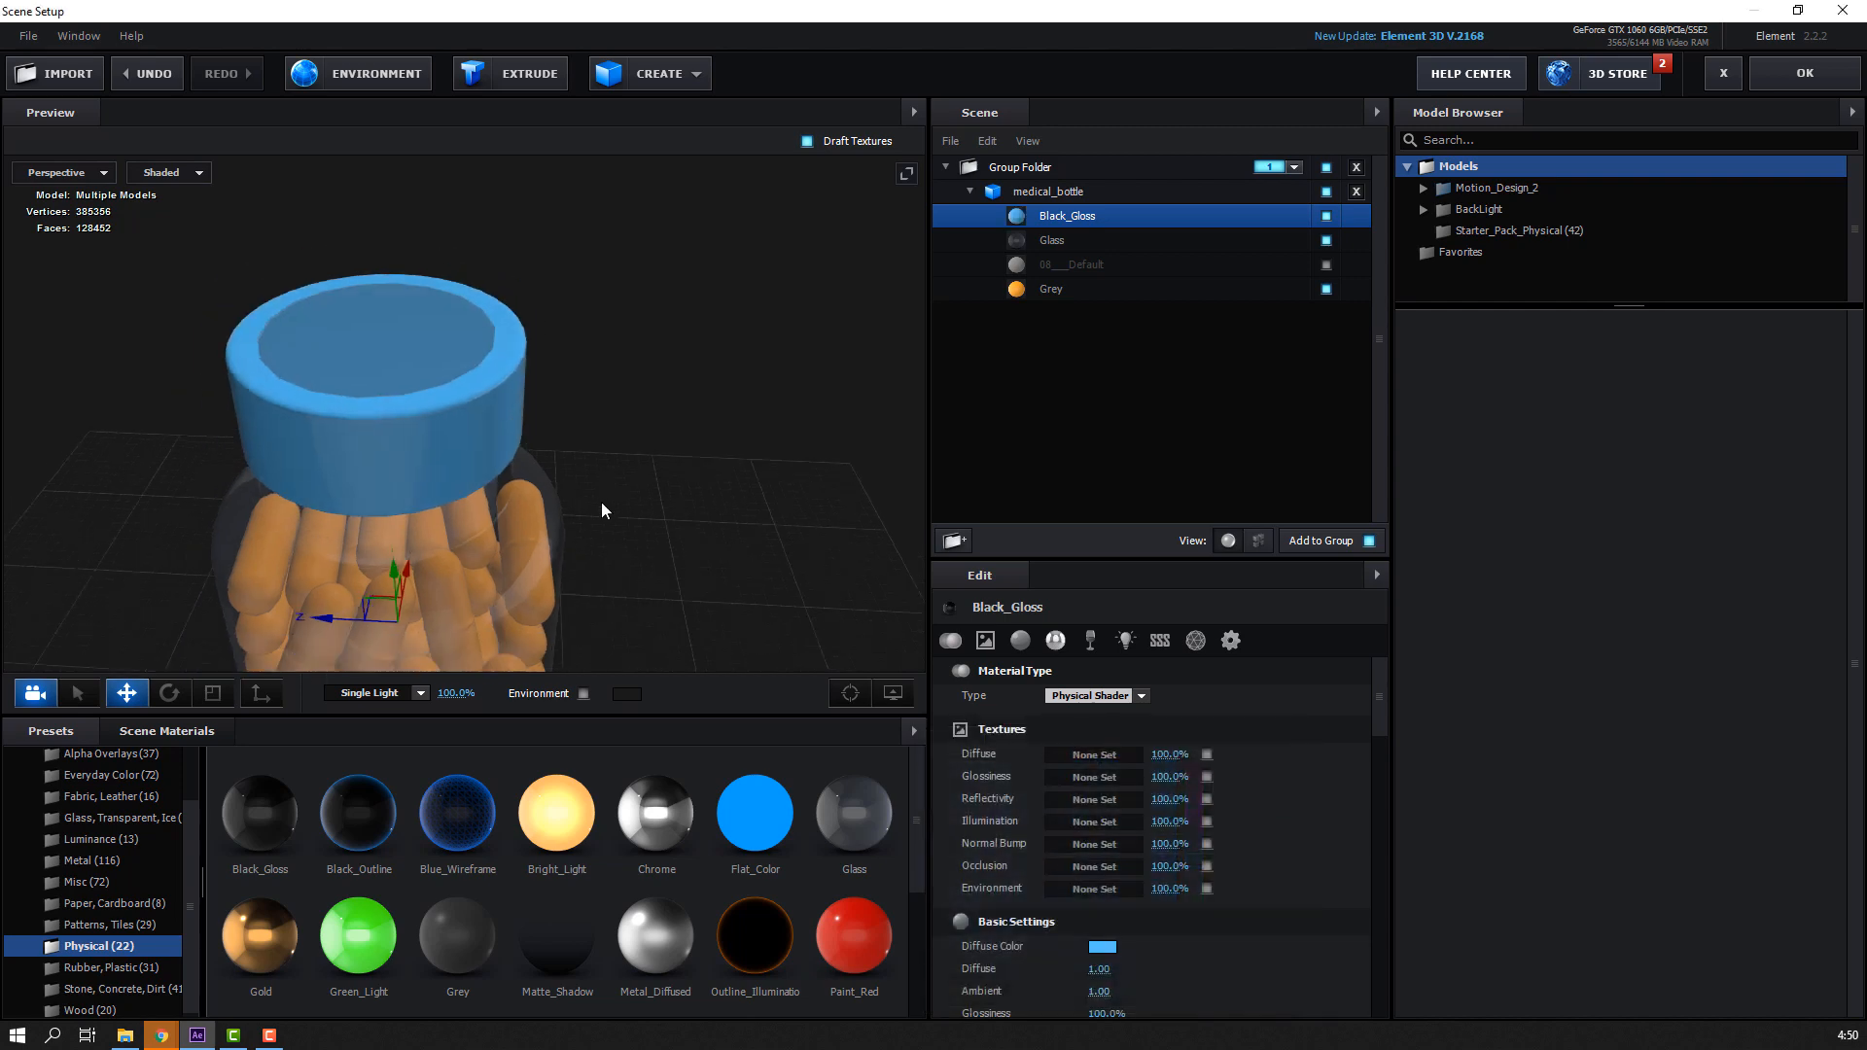
left_click_drag(601, 527, 504, 475)
scroll(525, 517, "down", 2)
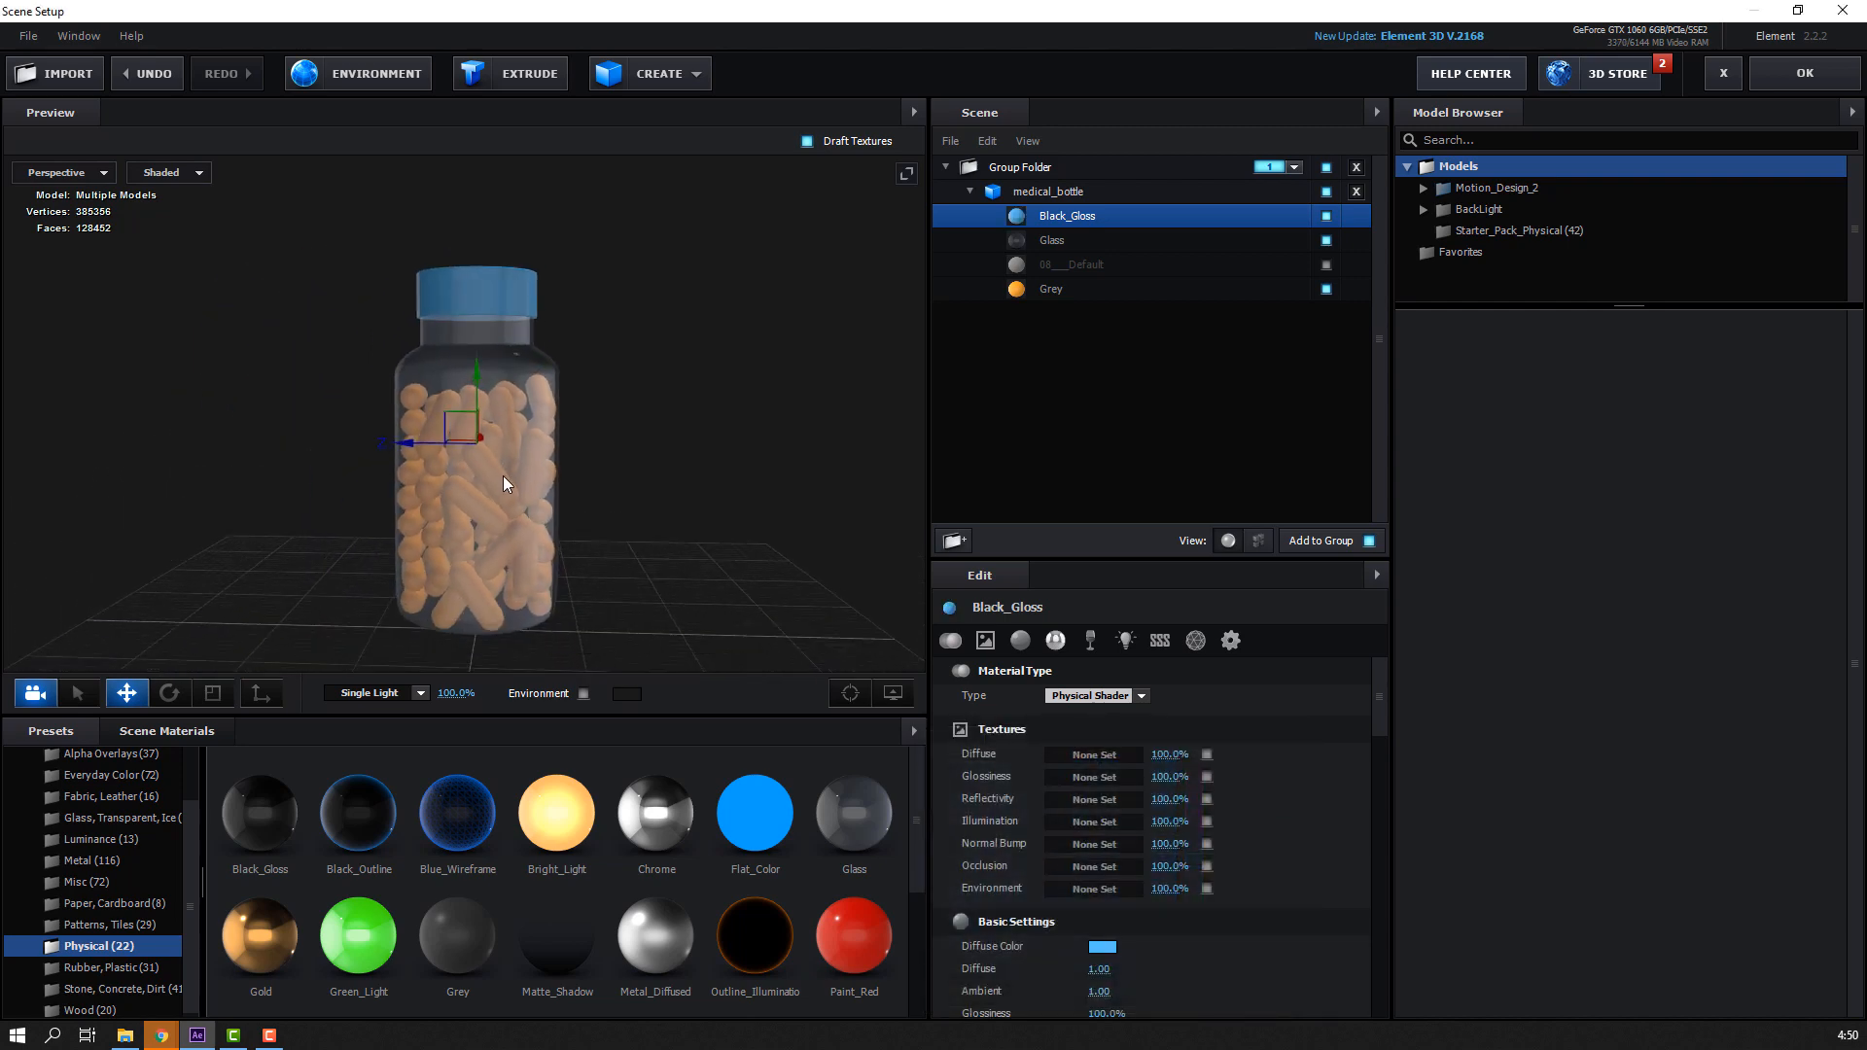
Show the 08___Default label on the bottle and accept the scene setup to return to the Medical Bottle composition
left_click(1321, 266)
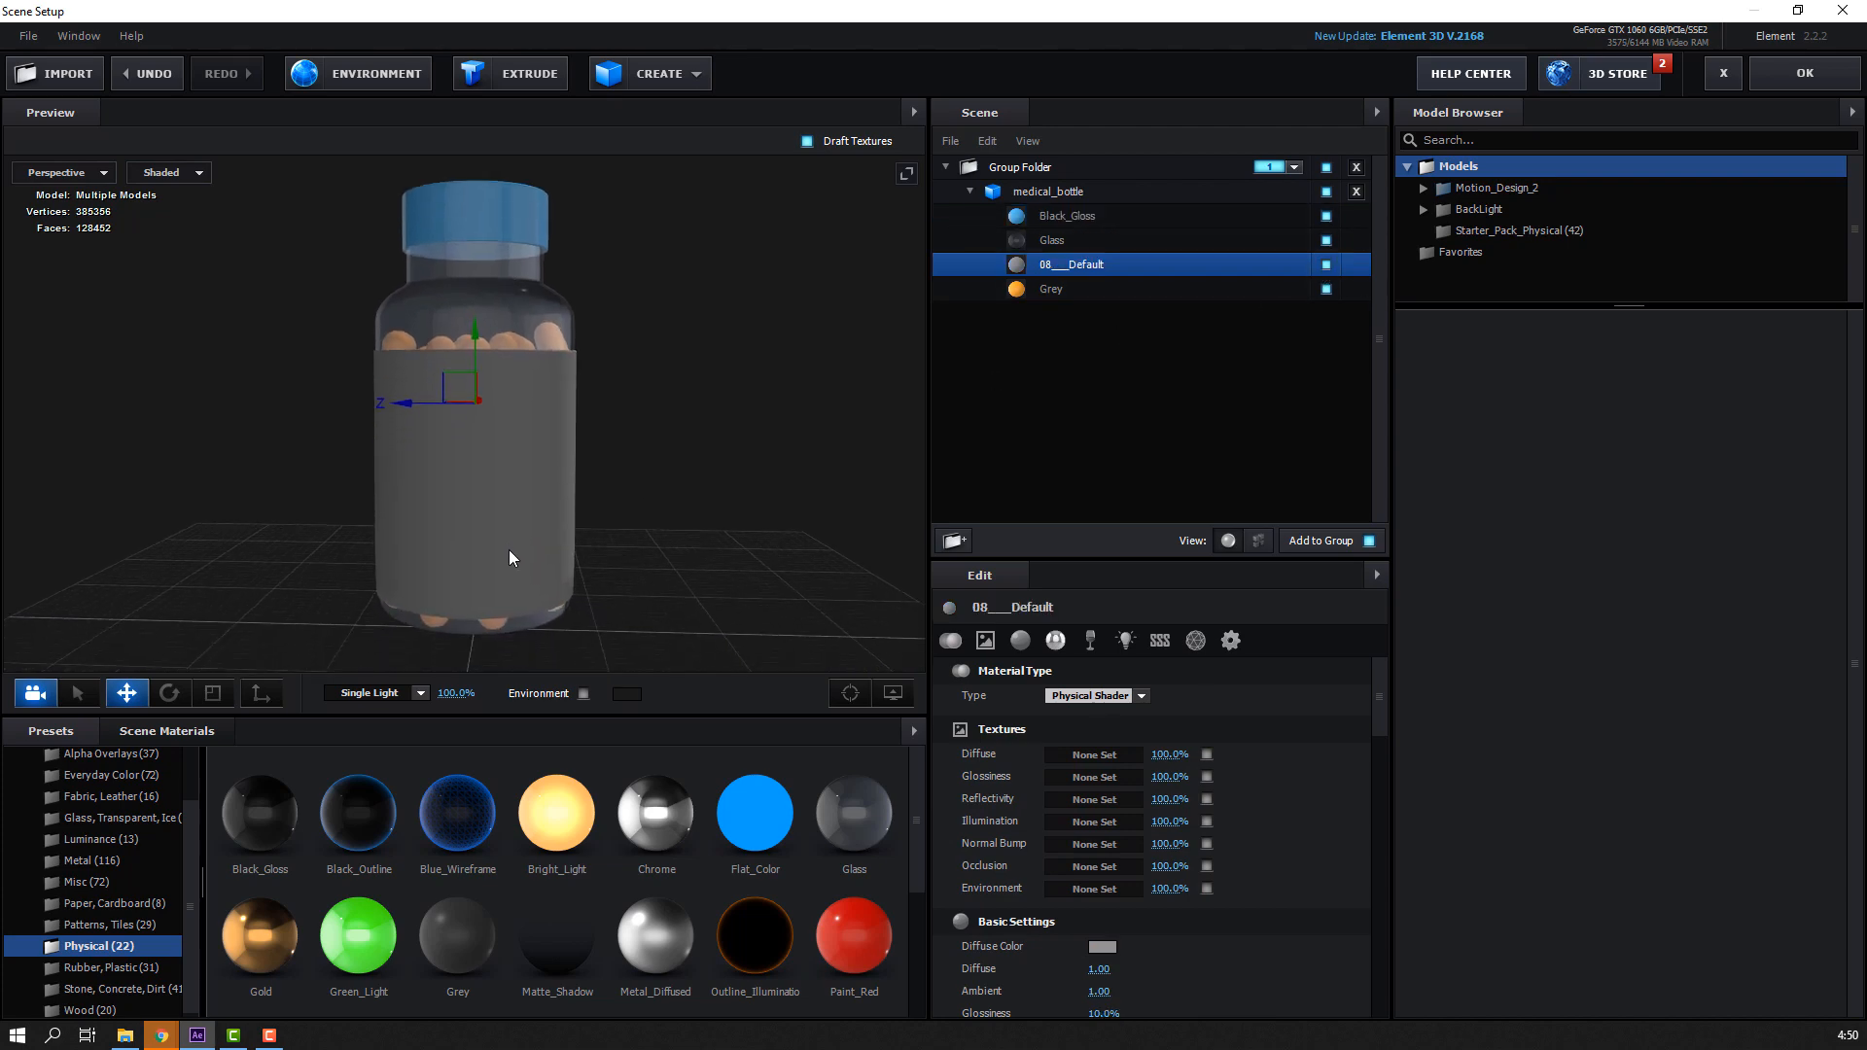
scroll(509, 557, "up", 2)
left_click_drag(477, 557, 622, 580)
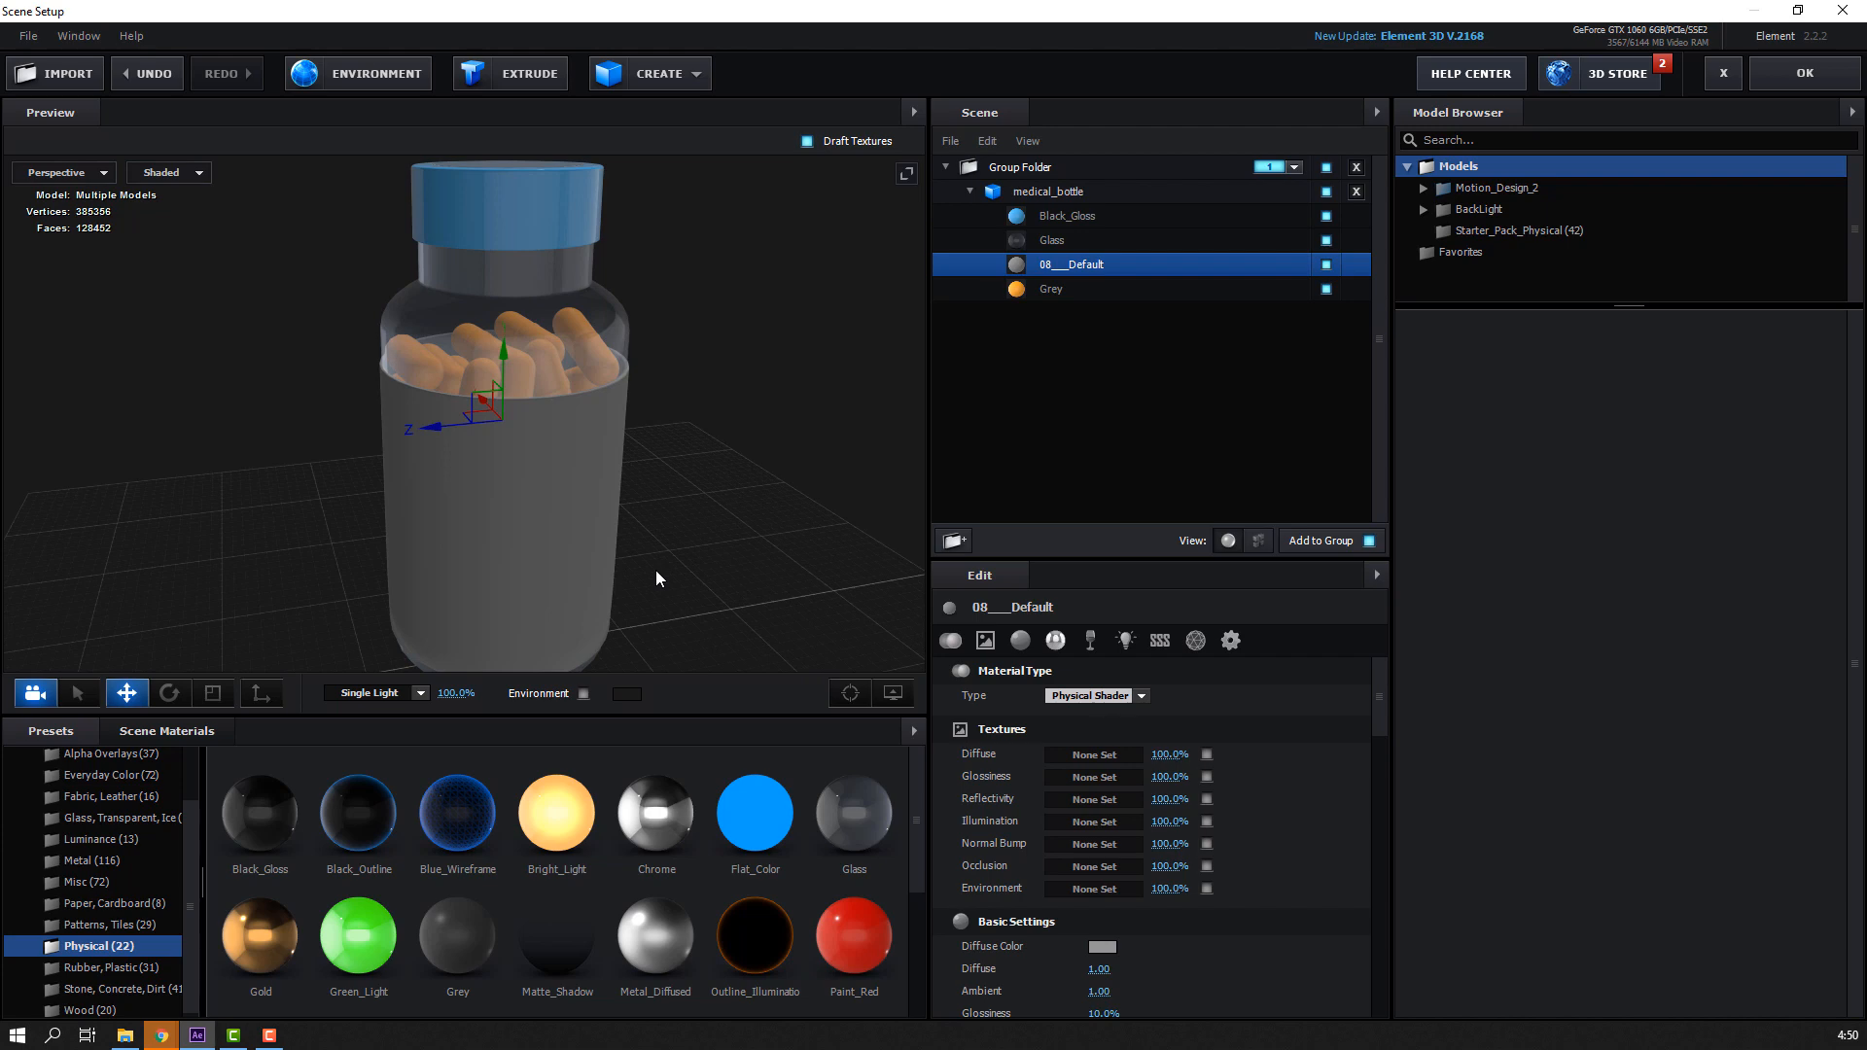
left_click_drag(814, 539, 694, 484)
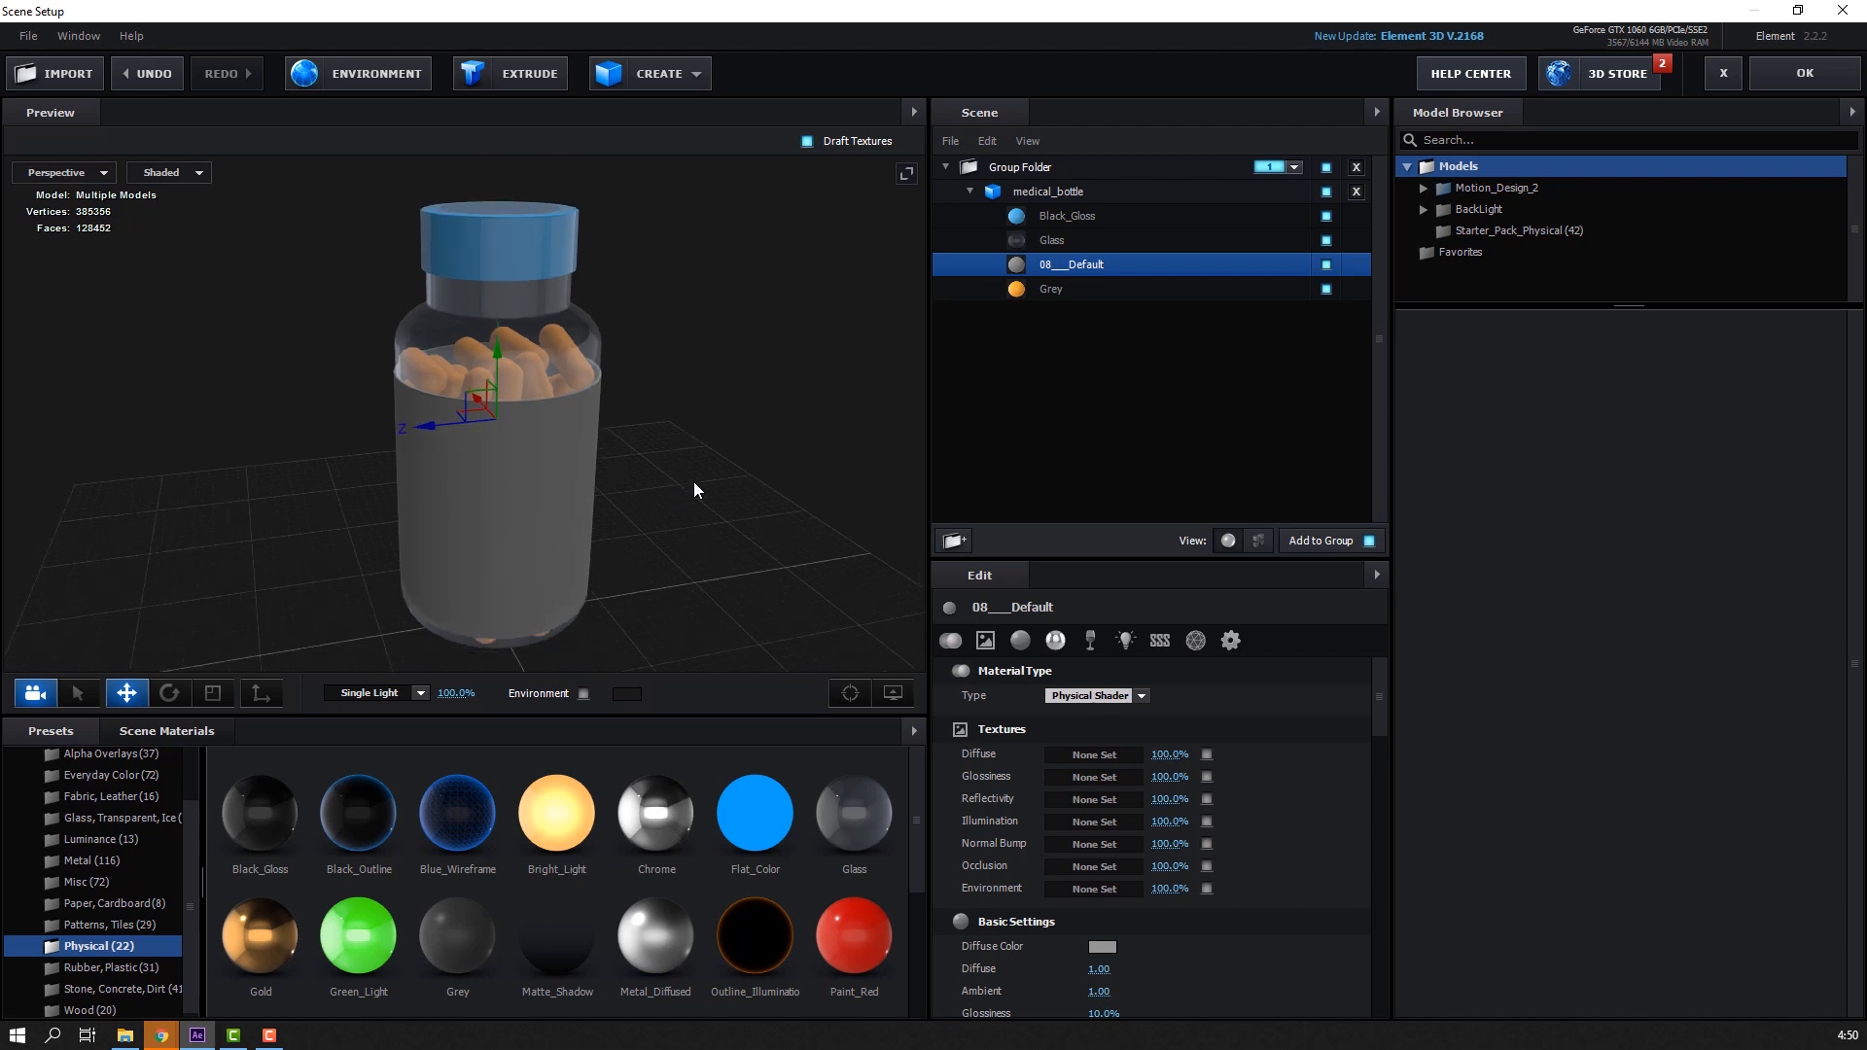
left_click(1805, 86)
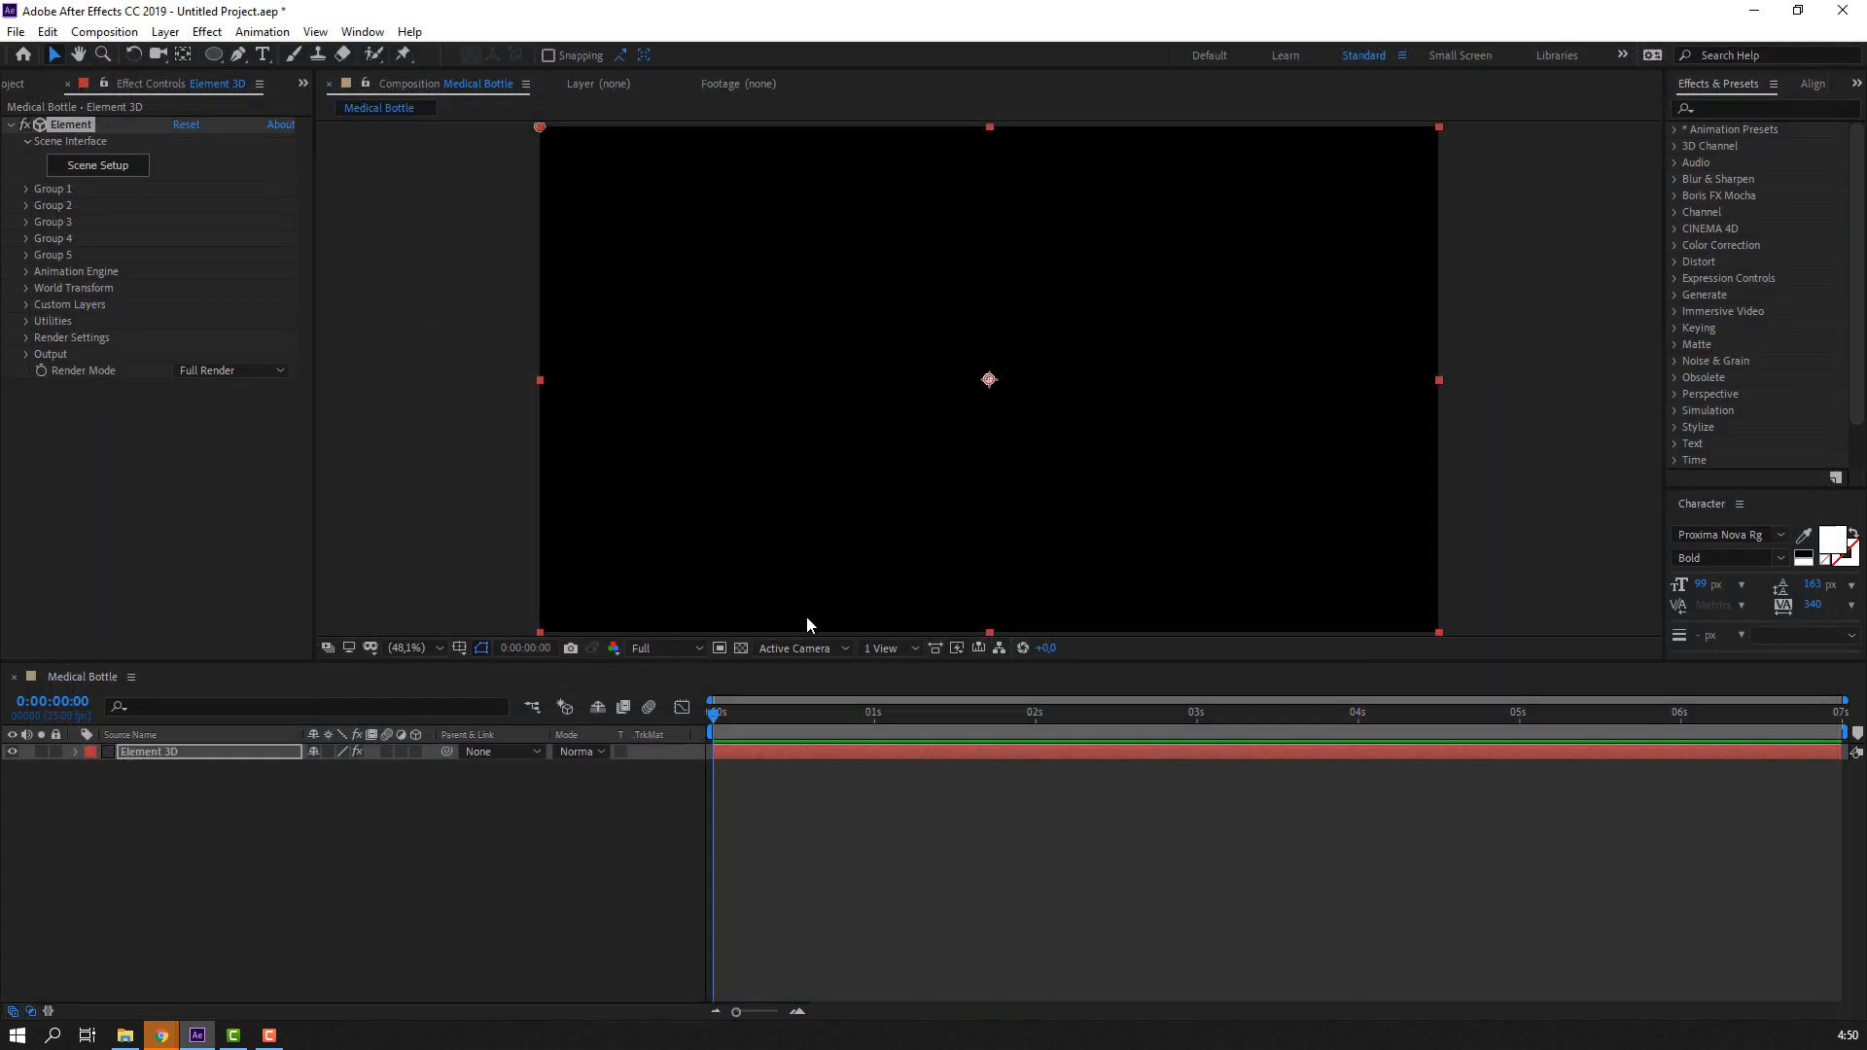
left_click(343, 808)
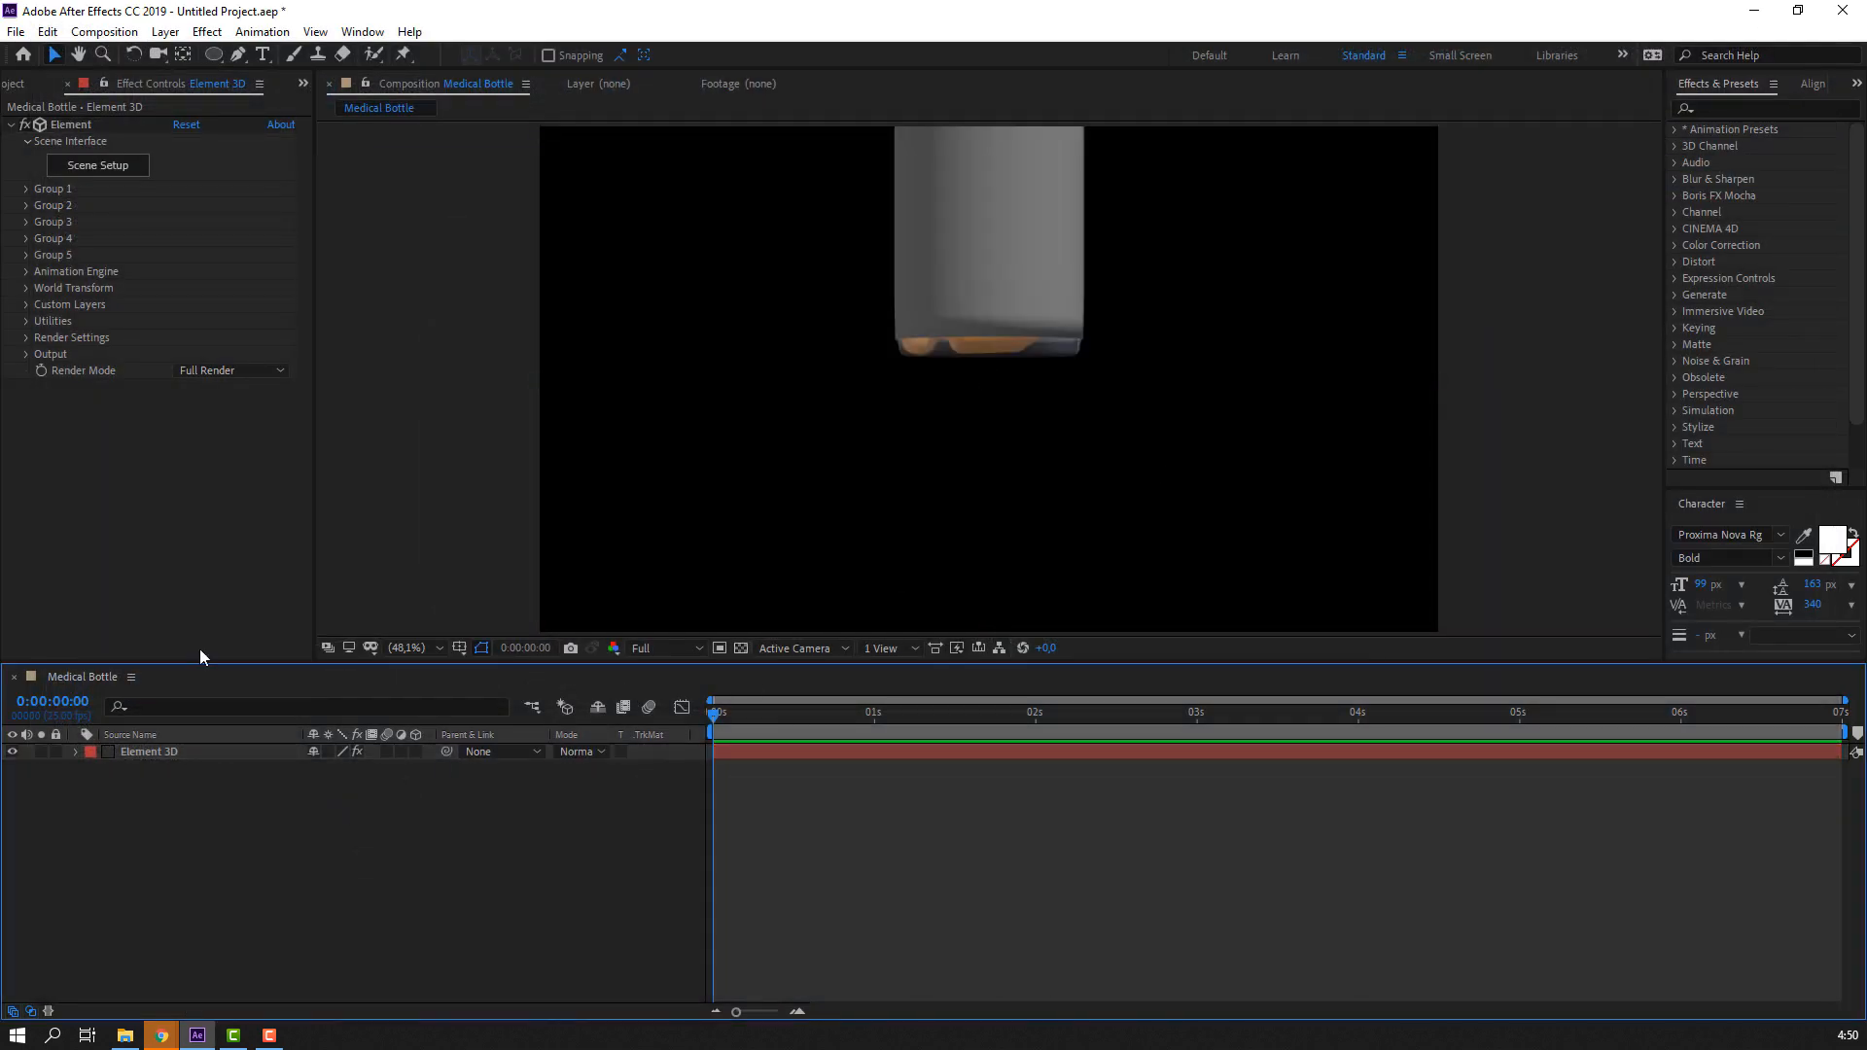
Create a new composition named Texture at 1920 x 1080, 25 fps, with a duration of 0:00:07:00
left_click(49, 82)
left_click(60, 651)
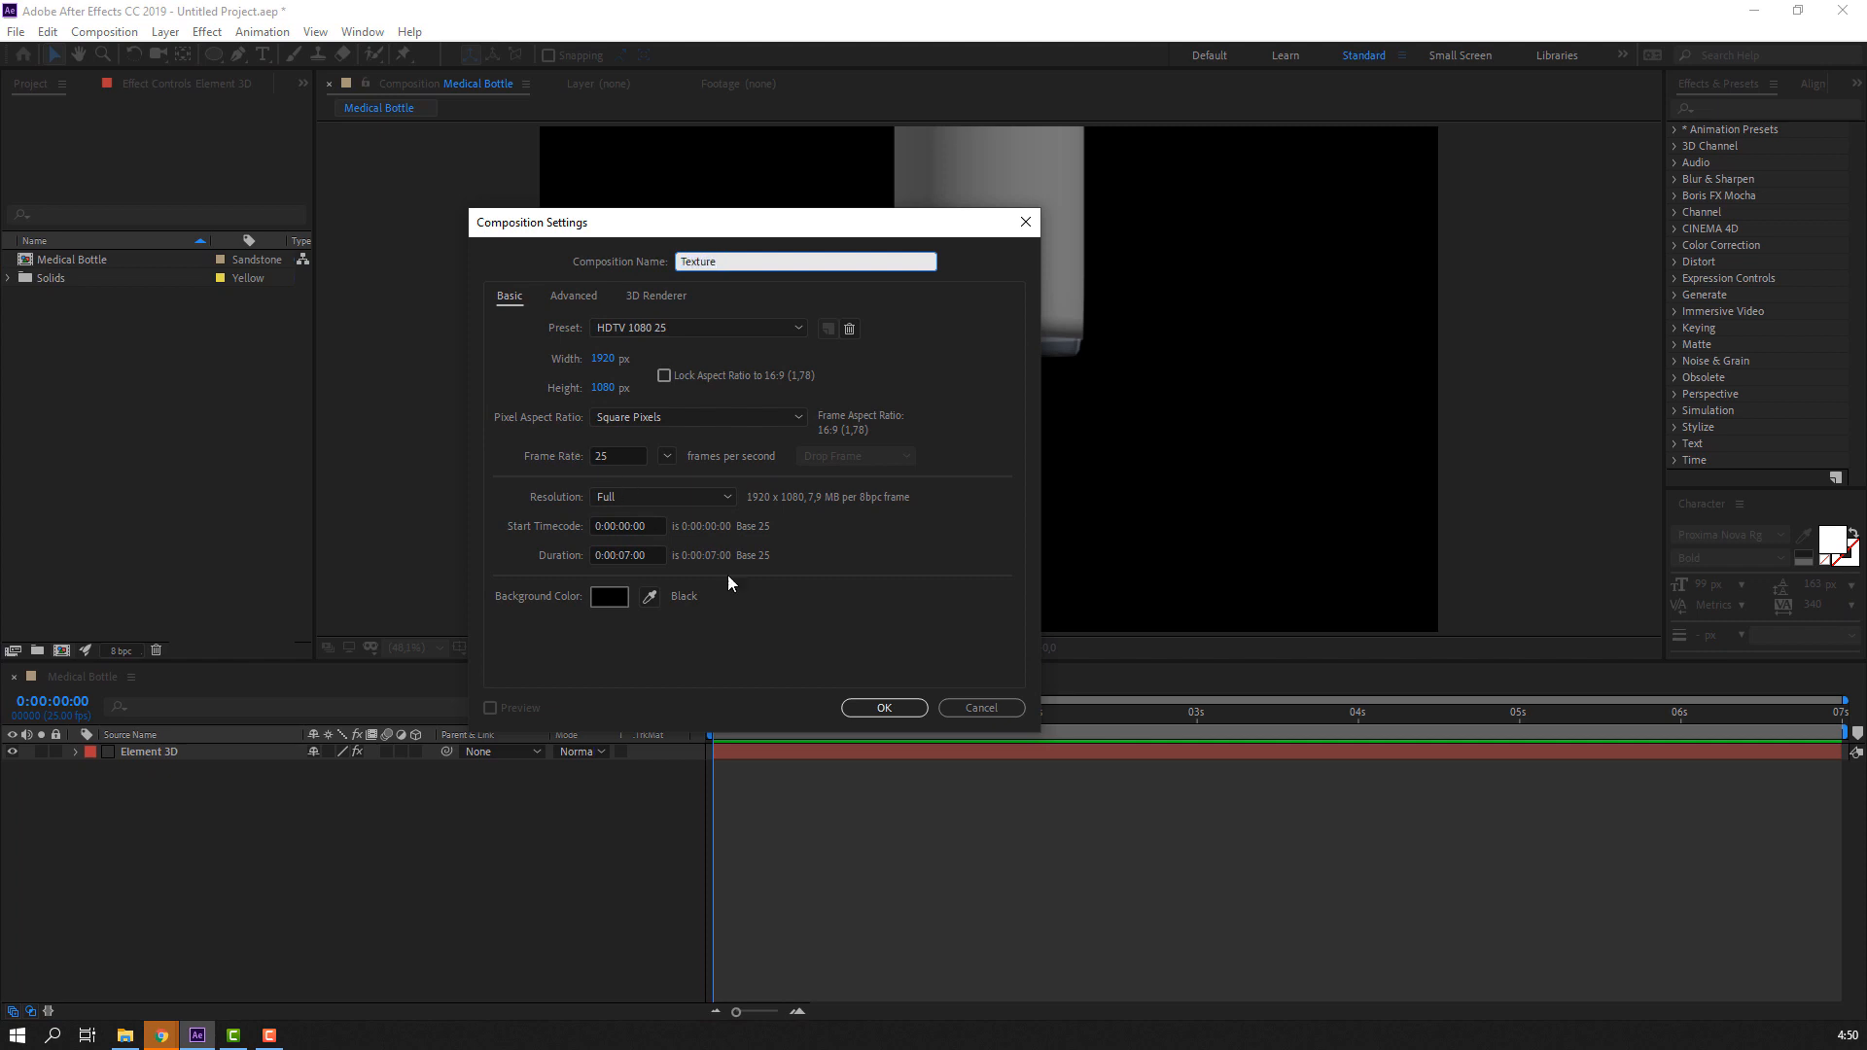
left_click(881, 708)
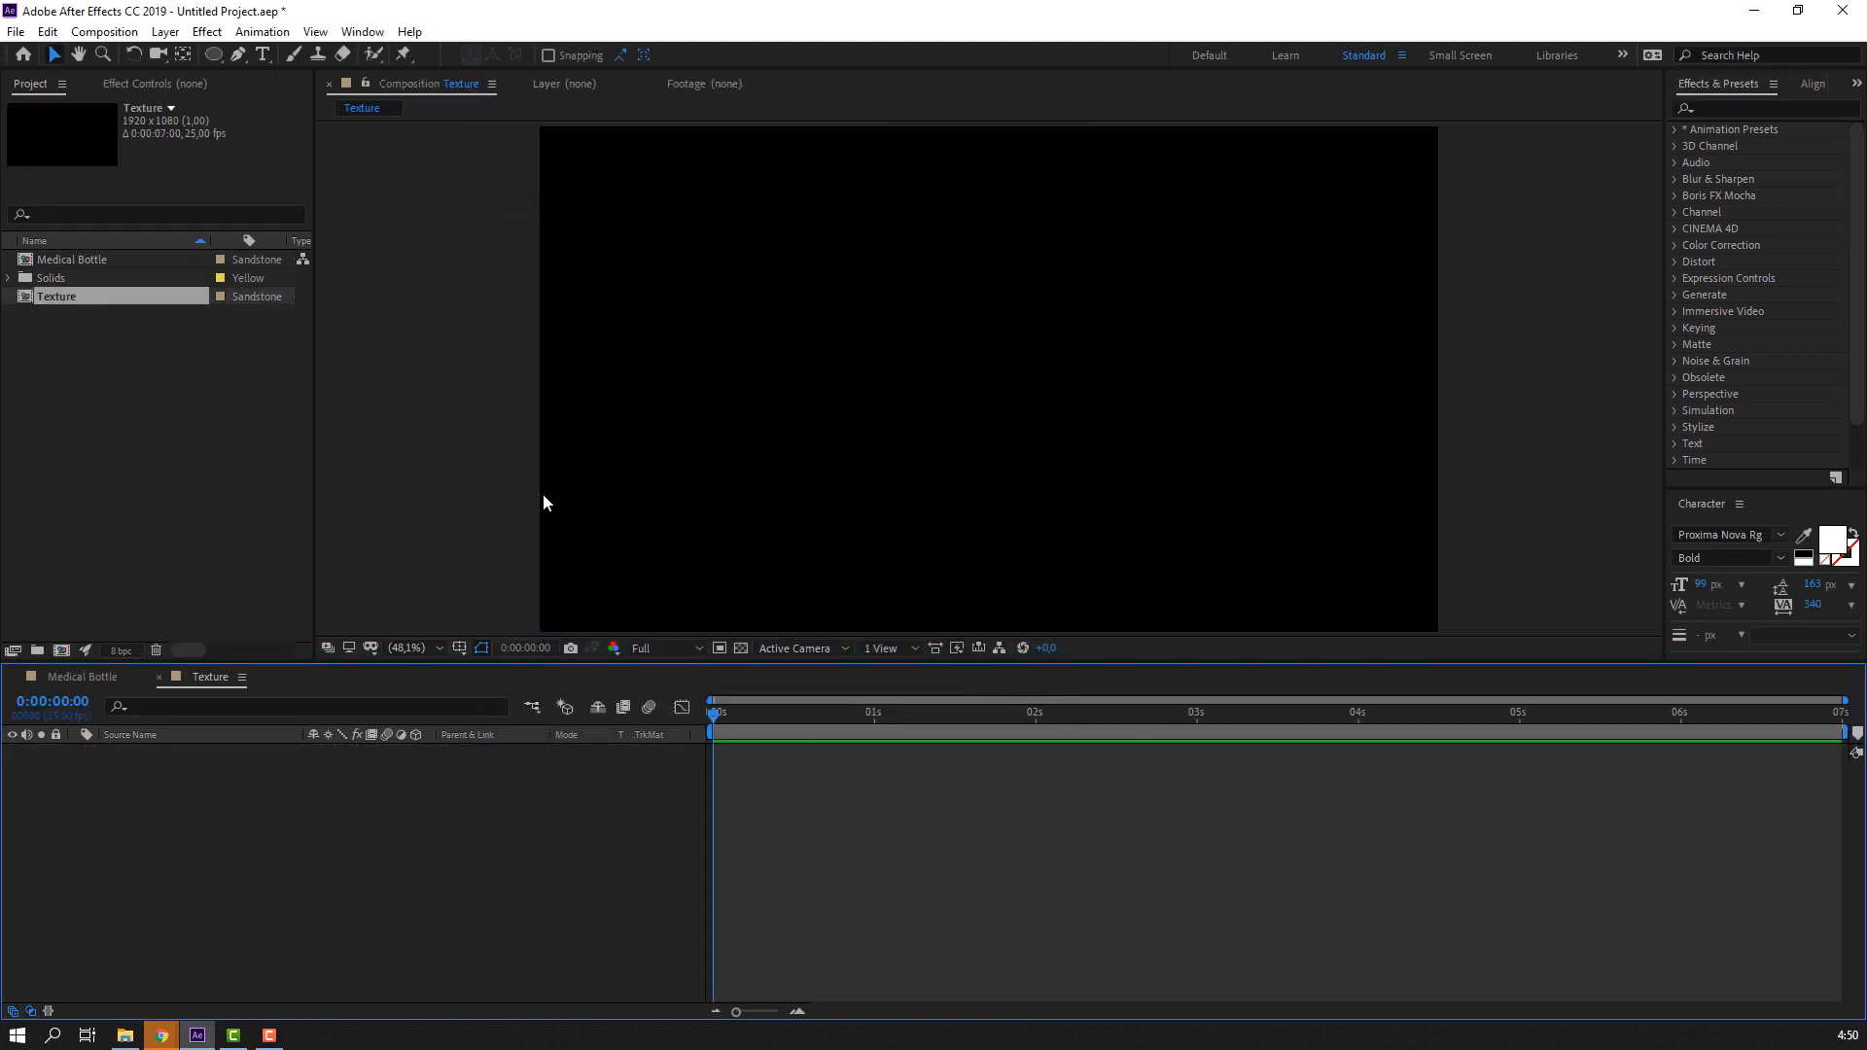
Crop the Texture composition to a wide region of interest of about 808 x 228 px
scroll(443, 292, "down", 2)
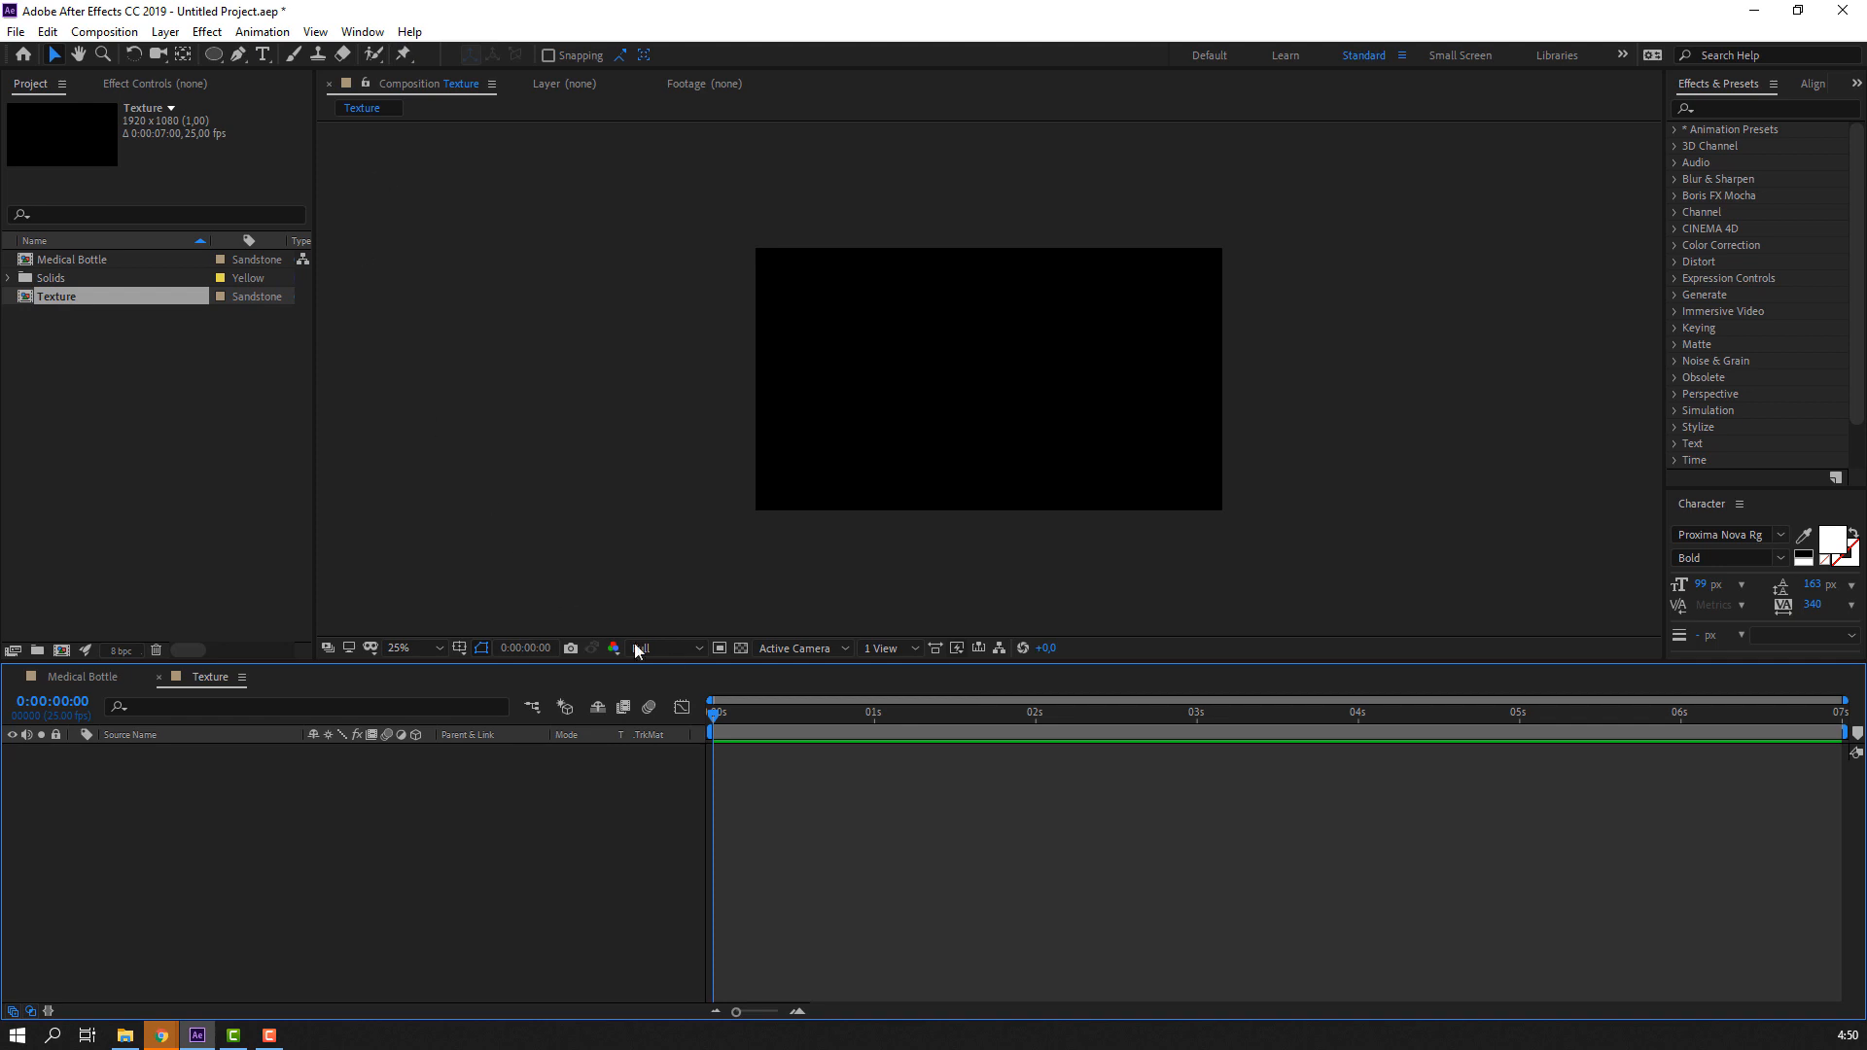
left_click(719, 648)
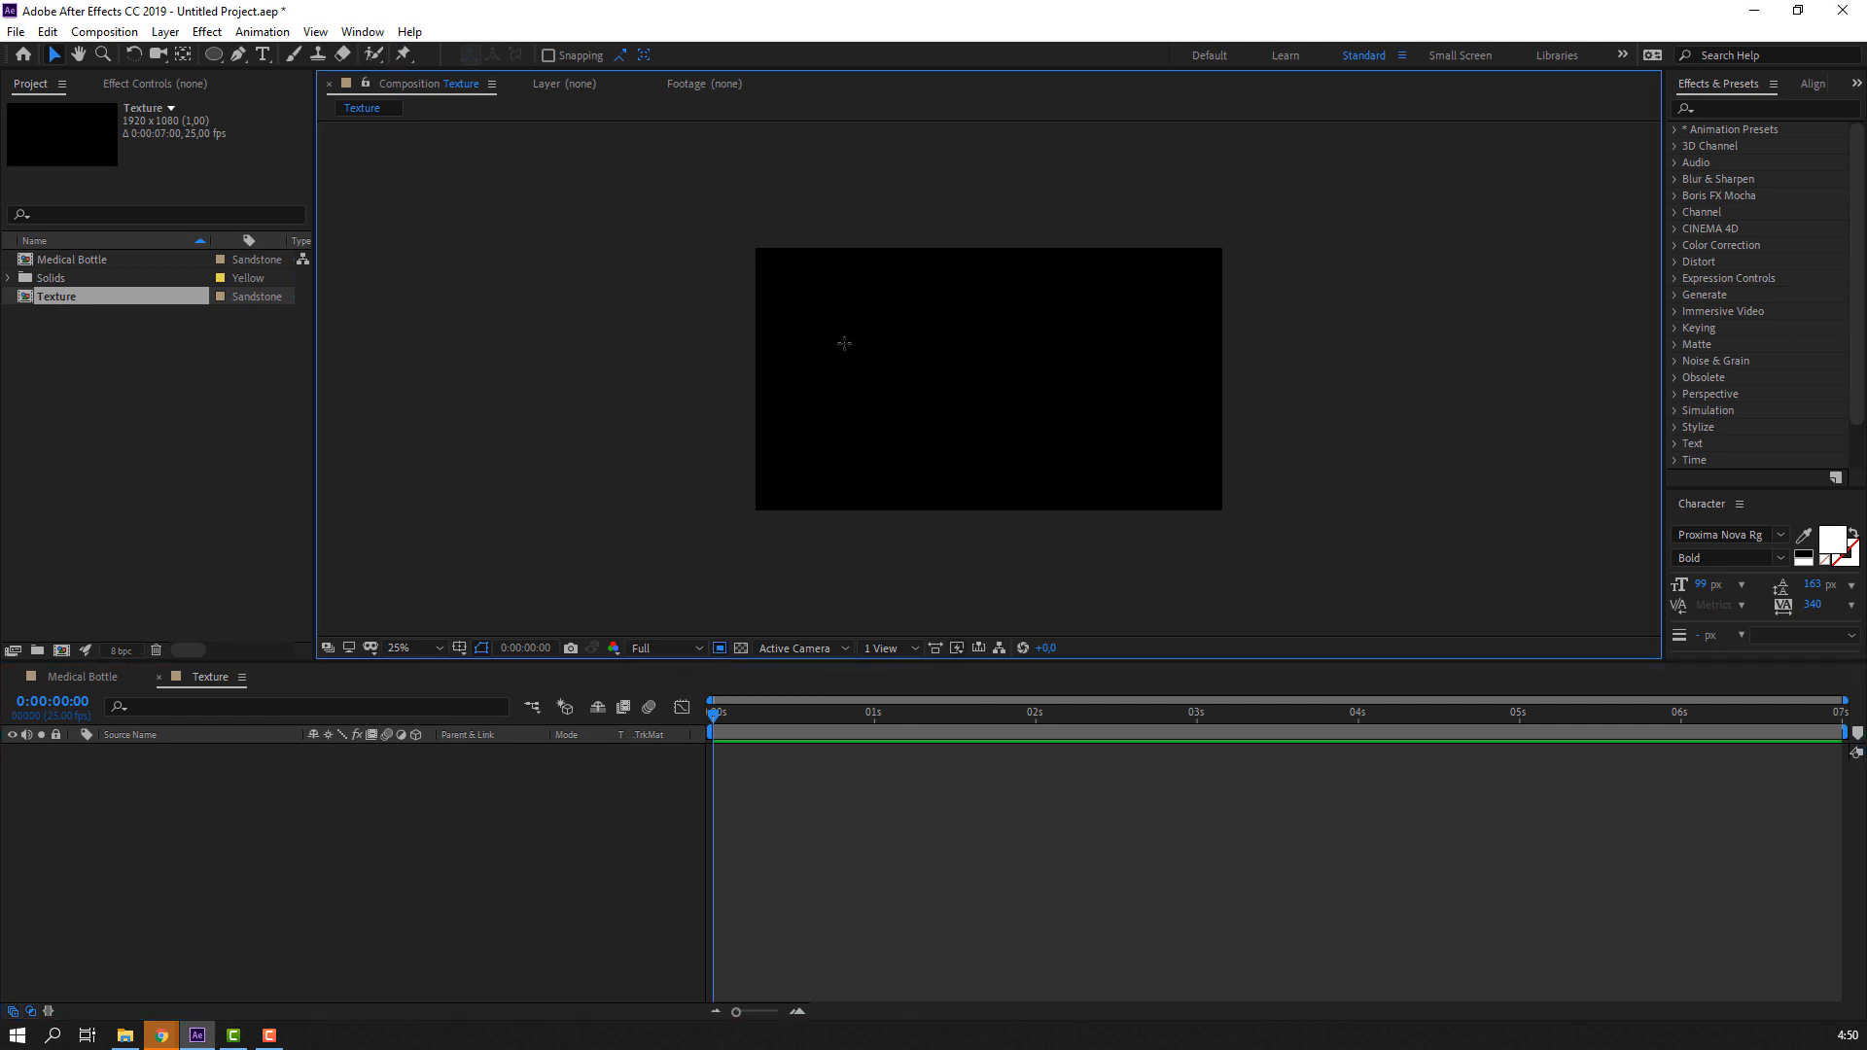
left_click_drag(870, 321, 1072, 381)
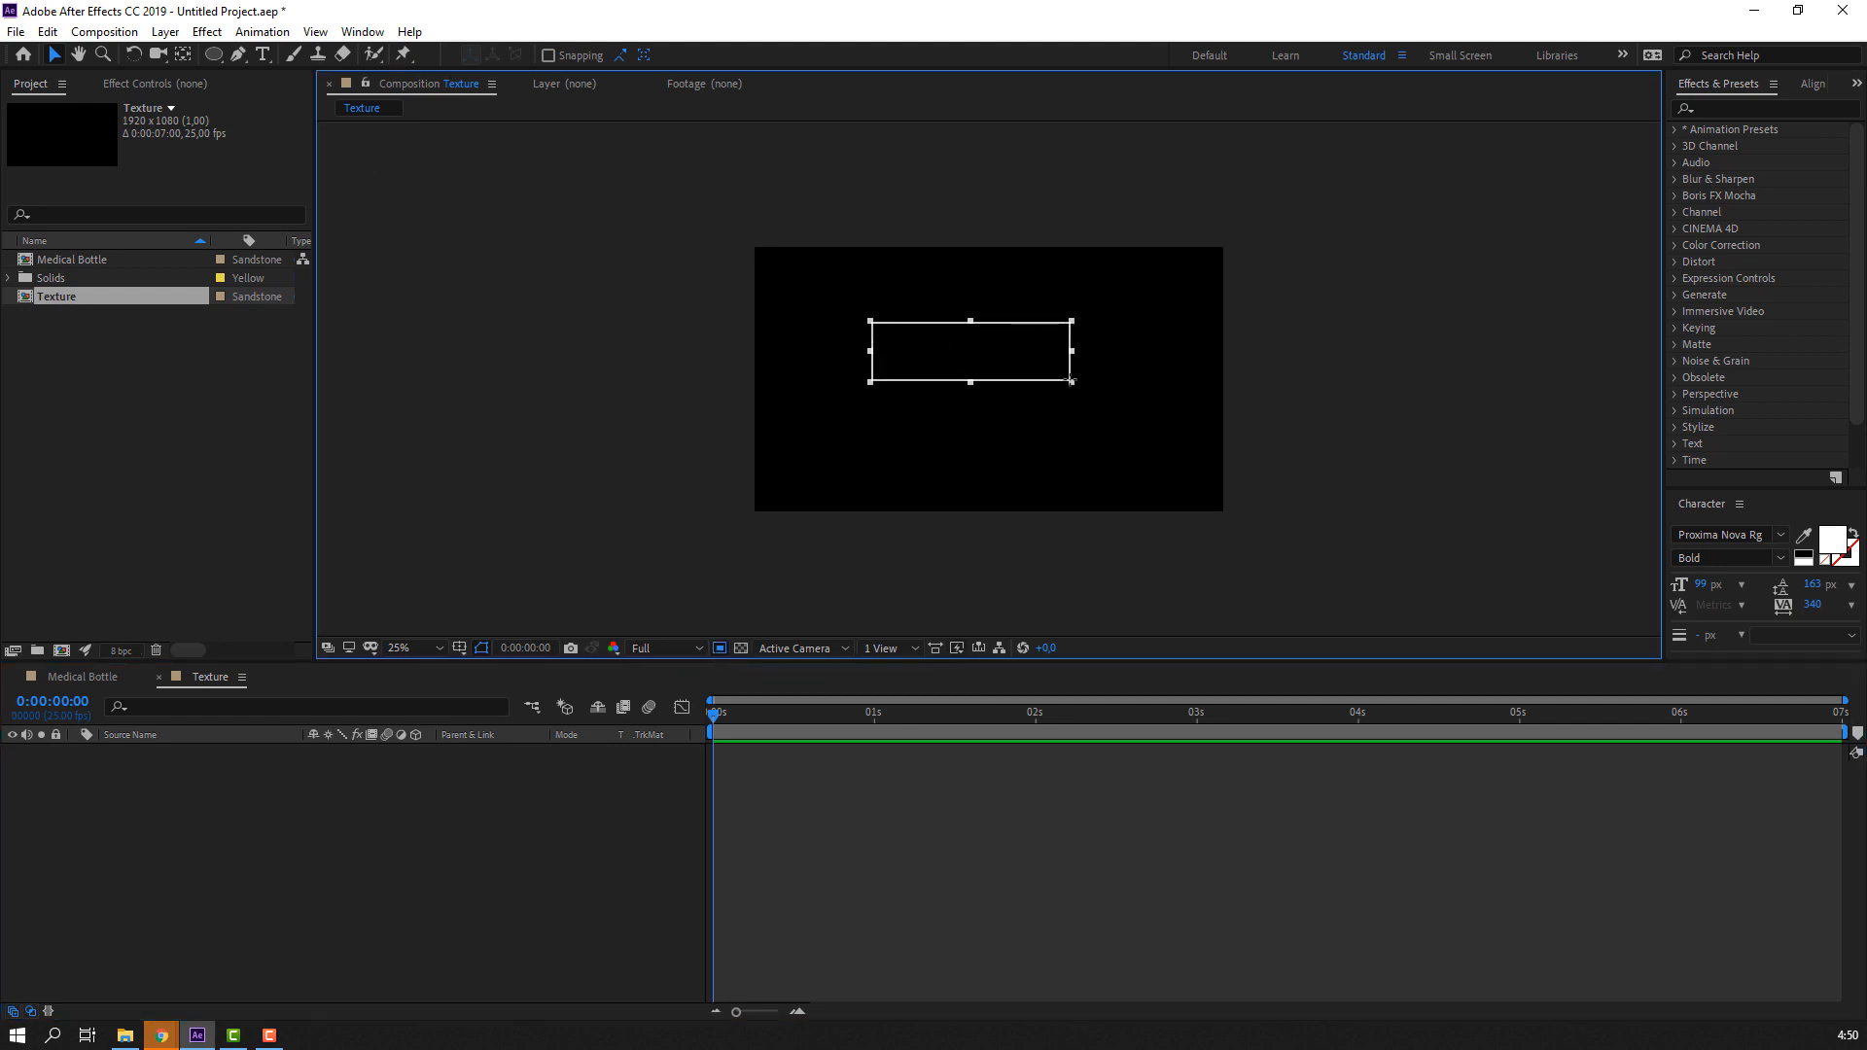
left_click(104, 32)
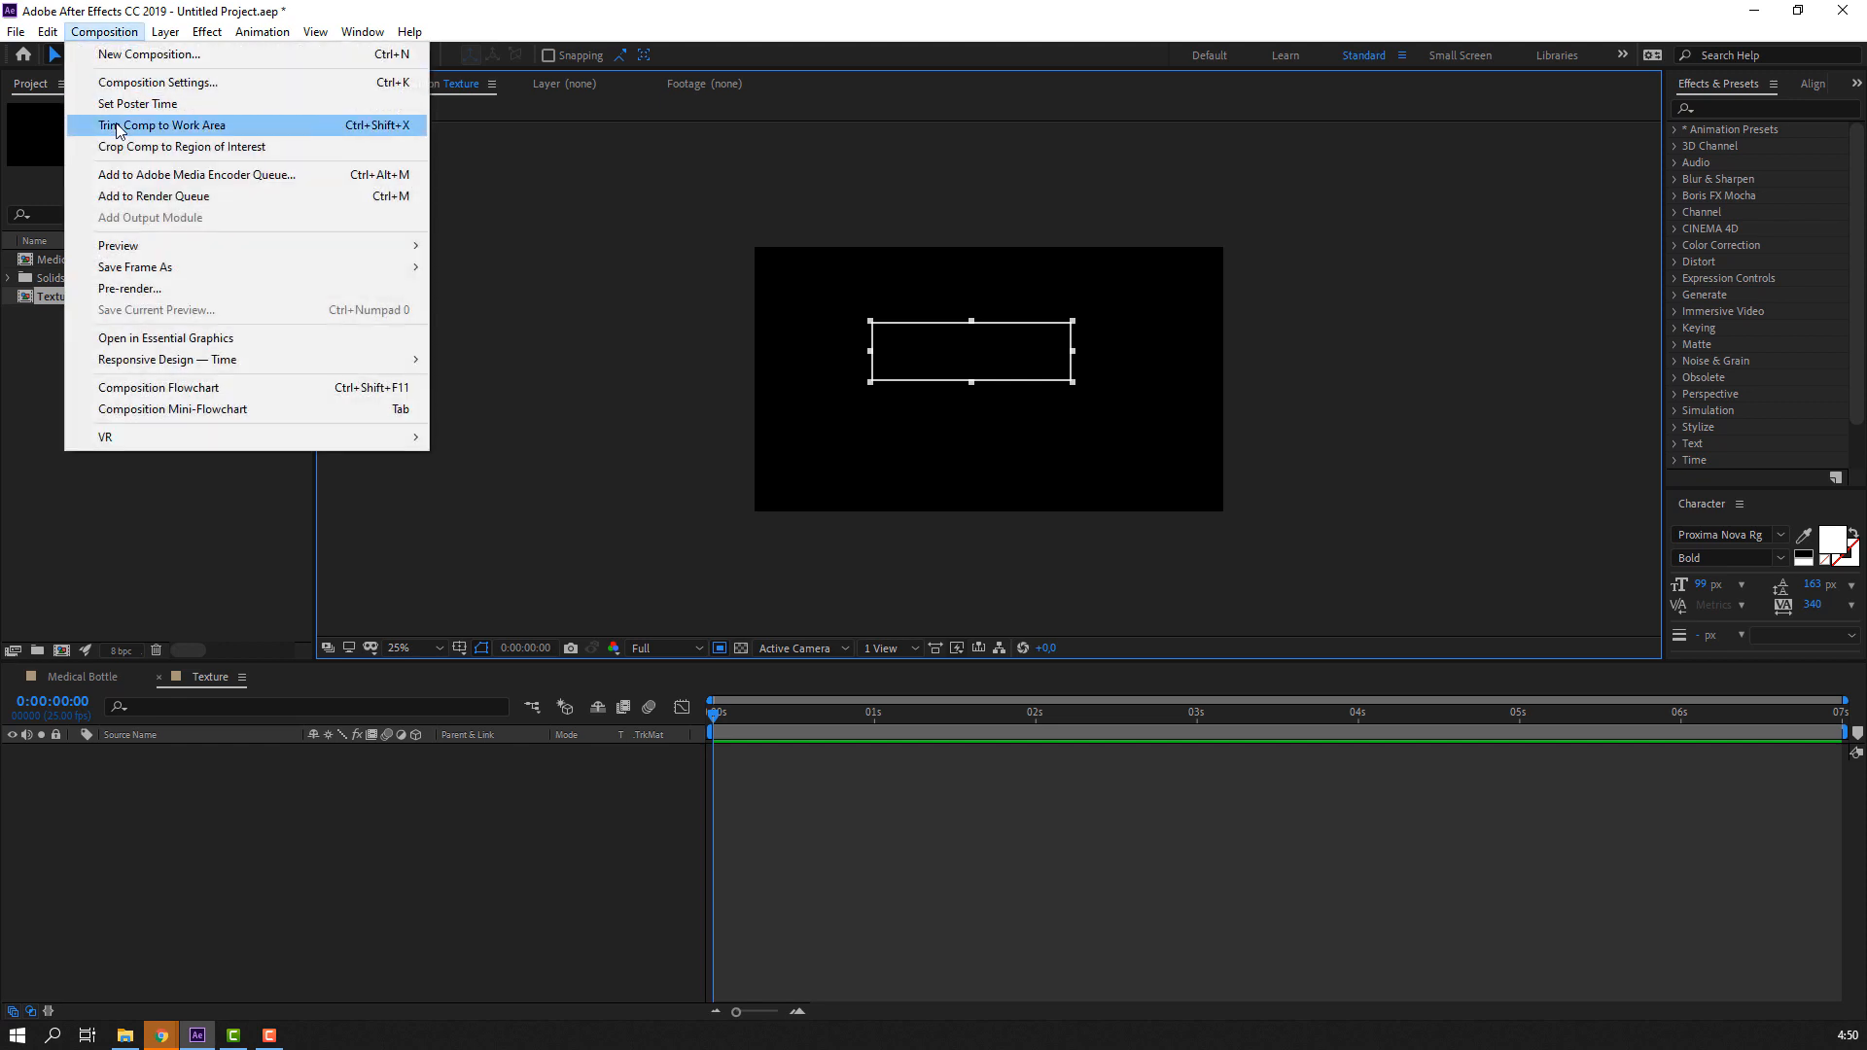
left_click(146, 146)
key("period")
key("period")
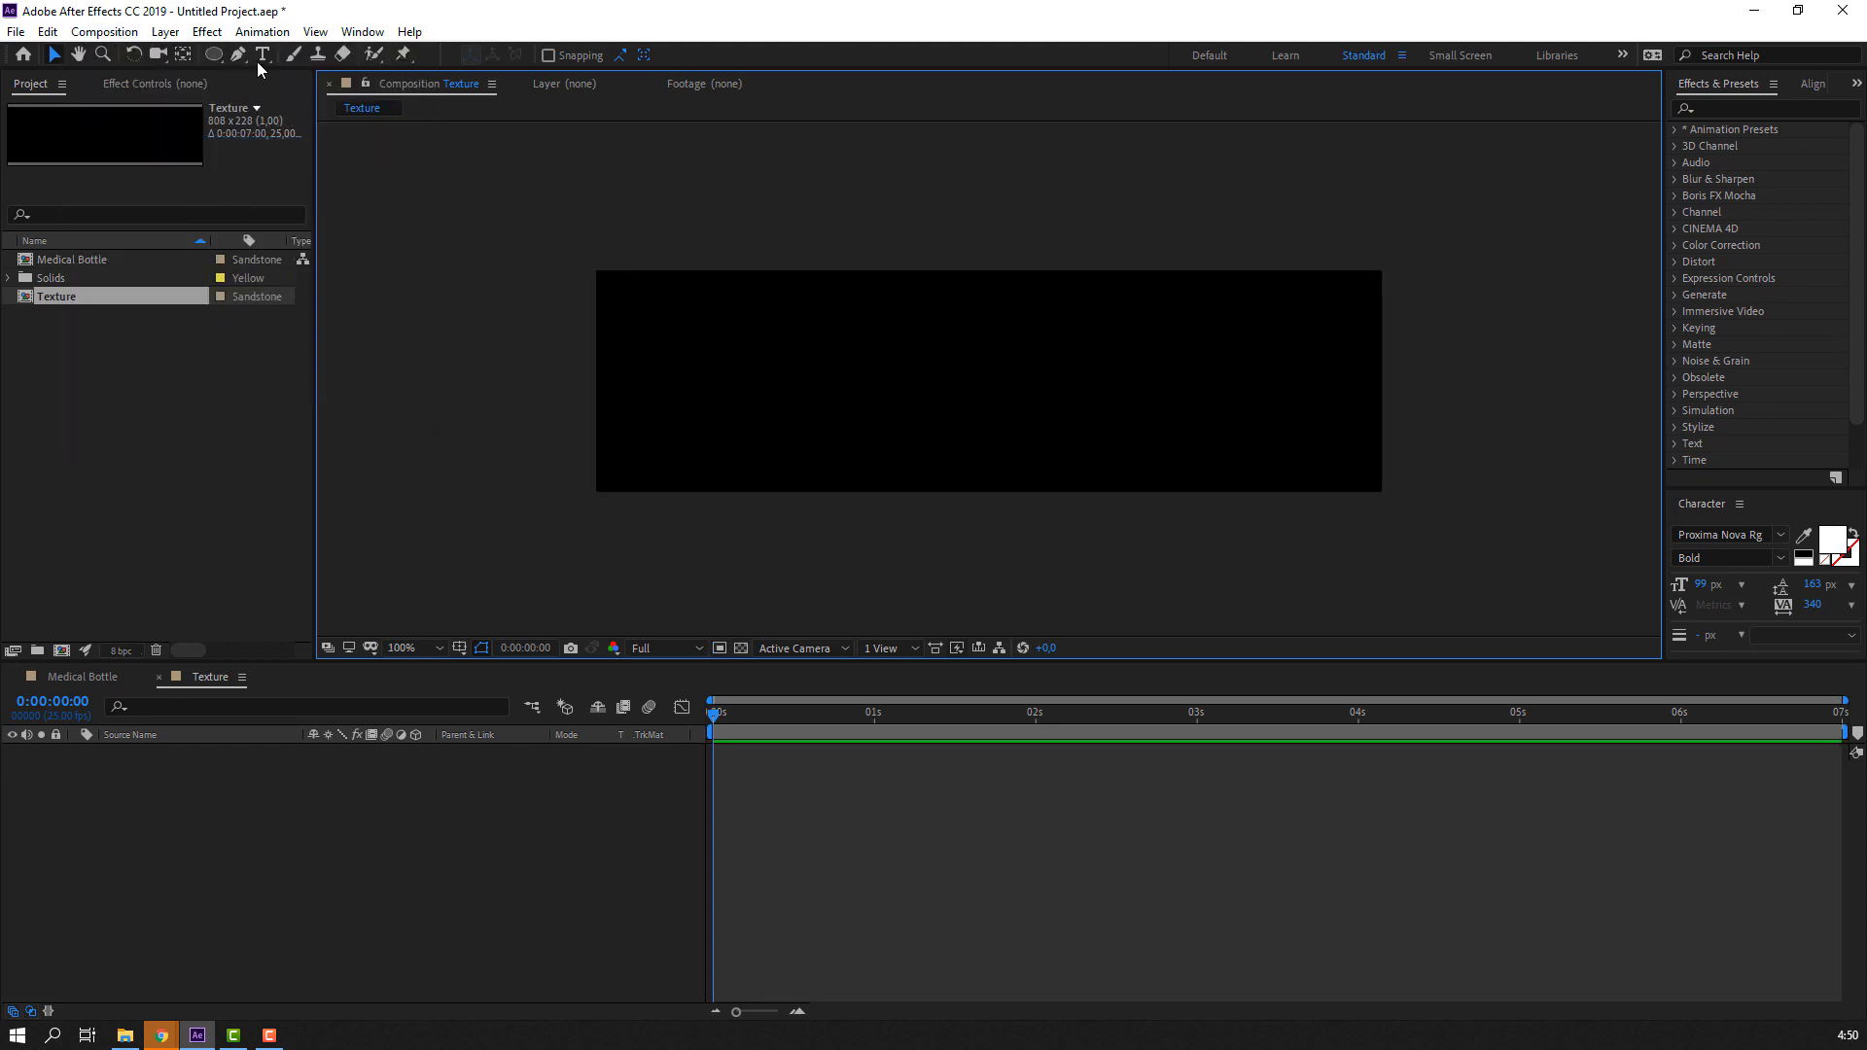
Draw a wide text box across the Texture composition and enter covid-19 in it
left_click(261, 55)
left_click_drag(674, 312, 1313, 432)
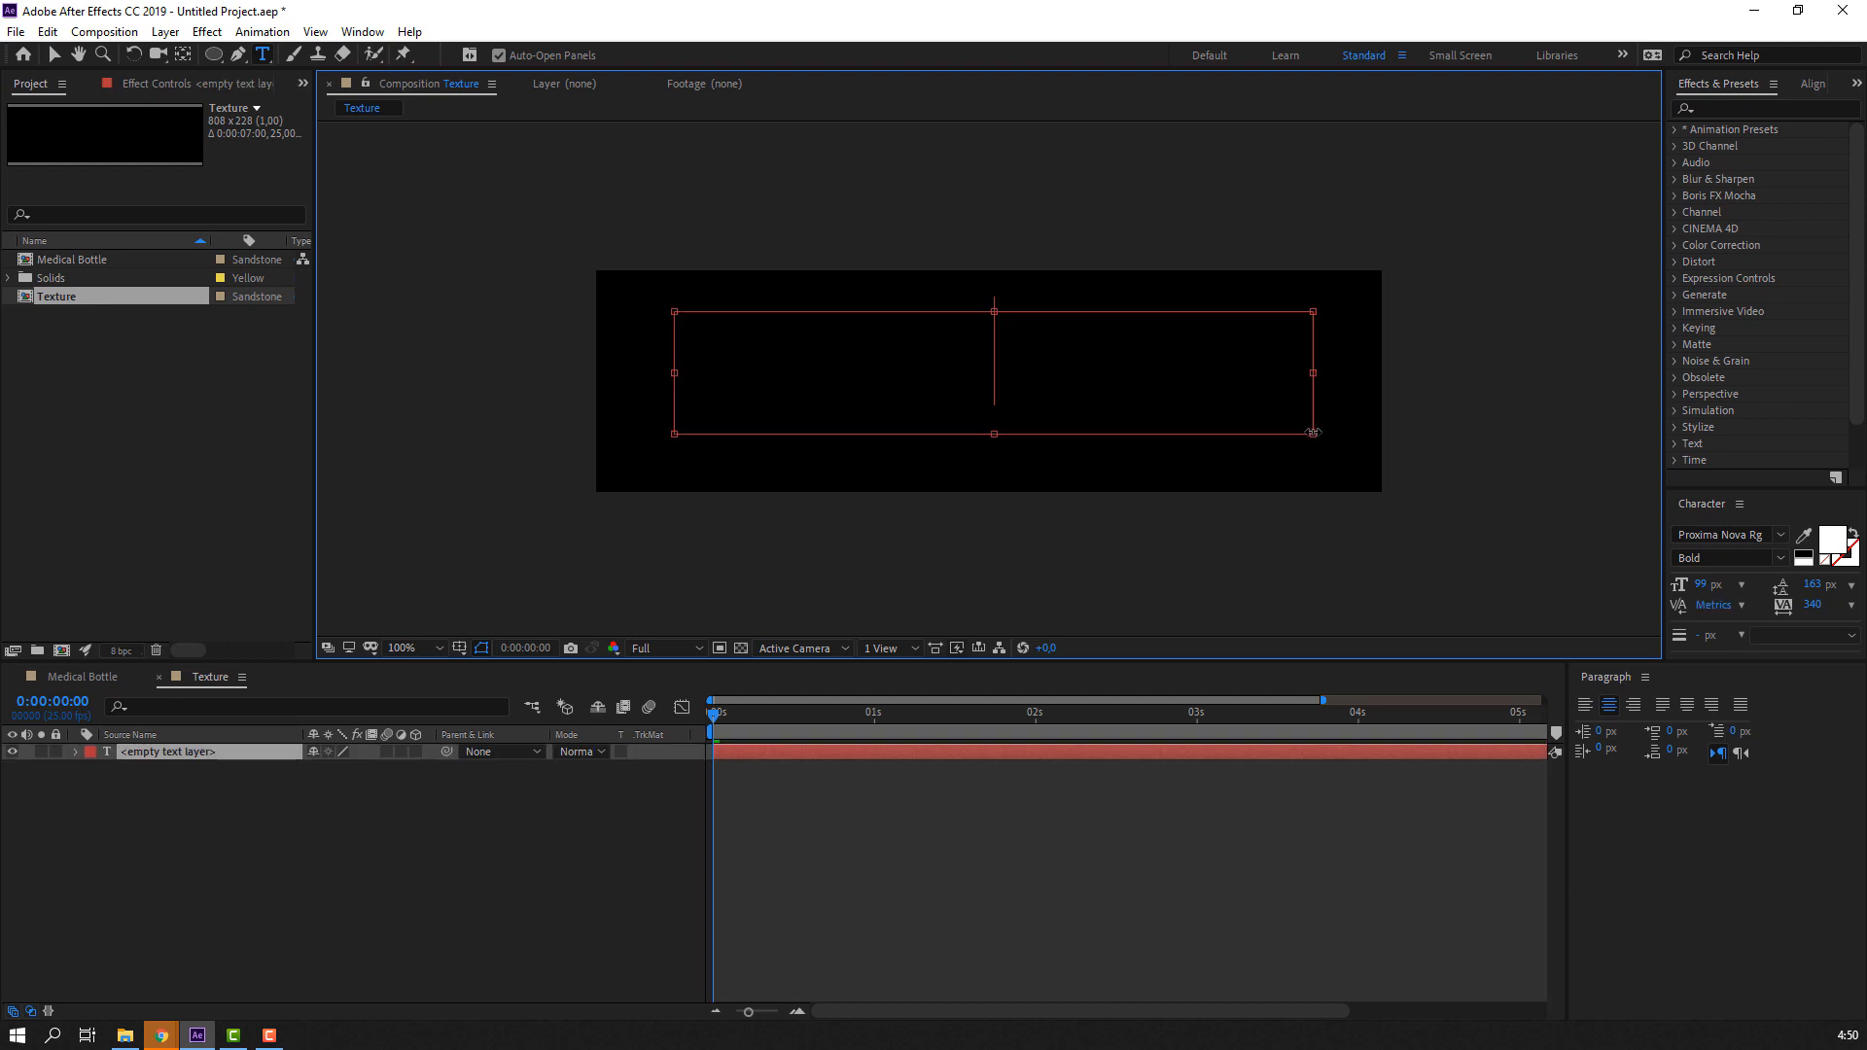
type("covid-")
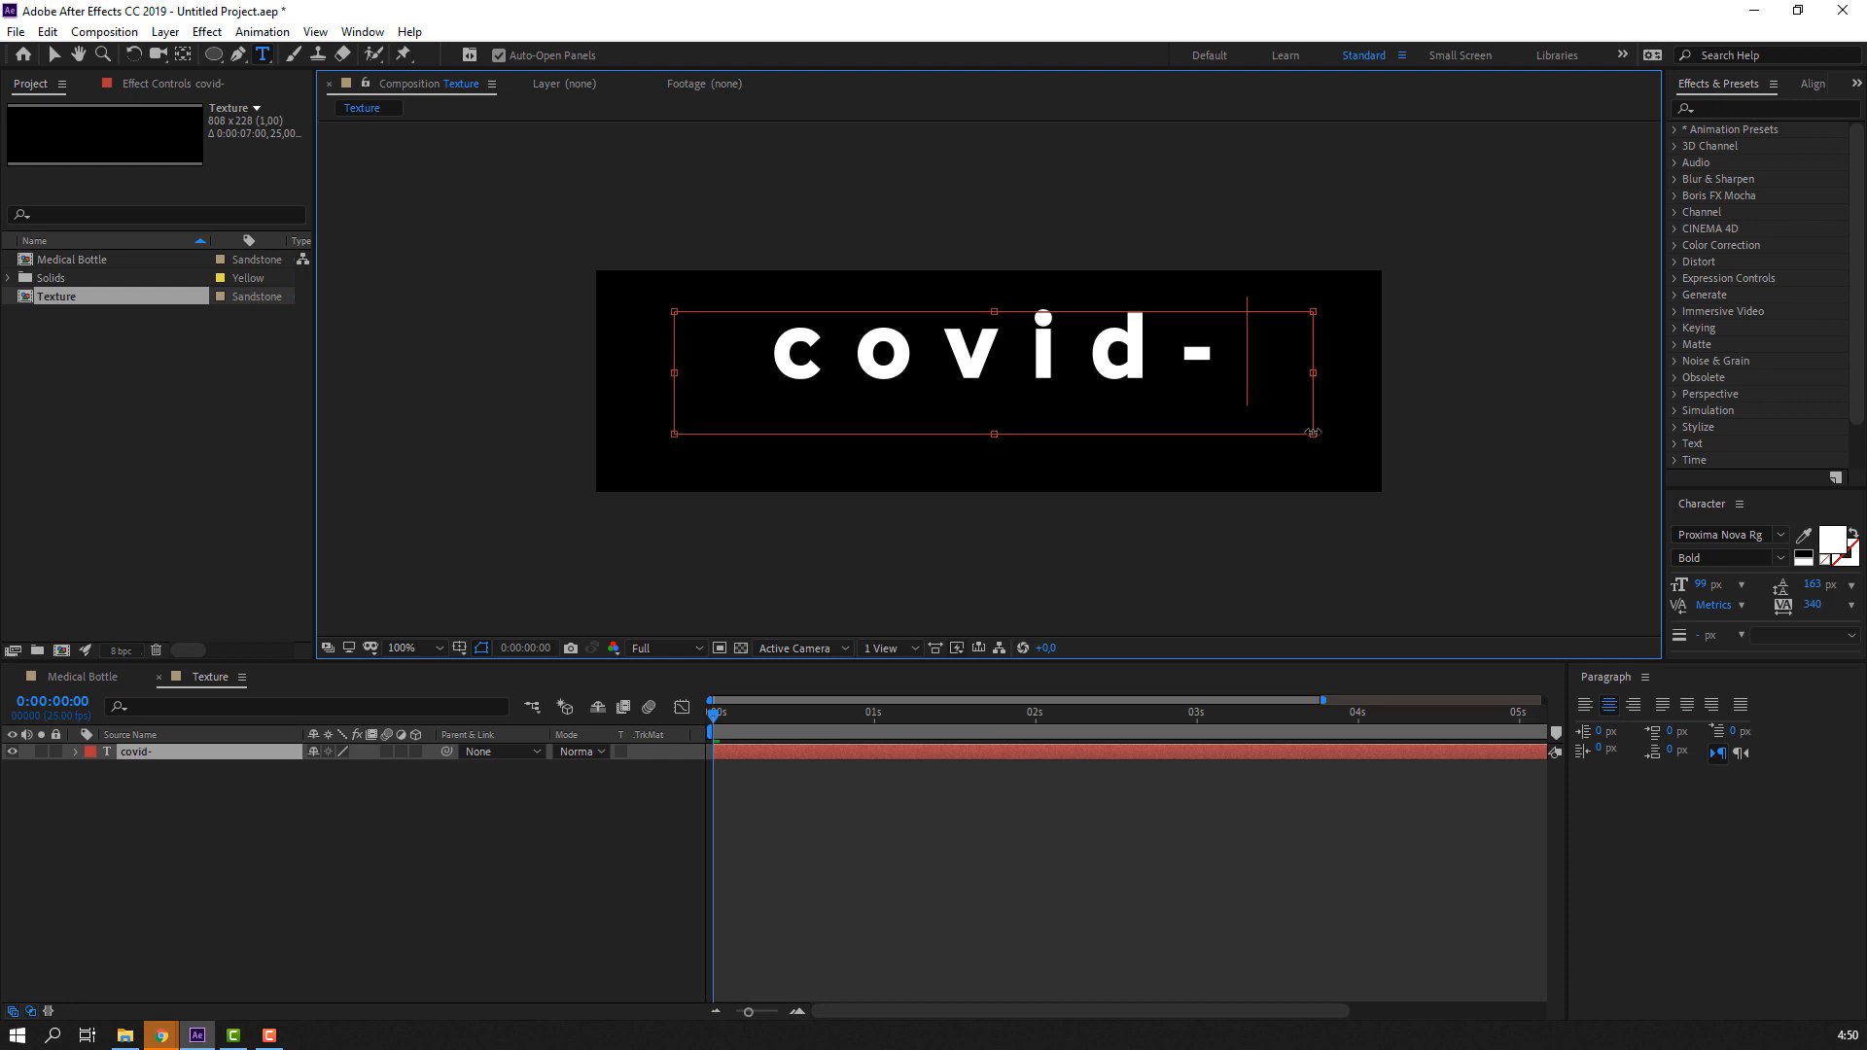
type("19")
Set the label text's font style to Regular and rewrite it in capitals as COVID-19
key("ctrl+a")
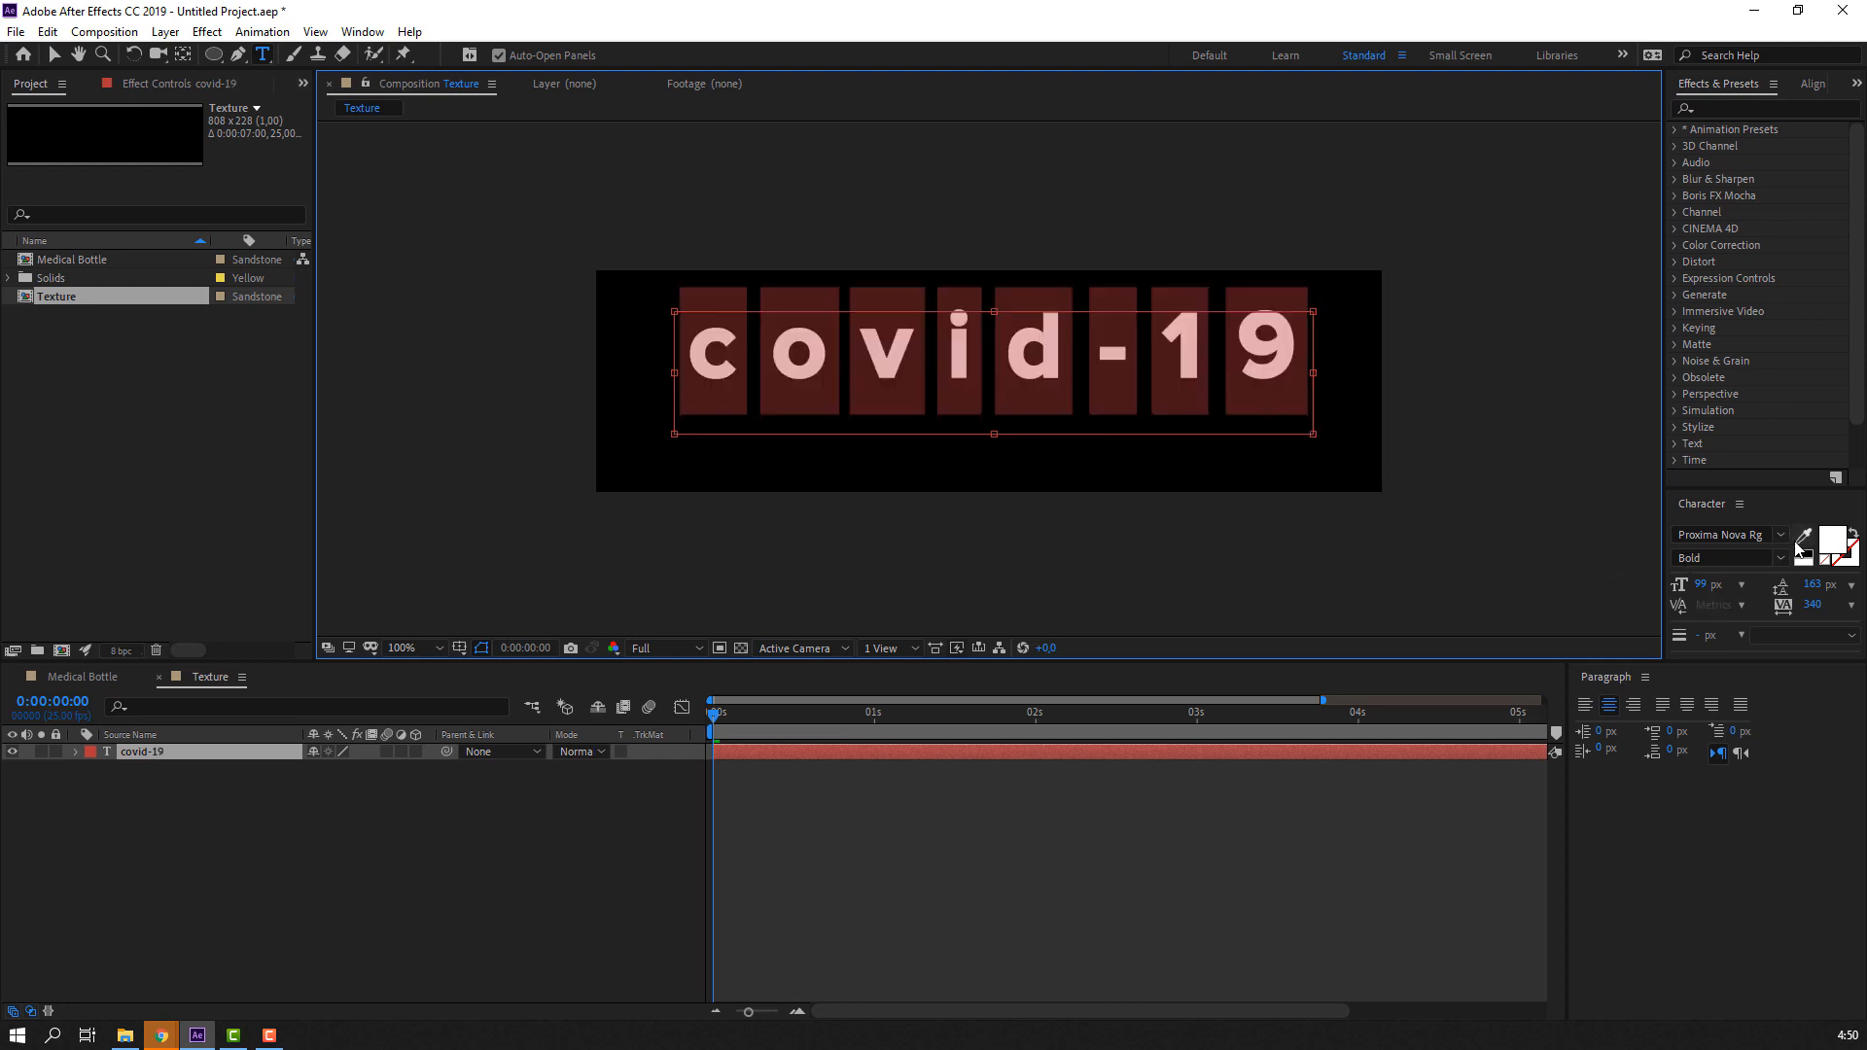
left_click(1781, 558)
left_click(1708, 582)
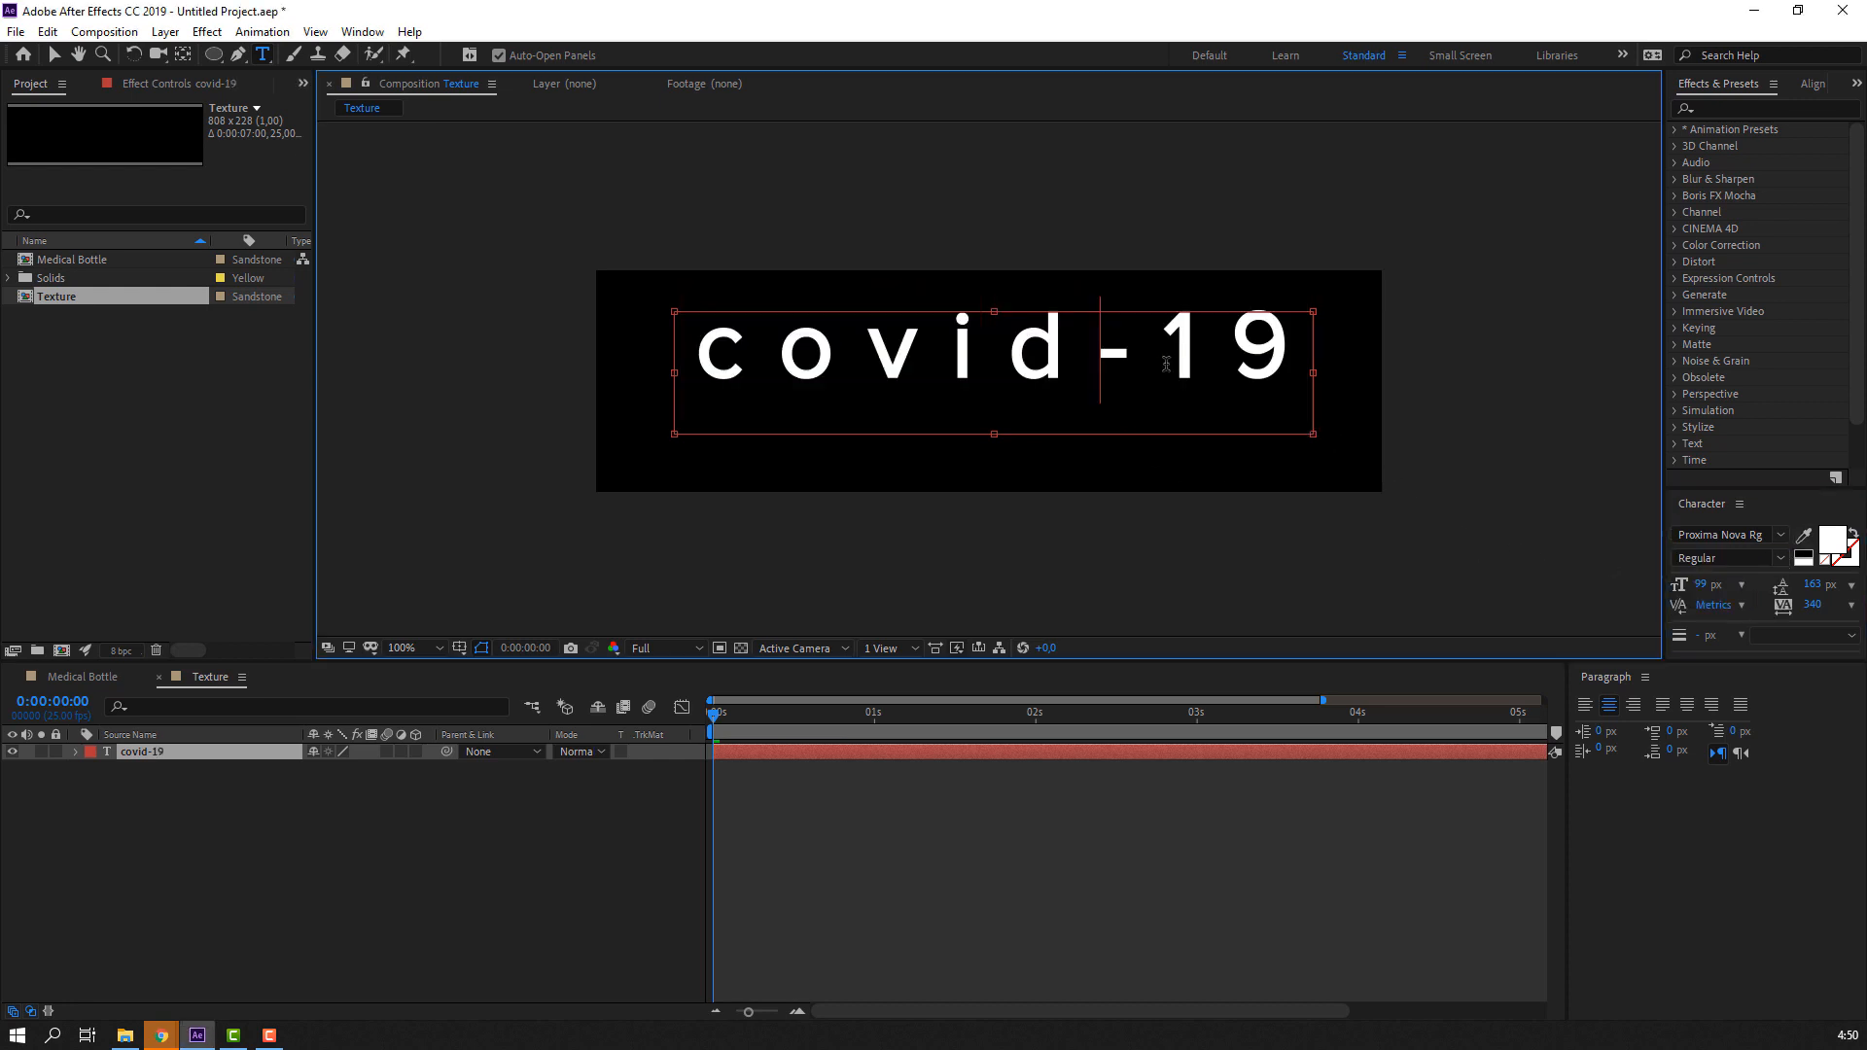
left_click_drag(1060, 357, 607, 345)
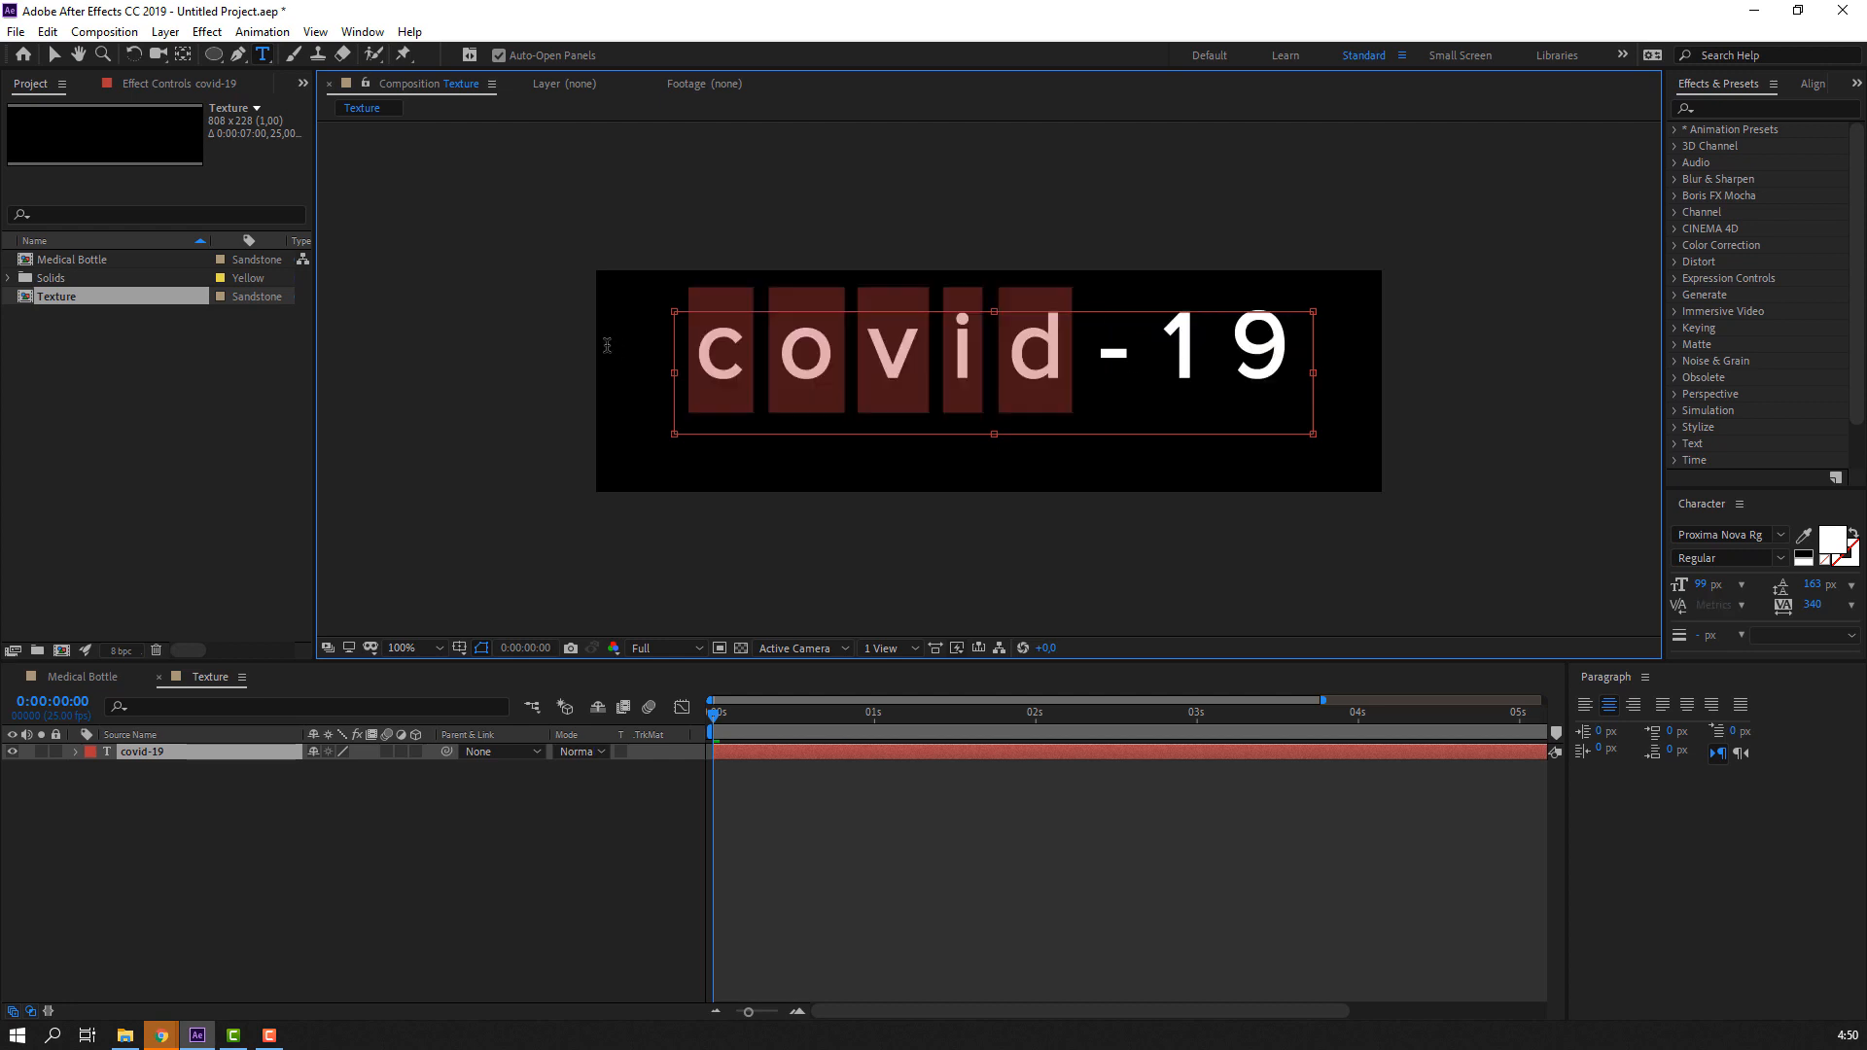
type("COVID-1")
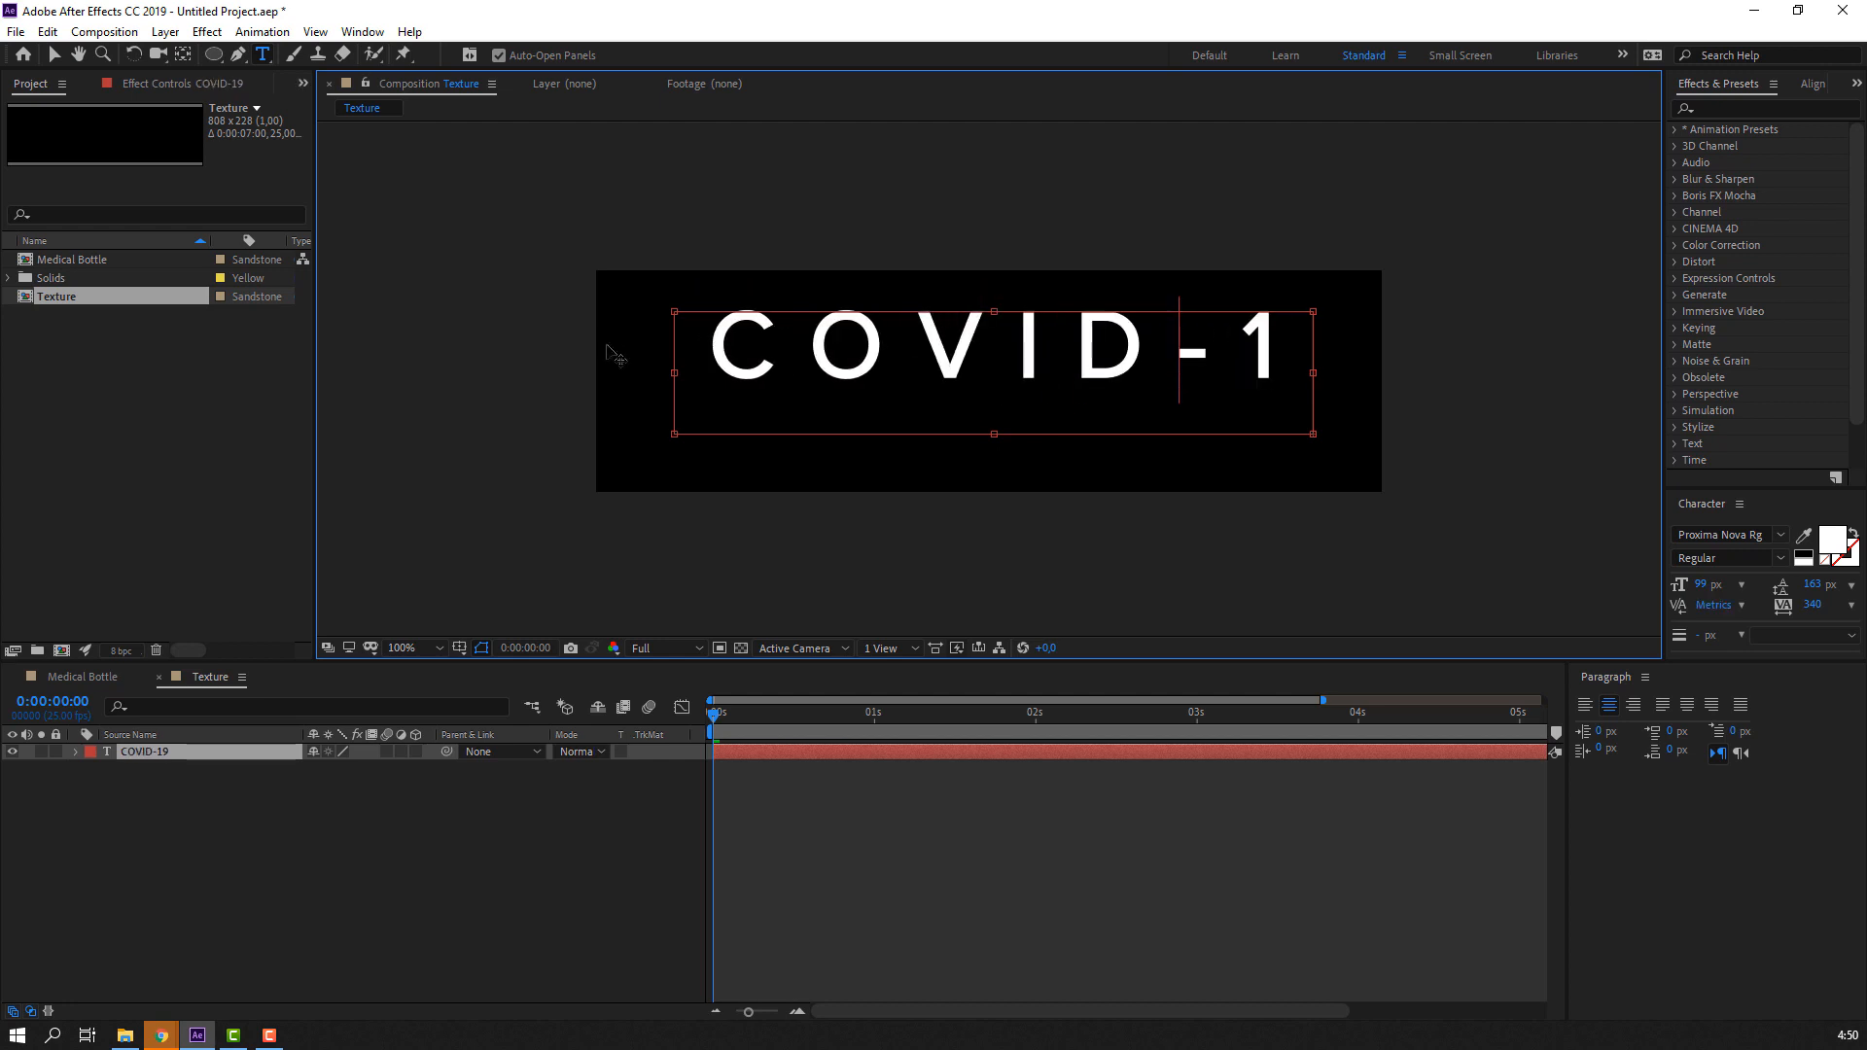
Set the COVID-19 text's tracking to 177 and move the text slightly down toward the composition's center
key("ctrl+a")
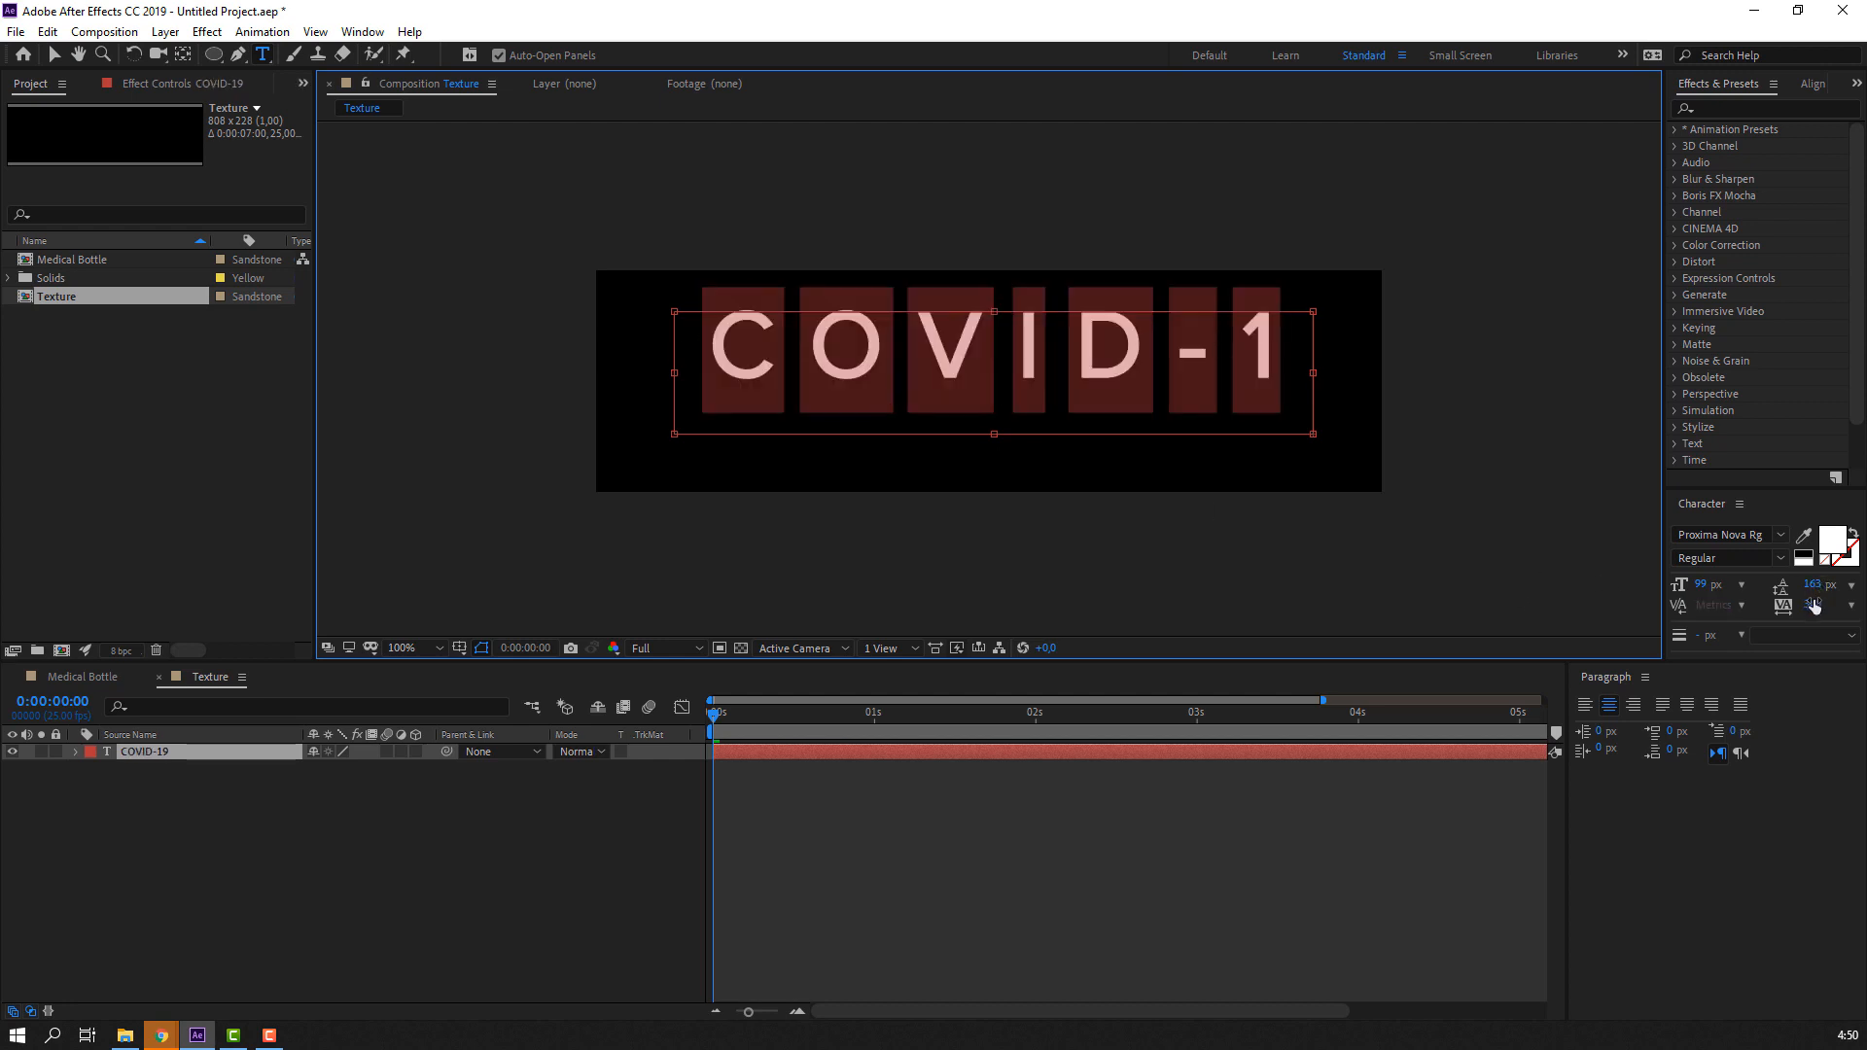
left_click_drag(1814, 605, 1656, 607)
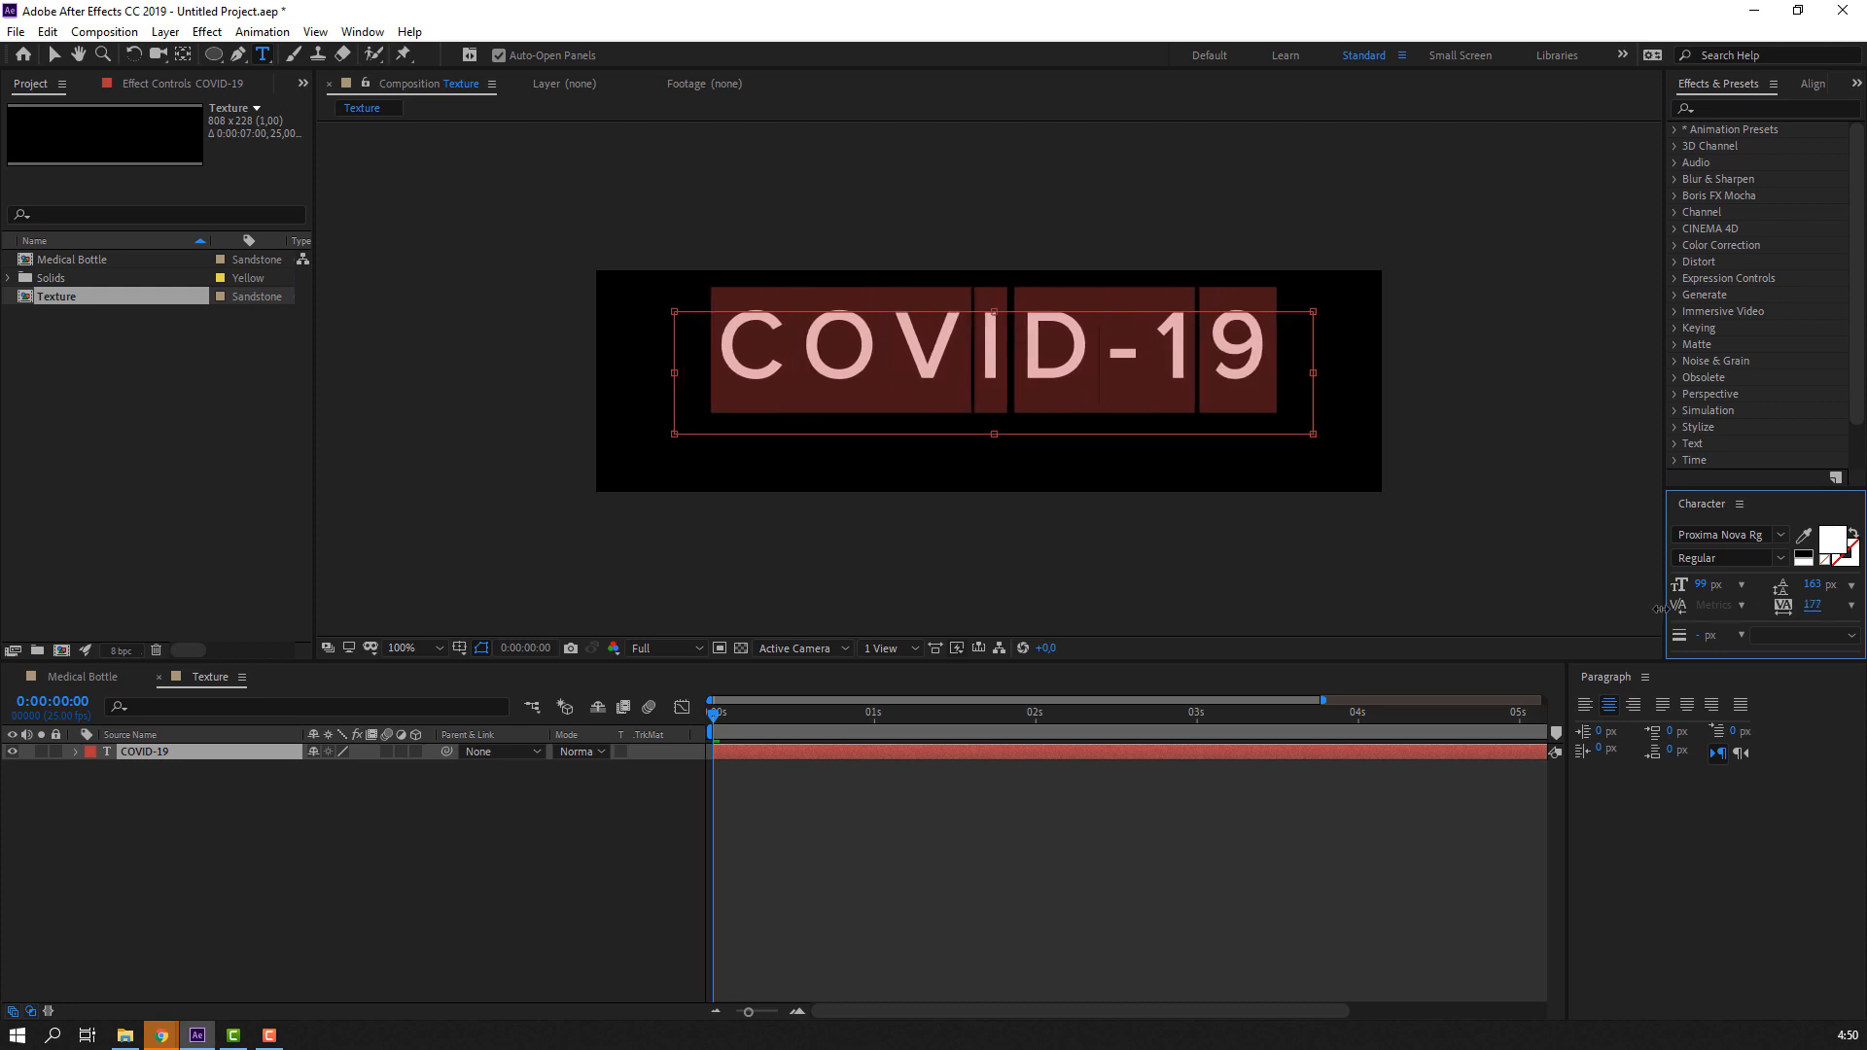
left_click(1114, 344)
left_click(54, 56)
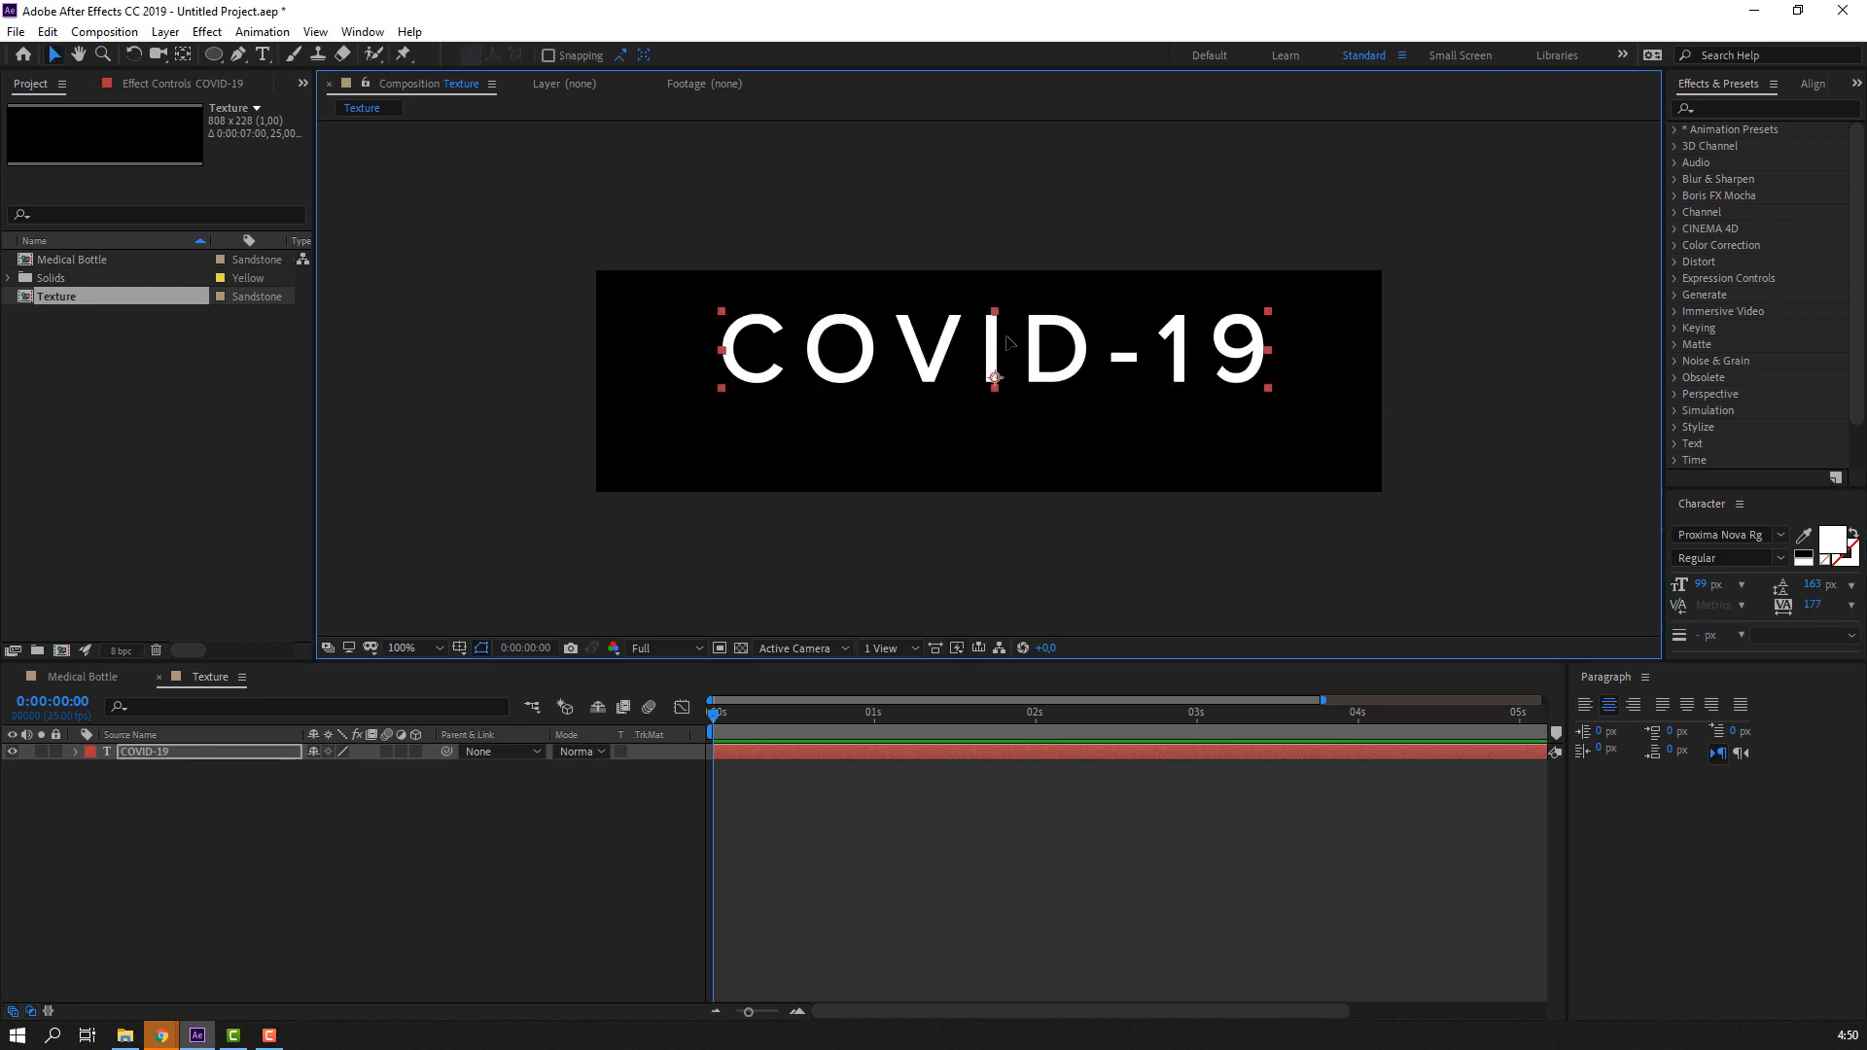
left_click_drag(1005, 326, 1002, 347)
left_click(188, 787)
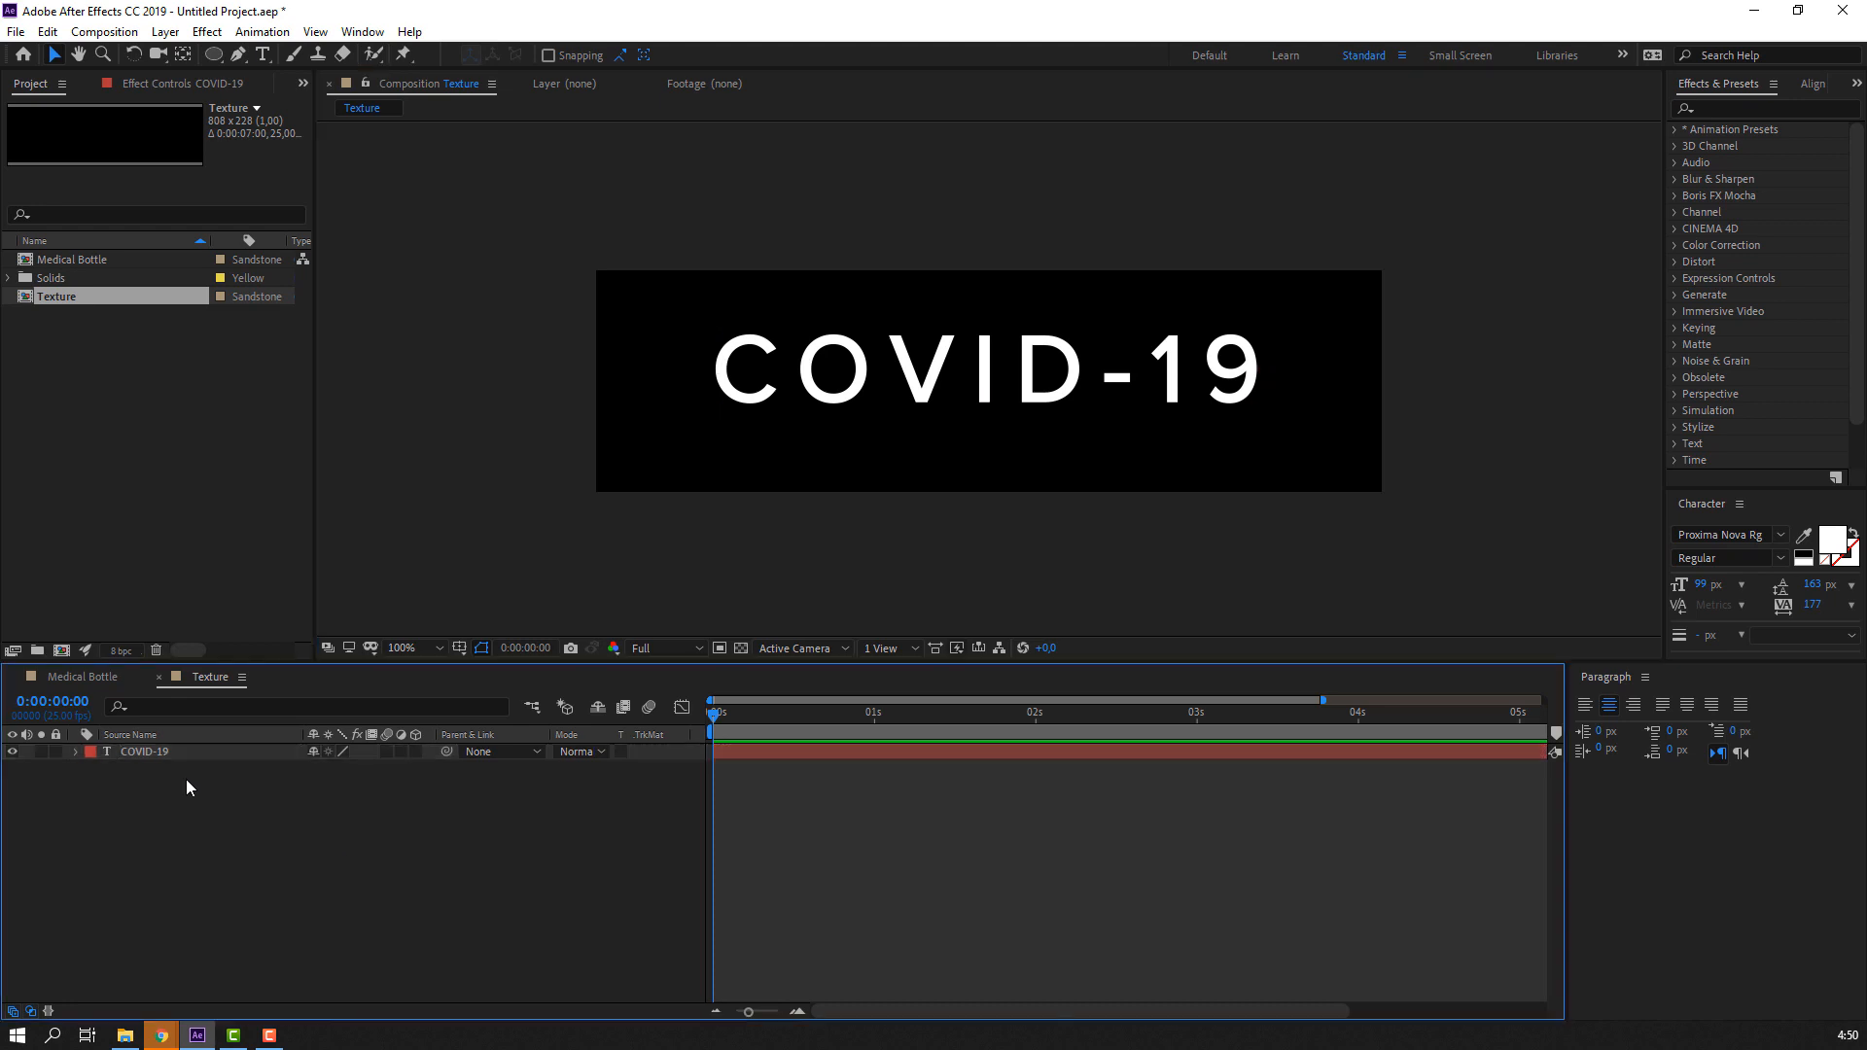
Add the Texture composition to the Medical Bottle composition as a layer beneath Element 3D
left_click(83, 677)
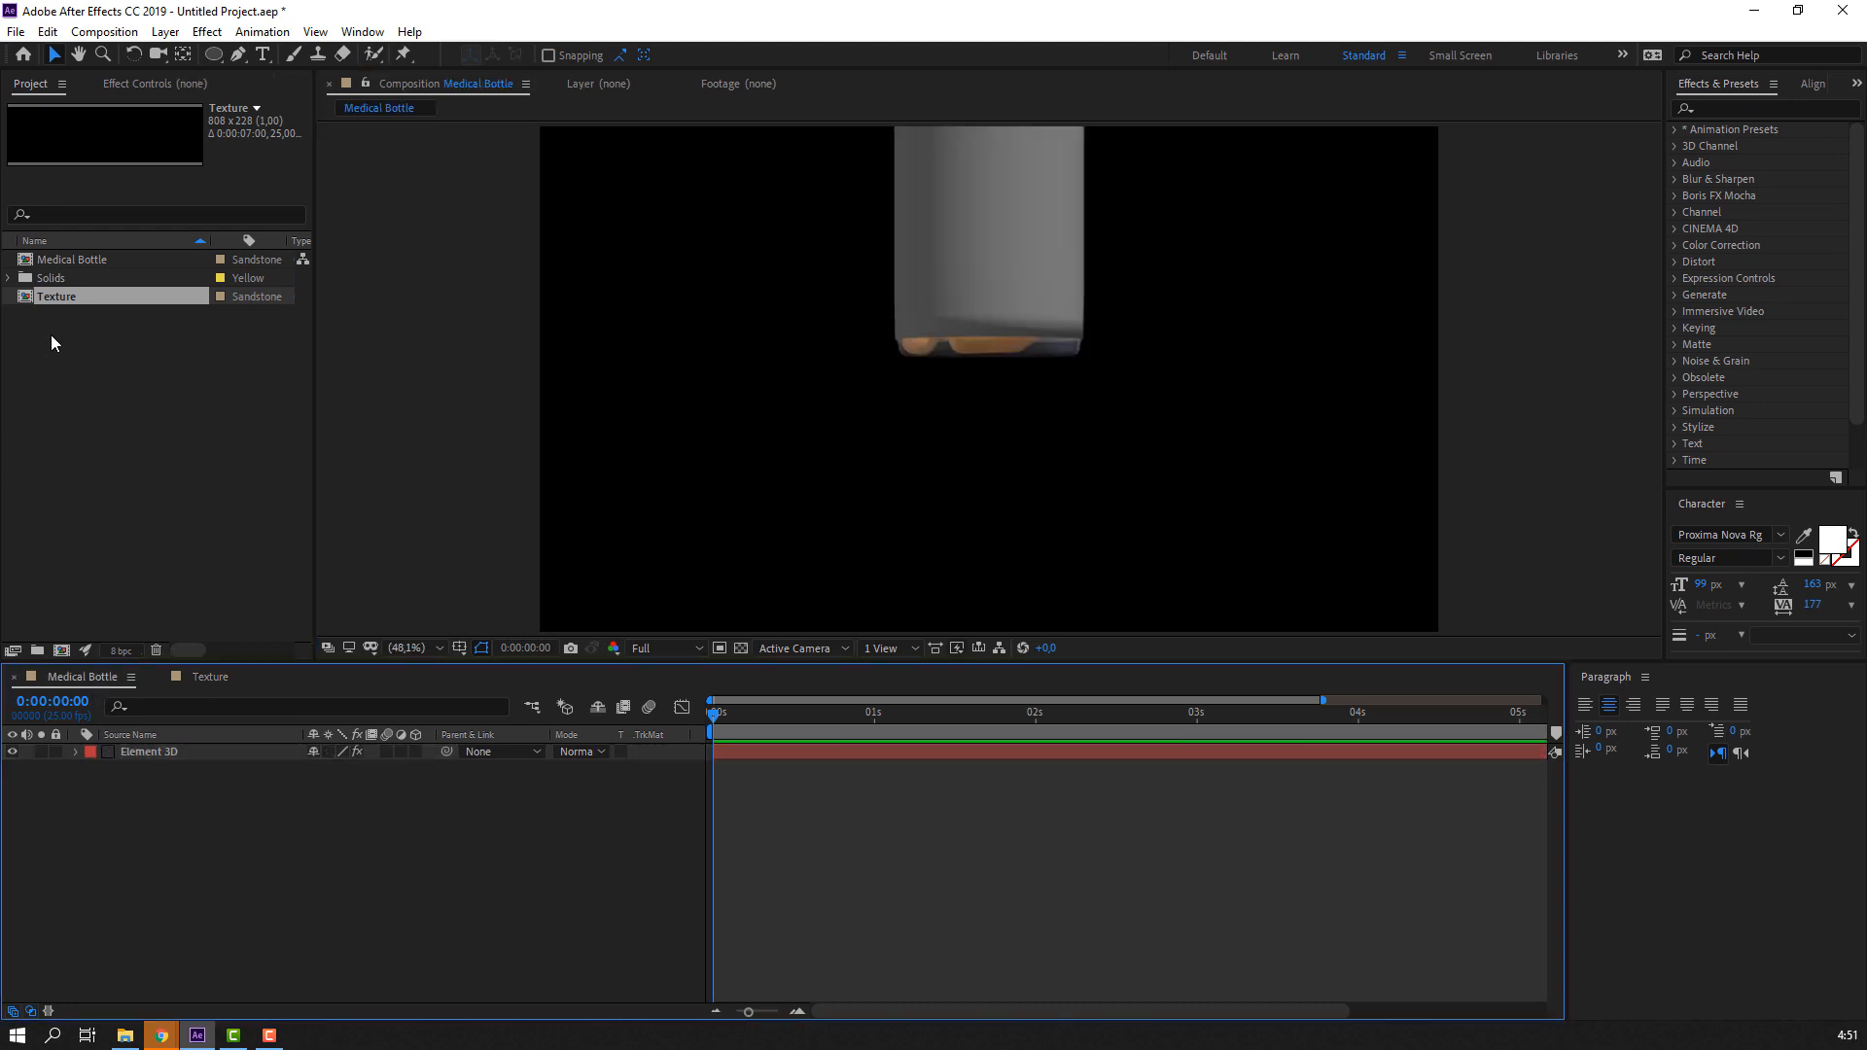
left_click_drag(54, 301, 117, 804)
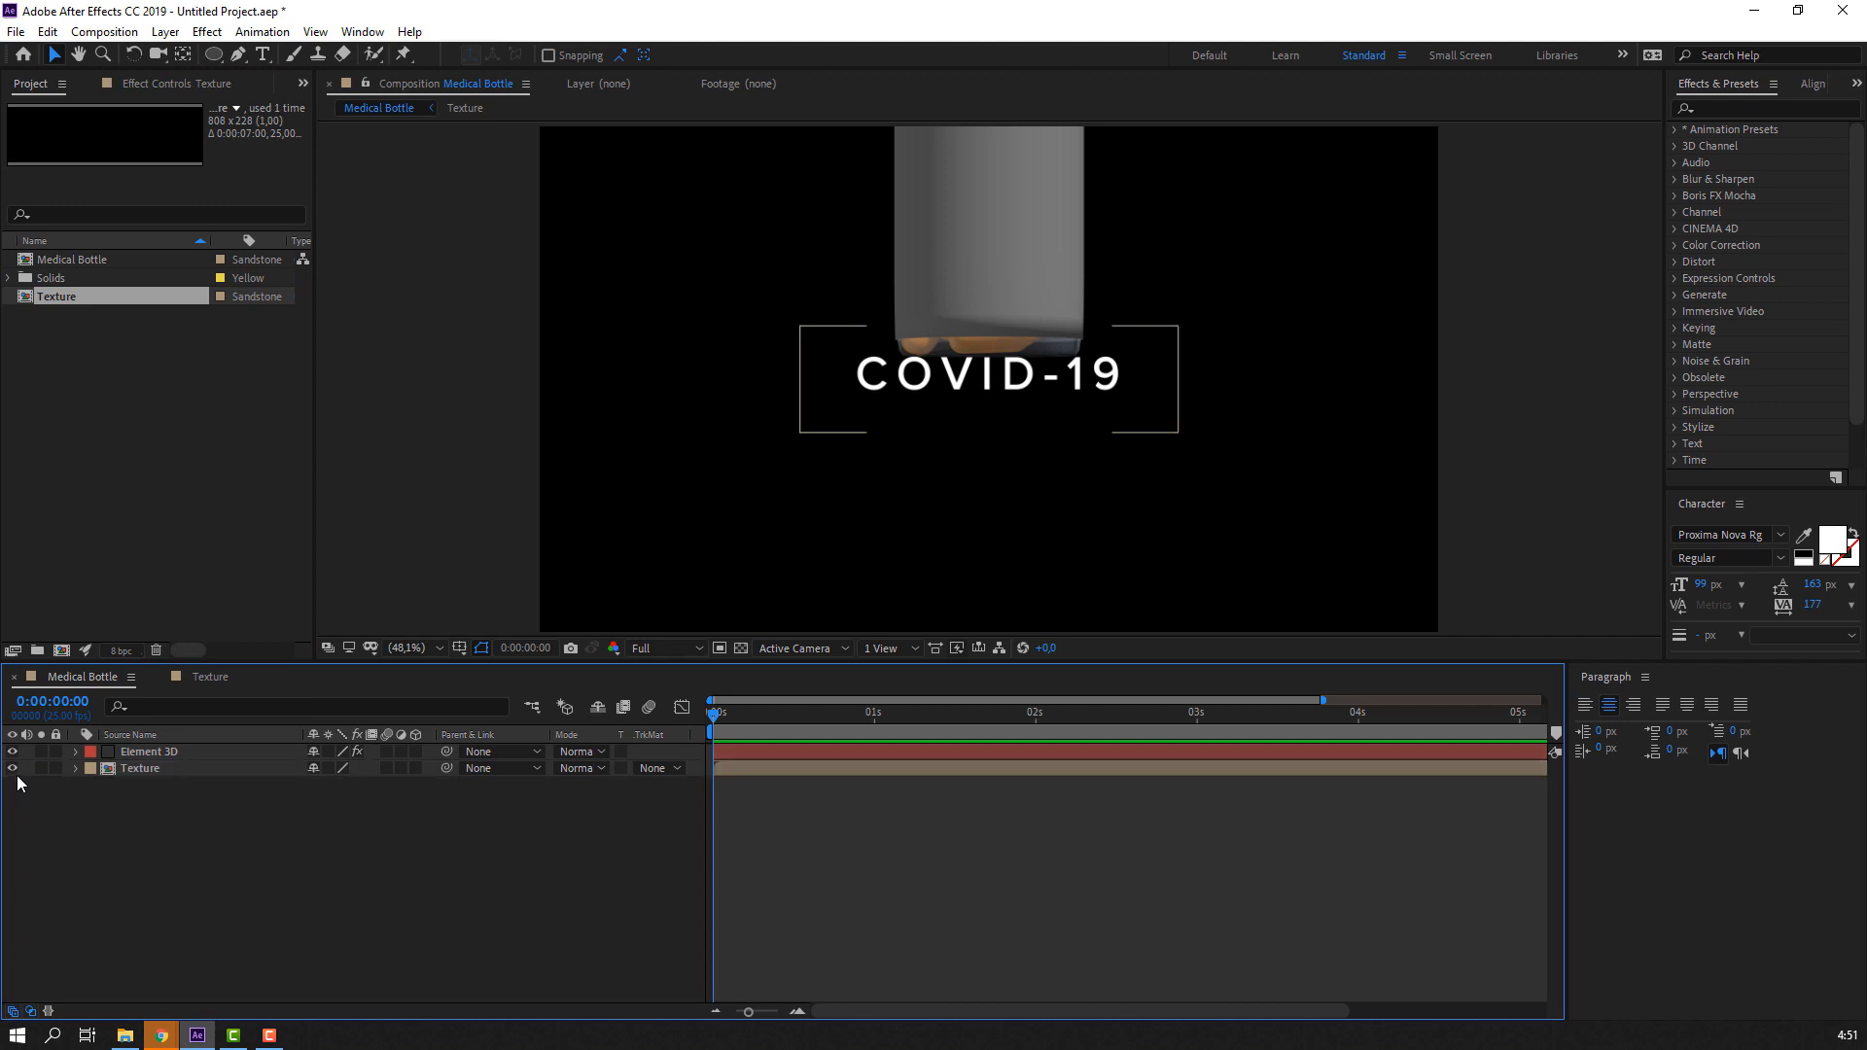
left_click(142, 770)
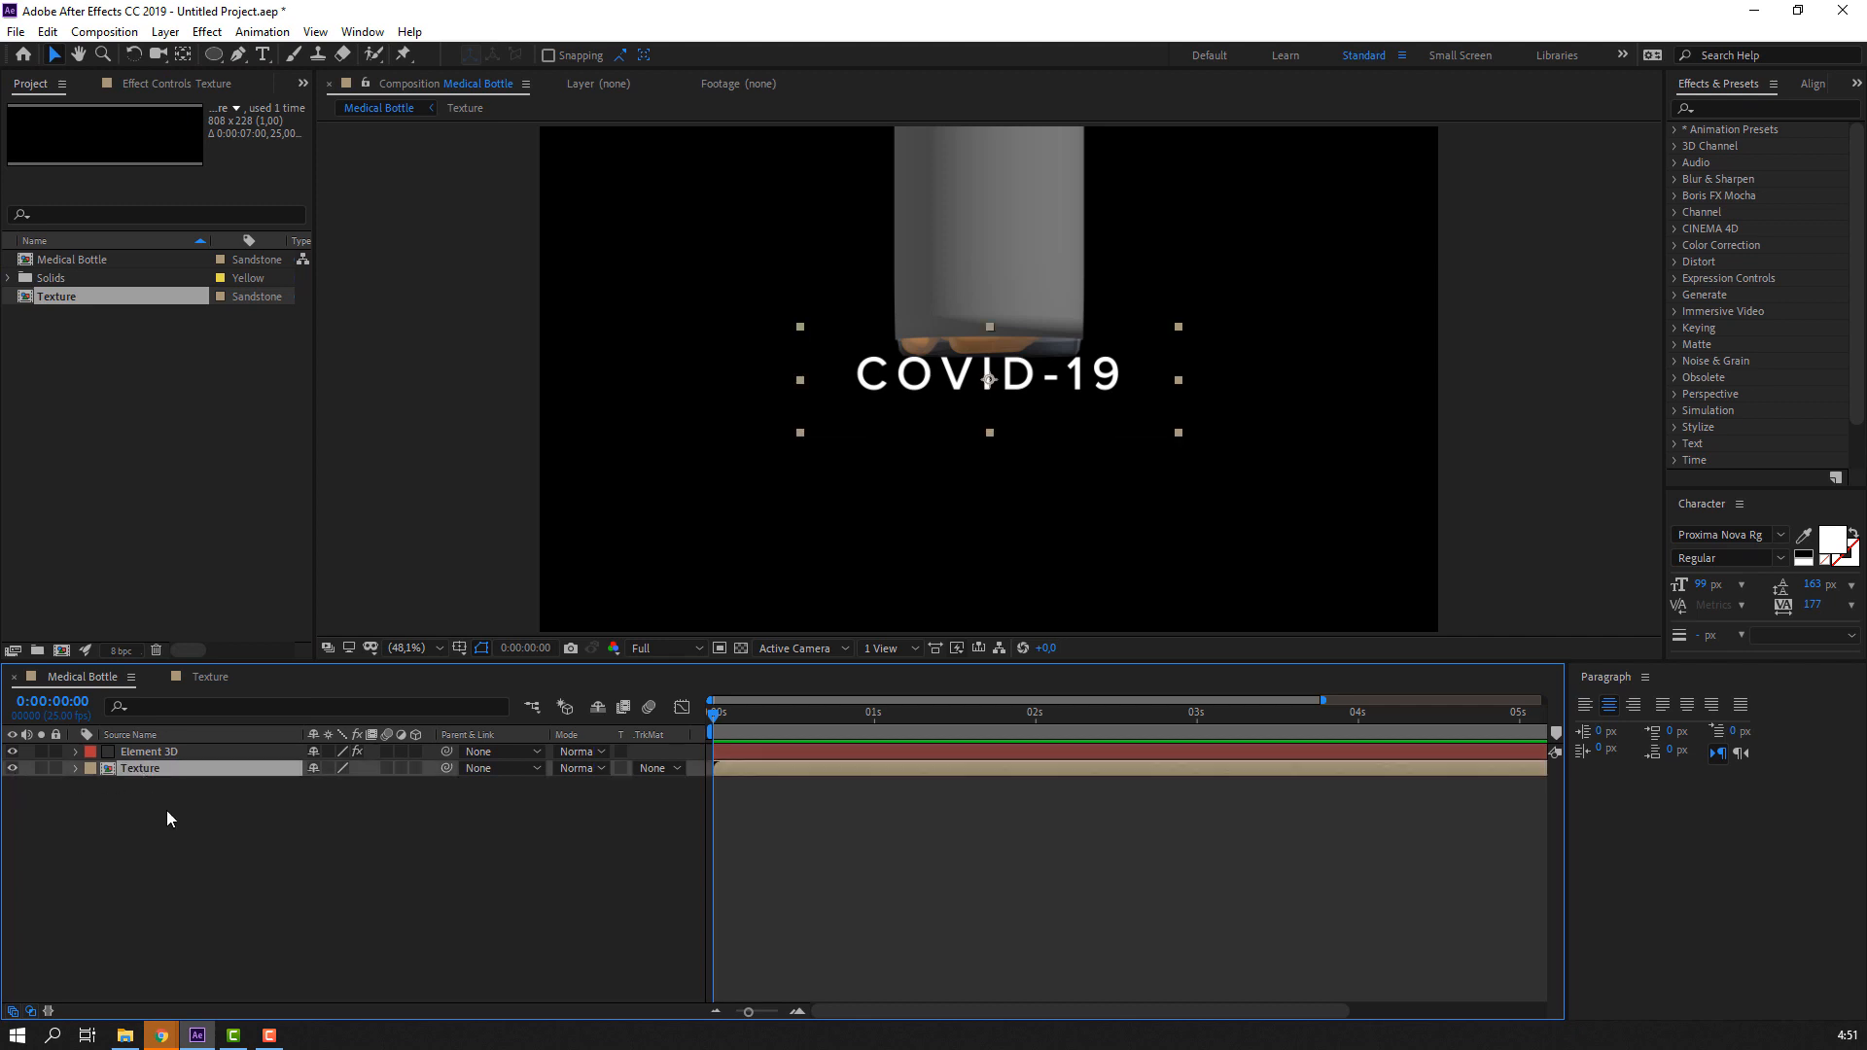
Create a solid named BG in the Texture composition and place it beneath the COVID-19 text
double_click(178, 772)
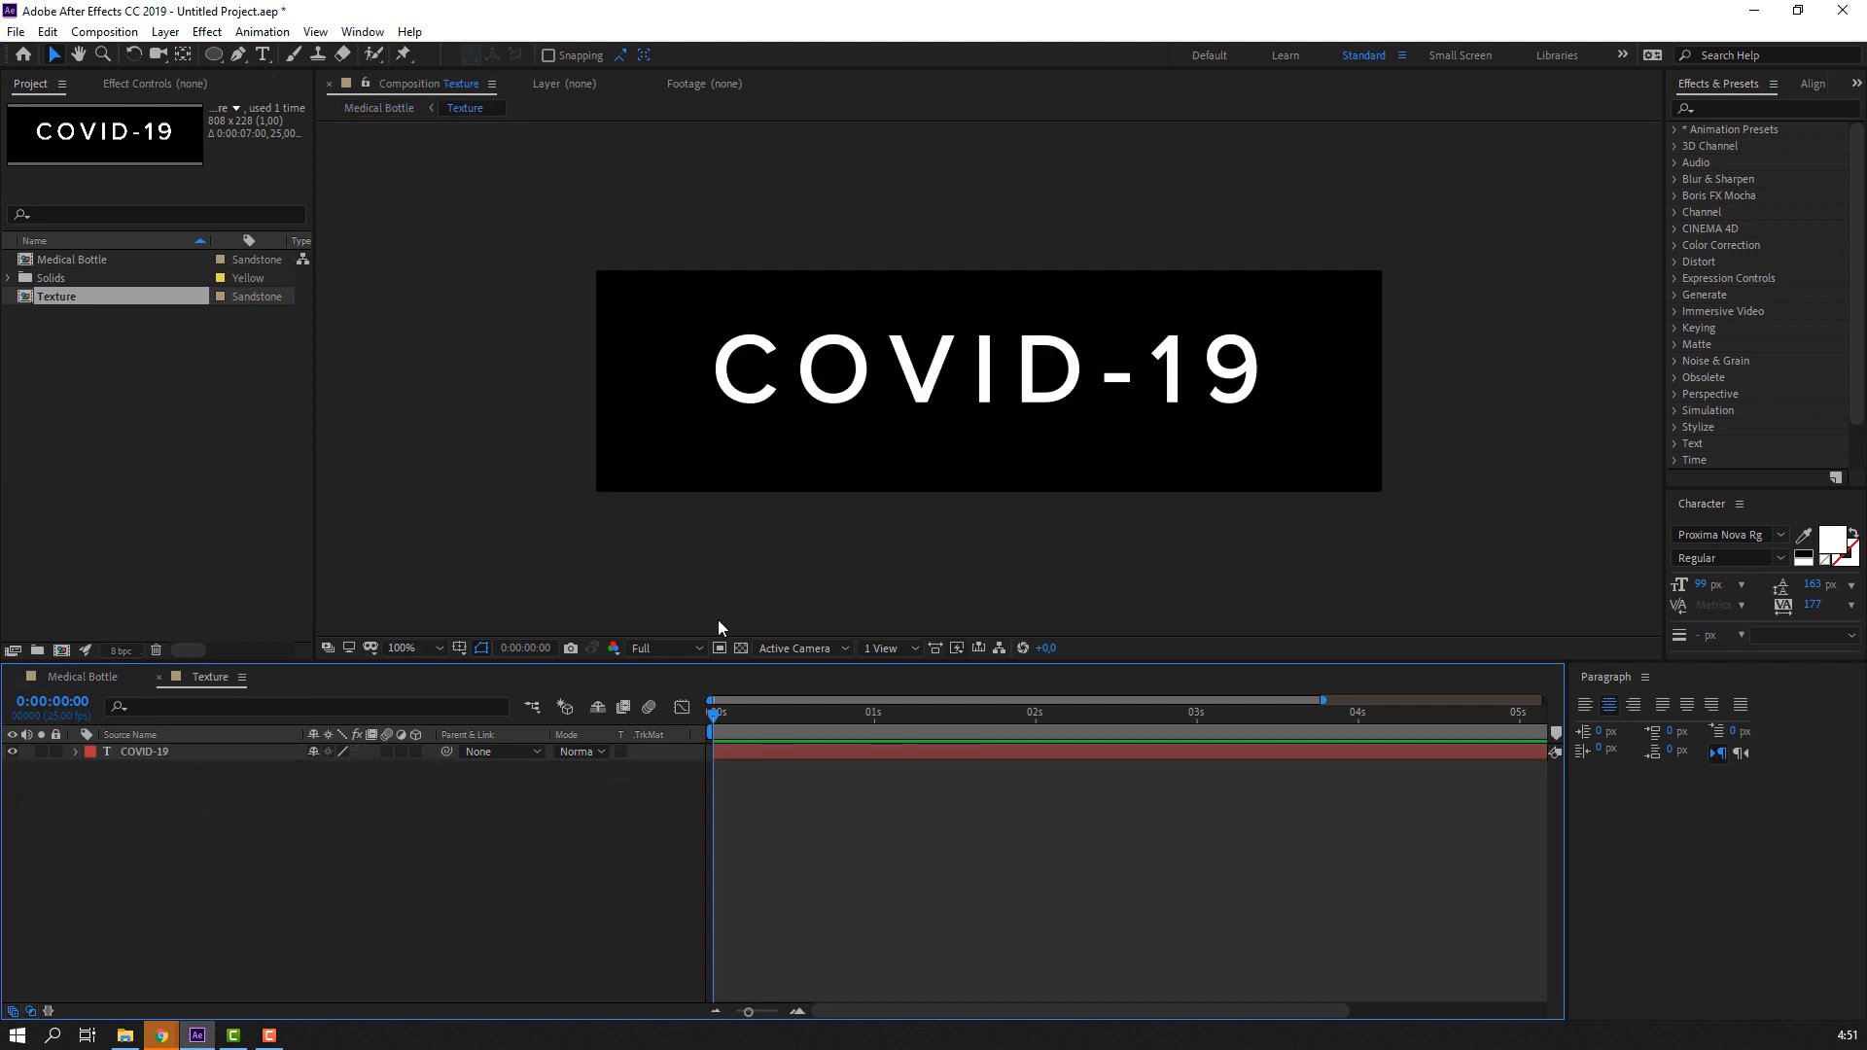
right_click(399, 844)
mouse_move(598, 627)
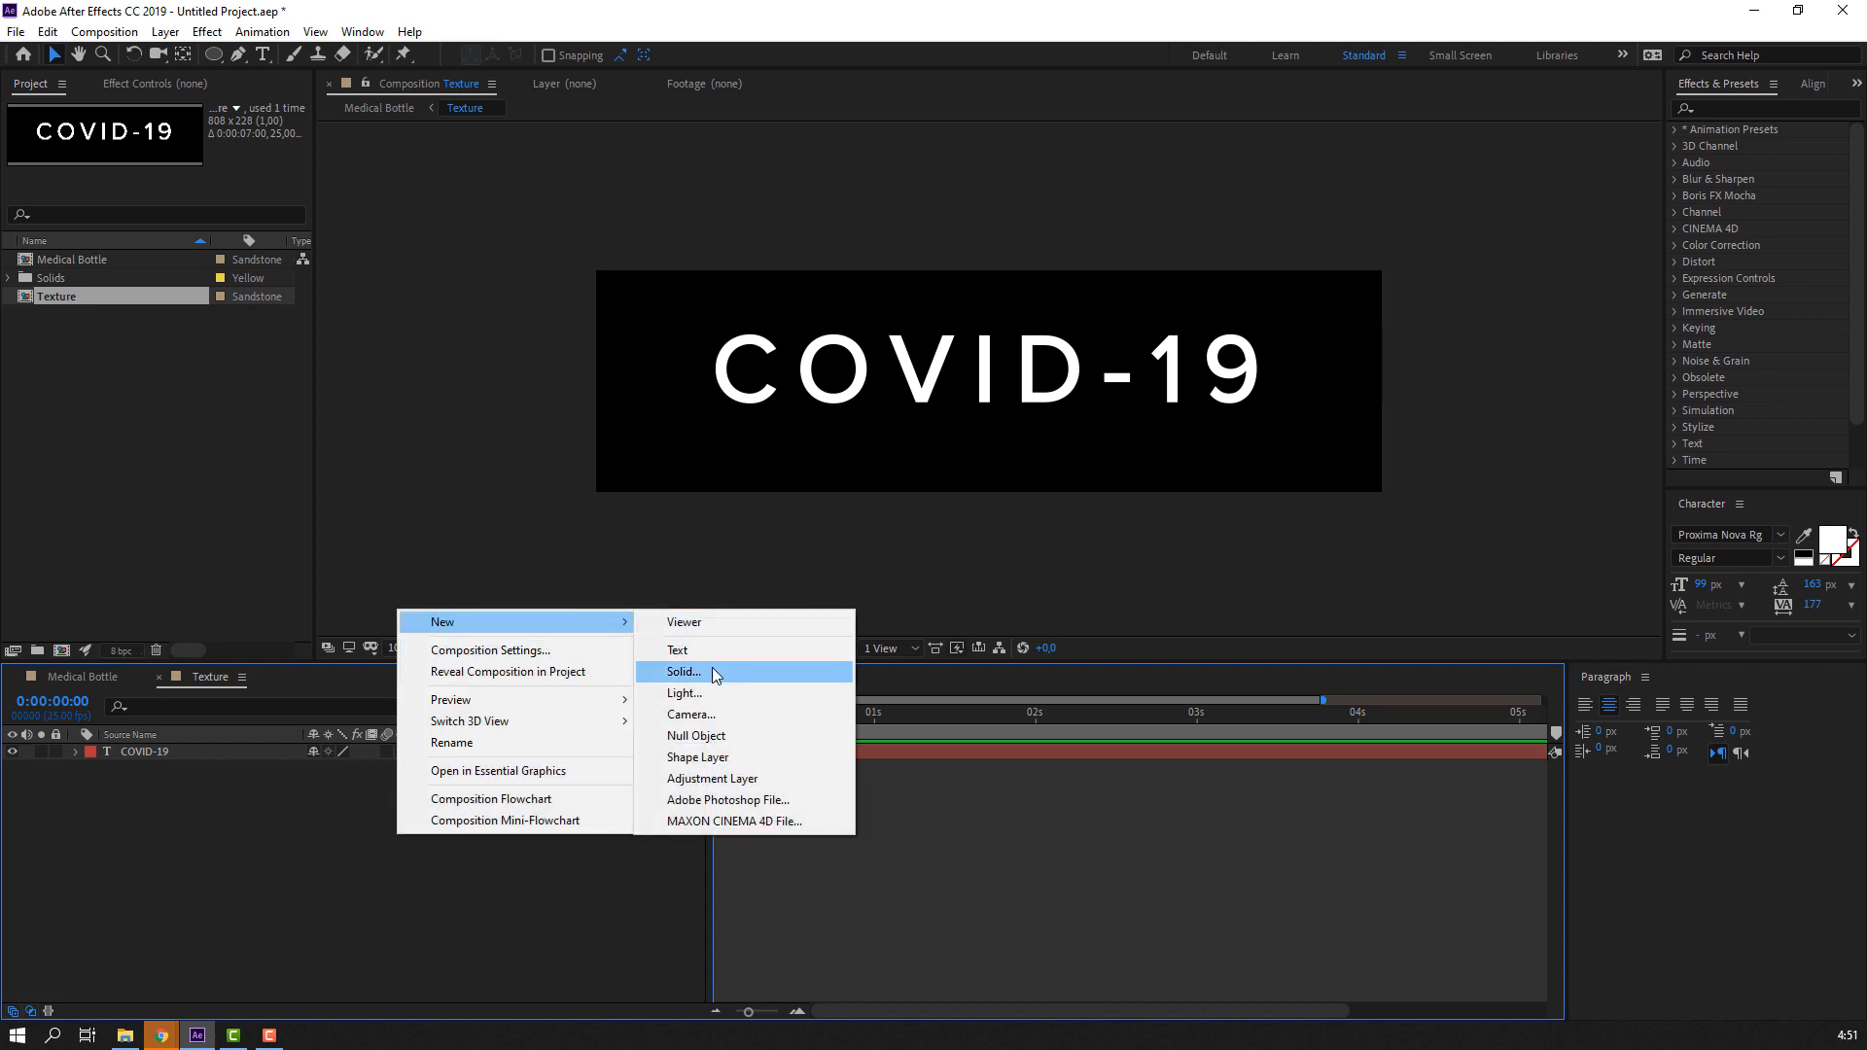
left_click(715, 675)
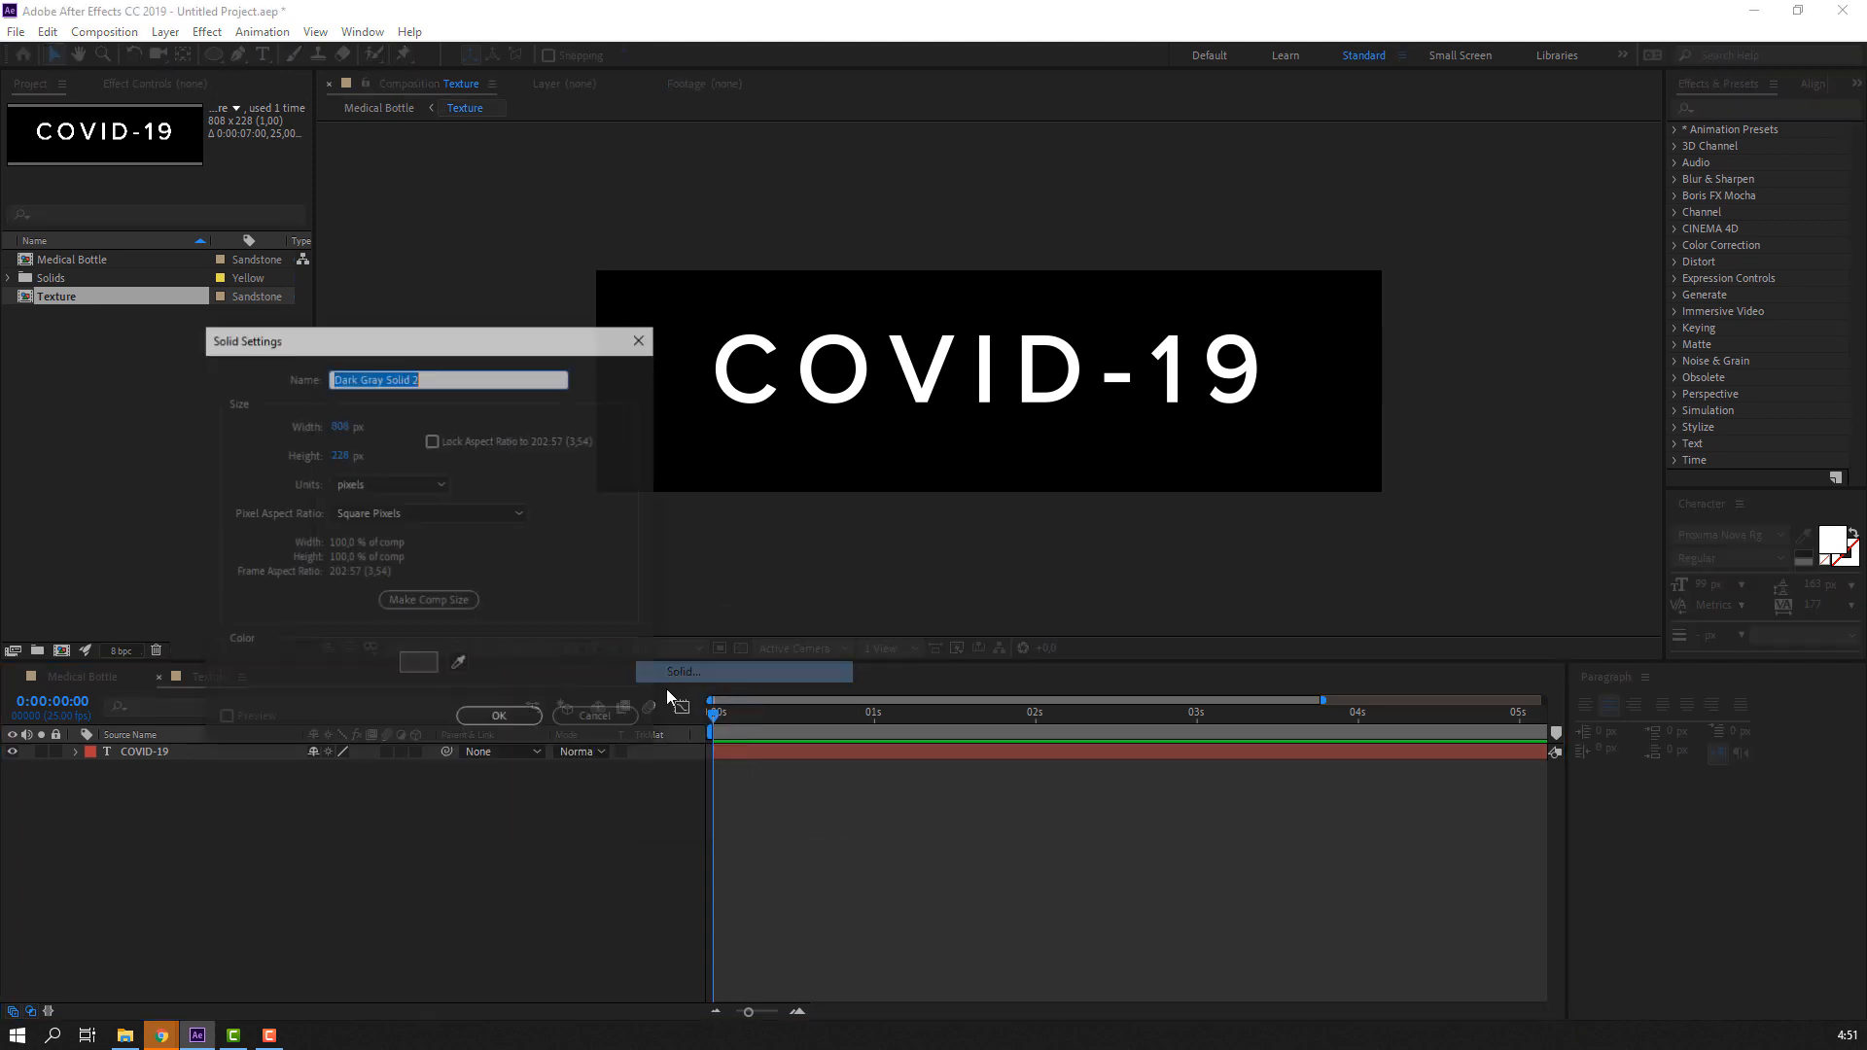
type("BG")
left_click(500, 725)
left_click_drag(200, 755, 214, 787)
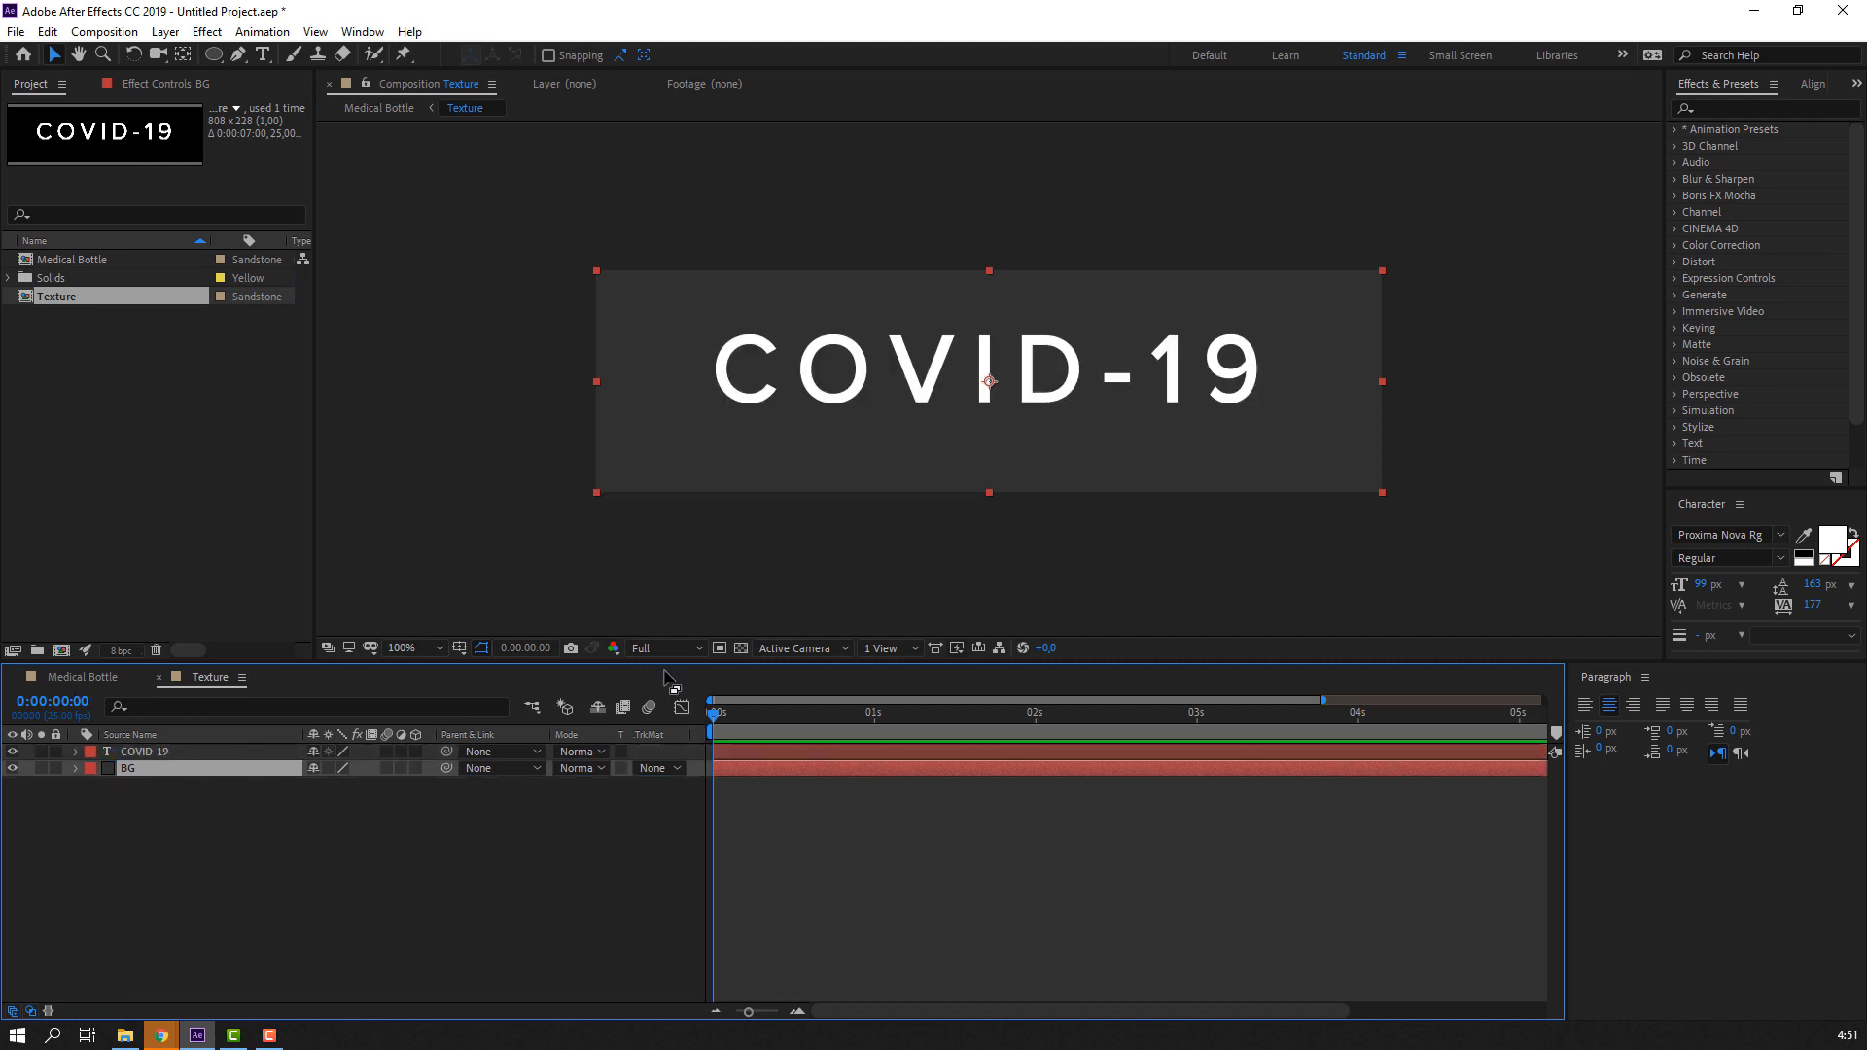
Apply the Fill effect to the BG solid and set its color to orange
left_click(1729, 110)
type("f")
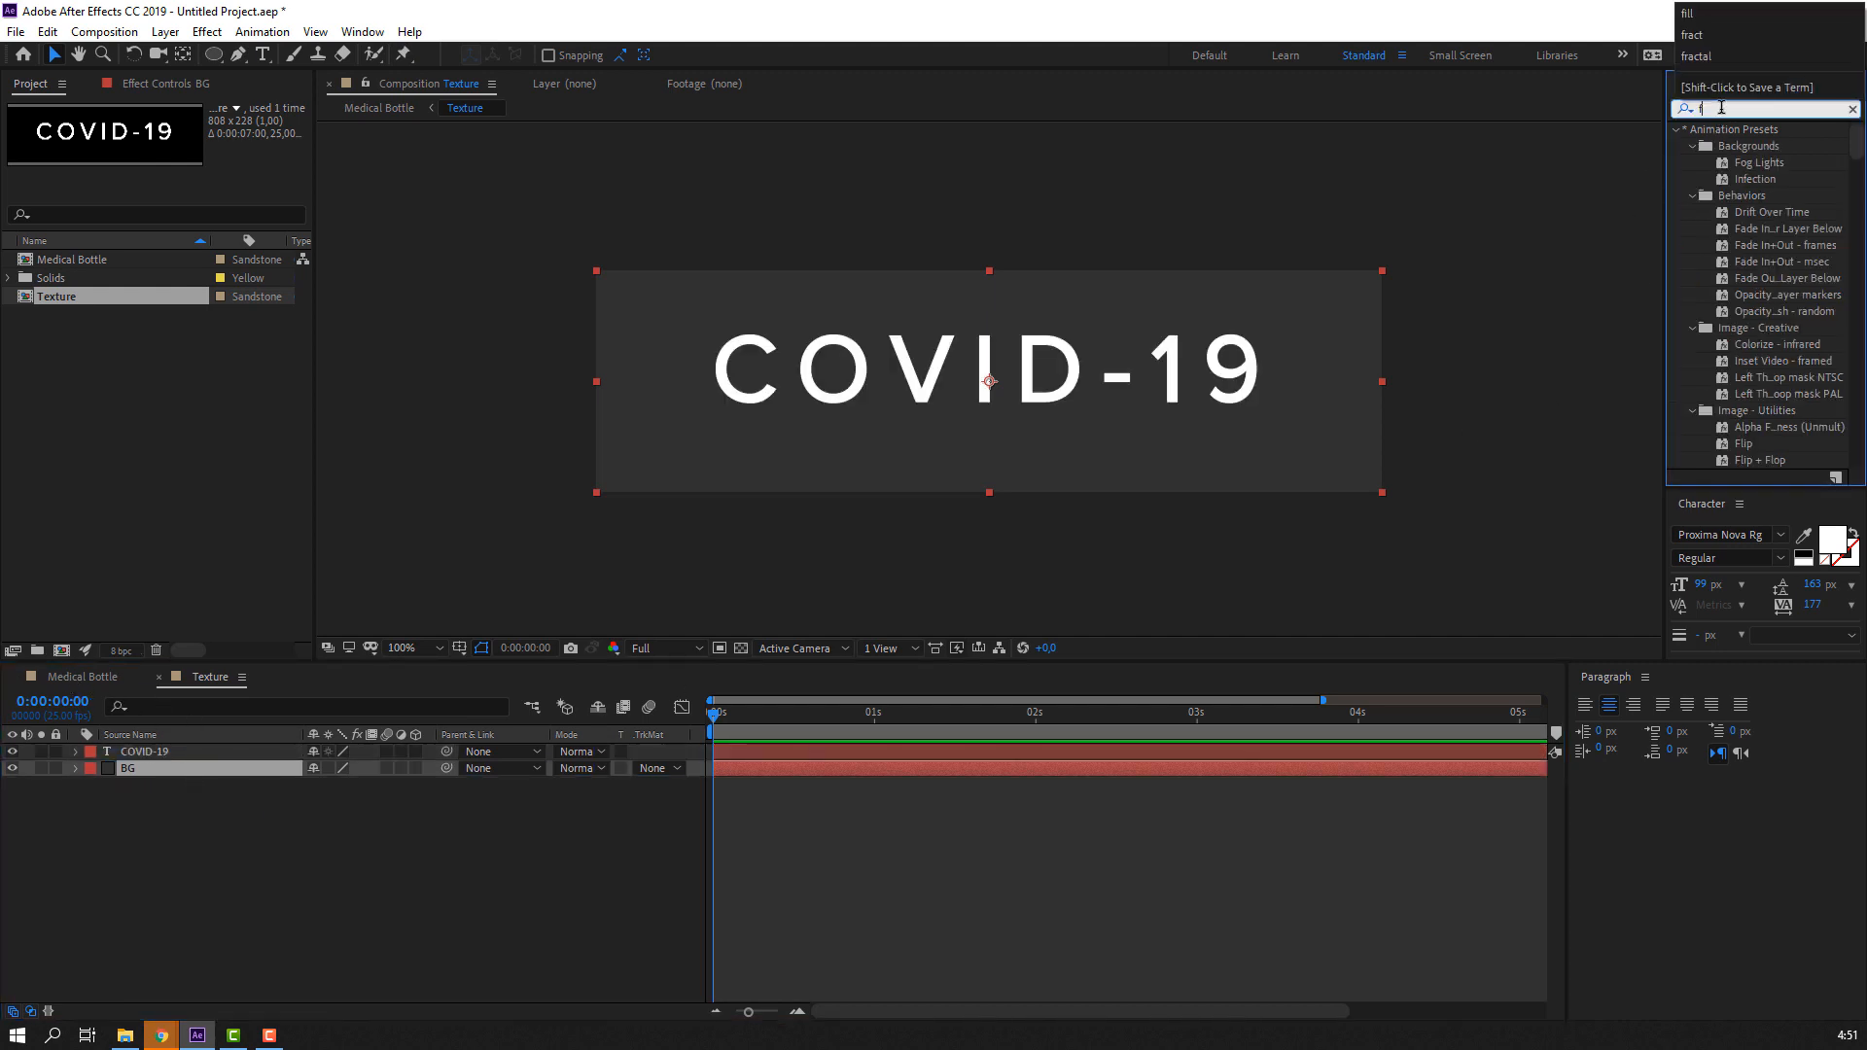
type("ill")
left_click_drag(1743, 228, 224, 770)
left_click(182, 176)
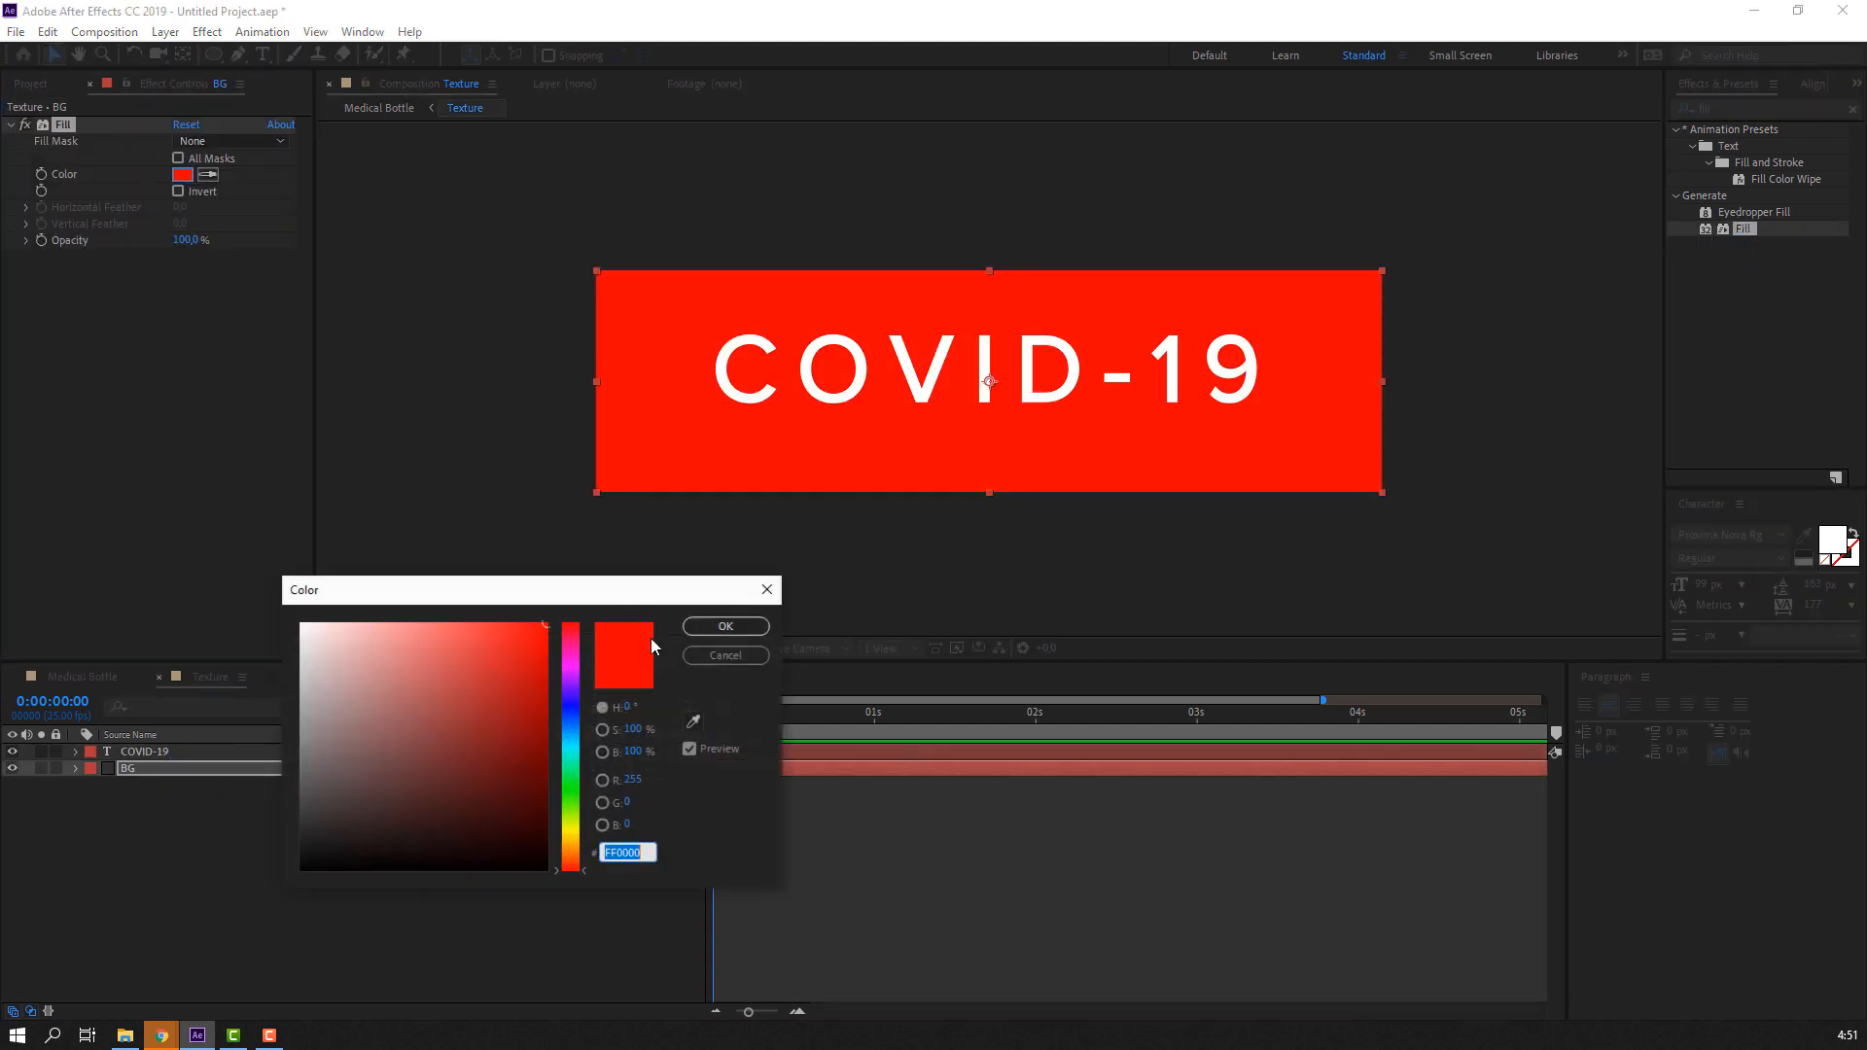
left_click(566, 847)
mouse_move(519, 693)
left_mouse_down()
mouse_move(393, 625)
mouse_move(517, 622)
left_mouse_up()
left_click(725, 626)
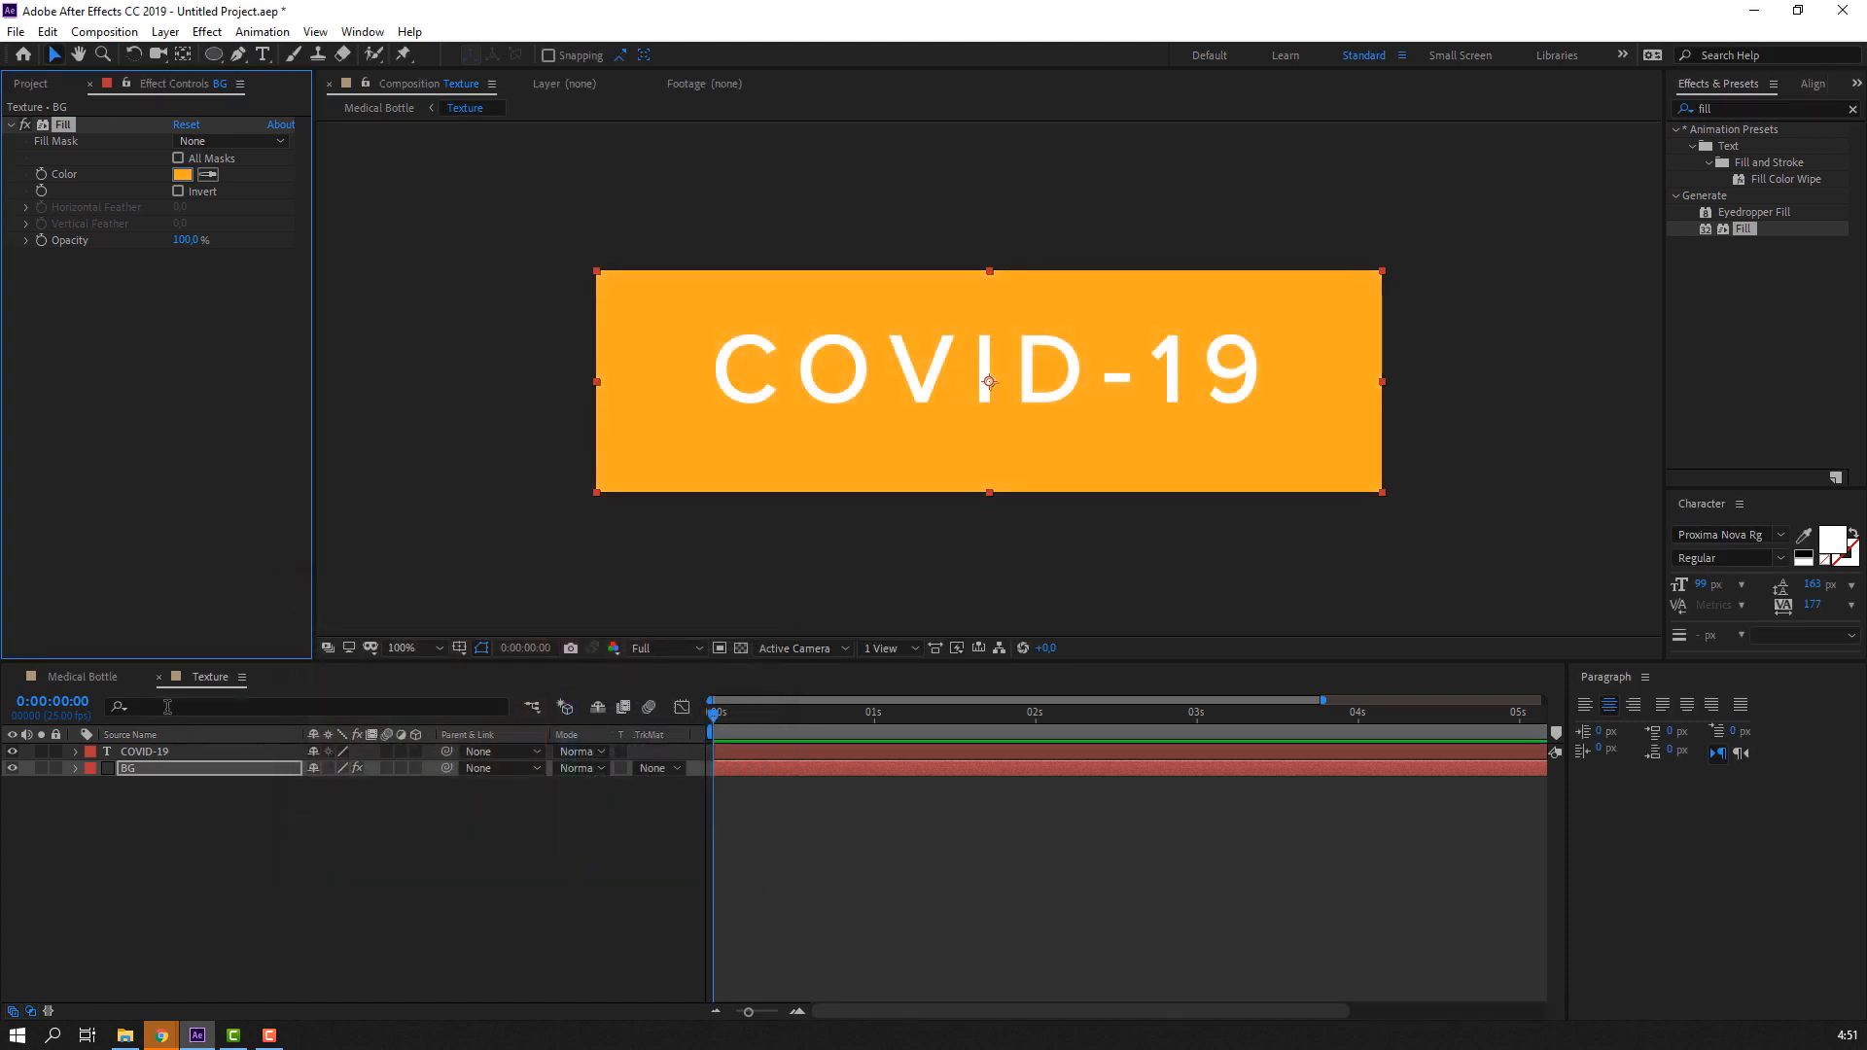
Hide the Texture layer in the Medical Bottle composition and assign it to Layer 1 of Element's Custom Texture Maps
left_click(81, 676)
left_click(12, 769)
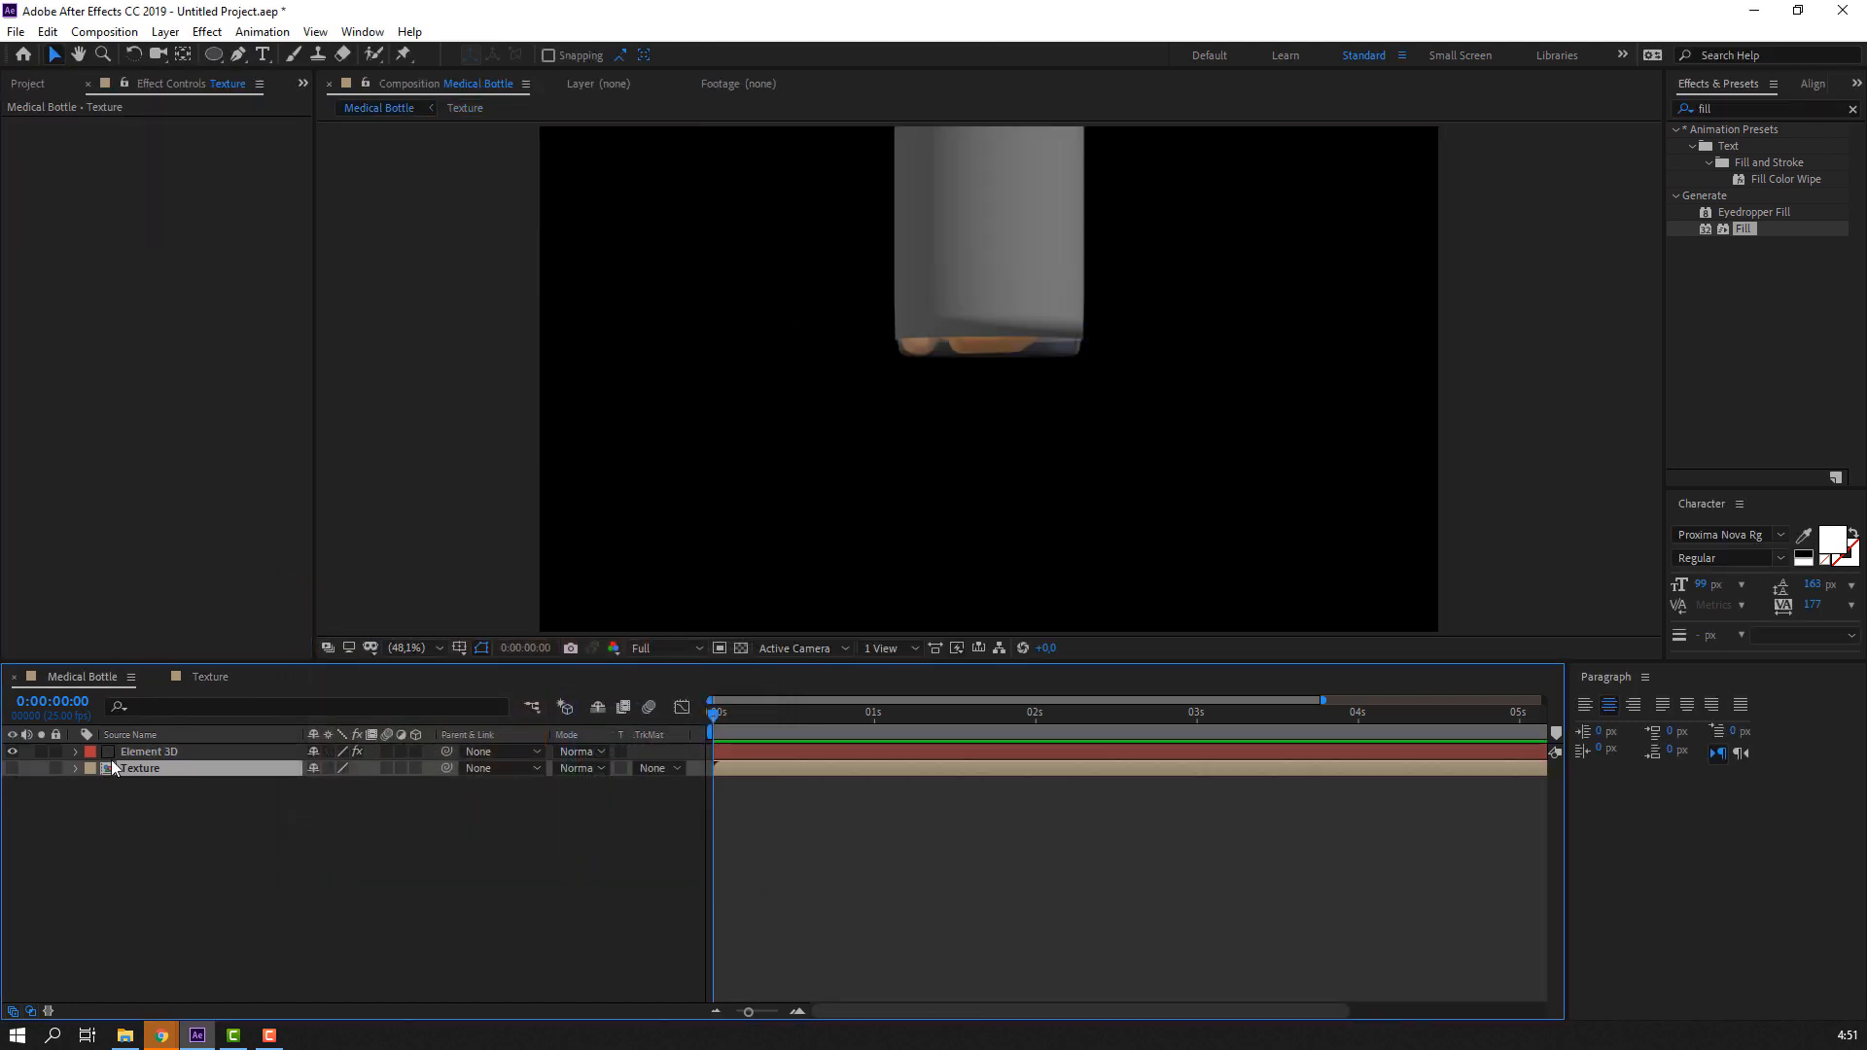
left_click(115, 756)
left_click(27, 304)
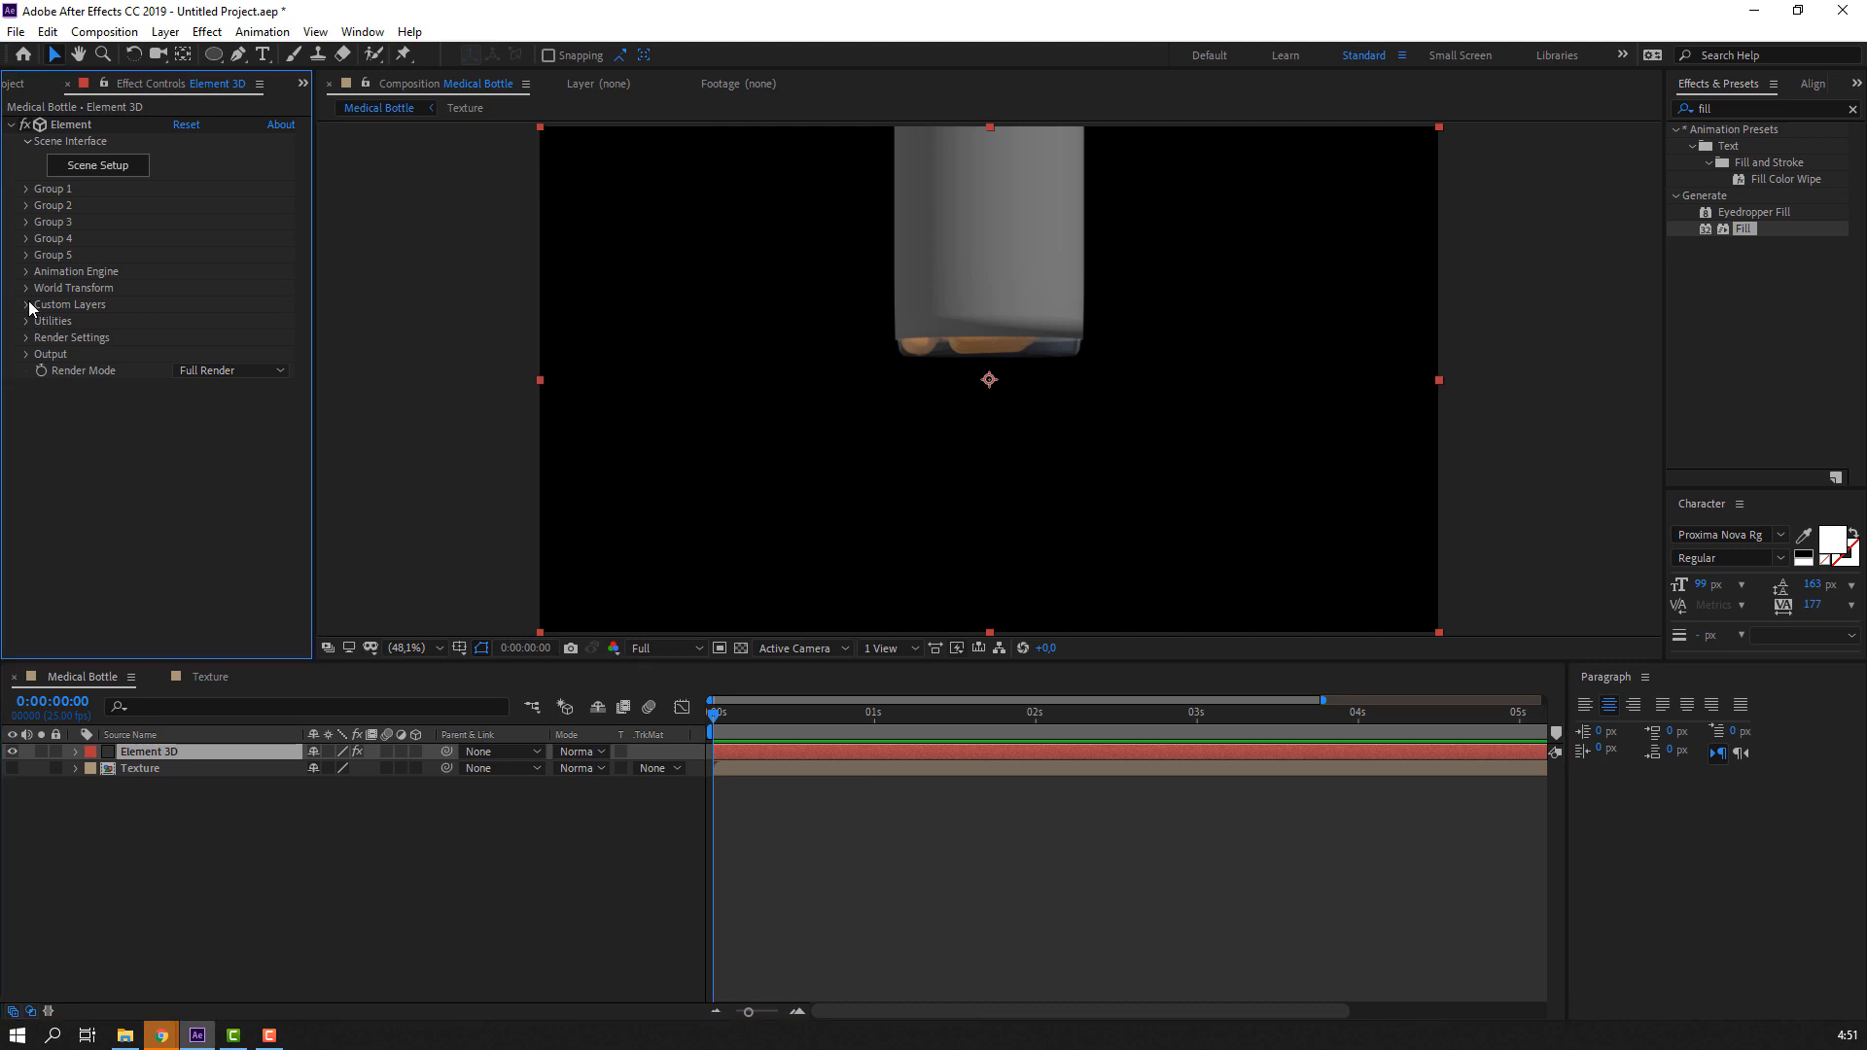
left_click(42, 338)
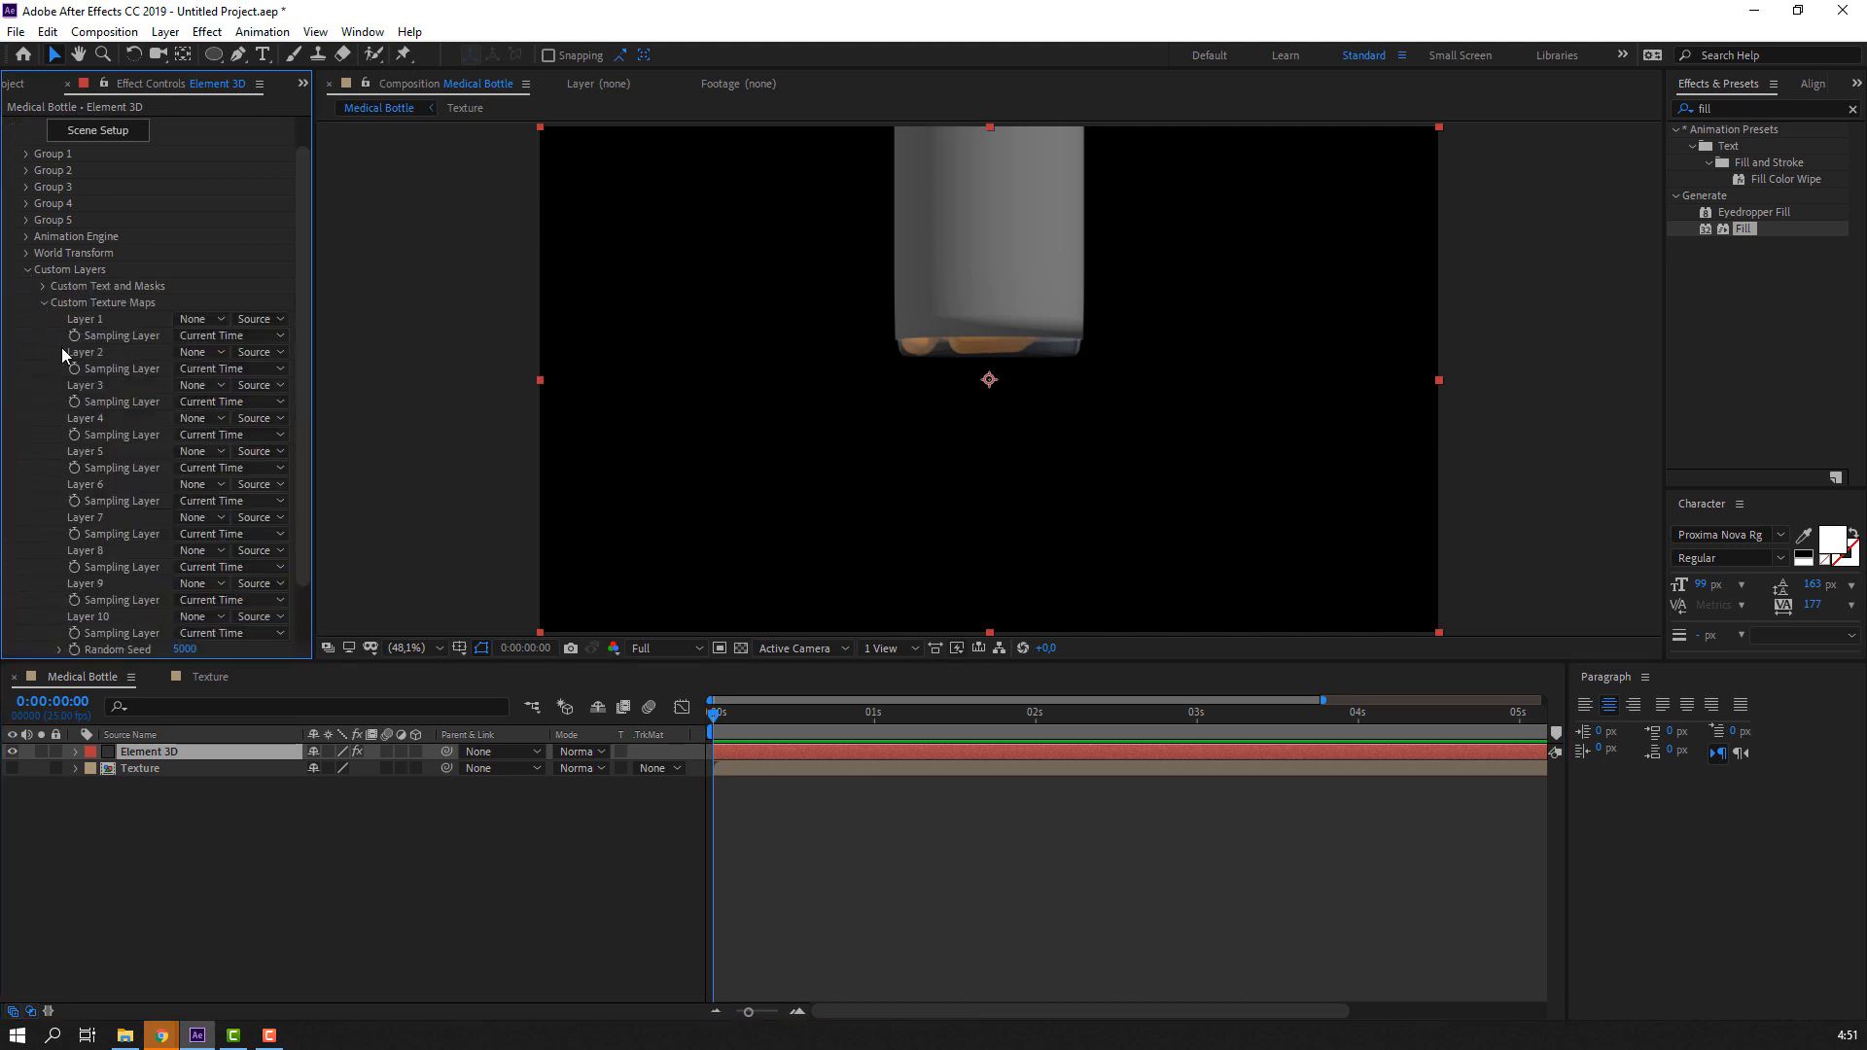
left_click(199, 319)
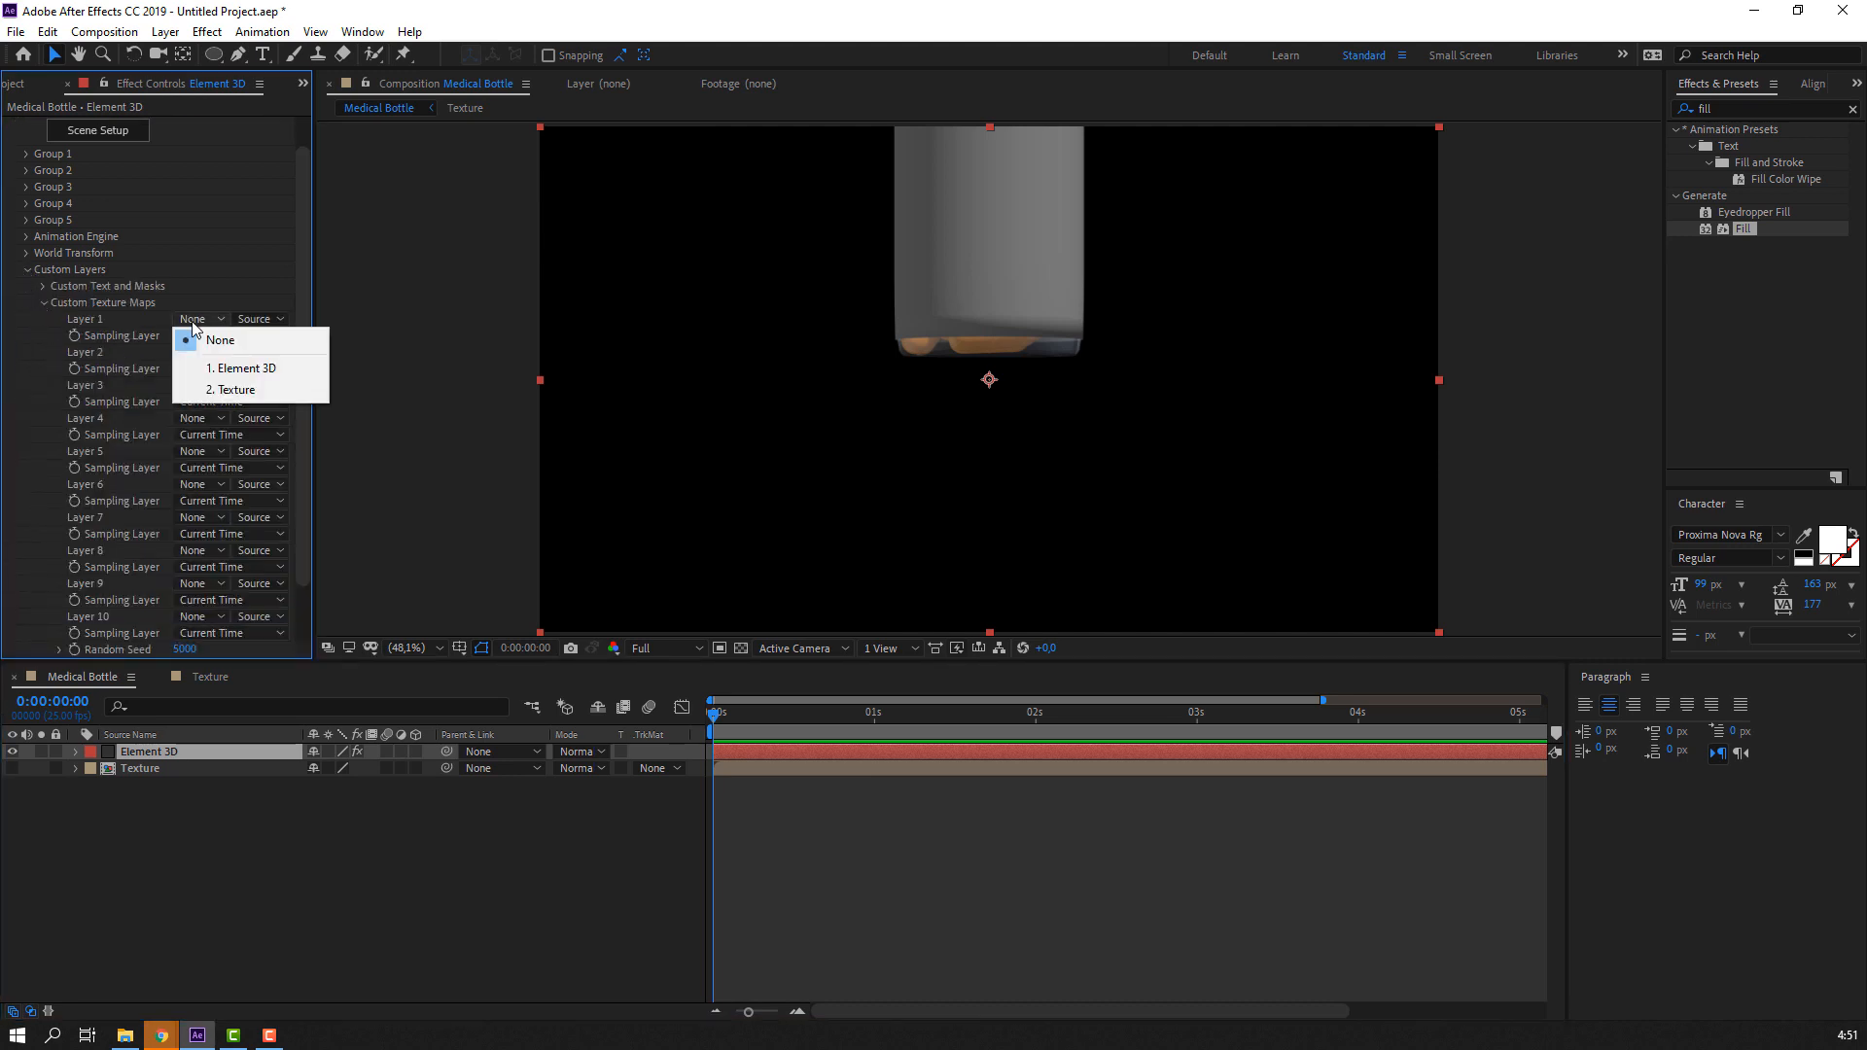
left_click(230, 389)
left_click(28, 271)
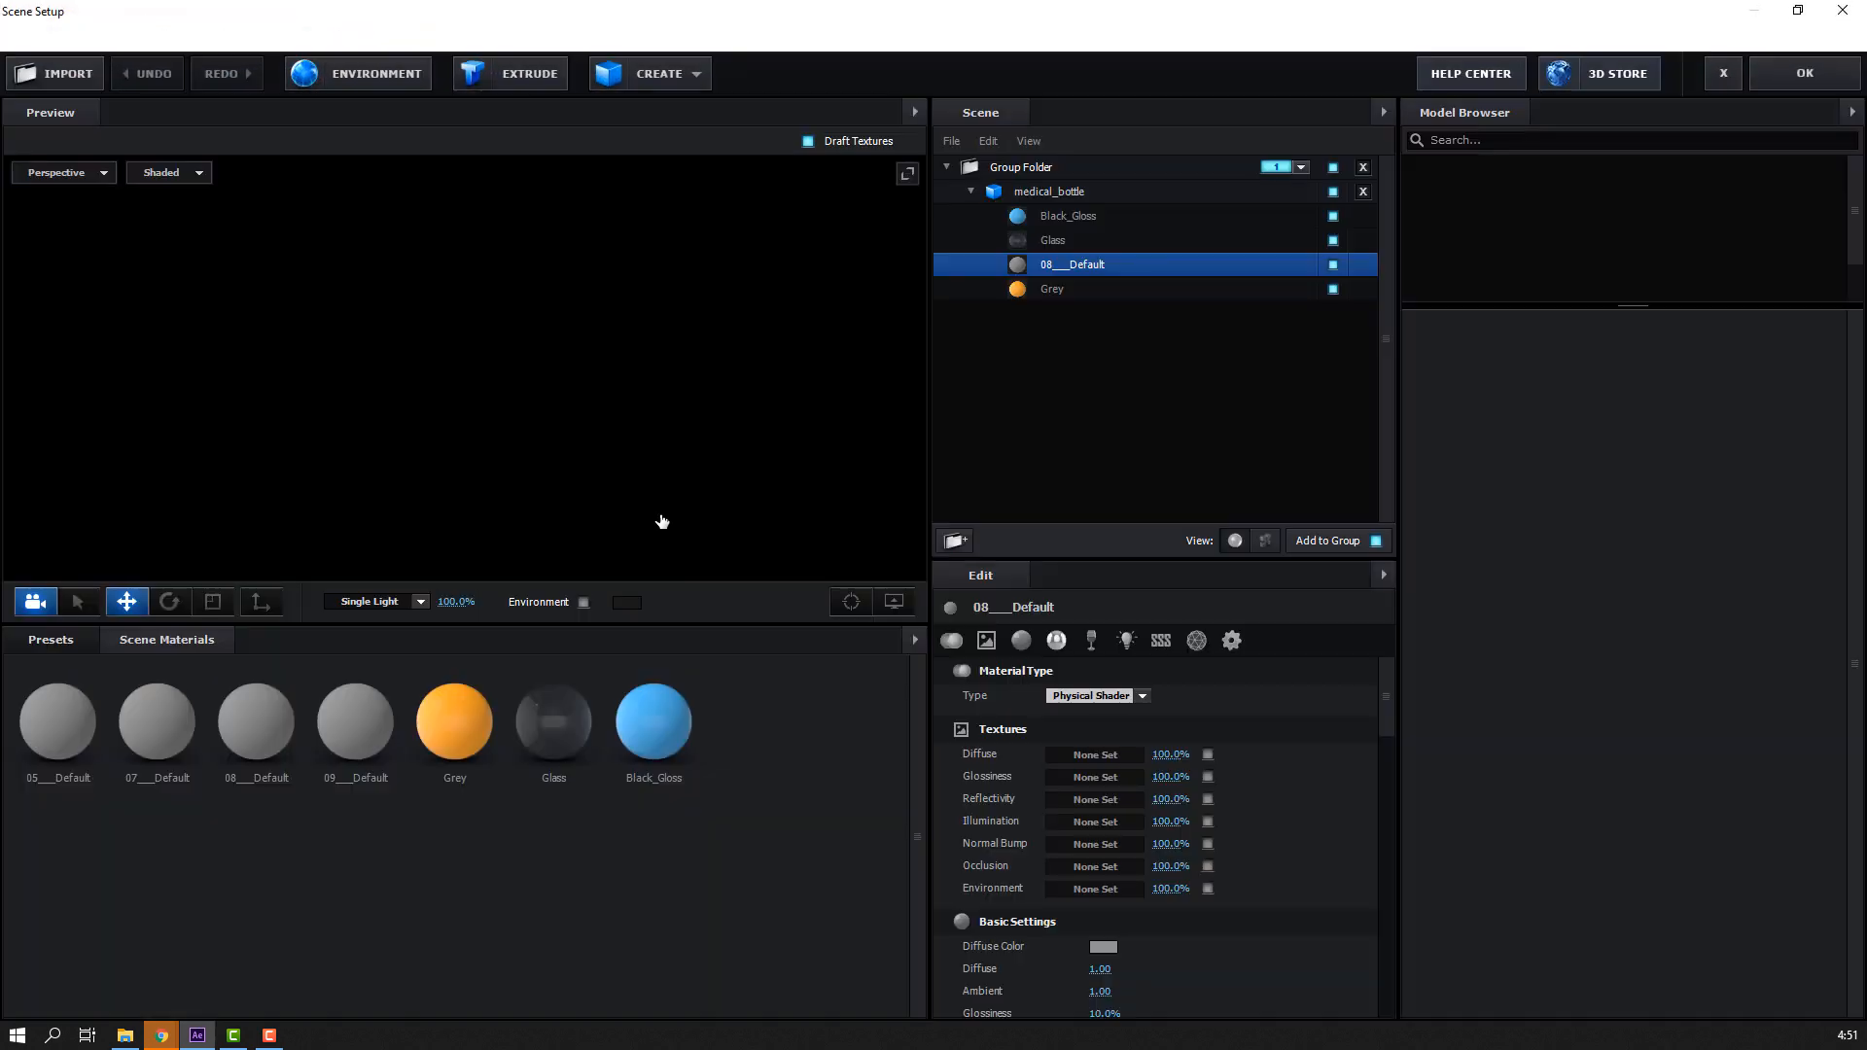
In Element's Scene Setup, load Custom Layer 1 as the diffuse texture of the 08___Default label material
left_click_drag(534, 526, 560, 558)
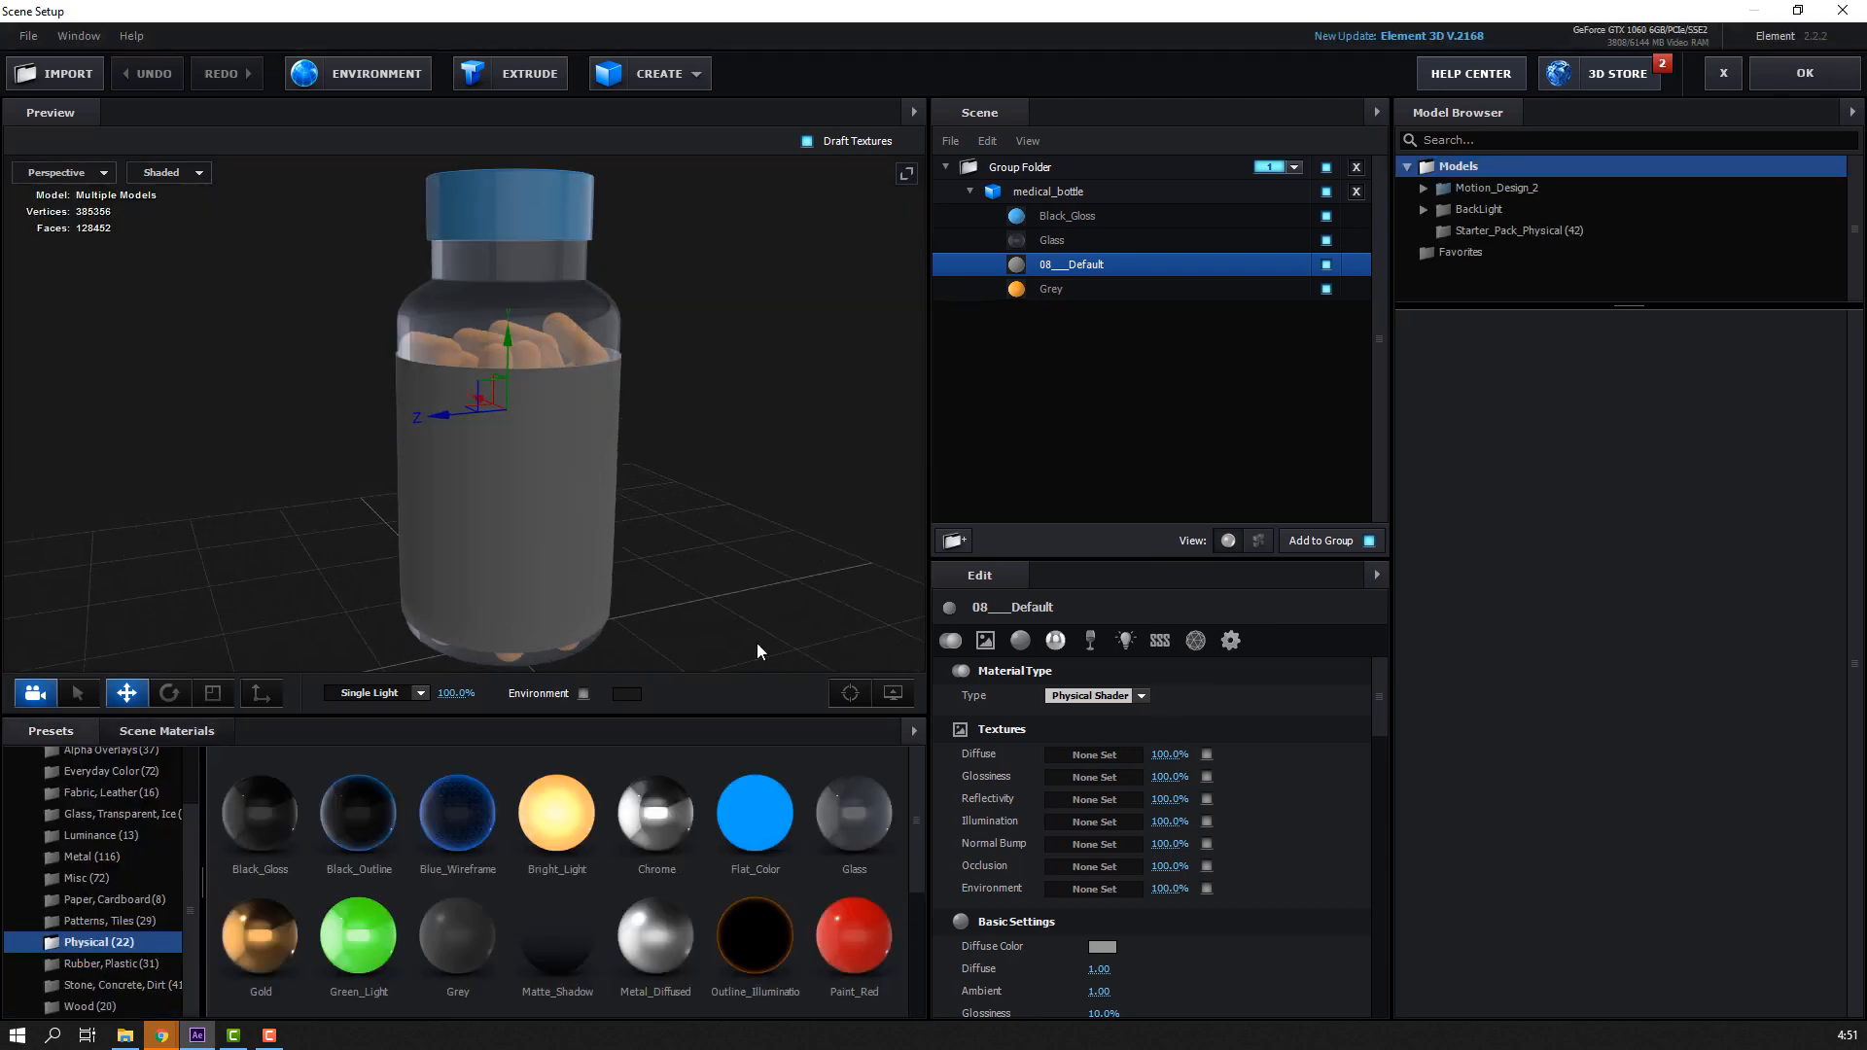
left_click(1085, 756)
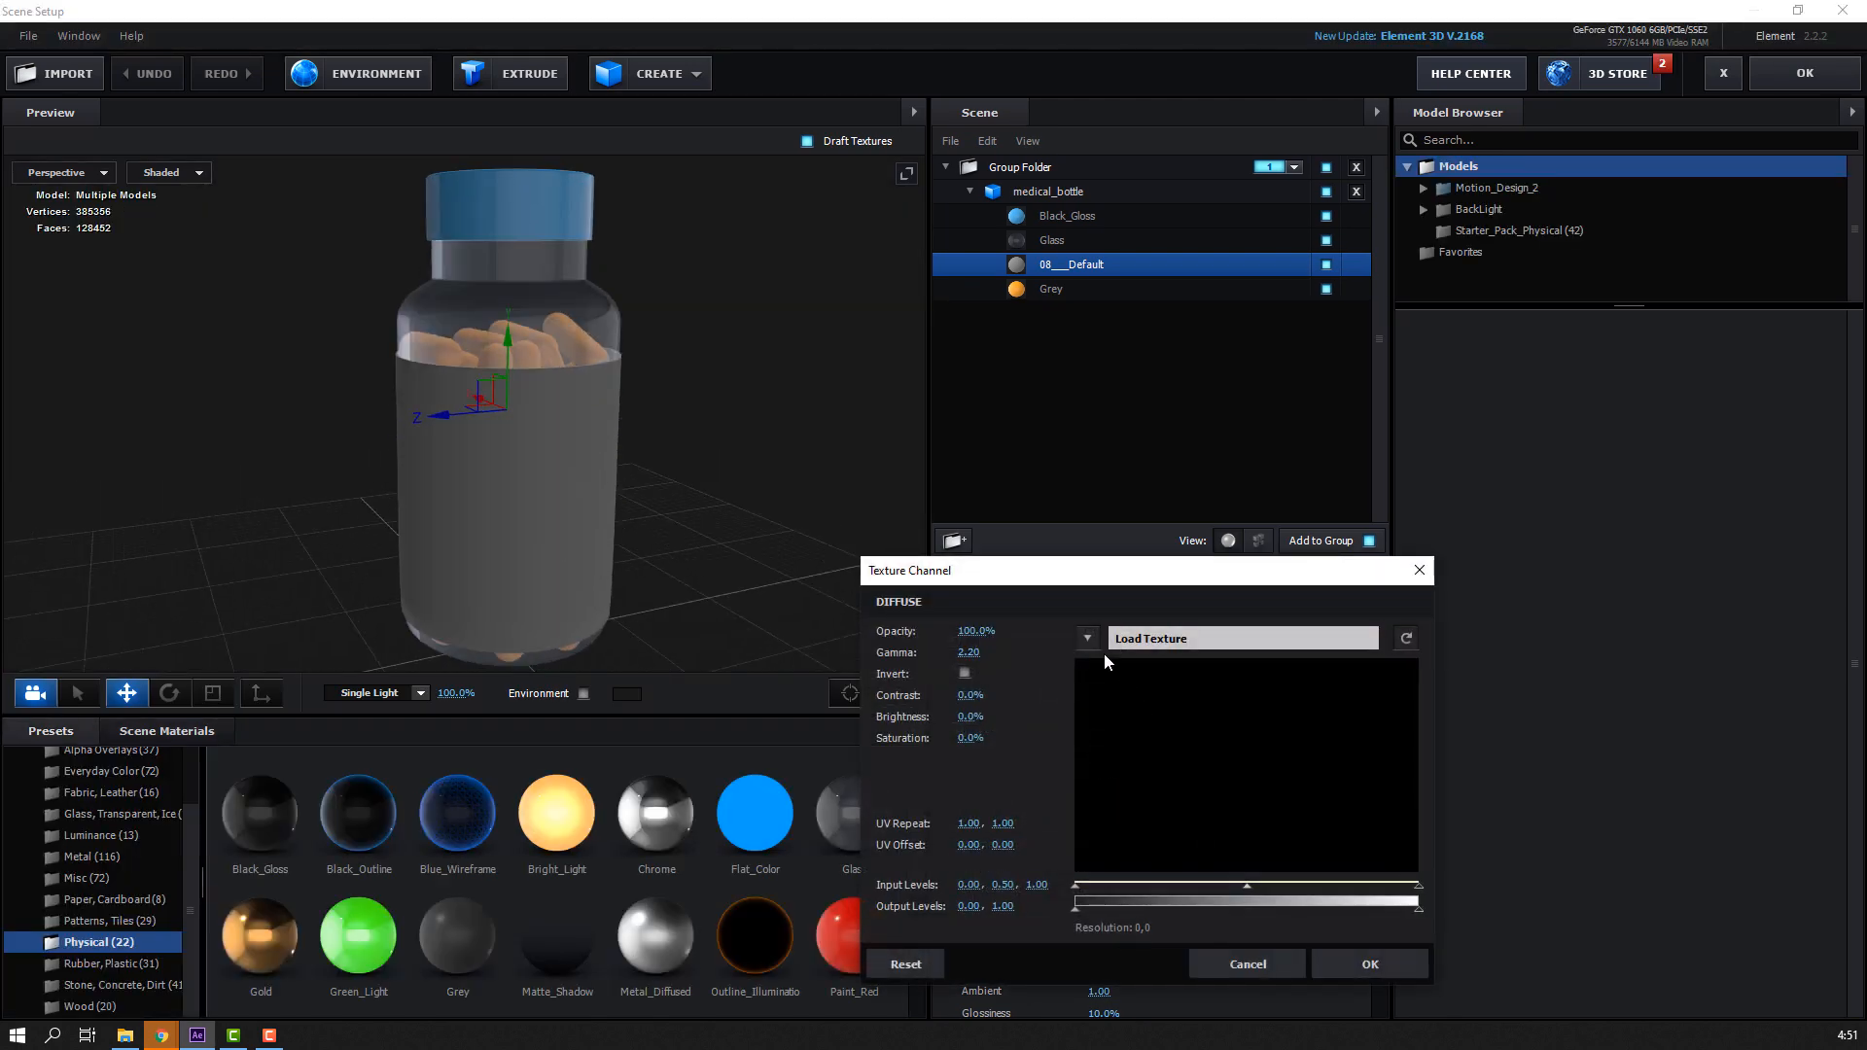
left_click(1093, 638)
left_click(1091, 667)
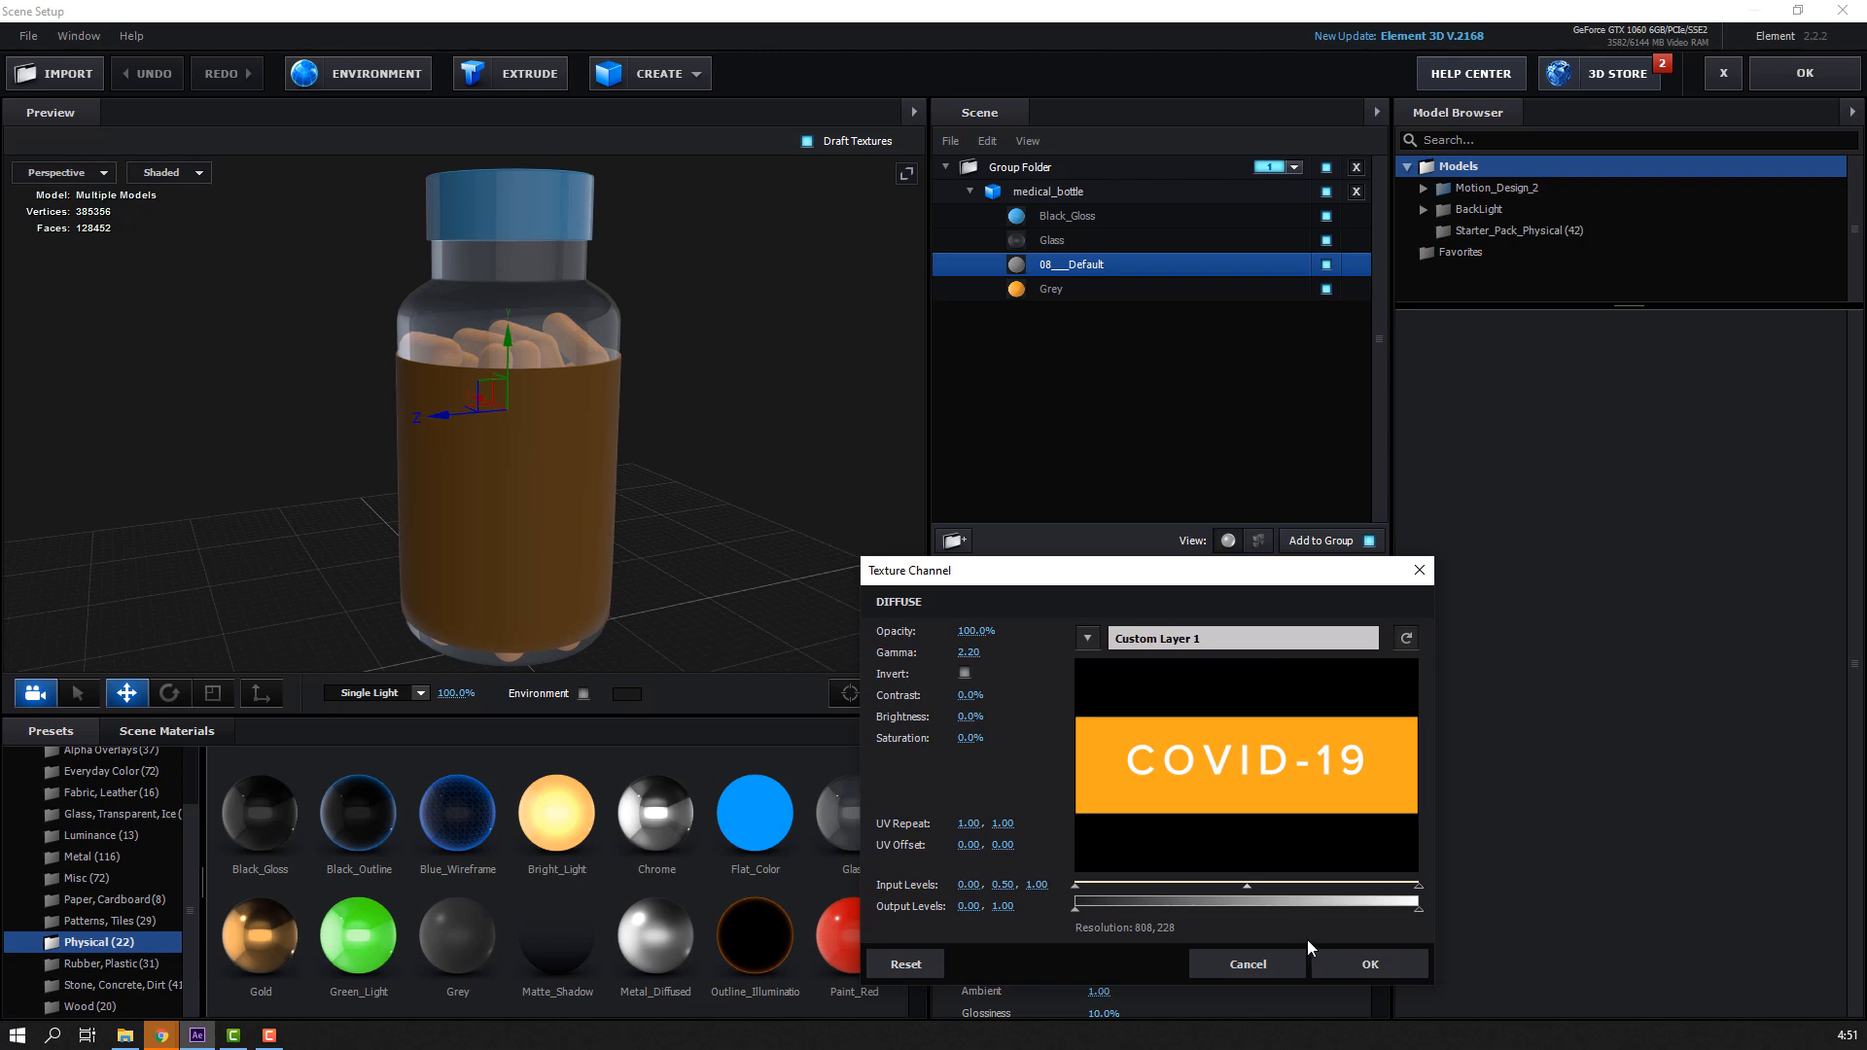
left_click(1370, 964)
Try Plane XY, Box and Box Repeat (Preserve Aspect) texture mapping on the medical_bottle model
left_click_drag(603, 614, 377, 574)
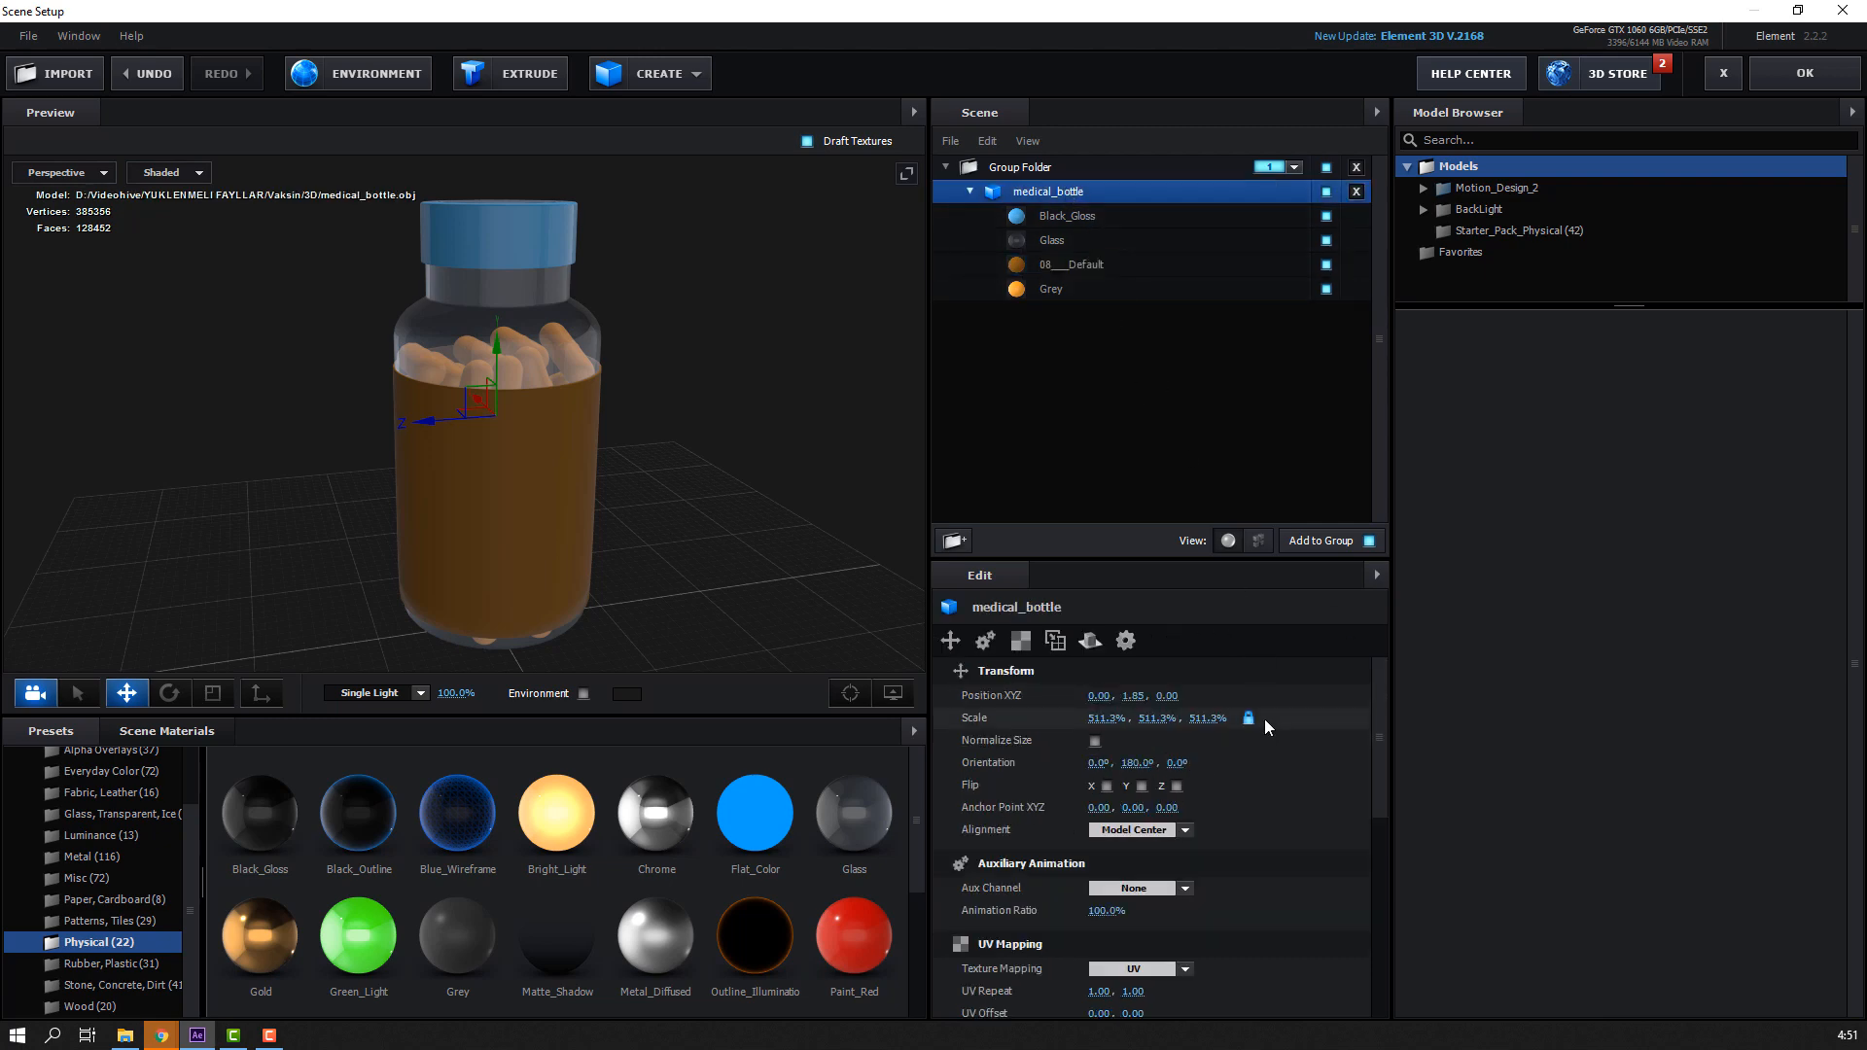
left_click(1031, 646)
left_click(1185, 696)
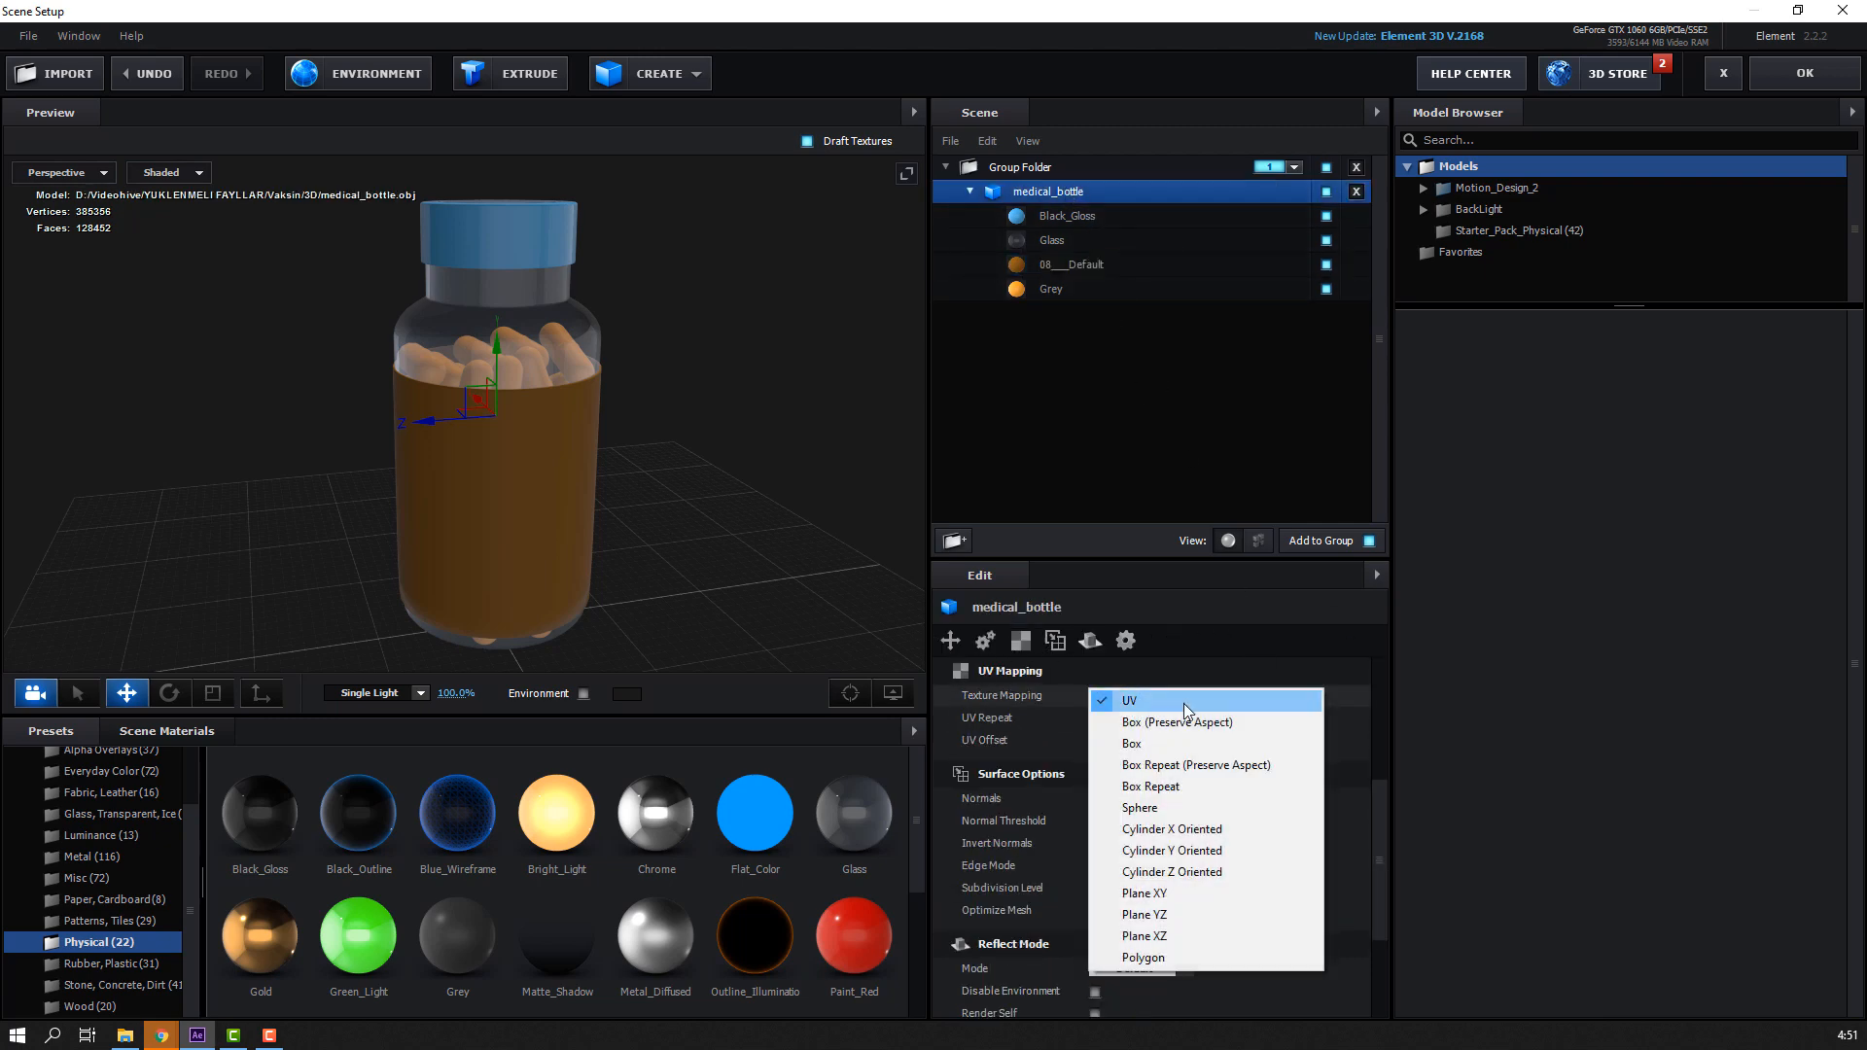
left_click(1160, 895)
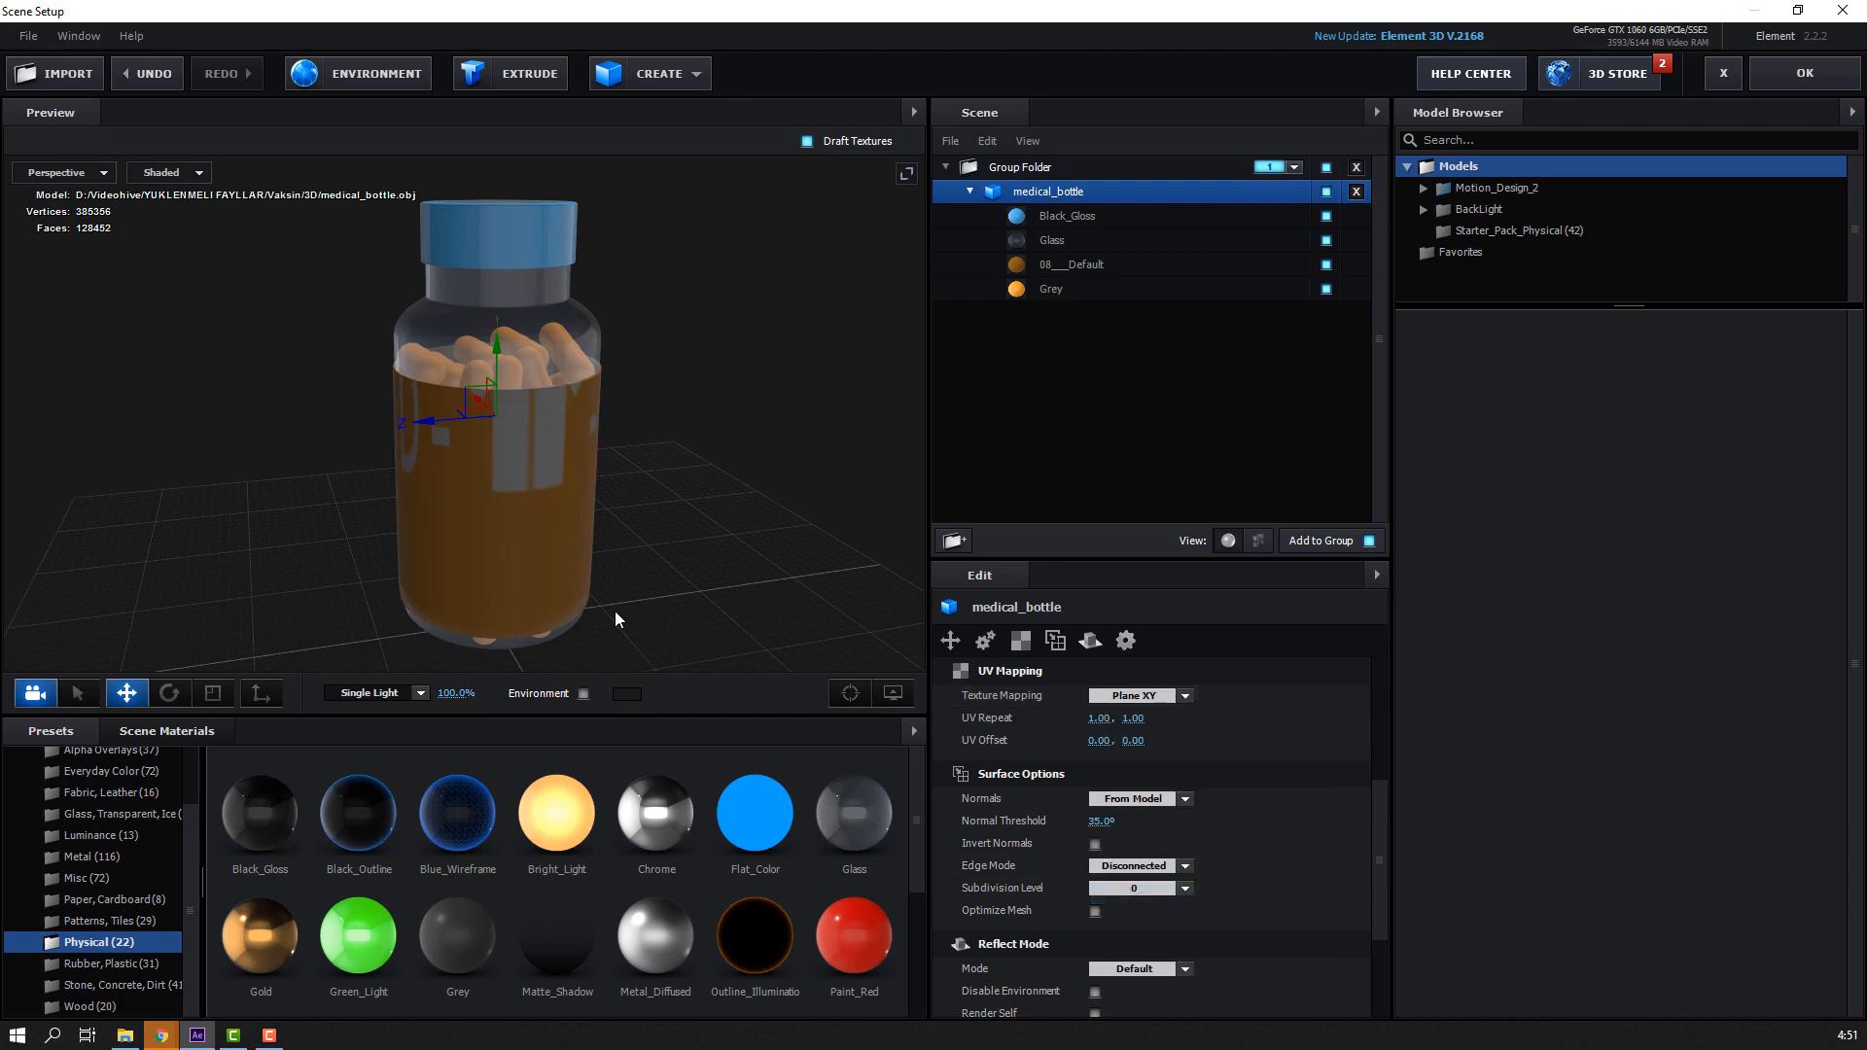
left_click(1147, 698)
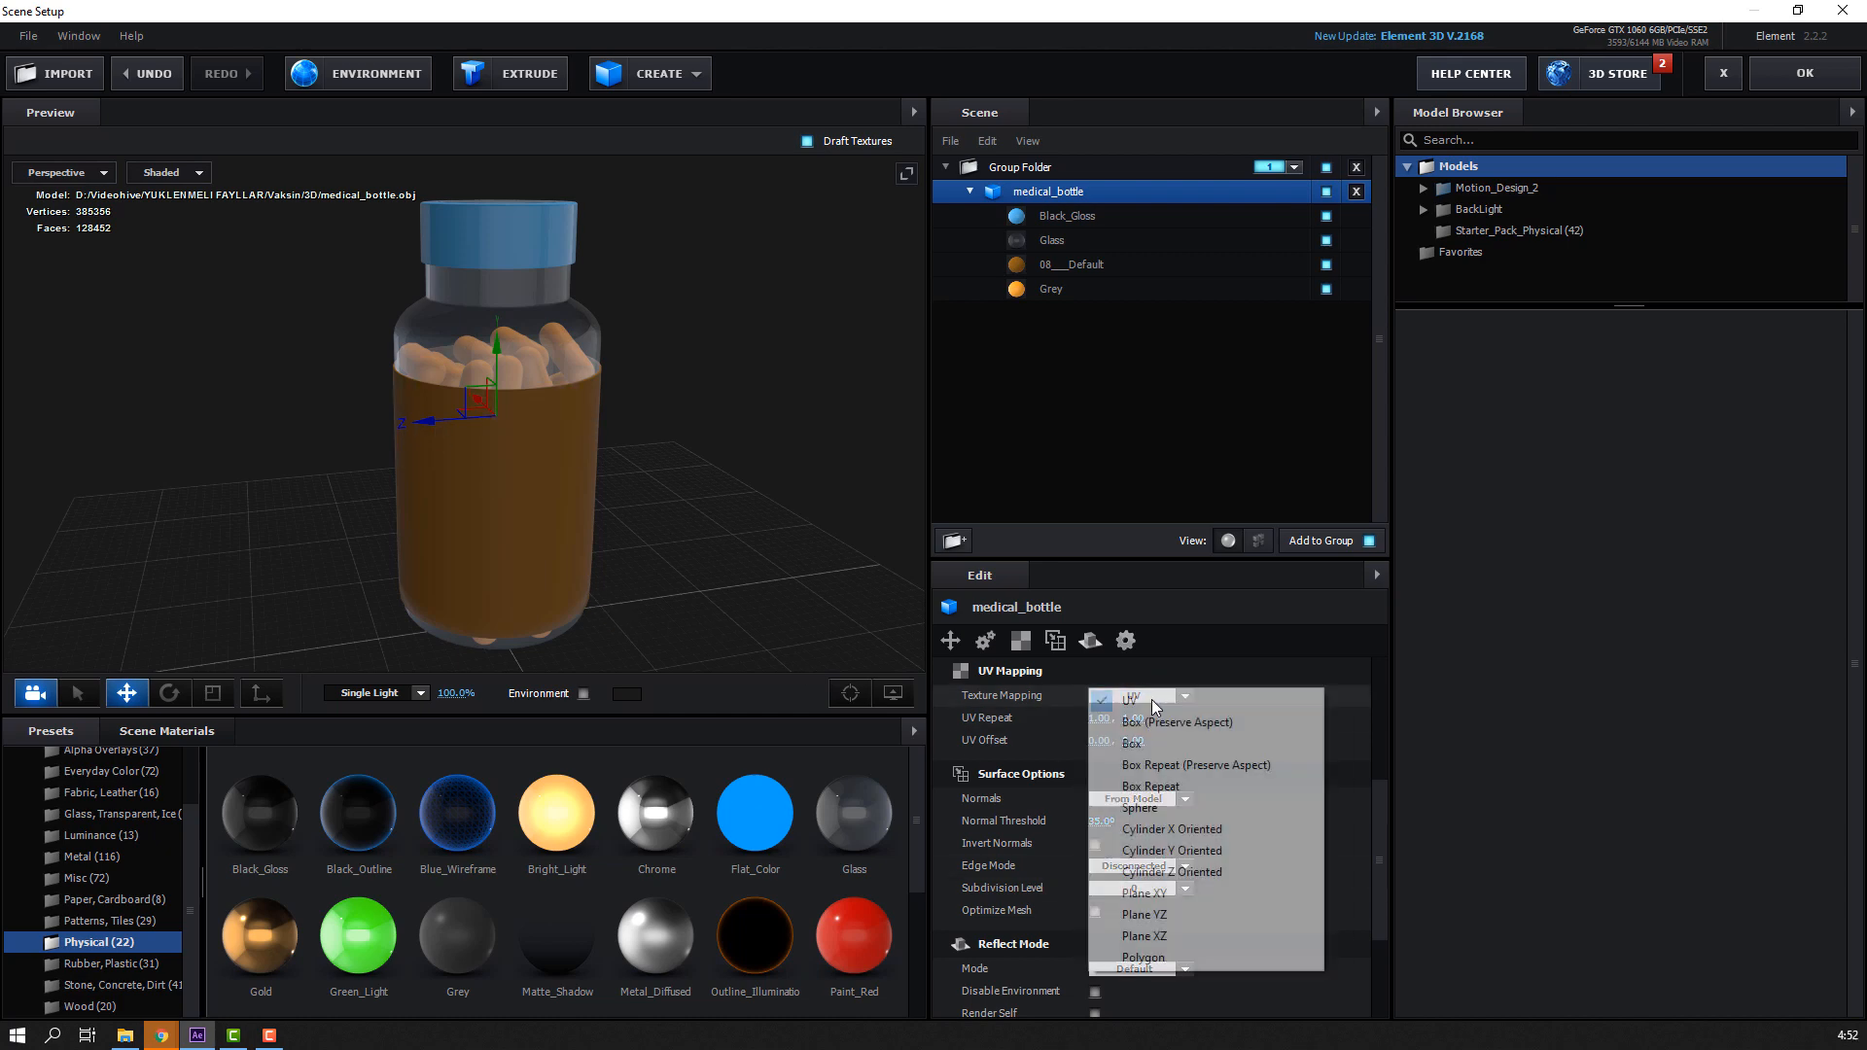
left_click(1140, 743)
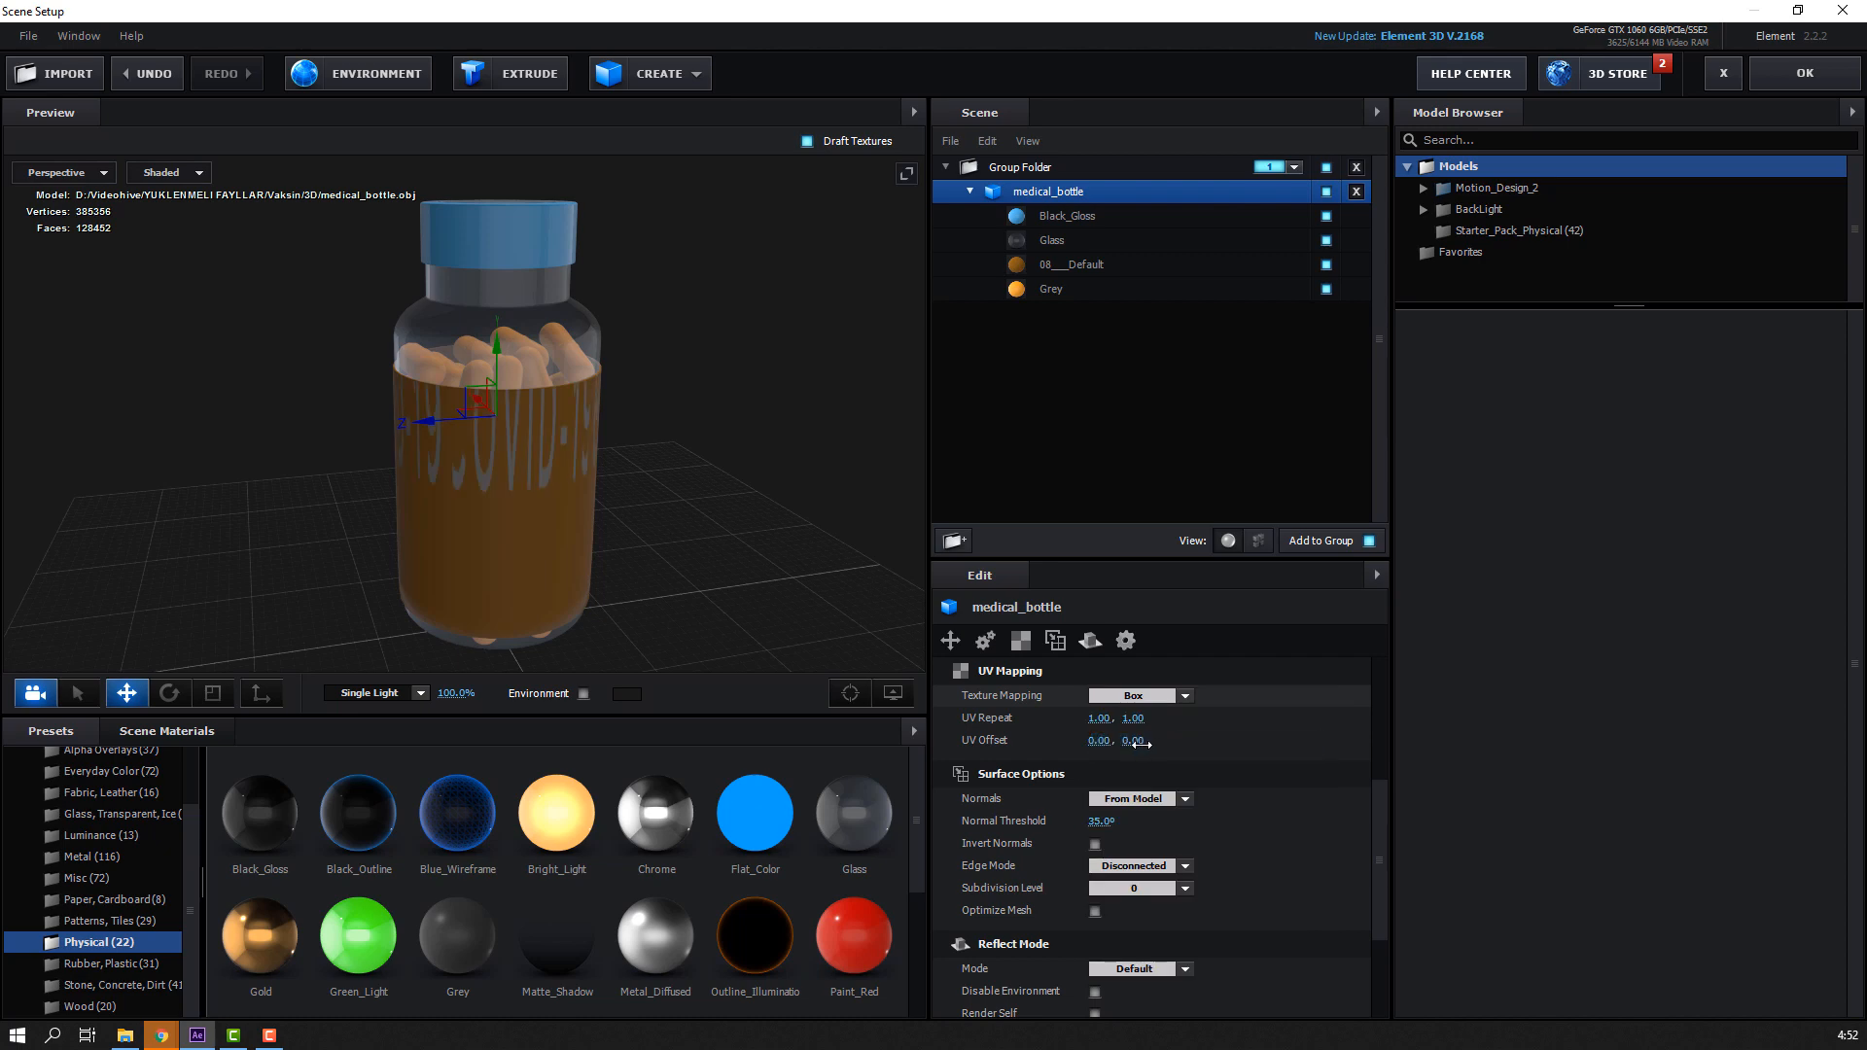
left_click(1168, 698)
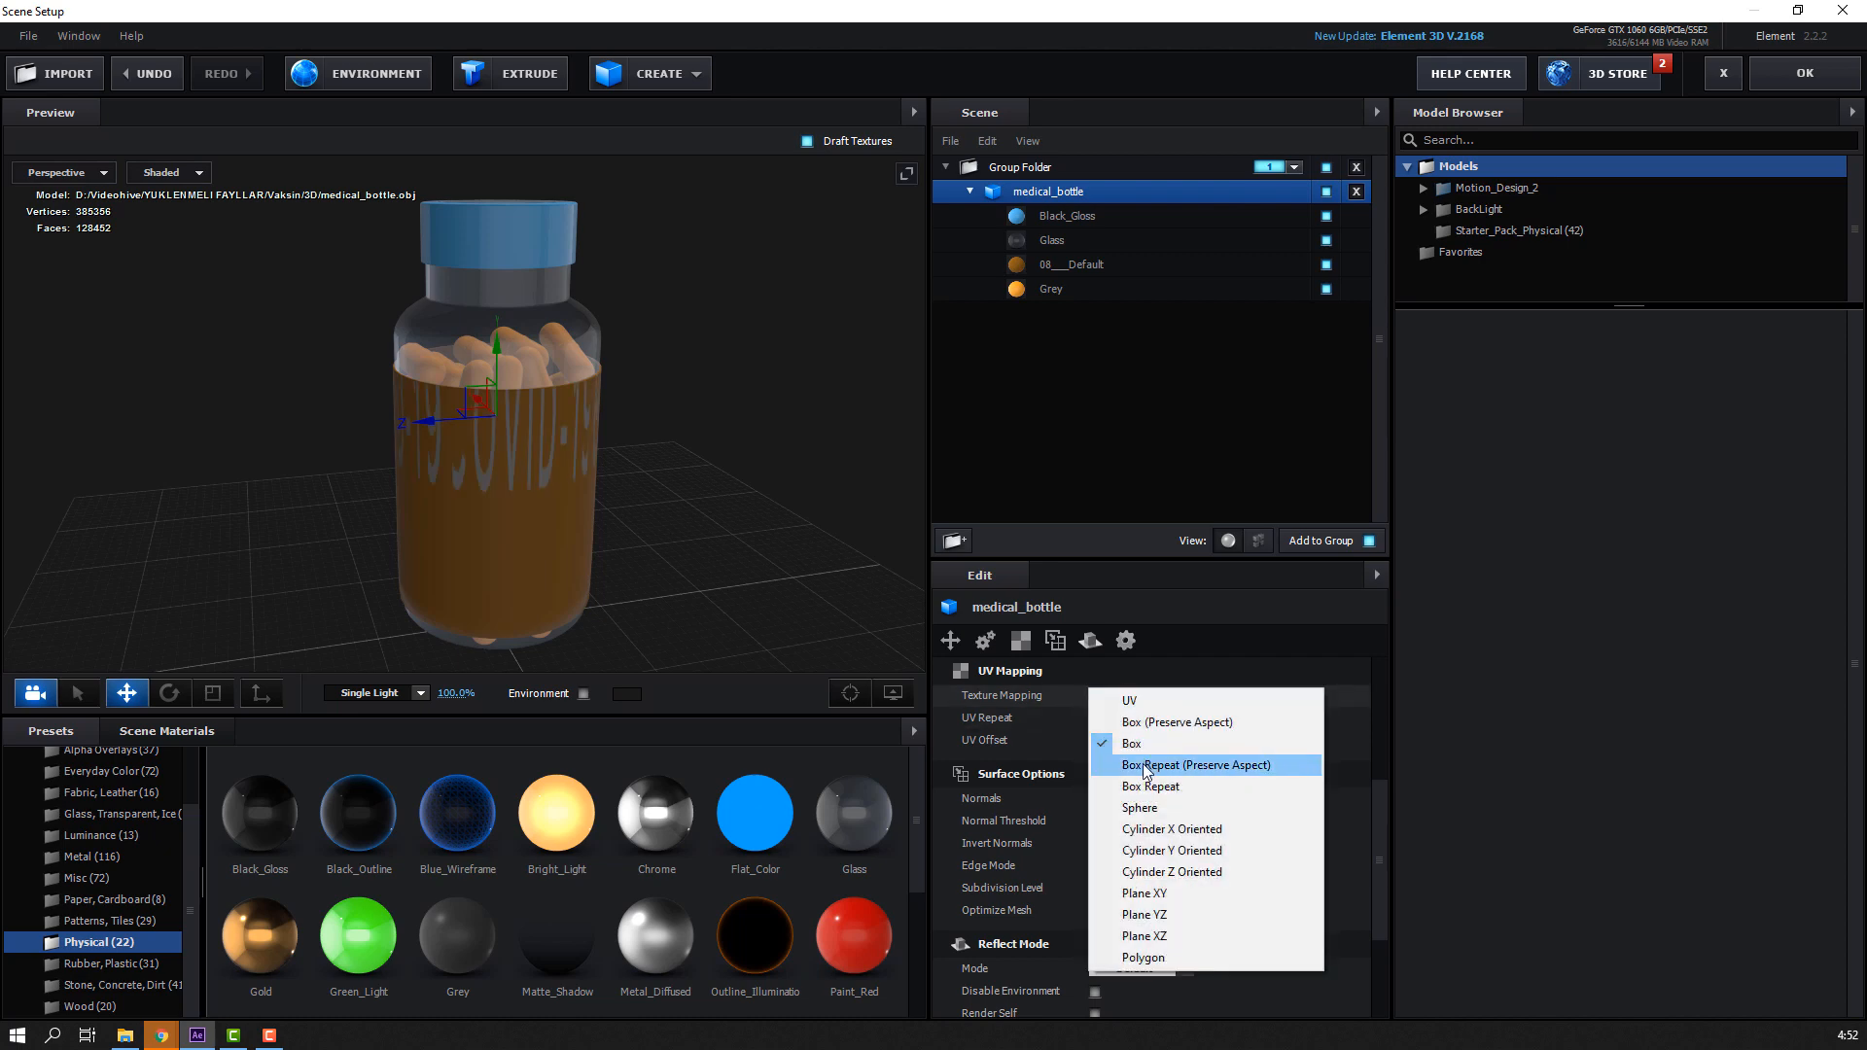
left_click(1145, 766)
Map medical_bottle's texture as Sphere with UV Repeat 0.80, 1.40 and UV Offset 0.05, -0.30, and apply the scene setup
left_click(1143, 696)
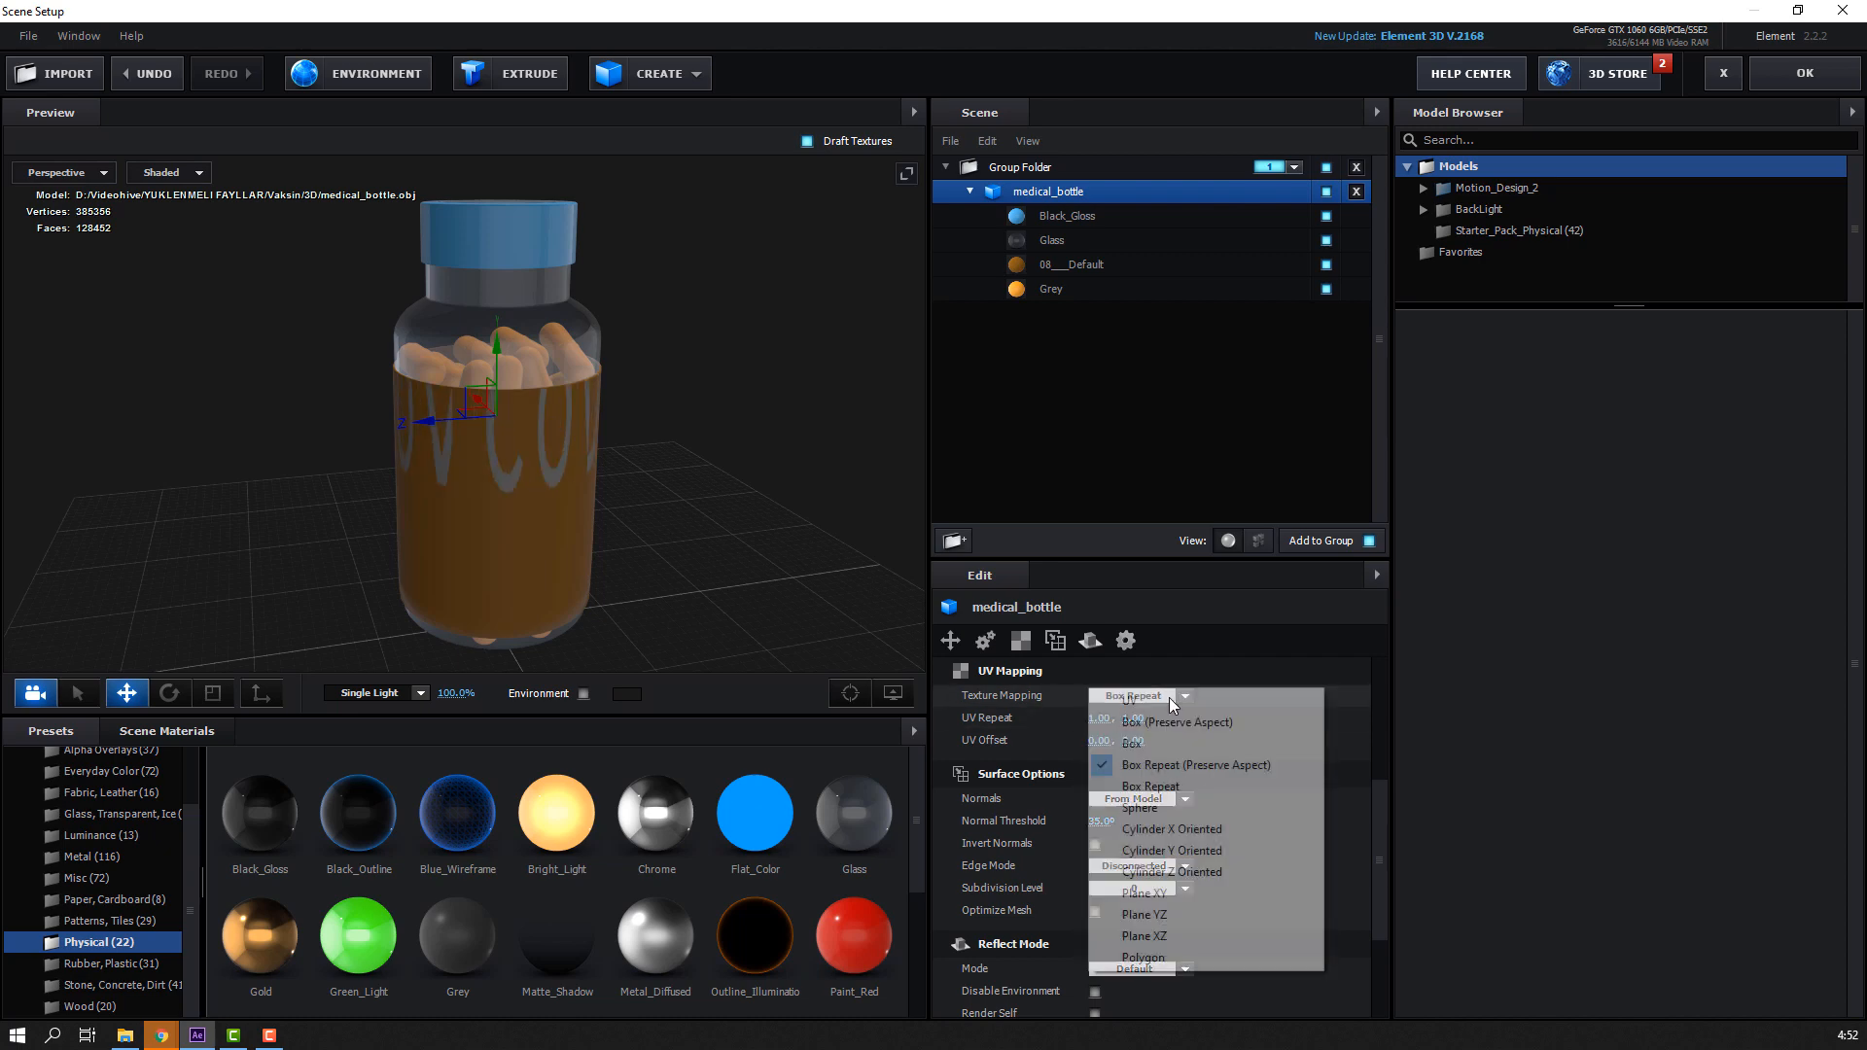
left_click(1153, 808)
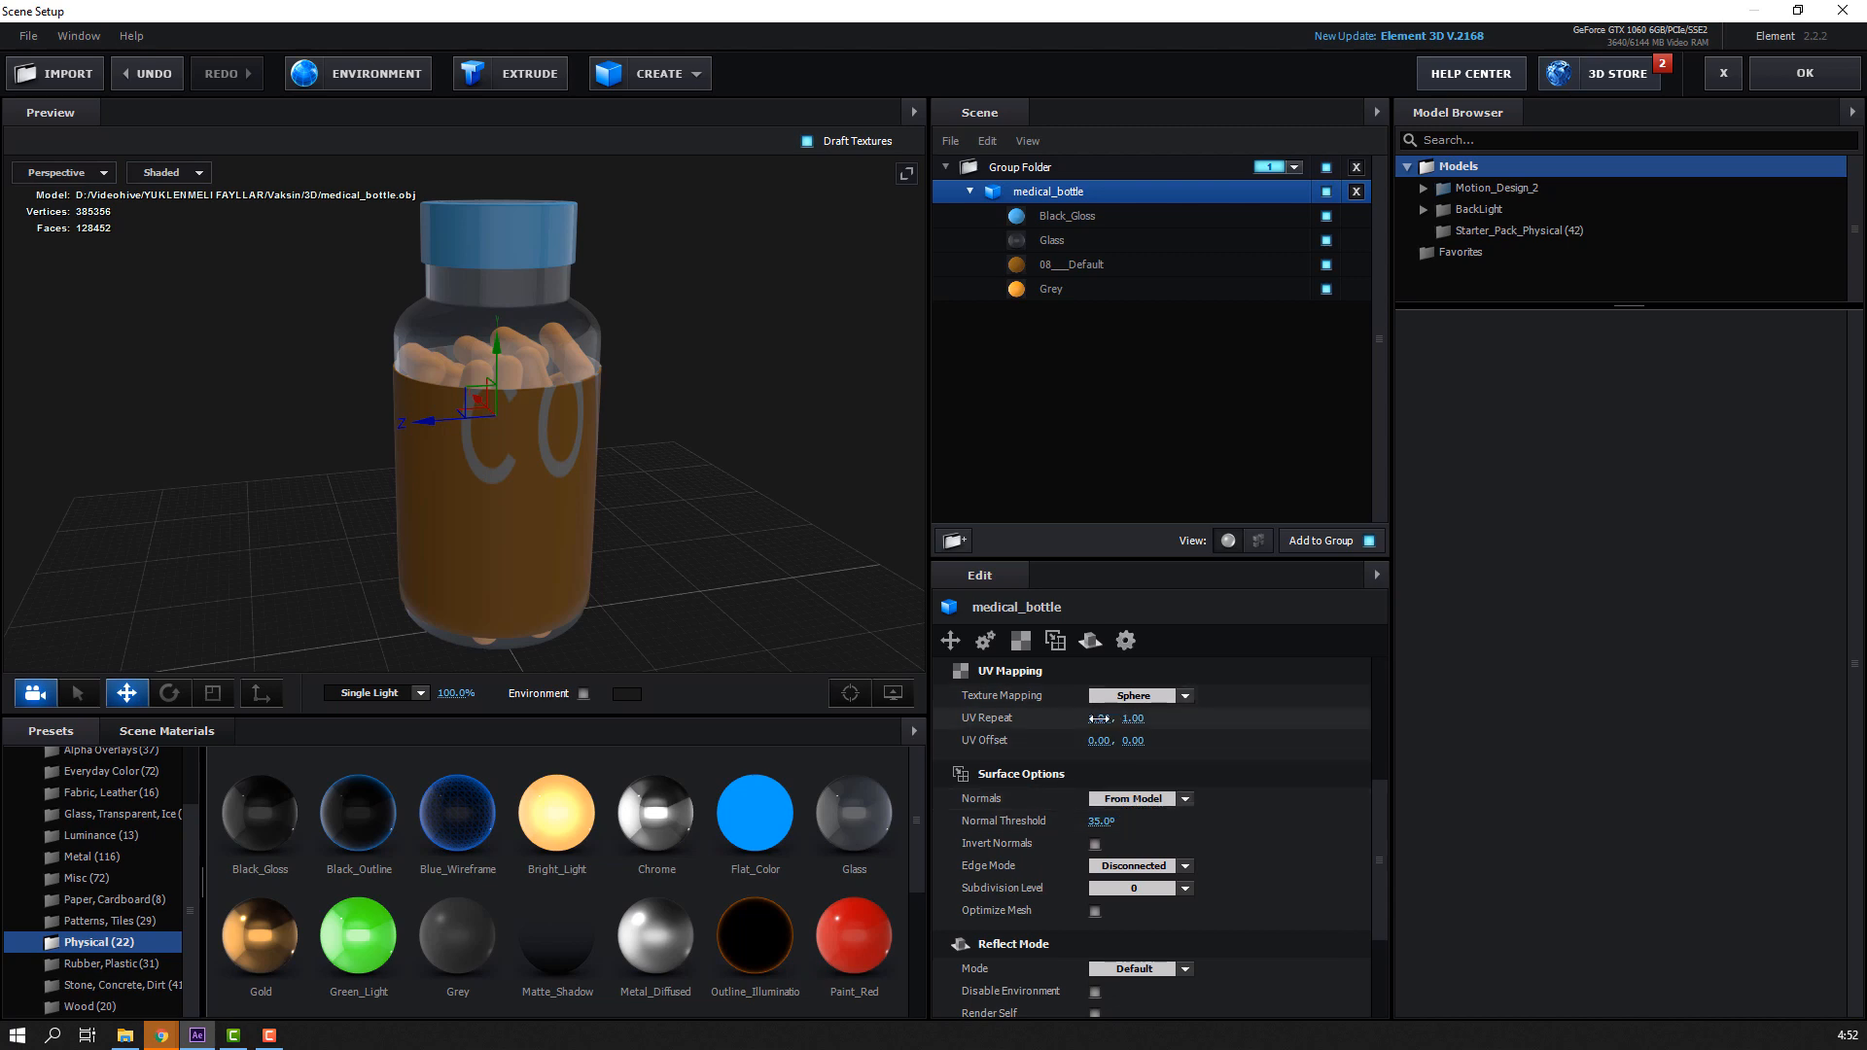
left_click_drag(1099, 718, 1194, 702)
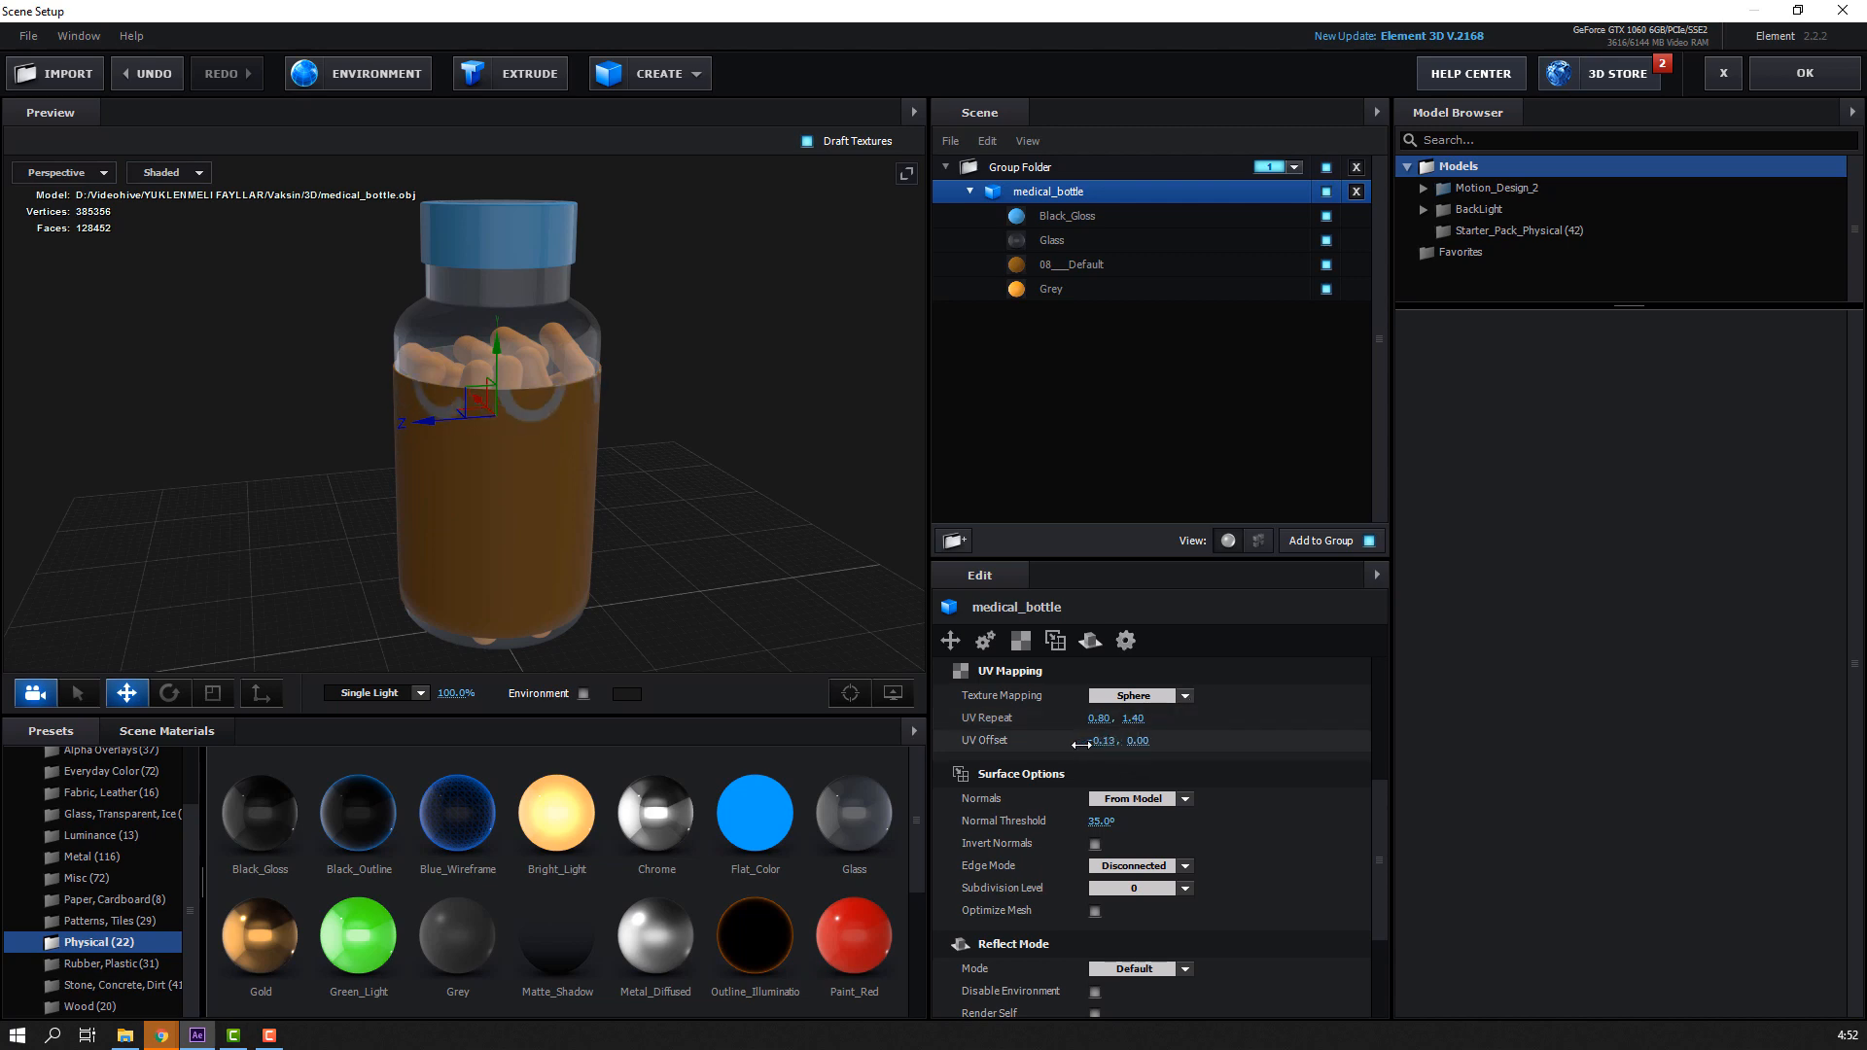
mouse_move(1102, 741)
left_mouse_down()
mouse_move(1120, 740)
mouse_move(1034, 759)
mouse_move(1074, 753)
left_mouse_up()
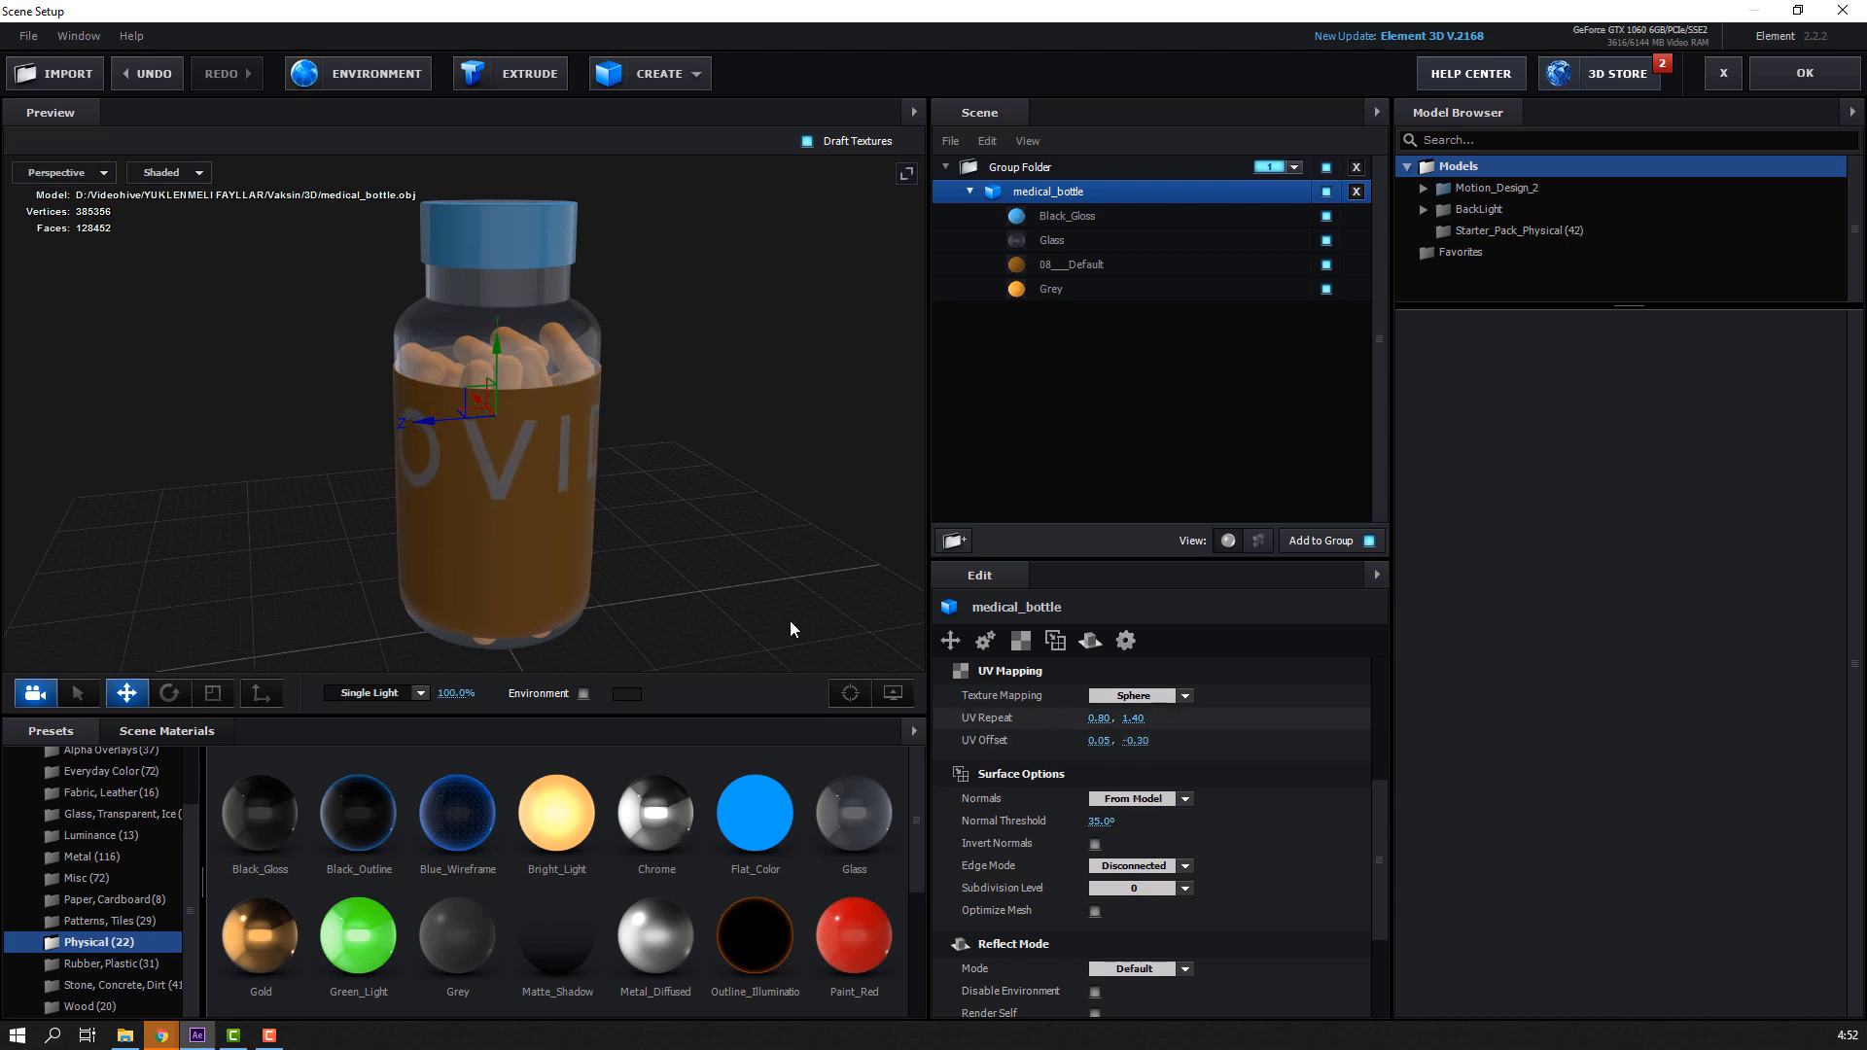
left_click_drag(783, 622, 418, 546)
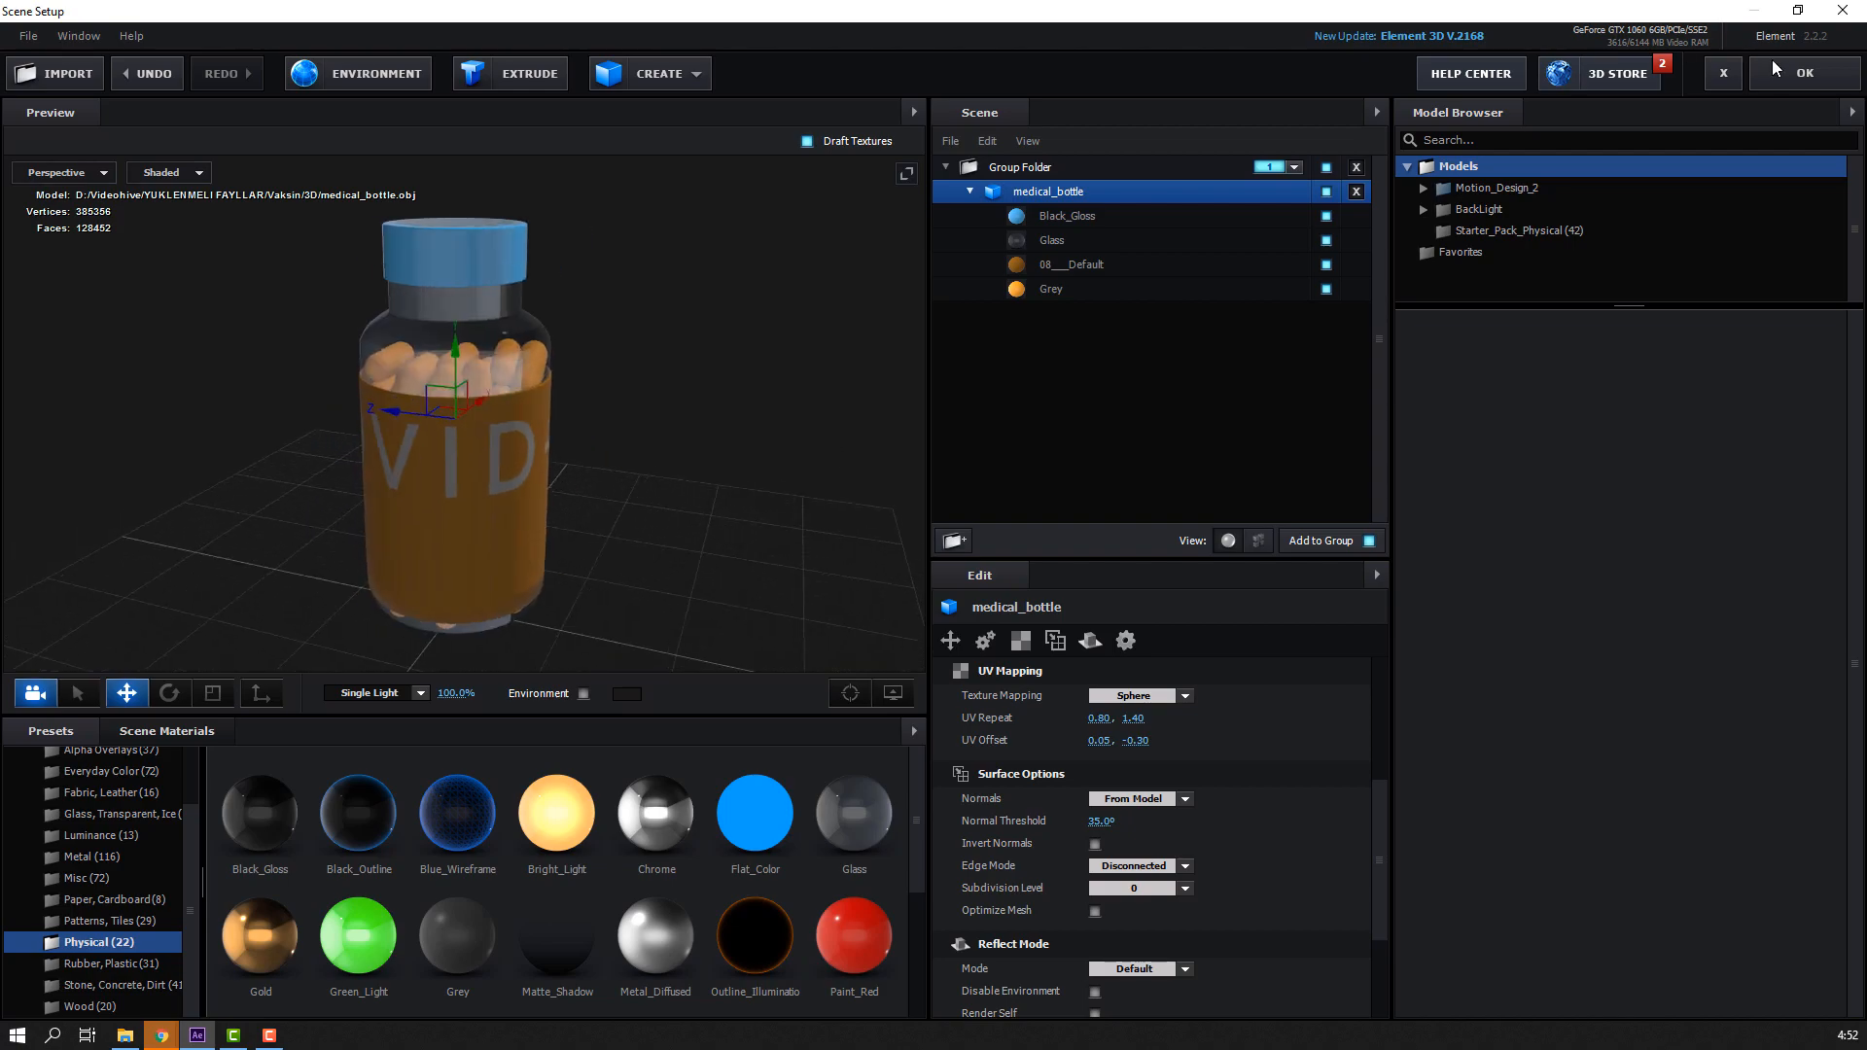
left_click(1805, 73)
Add a two-node 50mm camera to the Medical Bottle composition and move it in close on the bottle's label
right_click(380, 883)
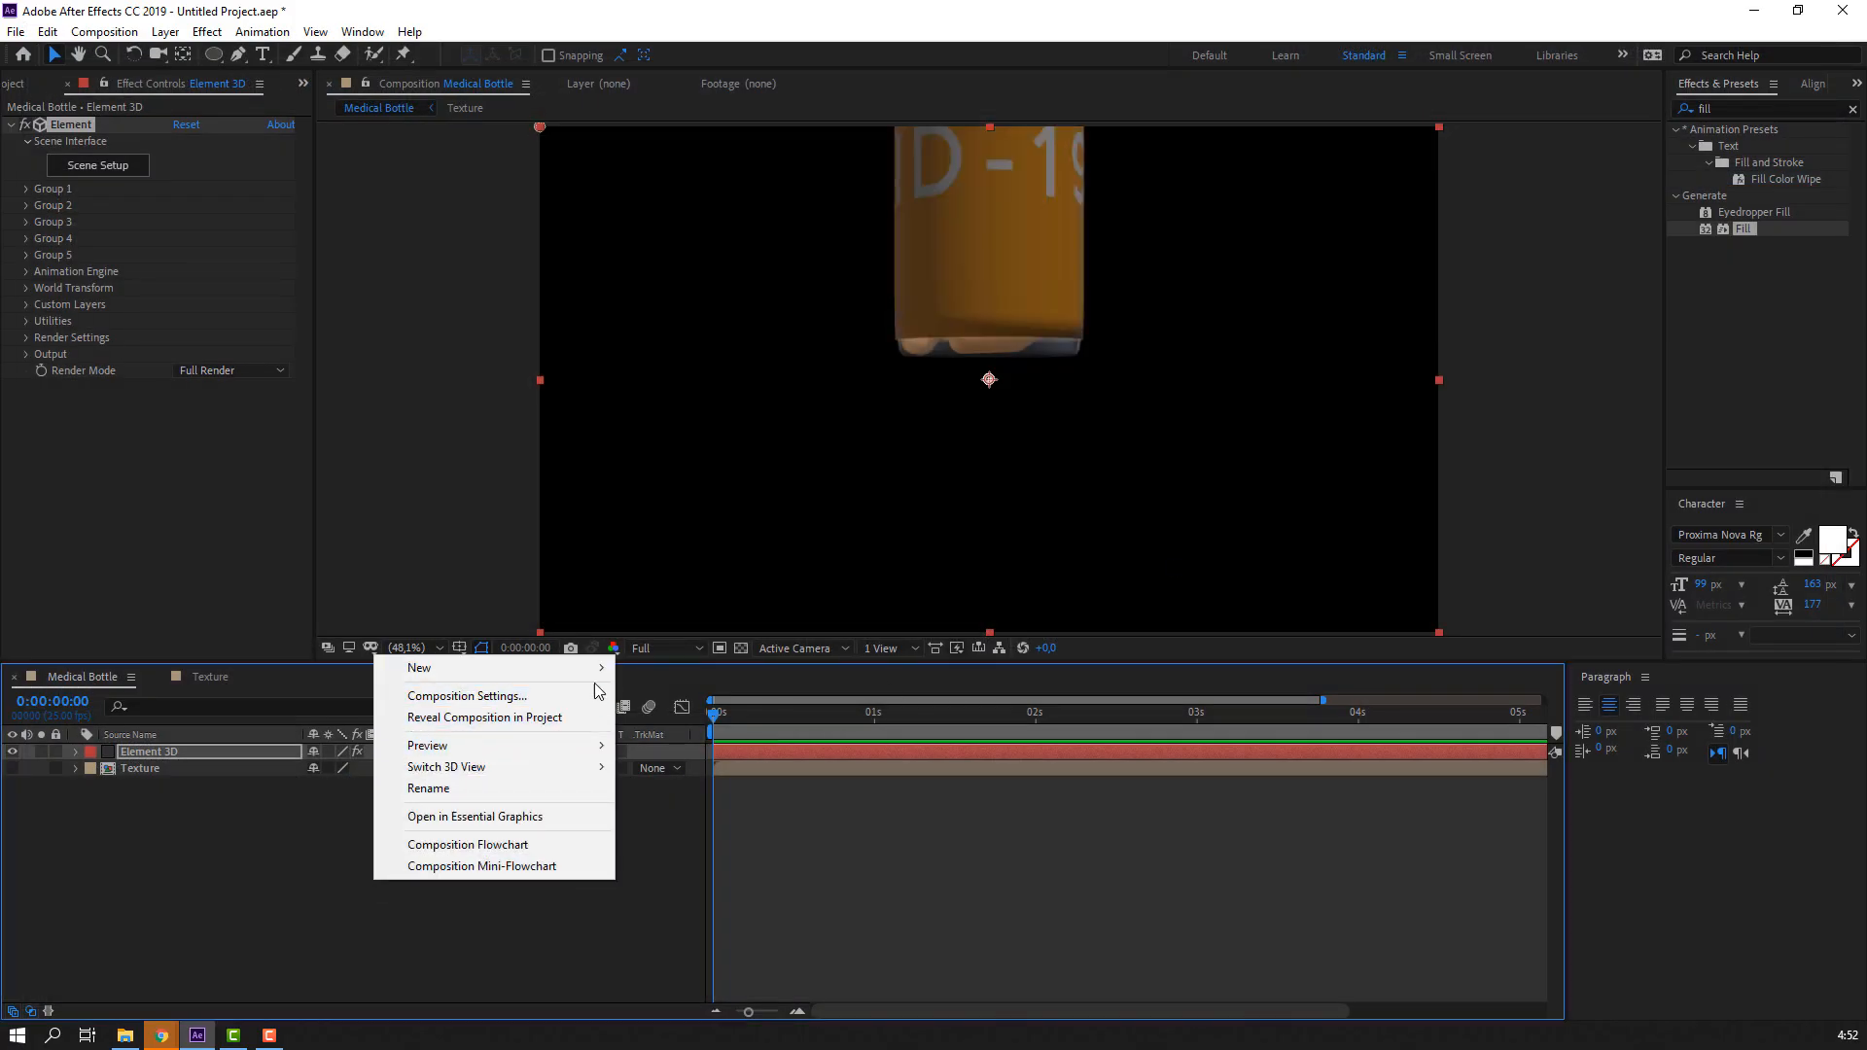
mouse_move(596, 681)
left_click(667, 761)
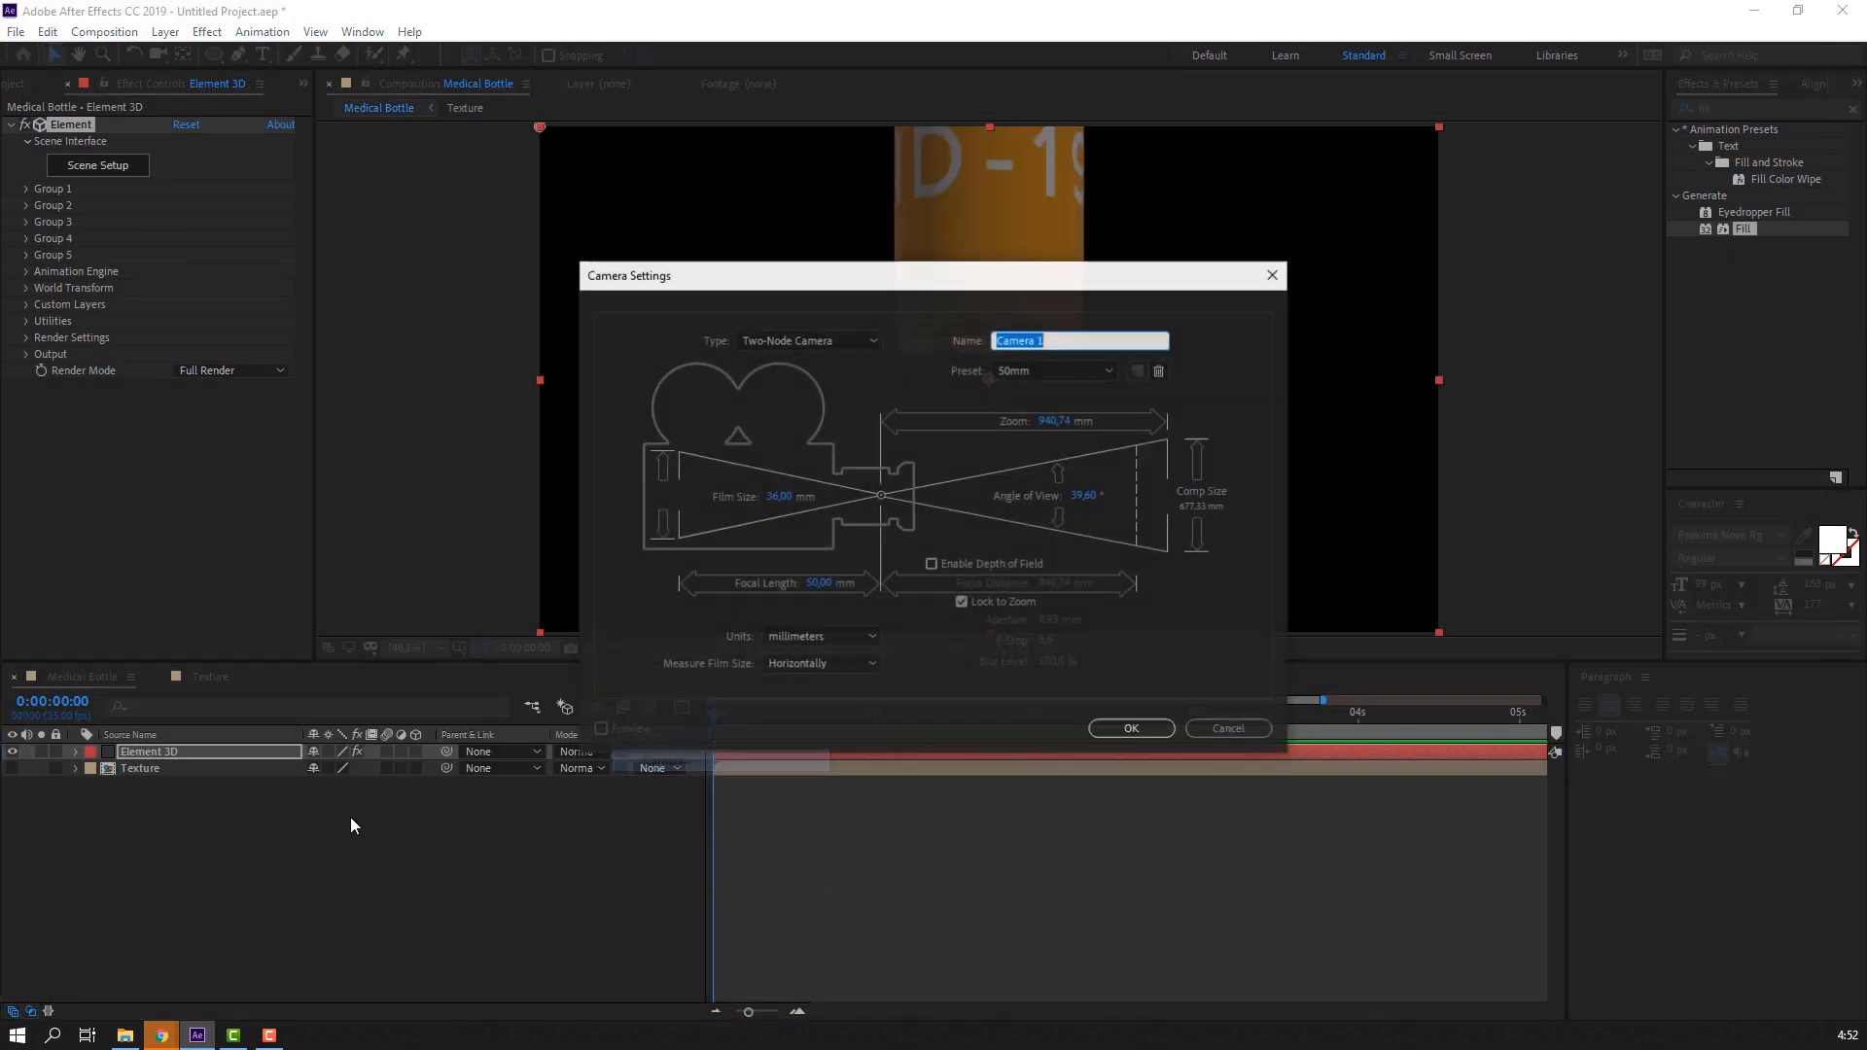
left_click(1132, 730)
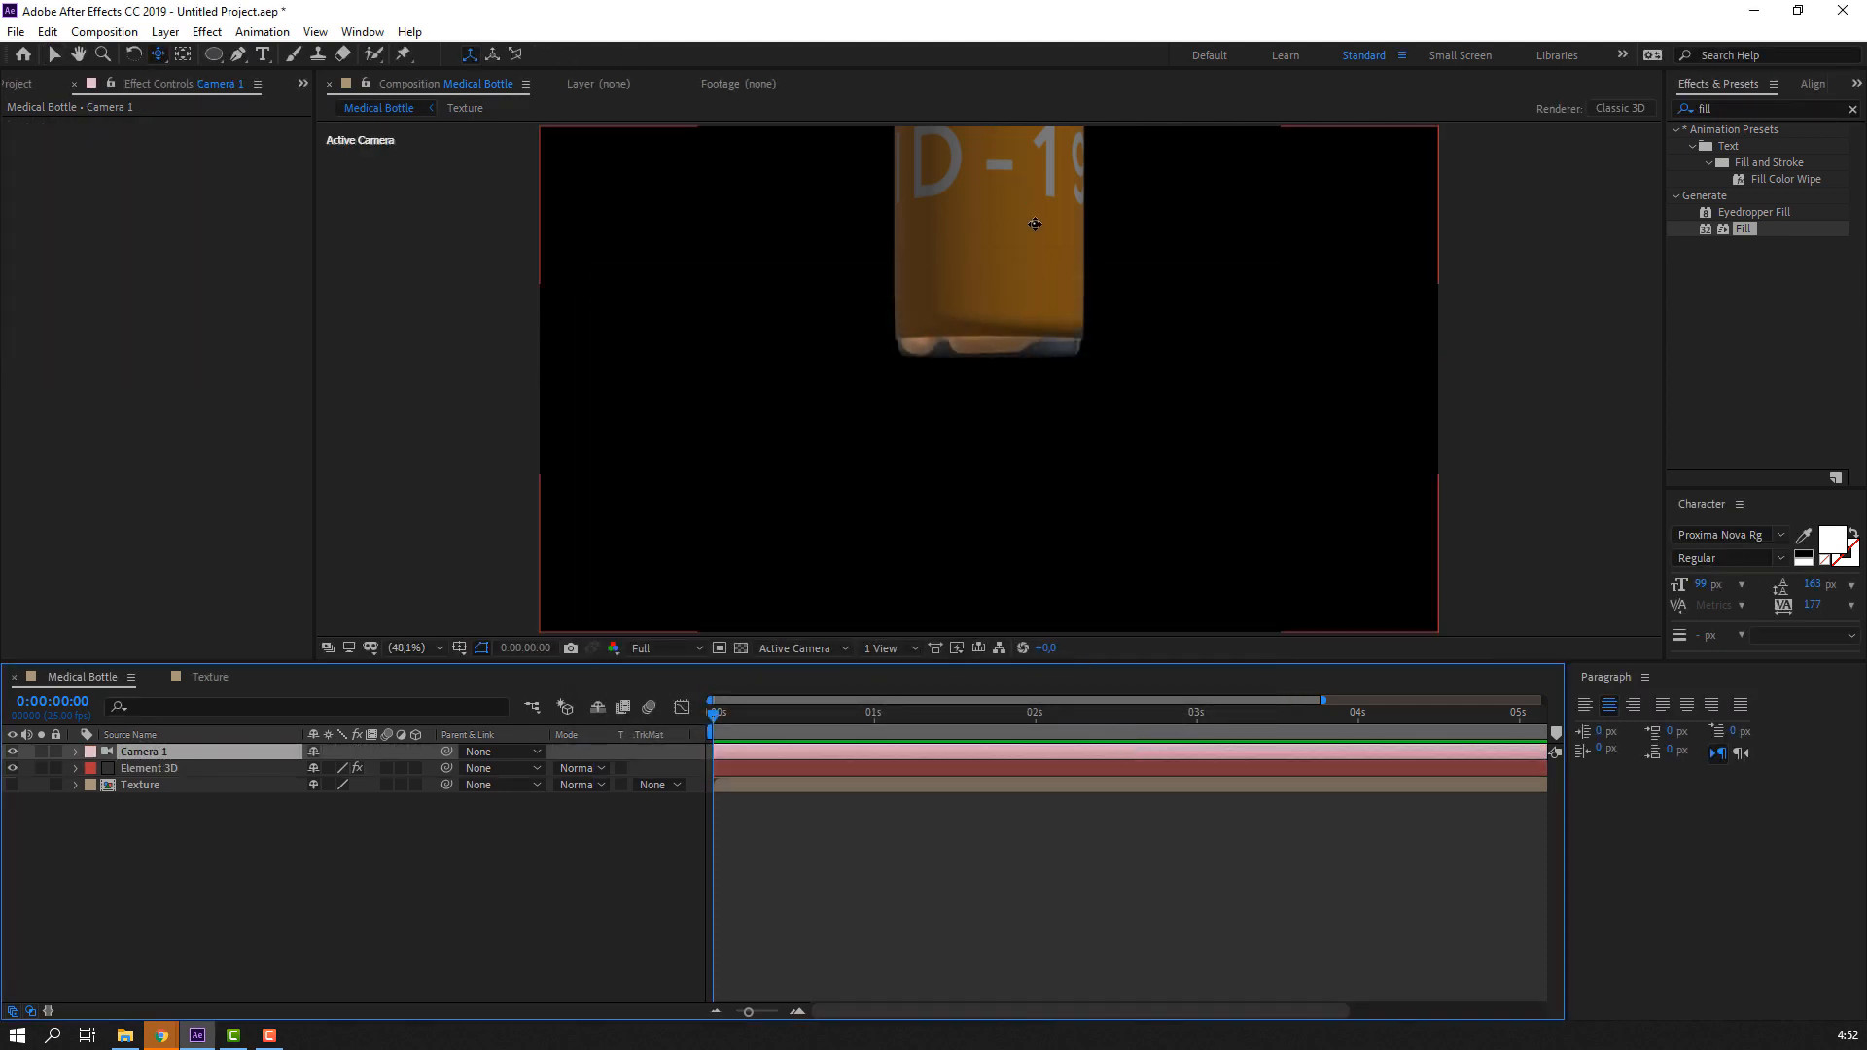
left_click_drag(1034, 223, 1024, 334)
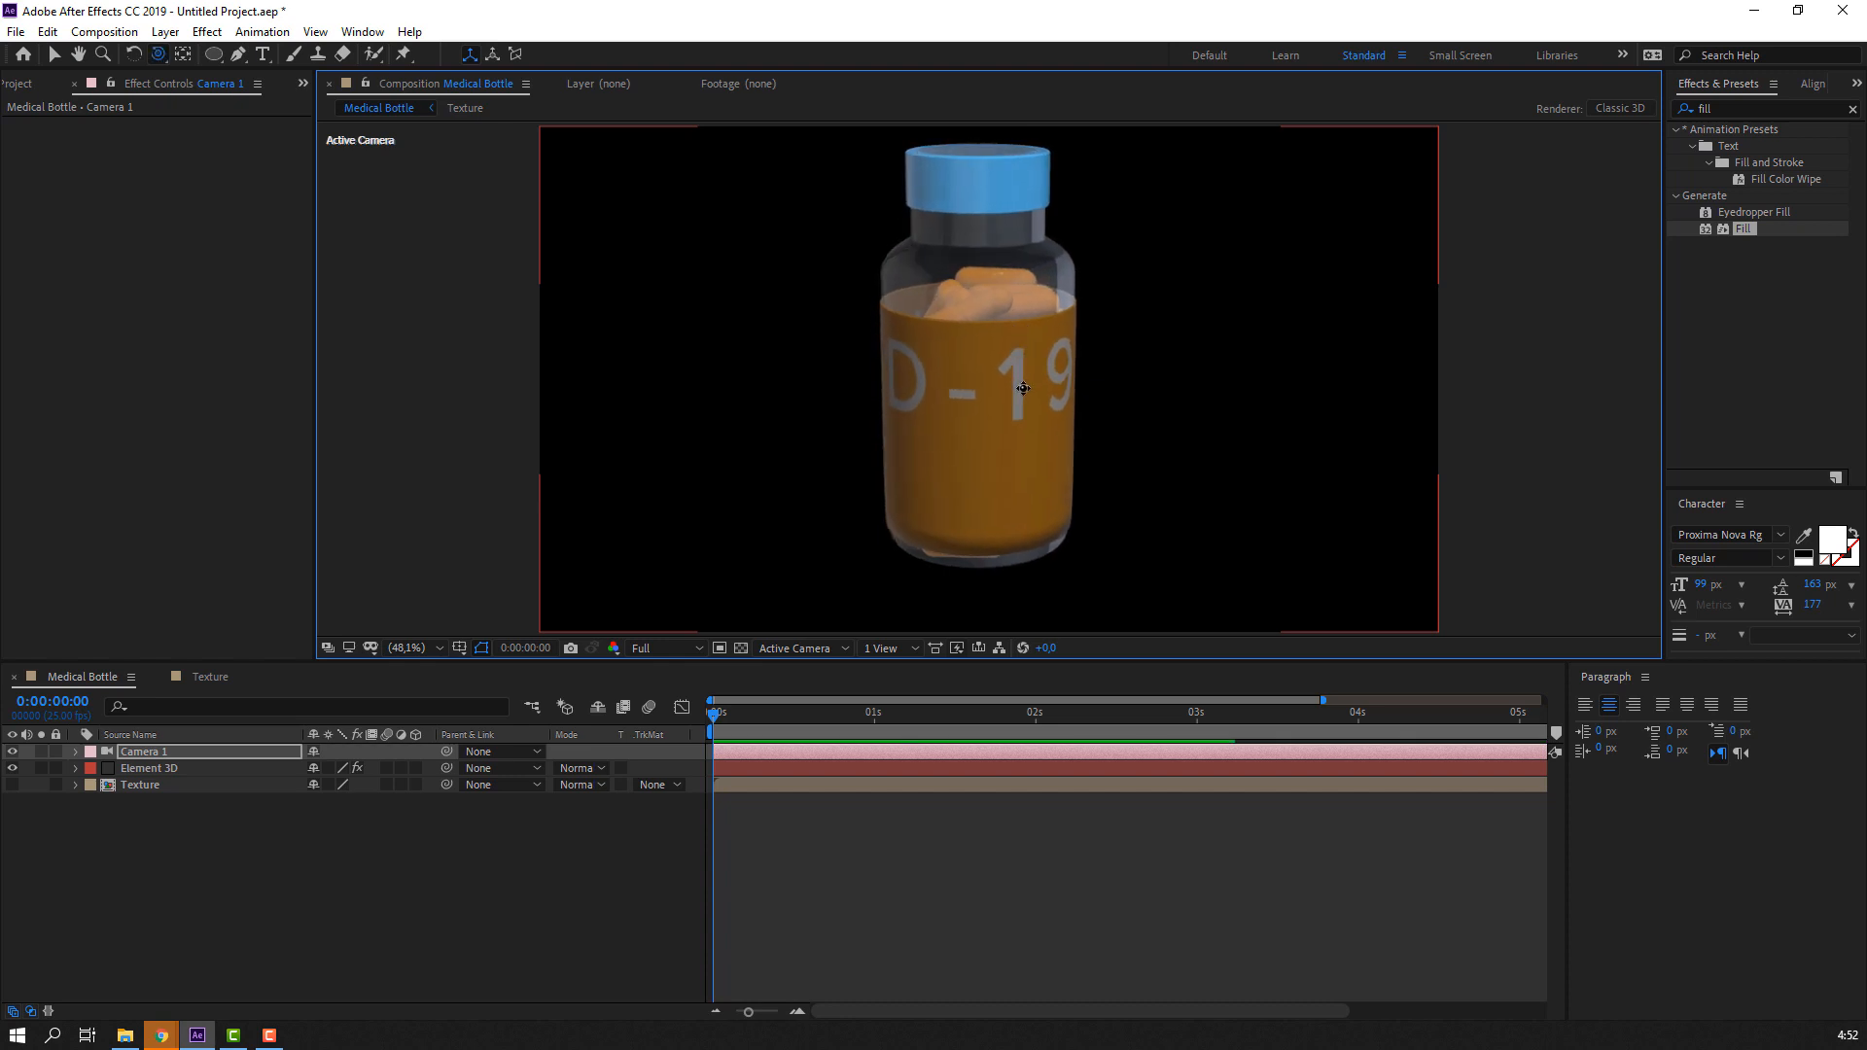
left_click_drag(1041, 433, 1153, 190)
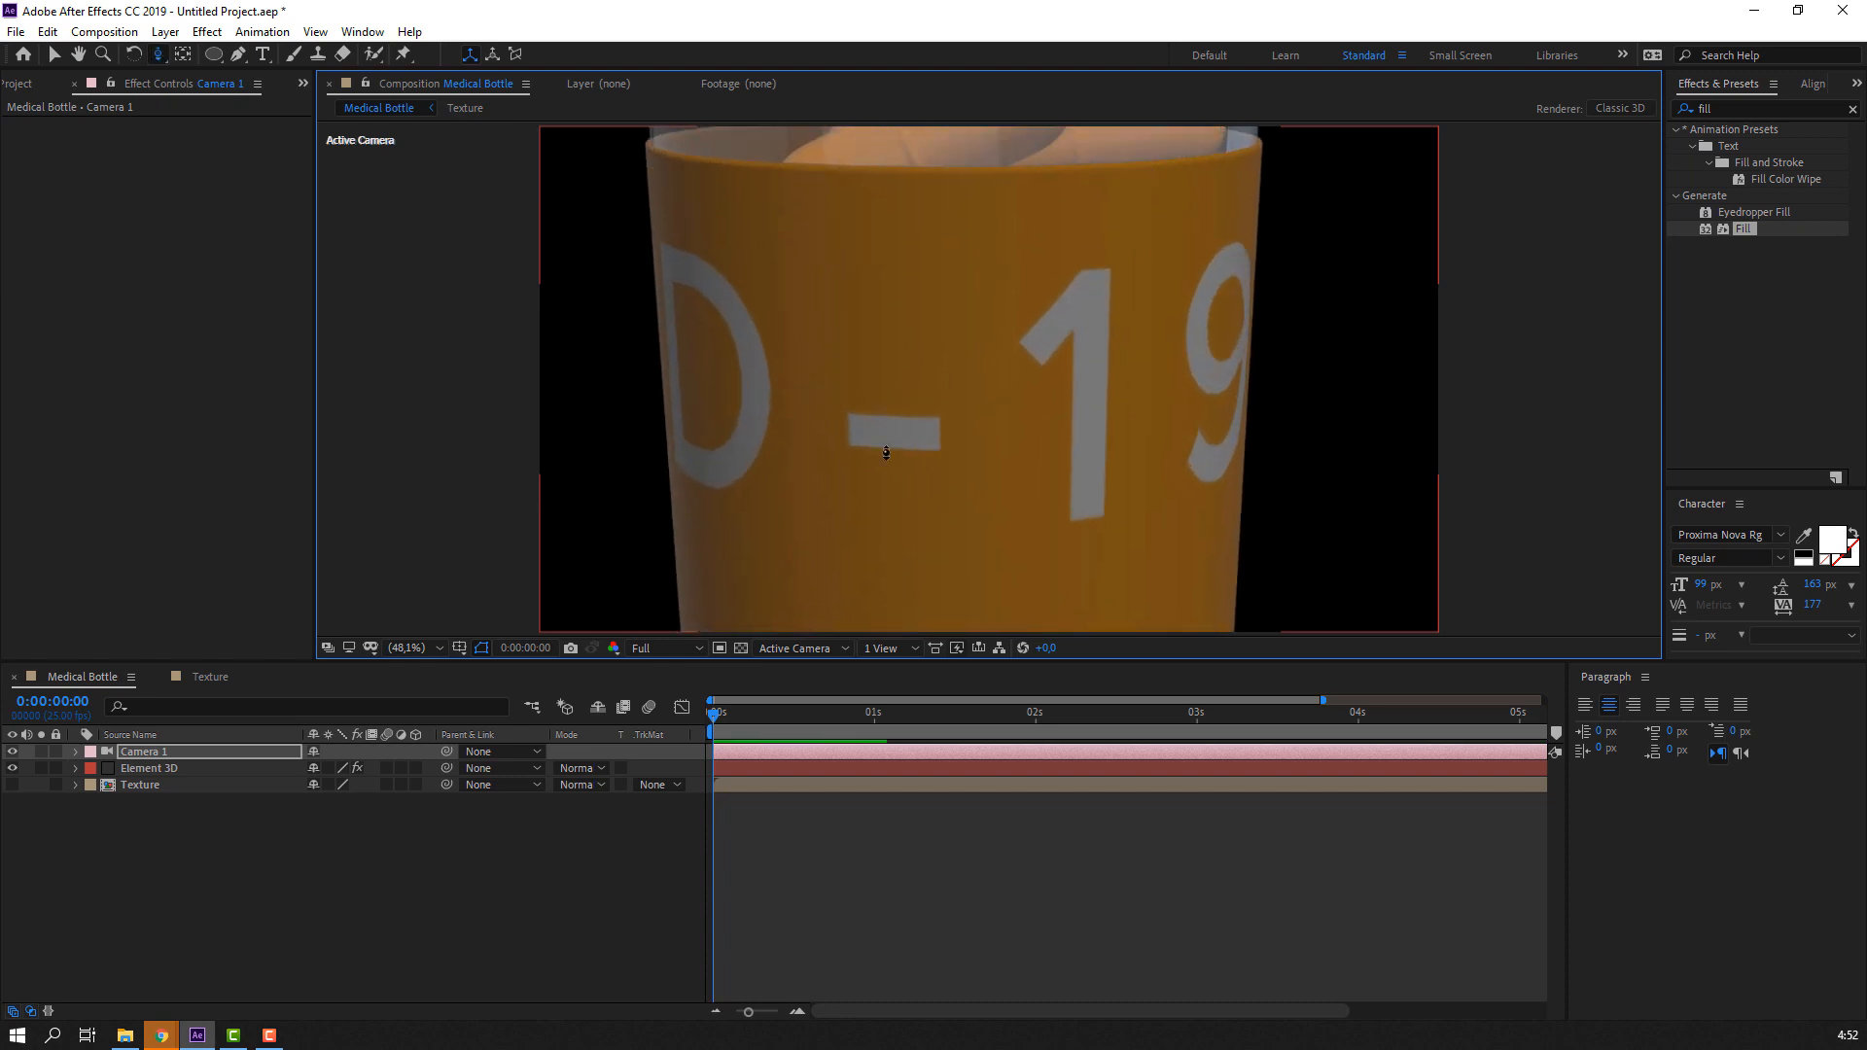
key("v")
Open the Texture composition, set its width to 1500 px and increase its height
double_click(139, 785)
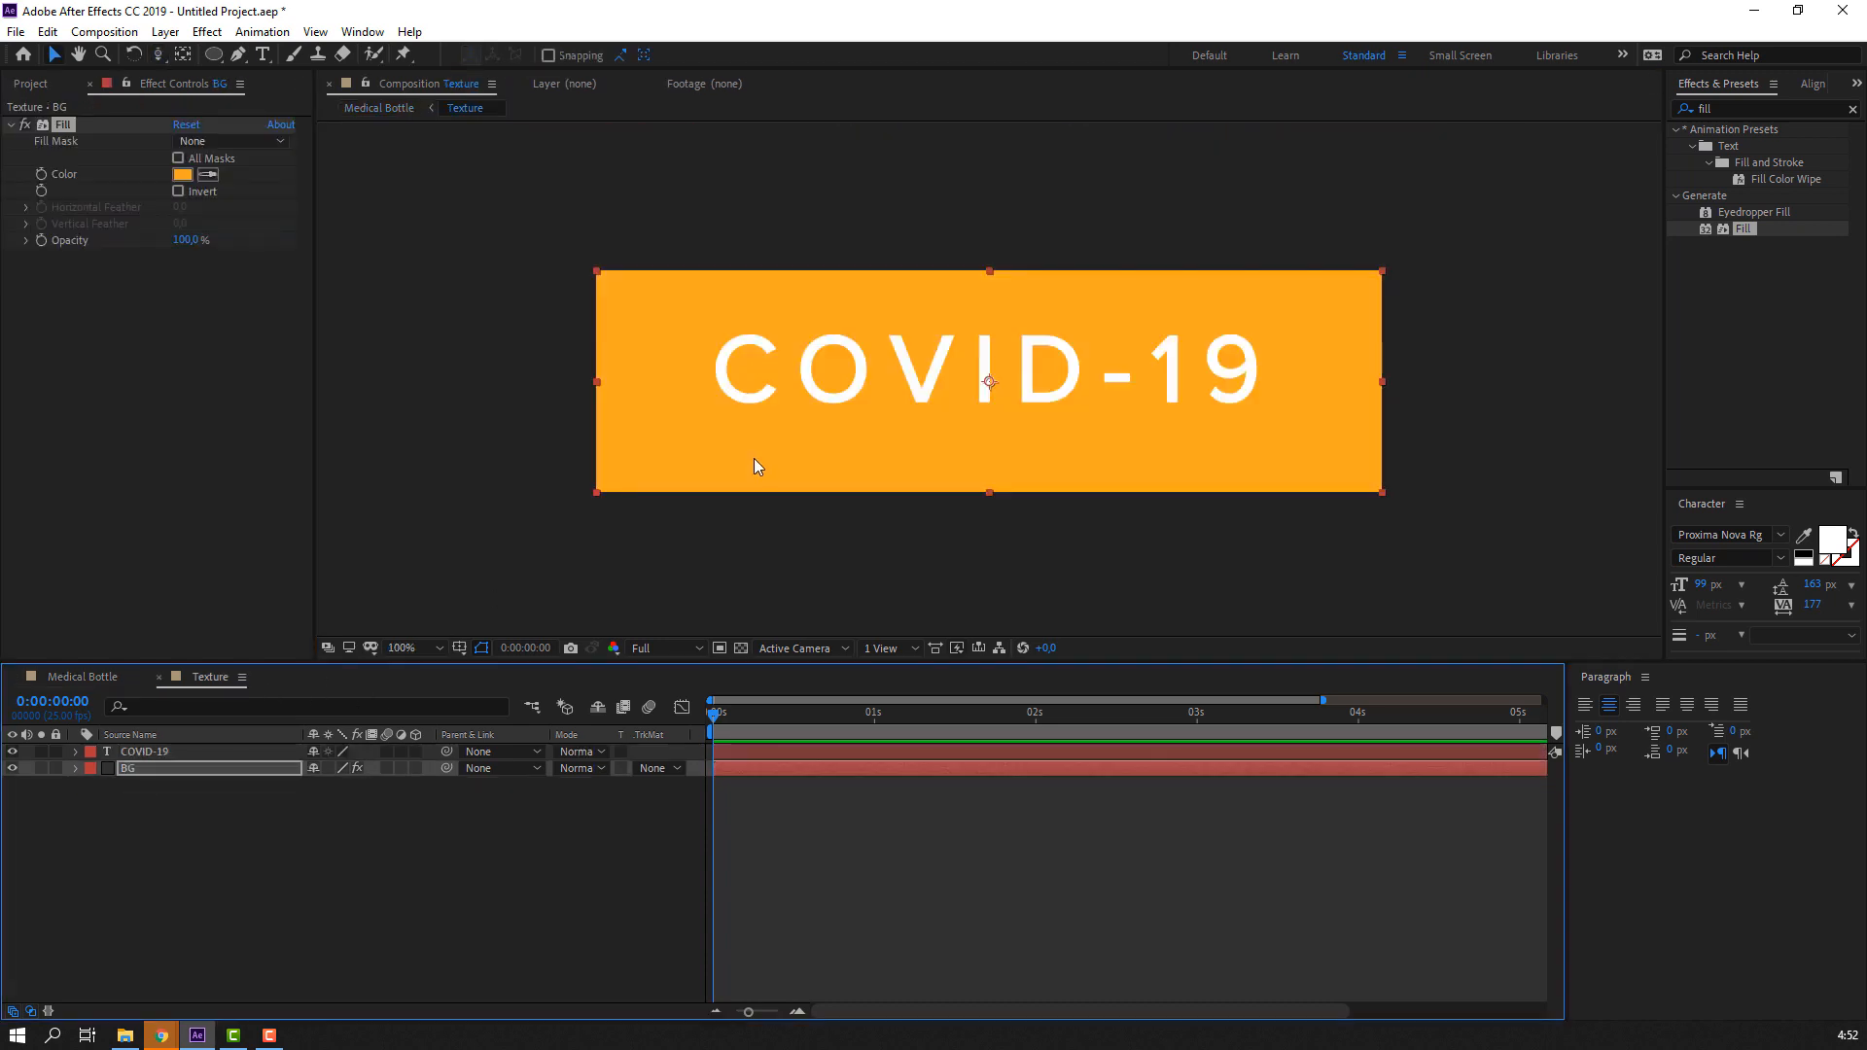
key("comma")
key("comma")
right_click(402, 844)
left_click(506, 655)
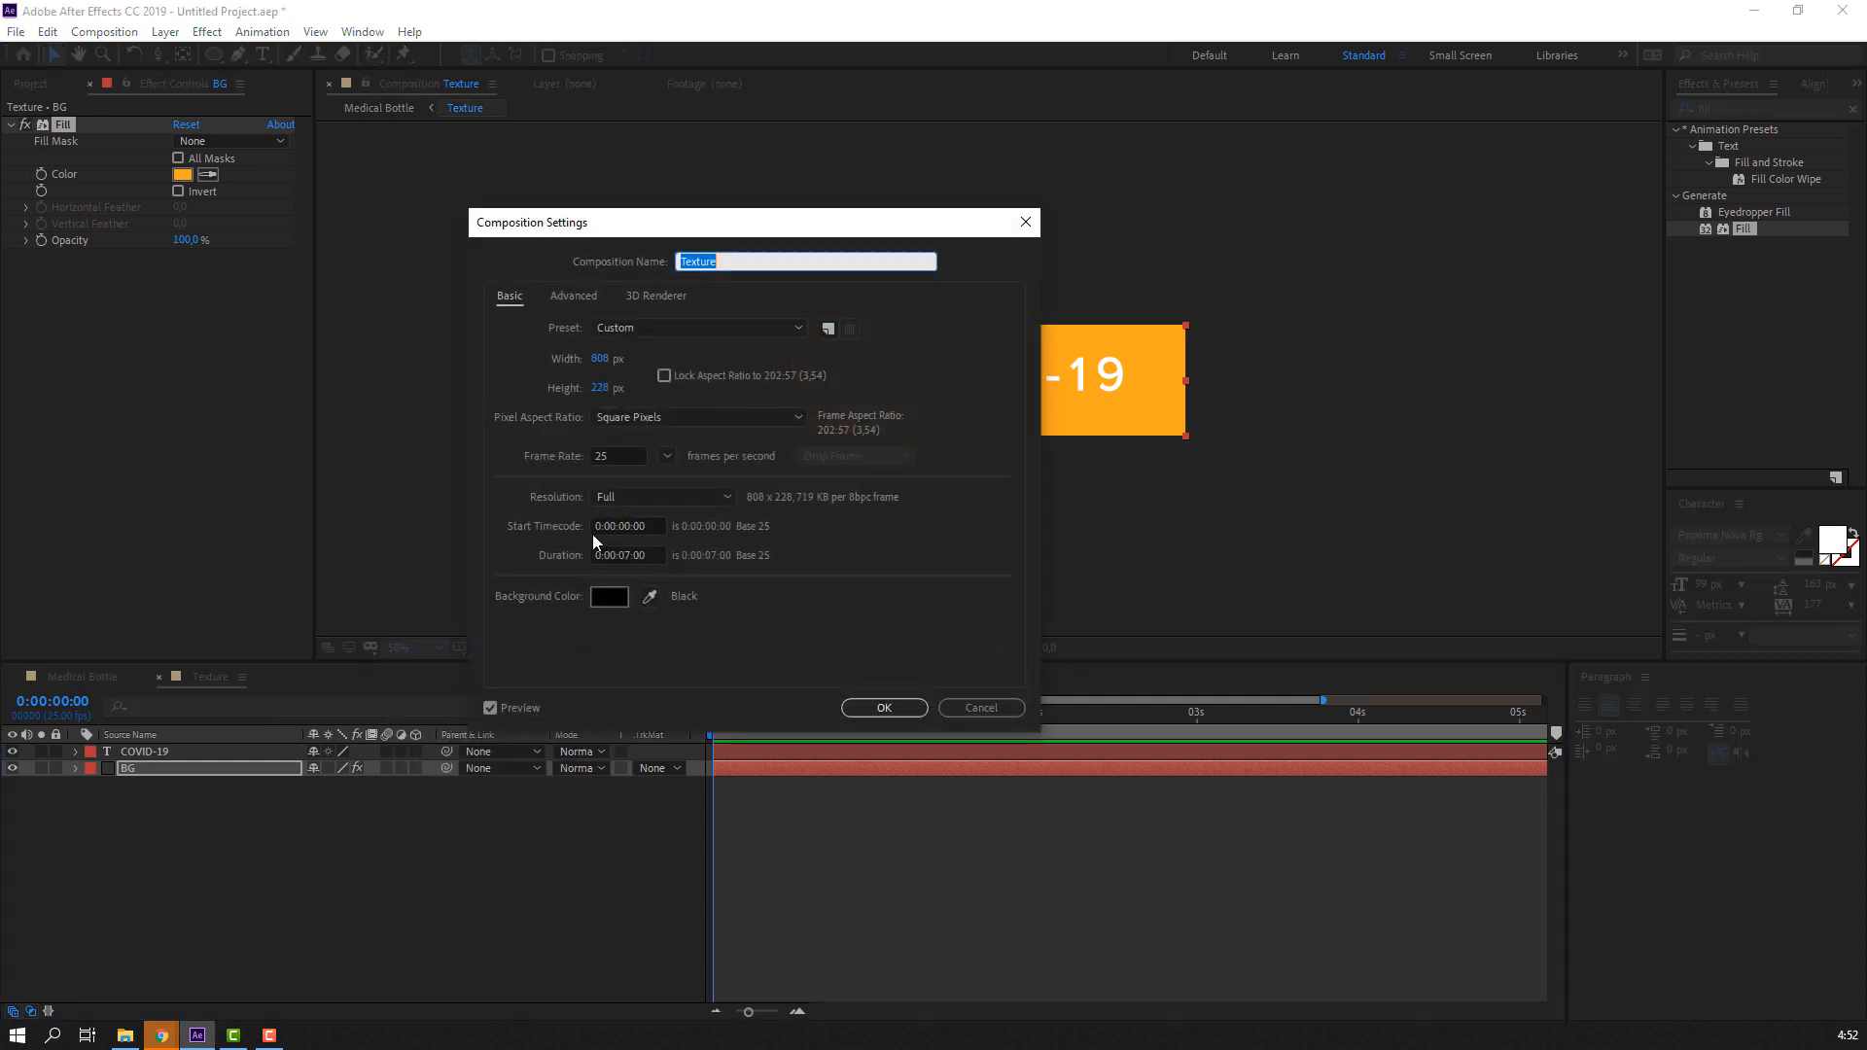
left_click(601, 359)
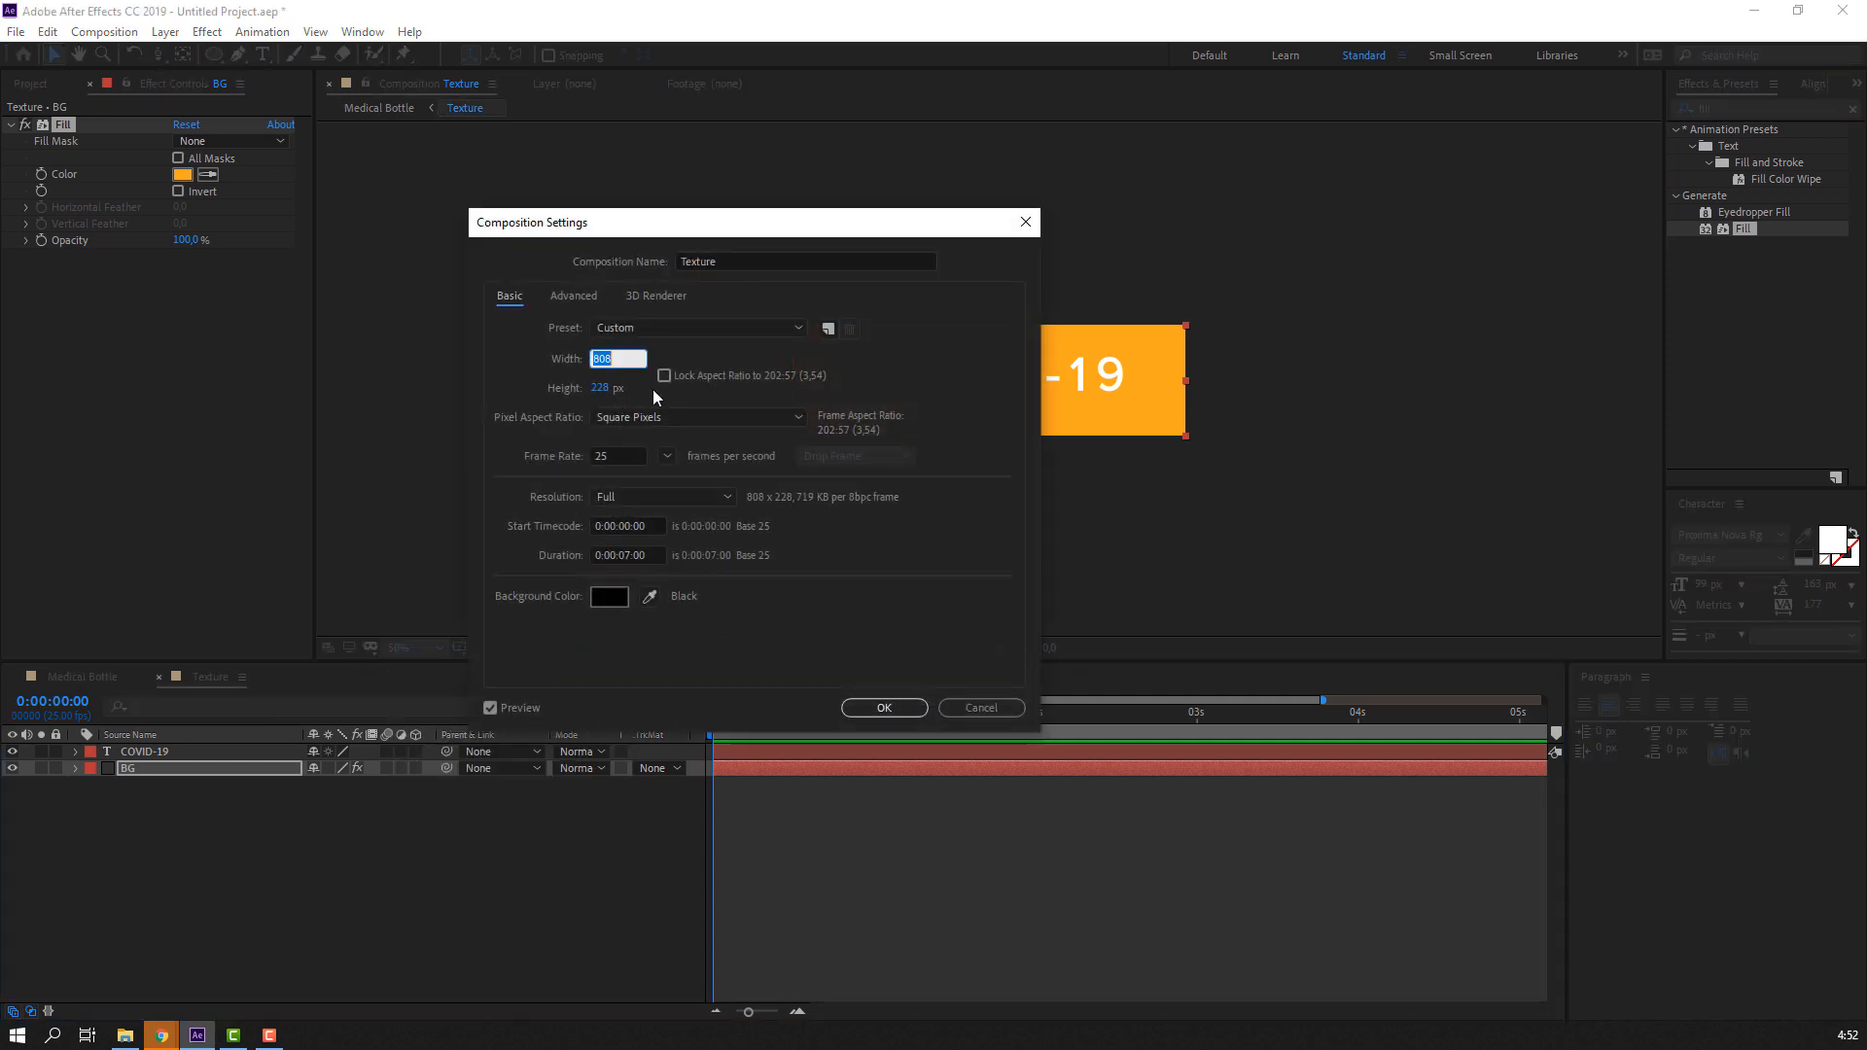
type("1500")
key("Tab")
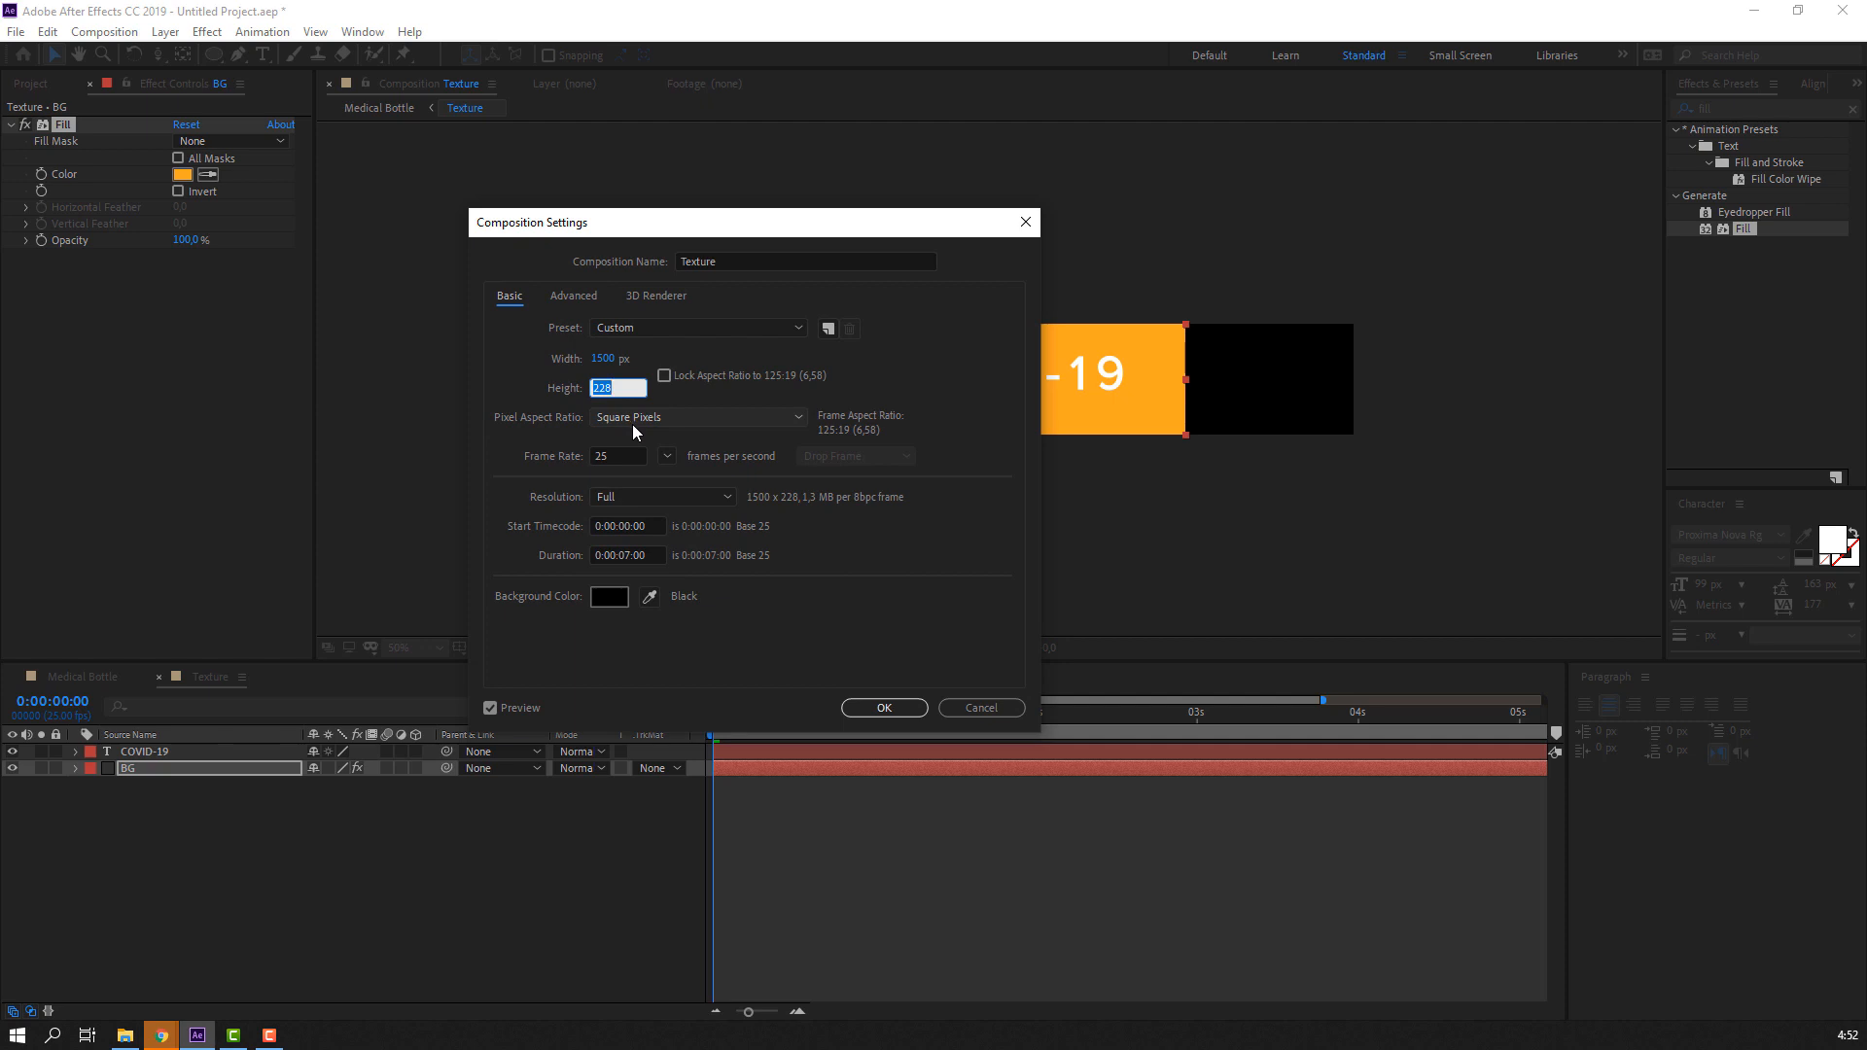
key("Return")
Delete the BG solid from the Texture composition
left_click(143, 782)
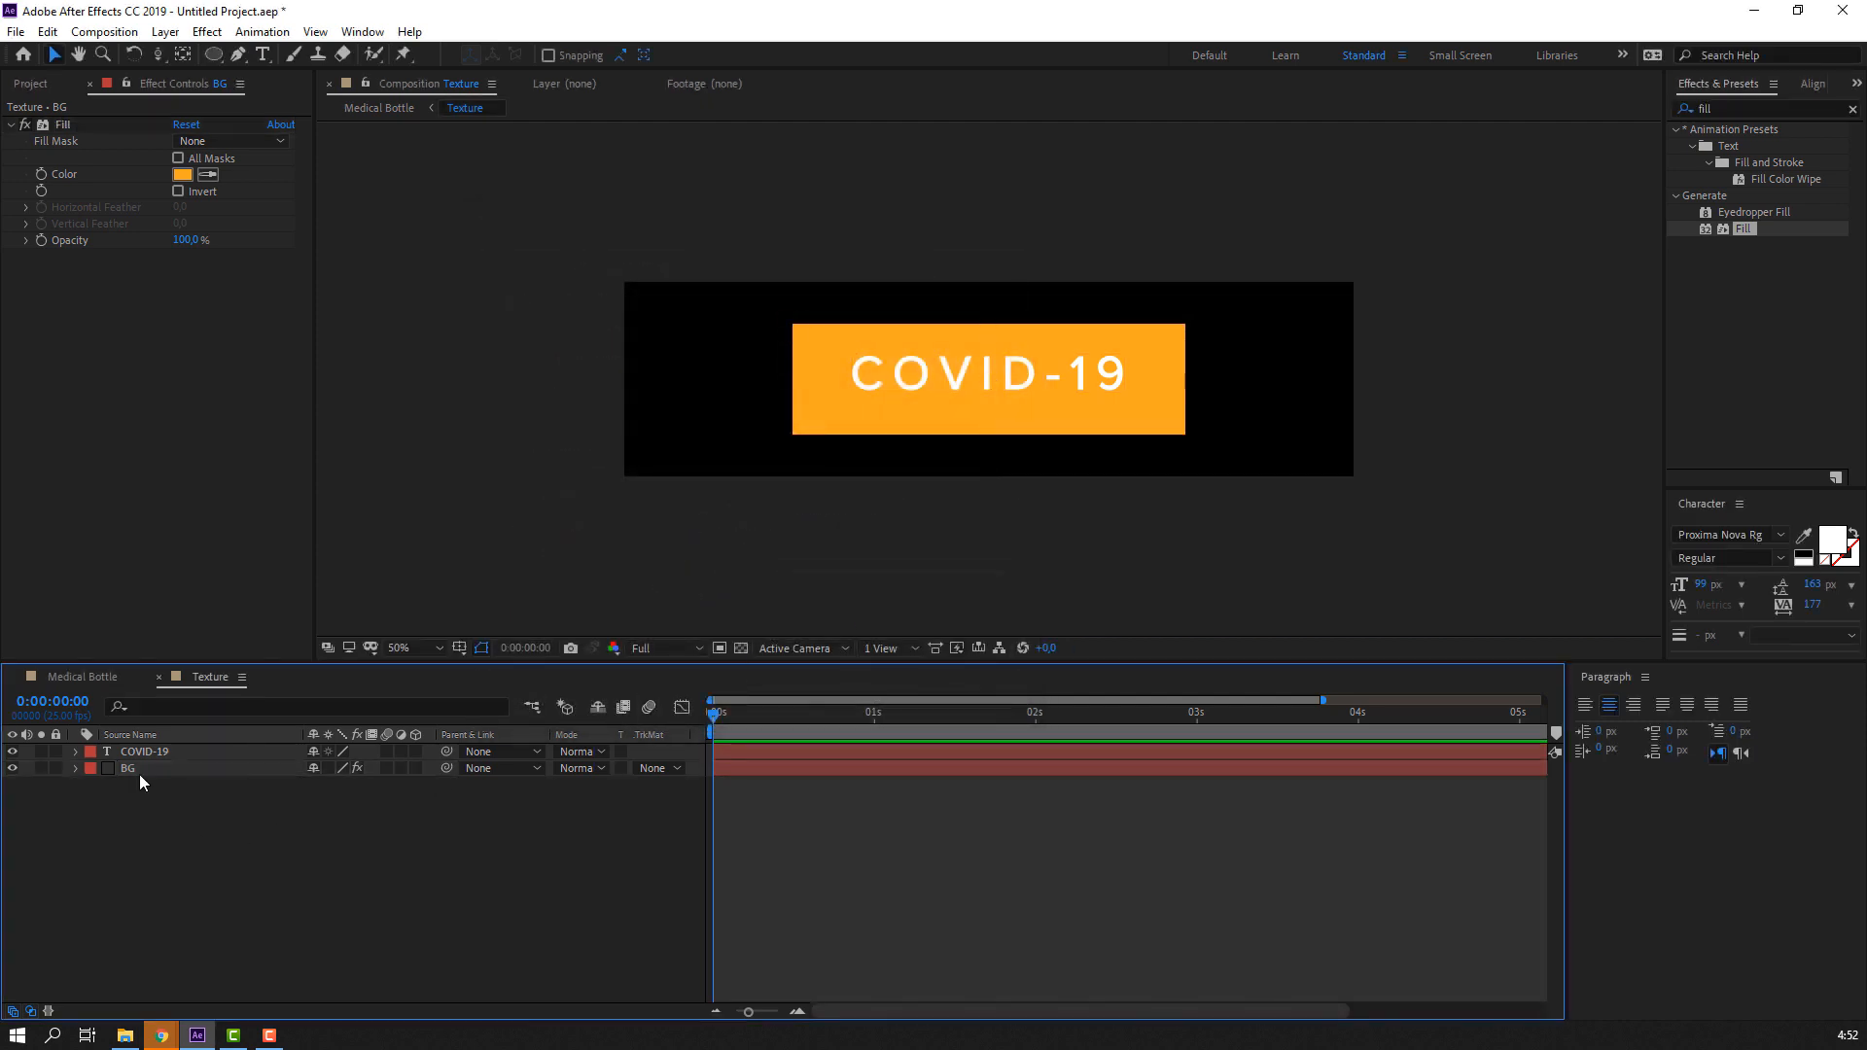
left_click(144, 774)
key("Delete")
Reduce the COVID-19 text layer's font size to 42 px
left_click(191, 754)
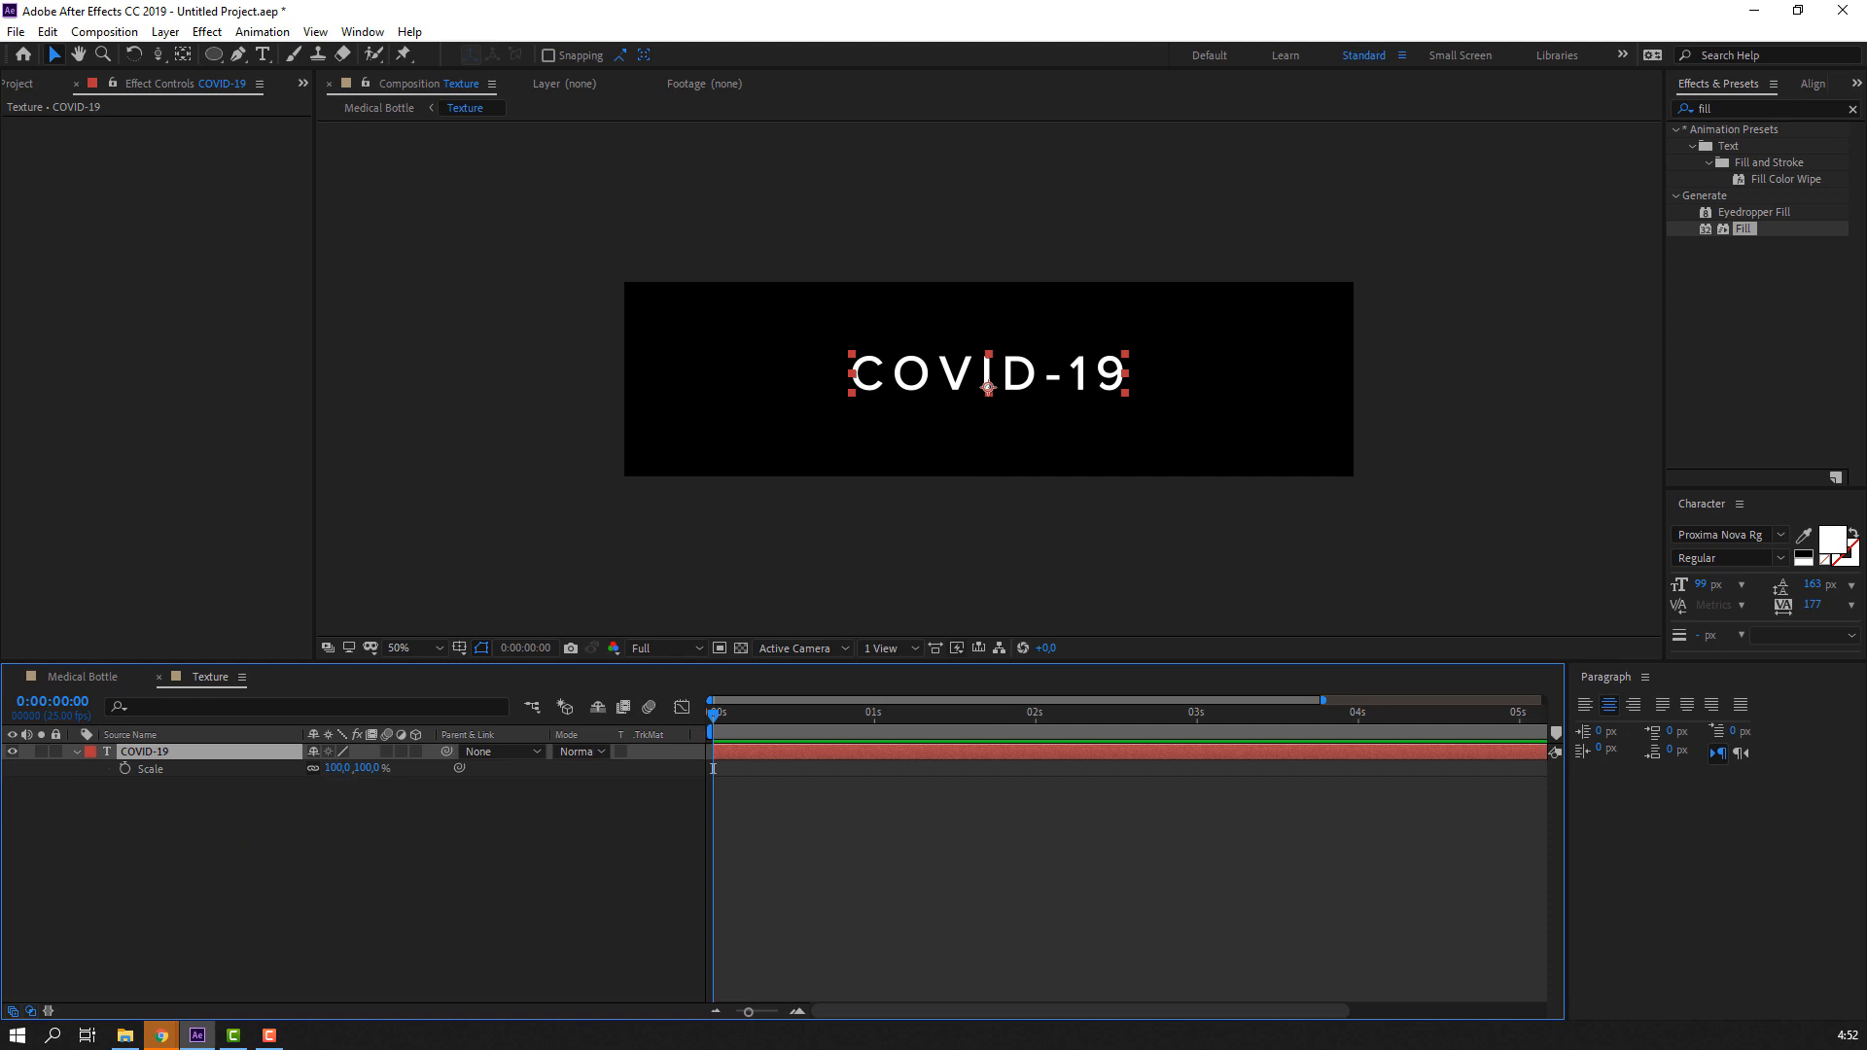
left_click_drag(1701, 584, 1653, 589)
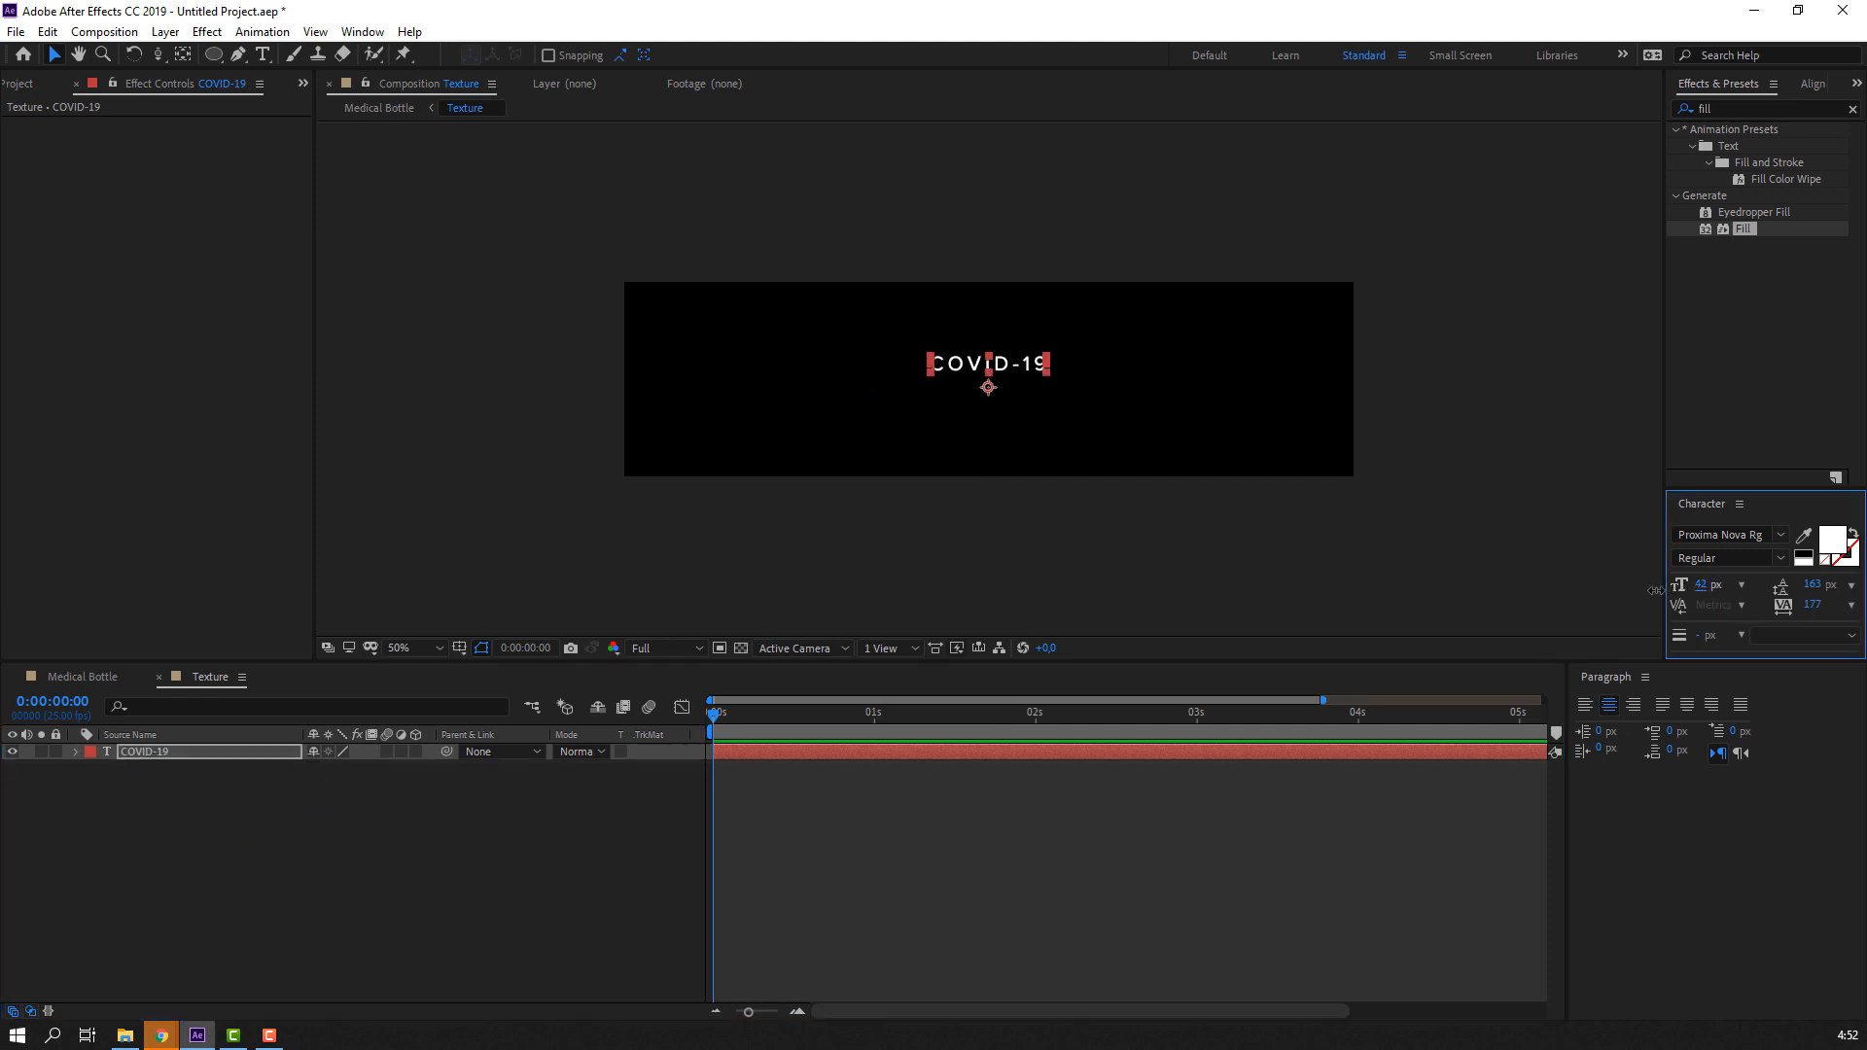
left_click(537, 801)
Reopen Element's Scene Setup from Medical Bottle and set the model's UV Repeat to 0.82, 1.30 and UV Offset to 0.05, -0.25
left_click(83, 677)
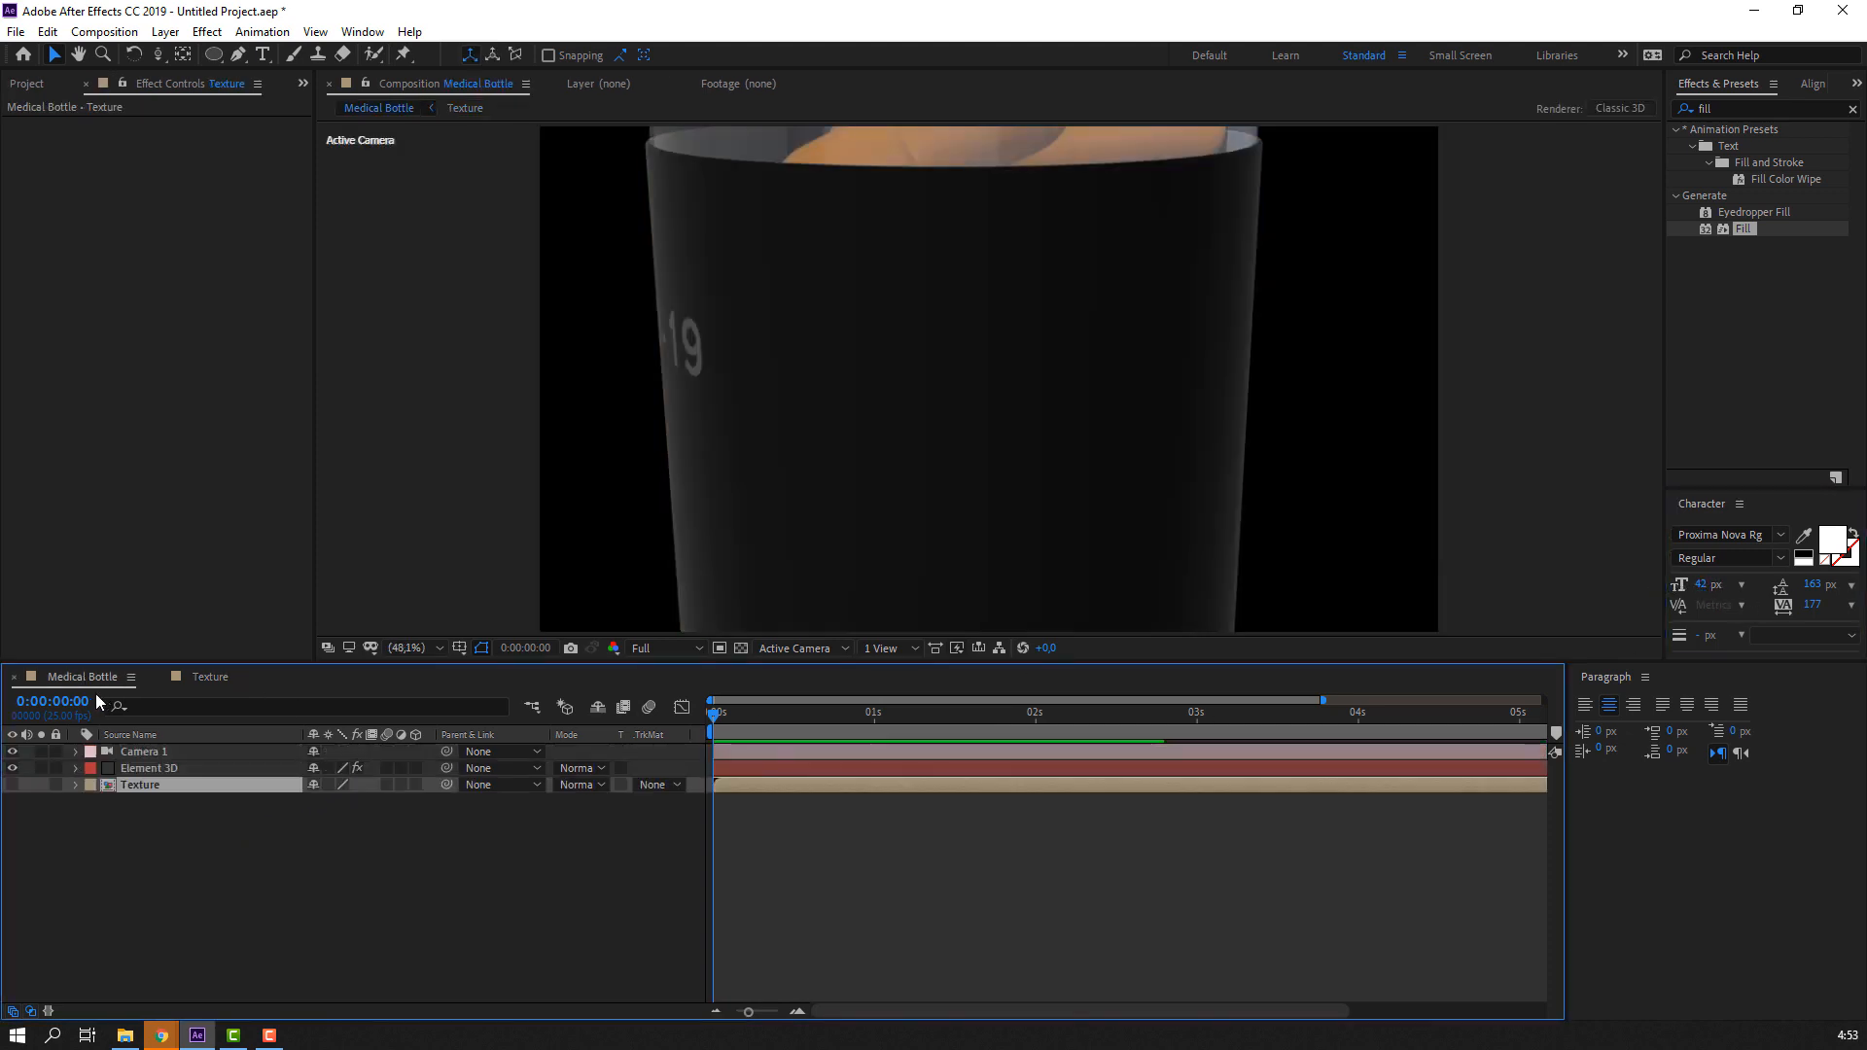
left_click(153, 769)
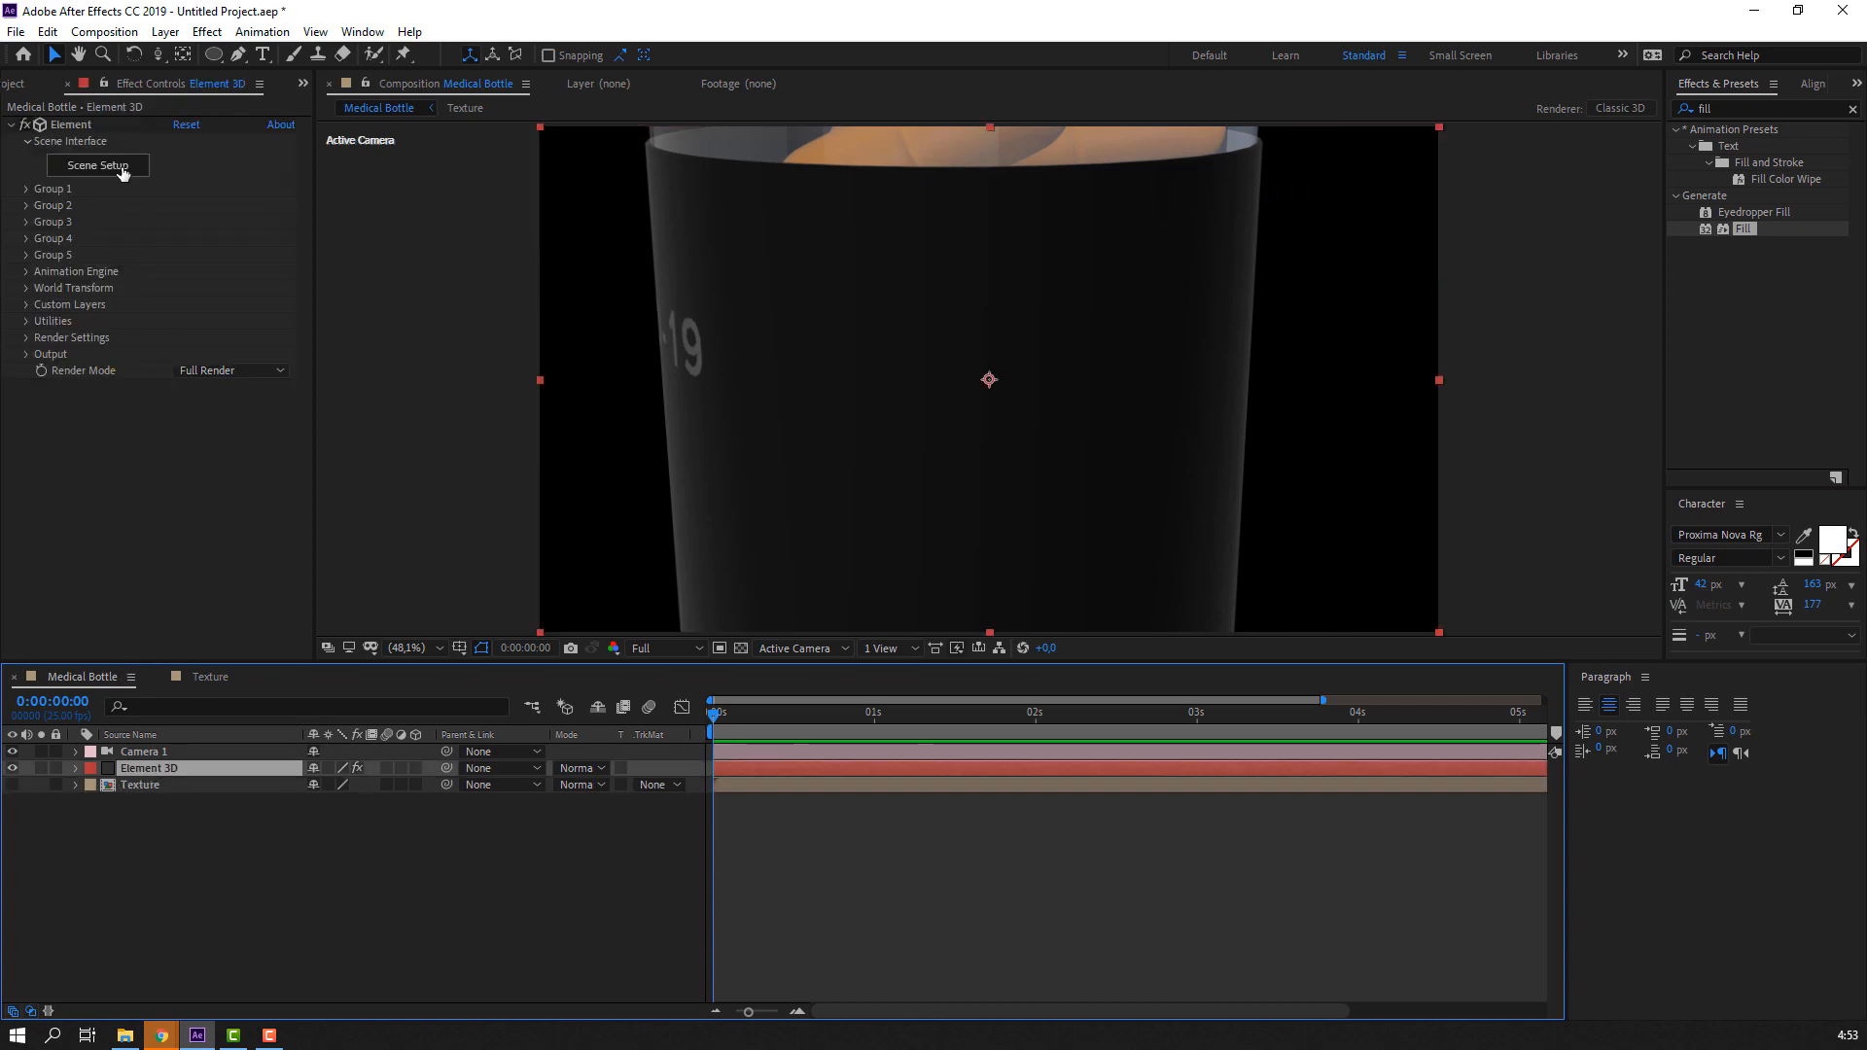
left_click(122, 167)
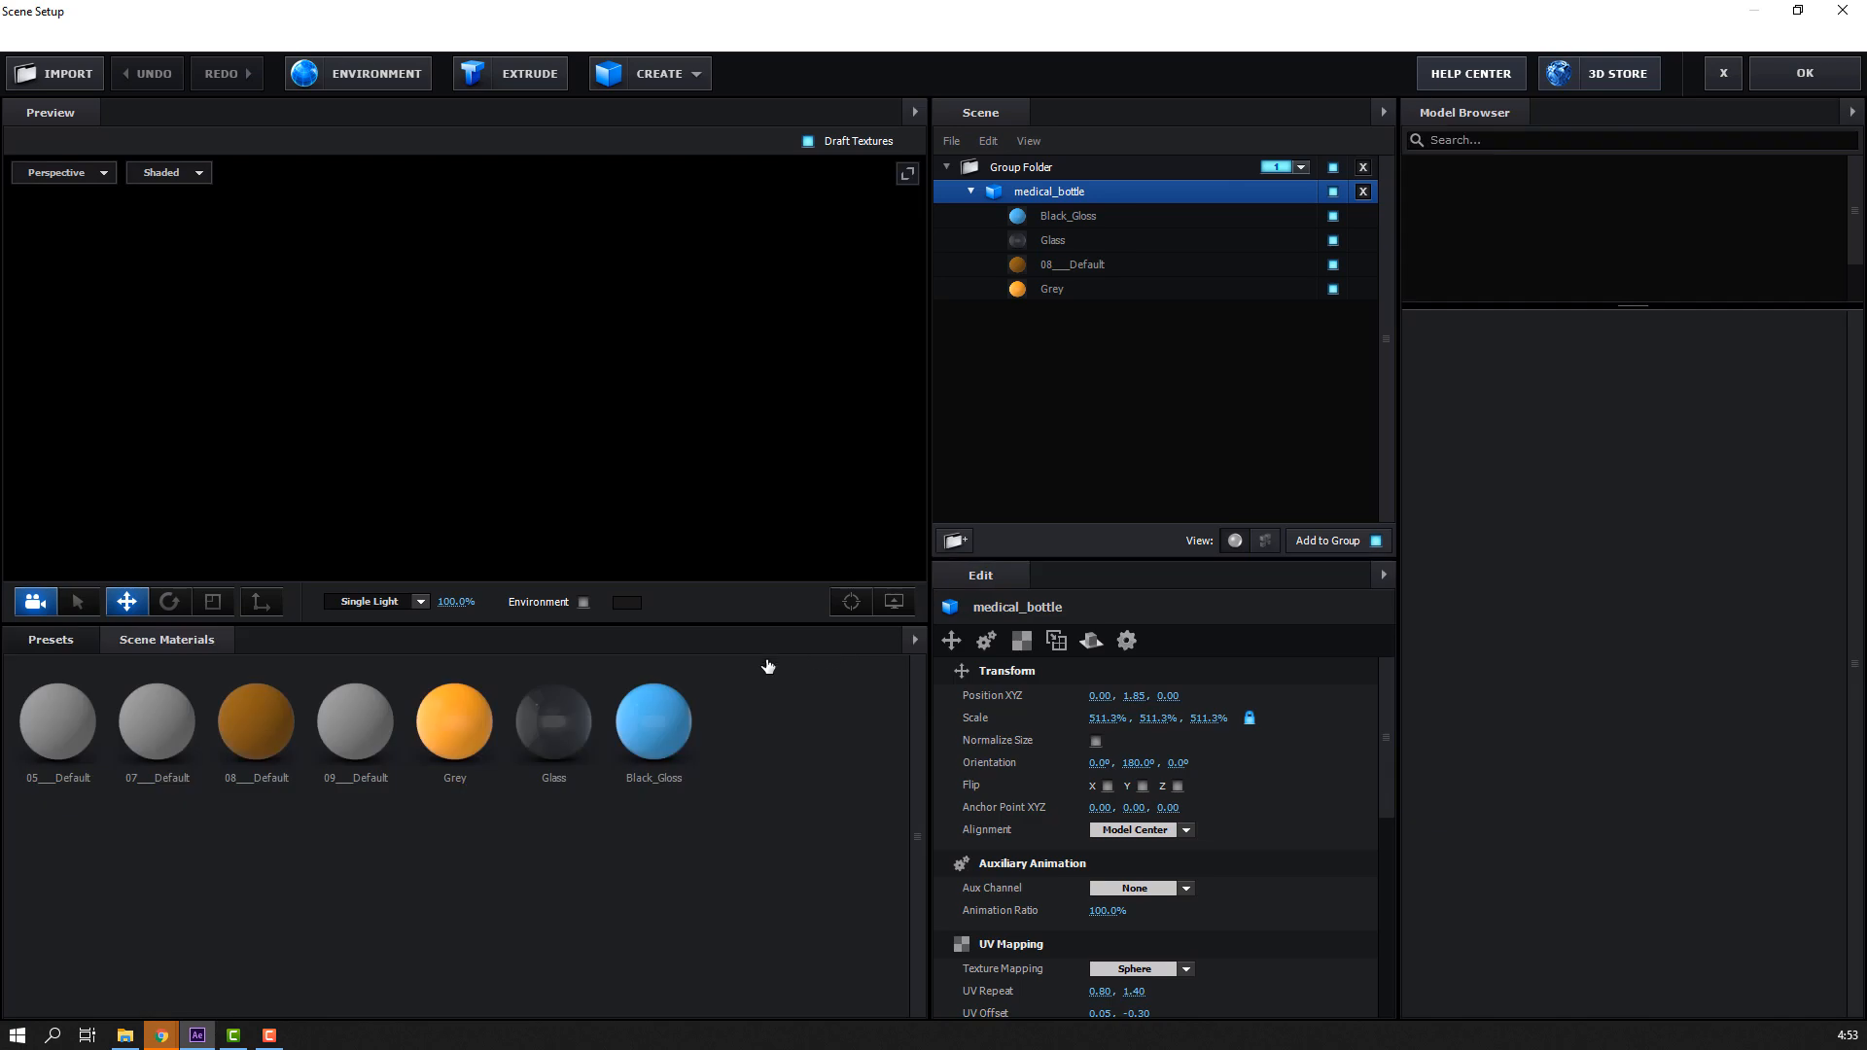
left_click_drag(520, 541, 521, 591)
left_click_drag(1140, 718, 1082, 718)
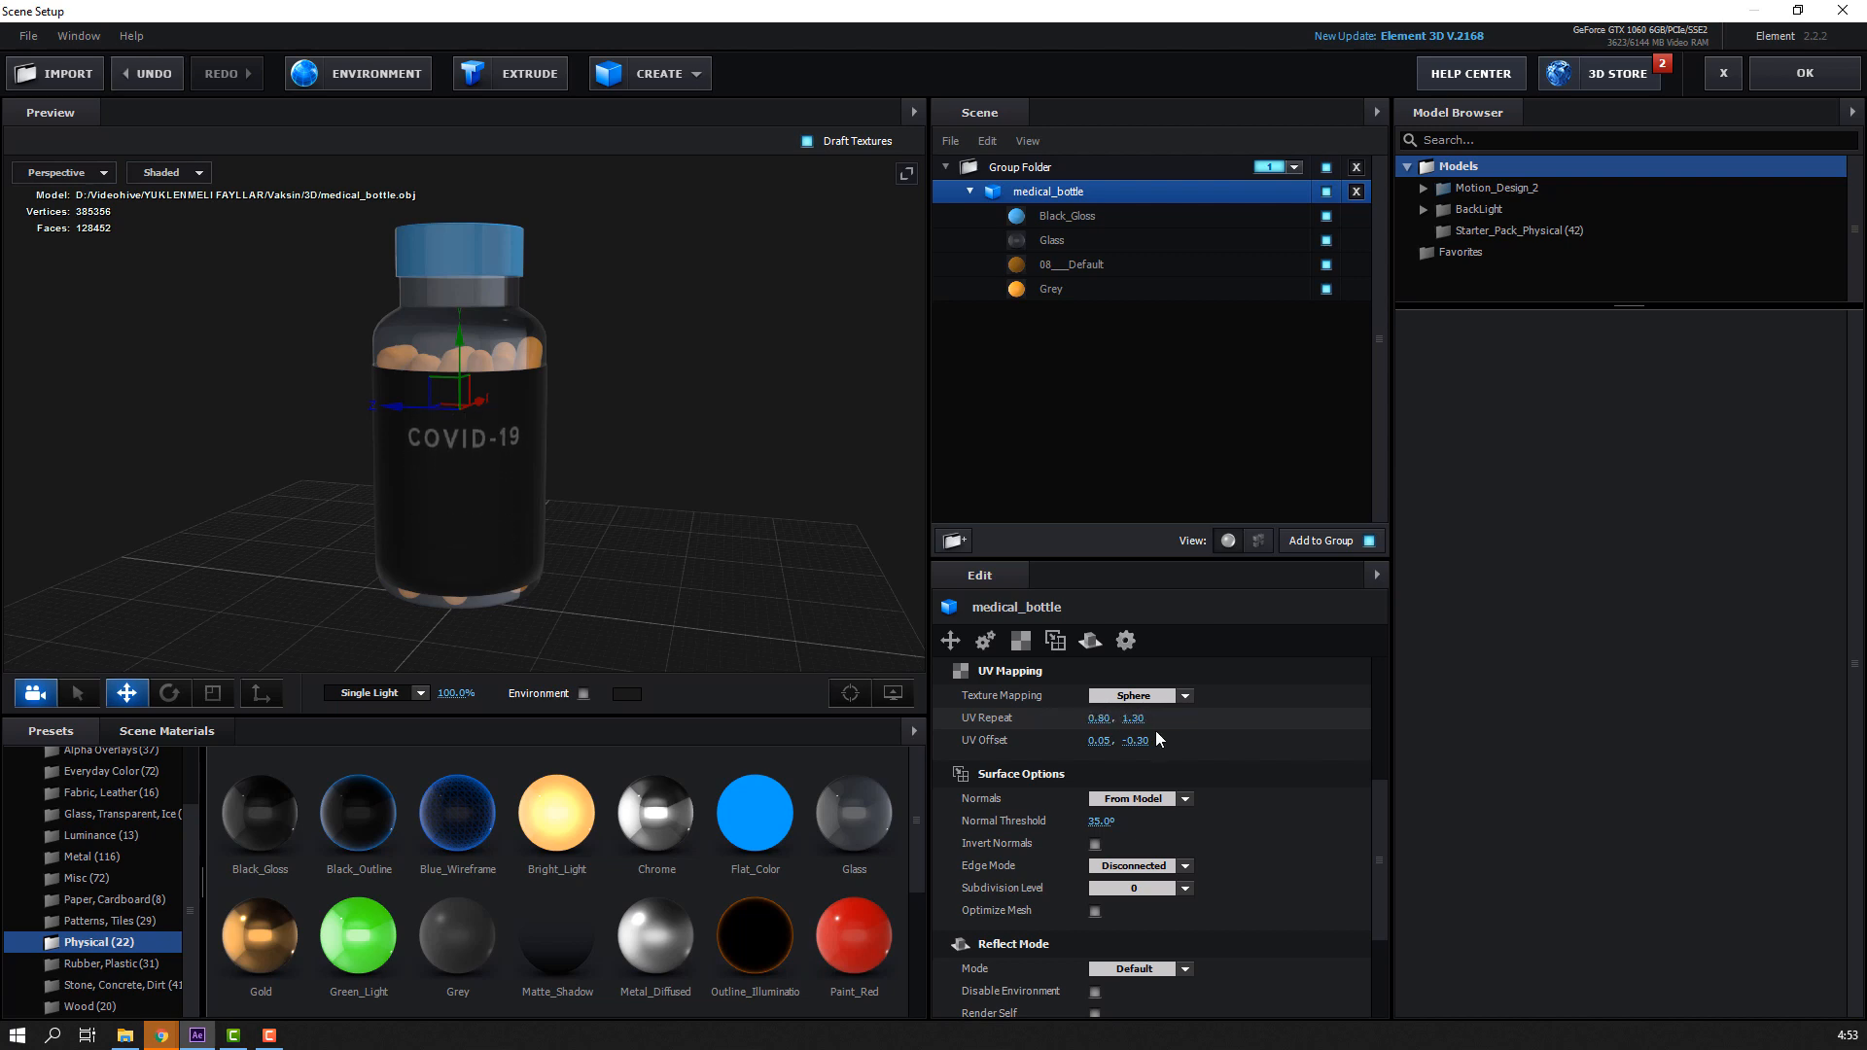
left_click_drag(1111, 742, 1131, 741)
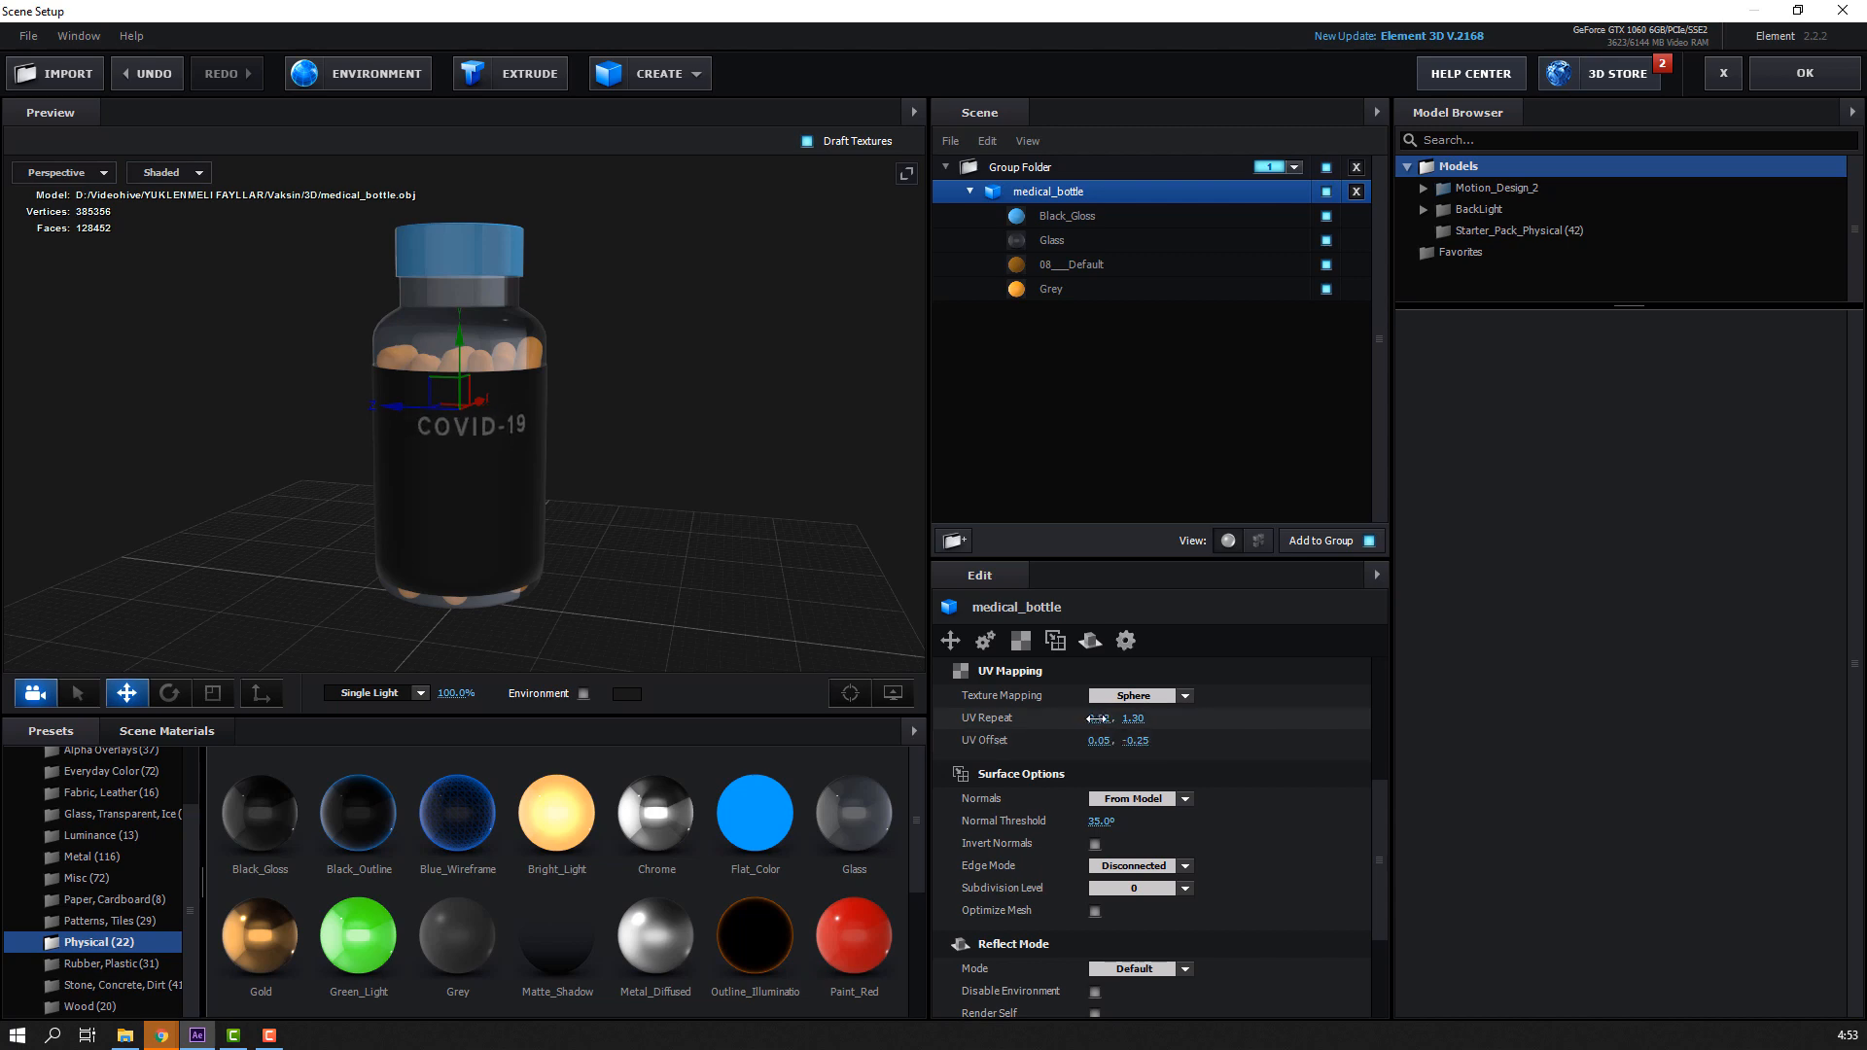
Turn off Draft Textures, check the COVID-19 lettering on the bottle up close, and apply the scene setup
left_click_drag(914, 669, 557, 586)
scroll(558, 587, "up", 10)
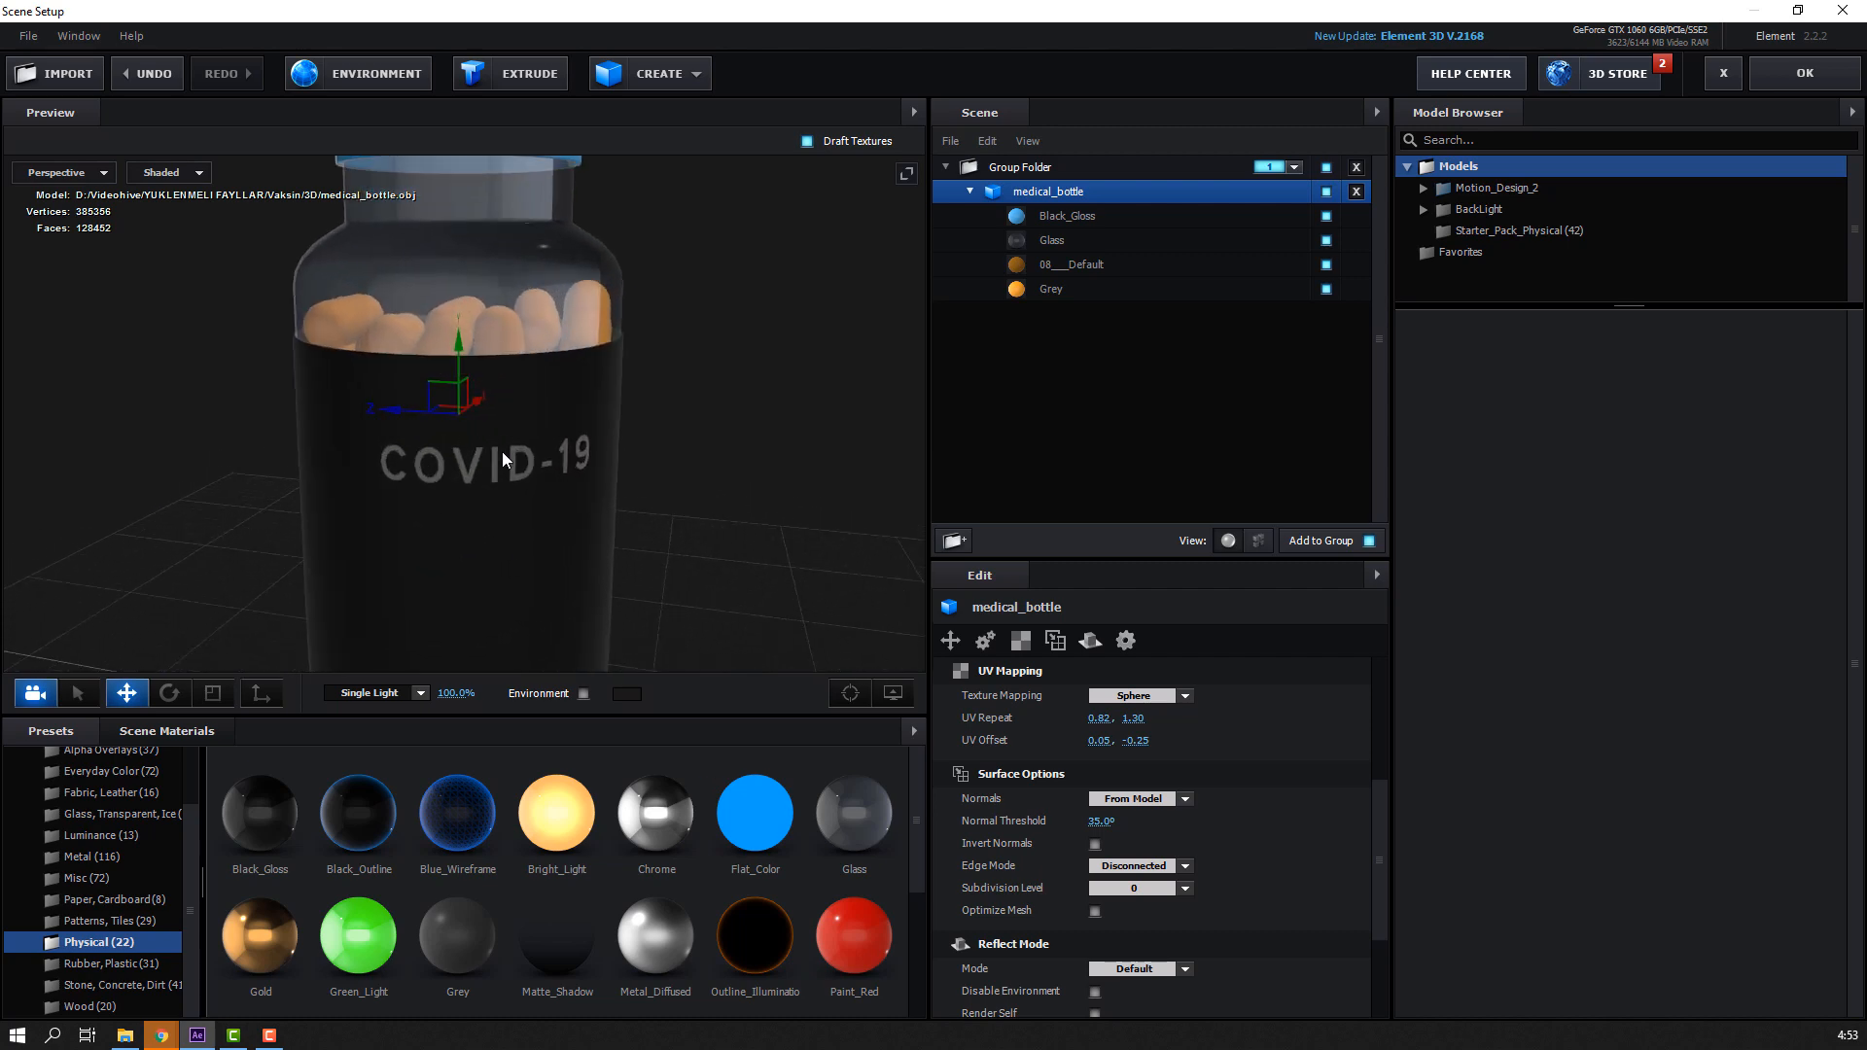
scroll(502, 451, "up", 5)
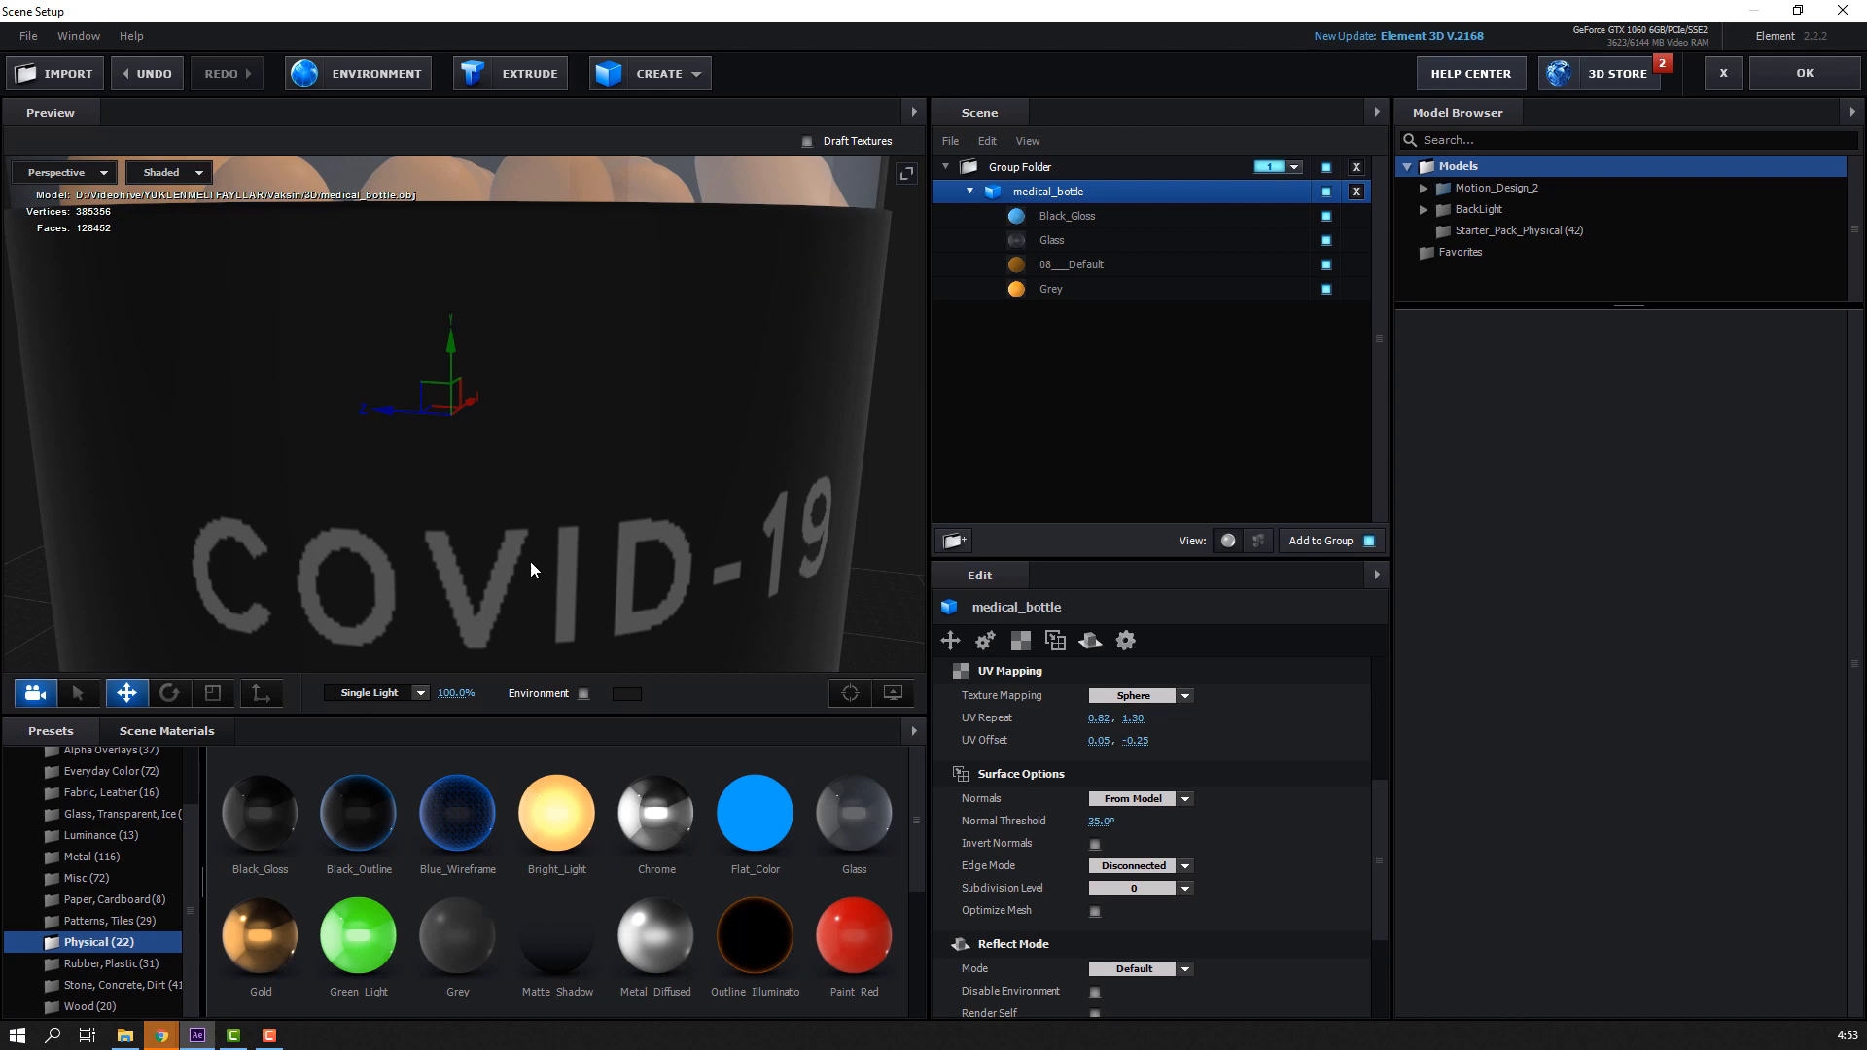
scroll(531, 569, "down", 10)
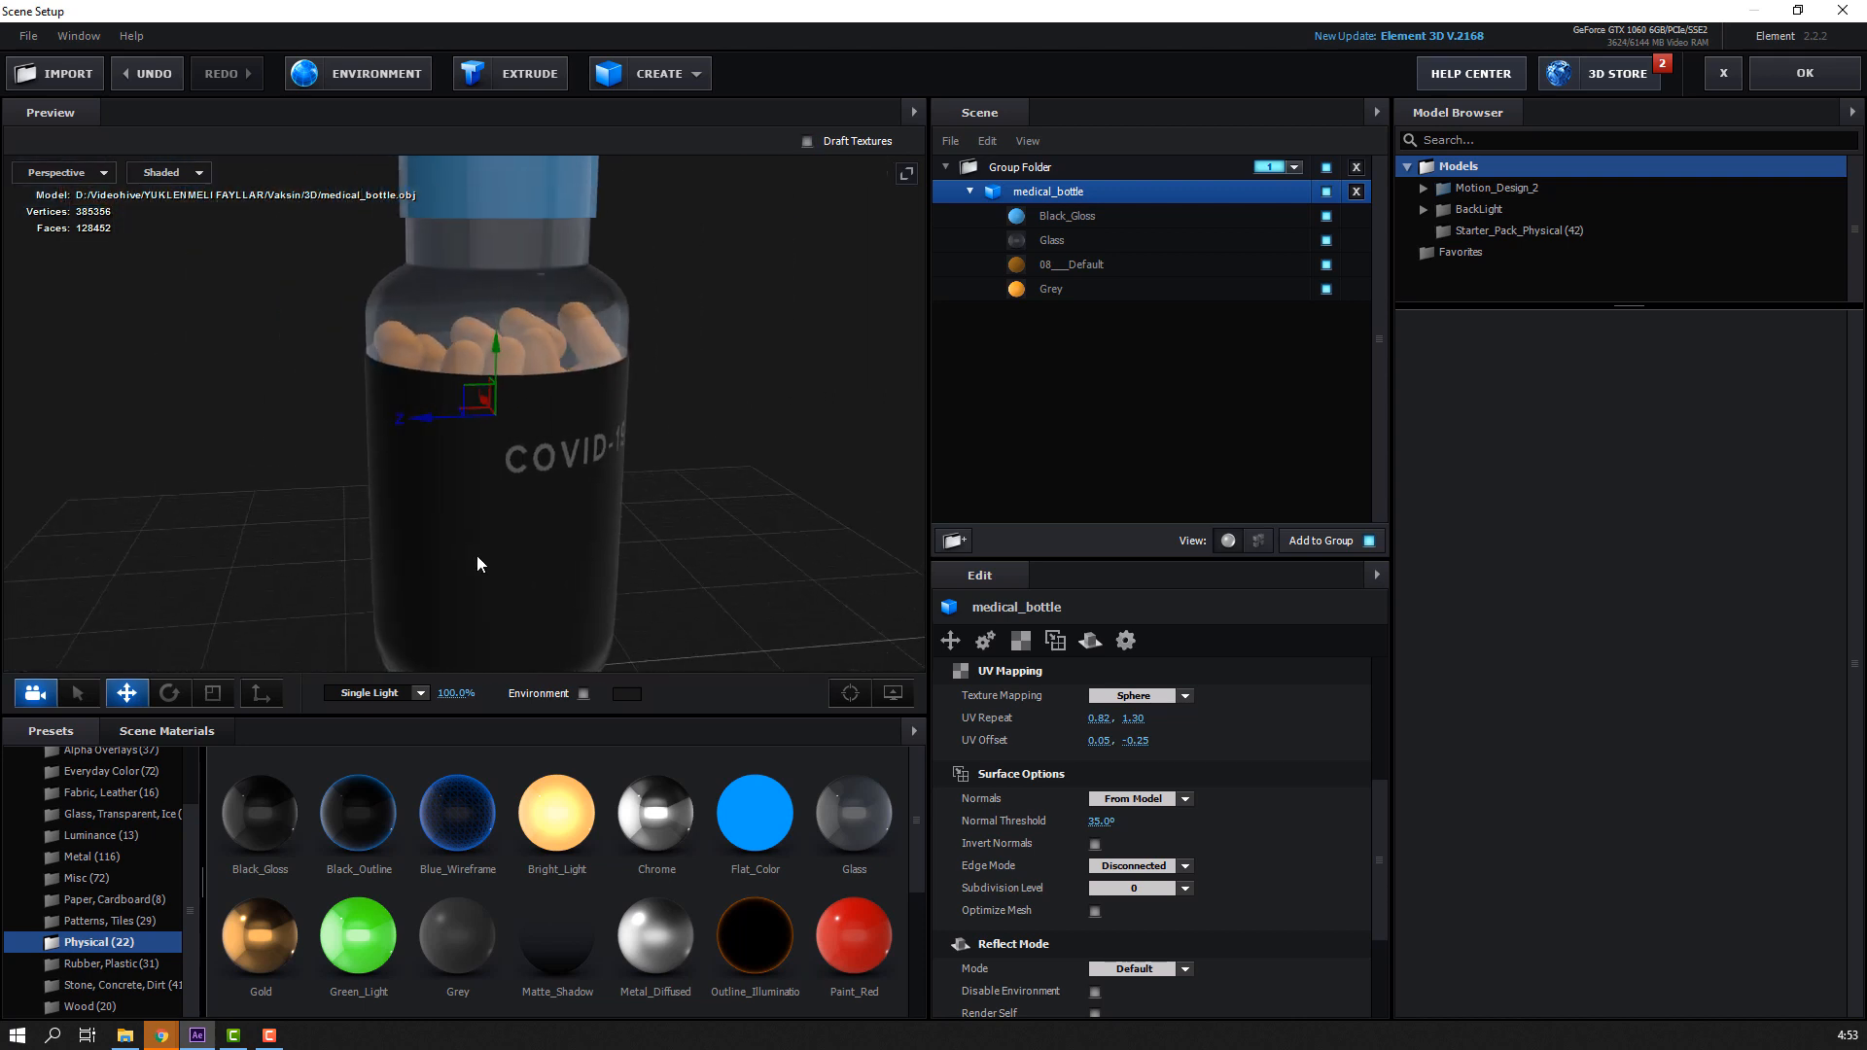
scroll(476, 564, "down", 3)
left_click_drag(599, 563, 441, 545)
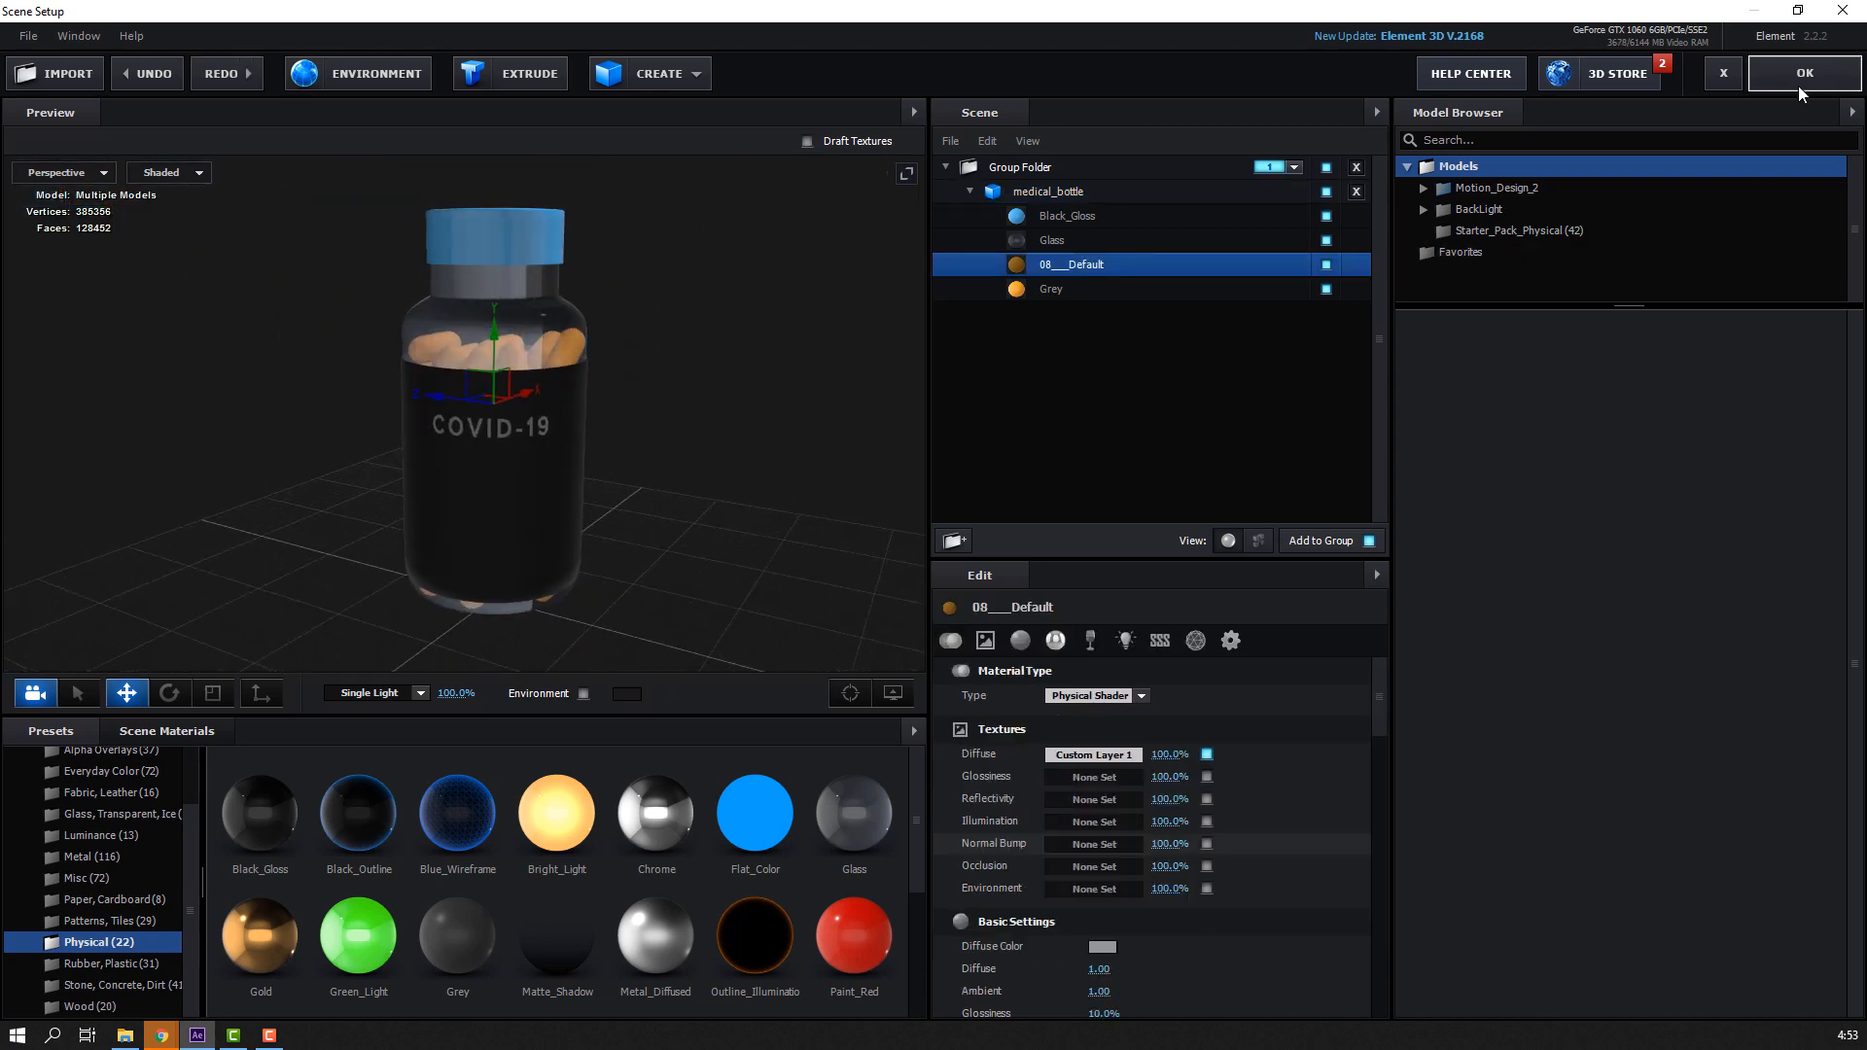
left_click(1799, 85)
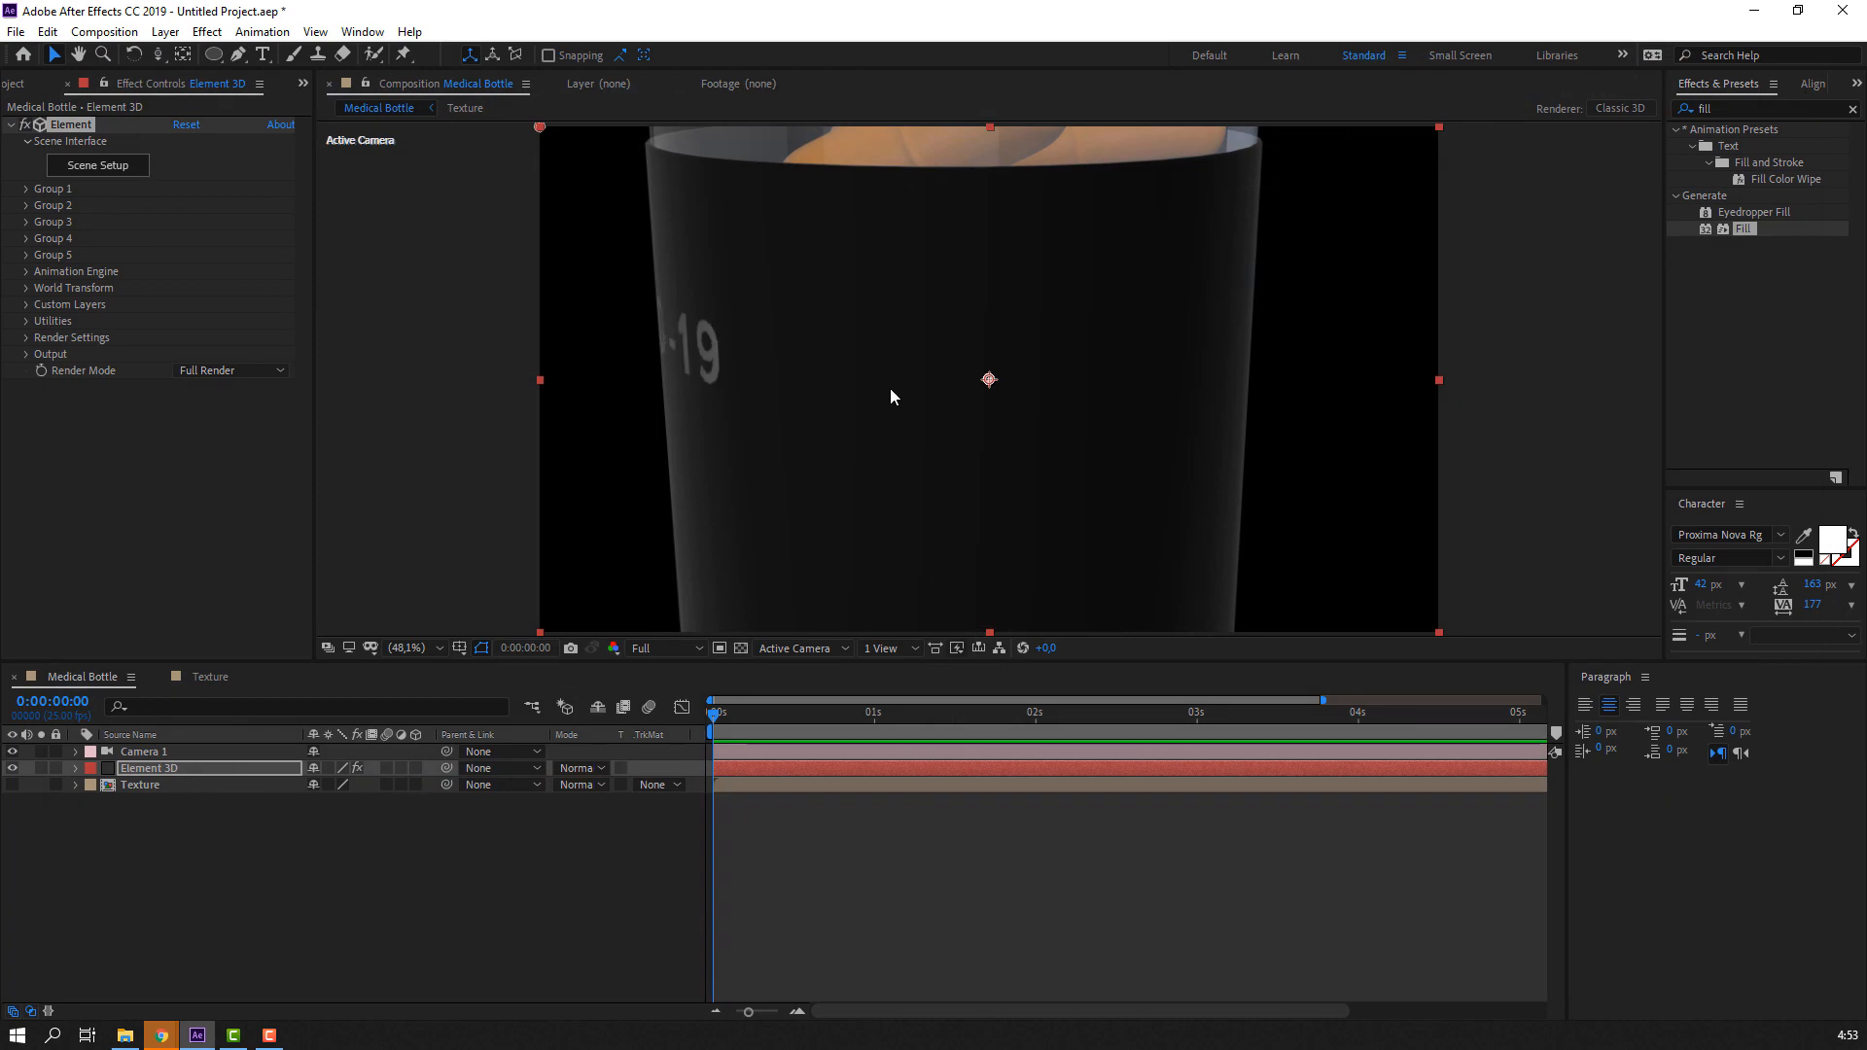
Pull back and orbit Camera 1 to frame the whole bottle with the COVID-19 lettering facing forward
key("c")
left_click_drag(1016, 255, 562, 811)
left_click_drag(873, 437, 969, 400)
key("c")
left_click(363, 876)
key("v")
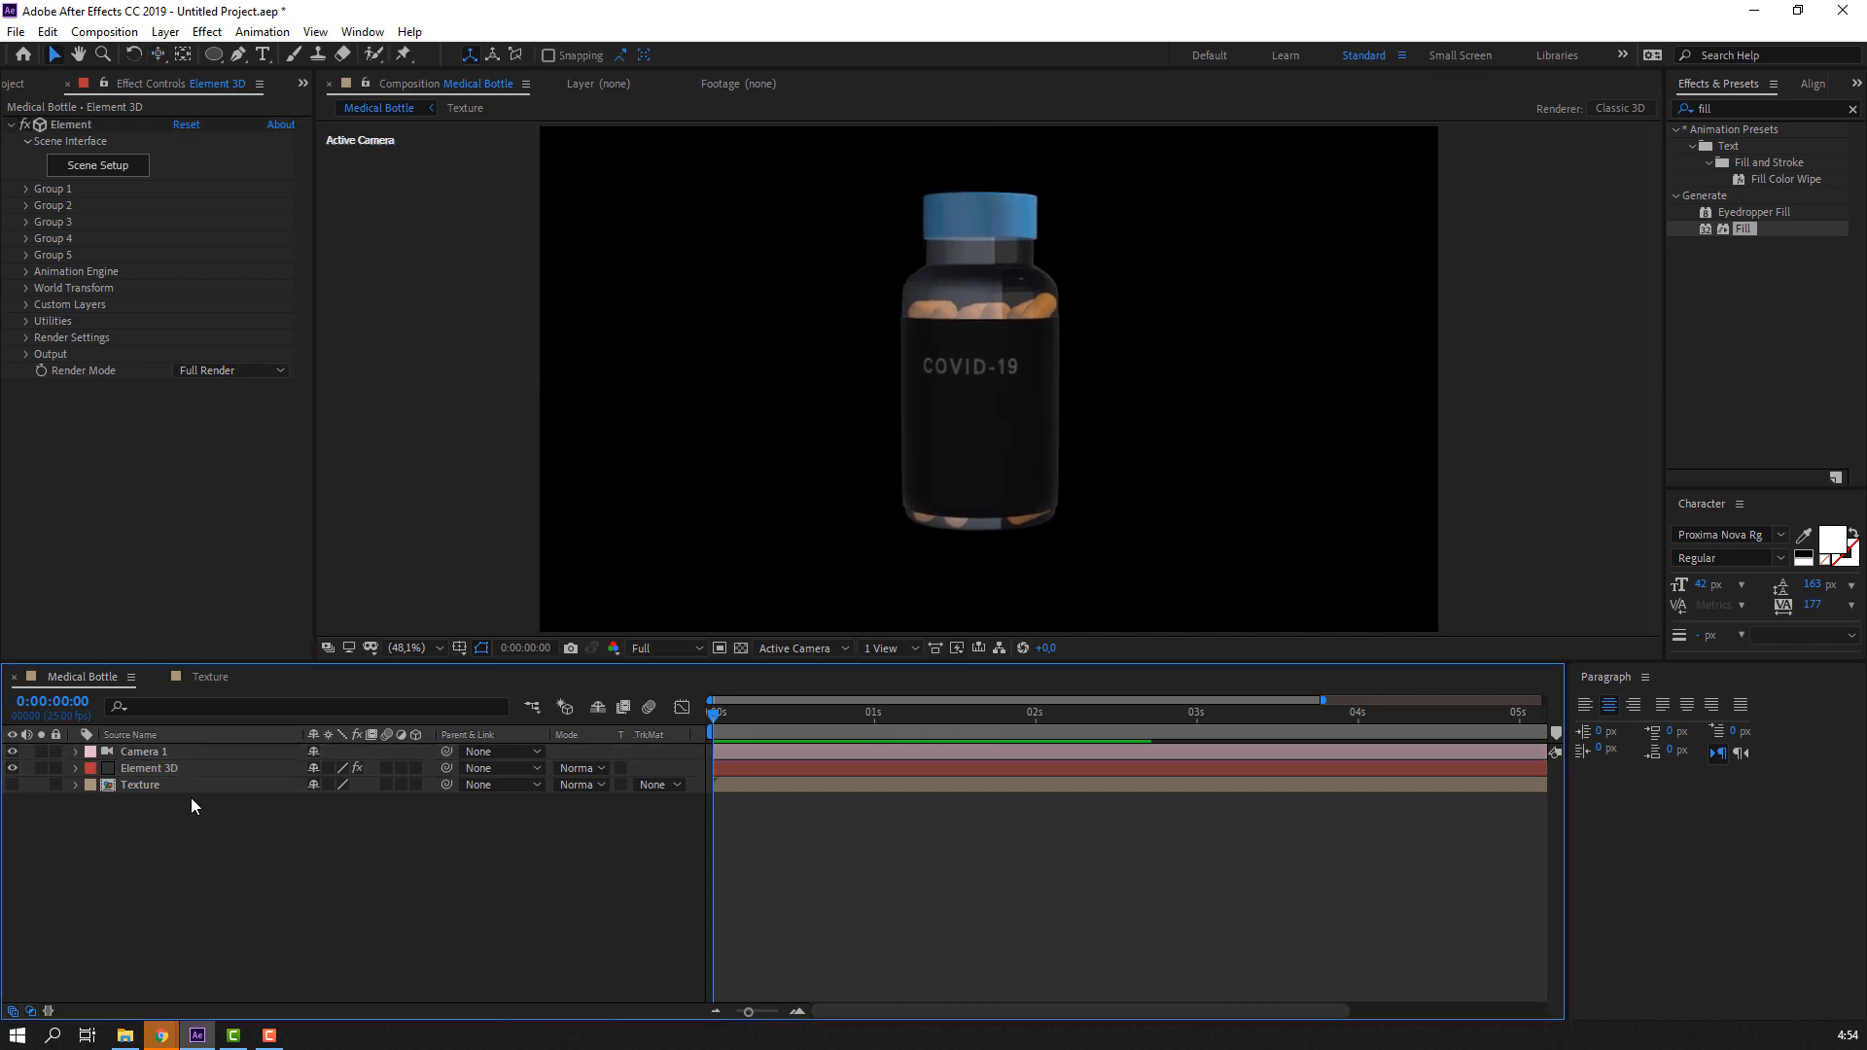
Reopen the Element 3D layer's Scene Setup and add a plane primitive to the scene with the medical bottle
left_click(151, 770)
left_click(143, 168)
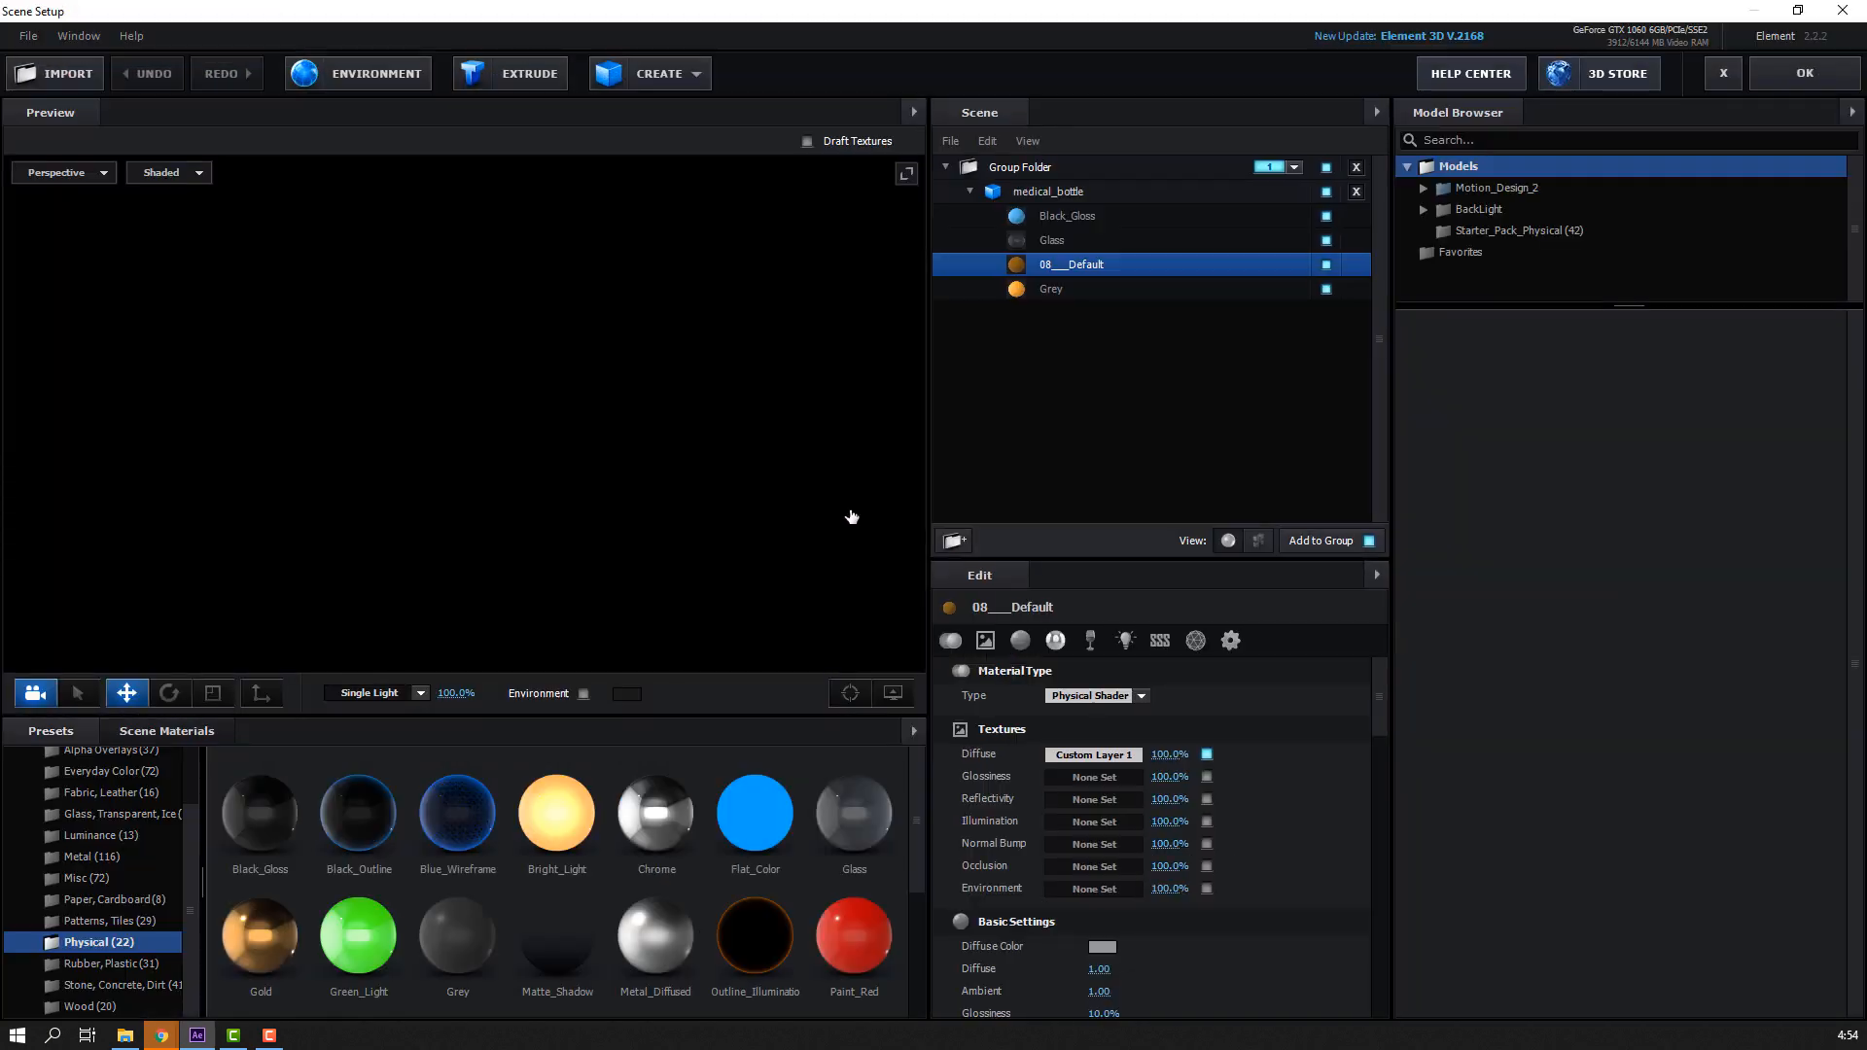
left_click(969, 191)
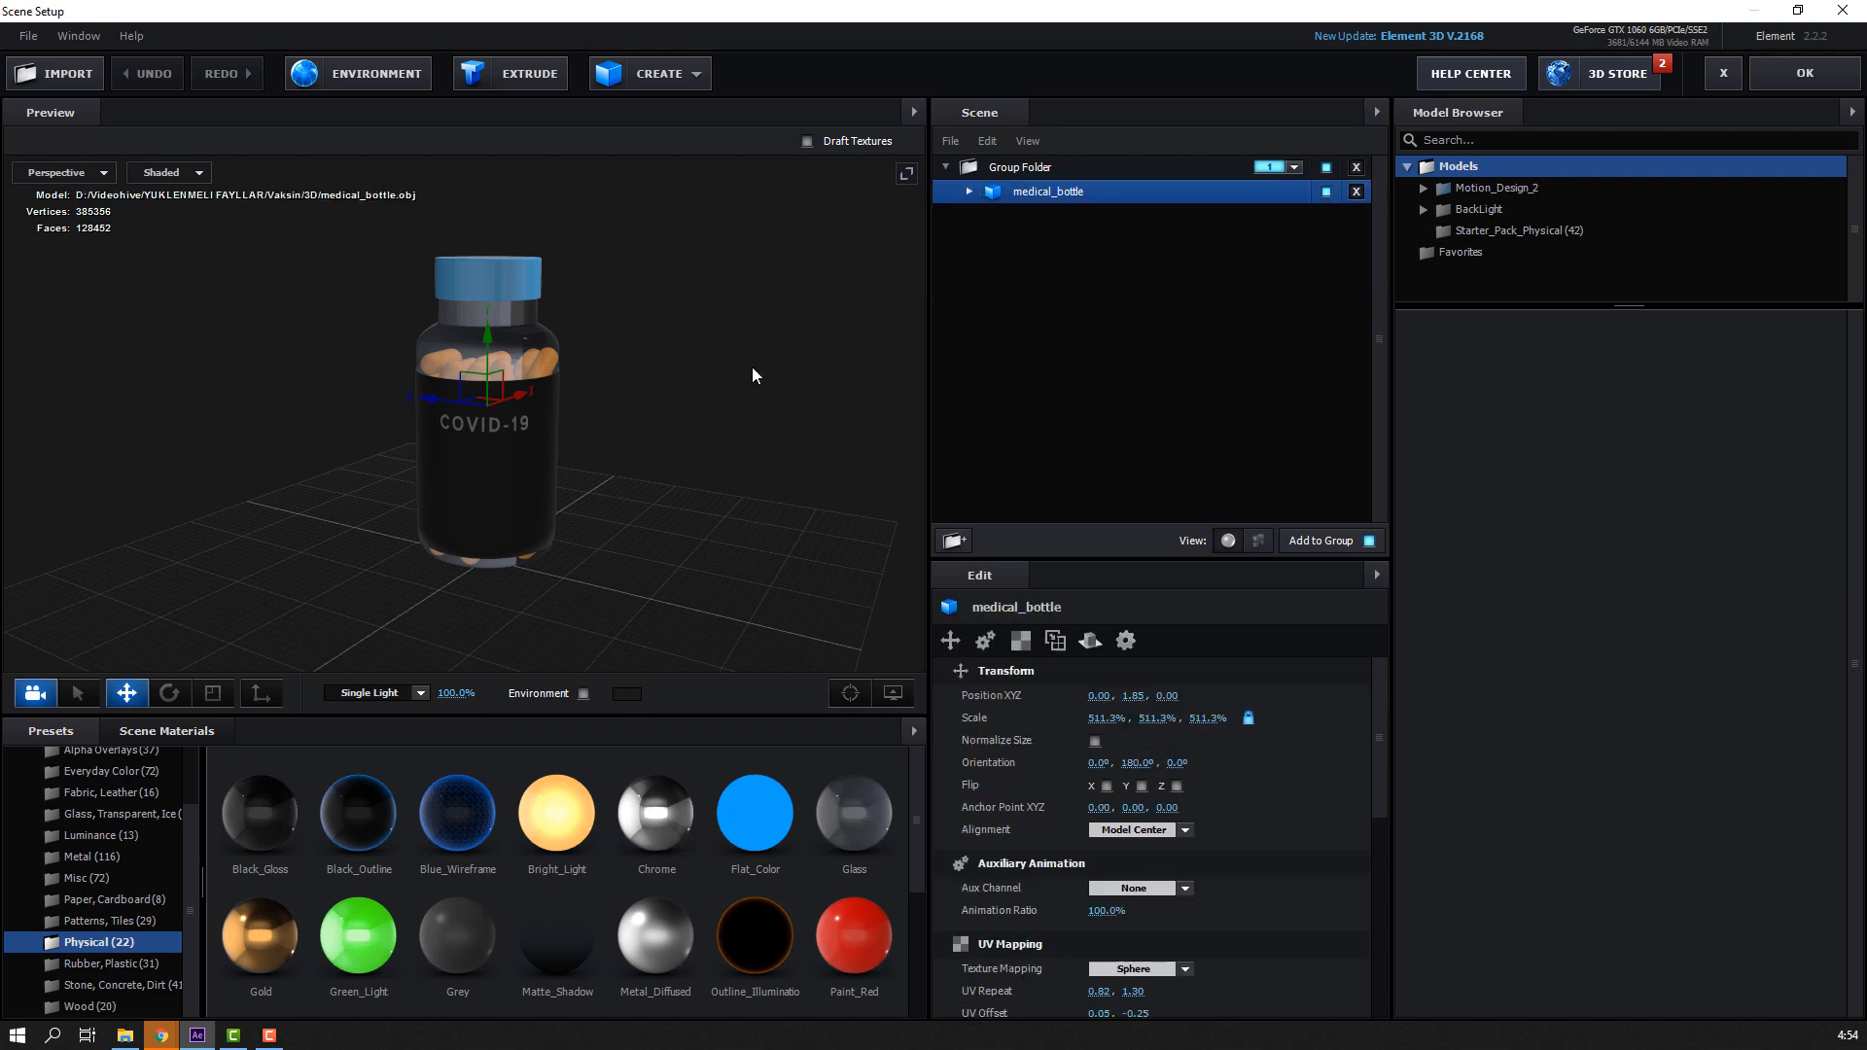
scroll(622, 453, "down", 3)
left_click(655, 84)
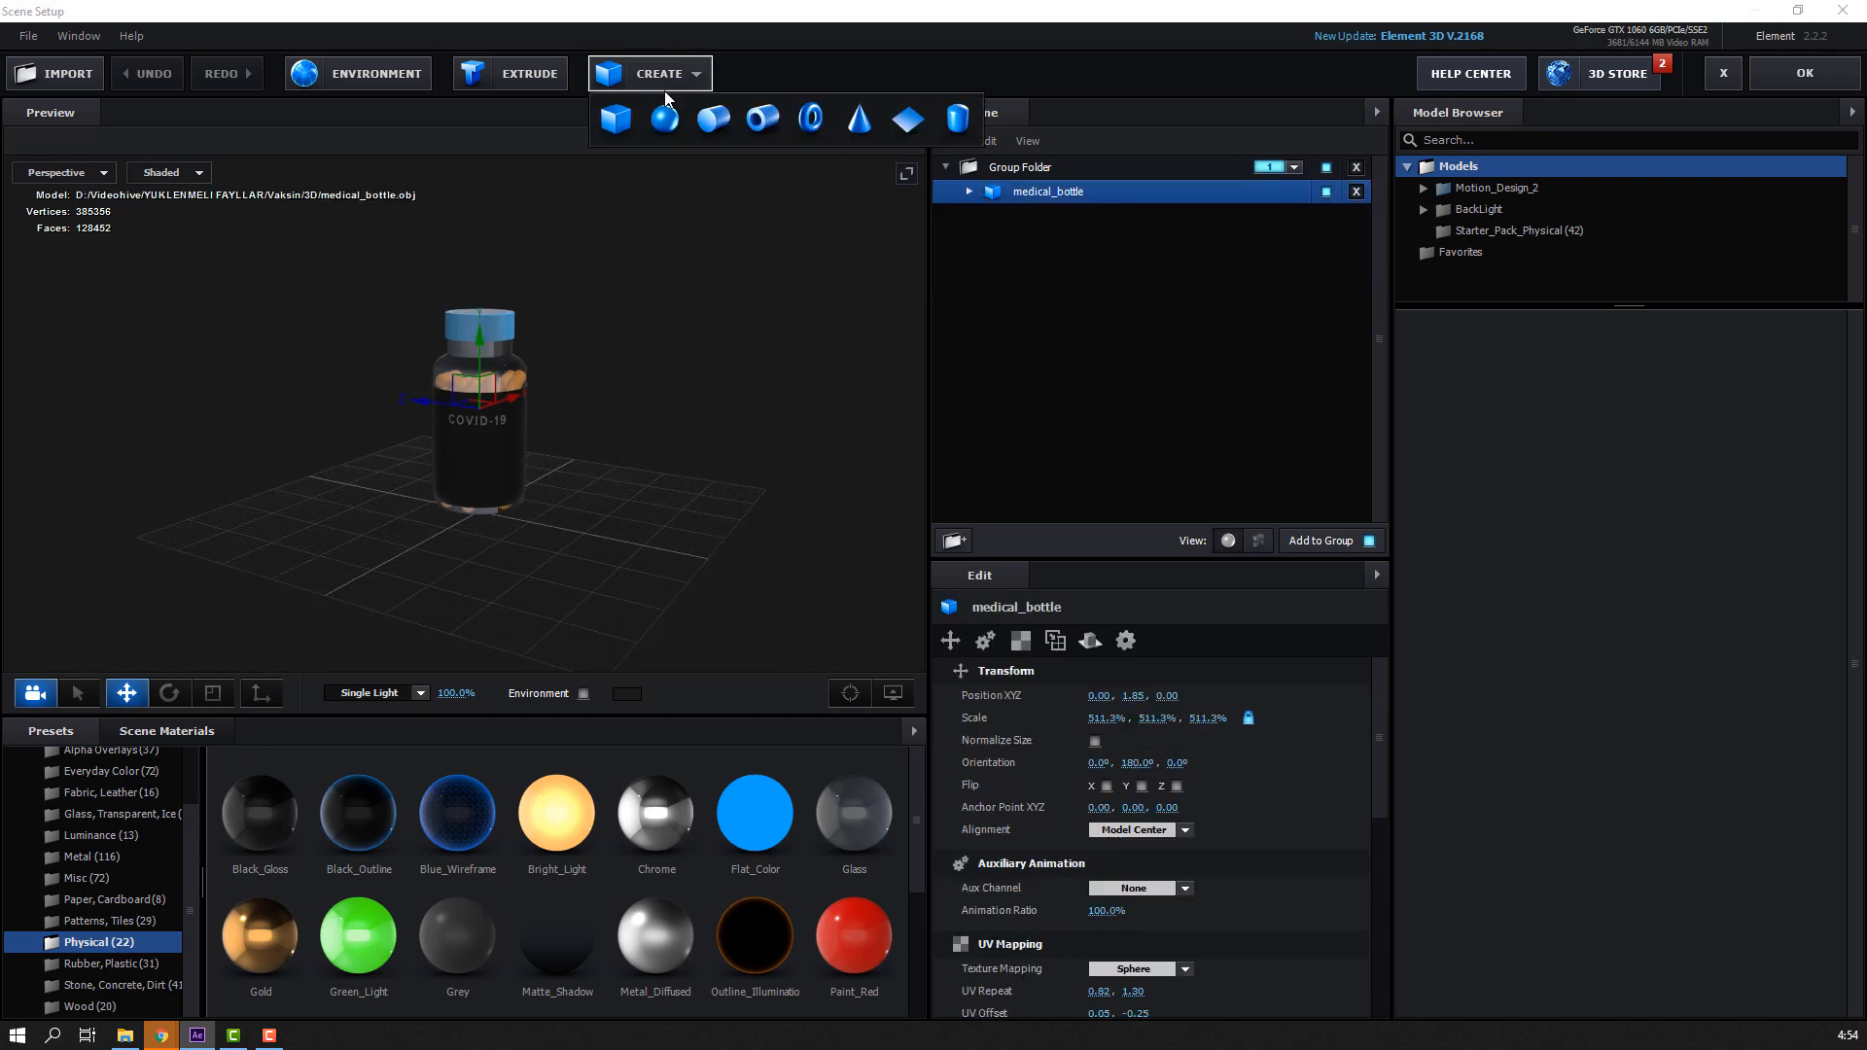
left_click(908, 119)
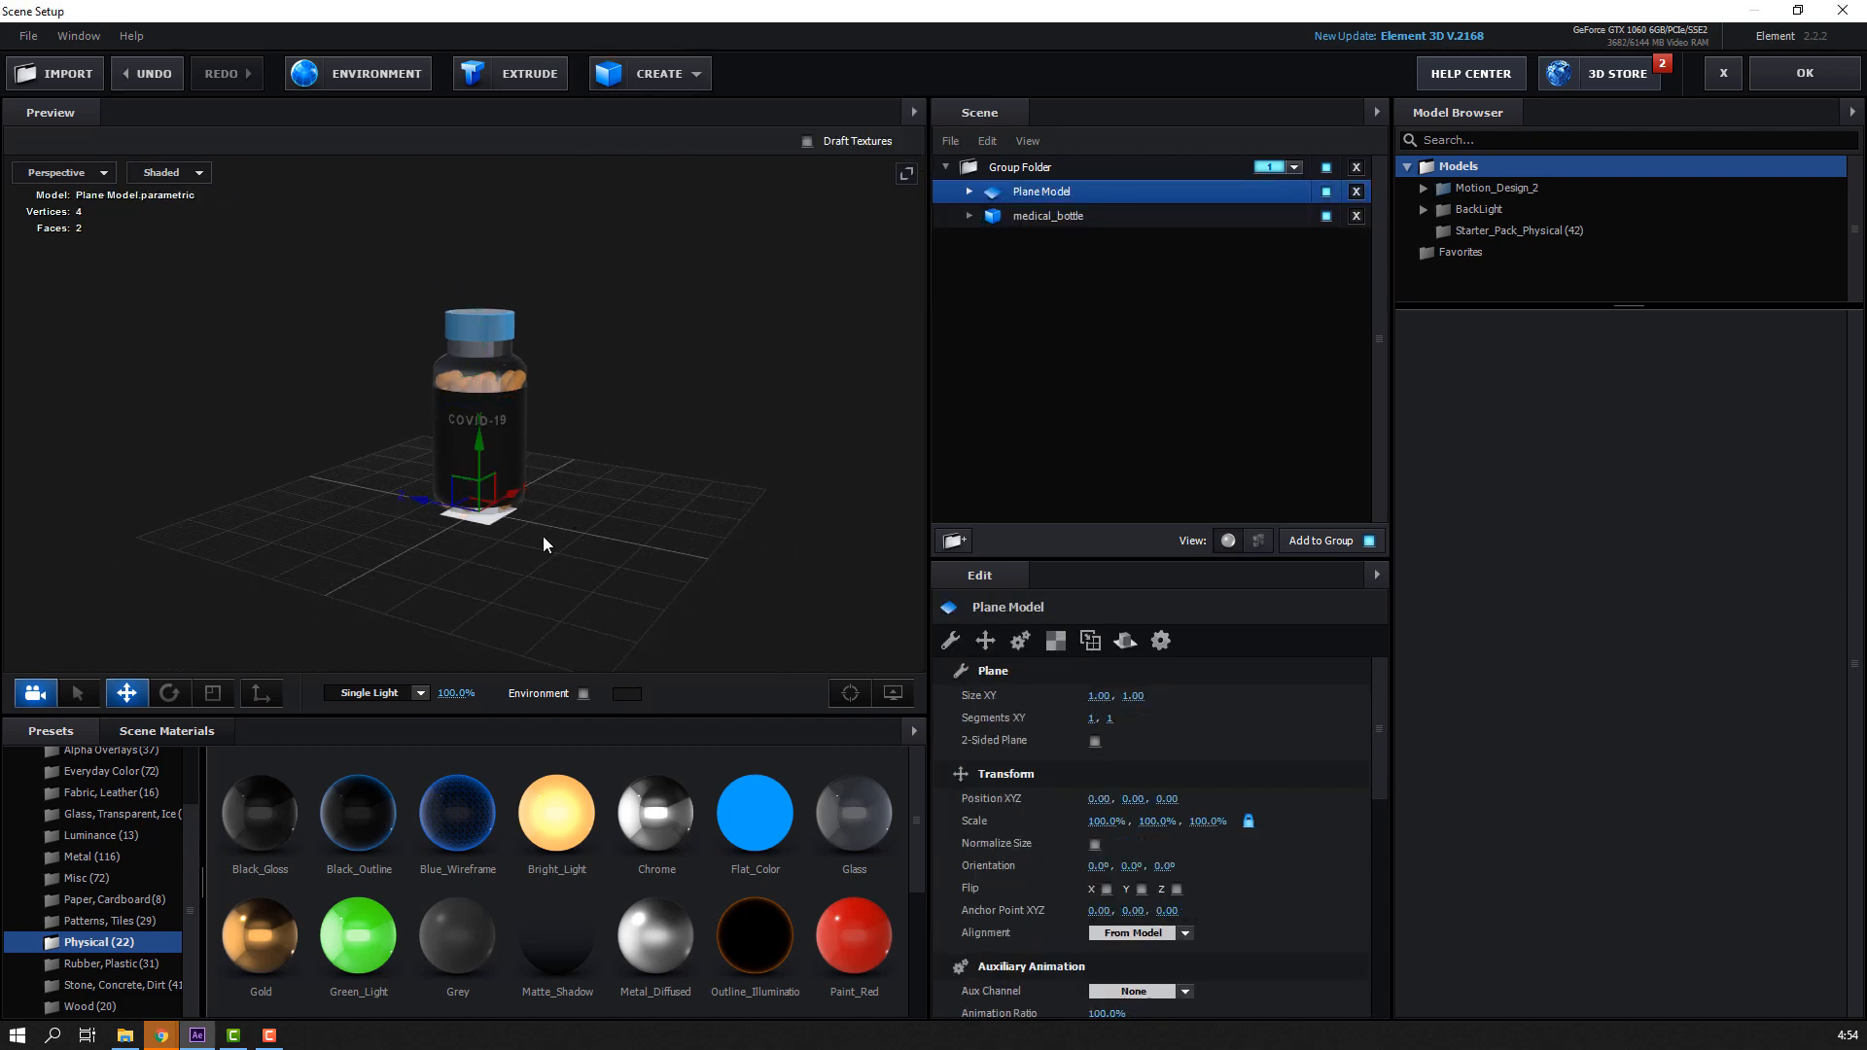
Enlarge the plane into a wide floor with a scale of about 4425% × 2105% × 5057%
scroll(476, 539, "down", 3)
key("r")
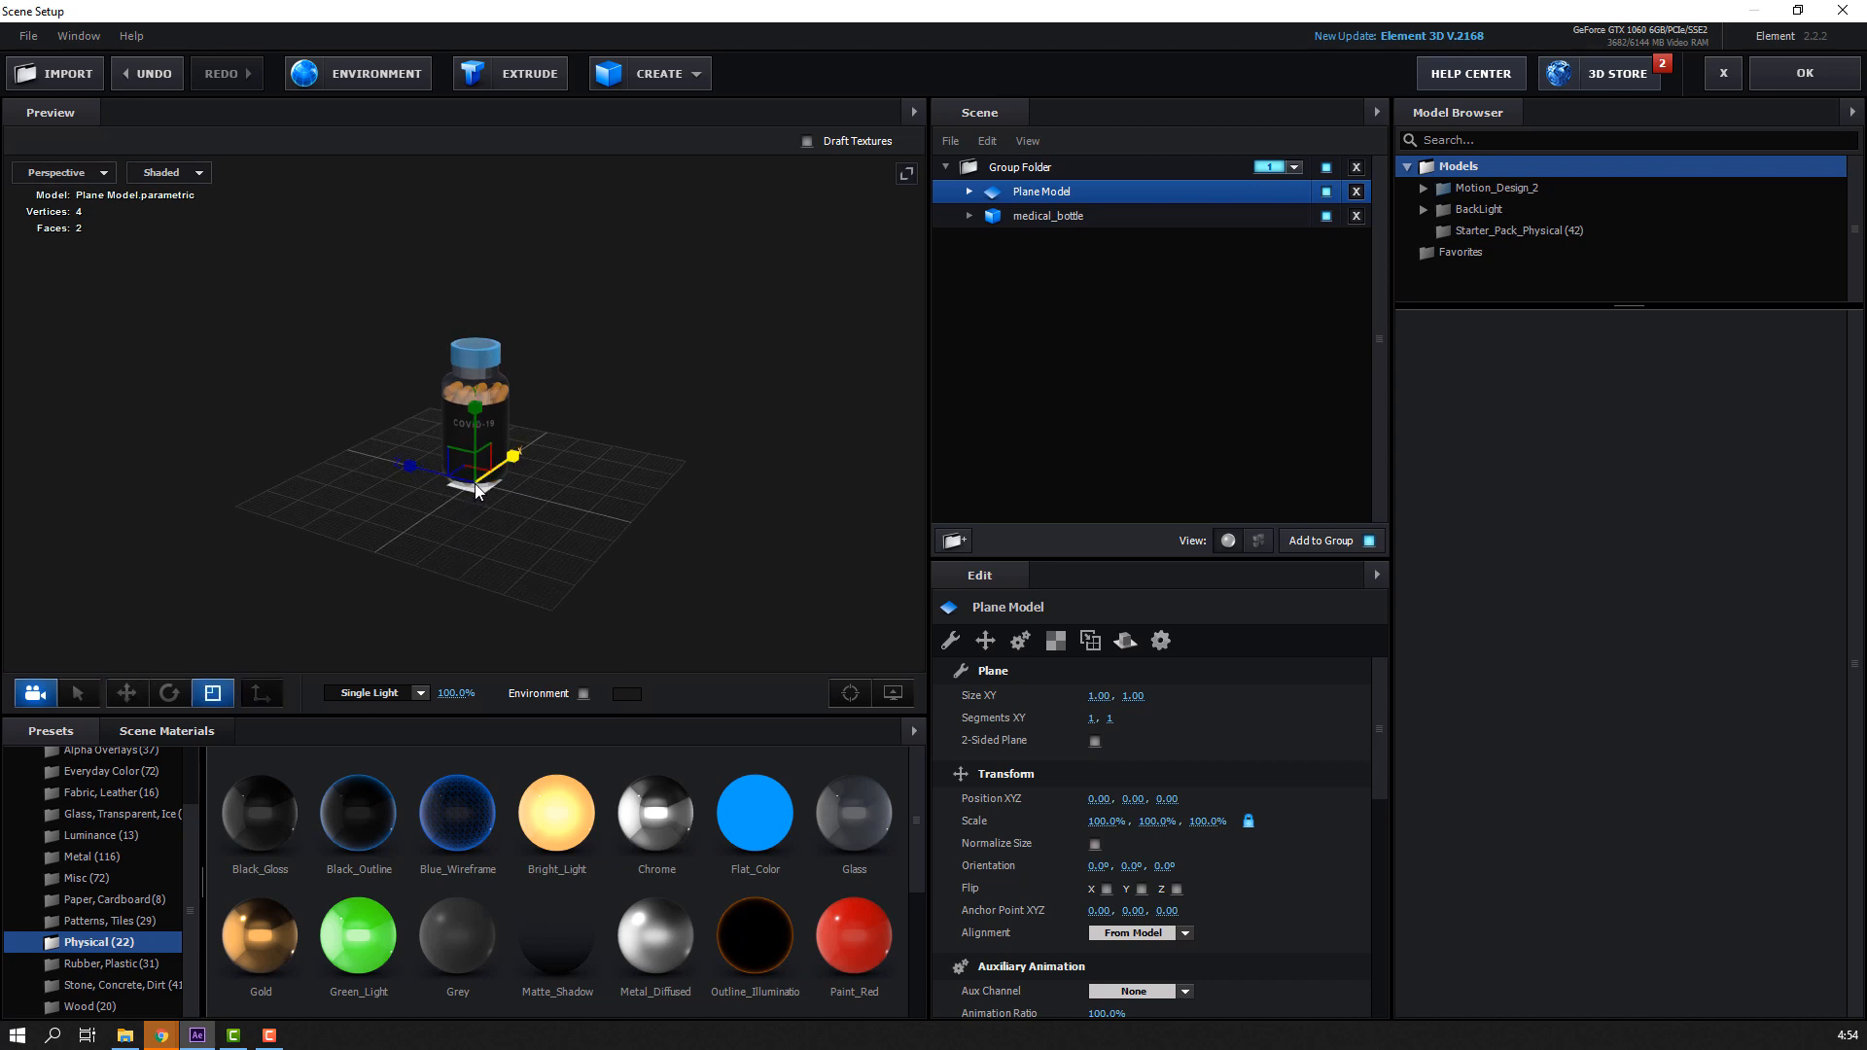
left_click_drag(472, 478, 980, 2)
key("w")
scroll(466, 413, "down", 3)
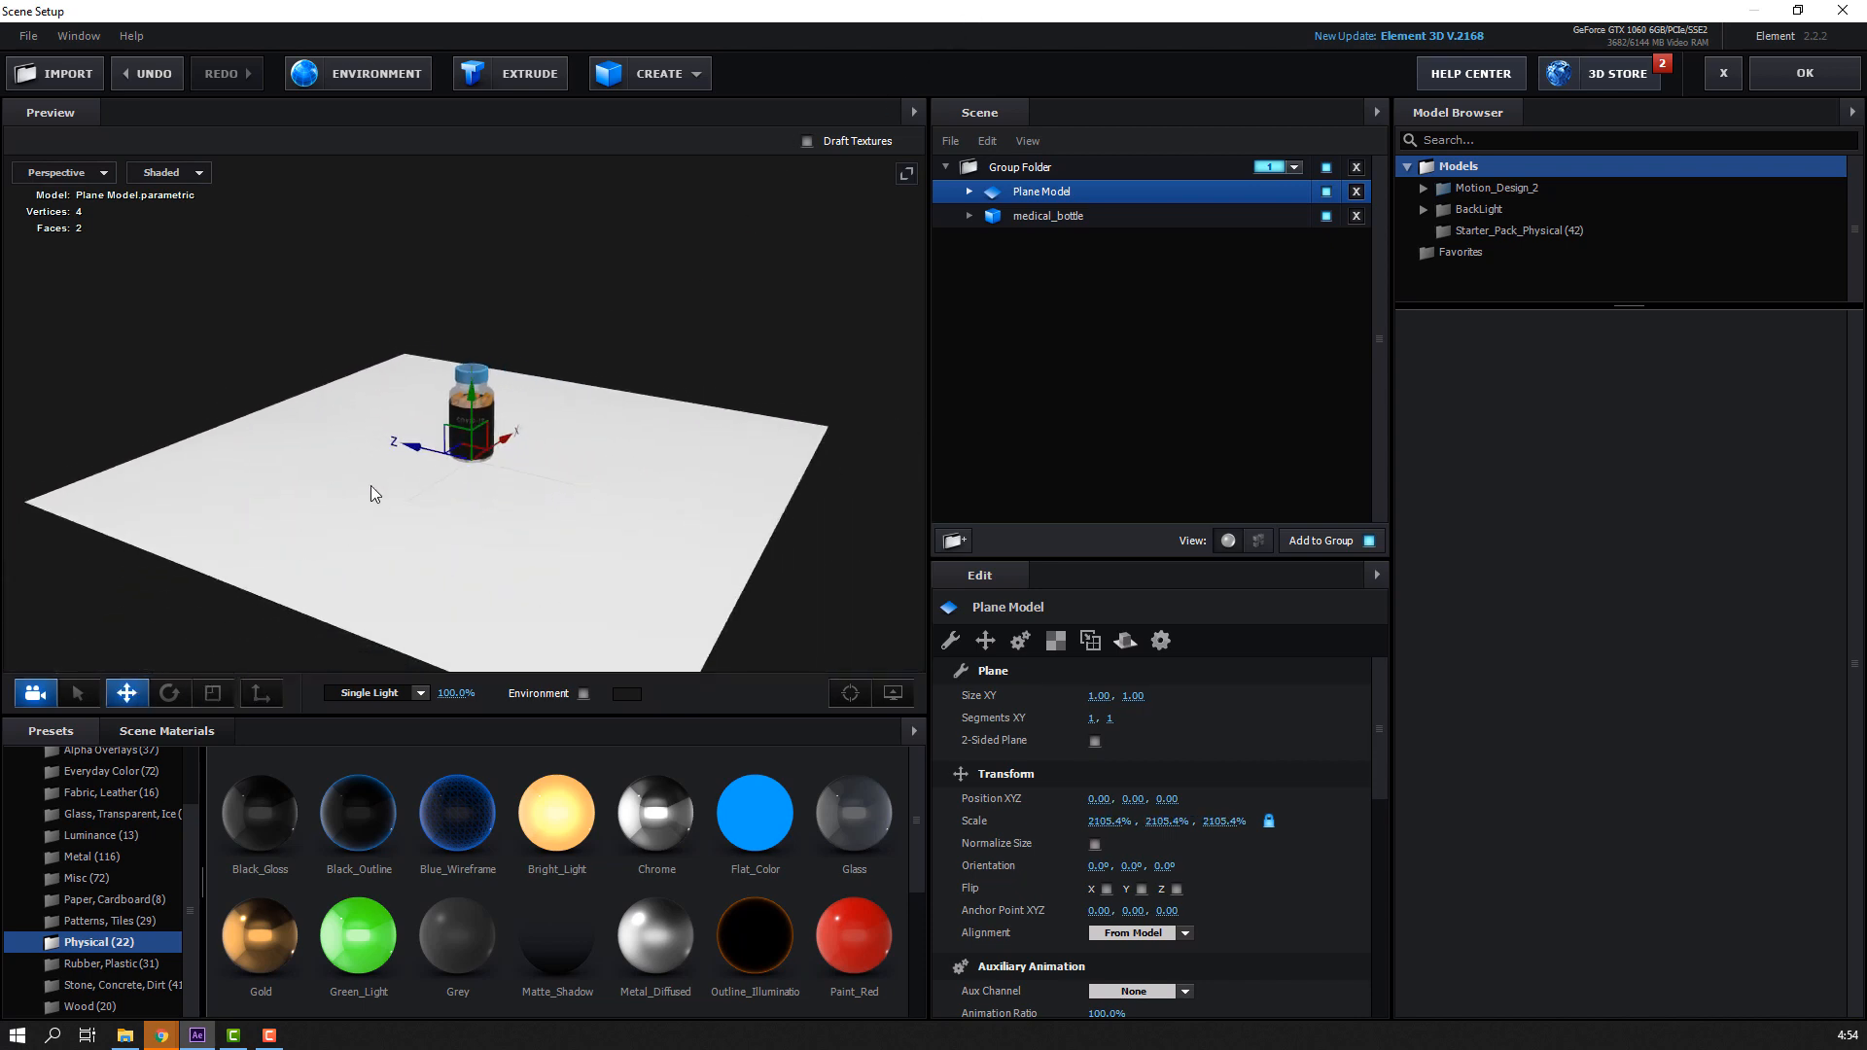
left_click_drag(371, 493, 672, 333)
key("r")
left_click_drag(414, 410, 287, 295)
key("w")
scroll(511, 486, "up", 10)
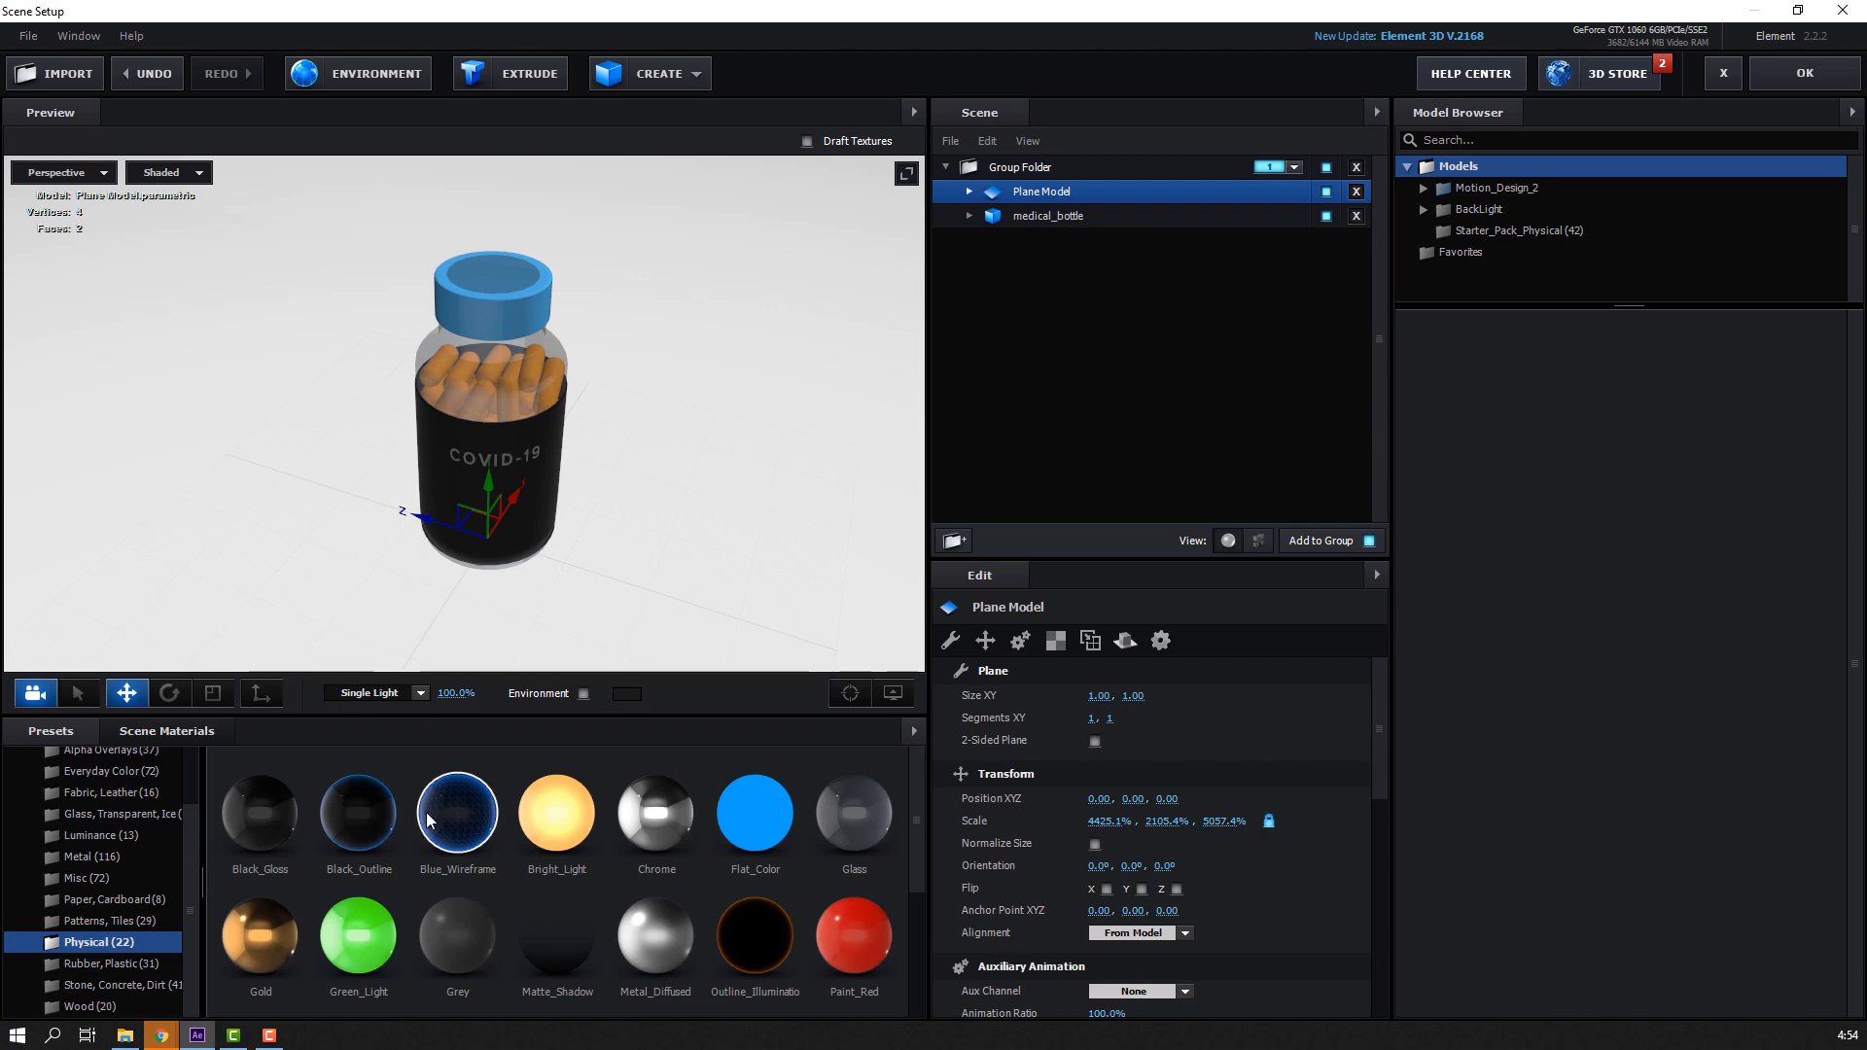
Apply the Black_Gloss material to the plane and raise it to Y position 0.11 at the bottle's base
left_click_drag(272, 826, 435, 533)
scroll(290, 574, "down", 3)
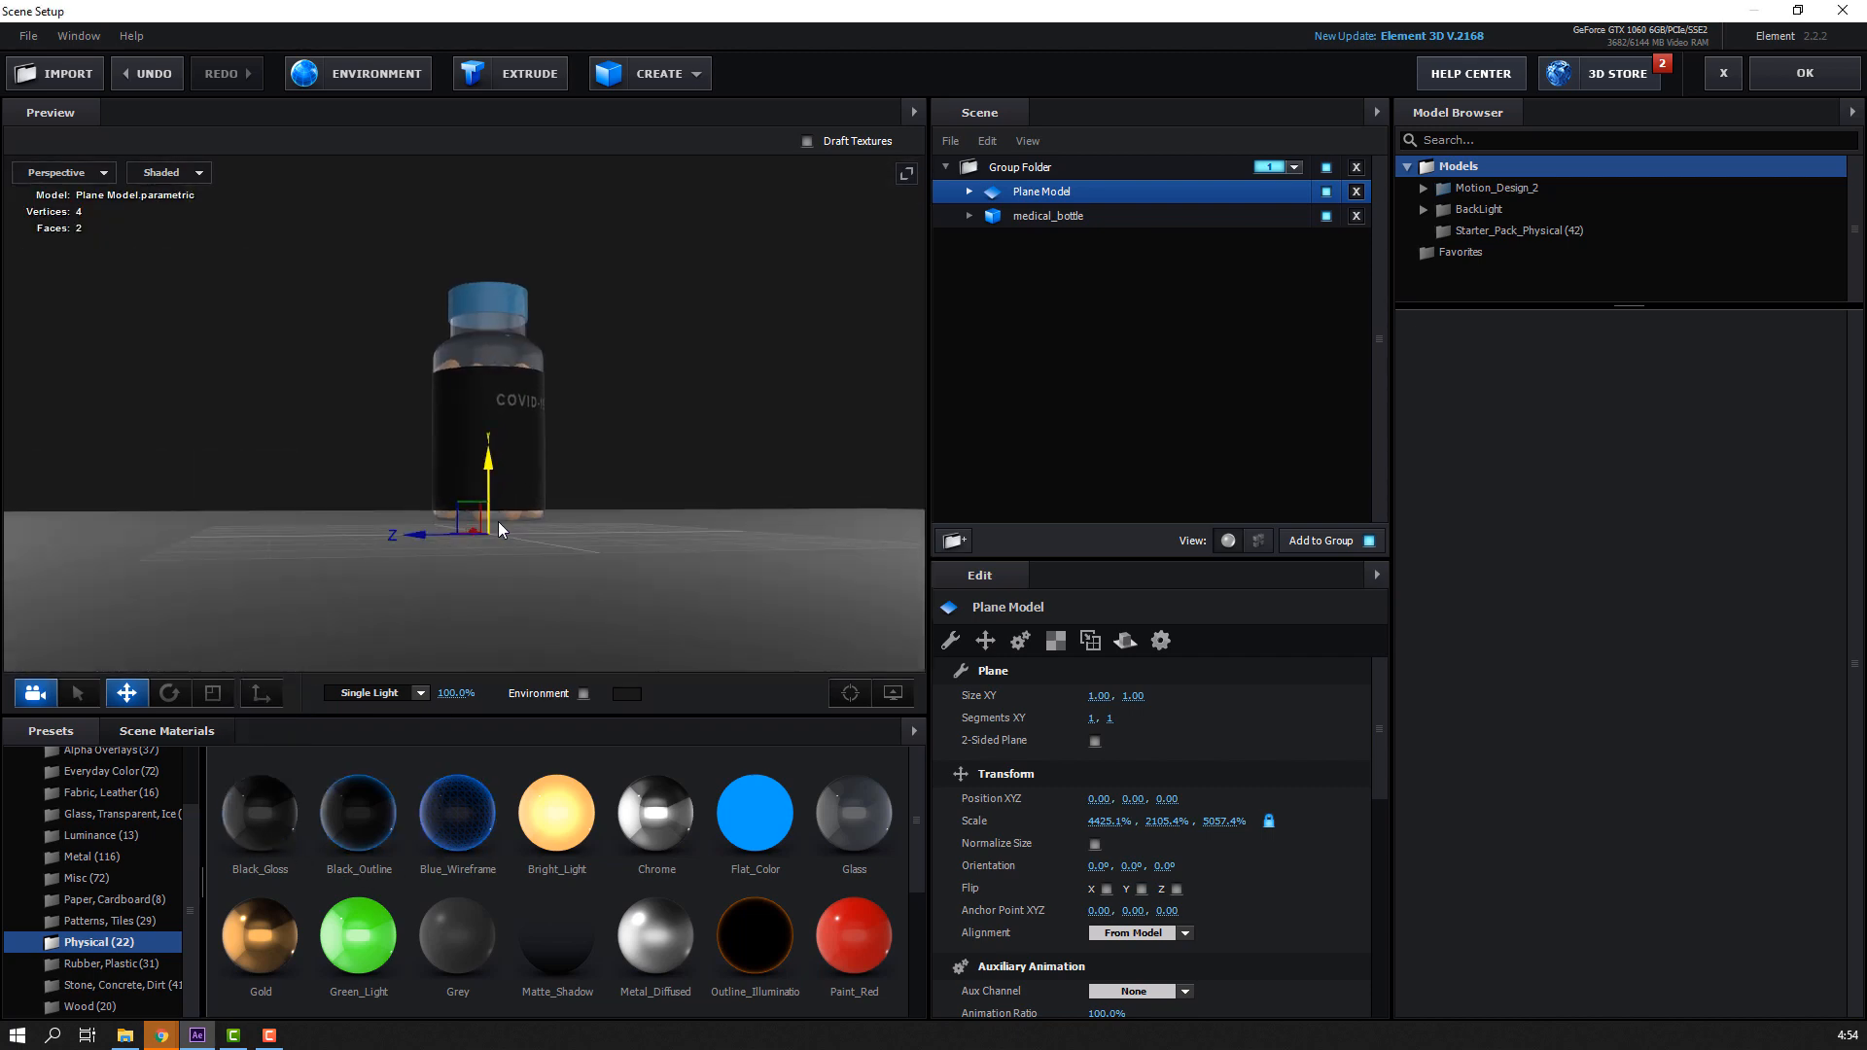
scroll(498, 521, "up", 4)
scroll(452, 521, "up", 3)
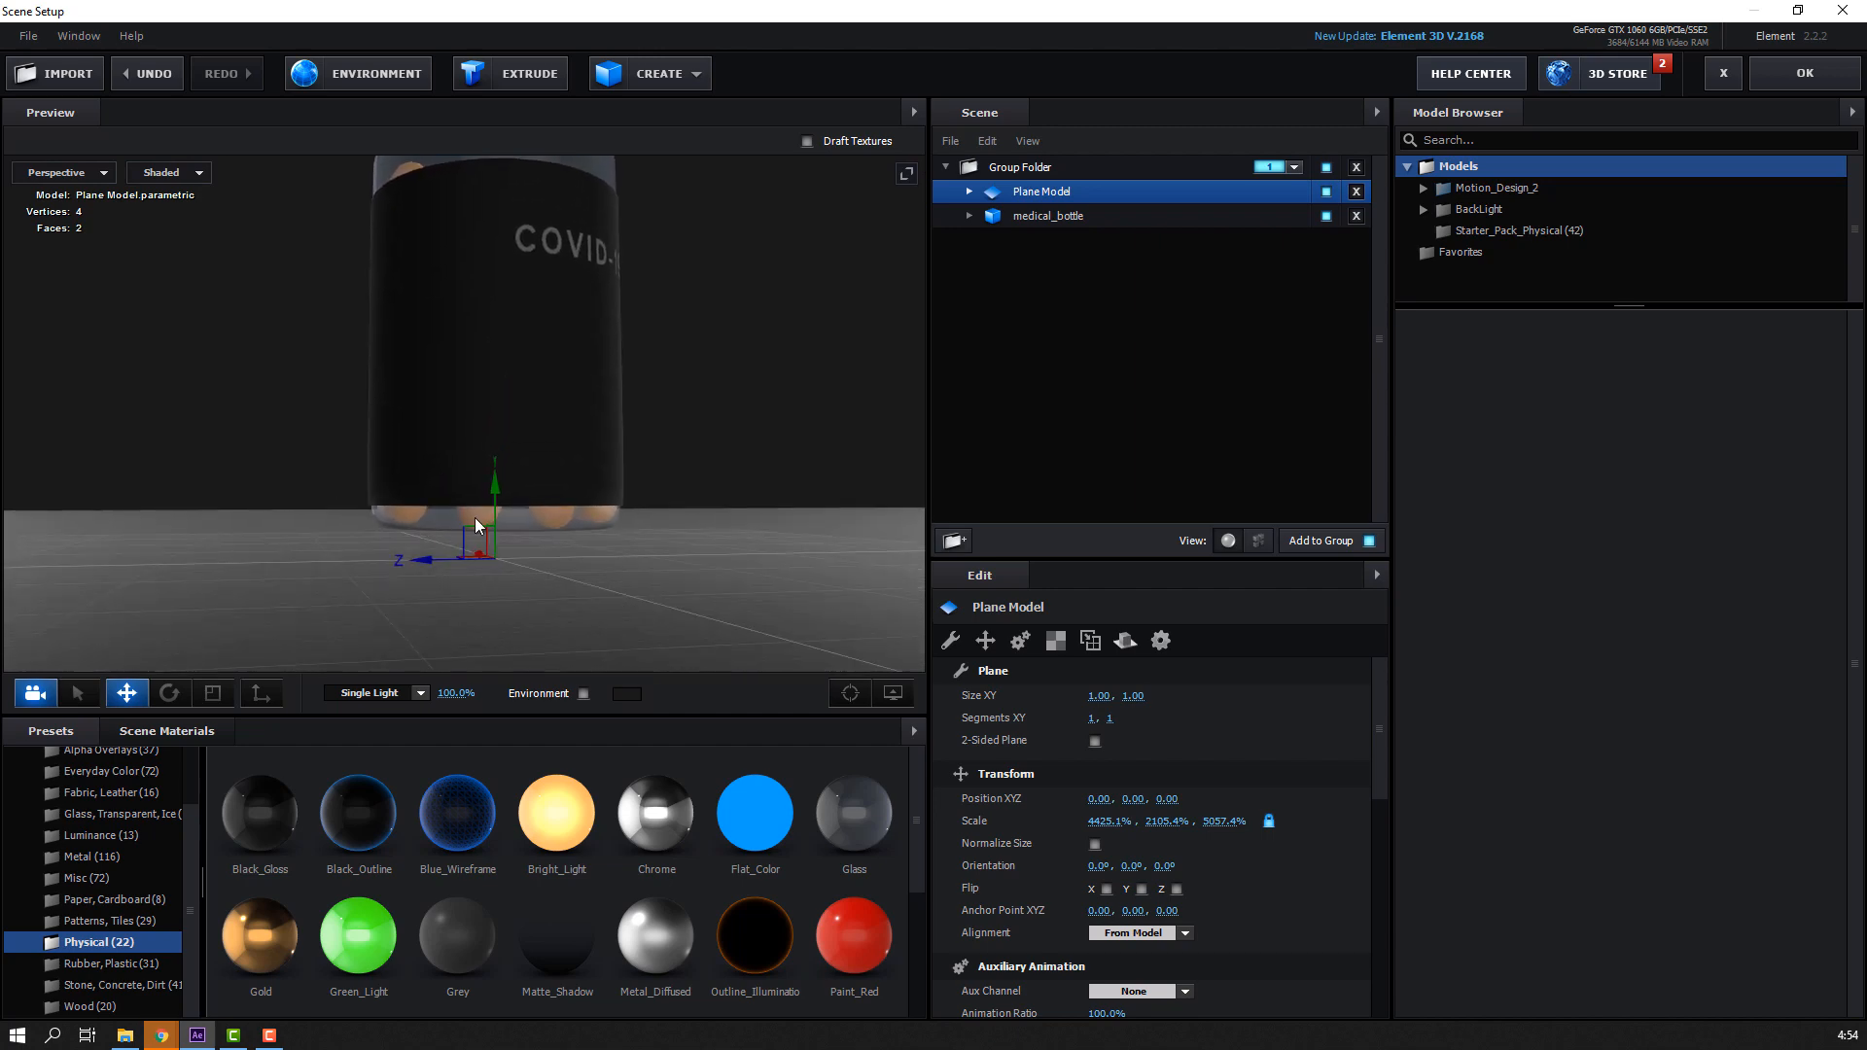
left_click_drag(494, 504, 503, 481)
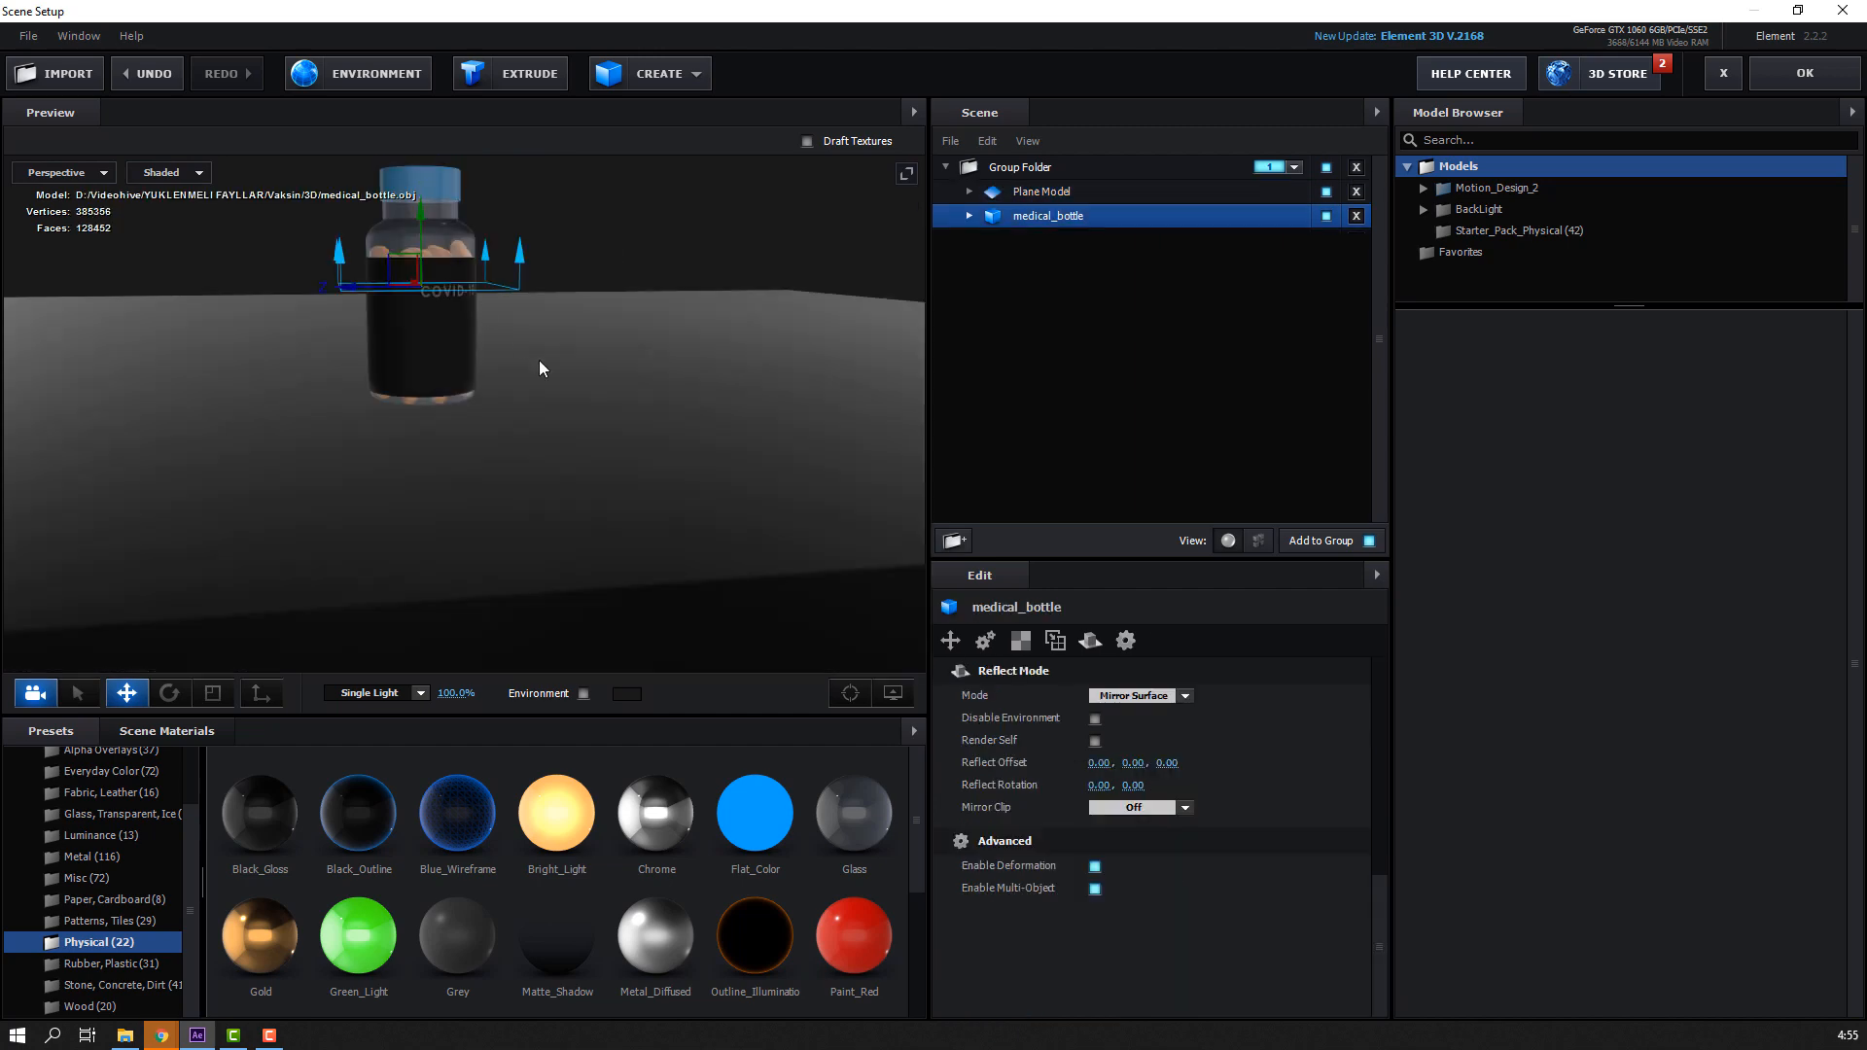
Undo the last change on the bottle and set the plane's Reflect Mode to Mirror Surface
key("ctrl+z")
left_click(1052, 193)
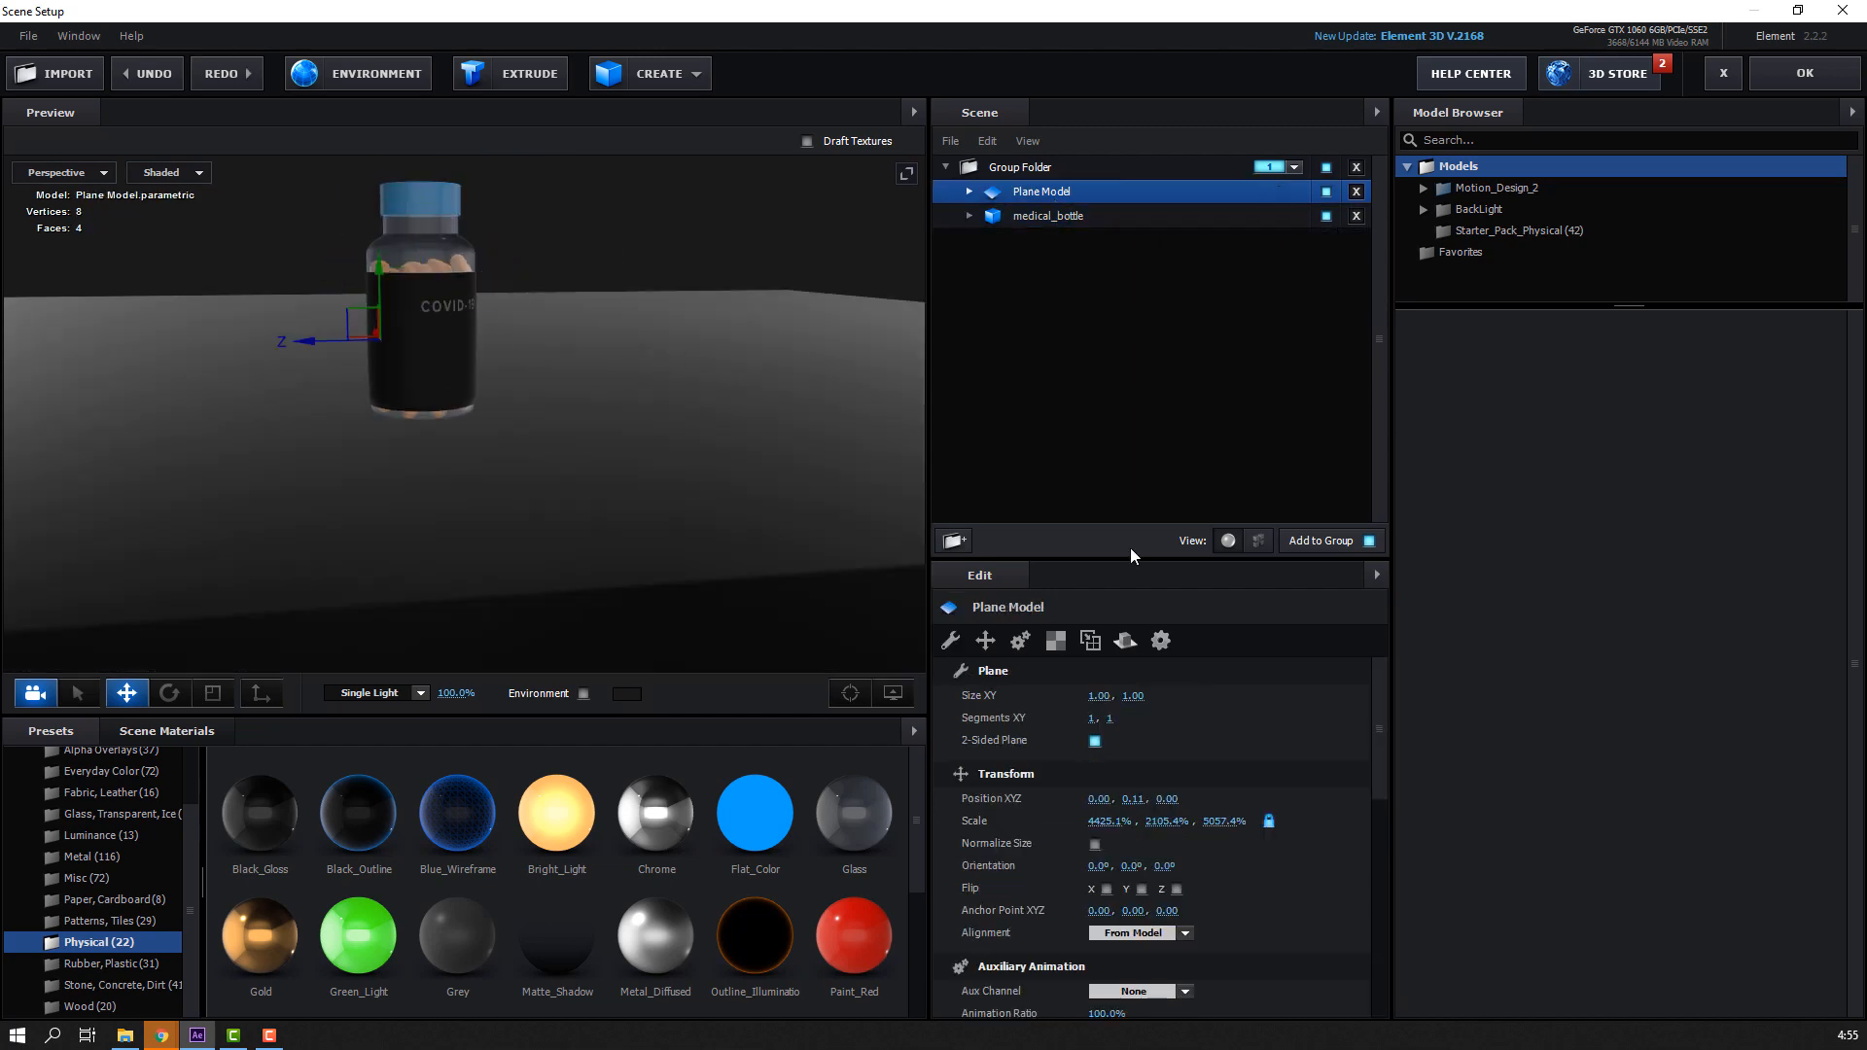
left_click(1125, 640)
left_click(1101, 696)
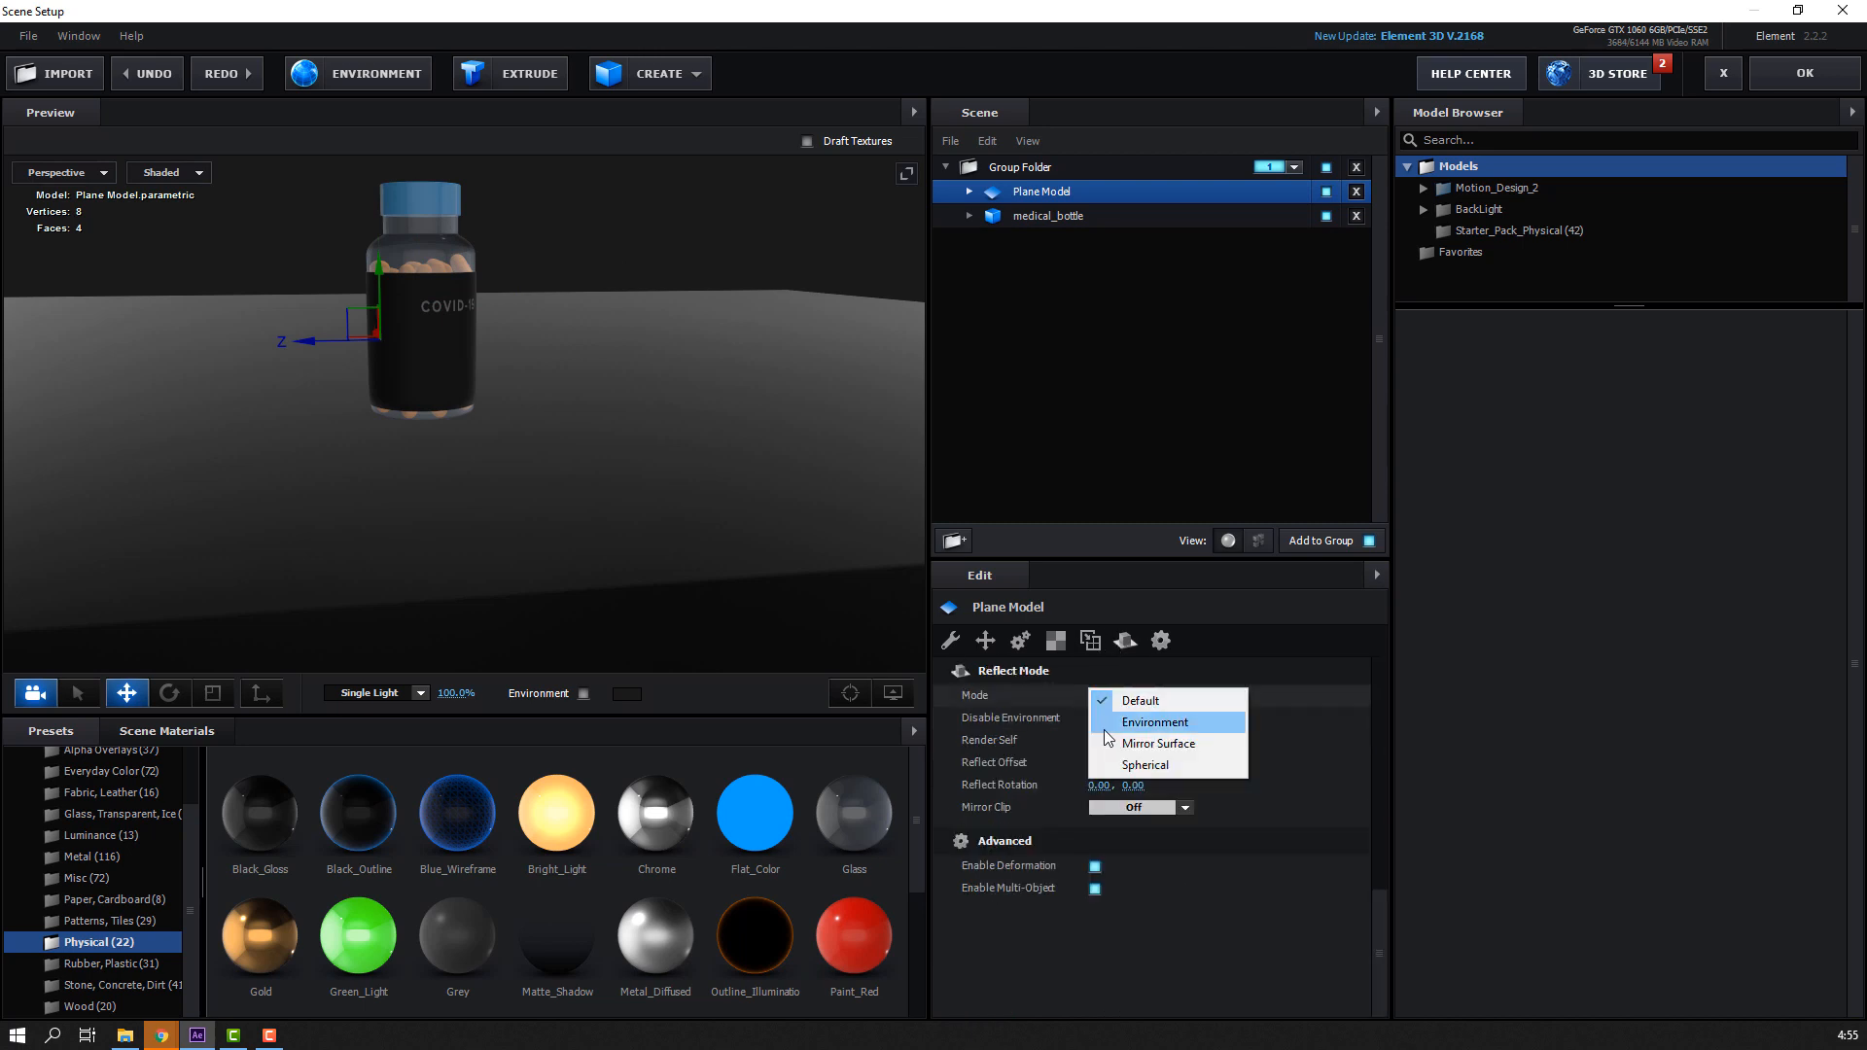
left_click(1114, 741)
left_click_drag(574, 567, 445, 522)
scroll(401, 523, "down", 3)
Undo the latest scene adjustments and apply the scene setup
key("ctrl+z")
key("ctrl+z")
key("ctrl+z")
key("ctrl+z")
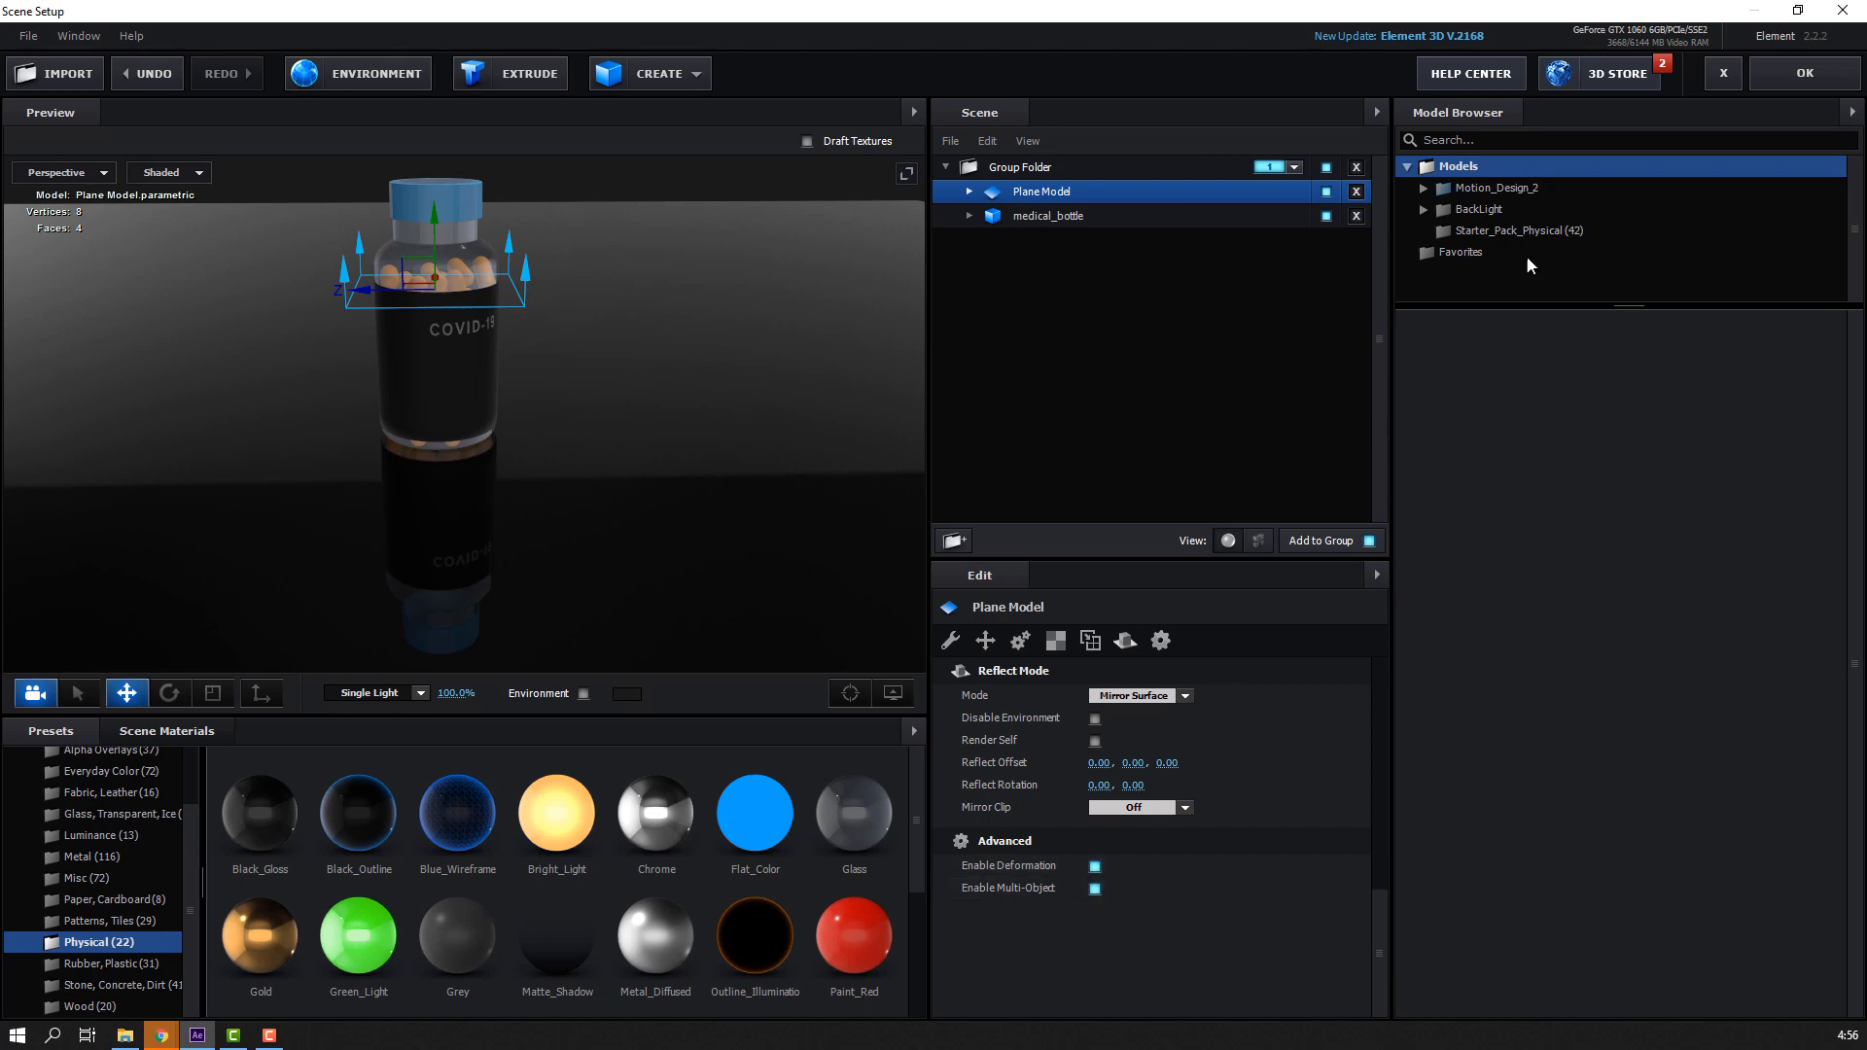
left_click(1805, 74)
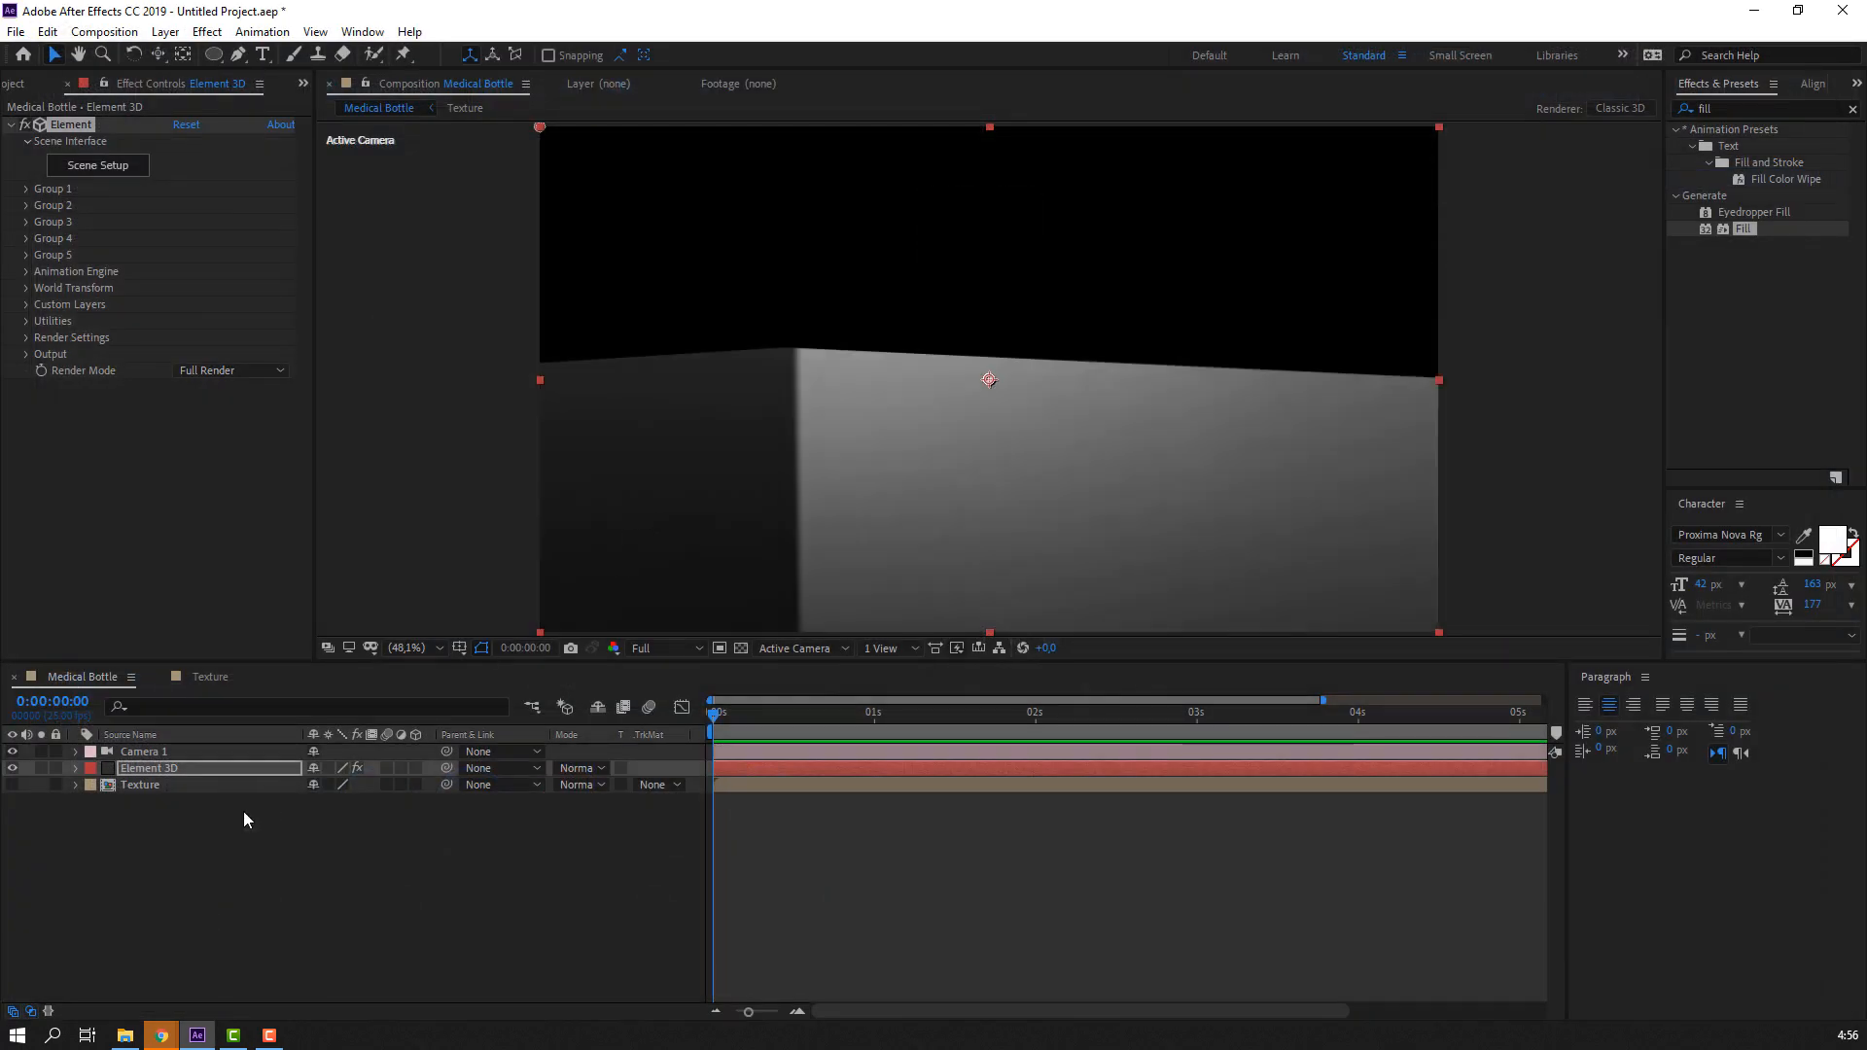
Orbit and reposition Camera 1 so the whole bottle stands centred on the floor plane
left_click(244, 820)
key("c")
left_click_drag(935, 371, 1006, 388)
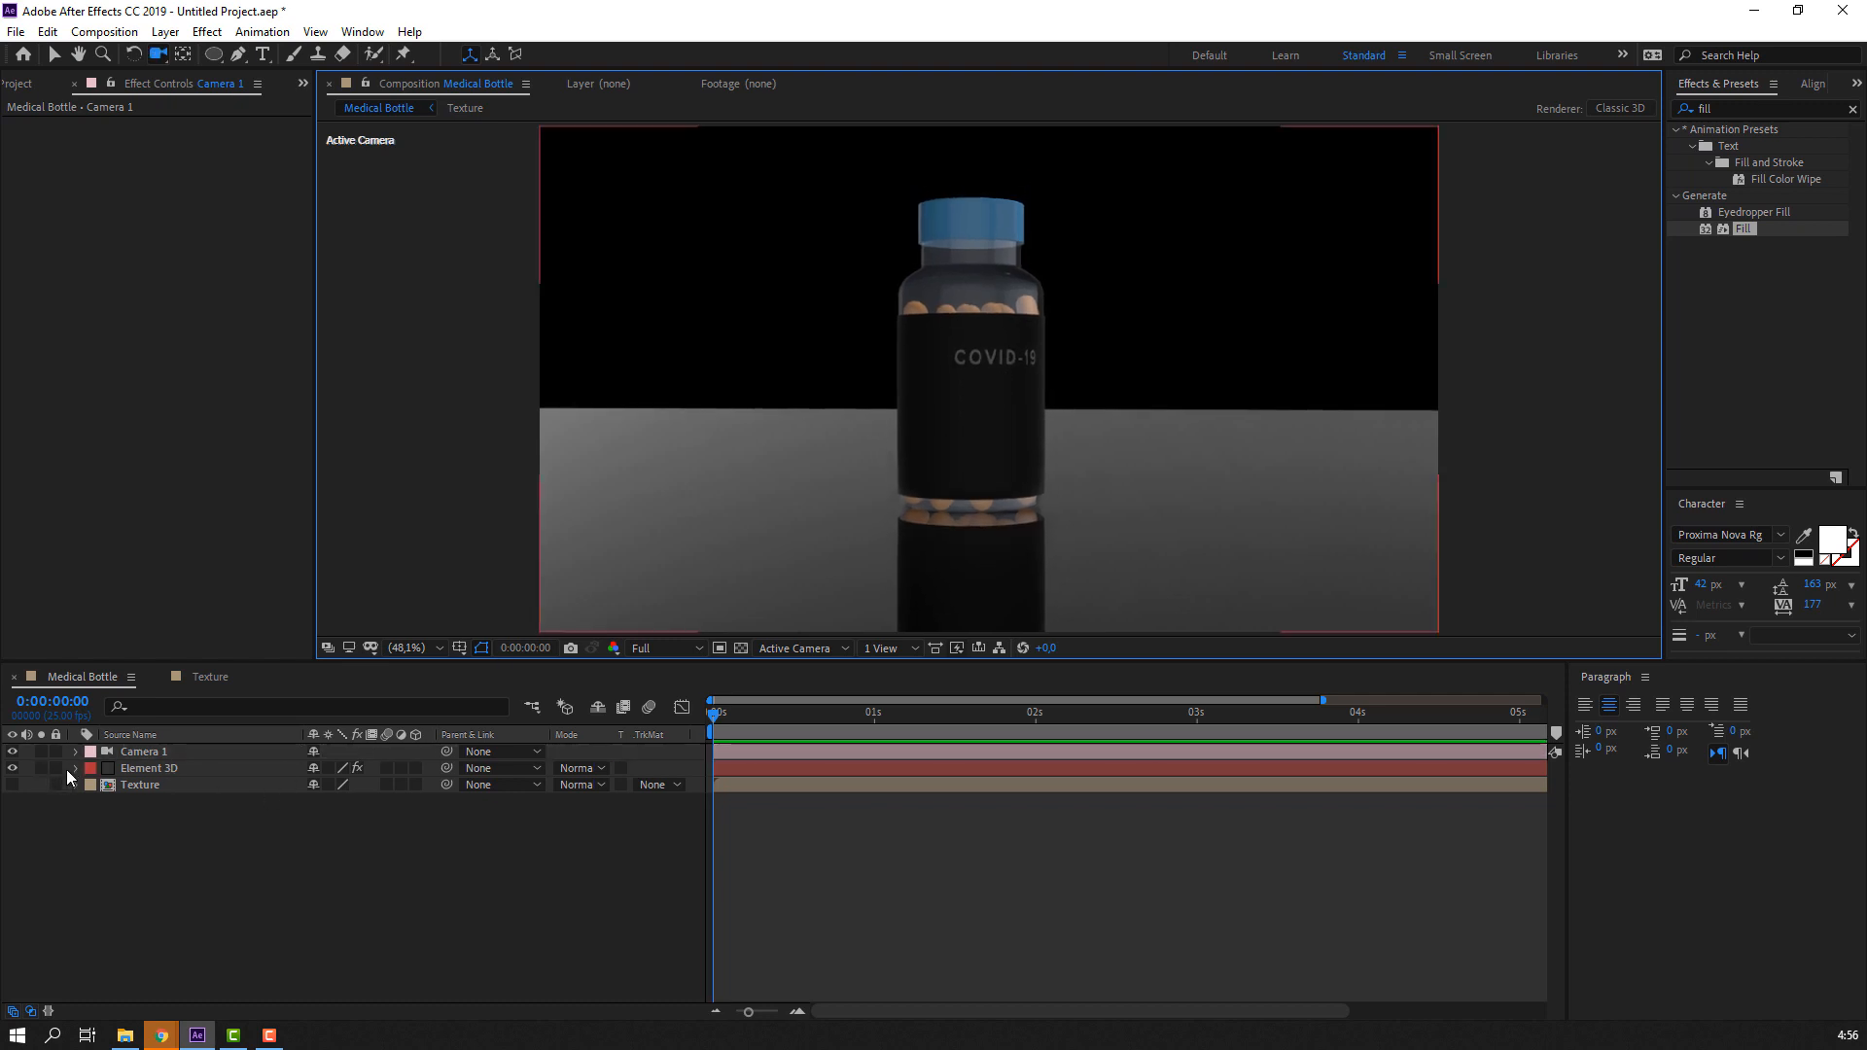
Reopen Scene Setup, load the BackLight_2K_15 environment preset, and apply the scene
left_click(155, 769)
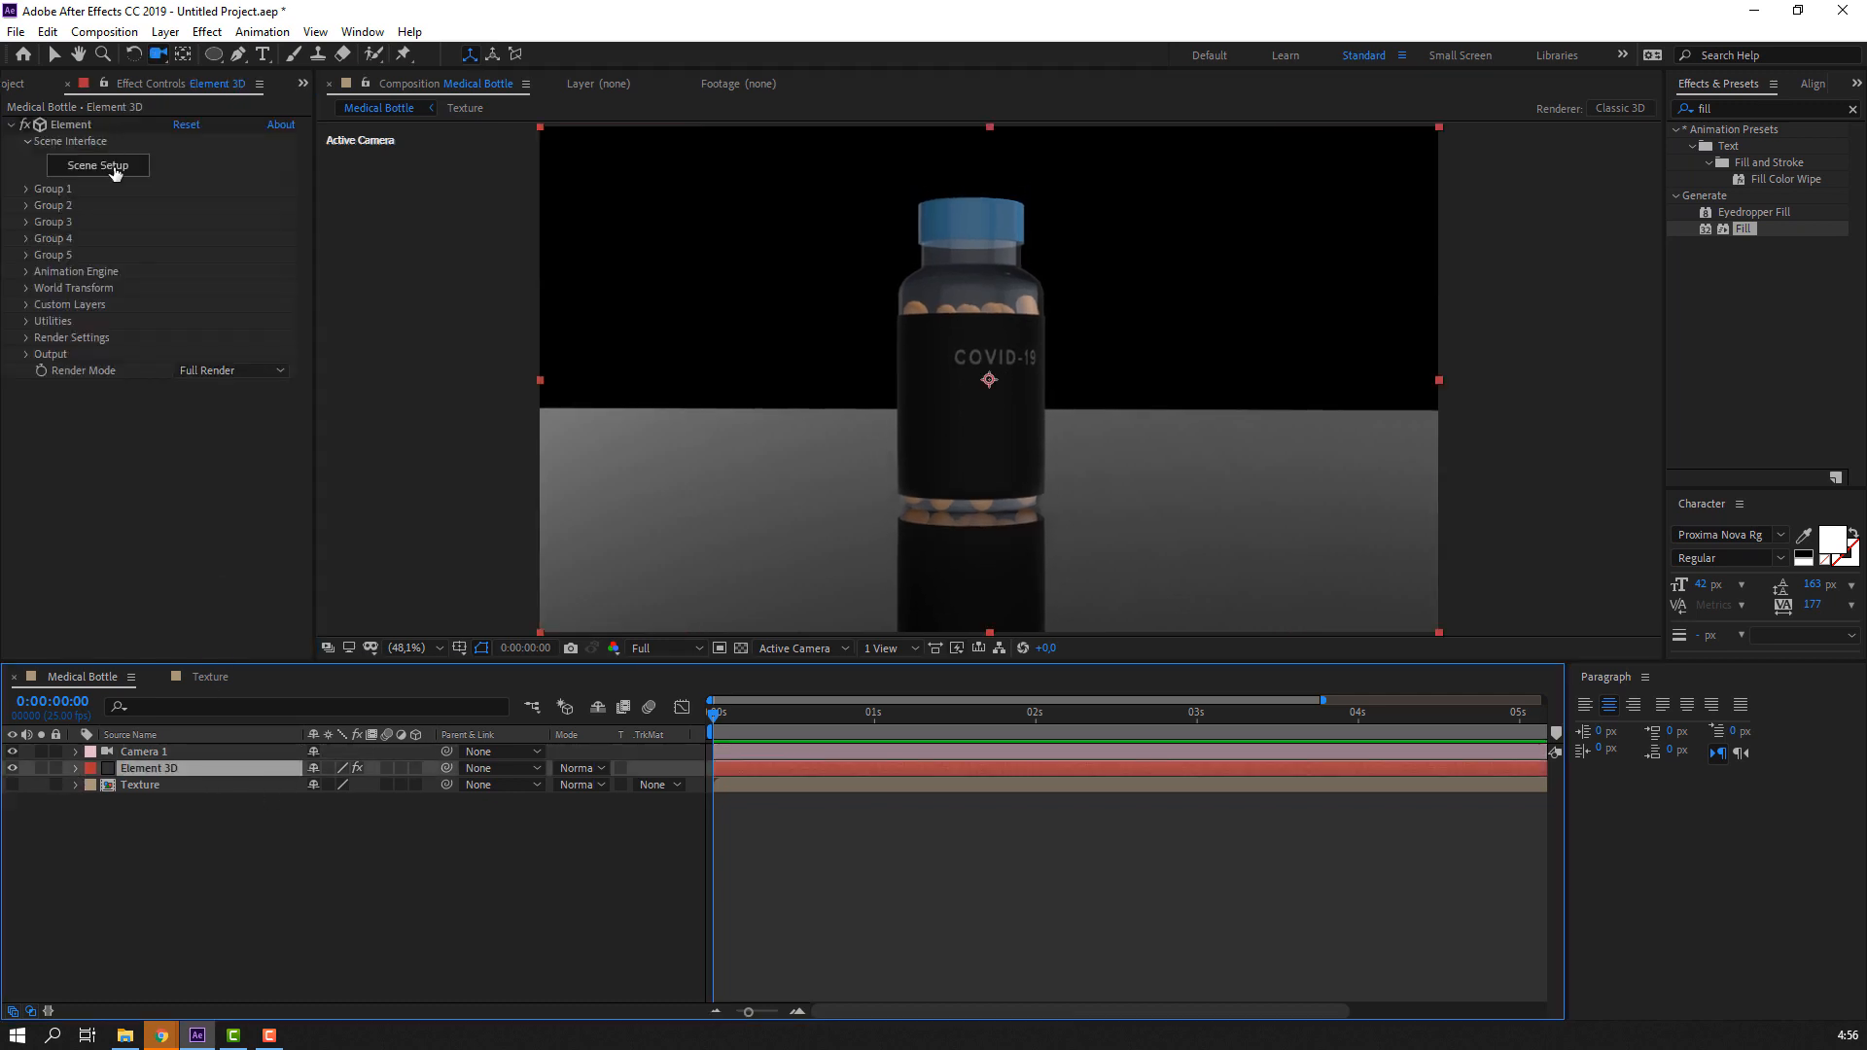
left_click(113, 167)
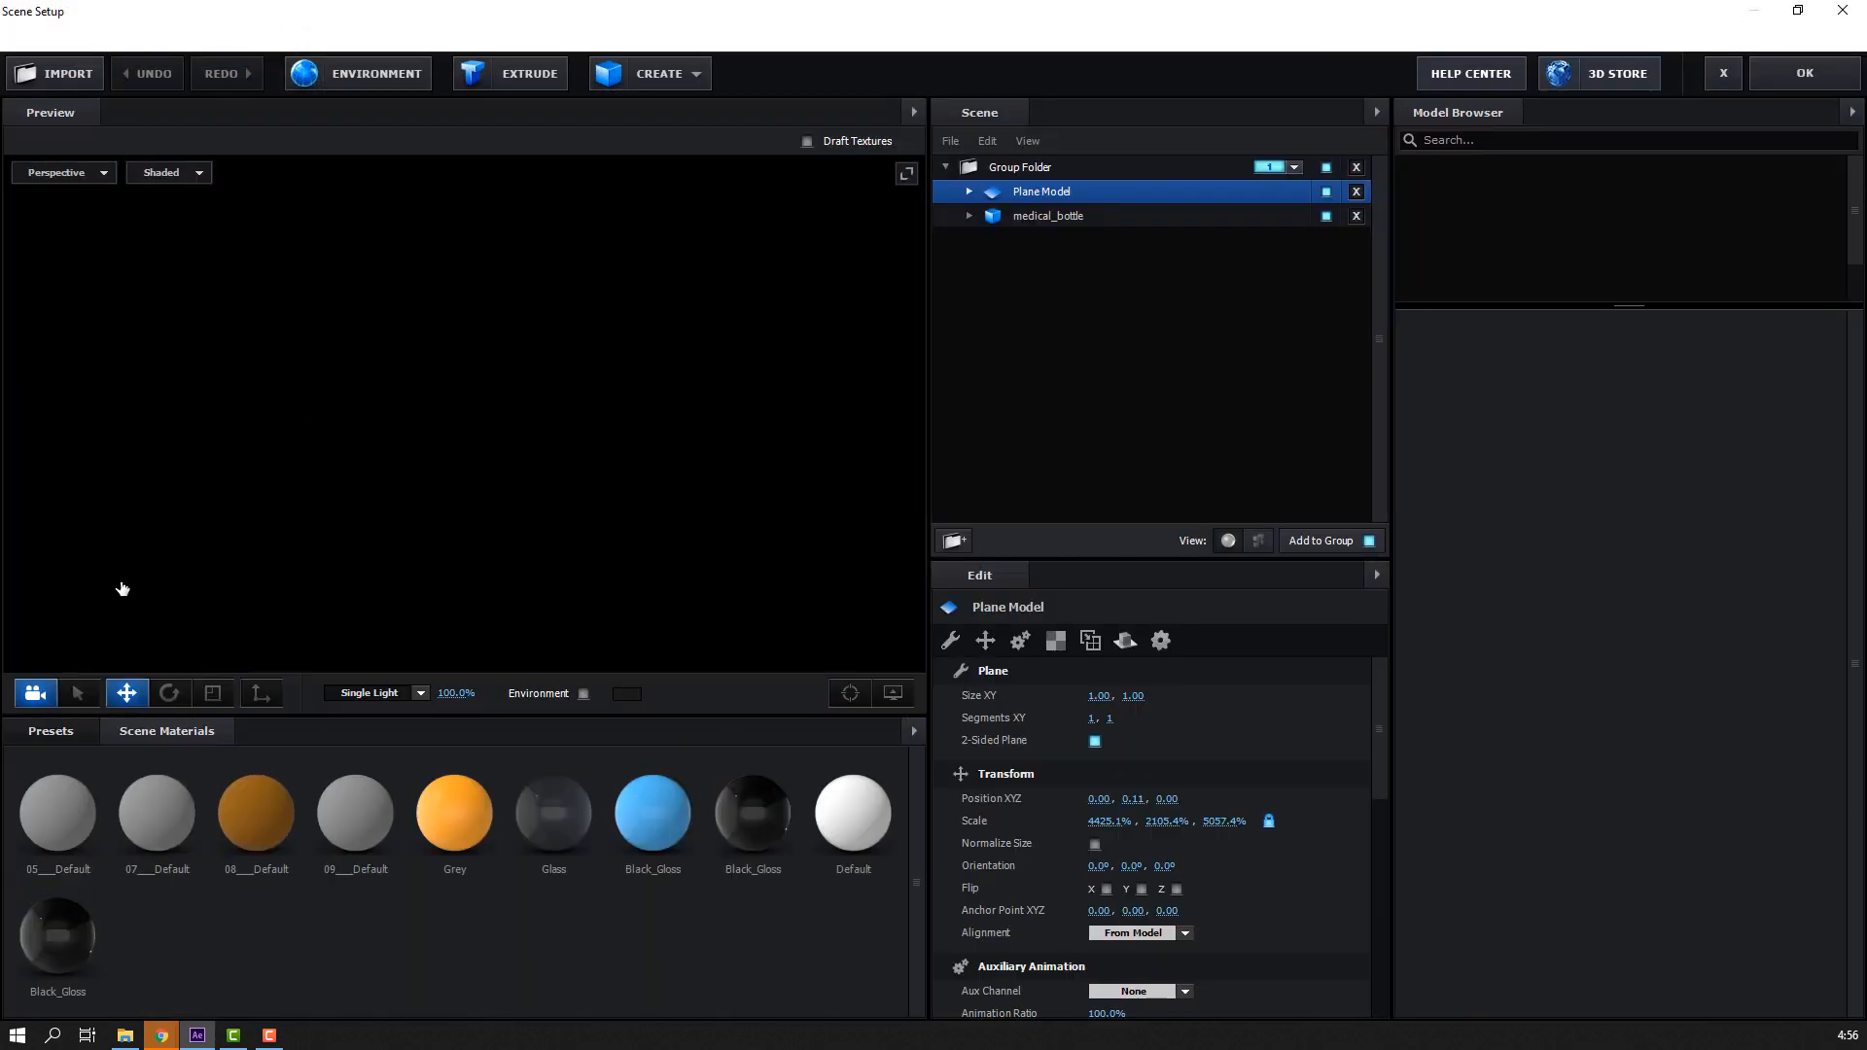
scroll(150, 815, "up", 2)
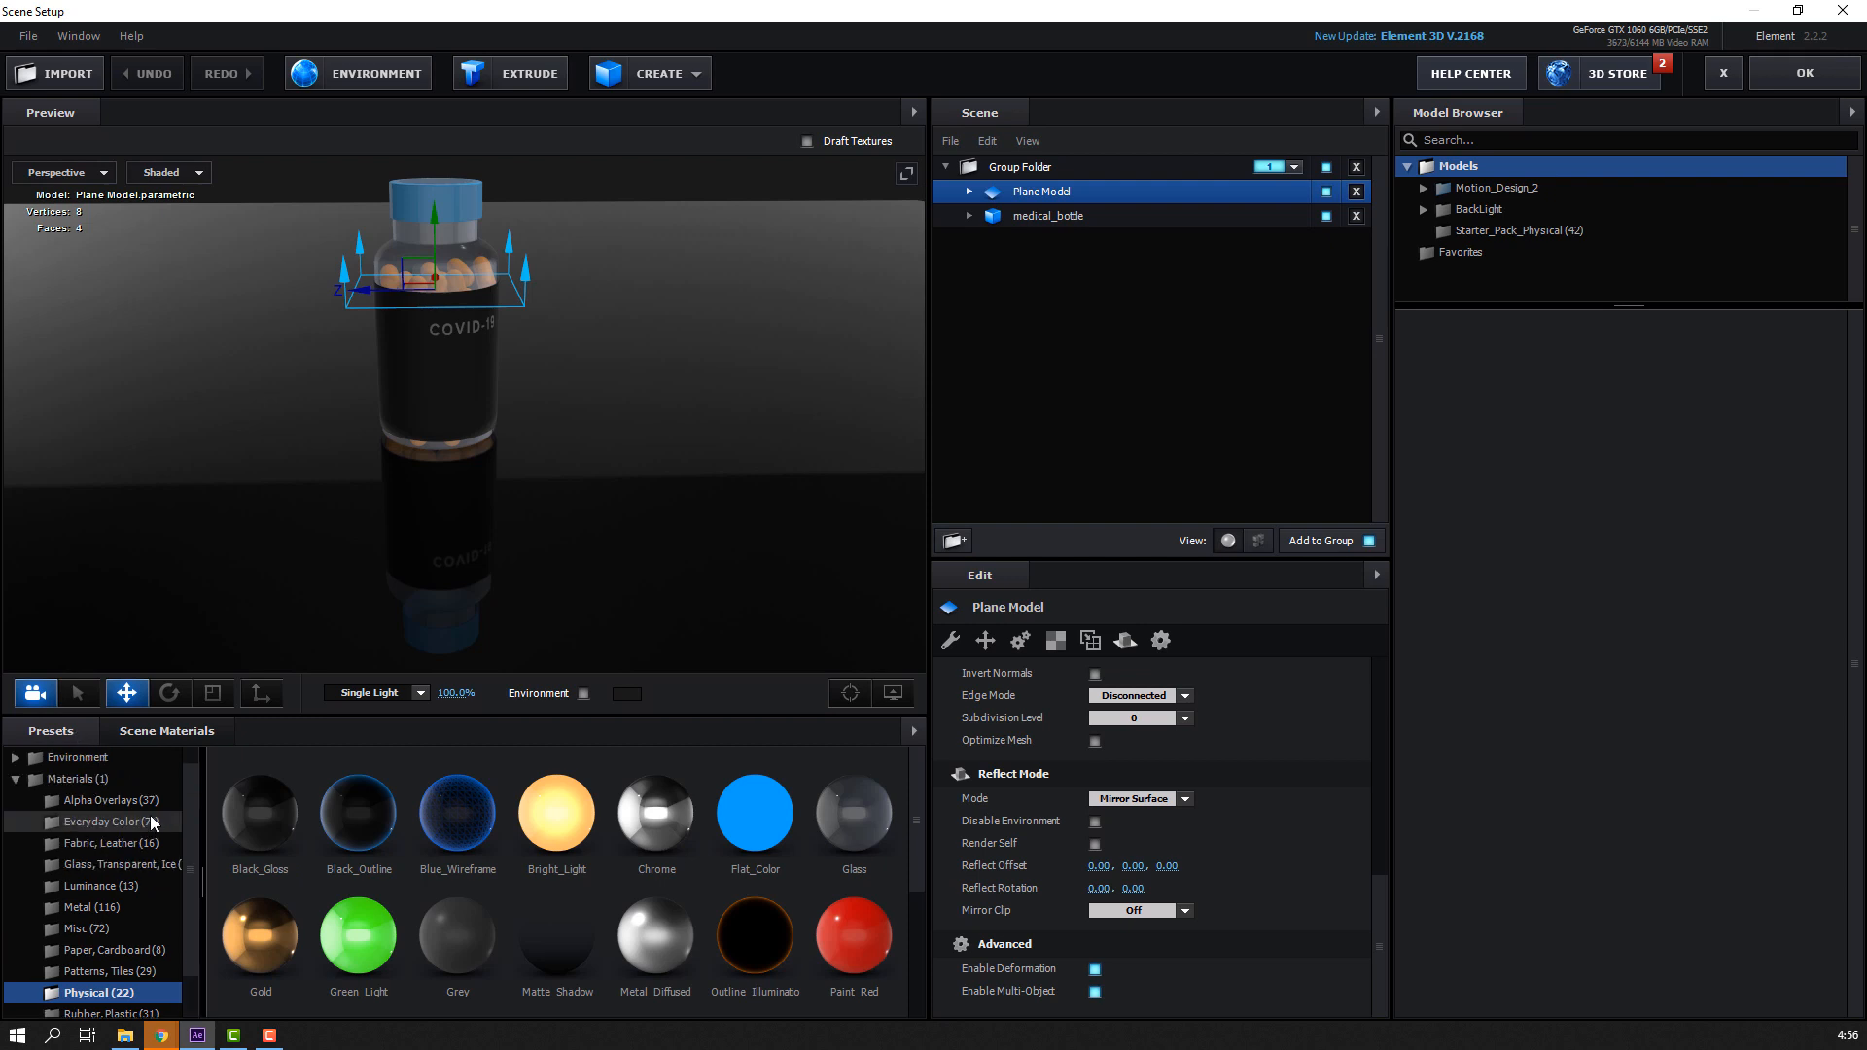
left_click(62, 774)
left_click(97, 801)
left_click(119, 821)
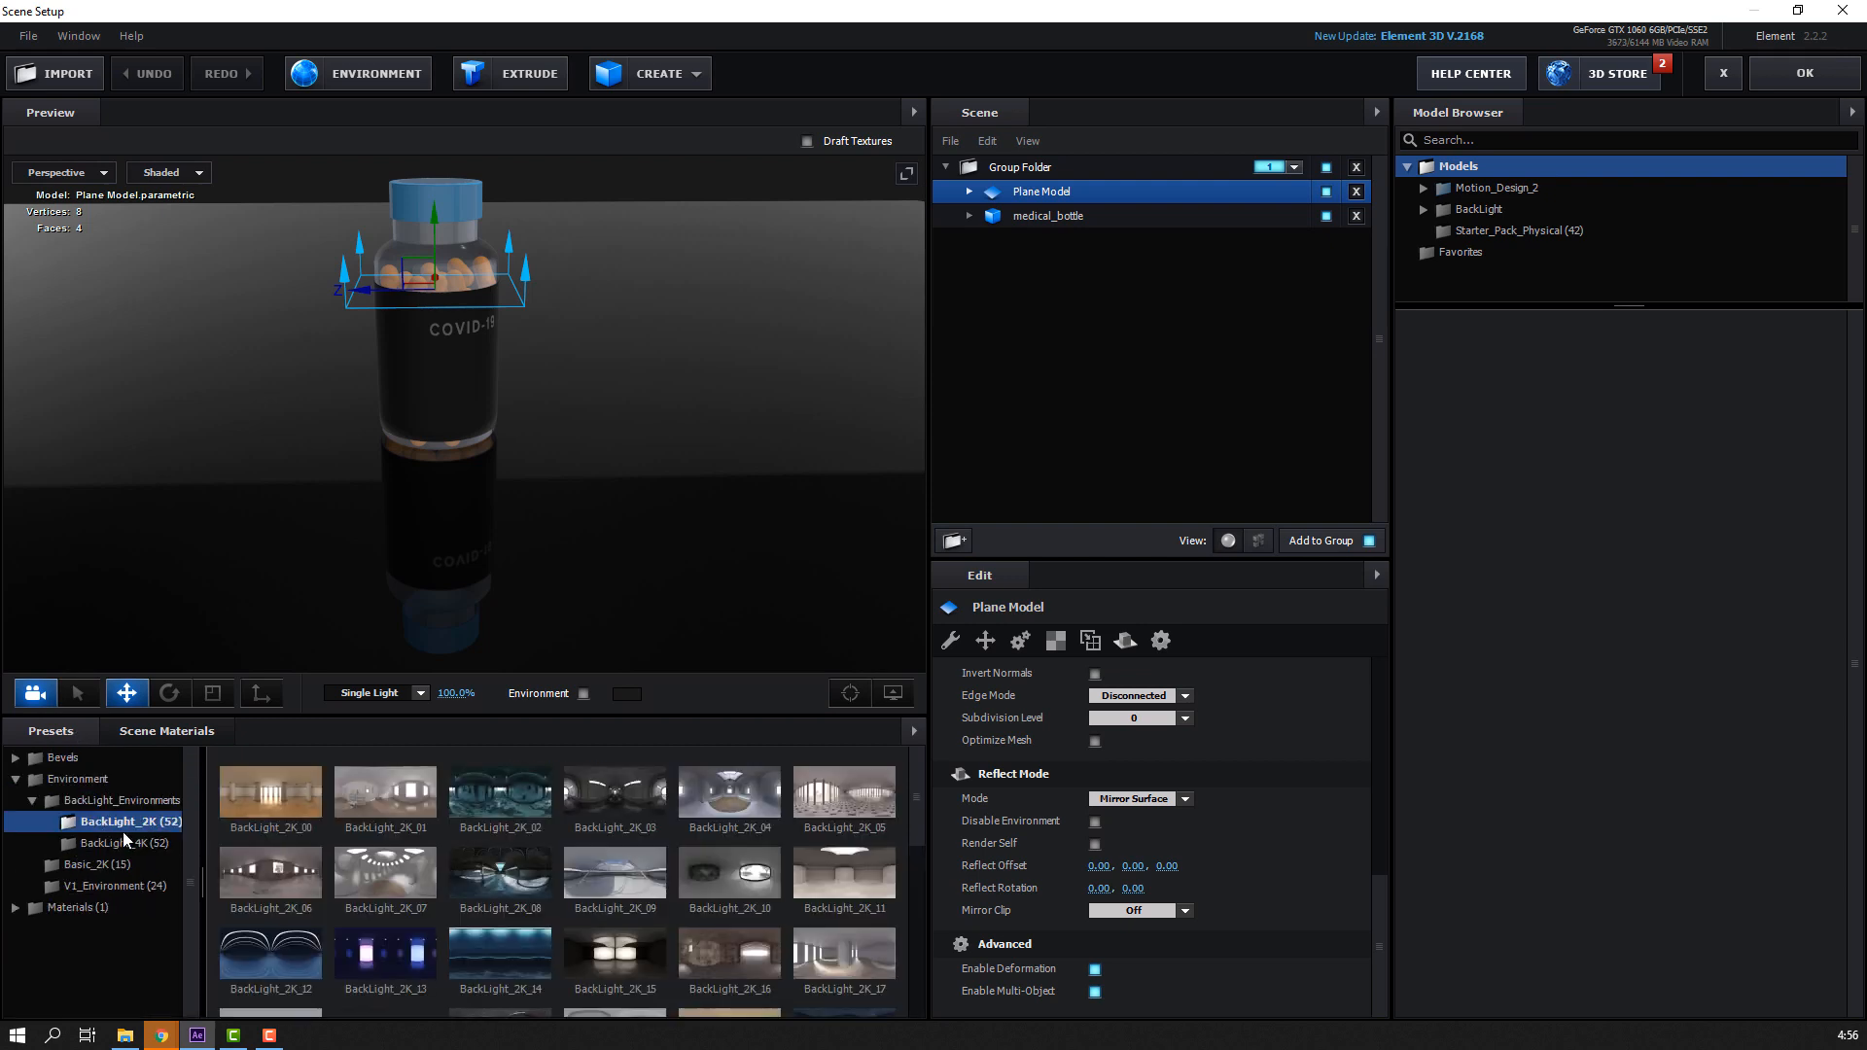
scroll(461, 918, "down", 3)
left_click(638, 760)
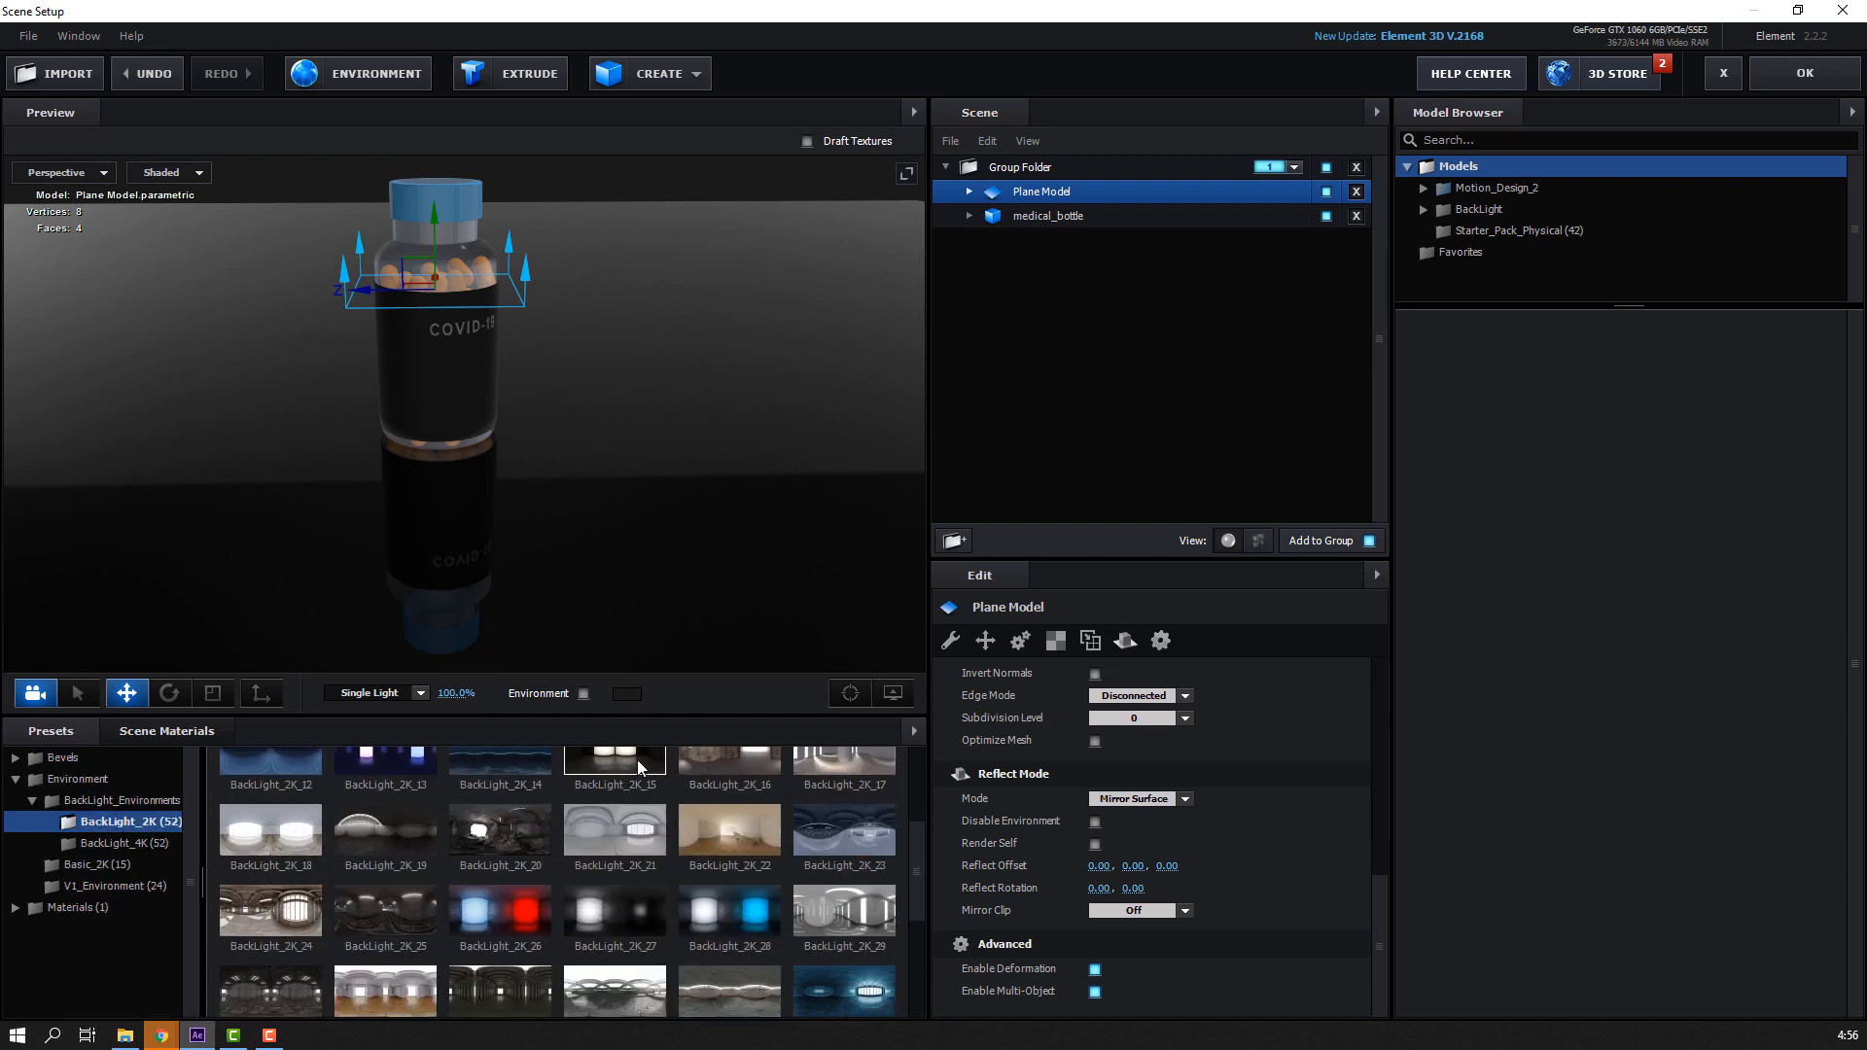
left_click_drag(425, 510, 393, 464)
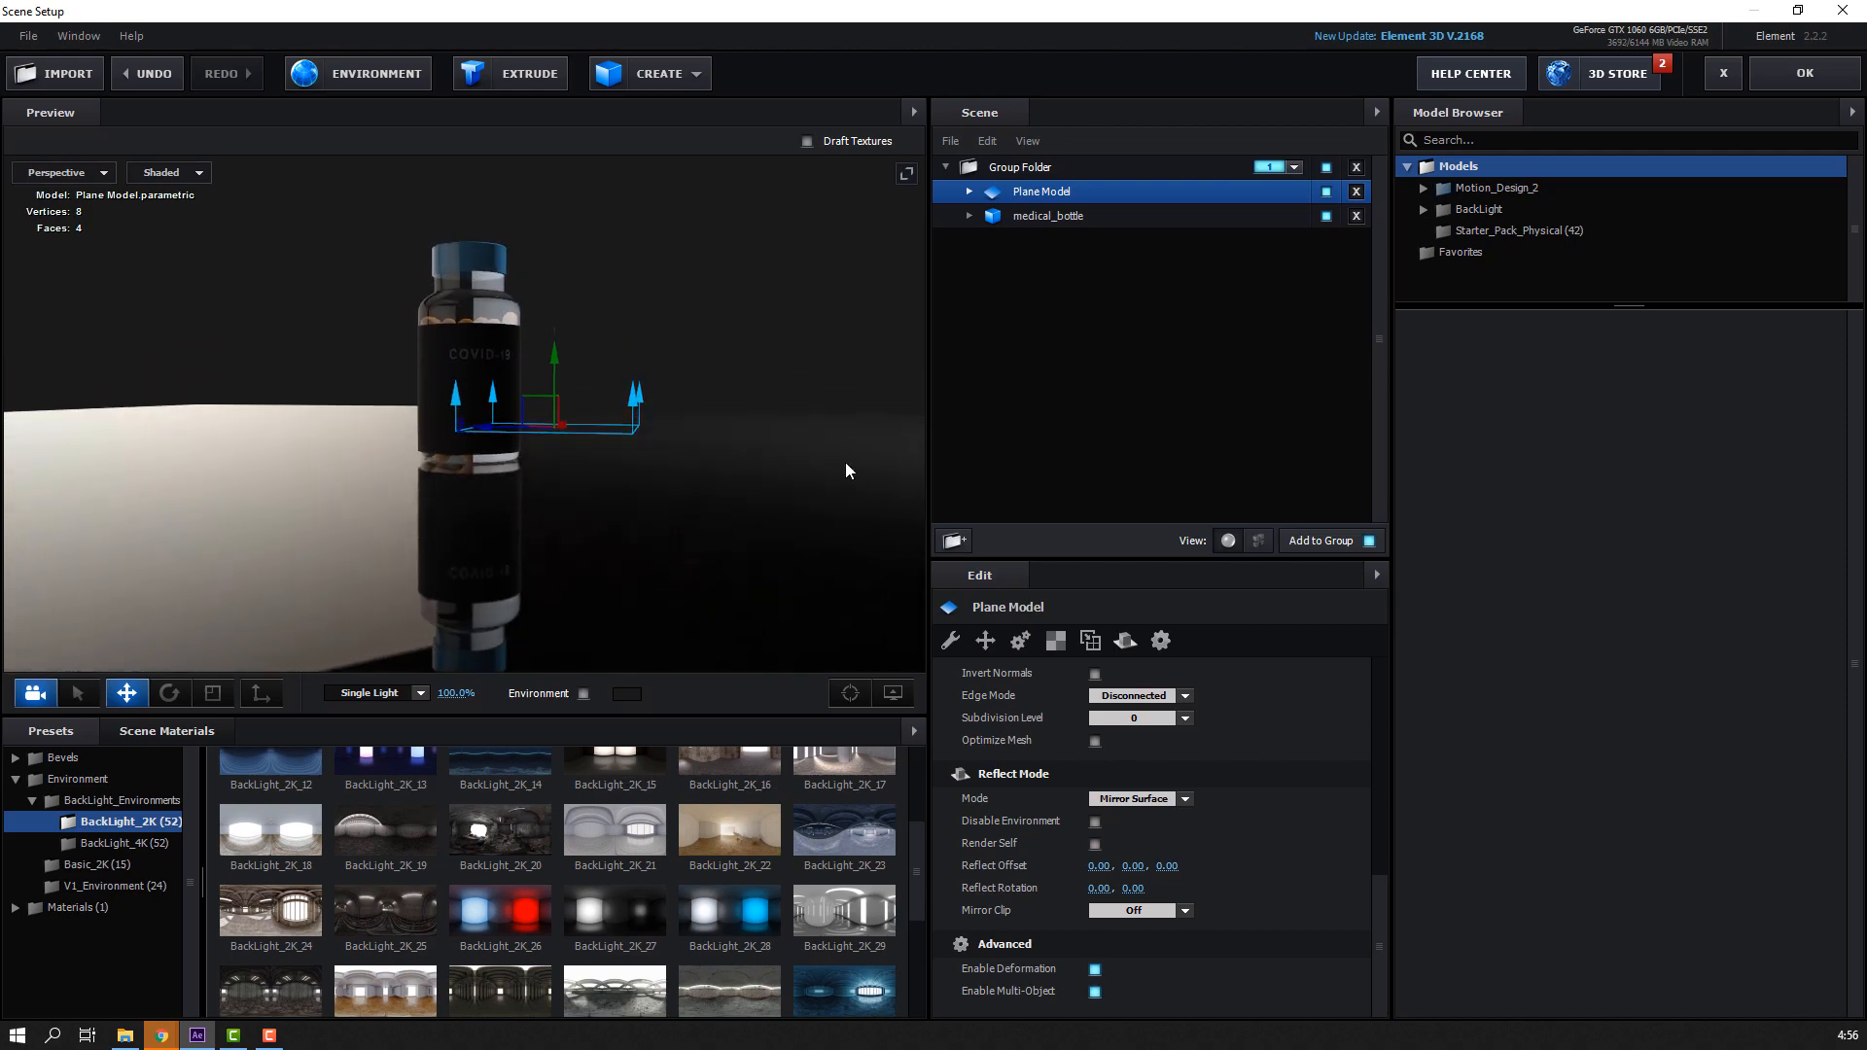
left_click(1765, 74)
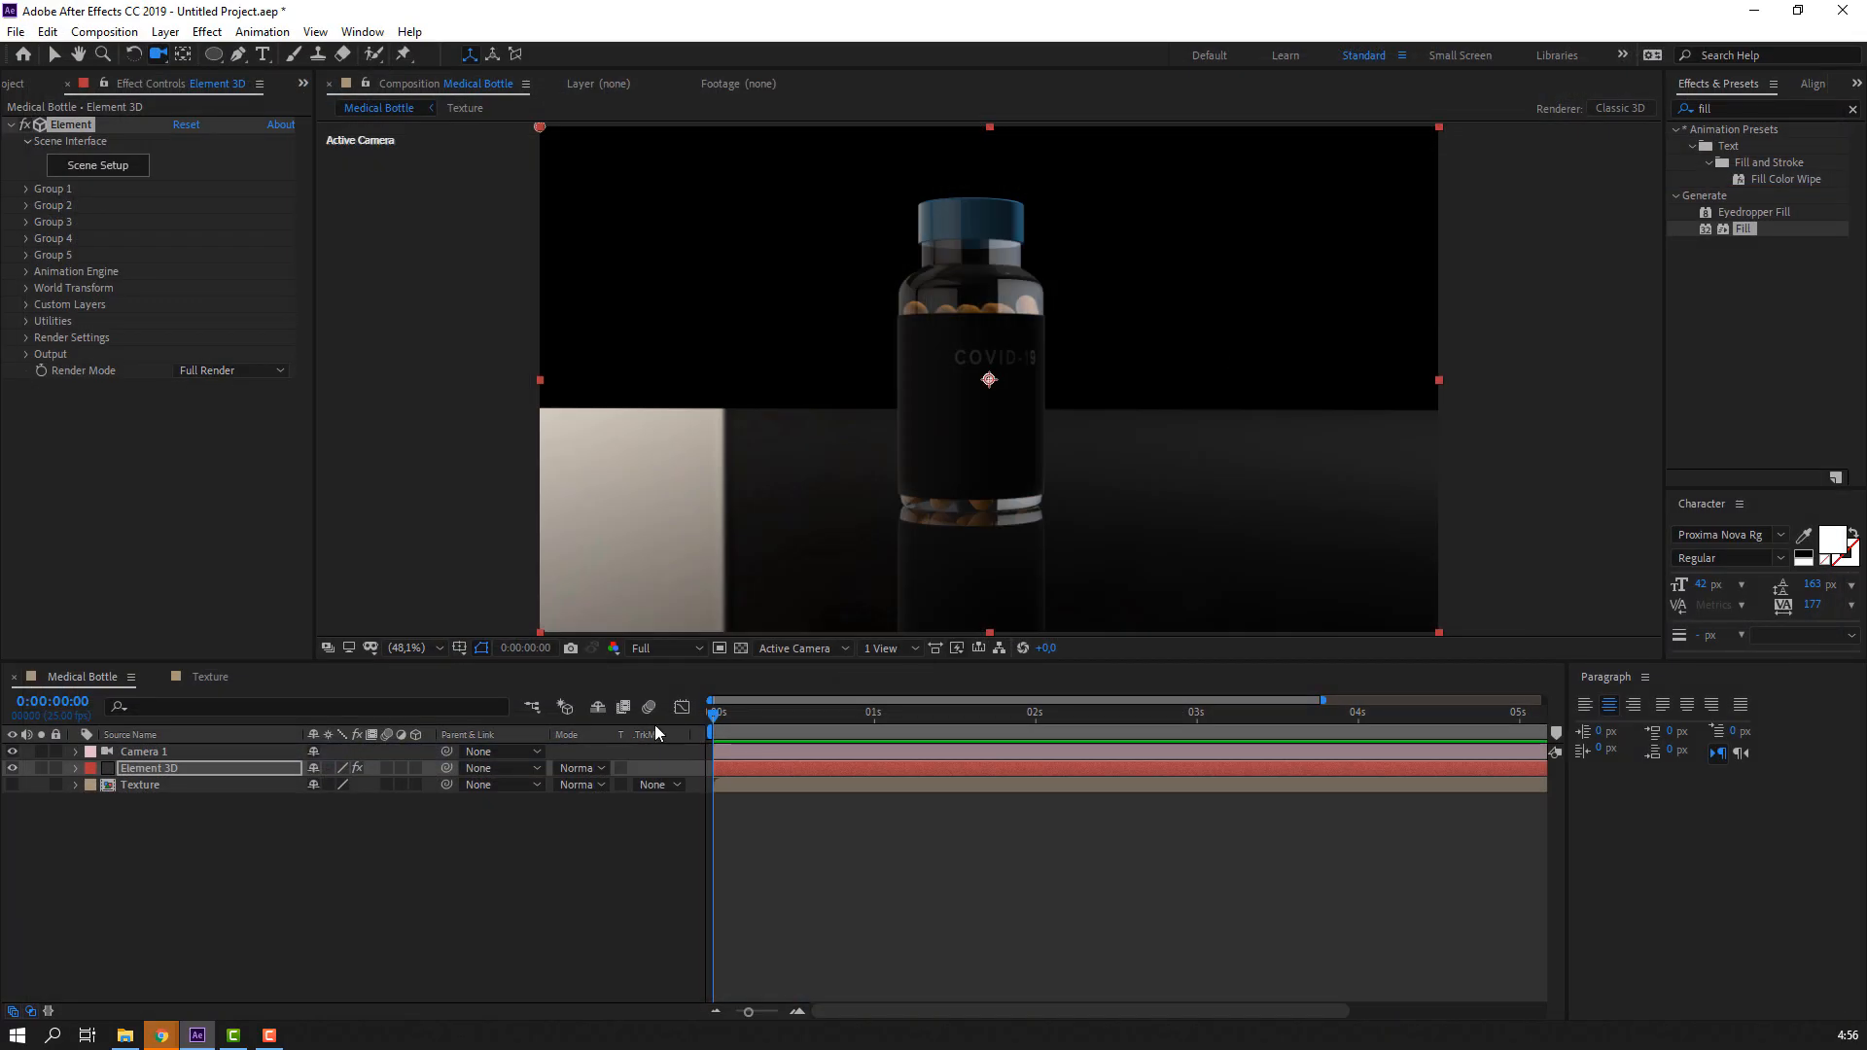
Enable Show in BG for the Physical Environment in Element's Render Settings
left_click(148, 770)
left_click(28, 337)
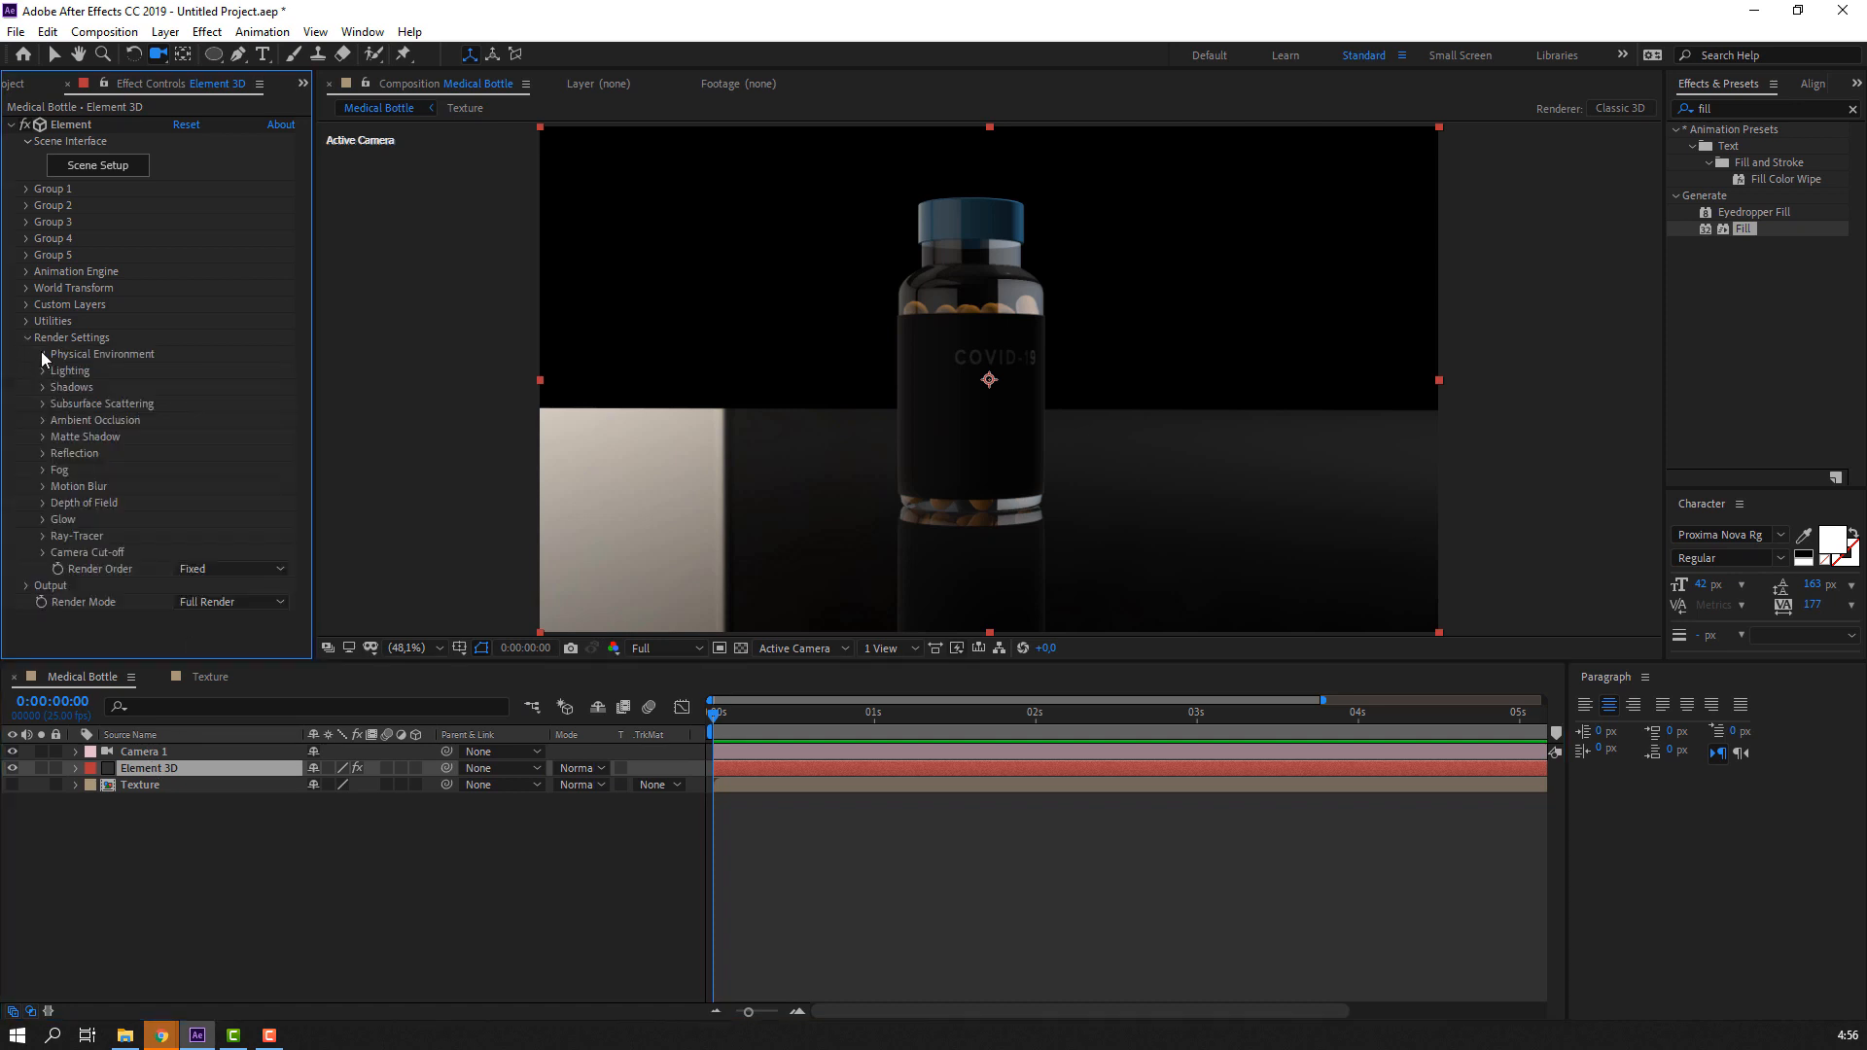
left_click(44, 356)
left_click(179, 454)
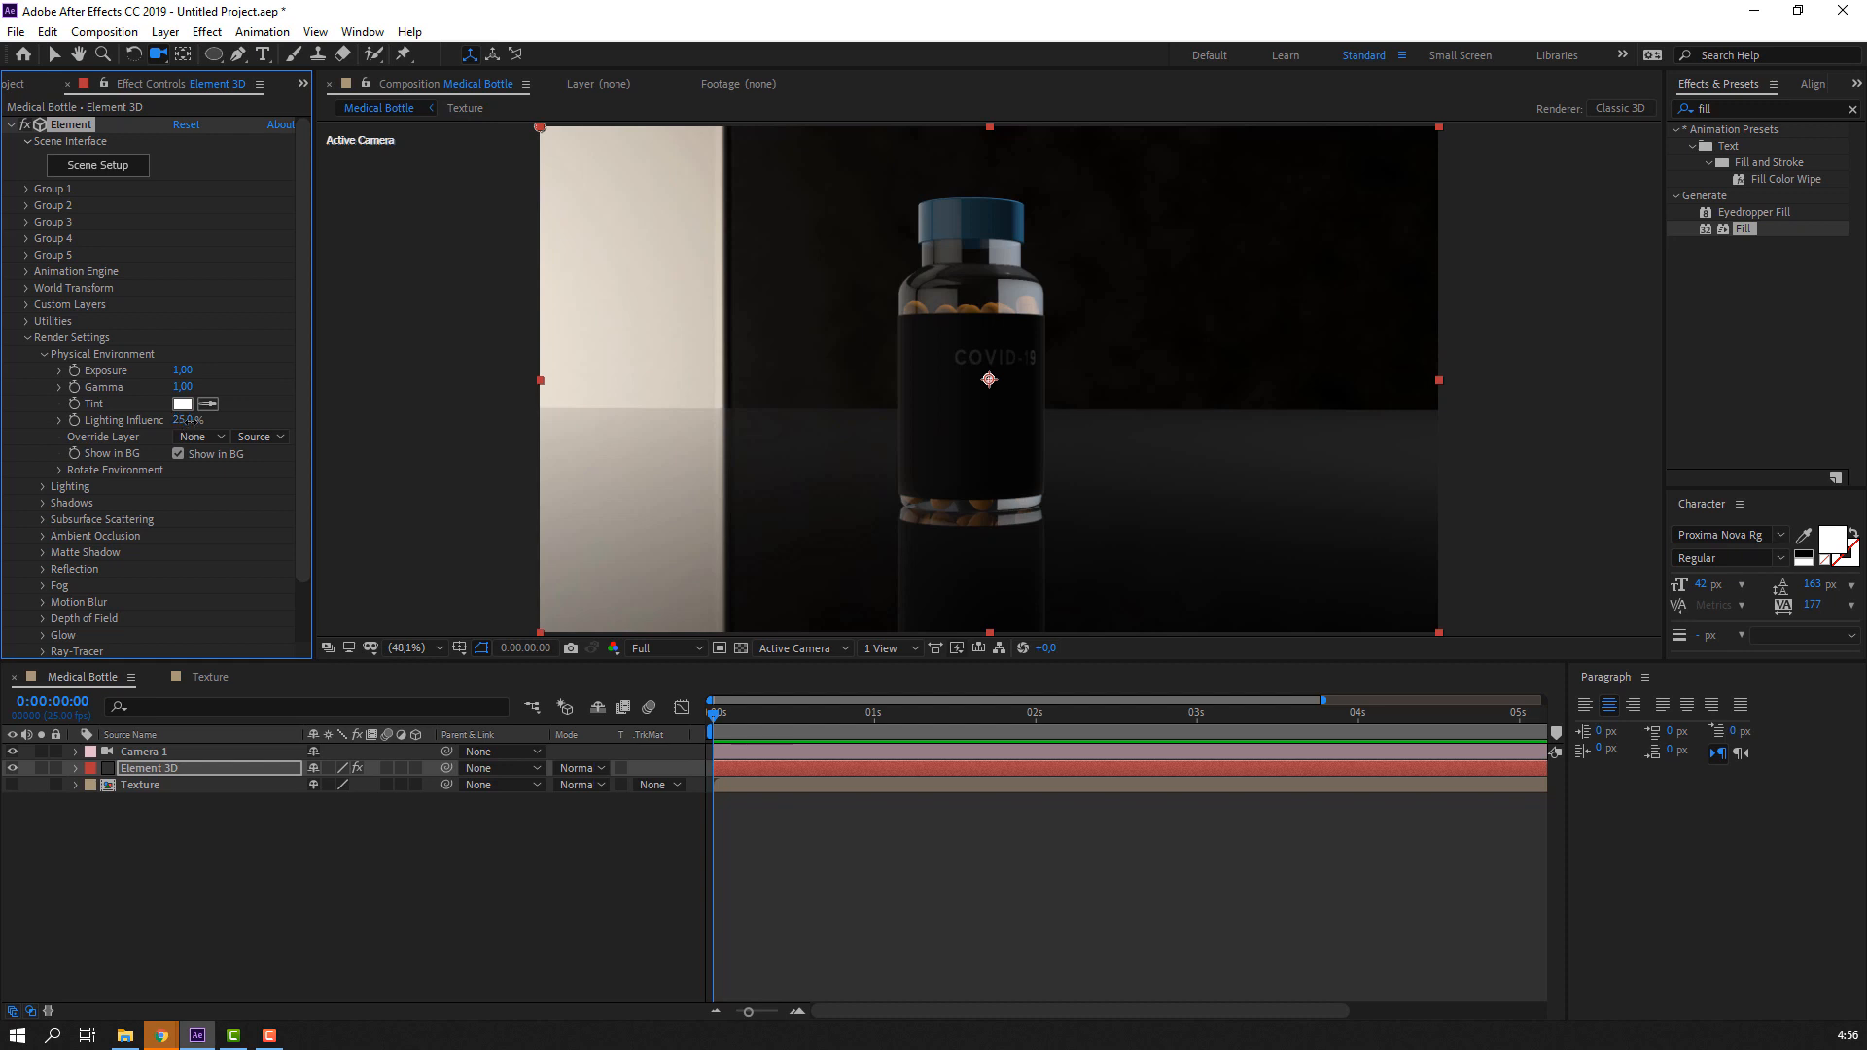
Try a Lighting Influence of 0% for the physical environment and undo it
left_click_drag(190, 421, 146, 422)
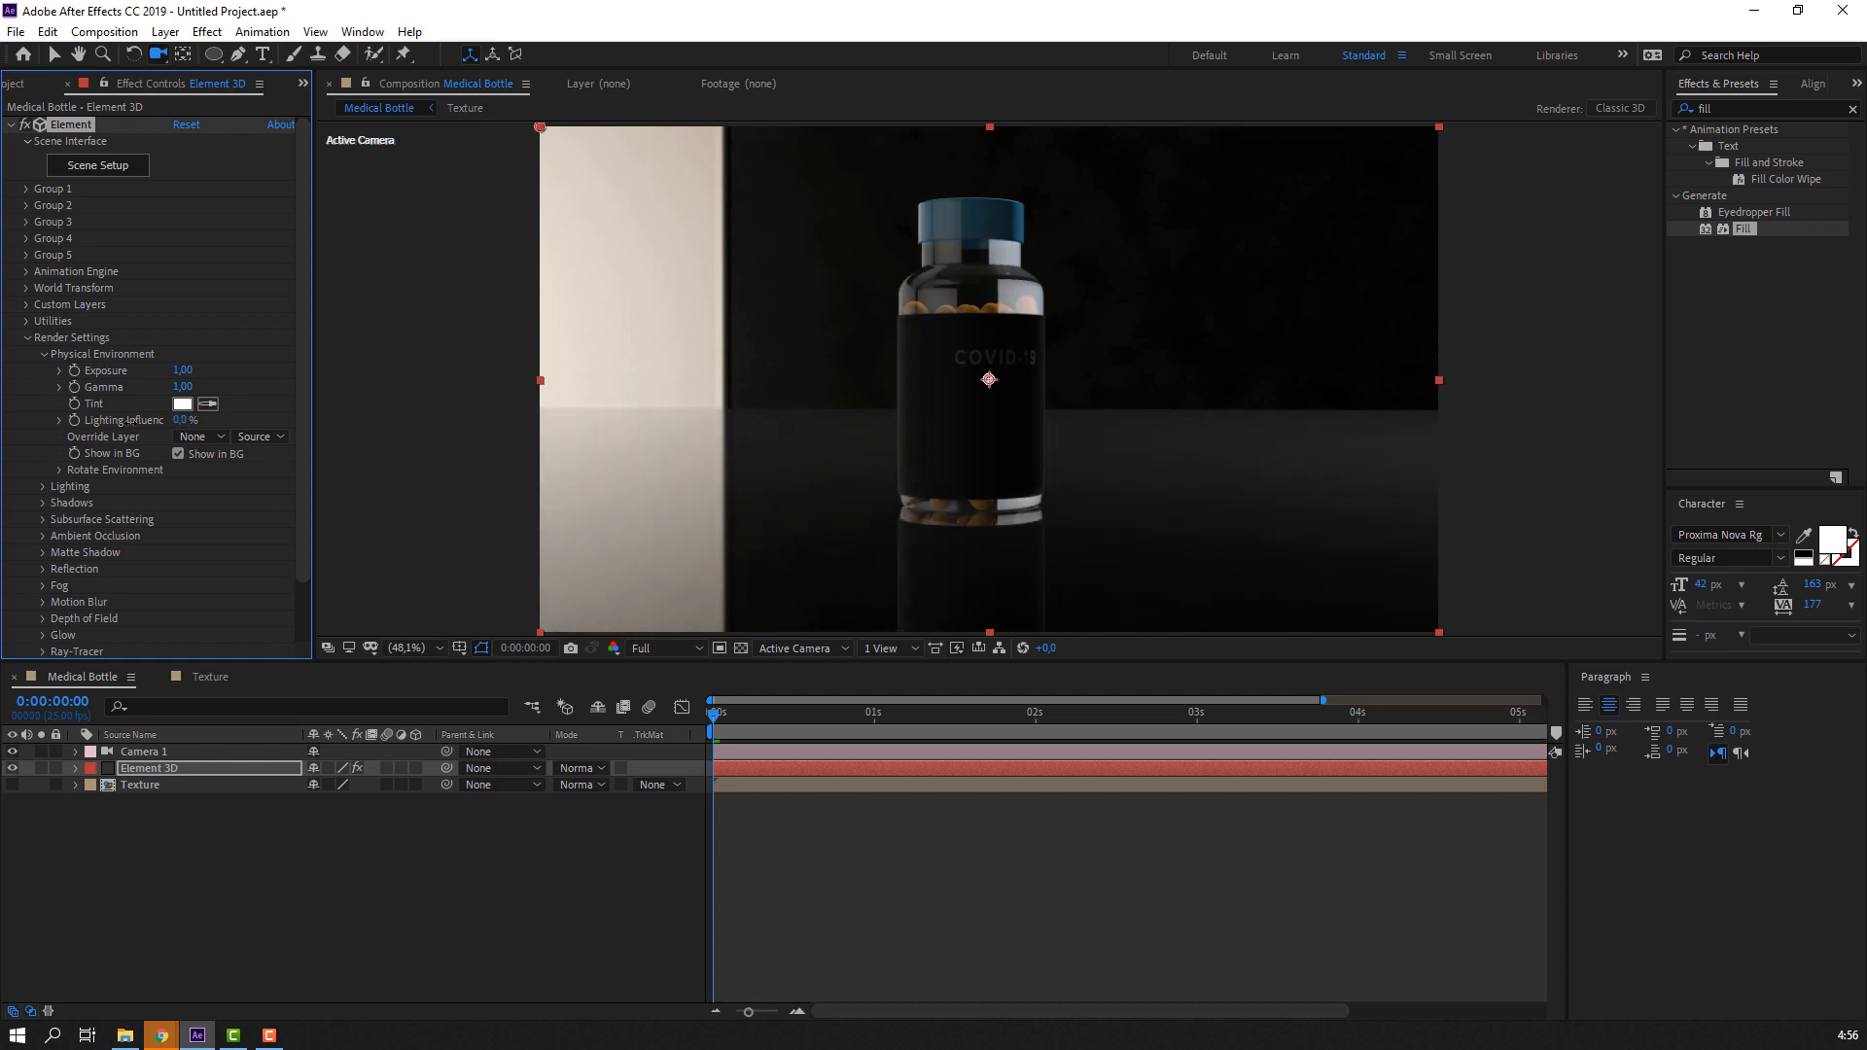
key("ctrl+z")
Rotate the physical environment to 86° in X and 7° in Z
left_click(110, 473)
left_click_drag(184, 503, 313, 508)
key("ctrl+z")
mouse_move(197, 488)
left_mouse_down()
mouse_move(283, 490)
mouse_move(209, 515)
left_mouse_up()
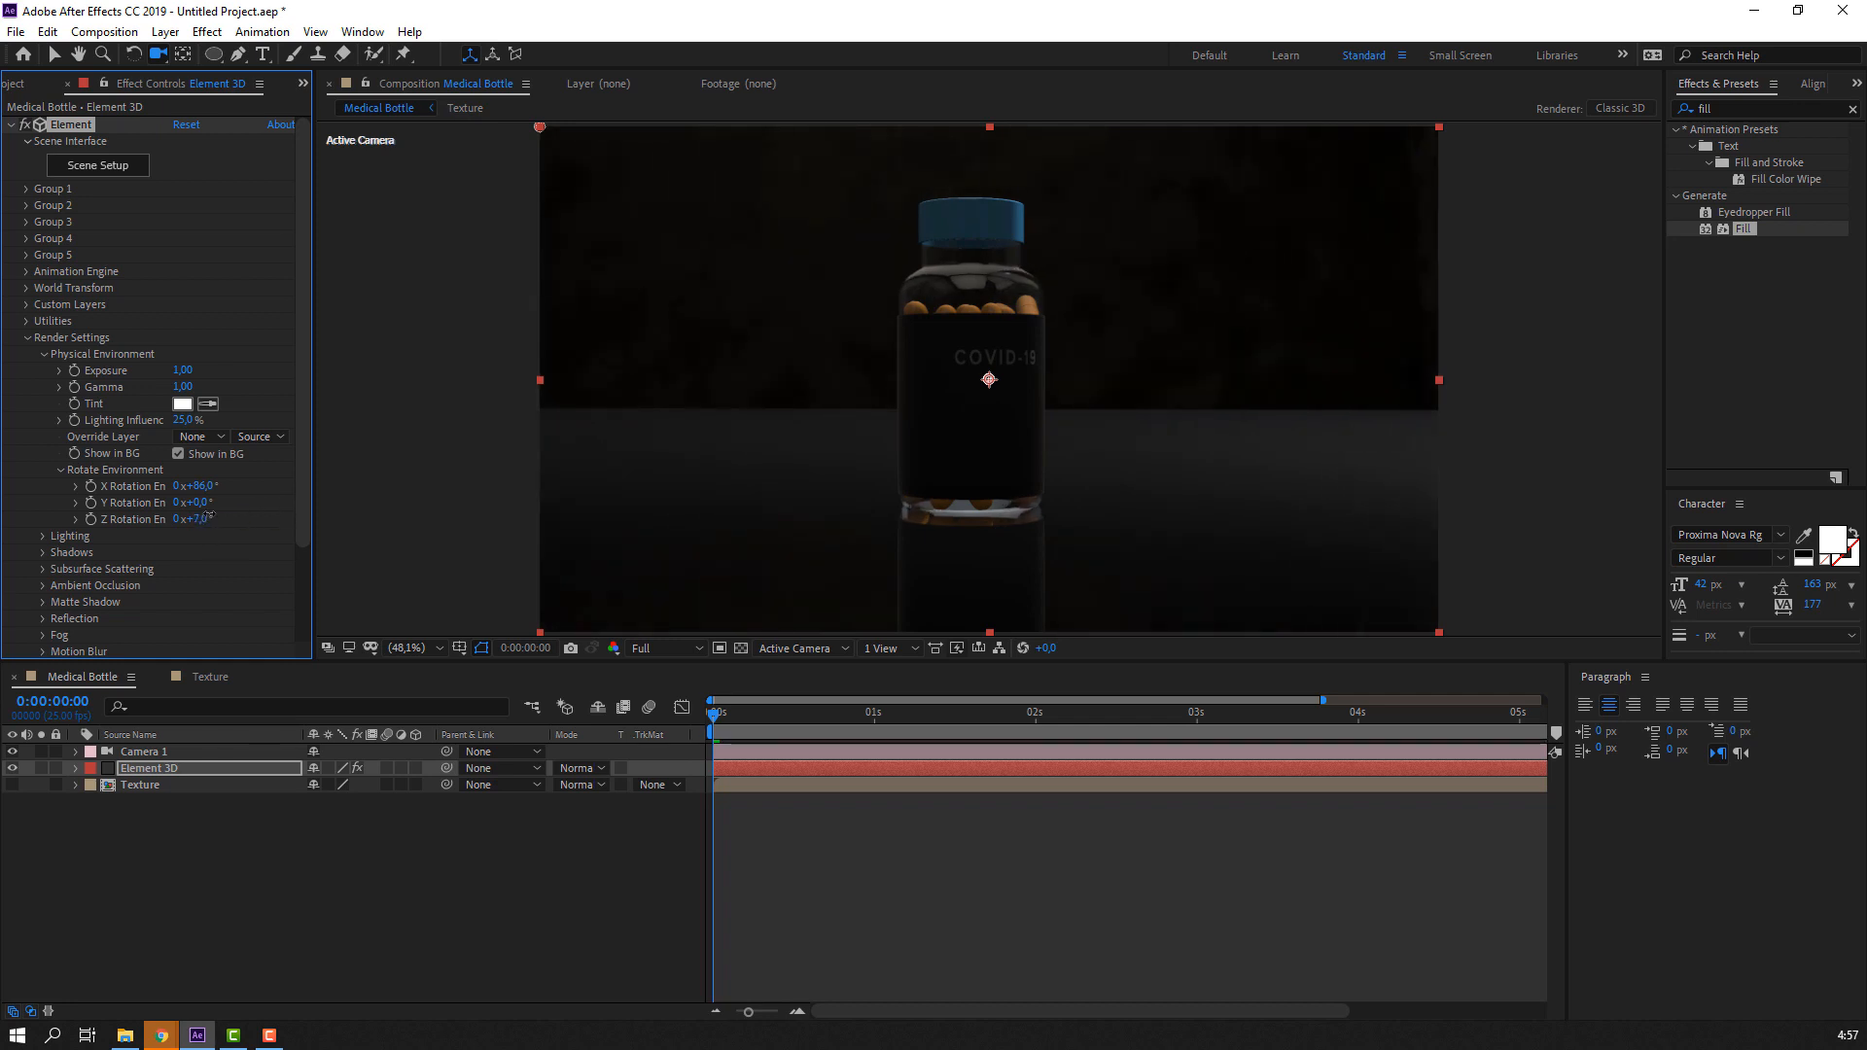
left_click(59, 469)
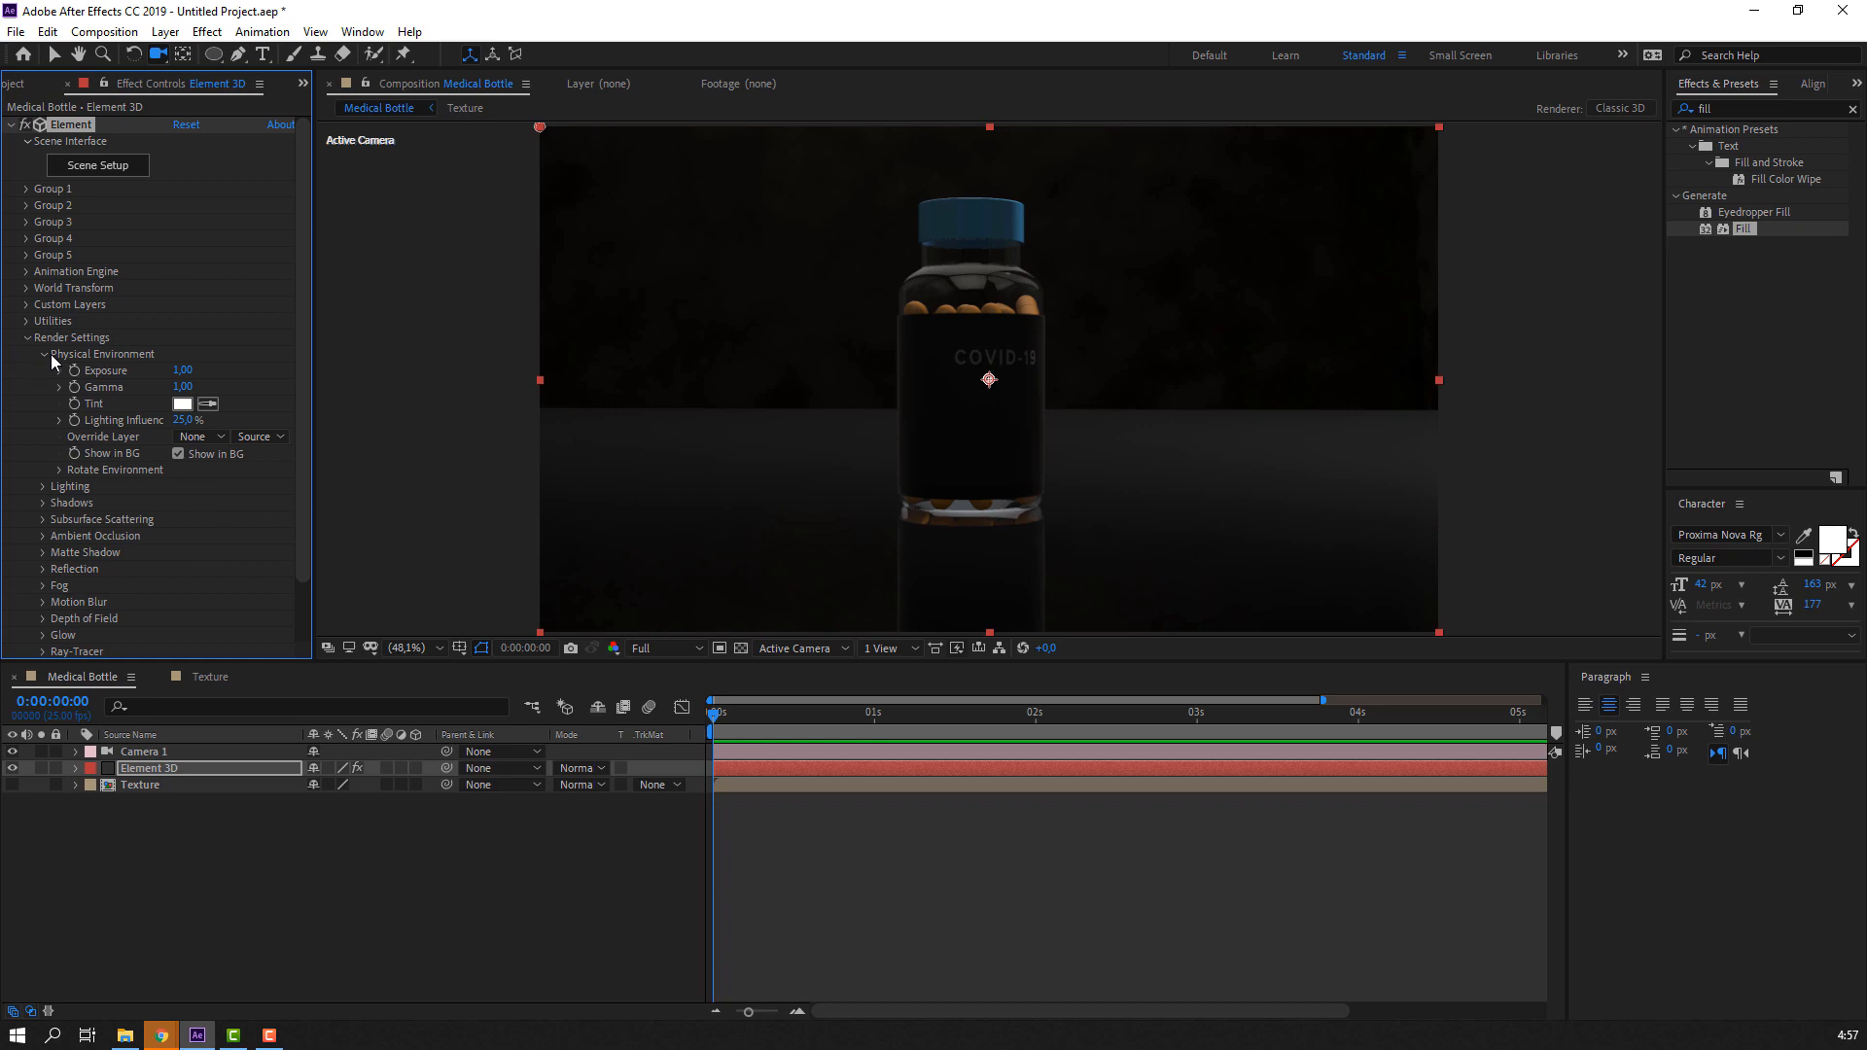
Try the Cinema and Stylized presets for Add Lighting in Element's Lighting settings, and return it to None
left_click(44, 356)
left_click(43, 388)
left_click(43, 387)
left_click(43, 371)
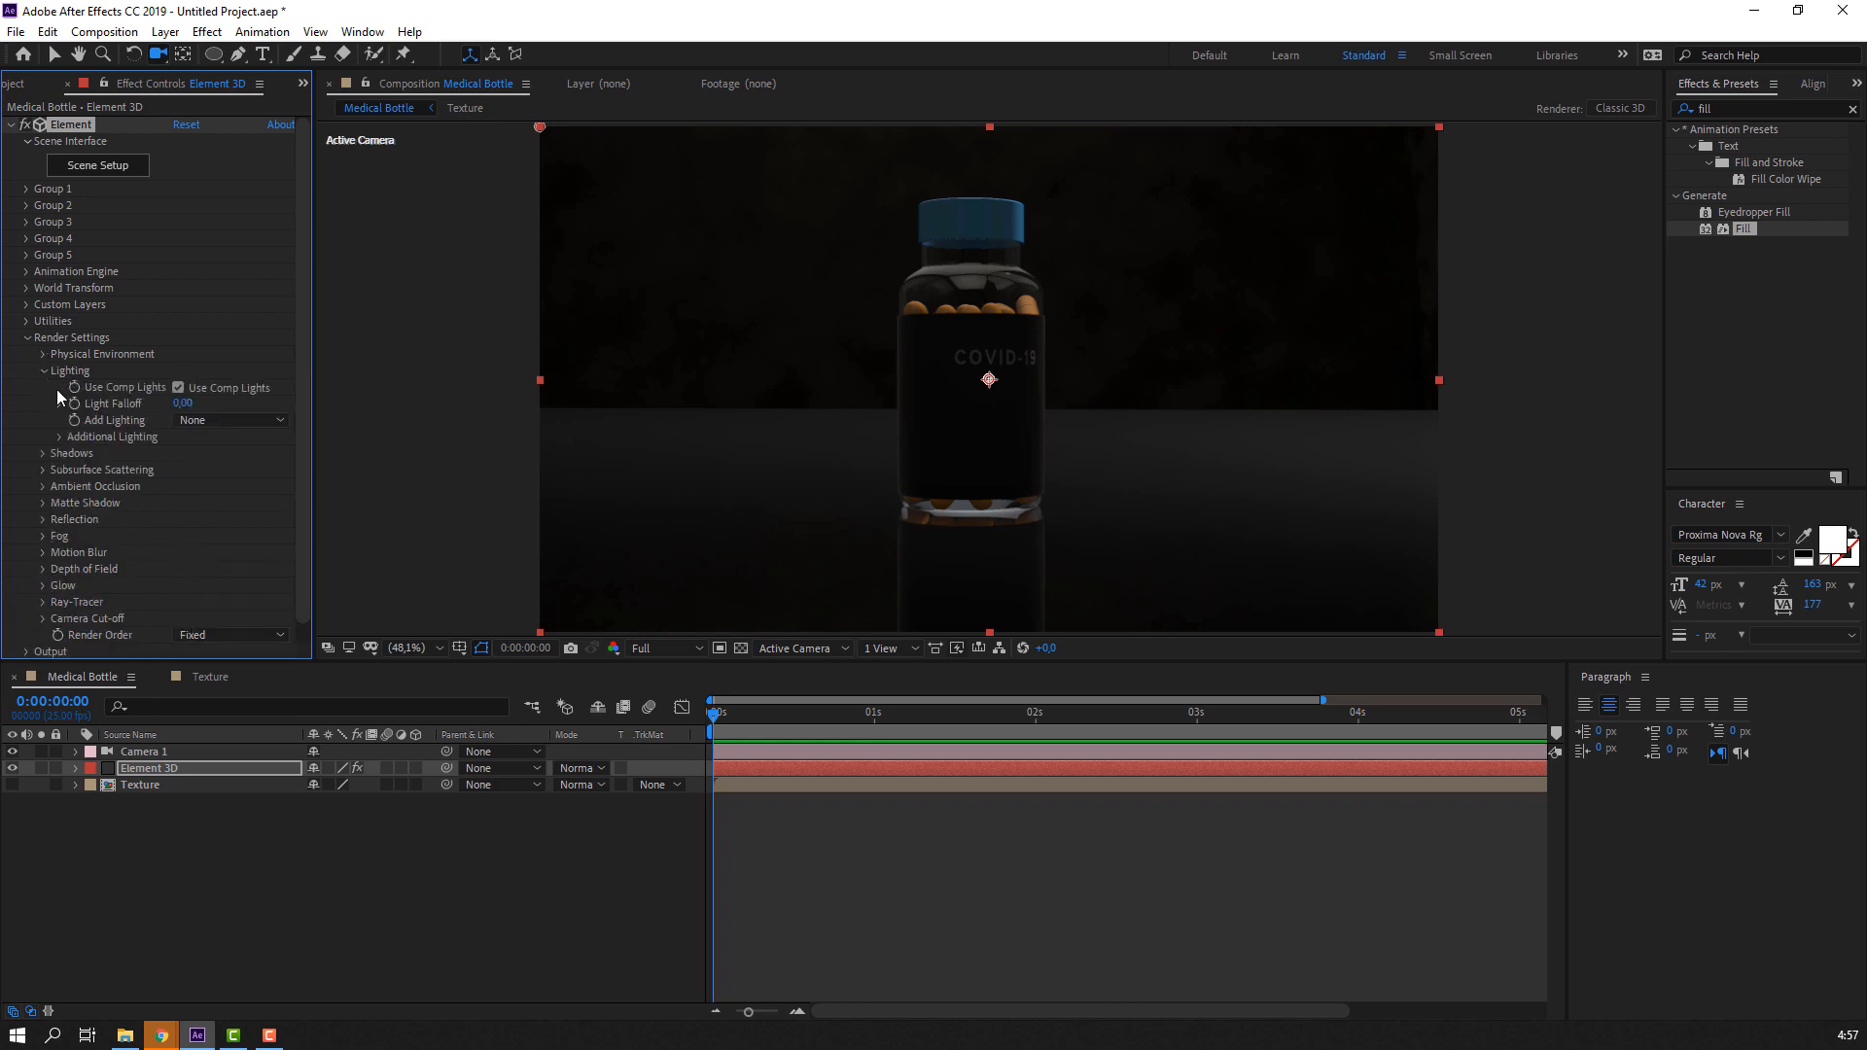
left_click(199, 422)
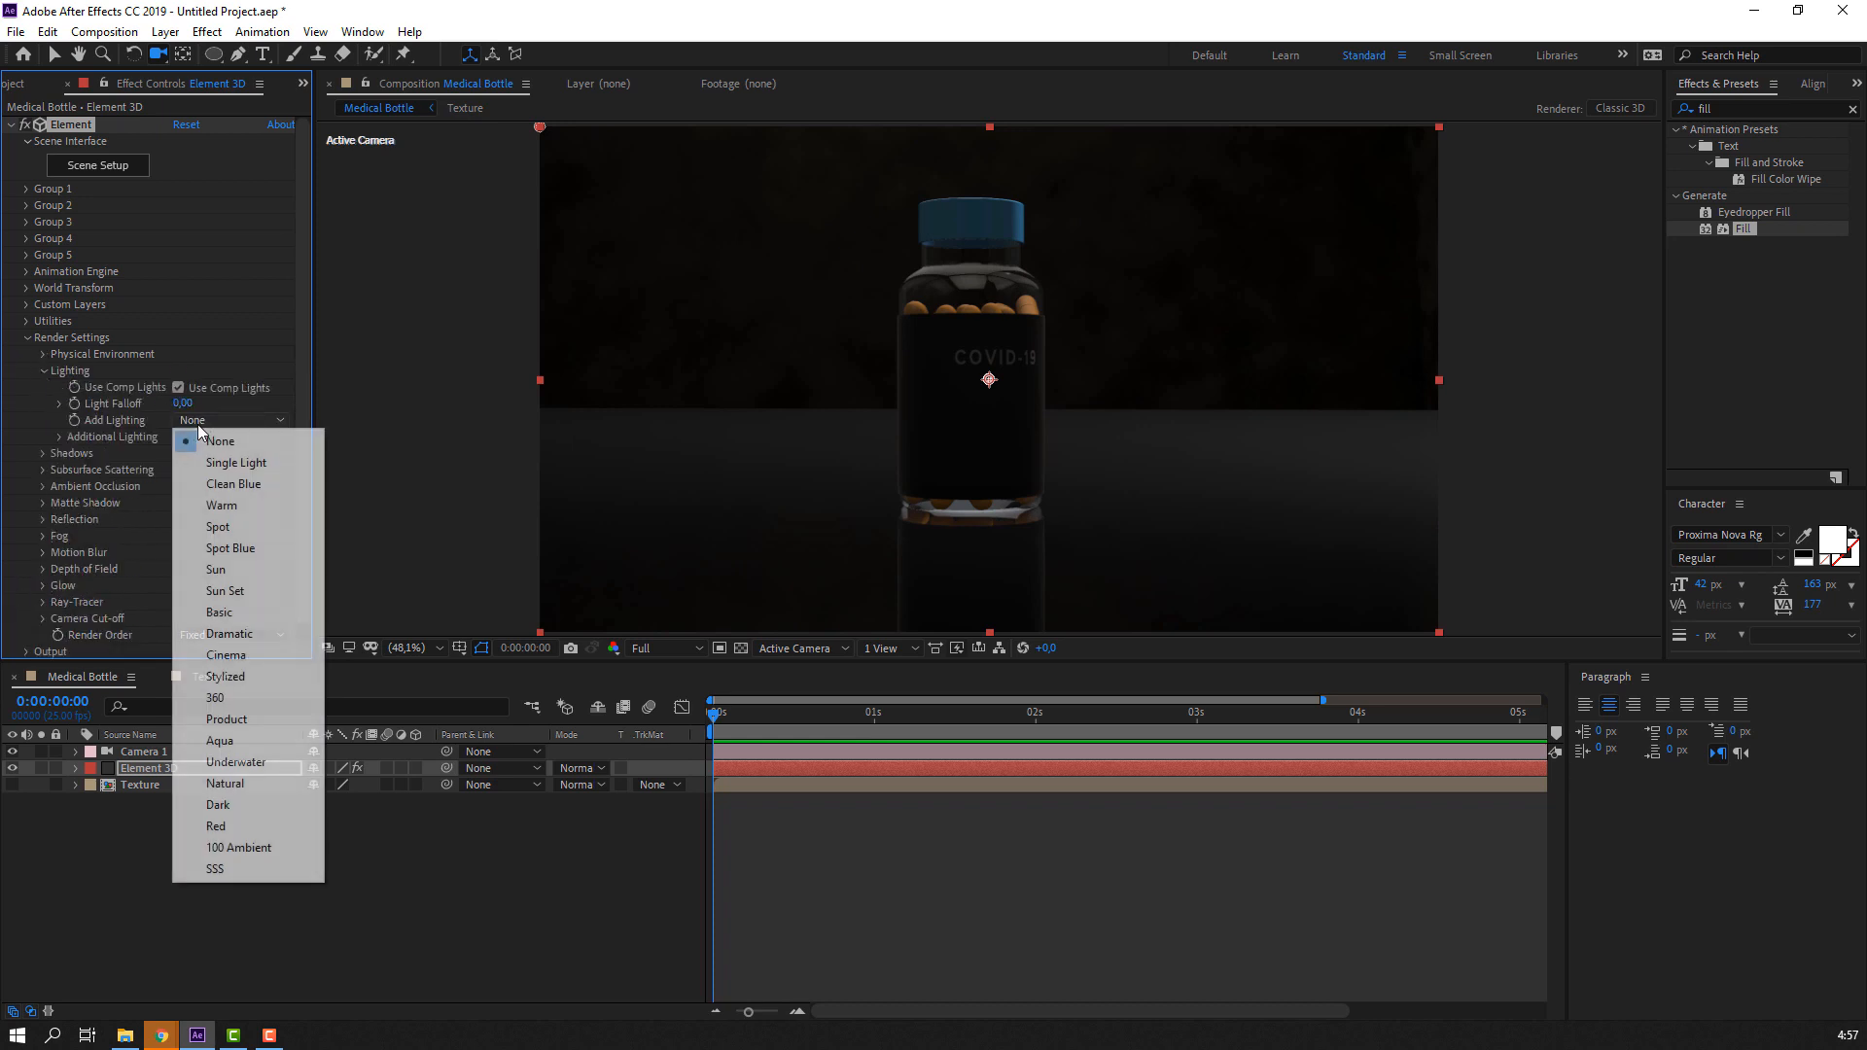
left_click(234, 654)
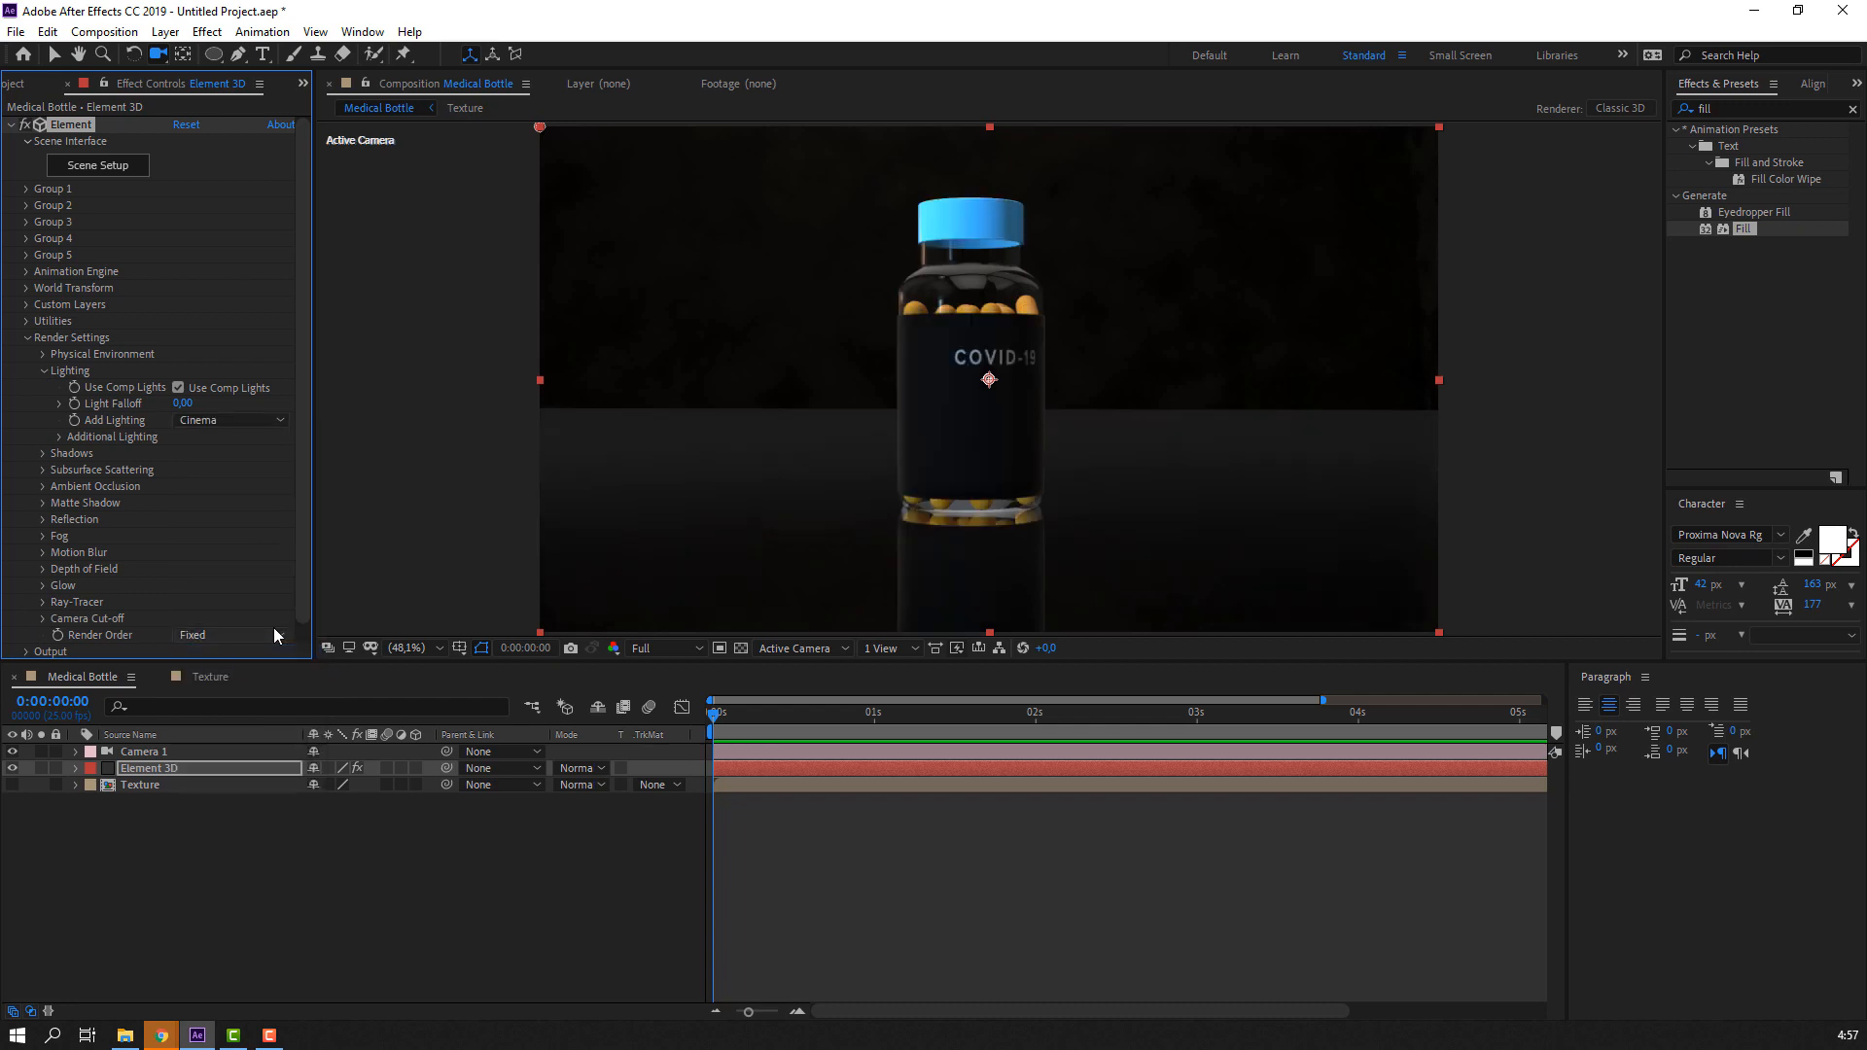
left_click(226, 420)
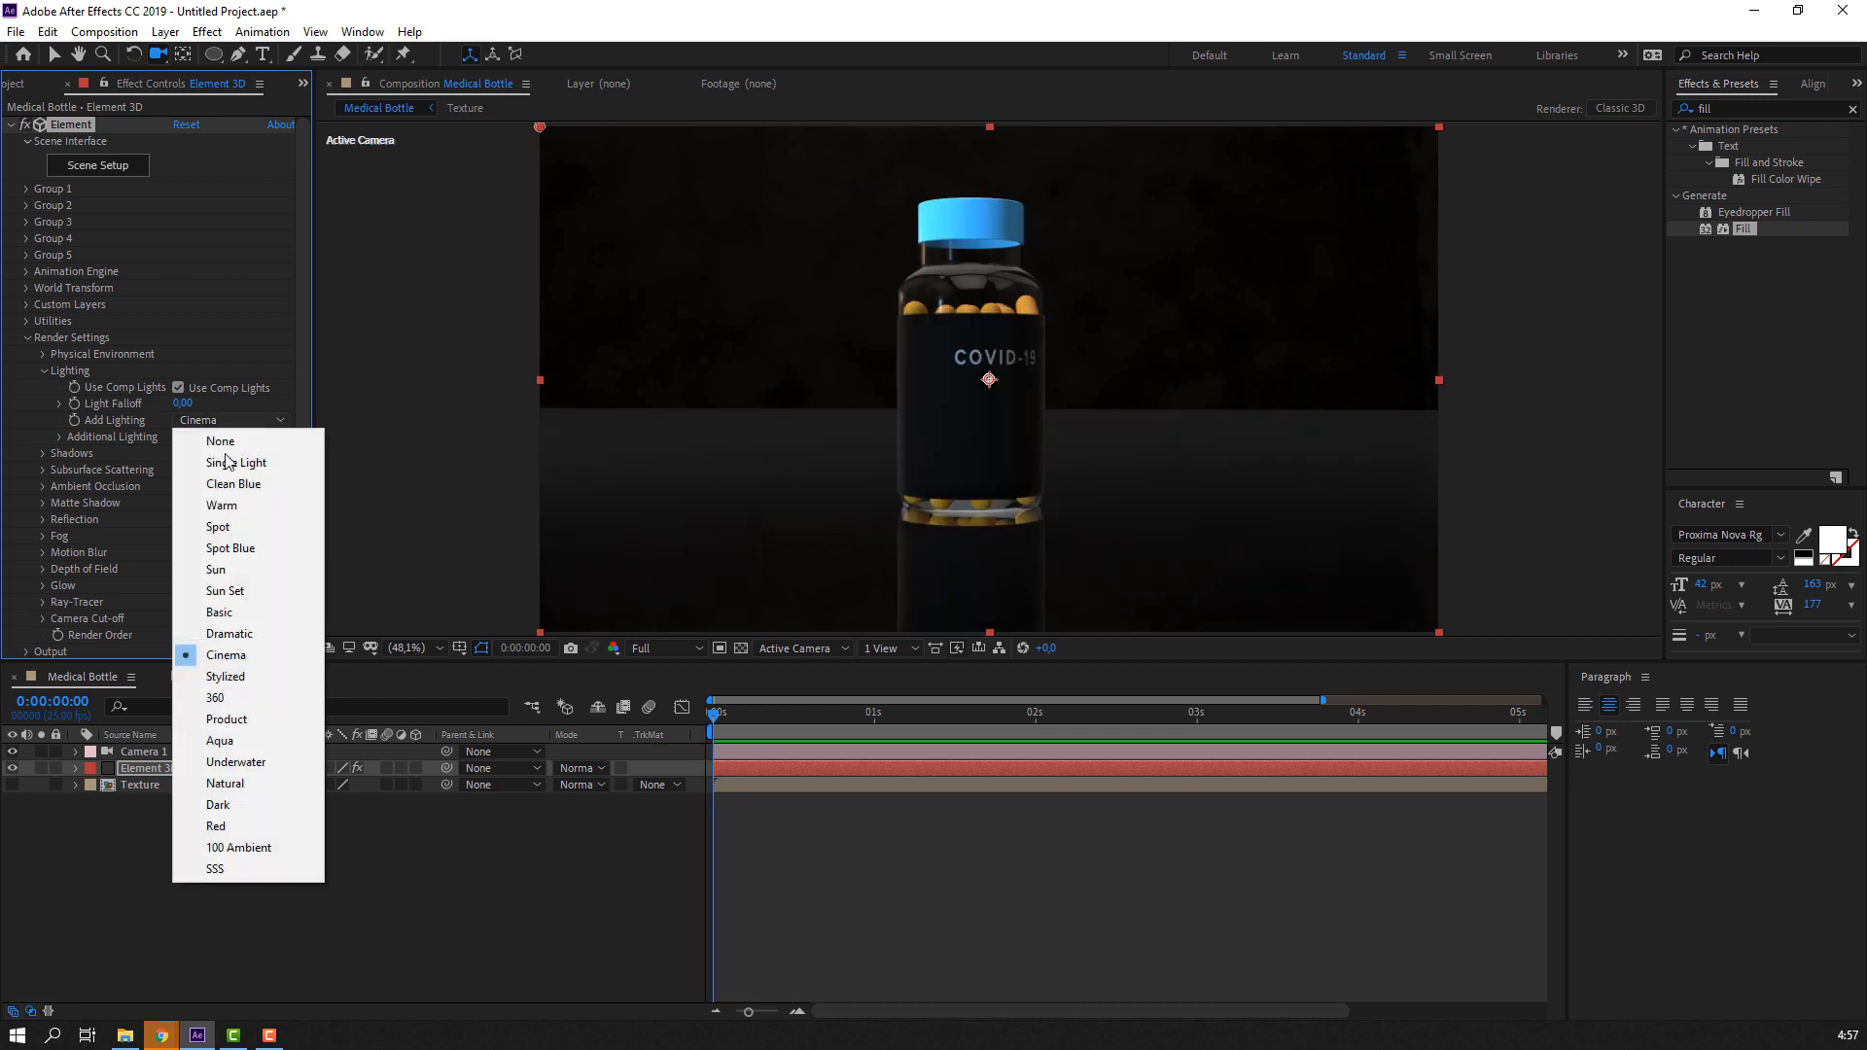
left_click(226, 678)
left_click(216, 422)
left_click(224, 462)
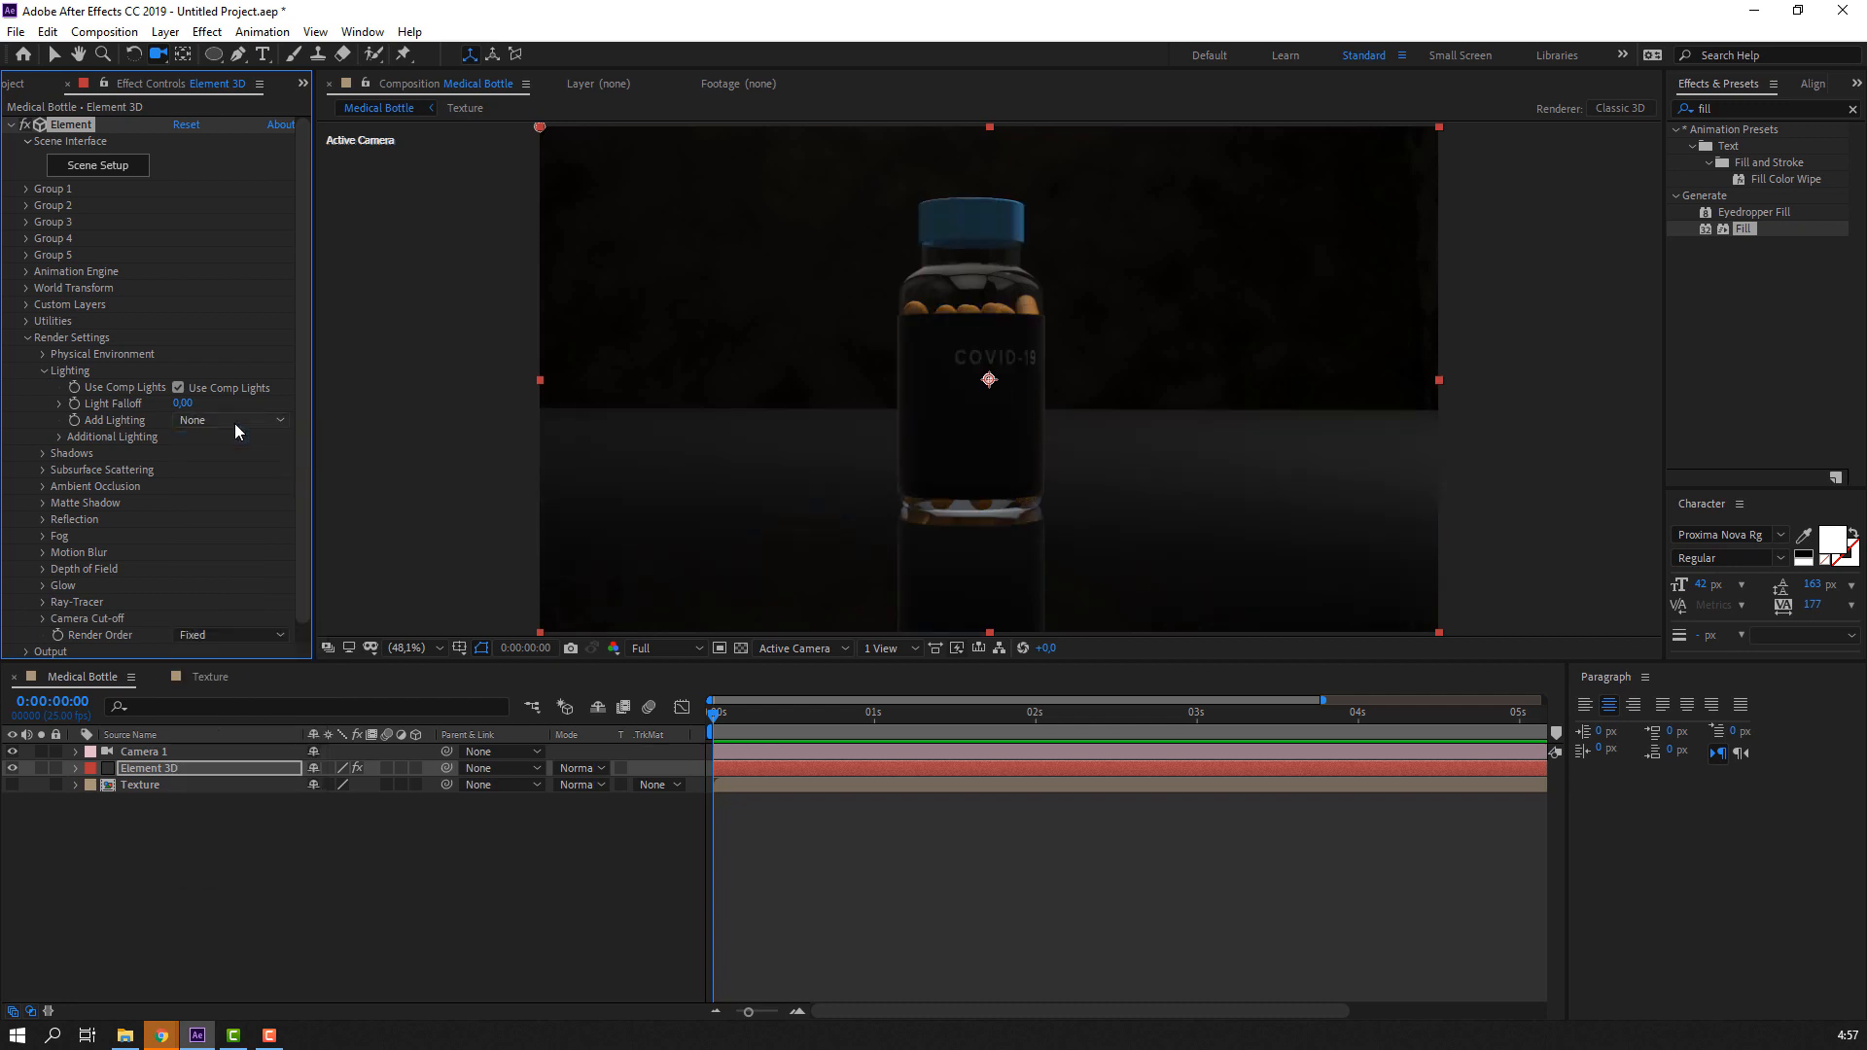
Try the Single Light and Clean Blue presets for Add Lighting, and set it to Warm
left_click(233, 422)
left_click(222, 463)
left_click(238, 422)
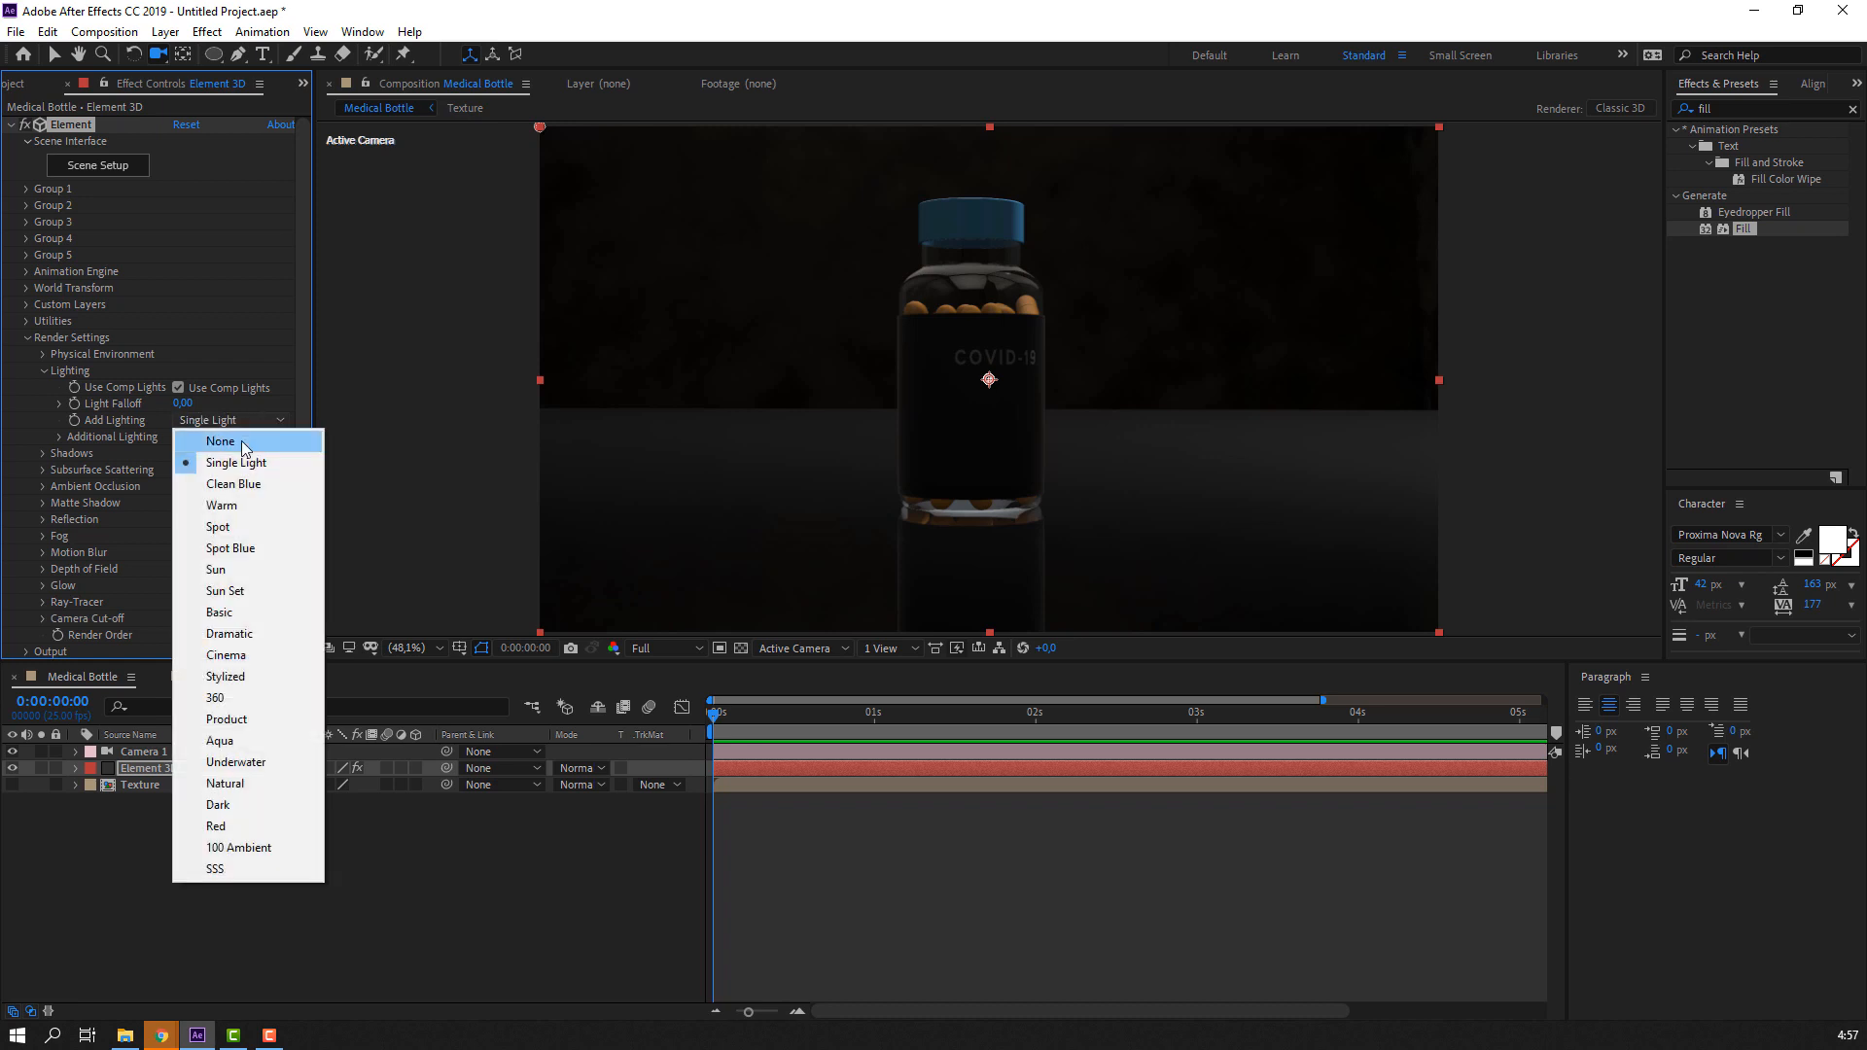
left_click(229, 484)
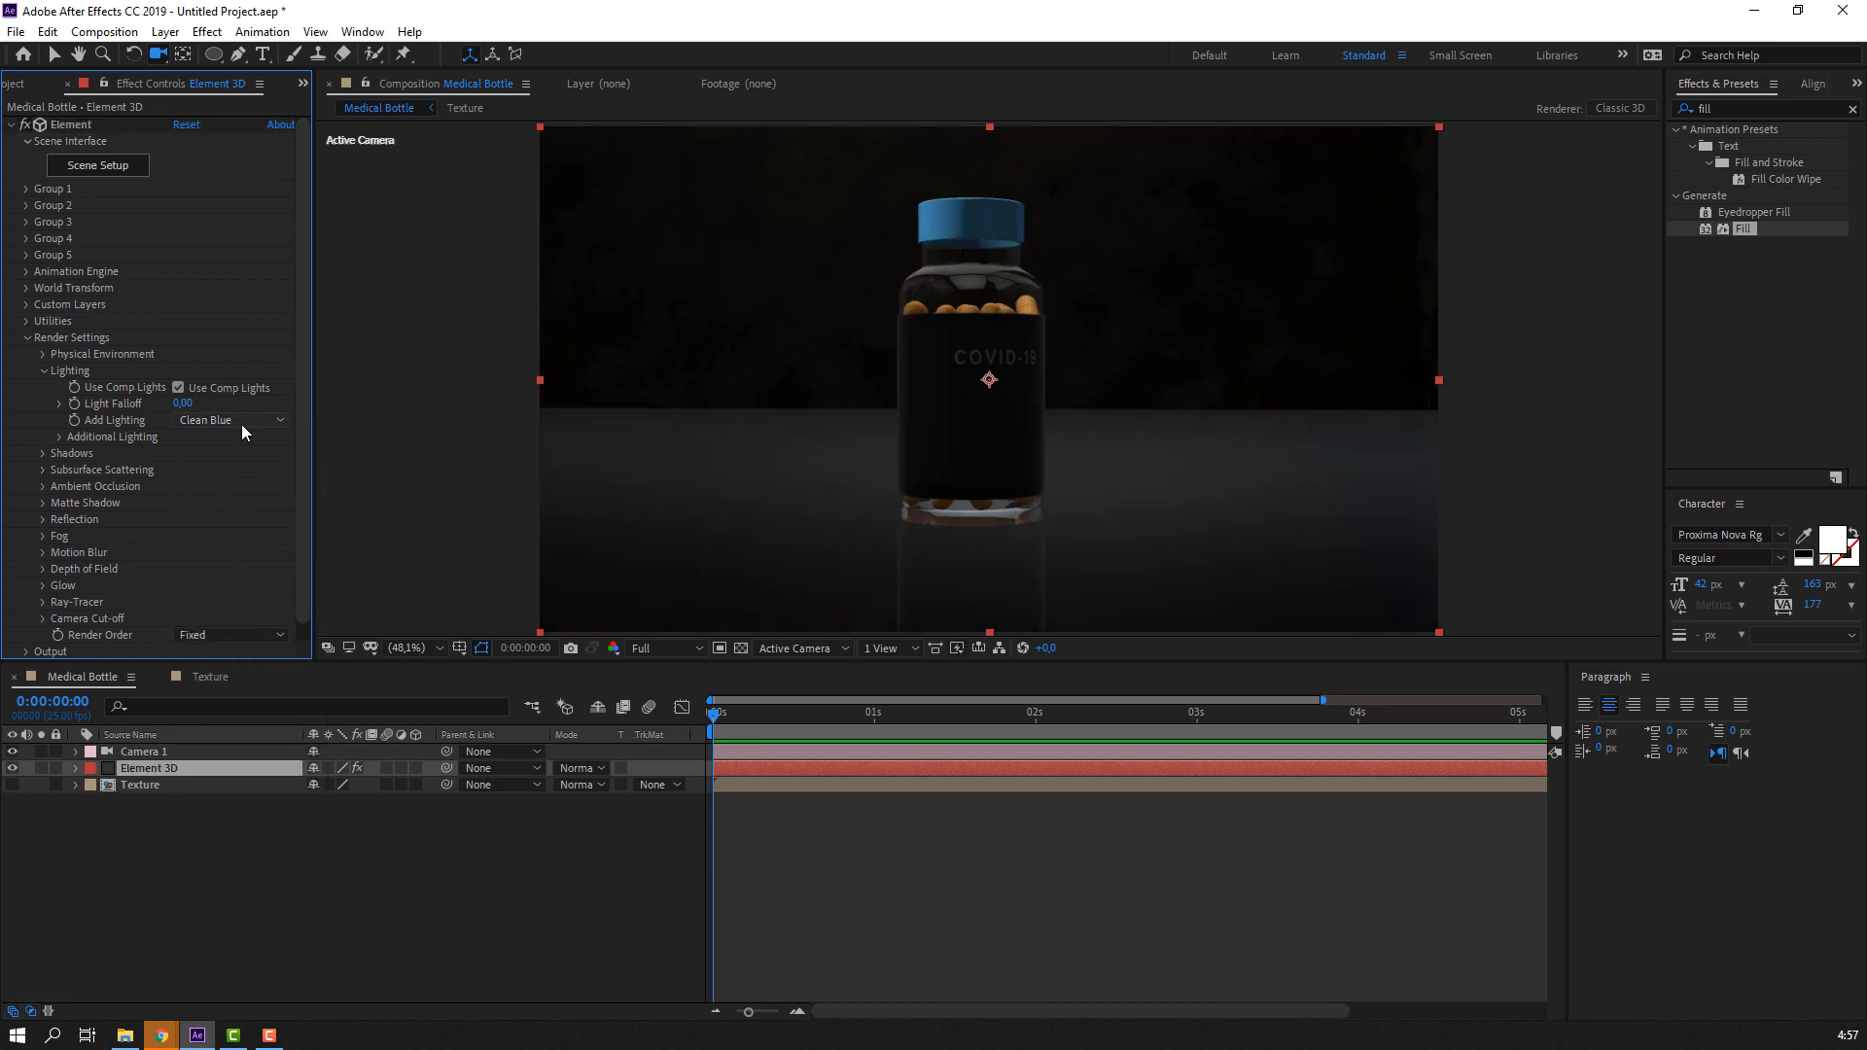
left_click(234, 420)
left_click(229, 505)
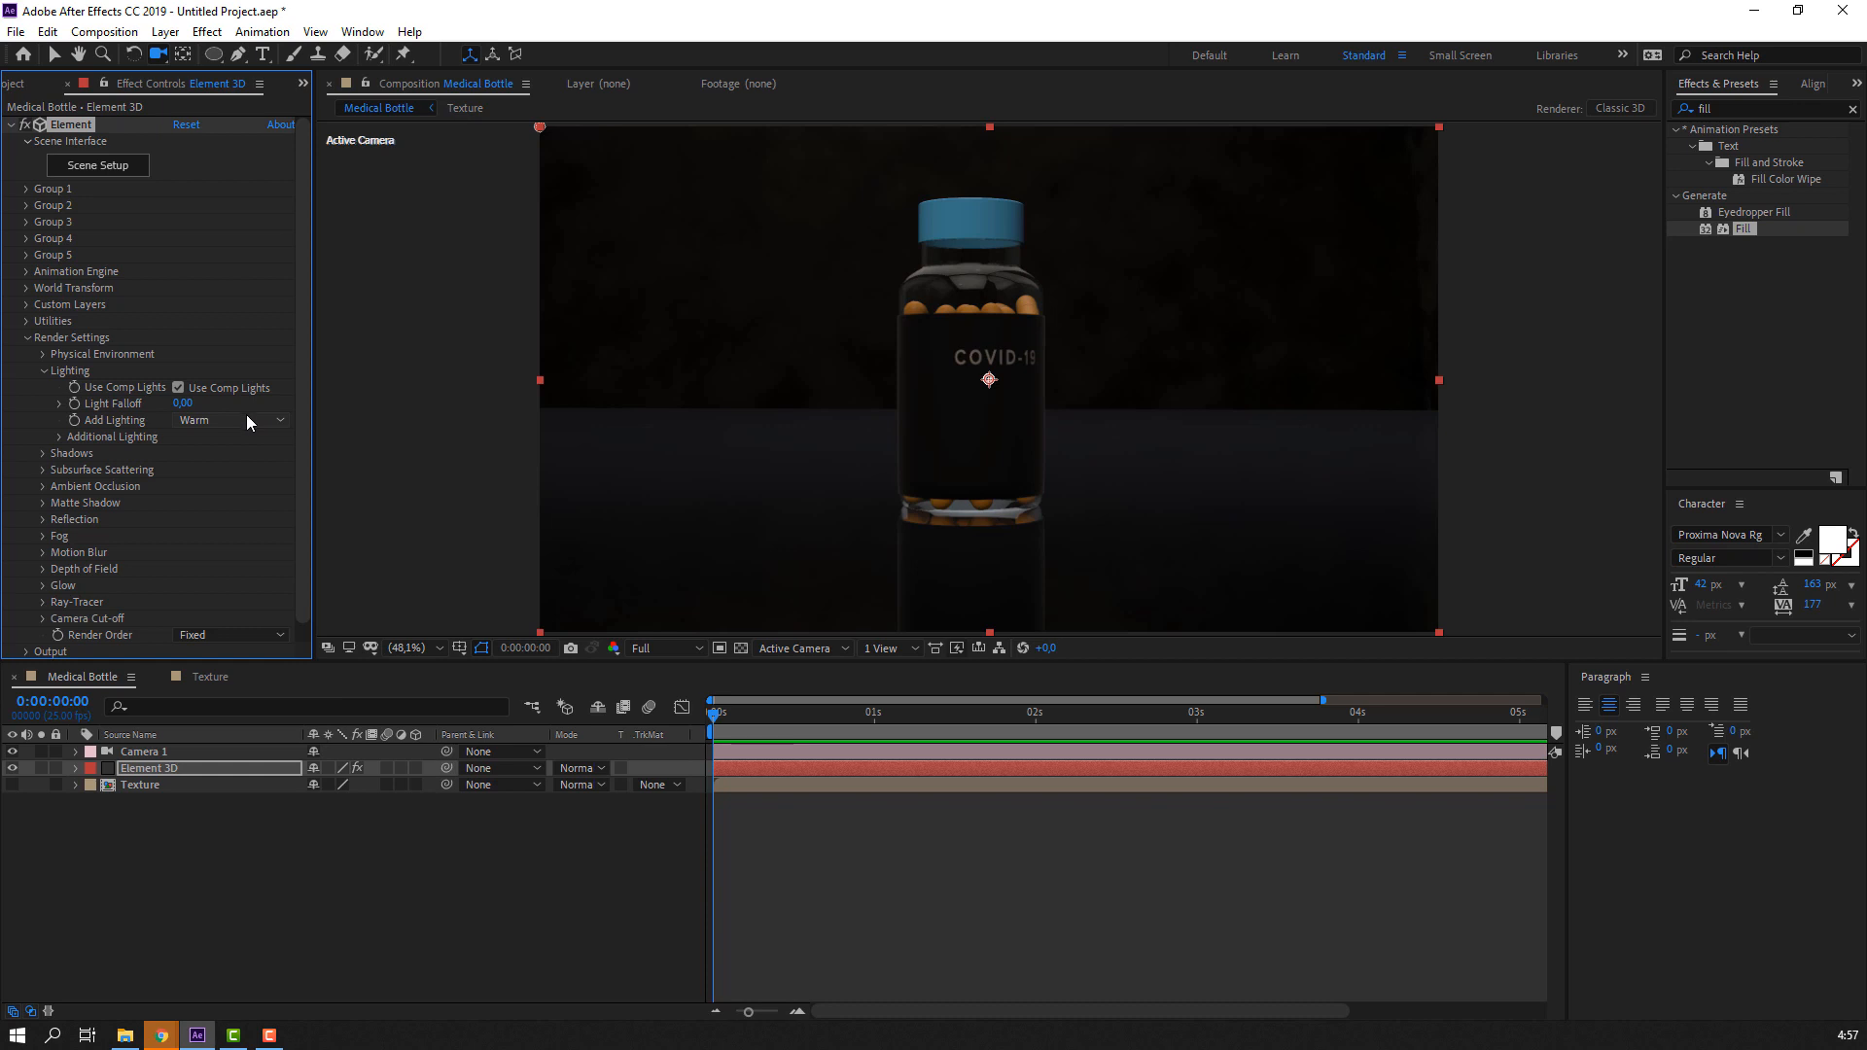
Try the Product and Aqua presets for Add Lighting, and set it to Single Light
left_click(247, 420)
left_click(247, 721)
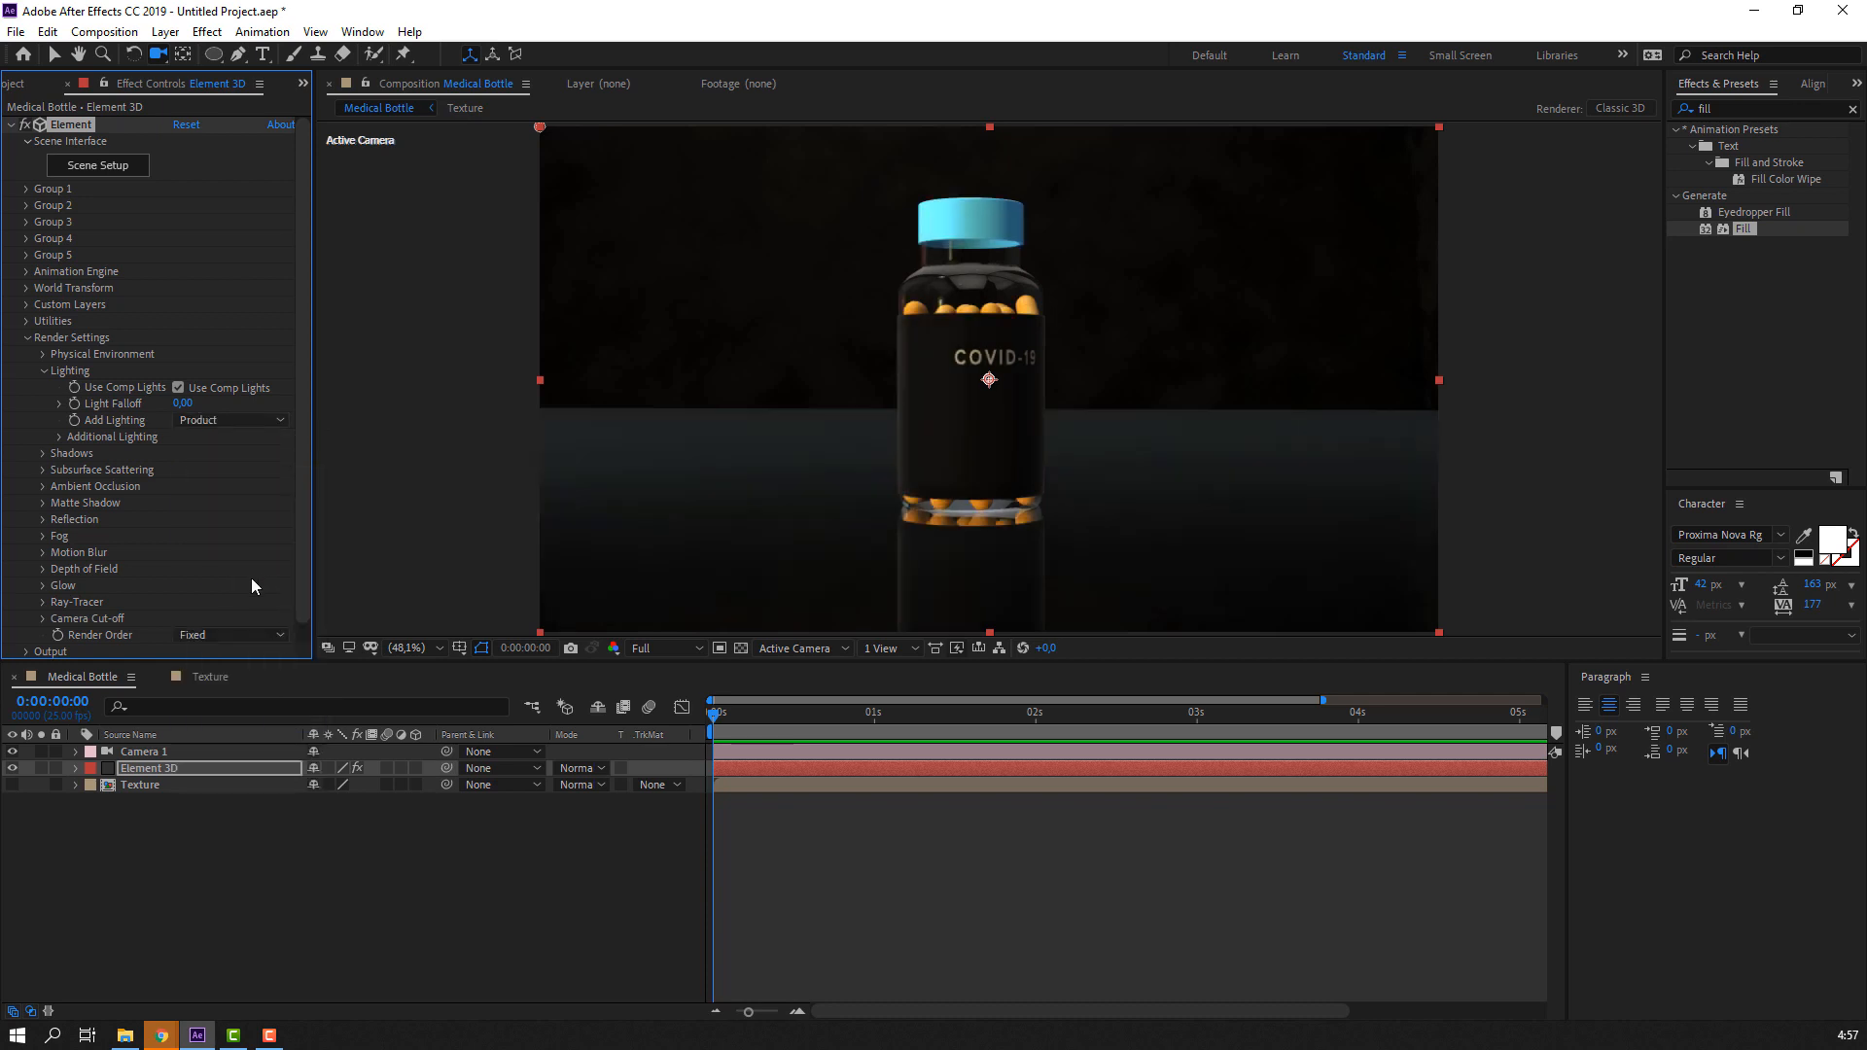
left_click(242, 423)
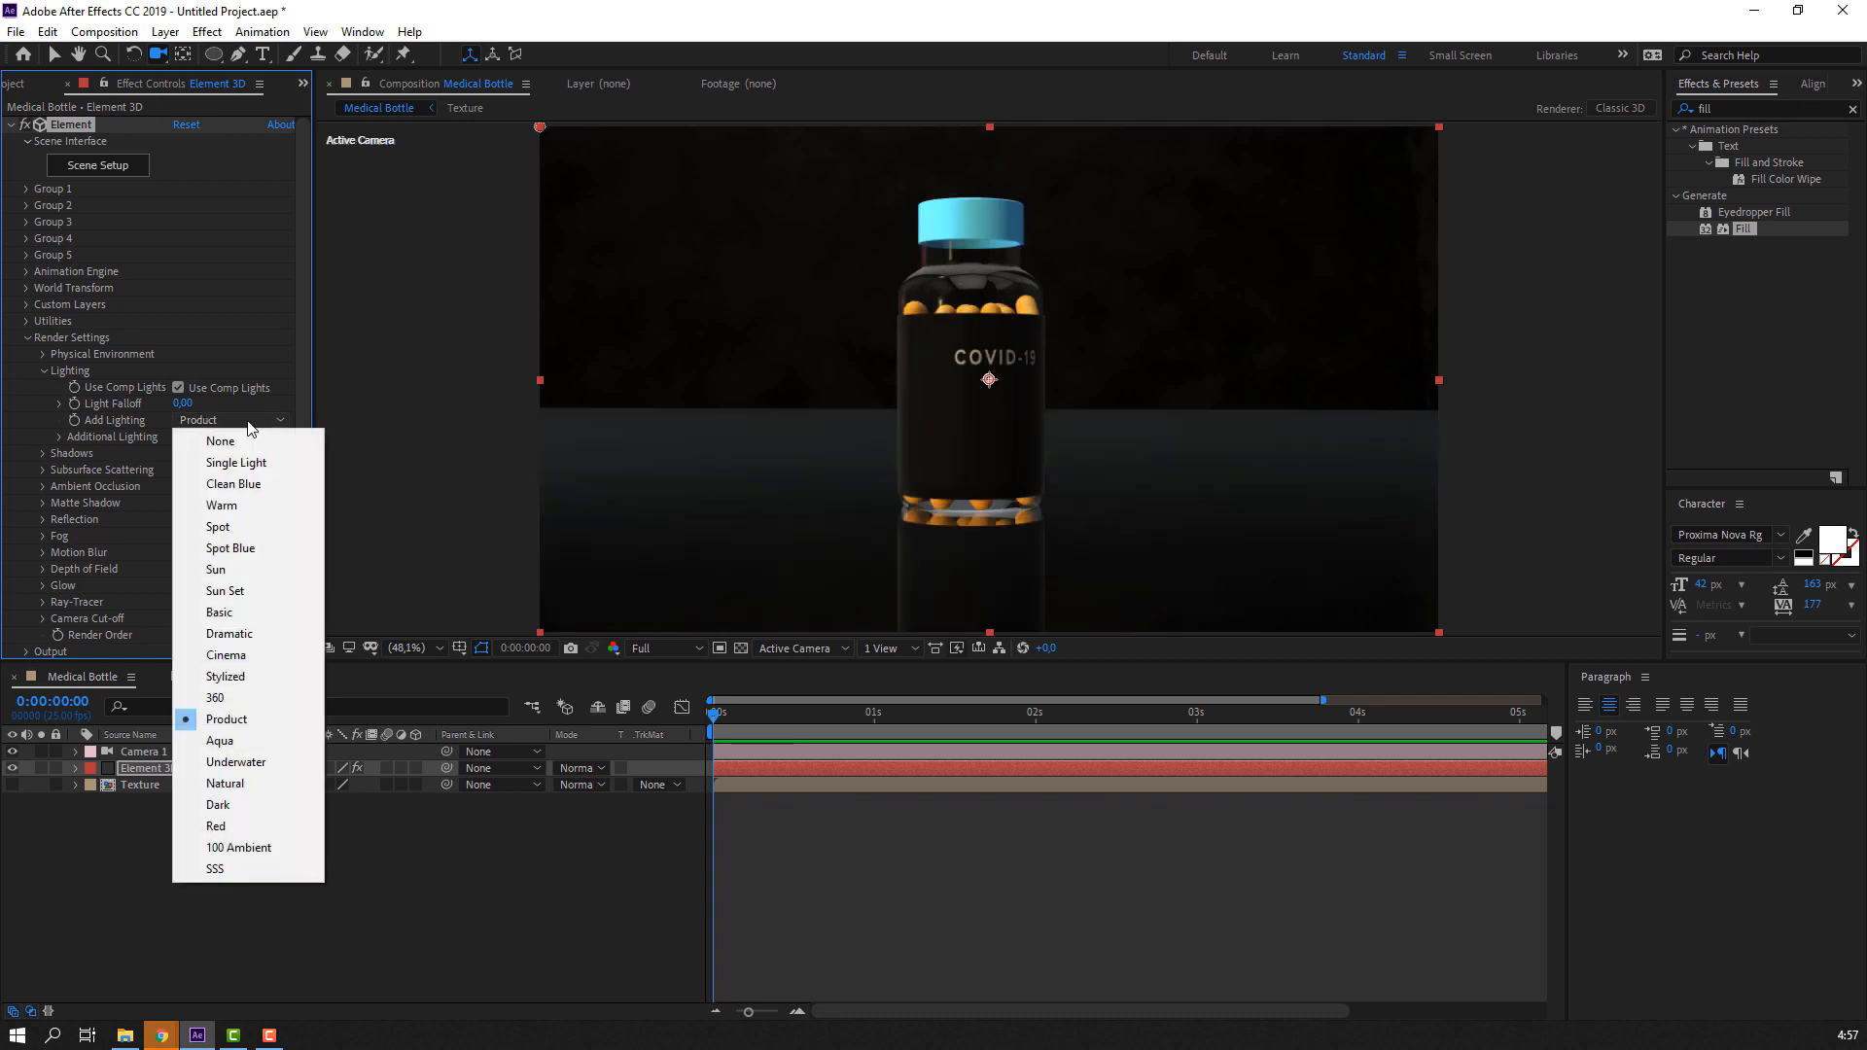
left_click(247, 741)
left_click(219, 421)
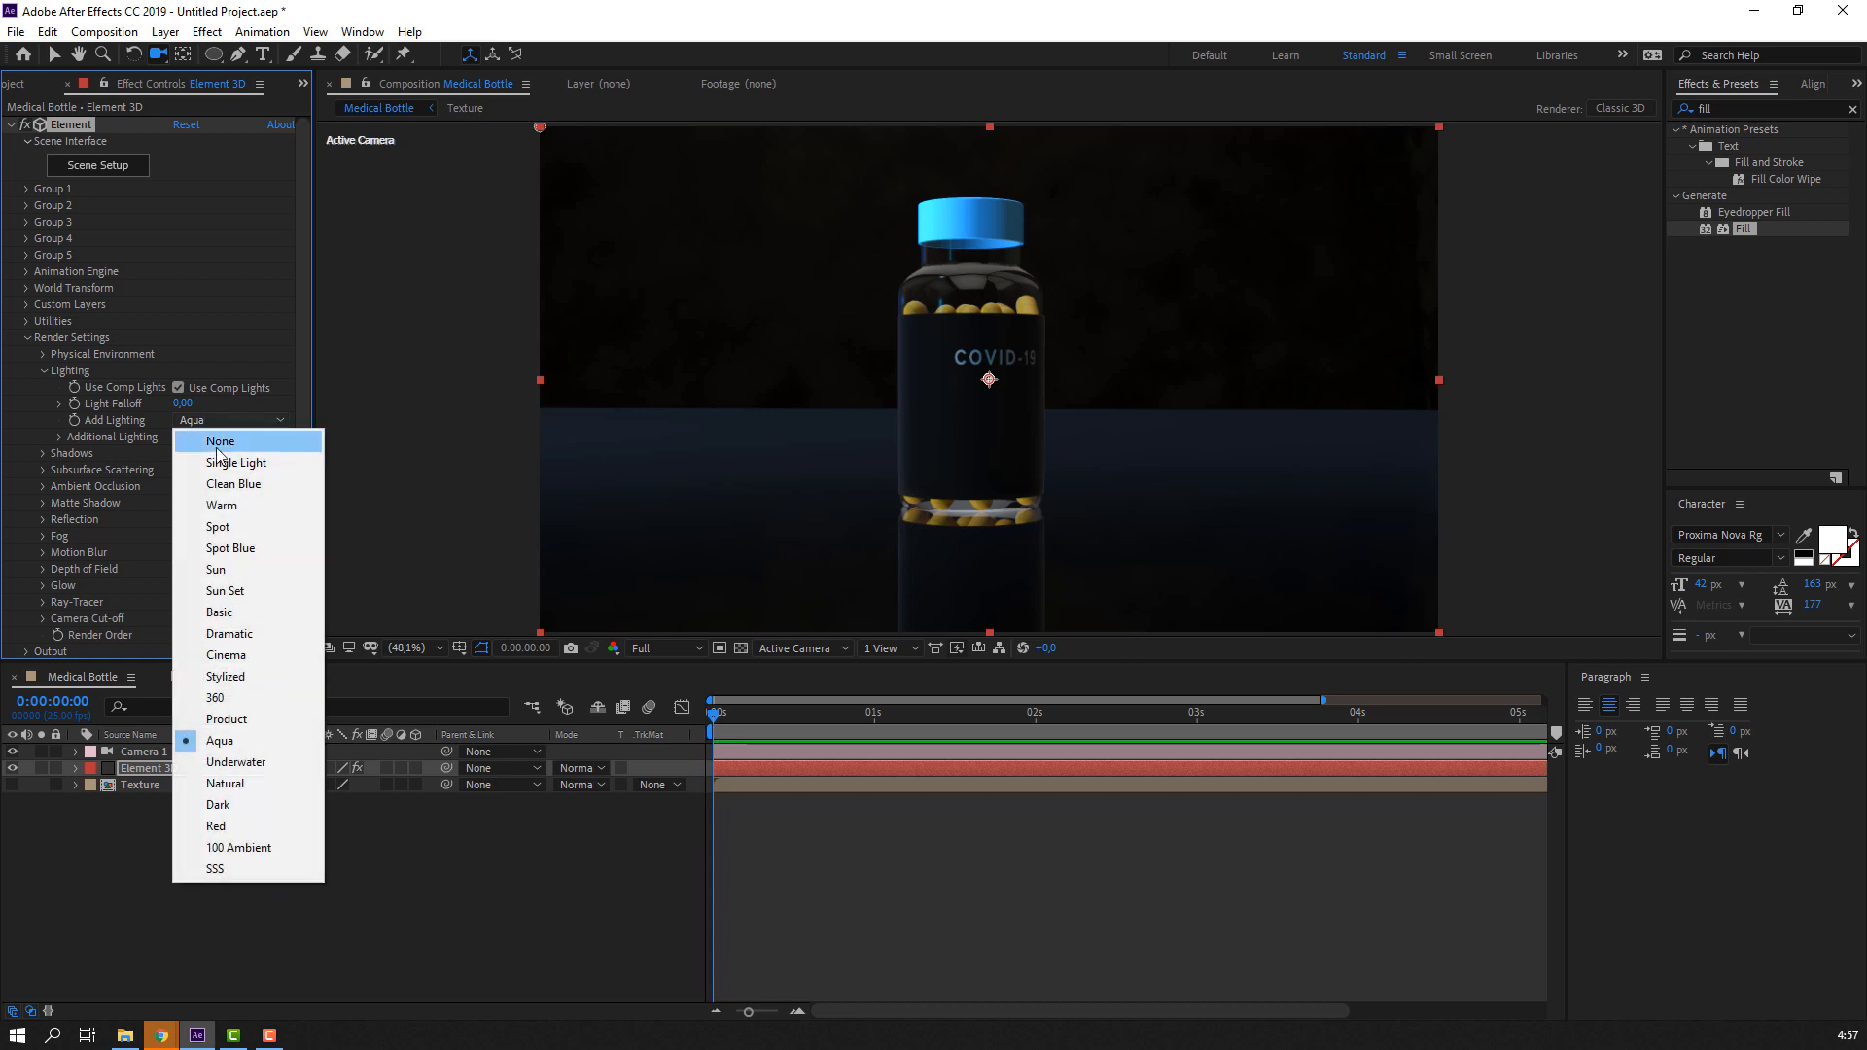
left_click(222, 463)
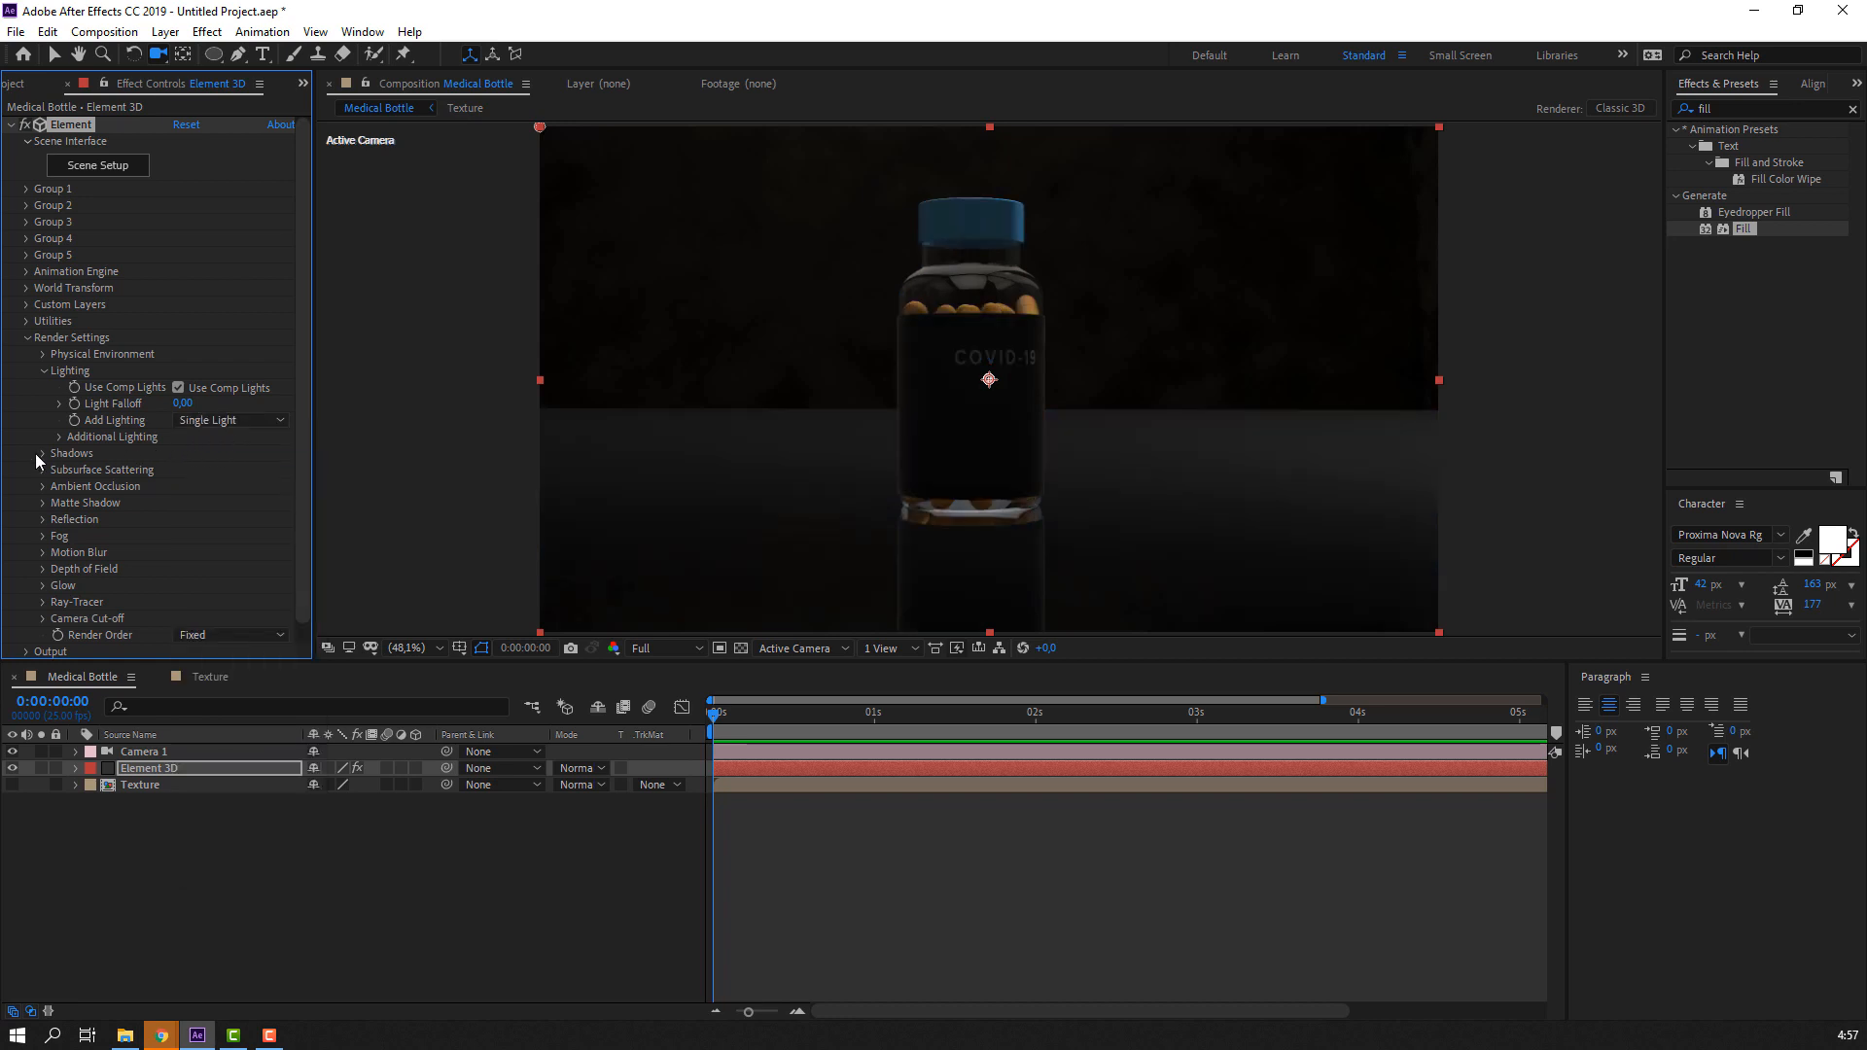
Enable ambient occlusion in Element's Render Settings and set the SSAO intensity to 10
scroll(46, 502, "down", 2)
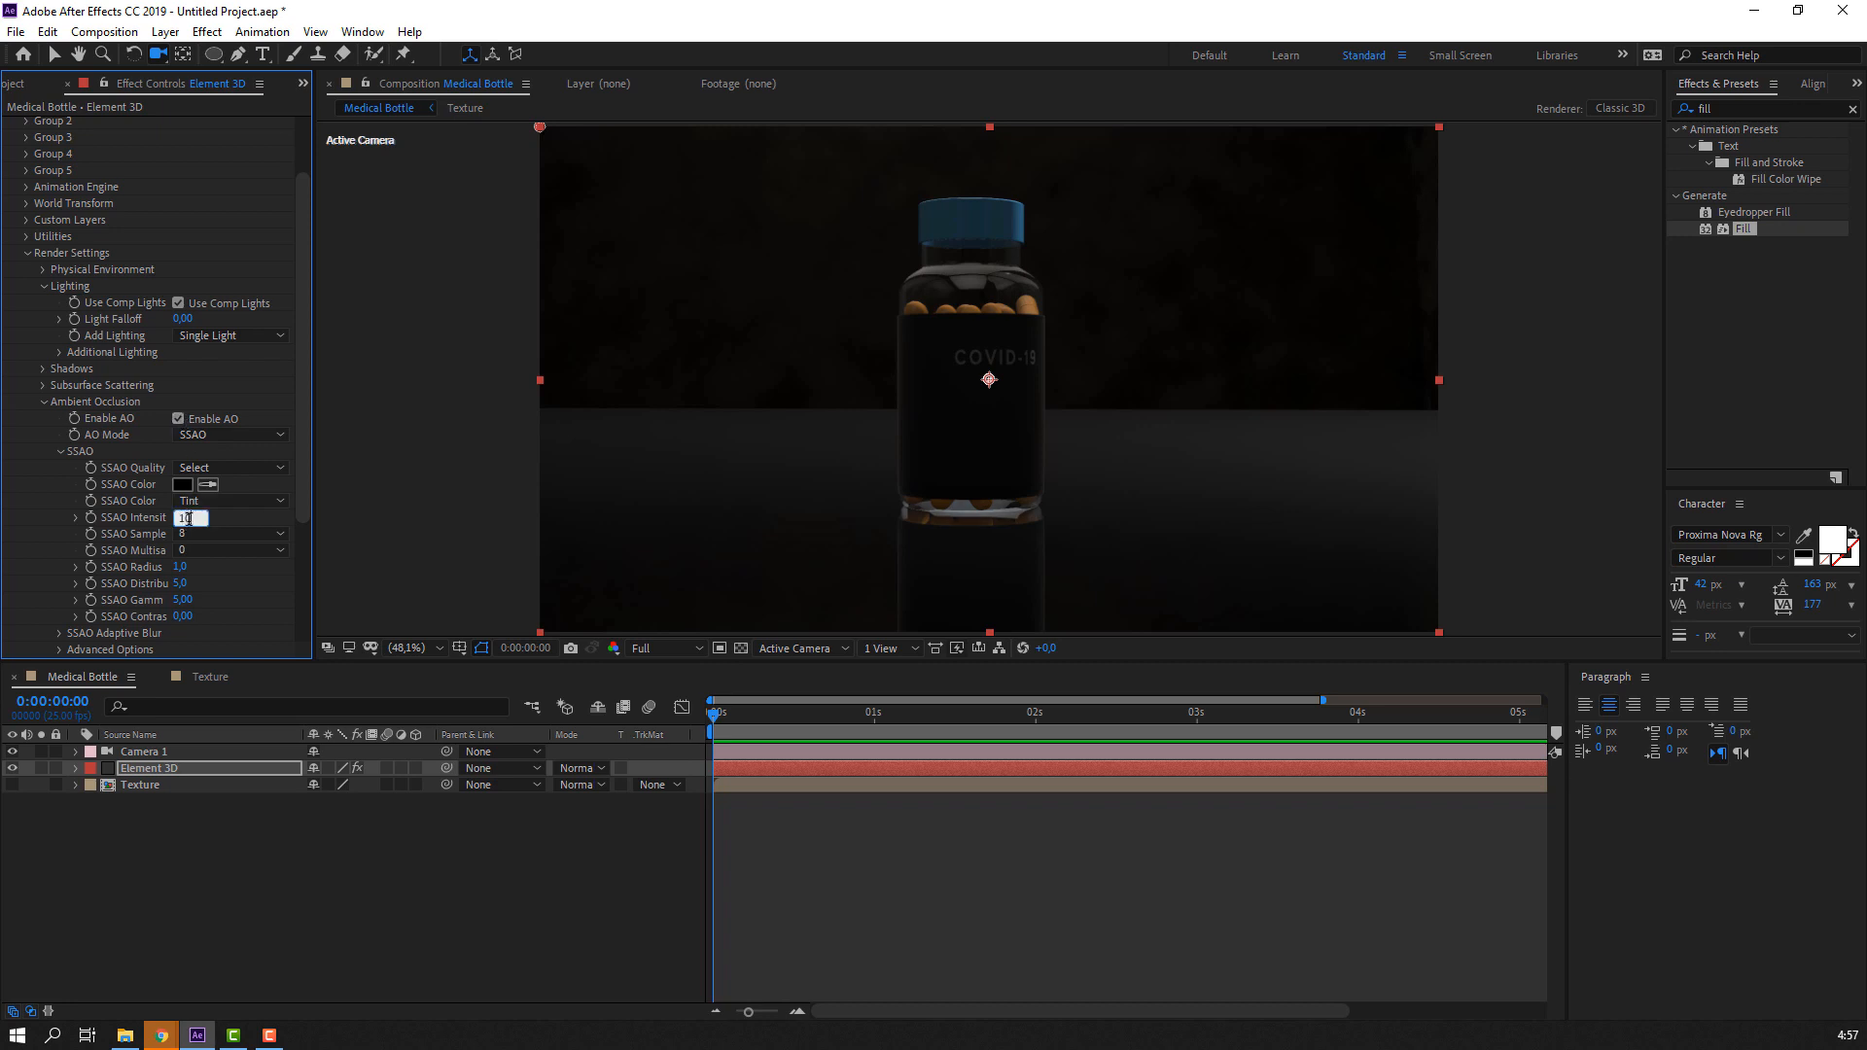
key("Return")
left_click(365, 902)
key("period")
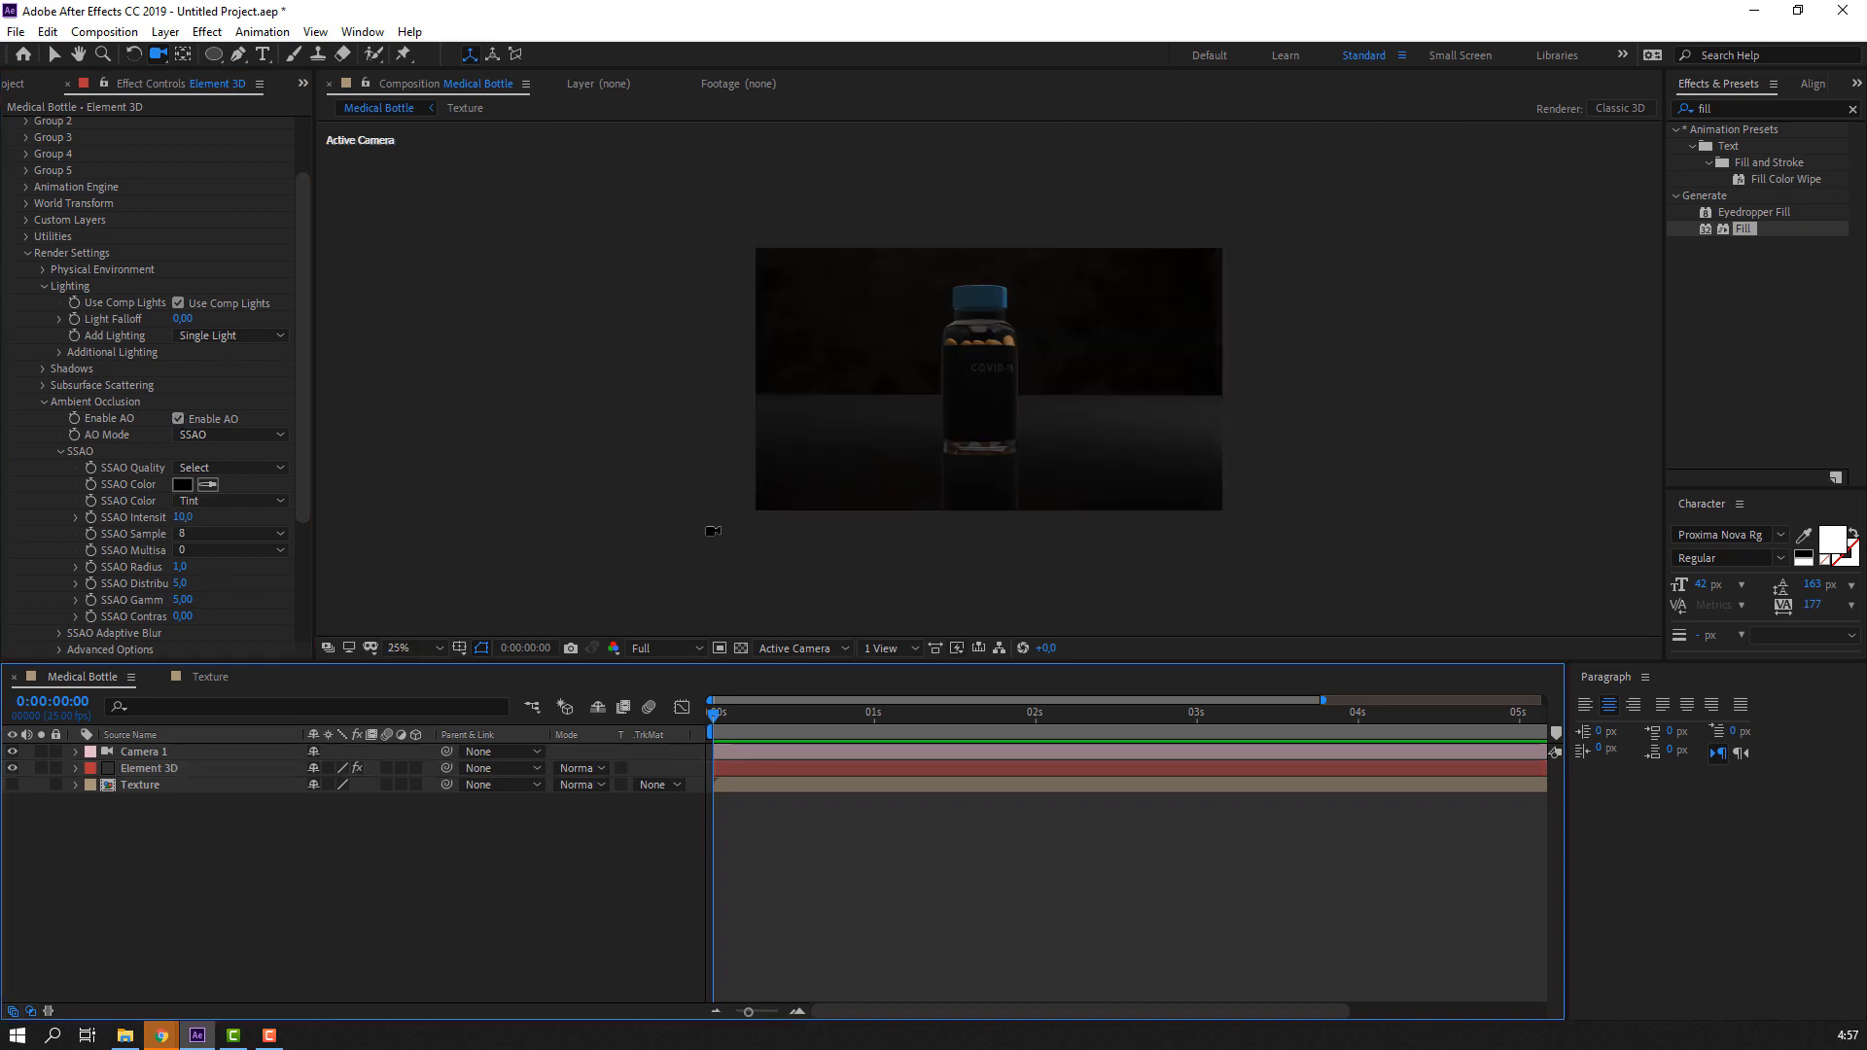
left_click(45, 402)
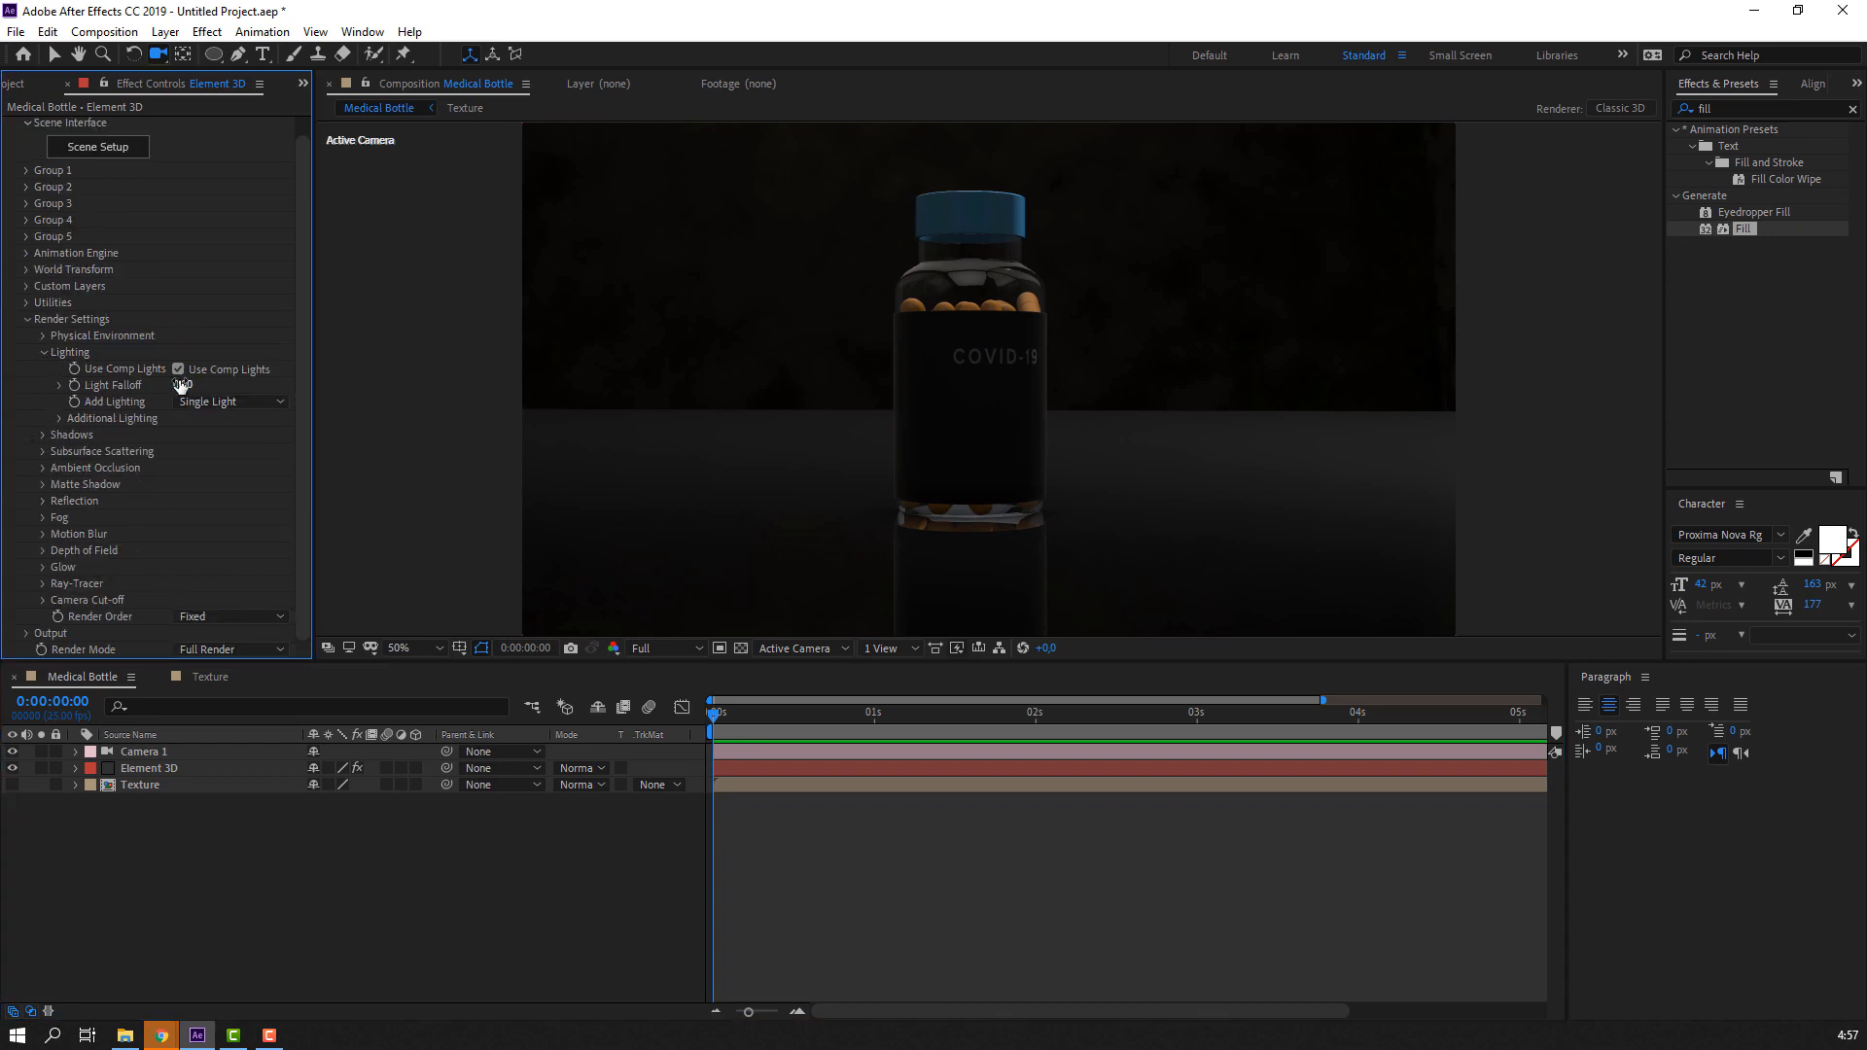
Raise the Additional Lighting brightness multiplier to 180%
left_click(59, 419)
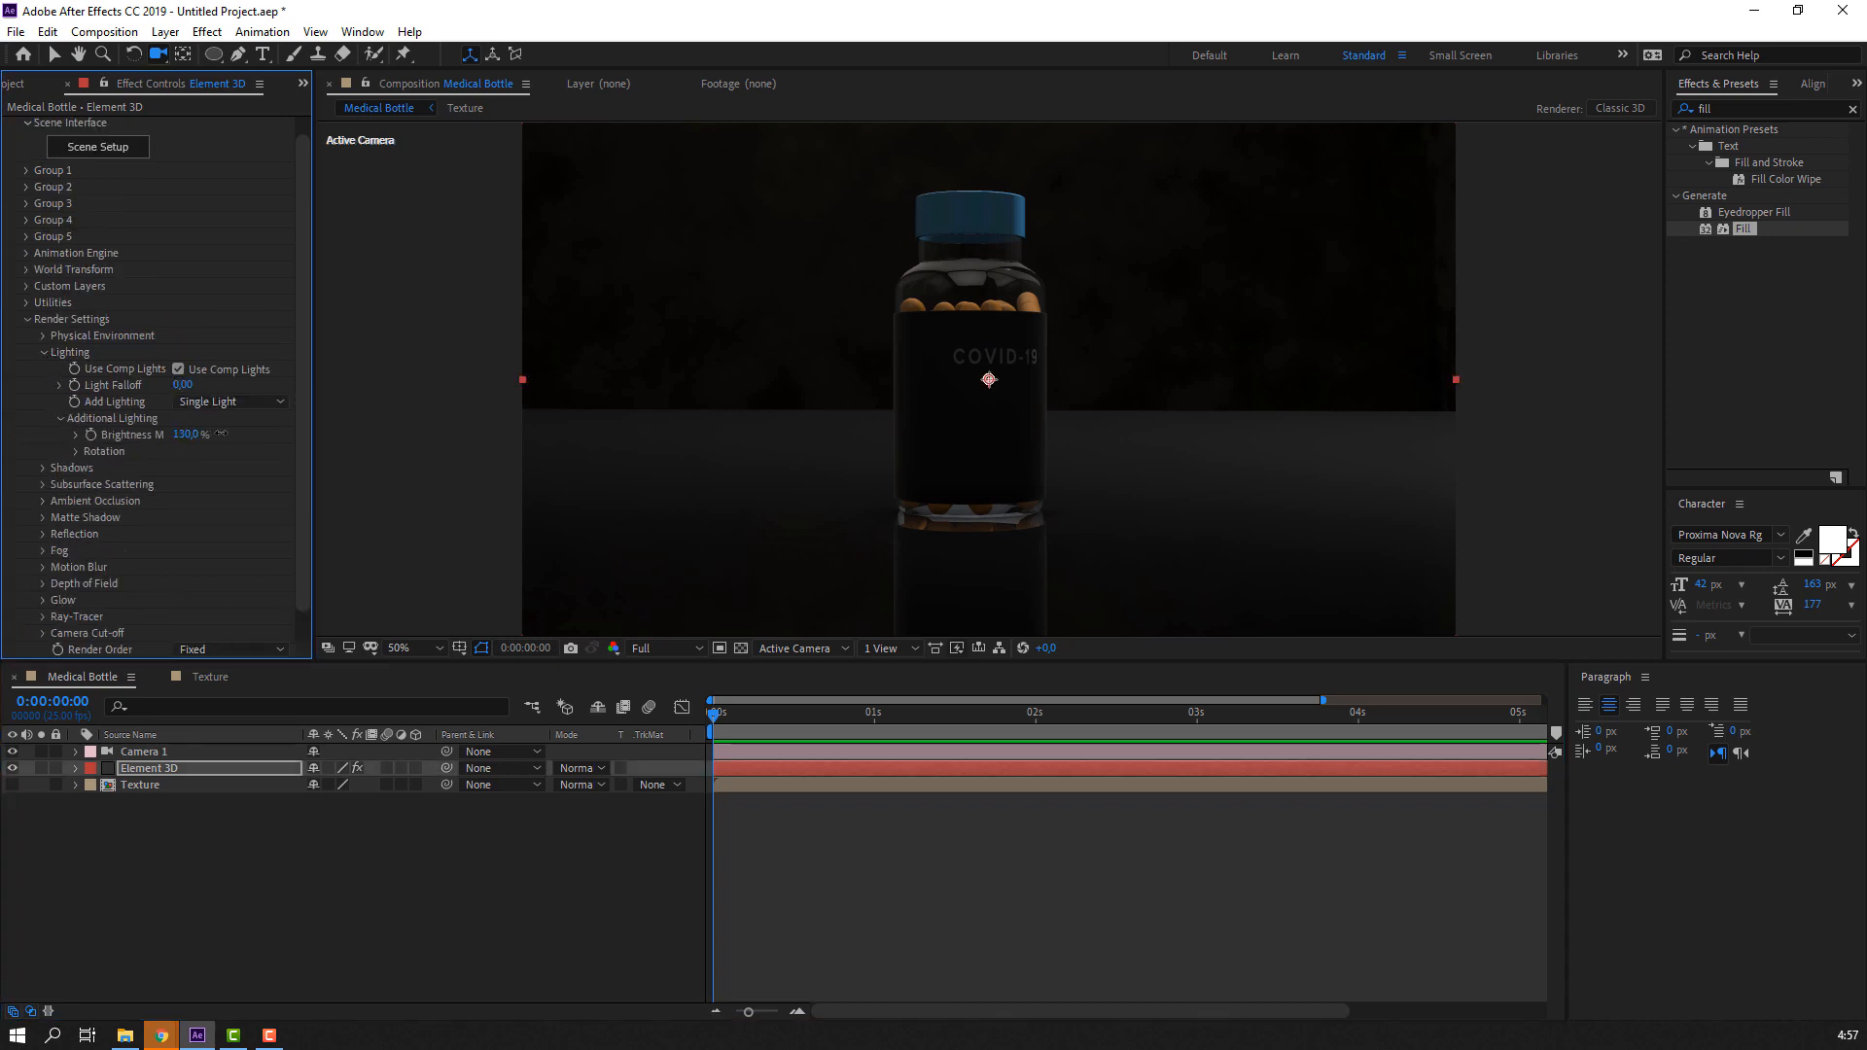
left_click_drag(326, 424, 267, 433)
left_click(155, 768)
left_click(76, 768)
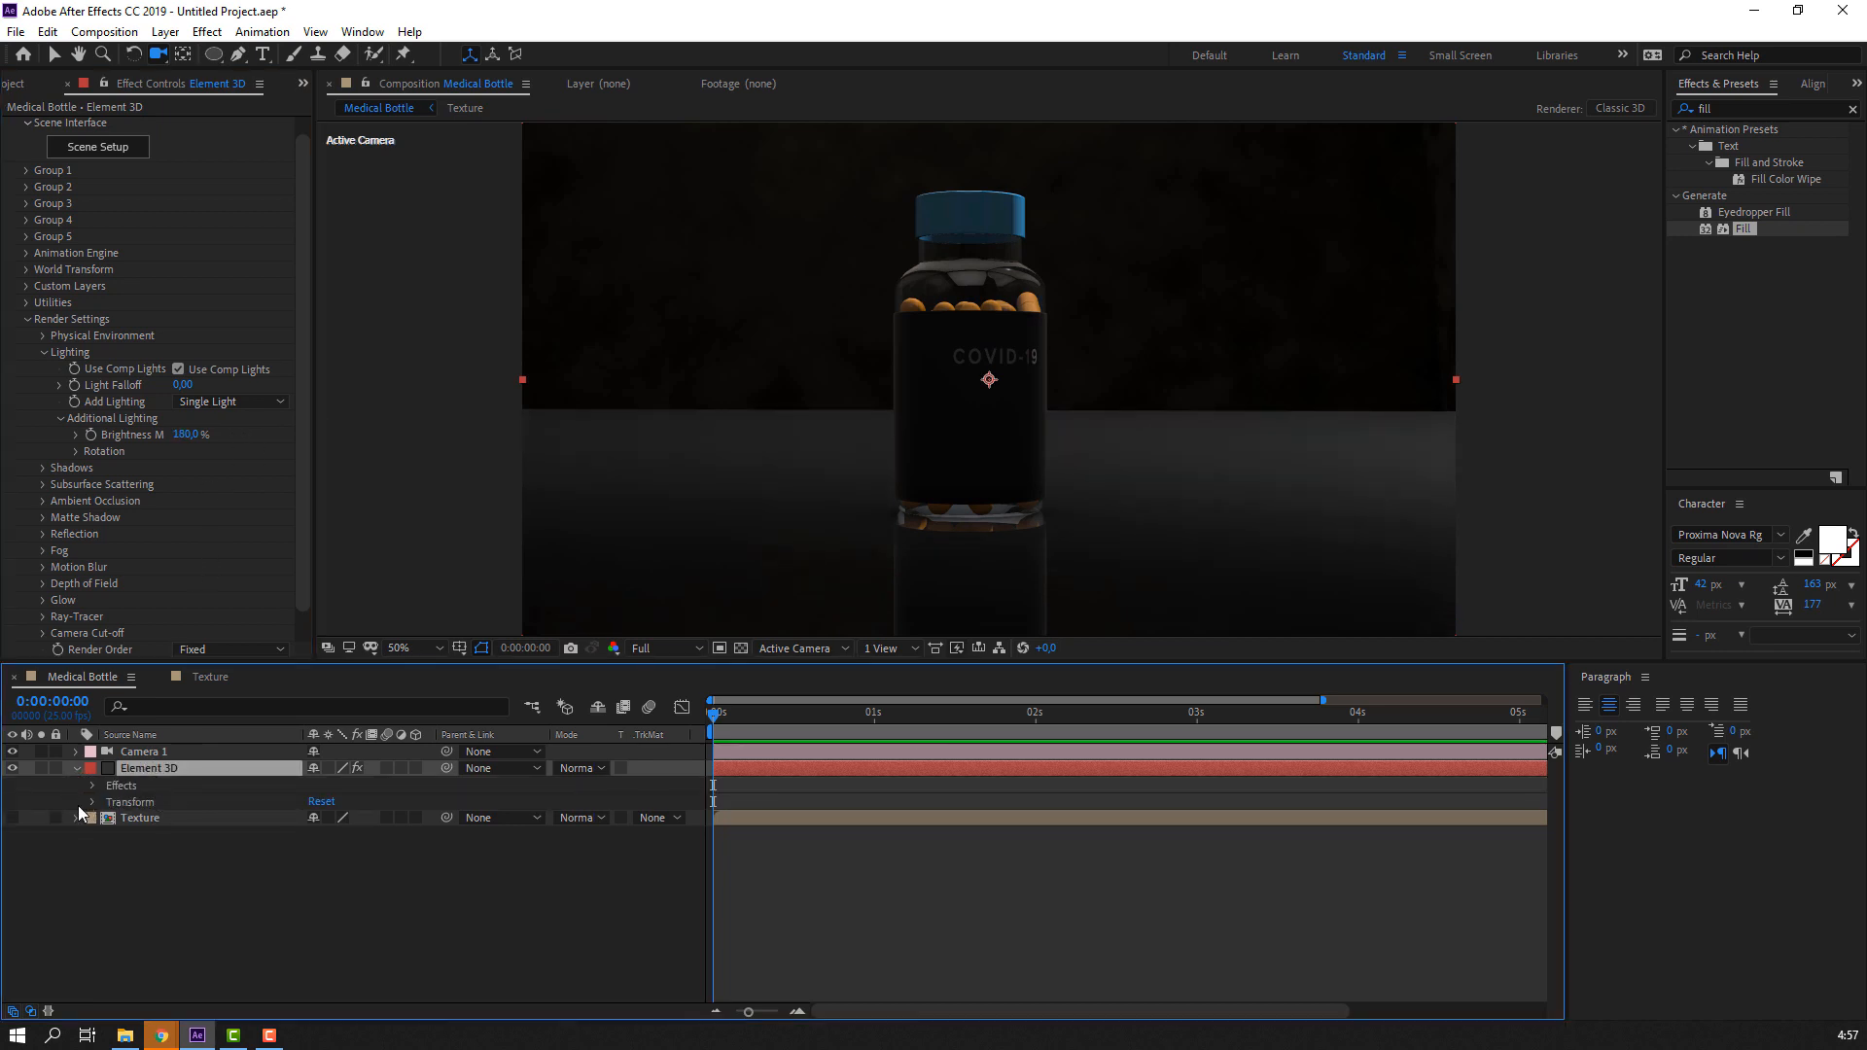
left_click(93, 785)
left_click(76, 768)
left_click(90, 785)
key("Escape")
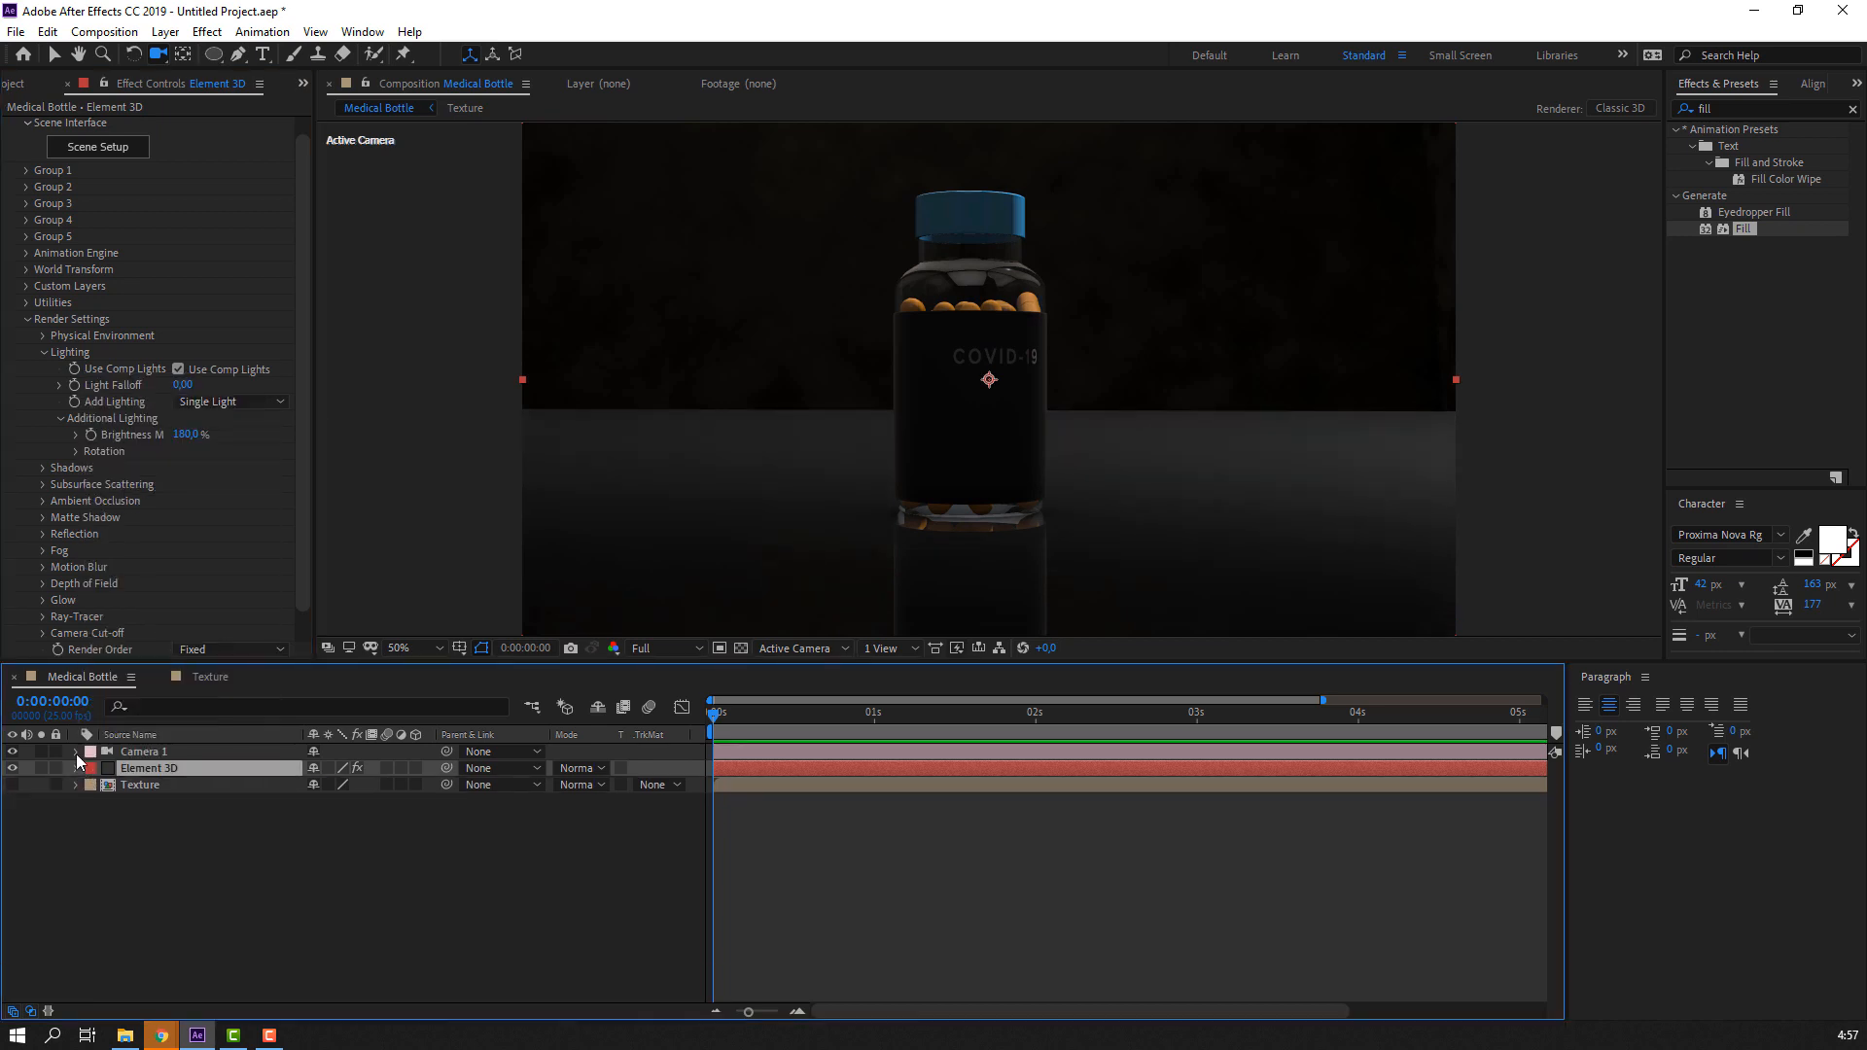
Turn on Depth of Field for Camera 1 and set its aperture to 150 pixels
left_click(75, 752)
left_click(92, 786)
left_click(331, 850)
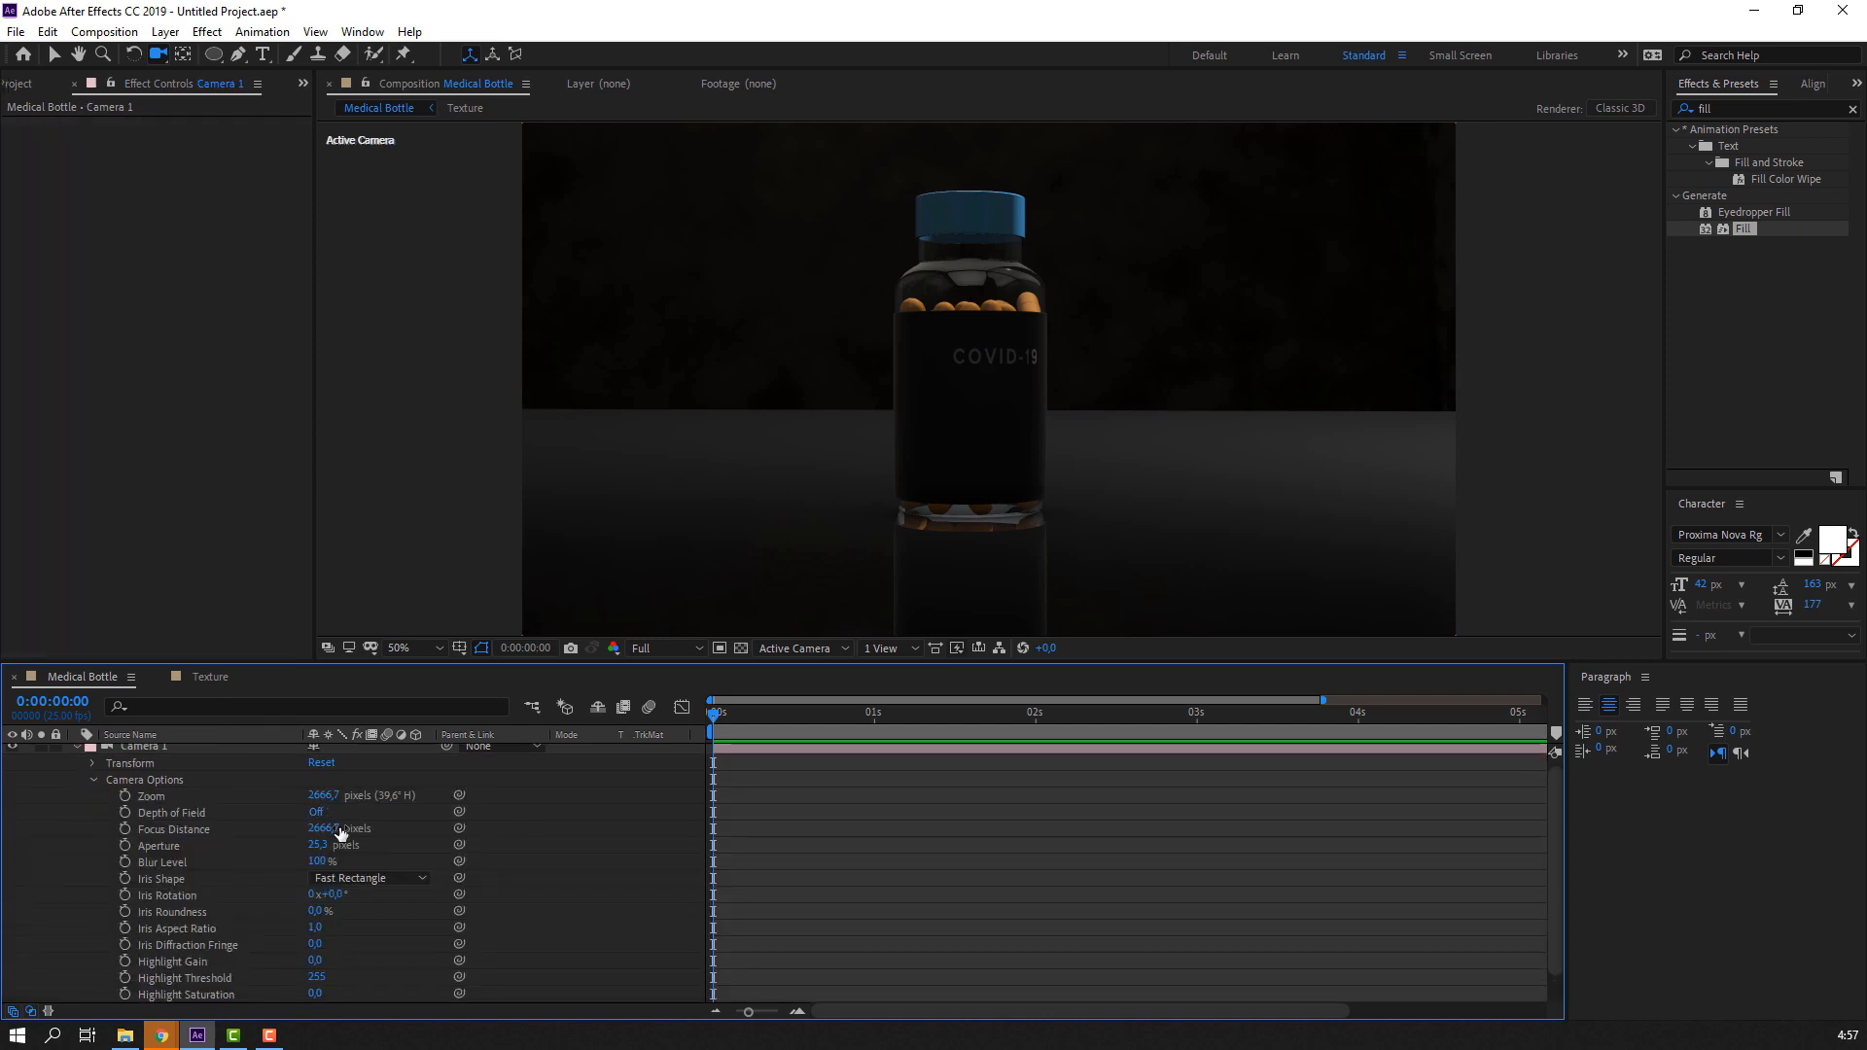
key("Return")
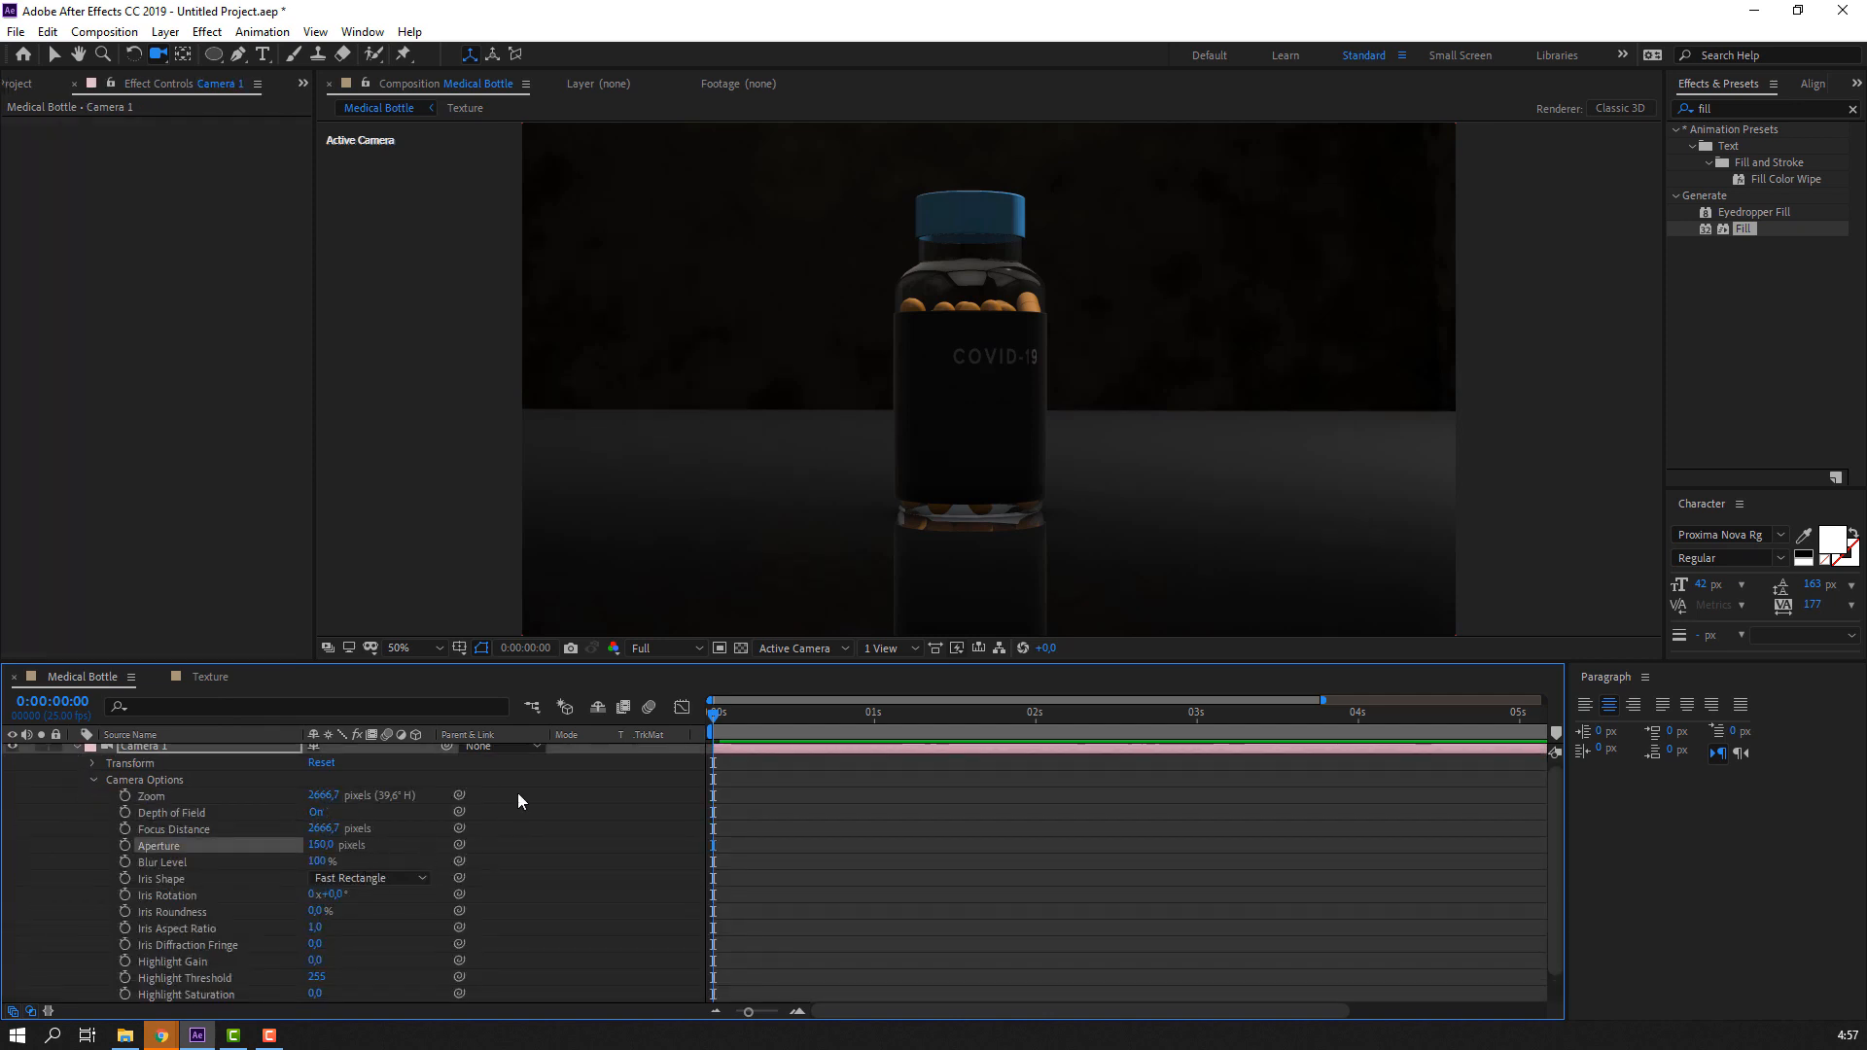
Reduce the preview resolution to Quarter and try a focus distance of 3210 pixels for Camera 1
left_click(668, 650)
left_click(662, 762)
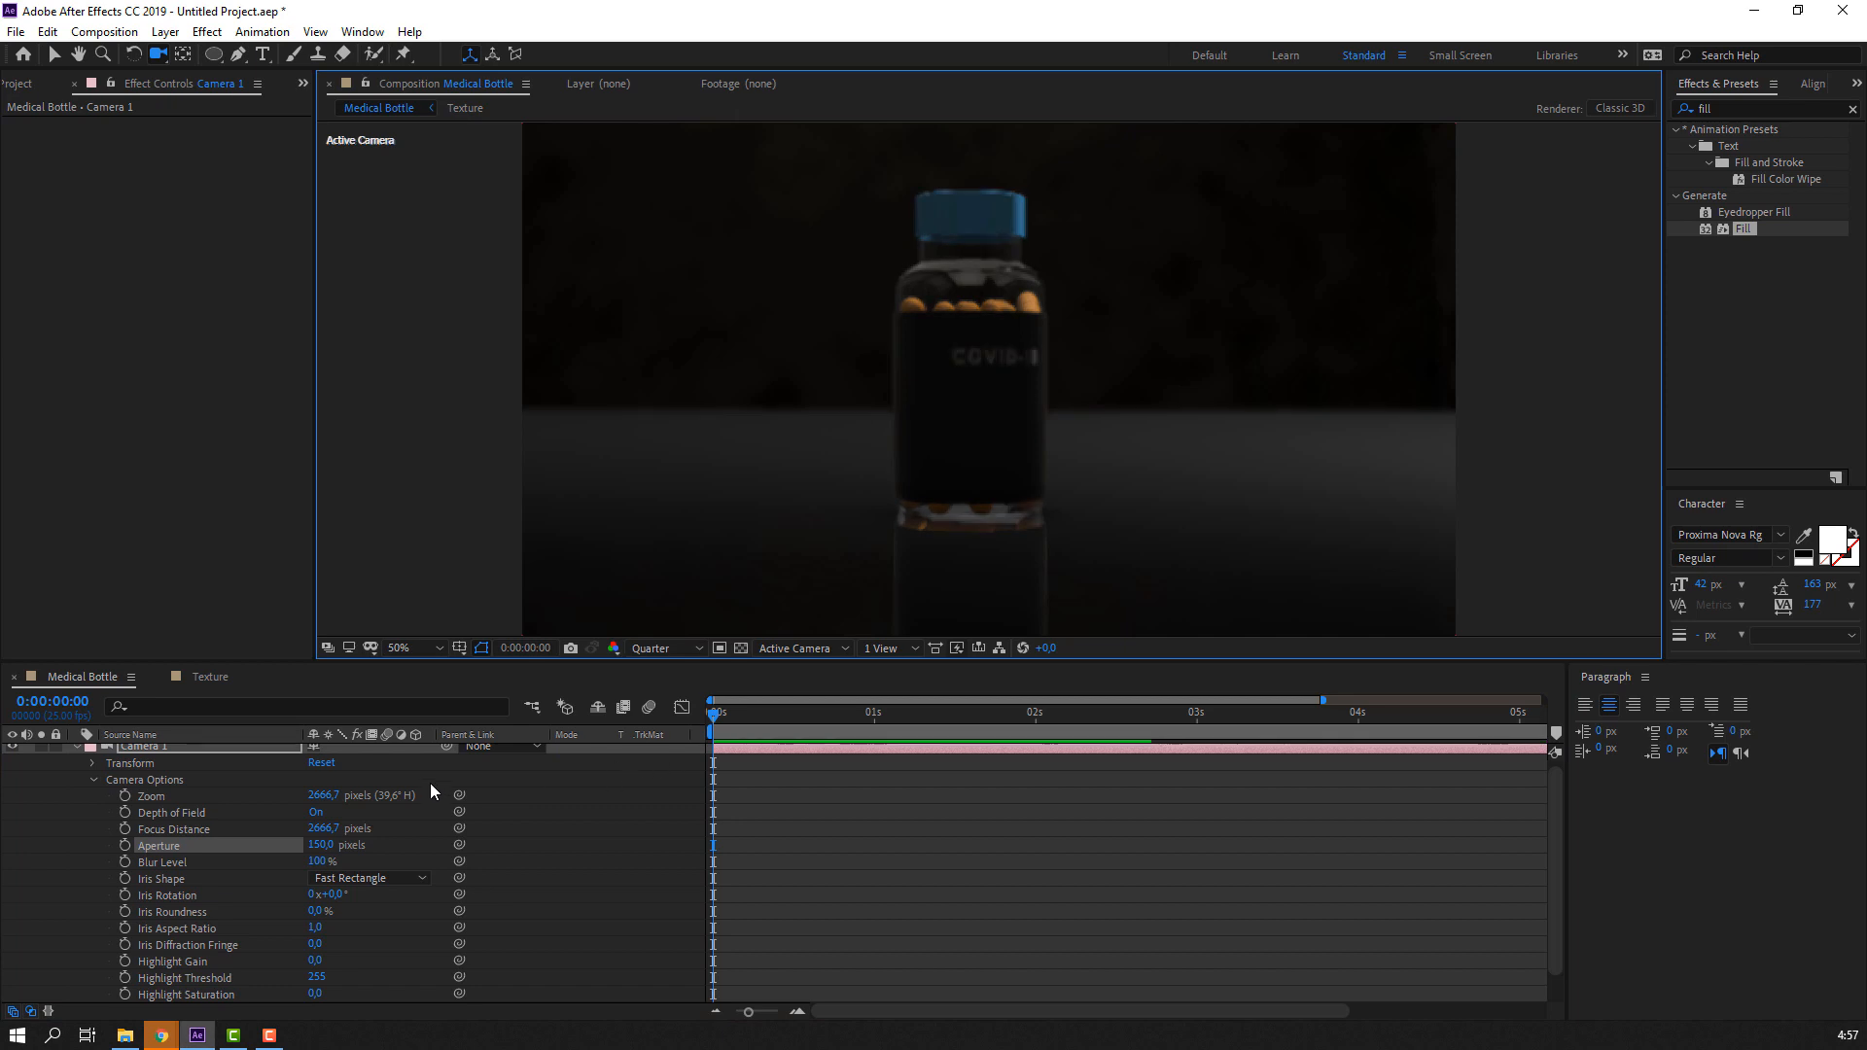
left_click_drag(322, 833, 435, 825)
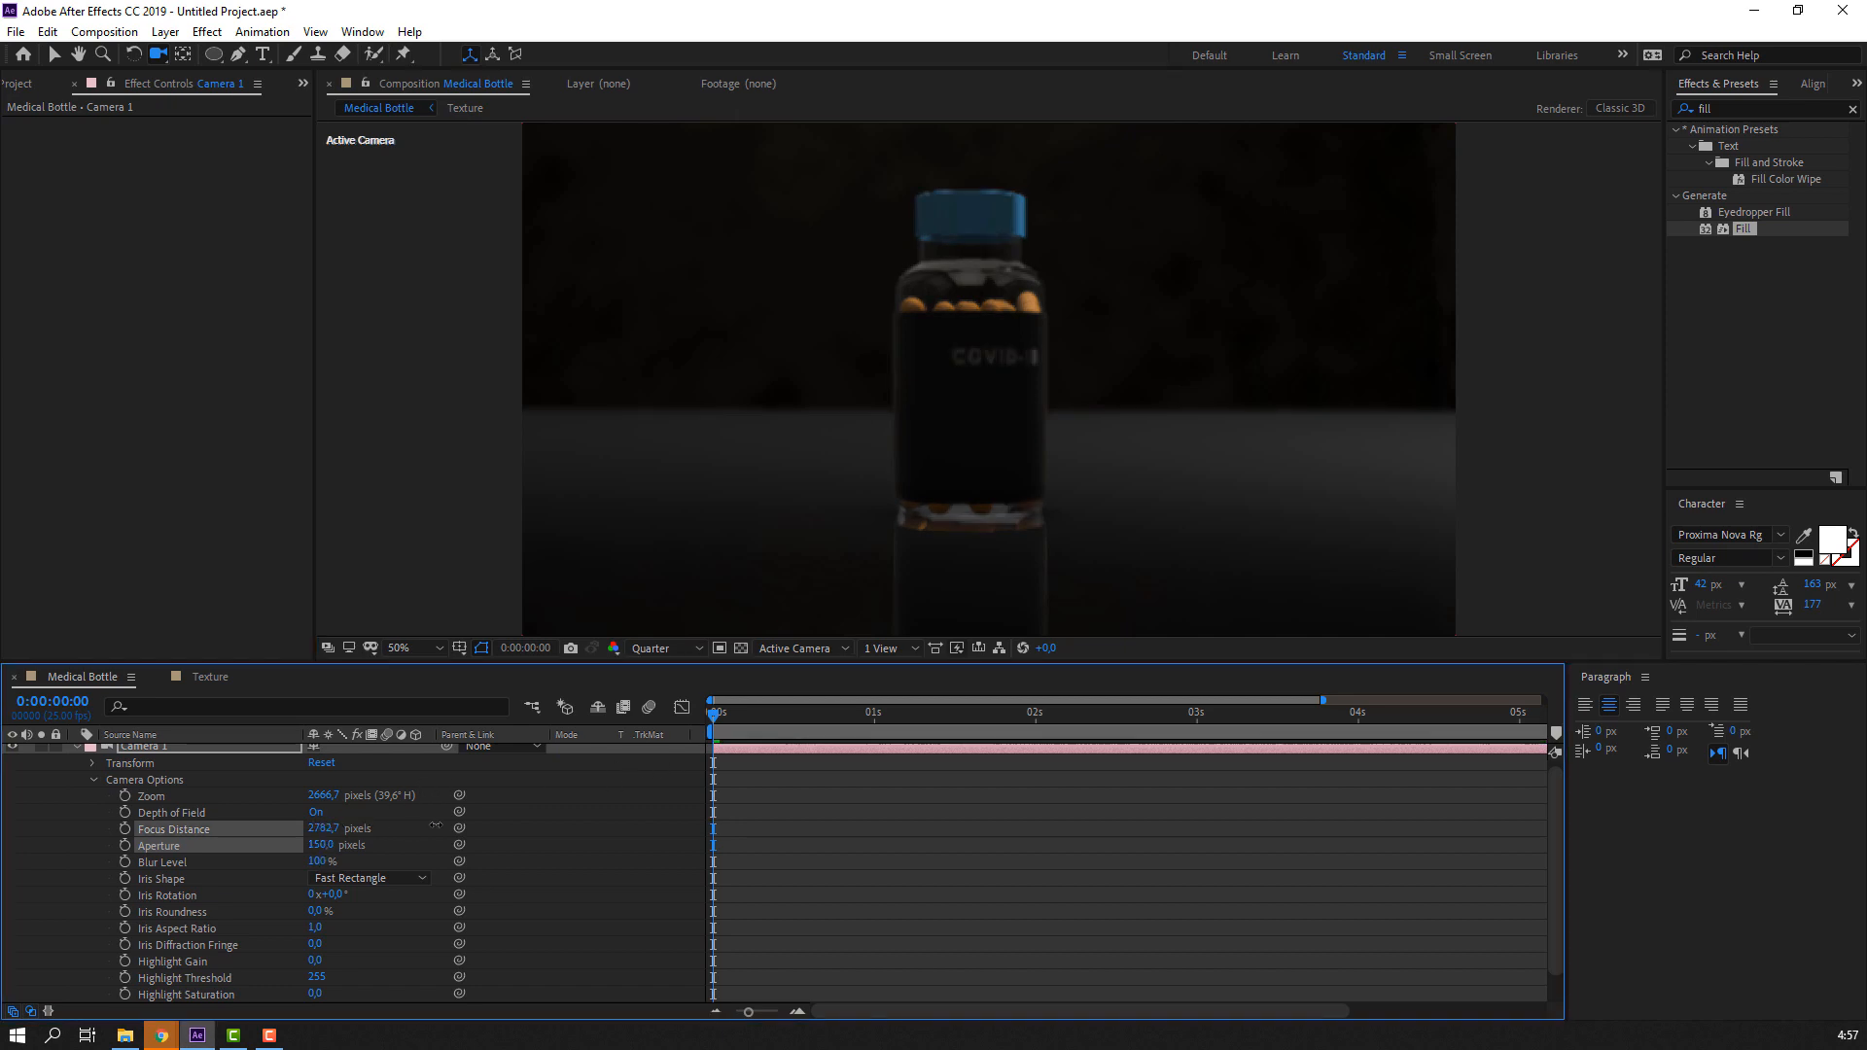
left_click_drag(763, 807, 523, 804)
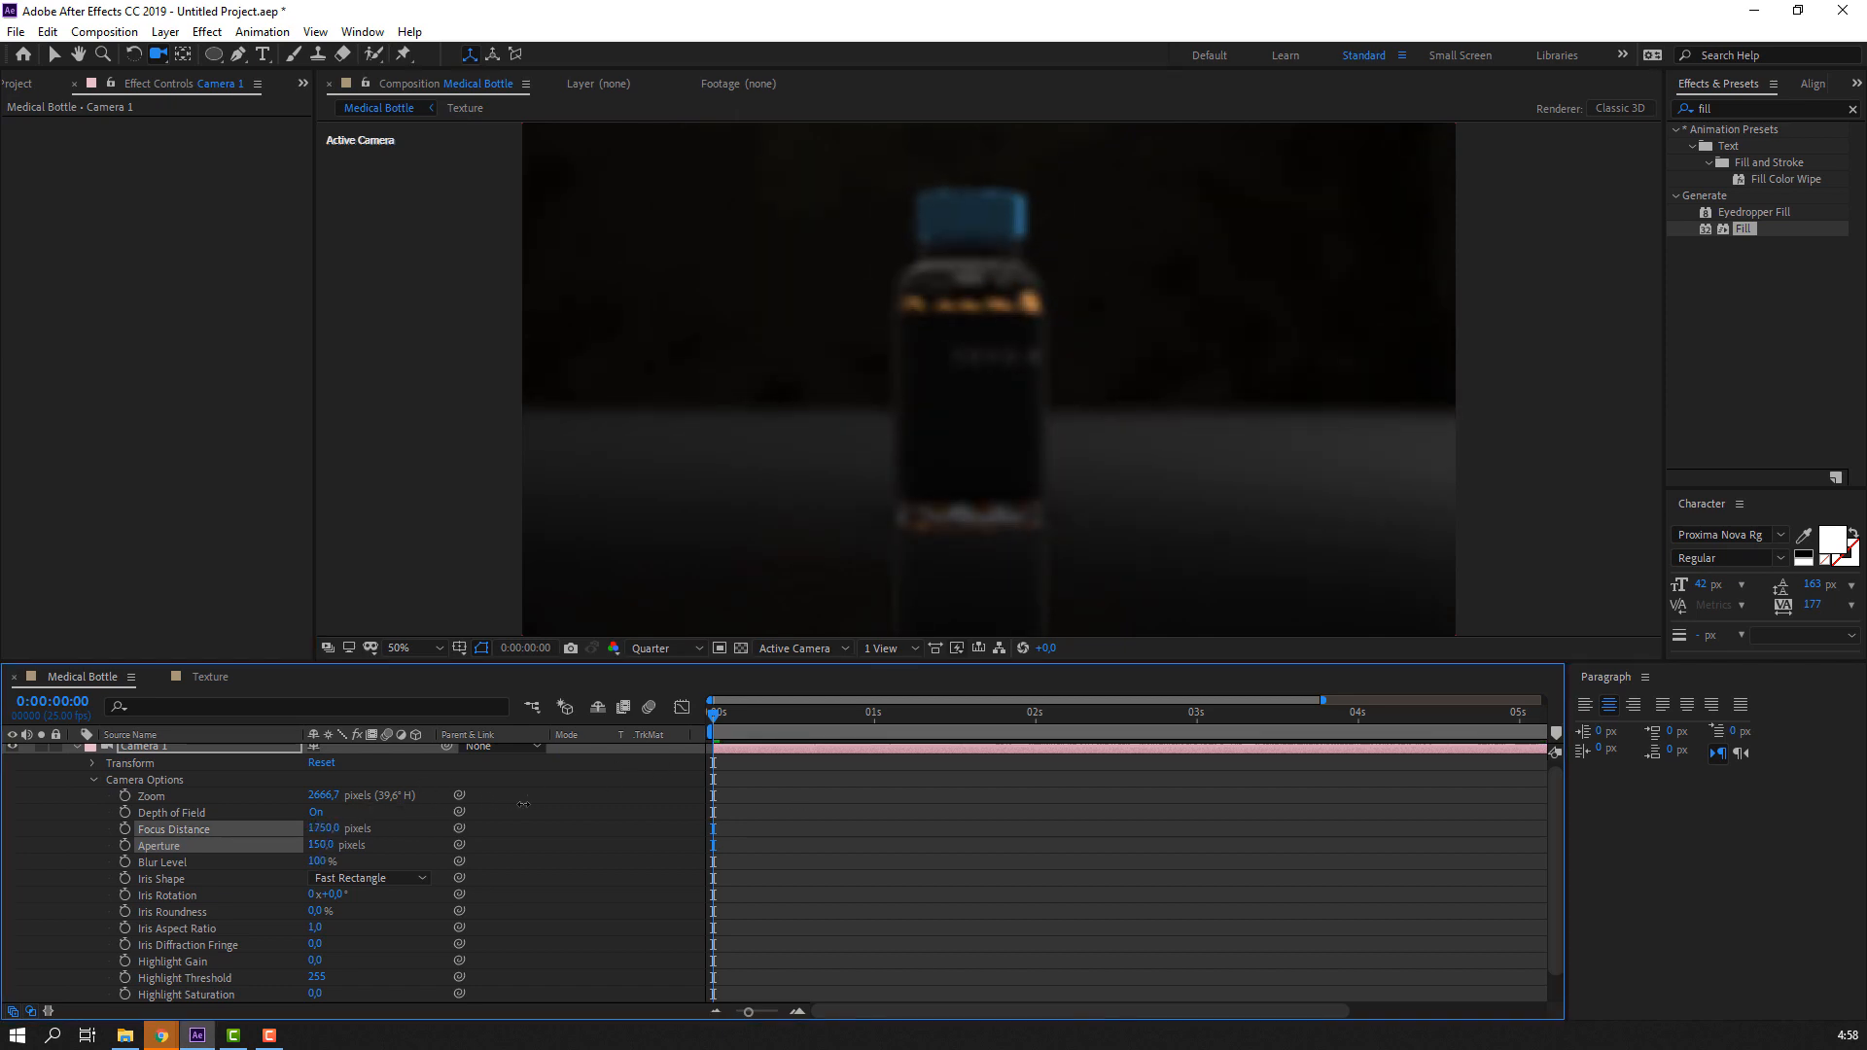
left_click_drag(660, 800, 663, 801)
scroll(863, 529, "up", 1)
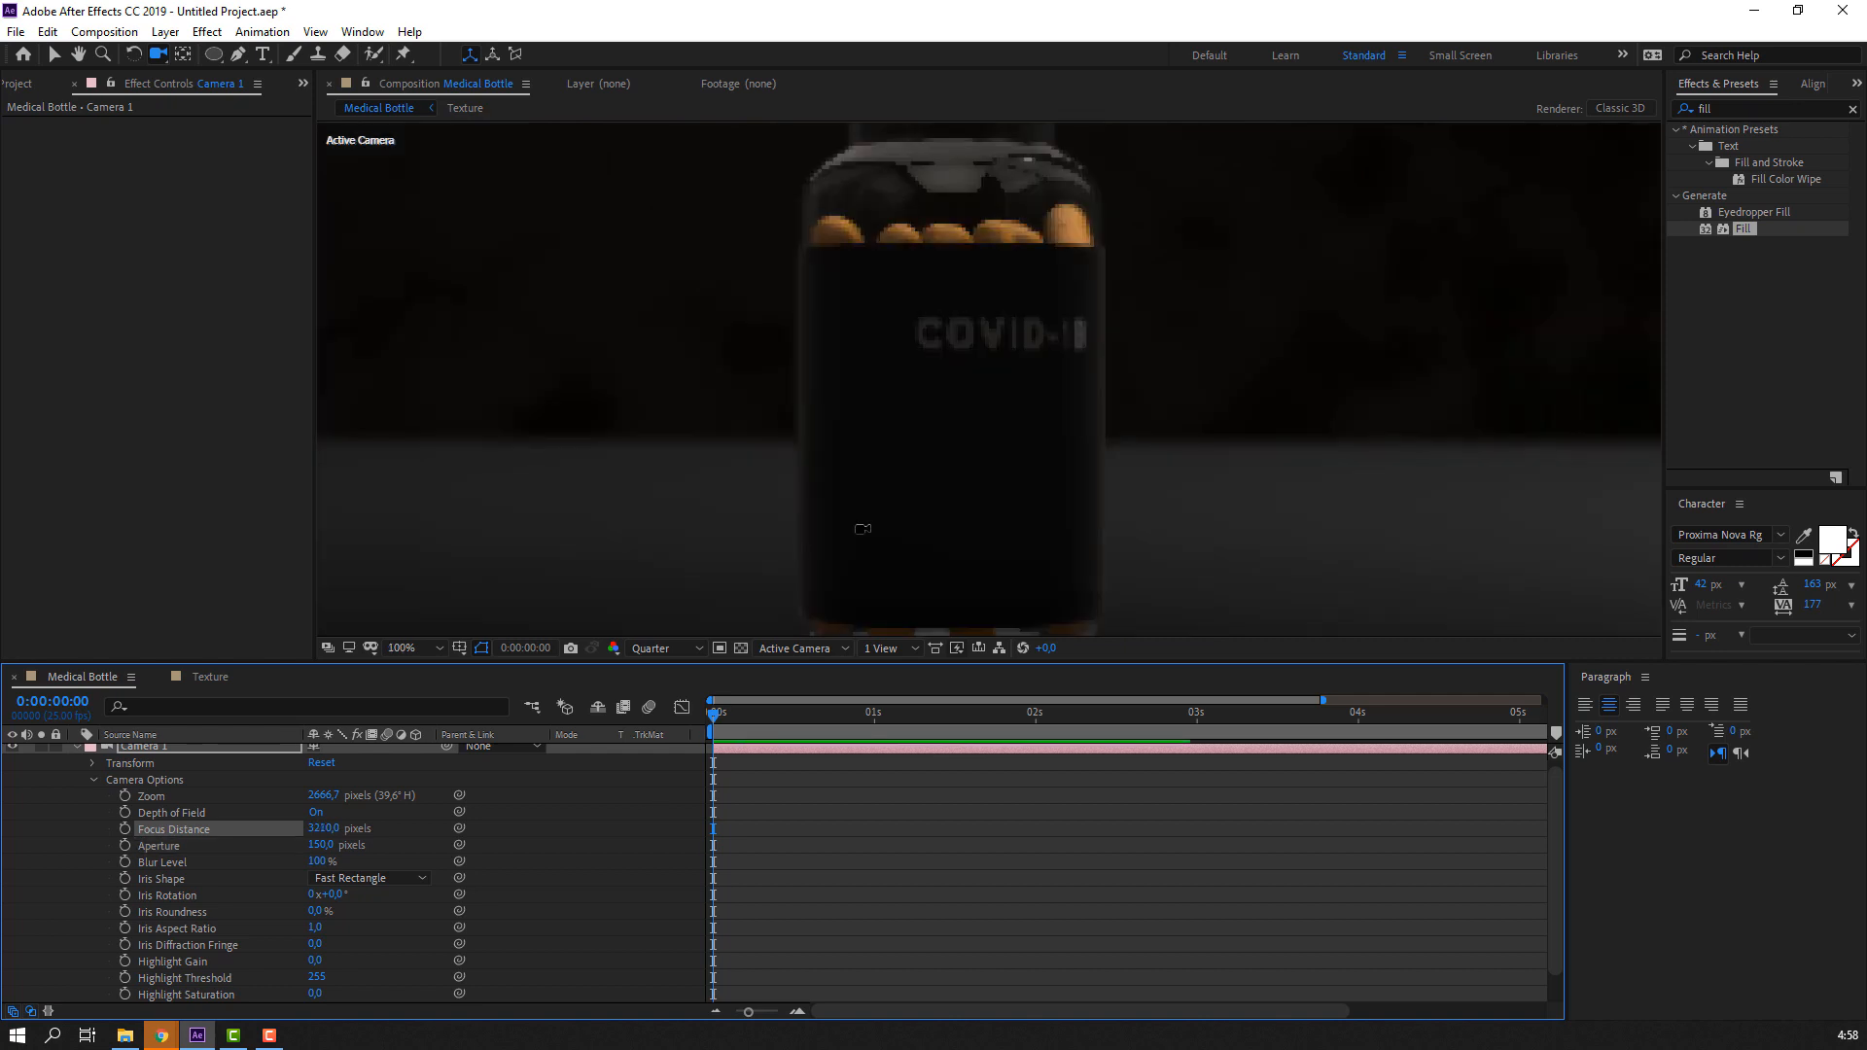
Return the preview to Full resolution and examine how sharp the COVID-19 label and pills are
left_click(675, 650)
left_click(673, 686)
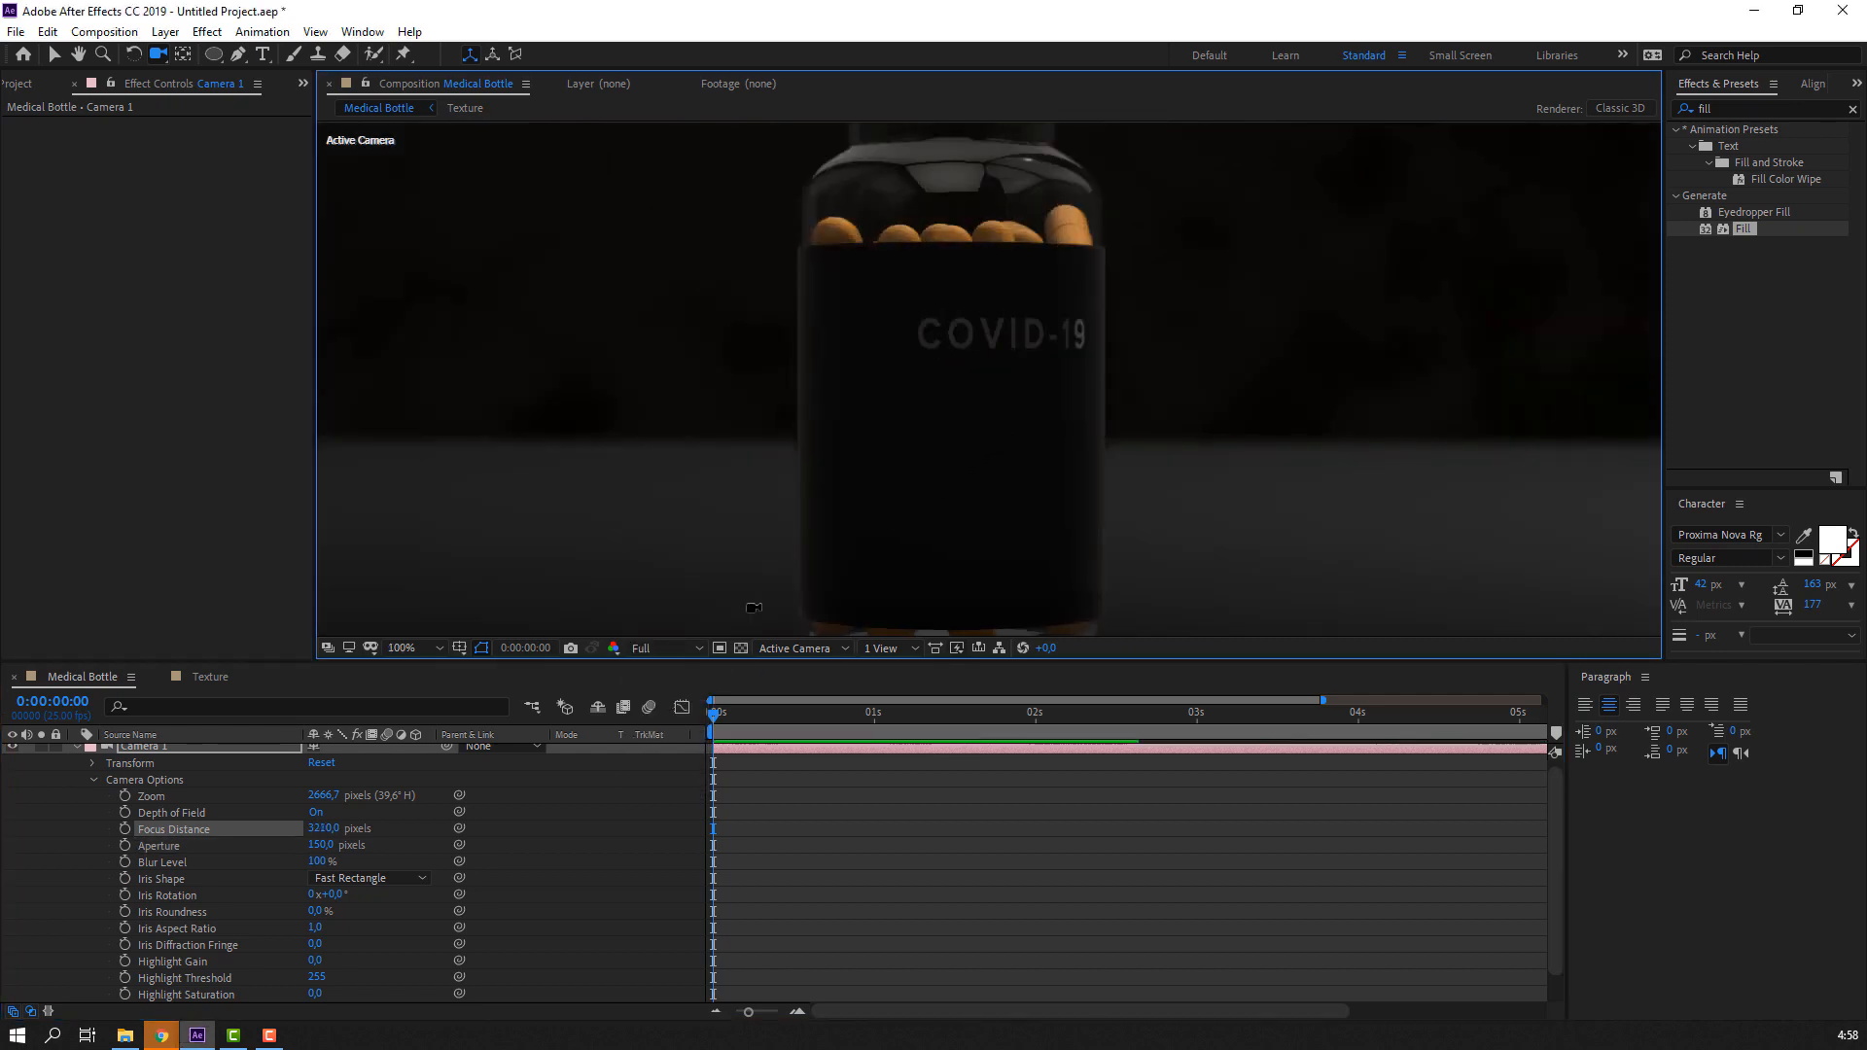
scroll(855, 463, "down", 1)
key("v")
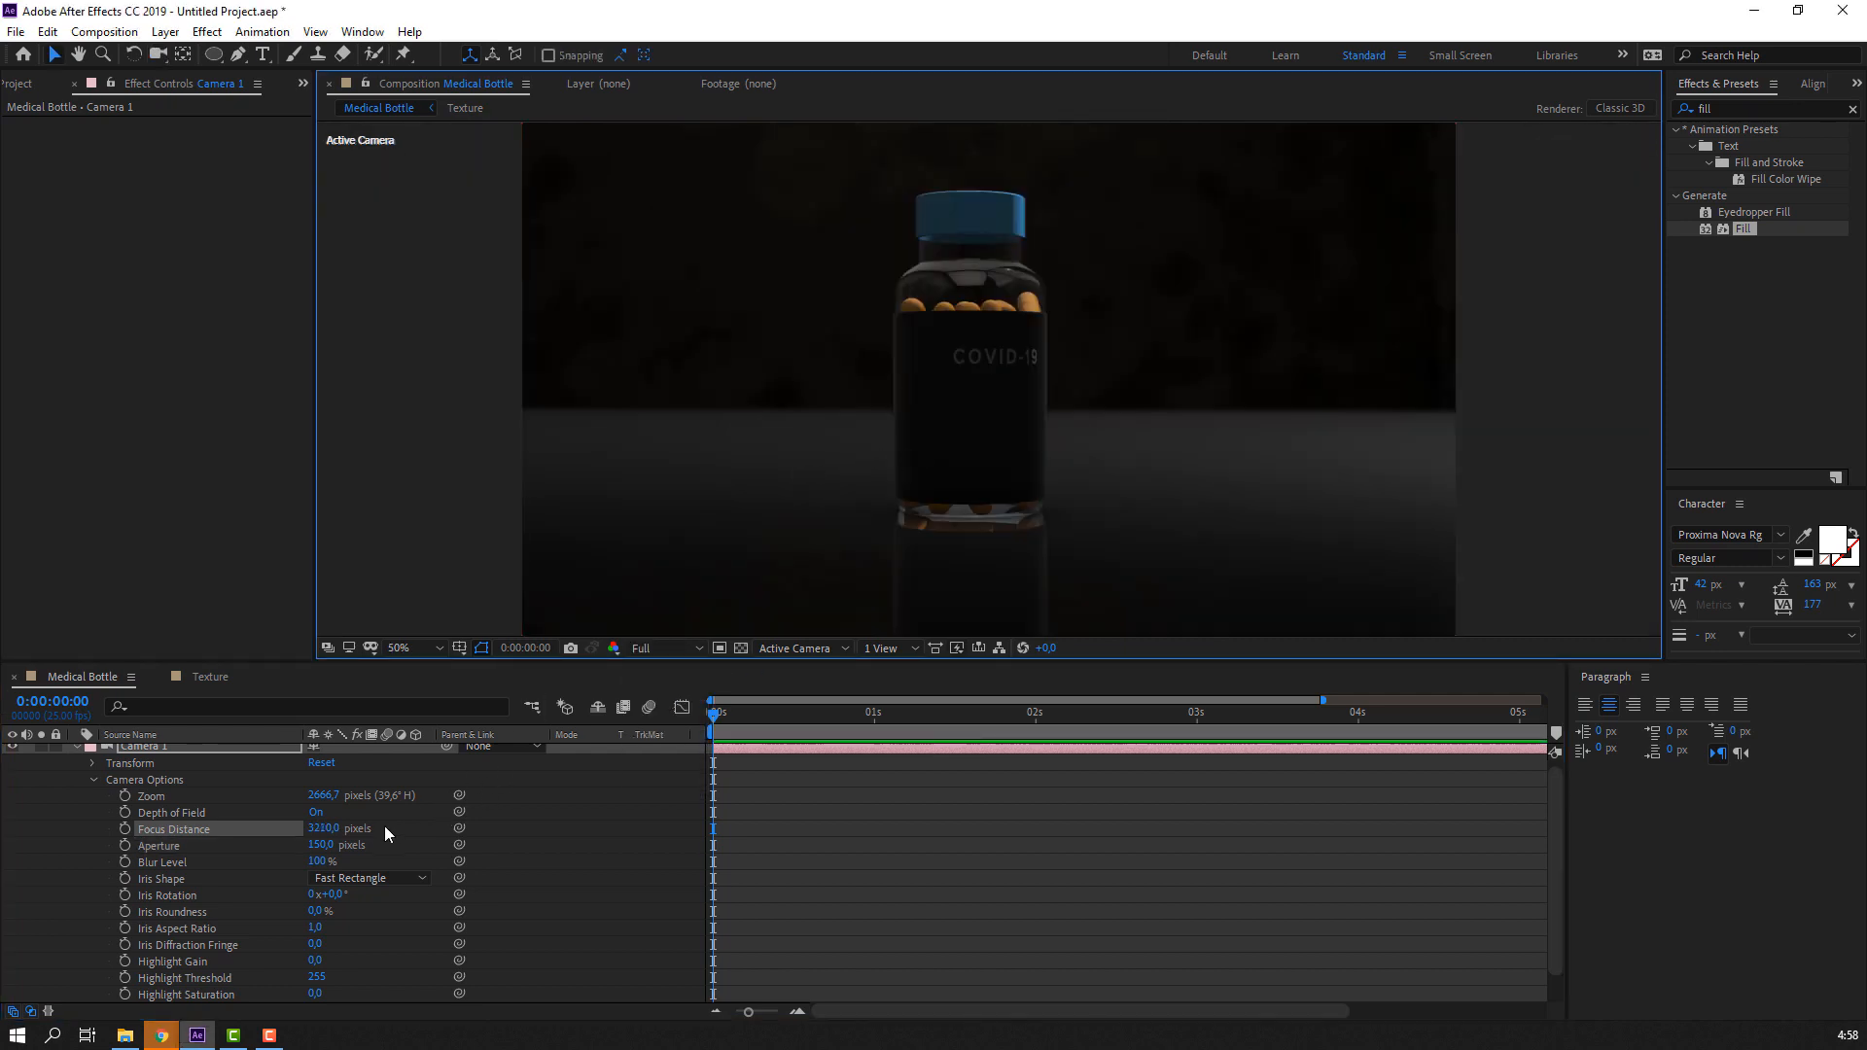
scroll(1067, 367, "up", 1)
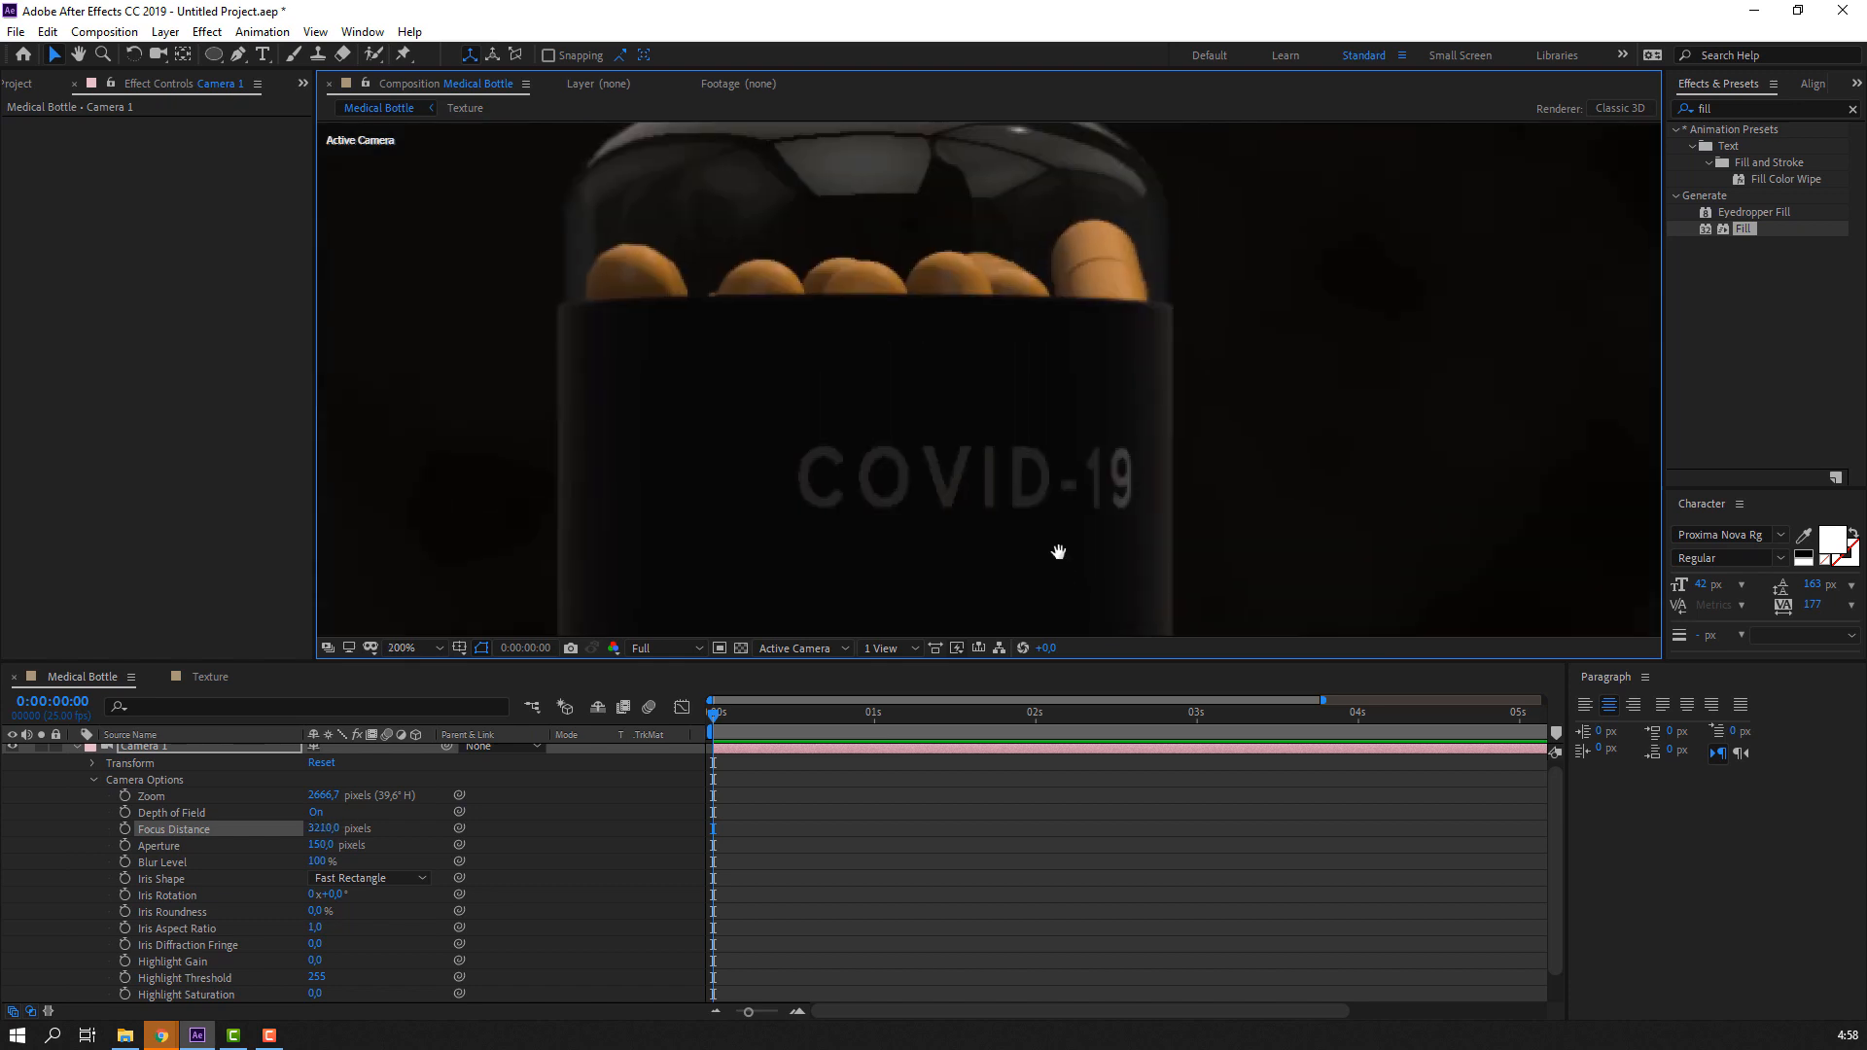
scroll(992, 509, "down", 1)
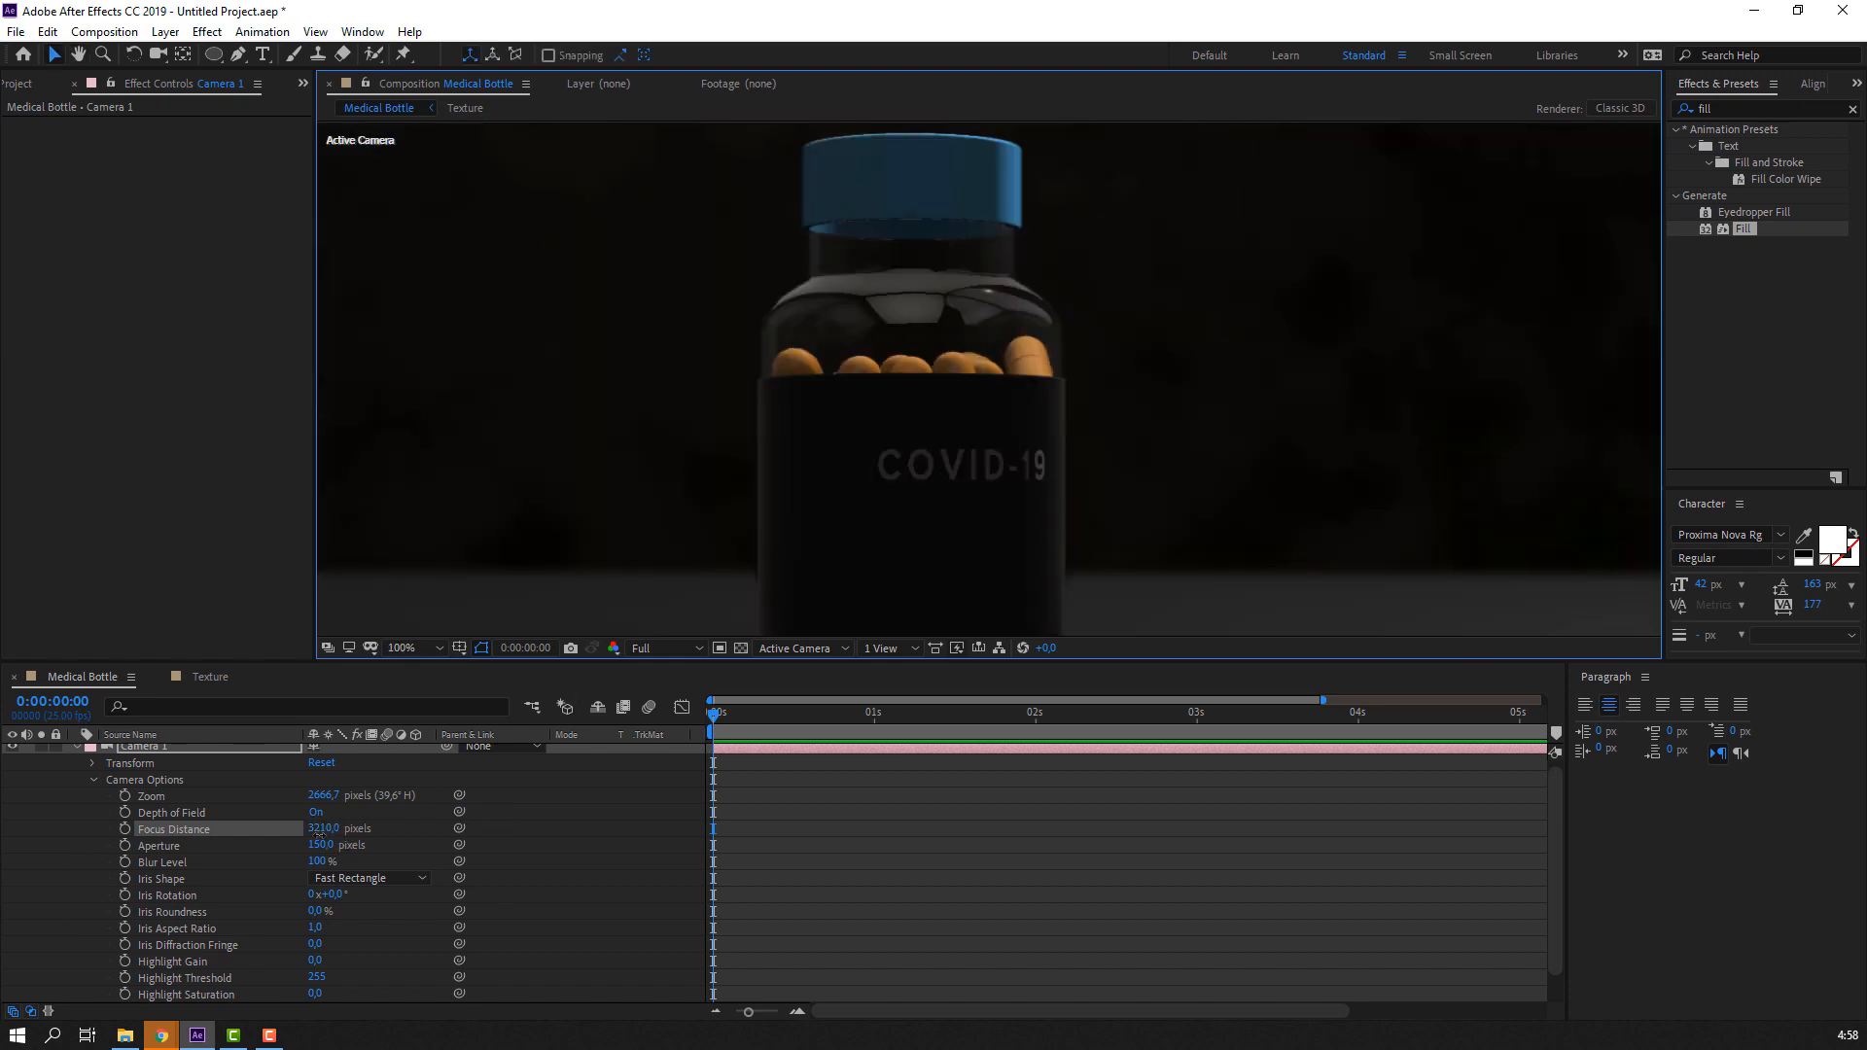
Try focus distances of 3110 and 2660 pixels for Camera 1 and compare the label's sharpness
left_click_drag(319, 835, 370, 851)
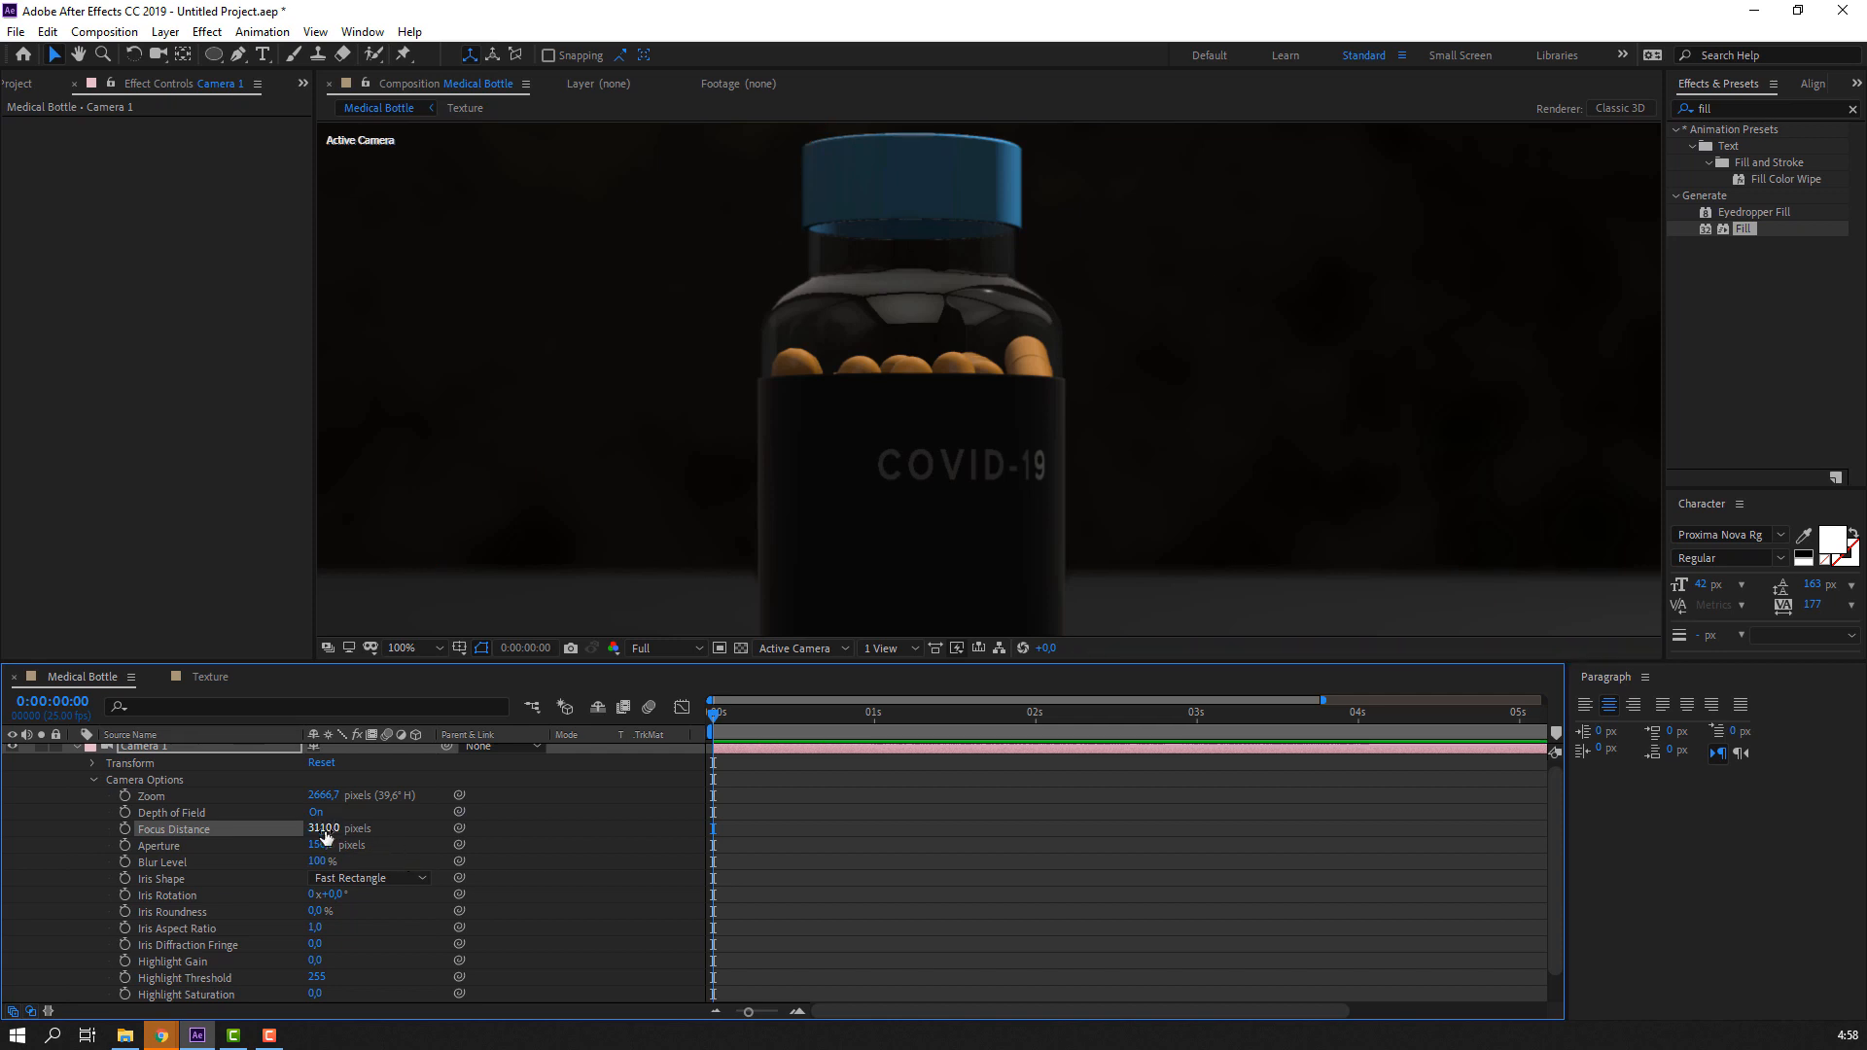
left_click_drag(323, 829, 243, 832)
scroll(902, 411, "down", 2)
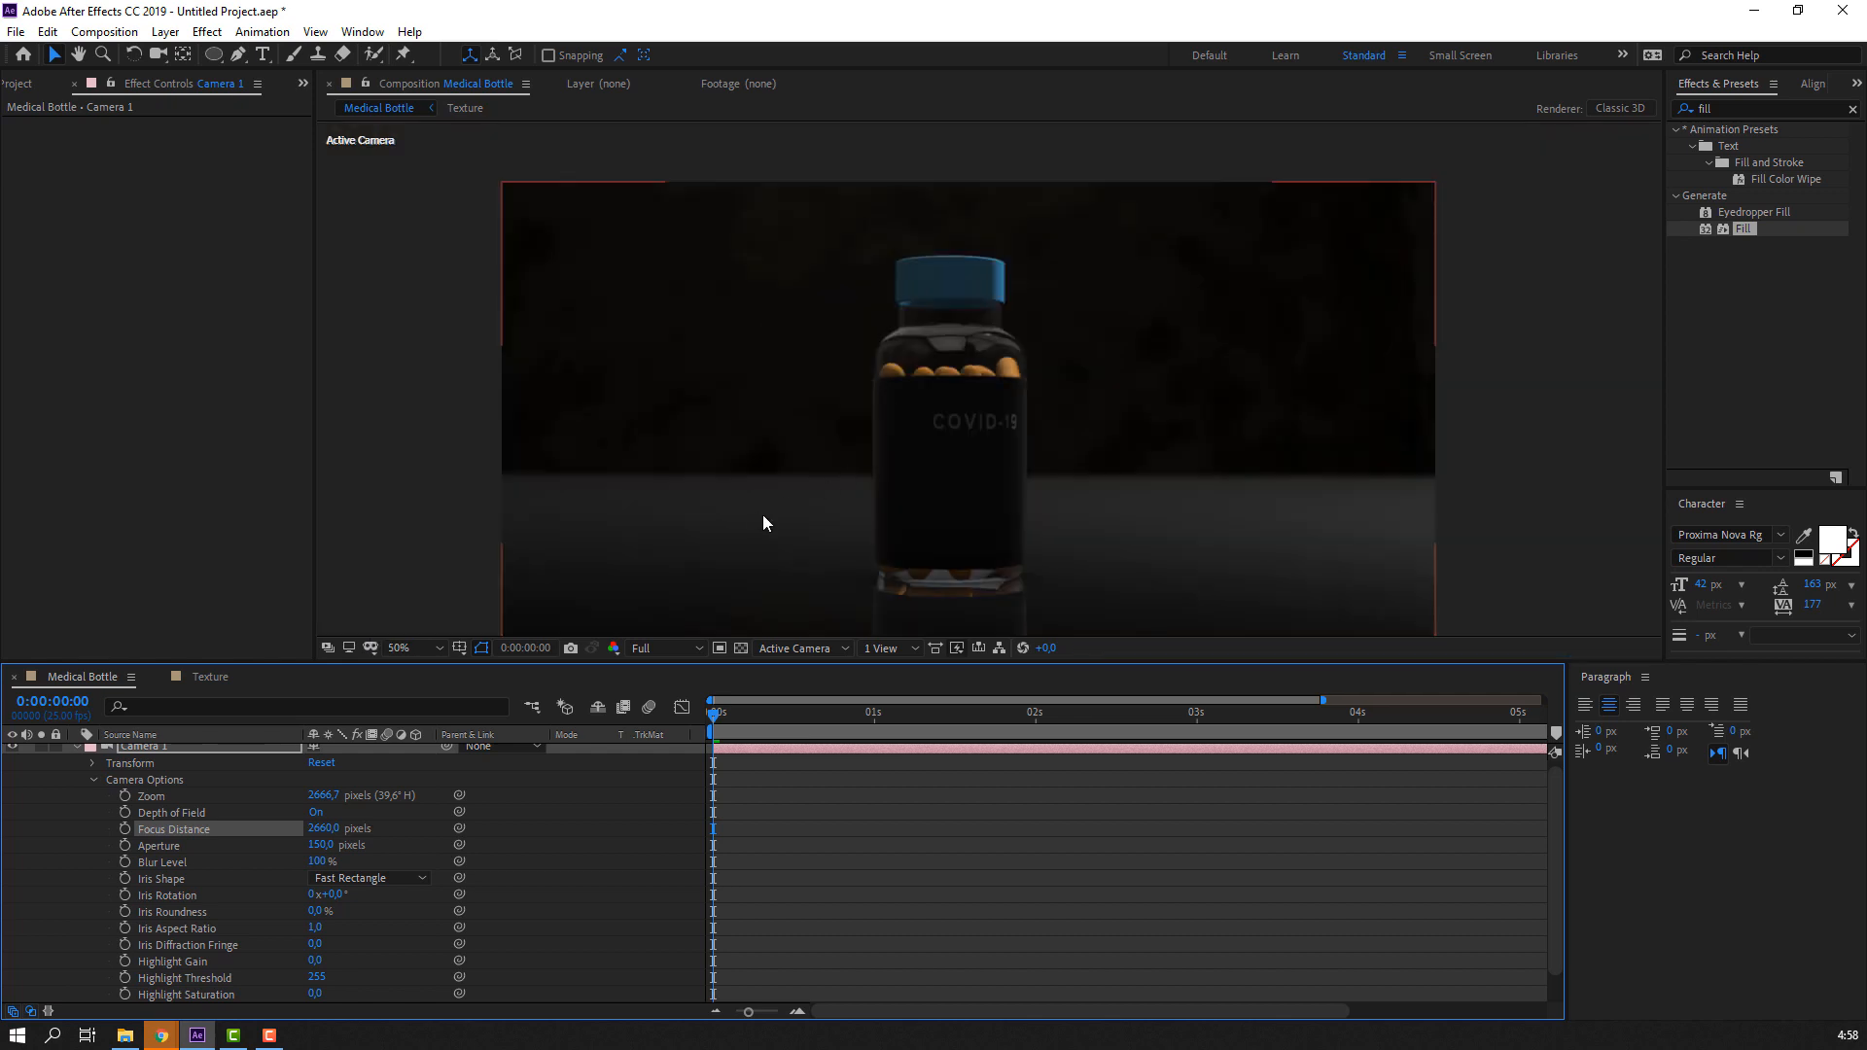
scroll(833, 571, "down", 2)
scroll(809, 596, "up", 4)
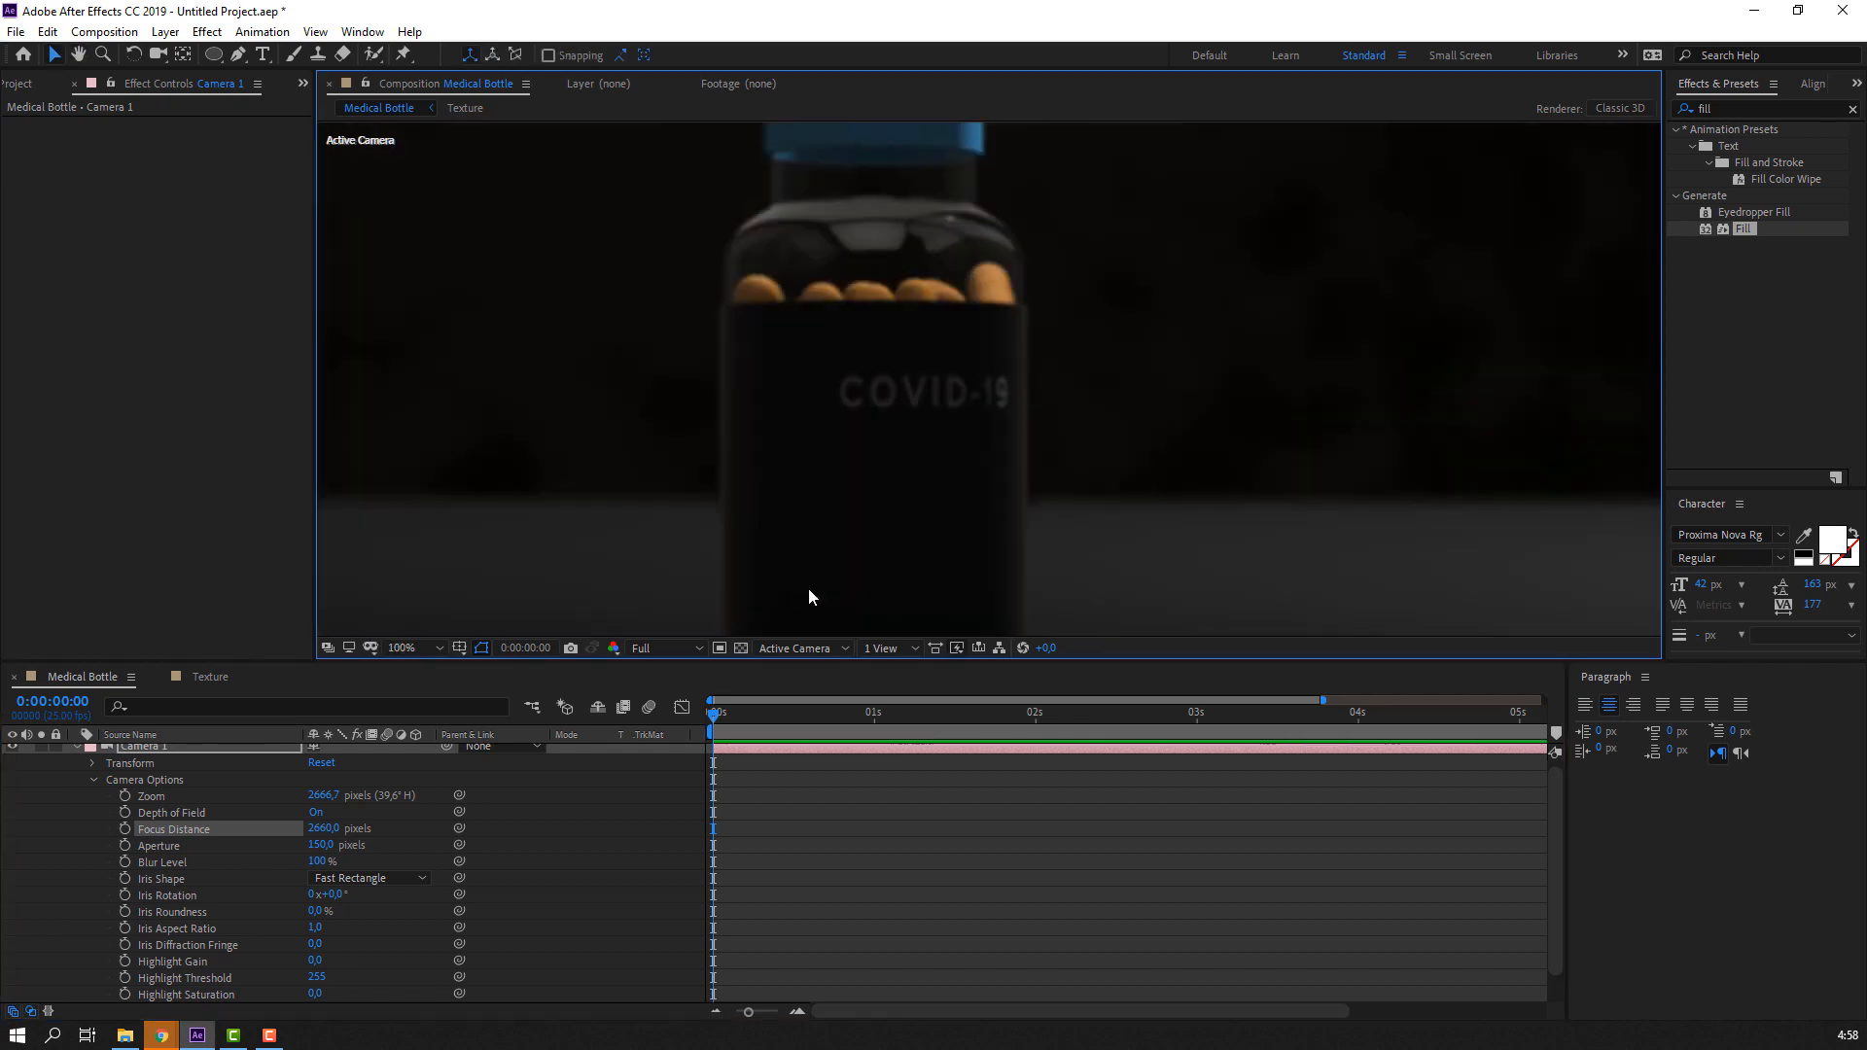
scroll(851, 470, "up", 2)
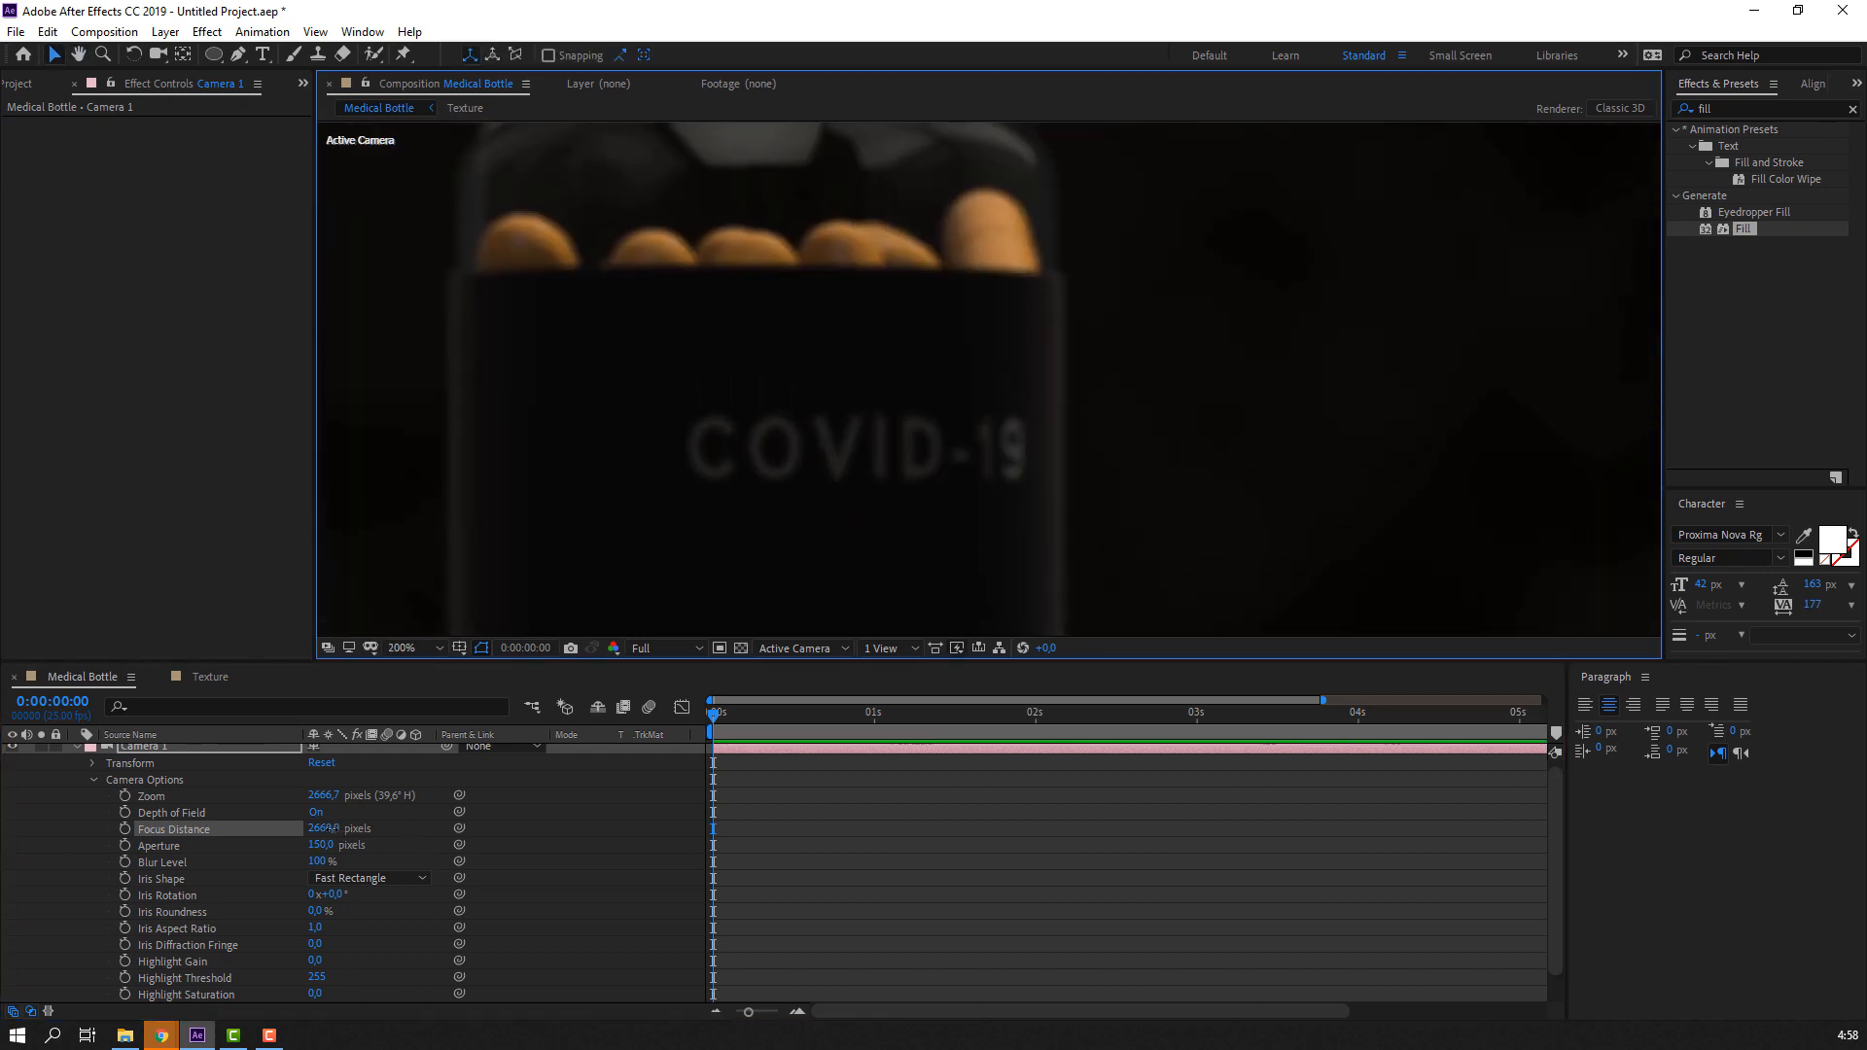
Increase Camera 1's focus distance to about 3455 pixels
left_click_drag(330, 828, 371, 834)
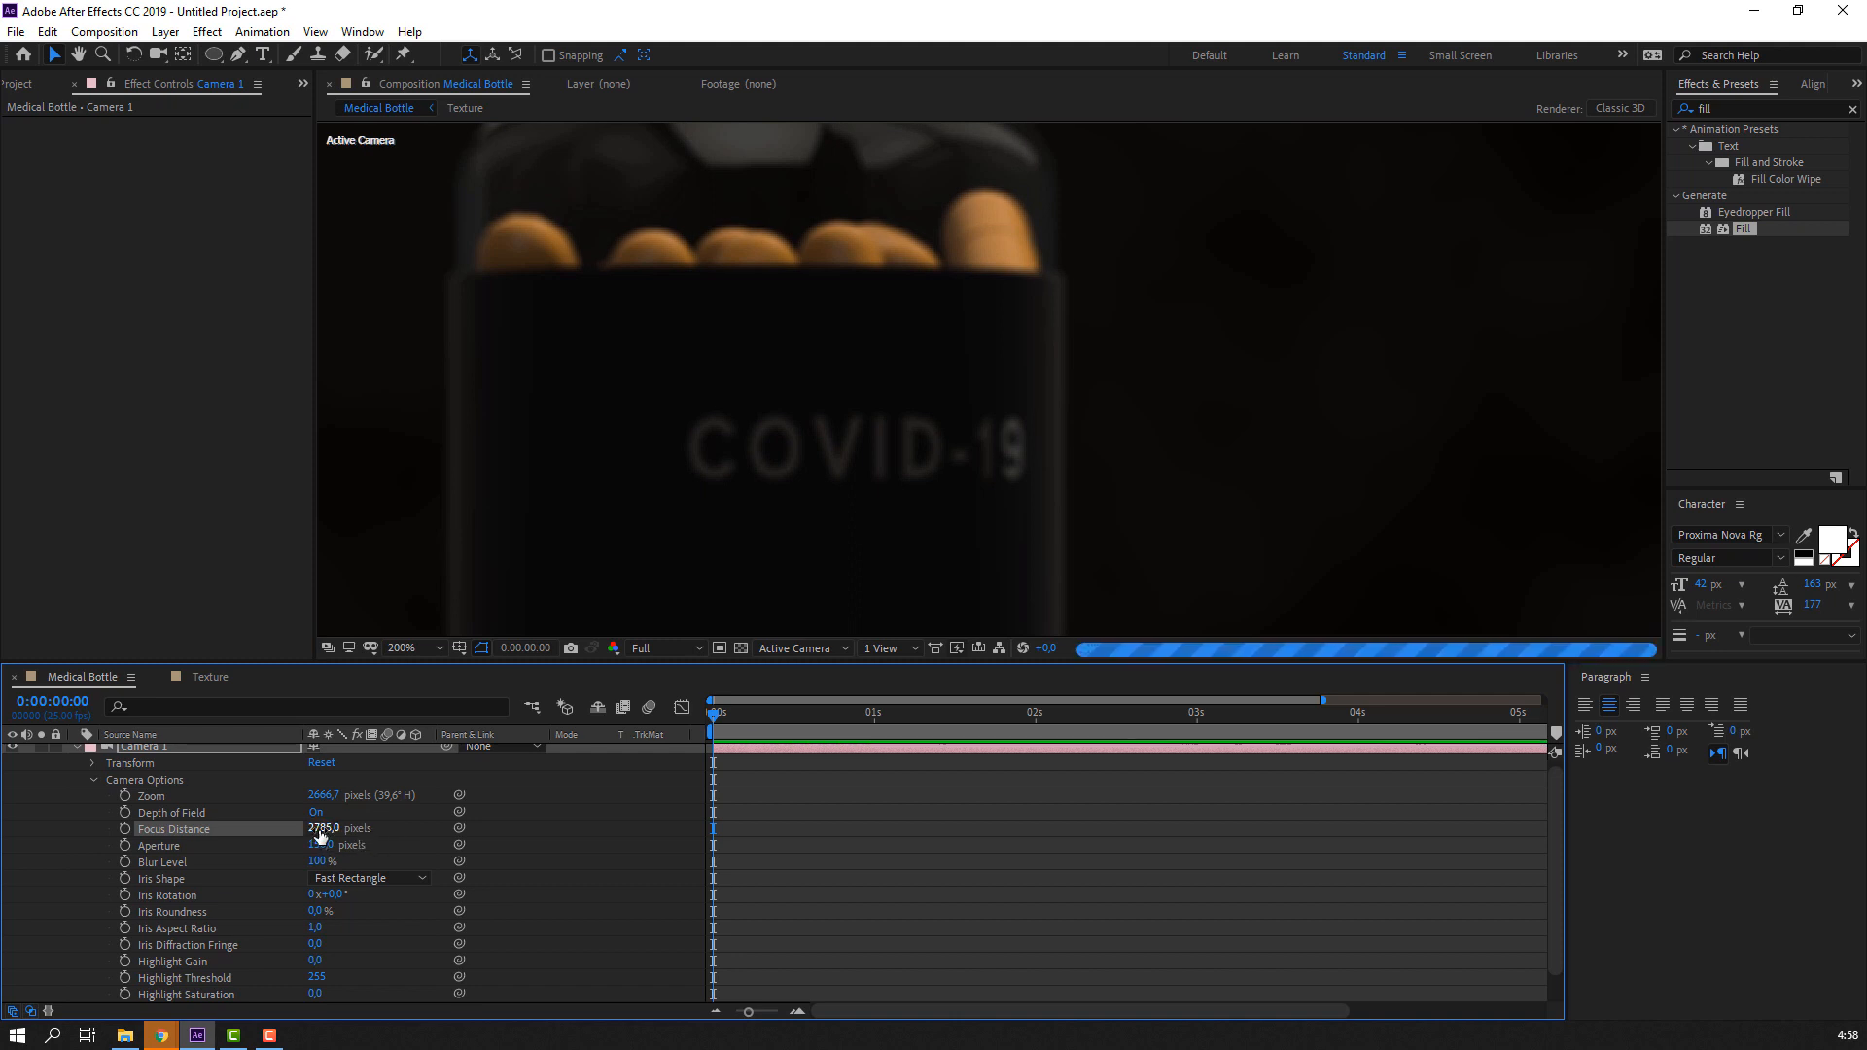
left_click_drag(321, 834, 567, 855)
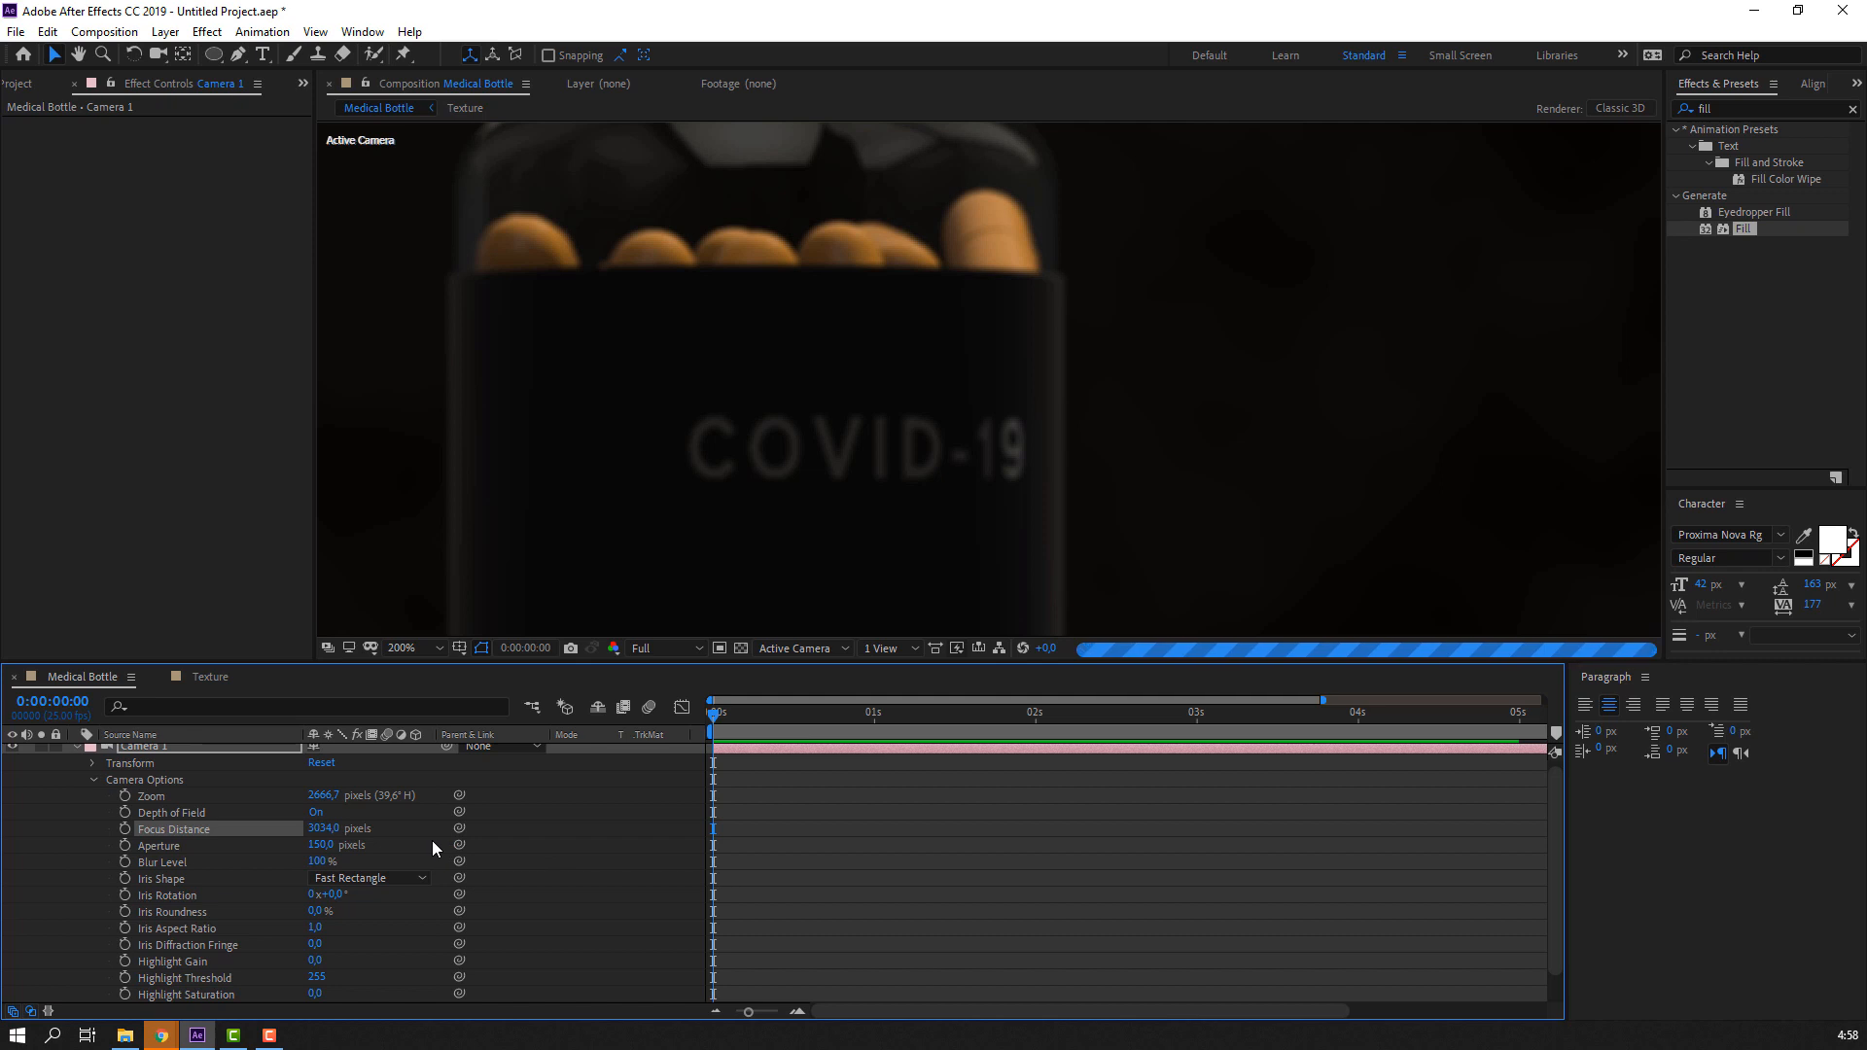
left_click_drag(440, 829, 443, 829)
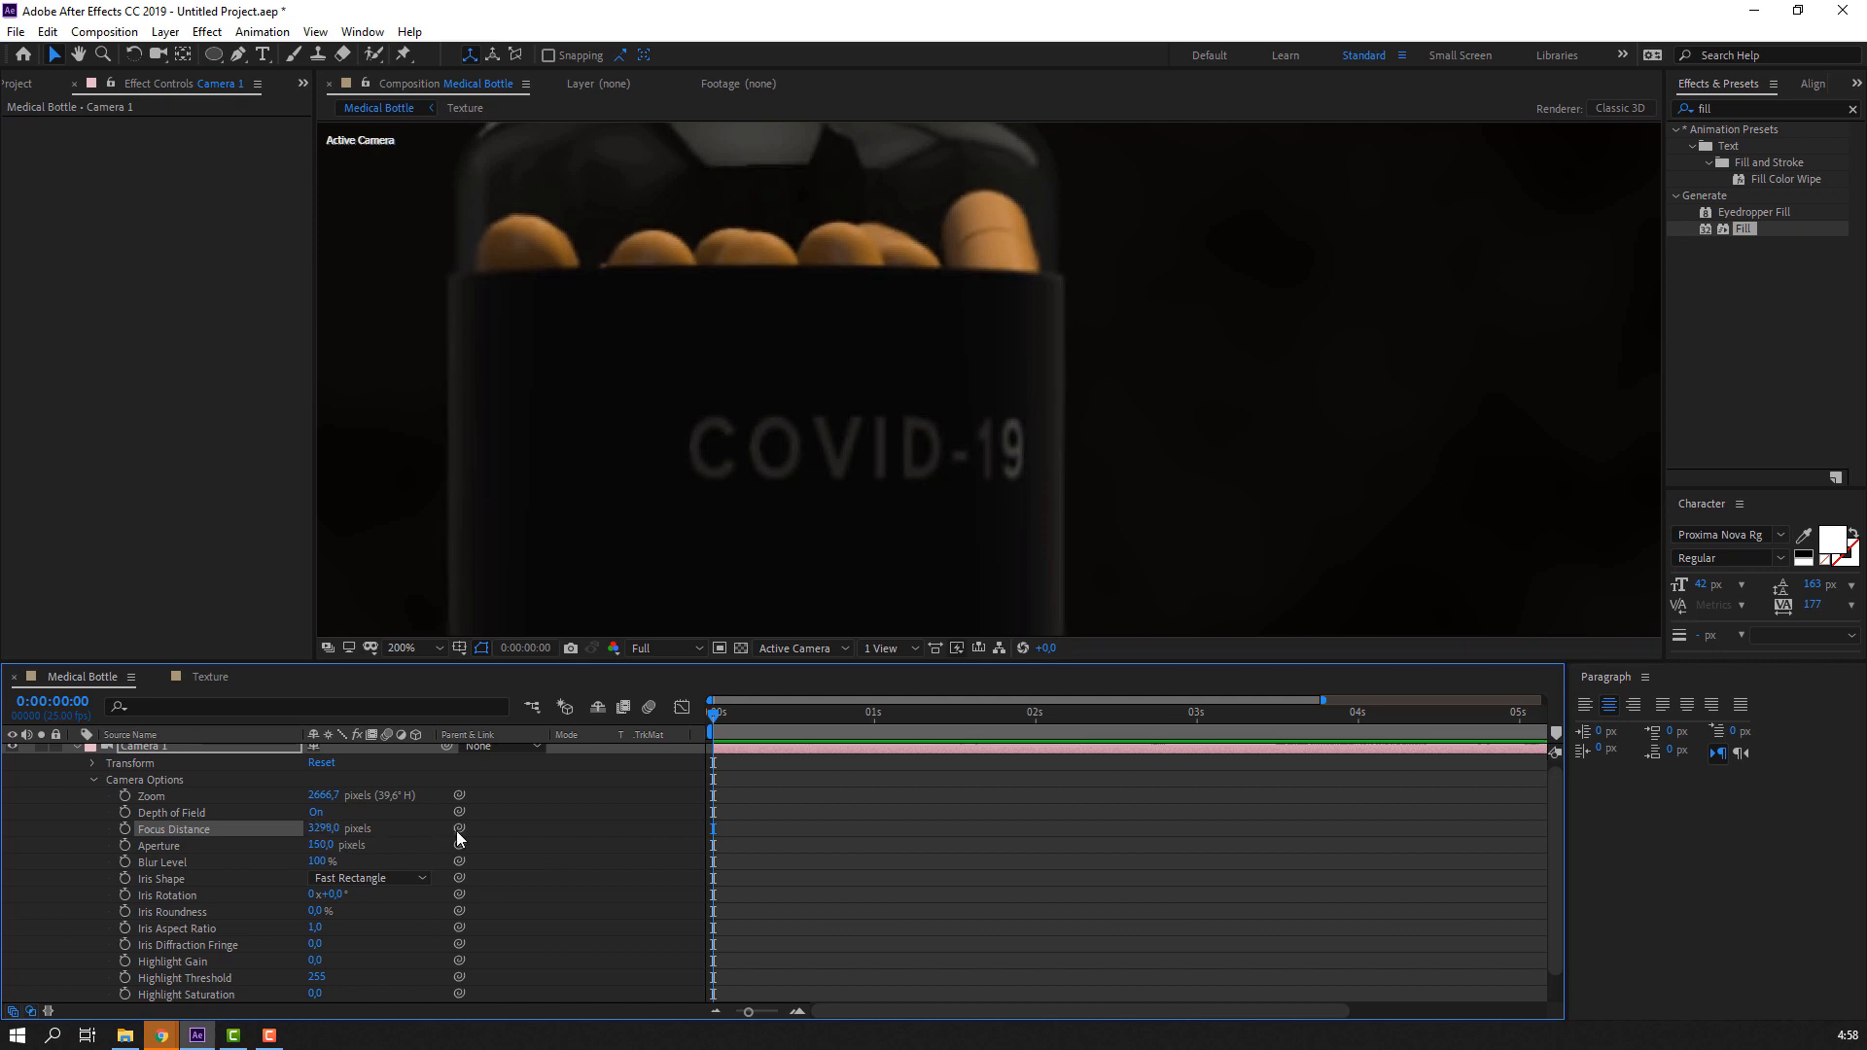
Examine the bottle's focus at several magnifications and within the whole frame, and collapse Camera 1's properties
key("comma")
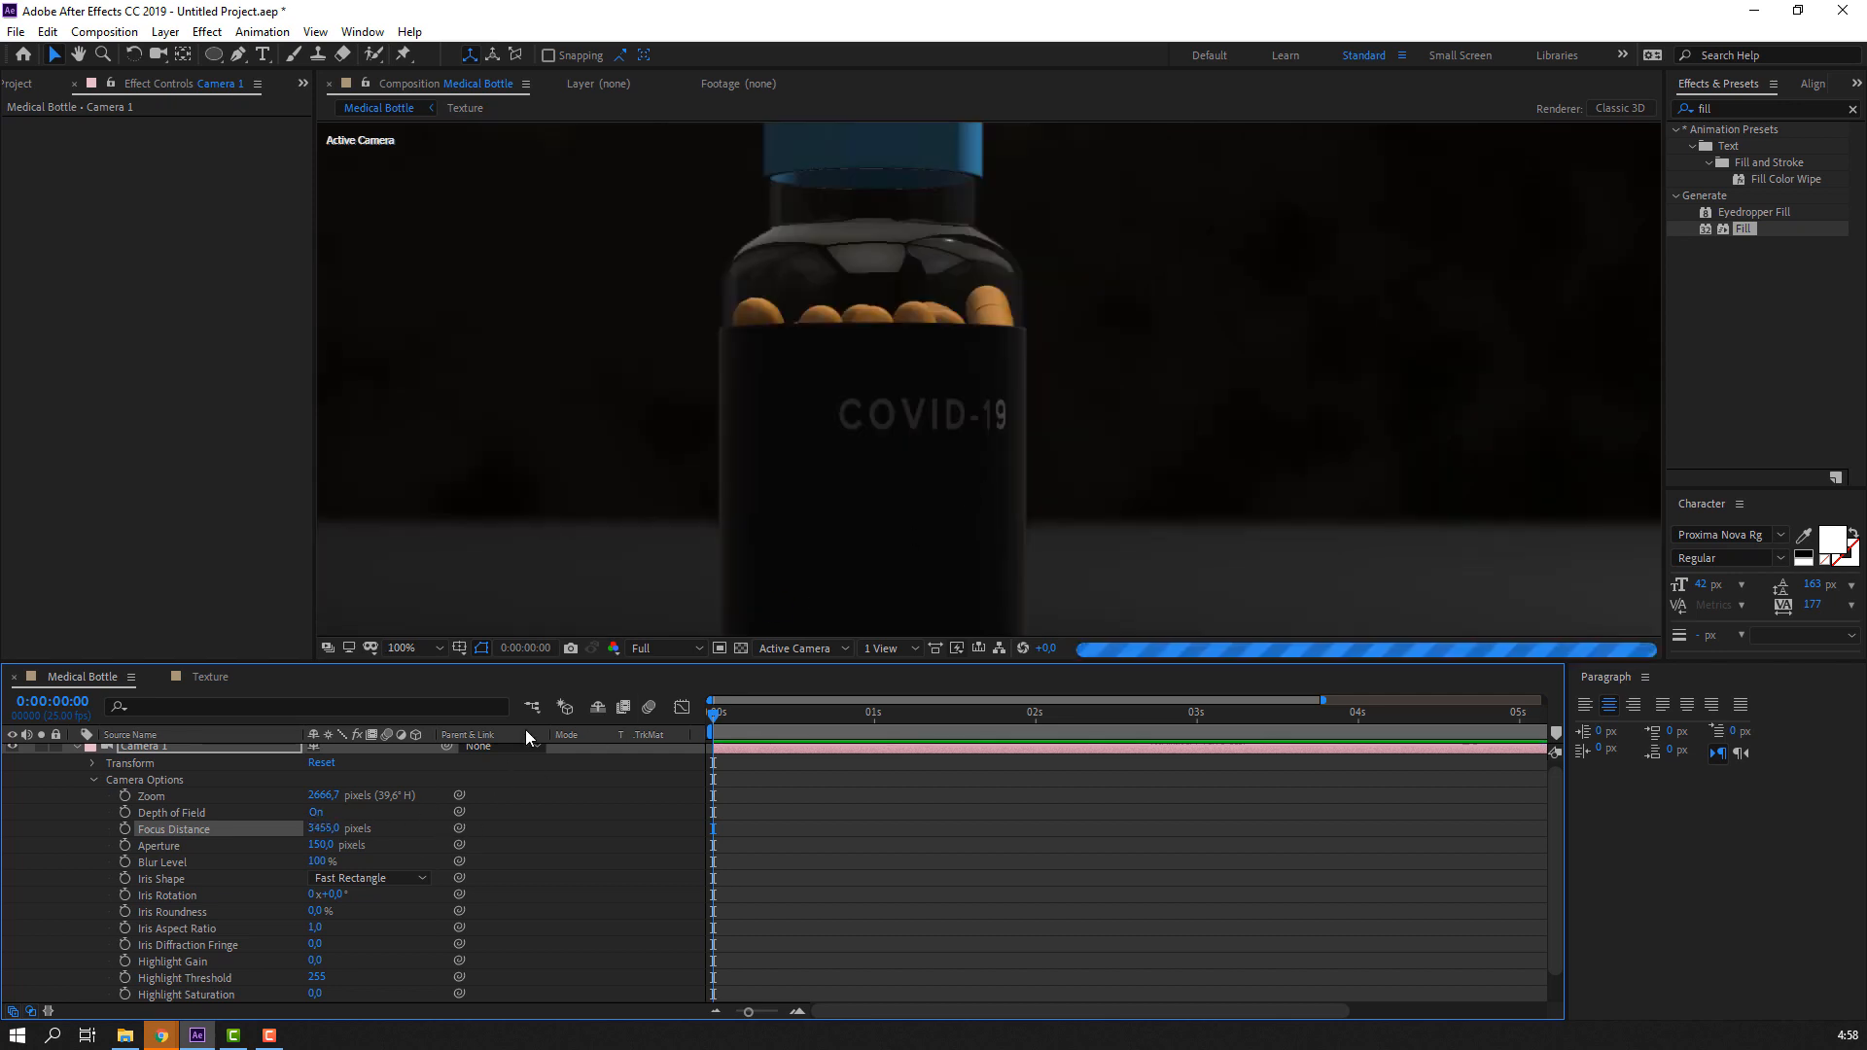
key("period")
key("period")
key("period")
key("period")
key("comma")
key("comma")
key("comma")
key("comma")
key("comma")
key("comma")
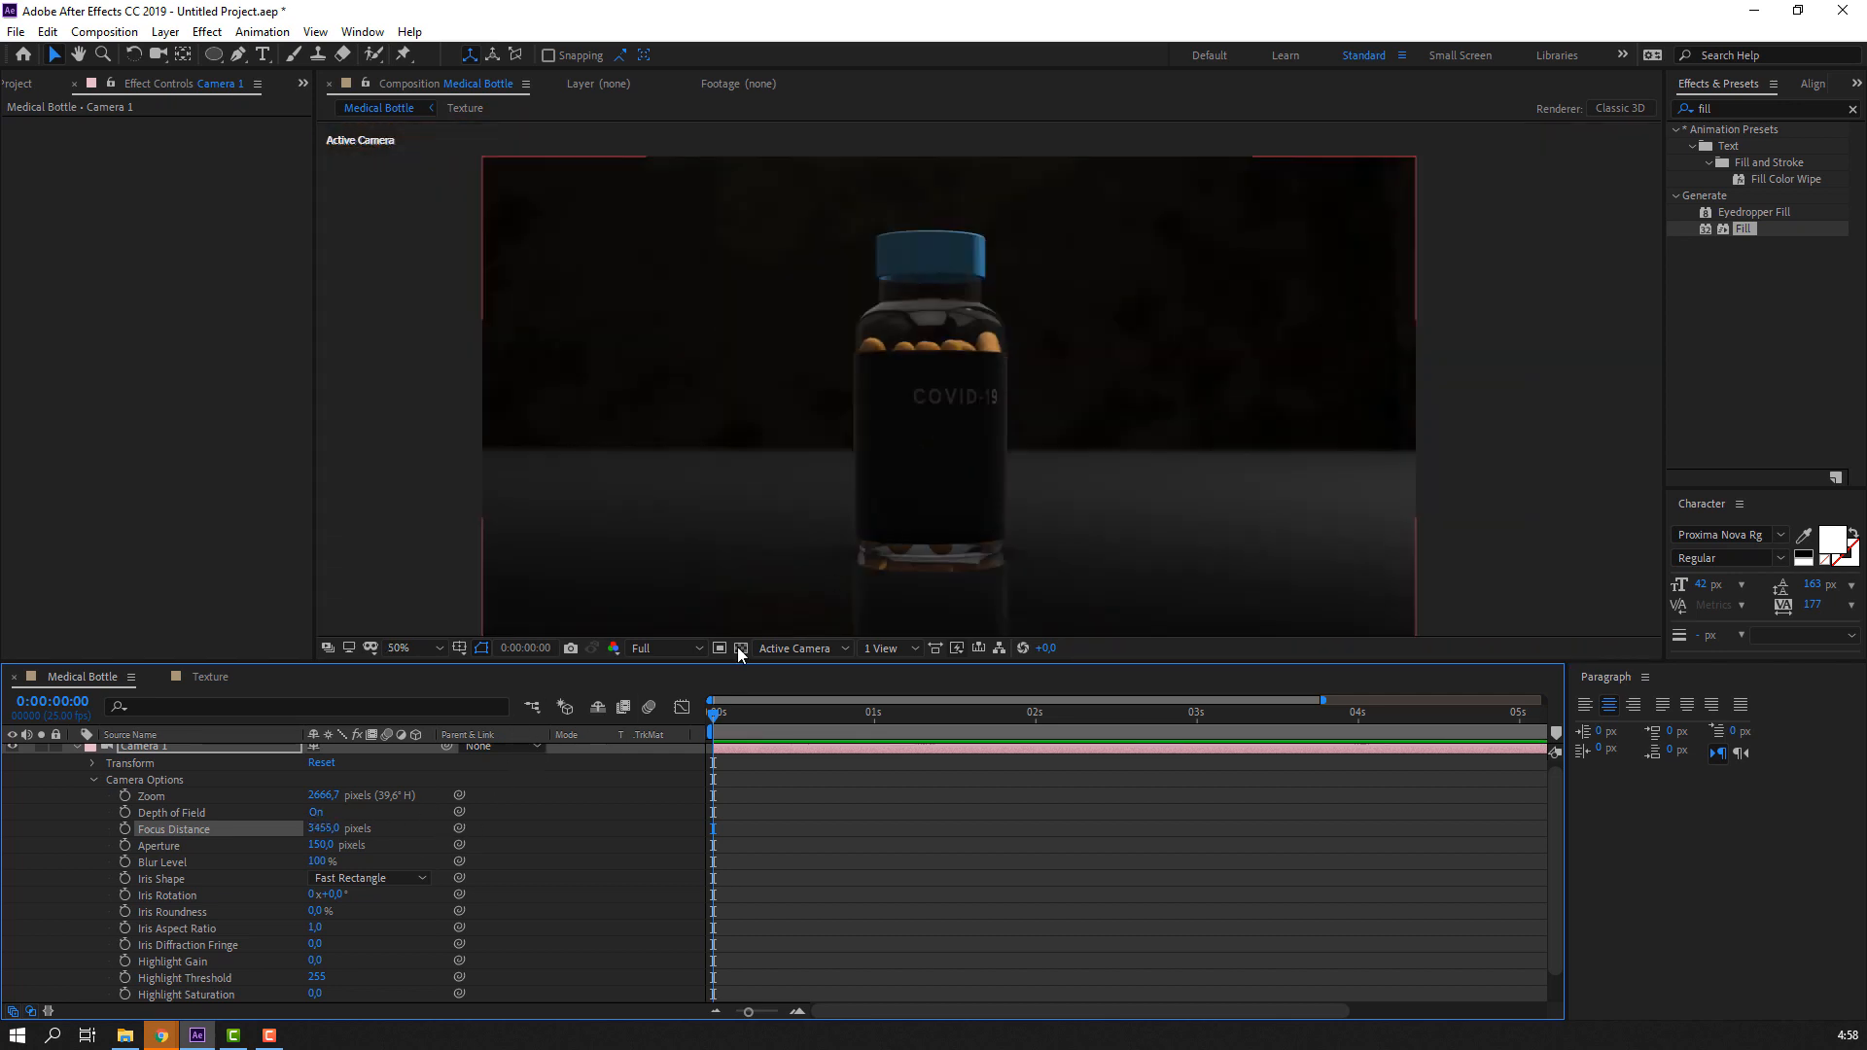
left_click(413, 649)
left_click(433, 686)
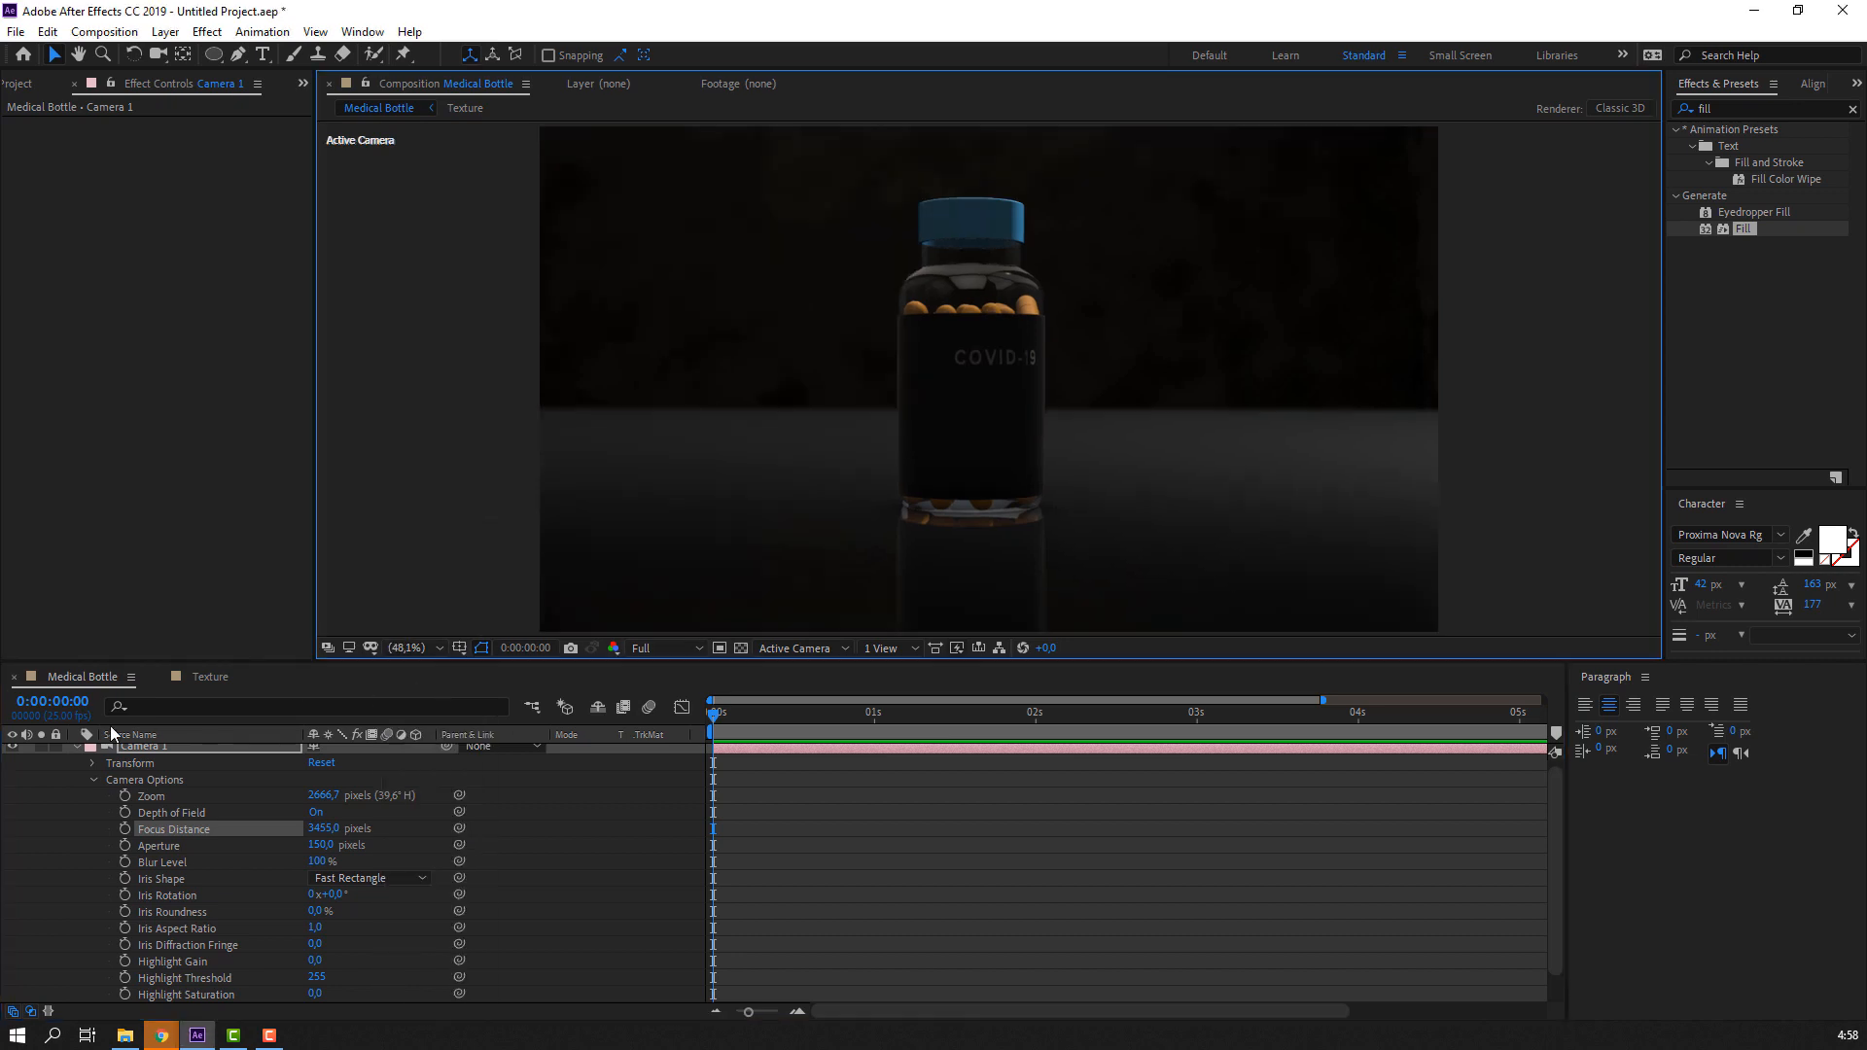
left_click(77, 747)
left_click(250, 894)
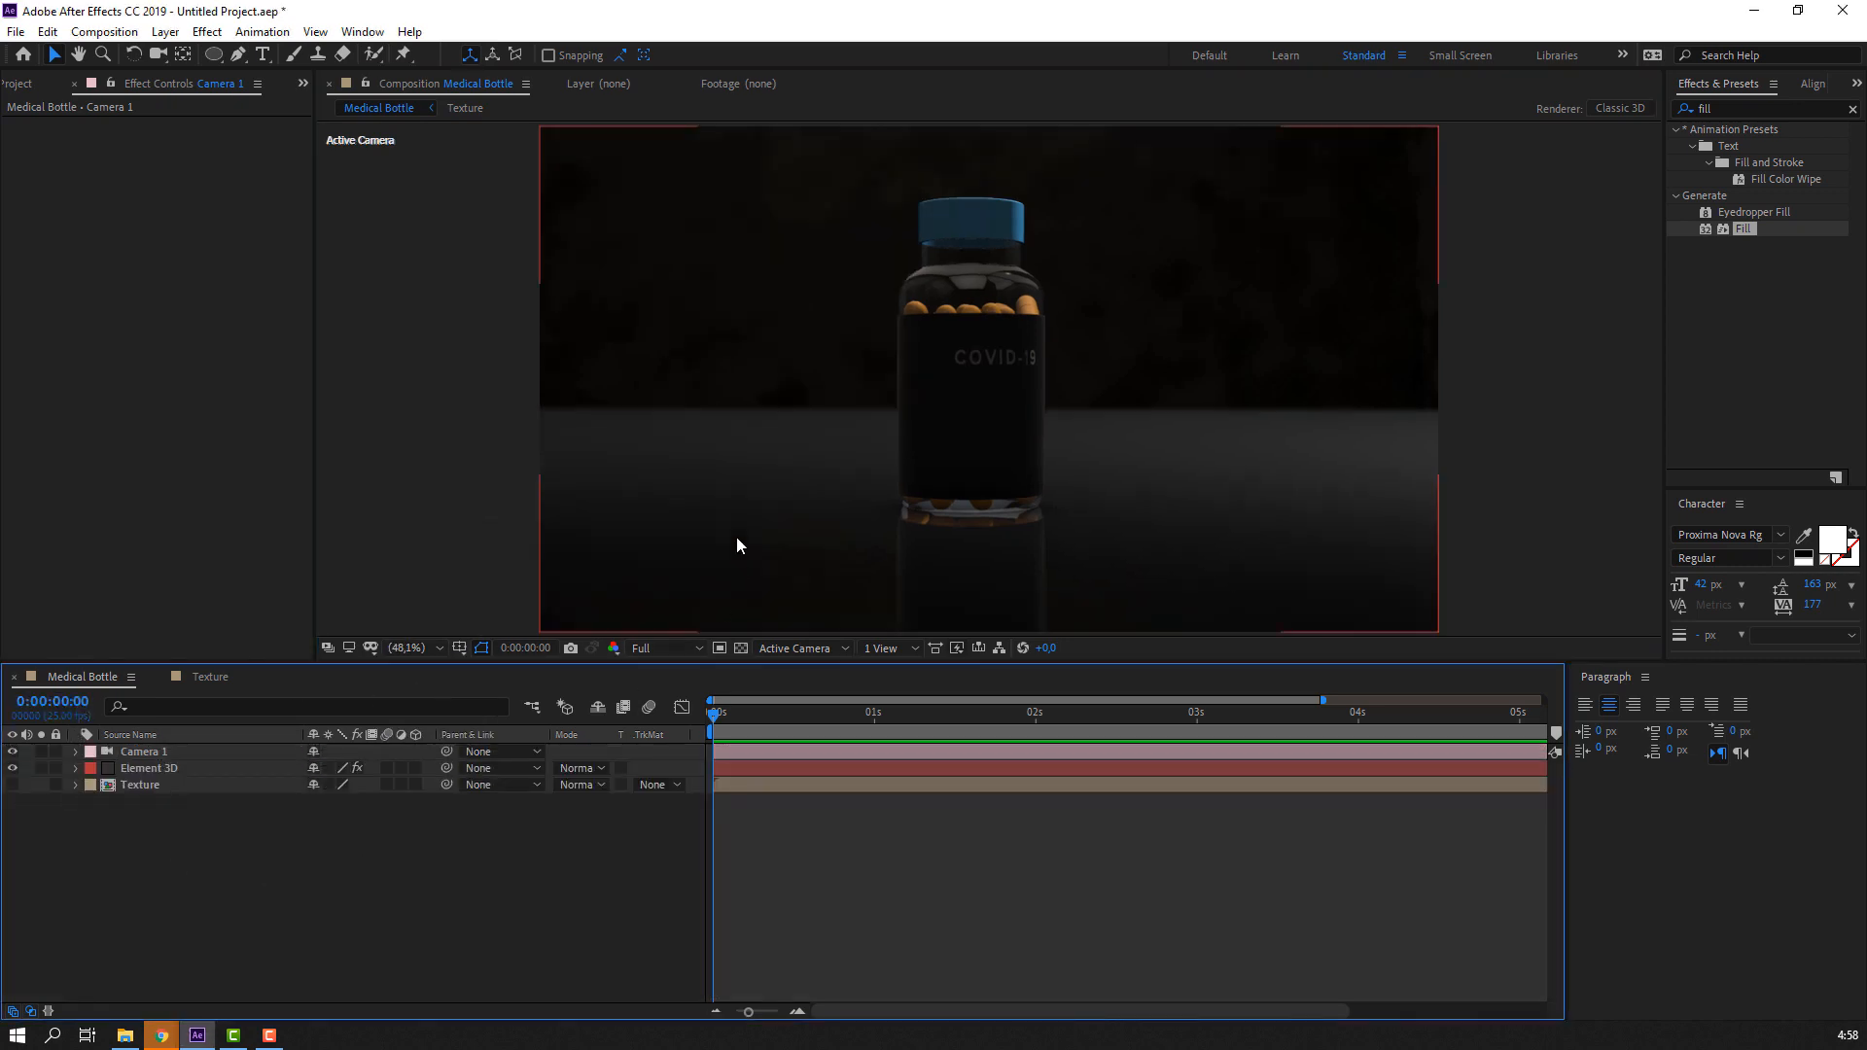
scroll(724, 535, "down", 2)
scroll(713, 535, "up", 2)
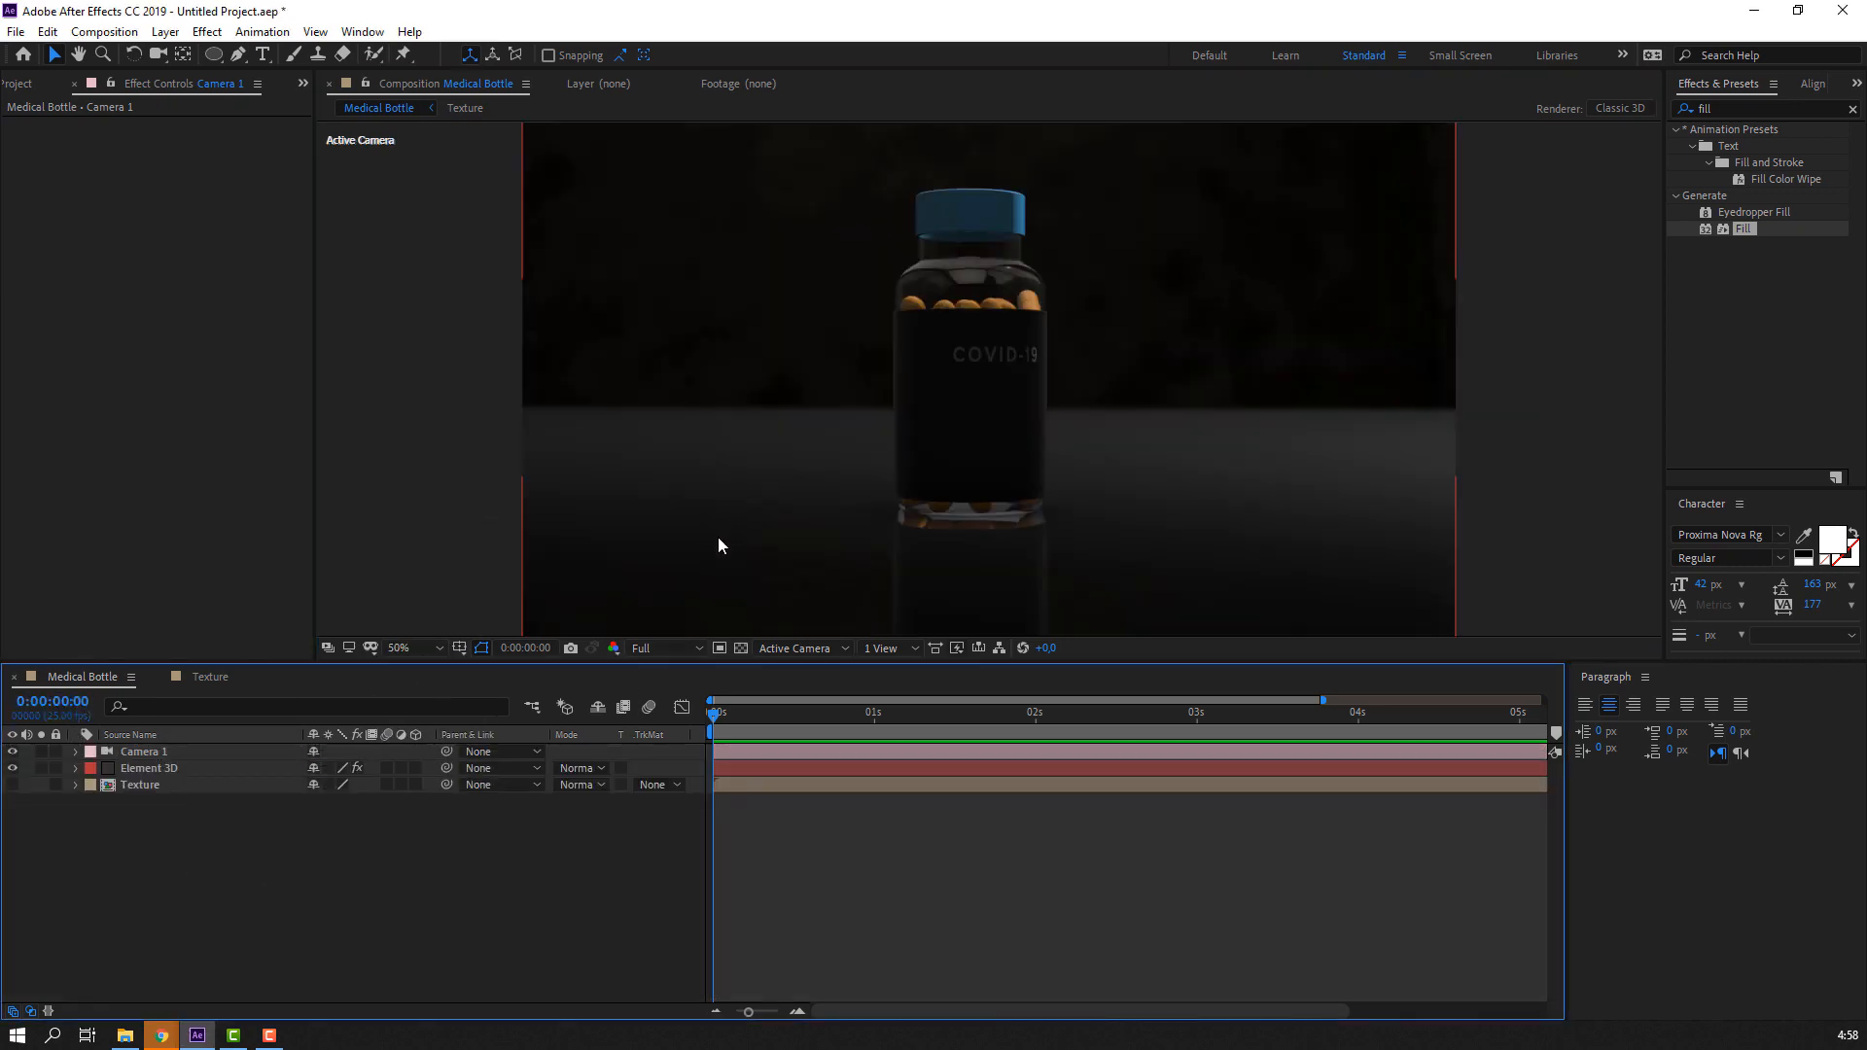
Collapse the Render Settings of the Element 3D layer and open its Scene Setup
left_click(149, 769)
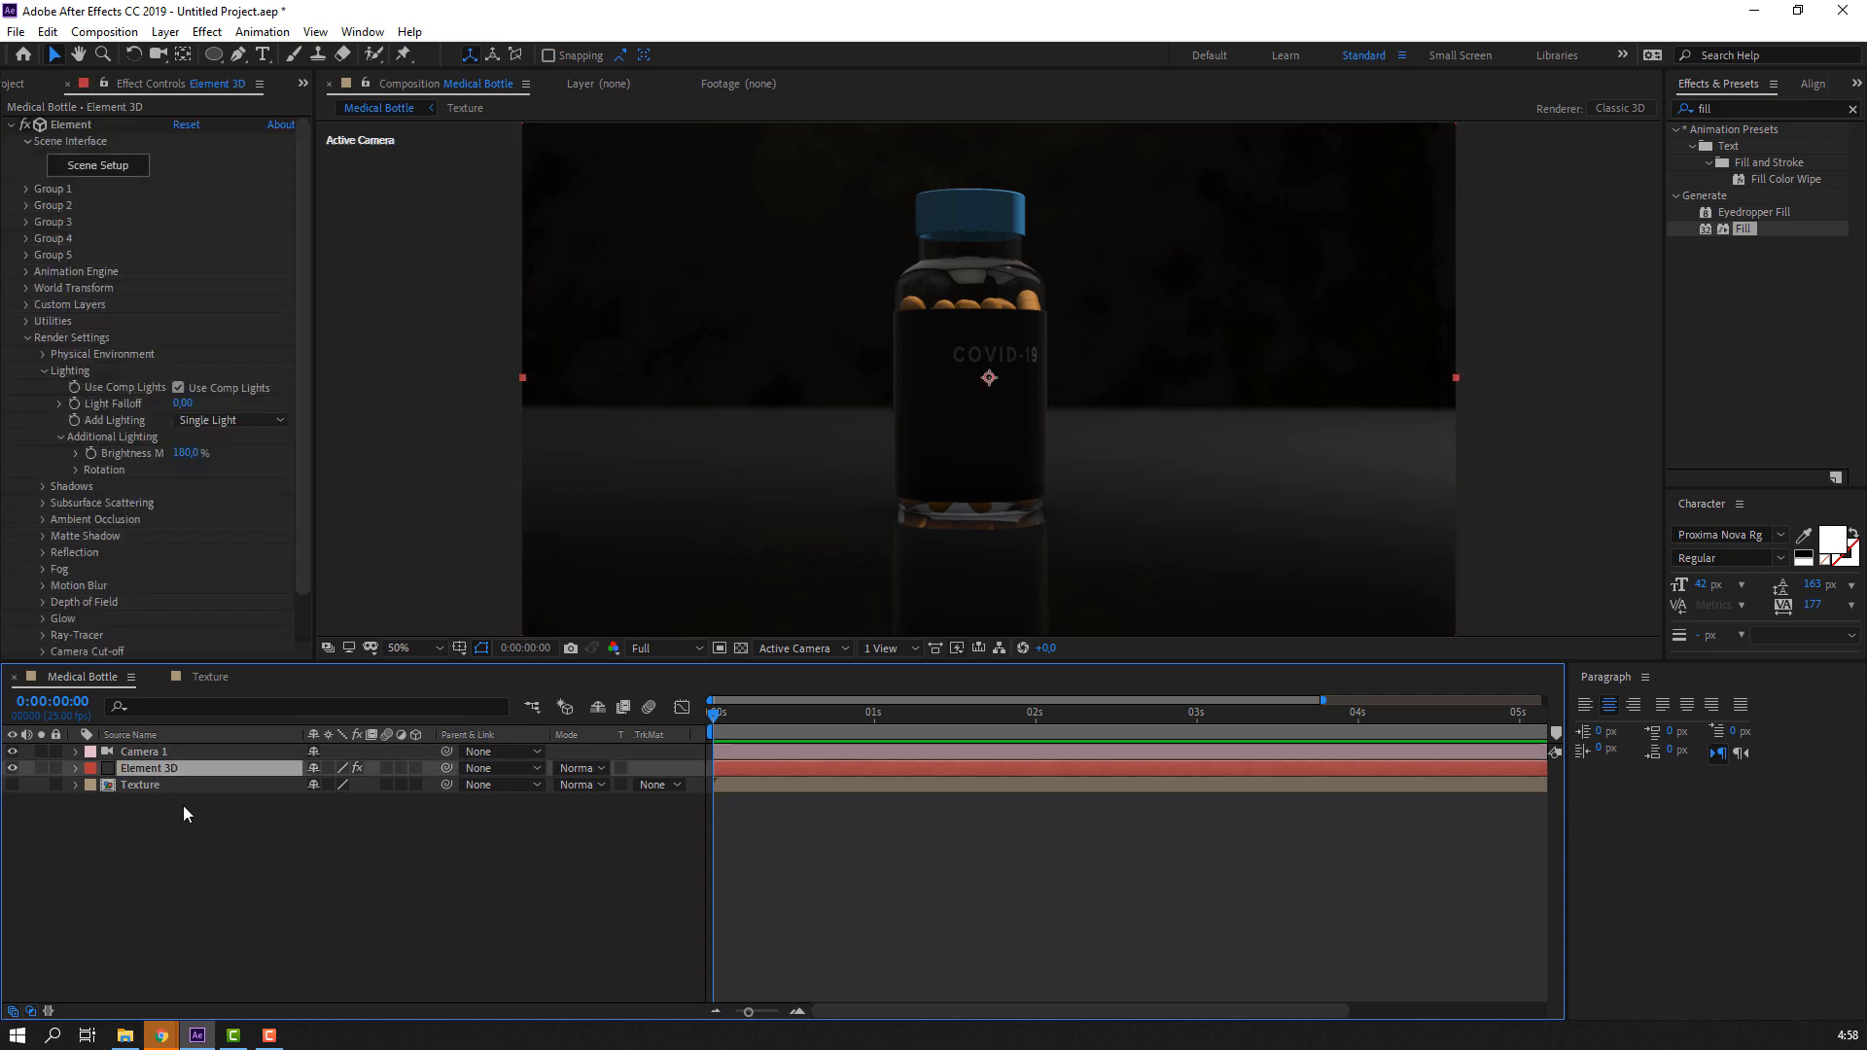
left_click(28, 343)
left_click(29, 339)
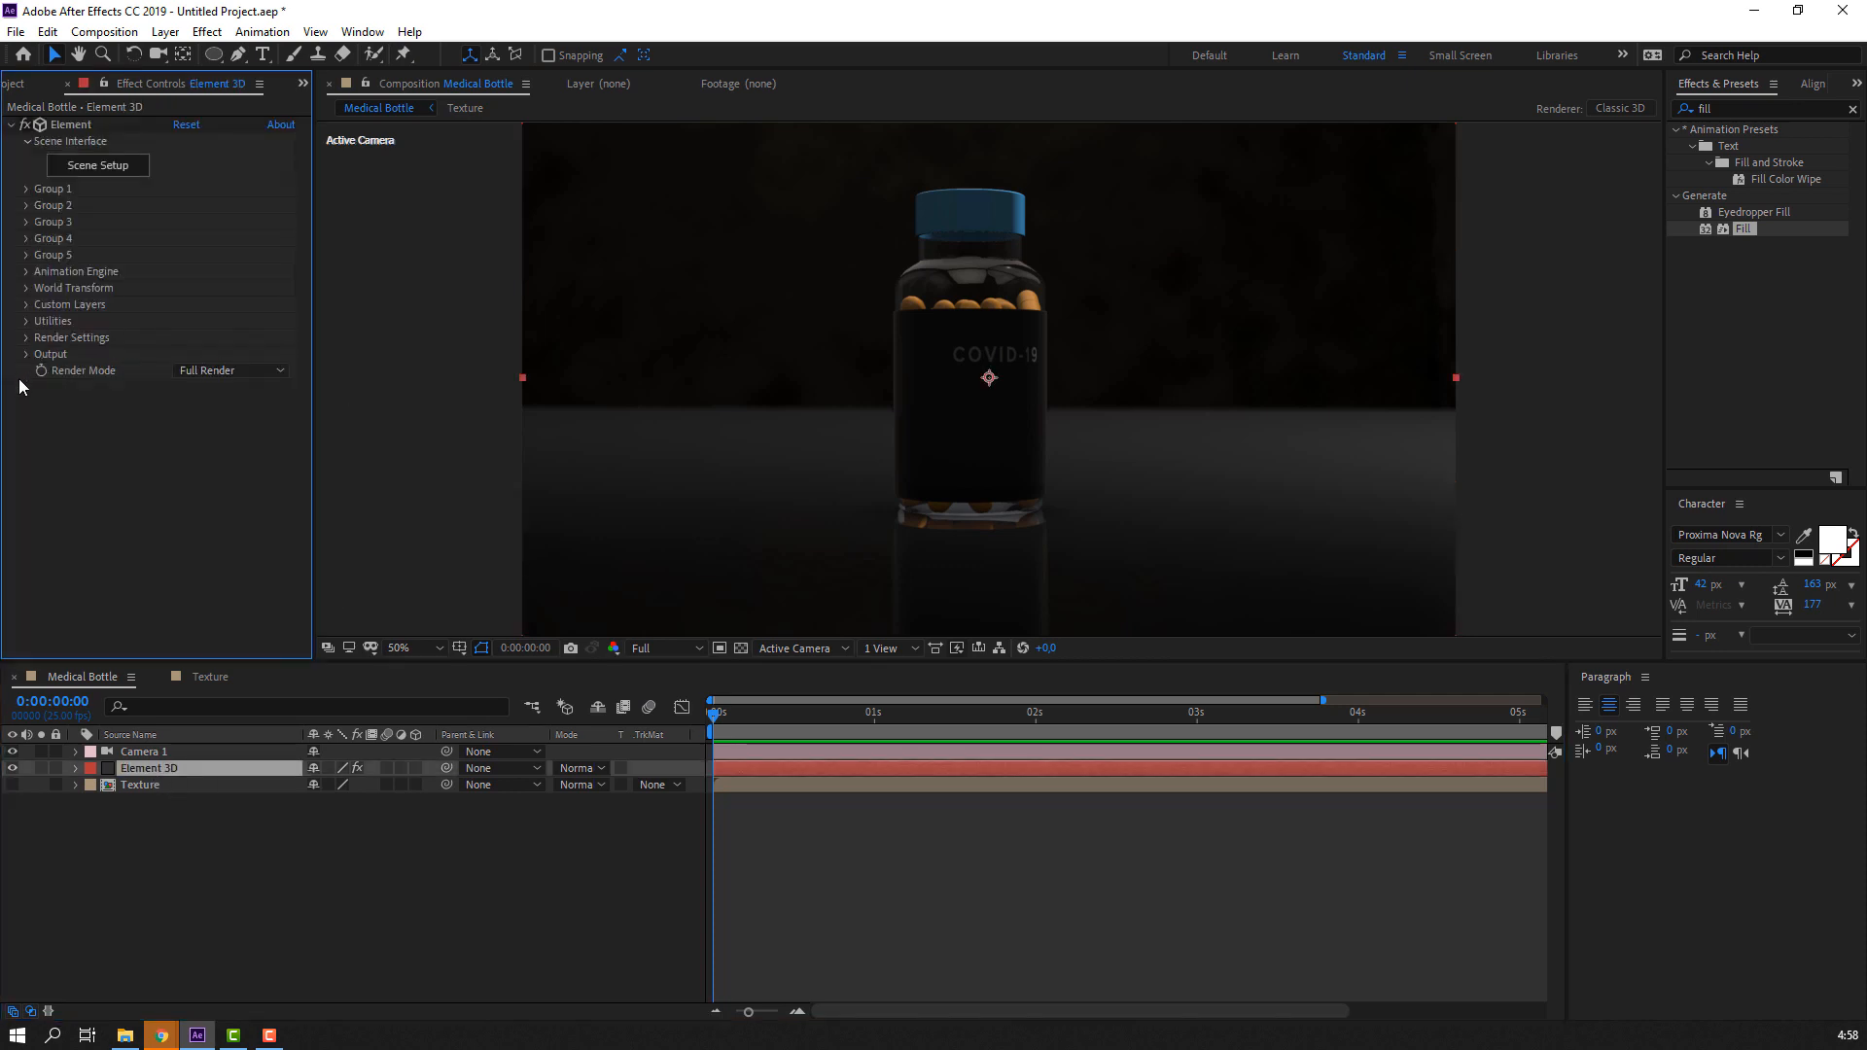
left_click(26, 292)
left_click(29, 292)
left_click(132, 172)
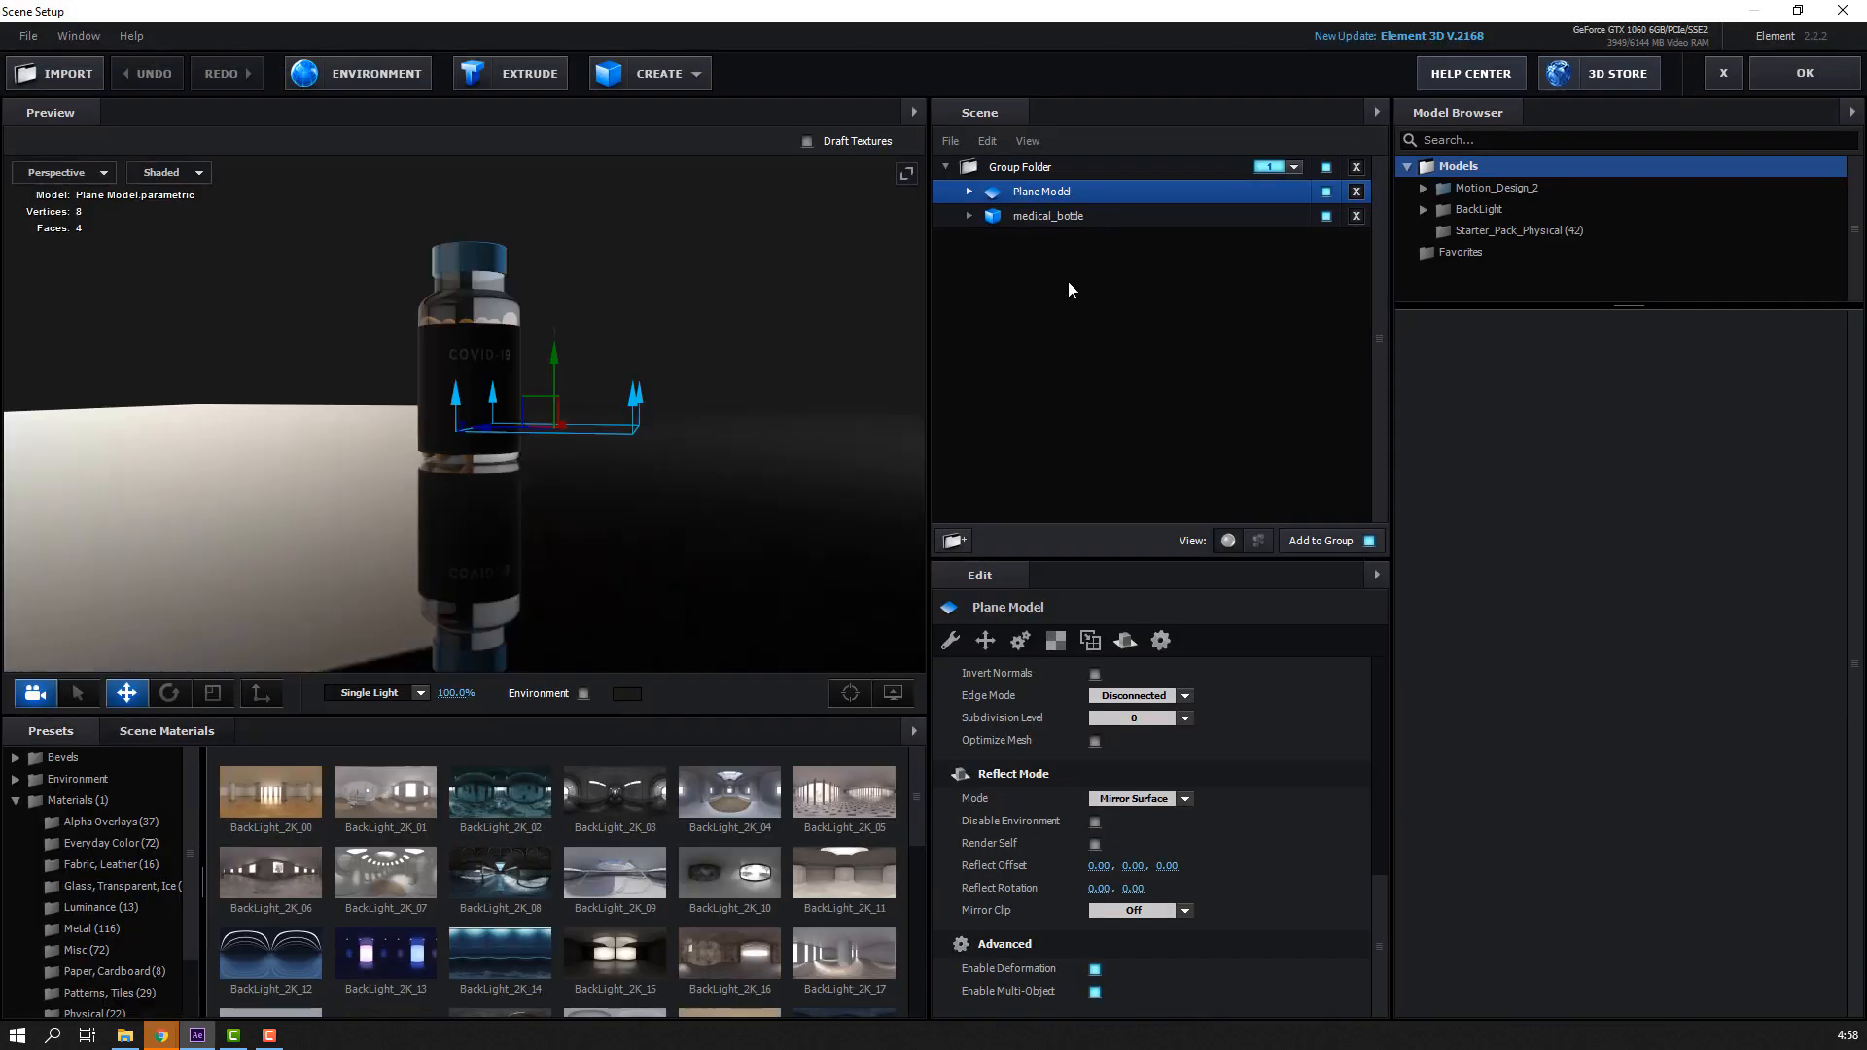
Assign the medical_bottle model to auxiliary animation Channel 1, check it in the preview, and accept the scene setup
left_click(1054, 218)
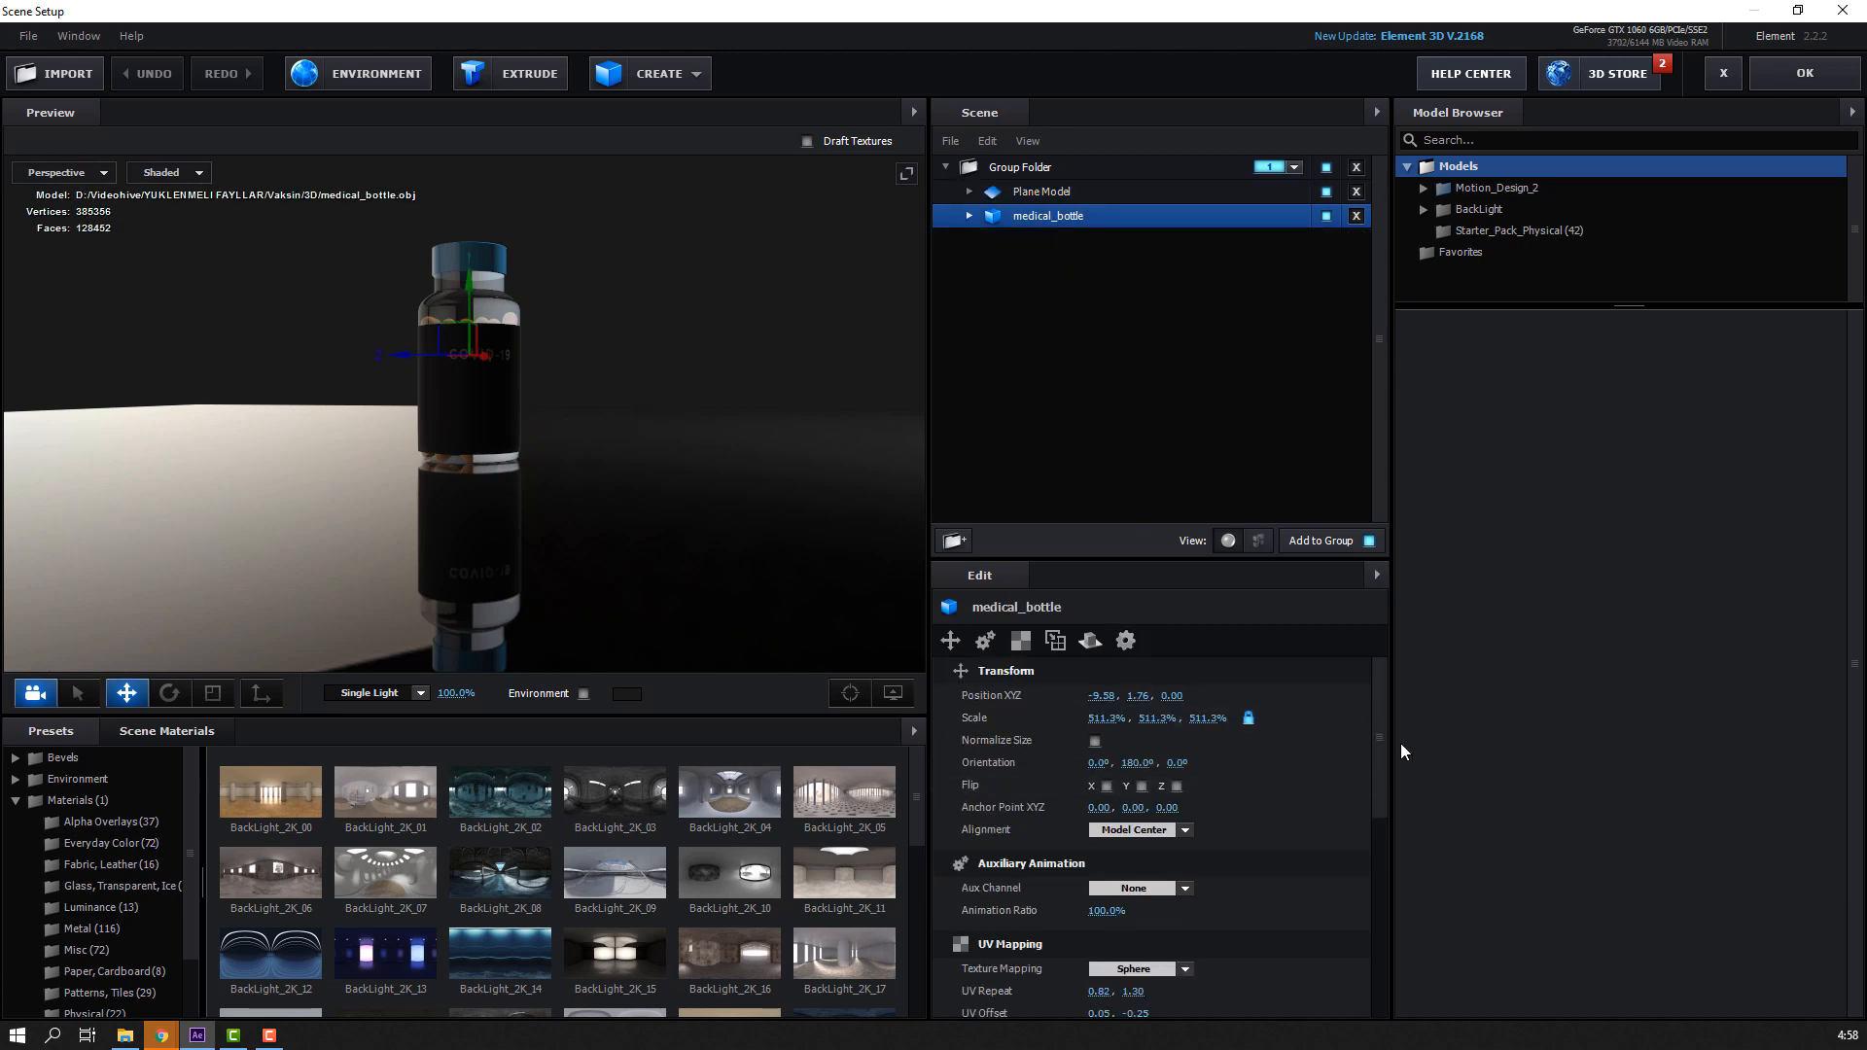
left_click_drag(1381, 727, 1370, 797)
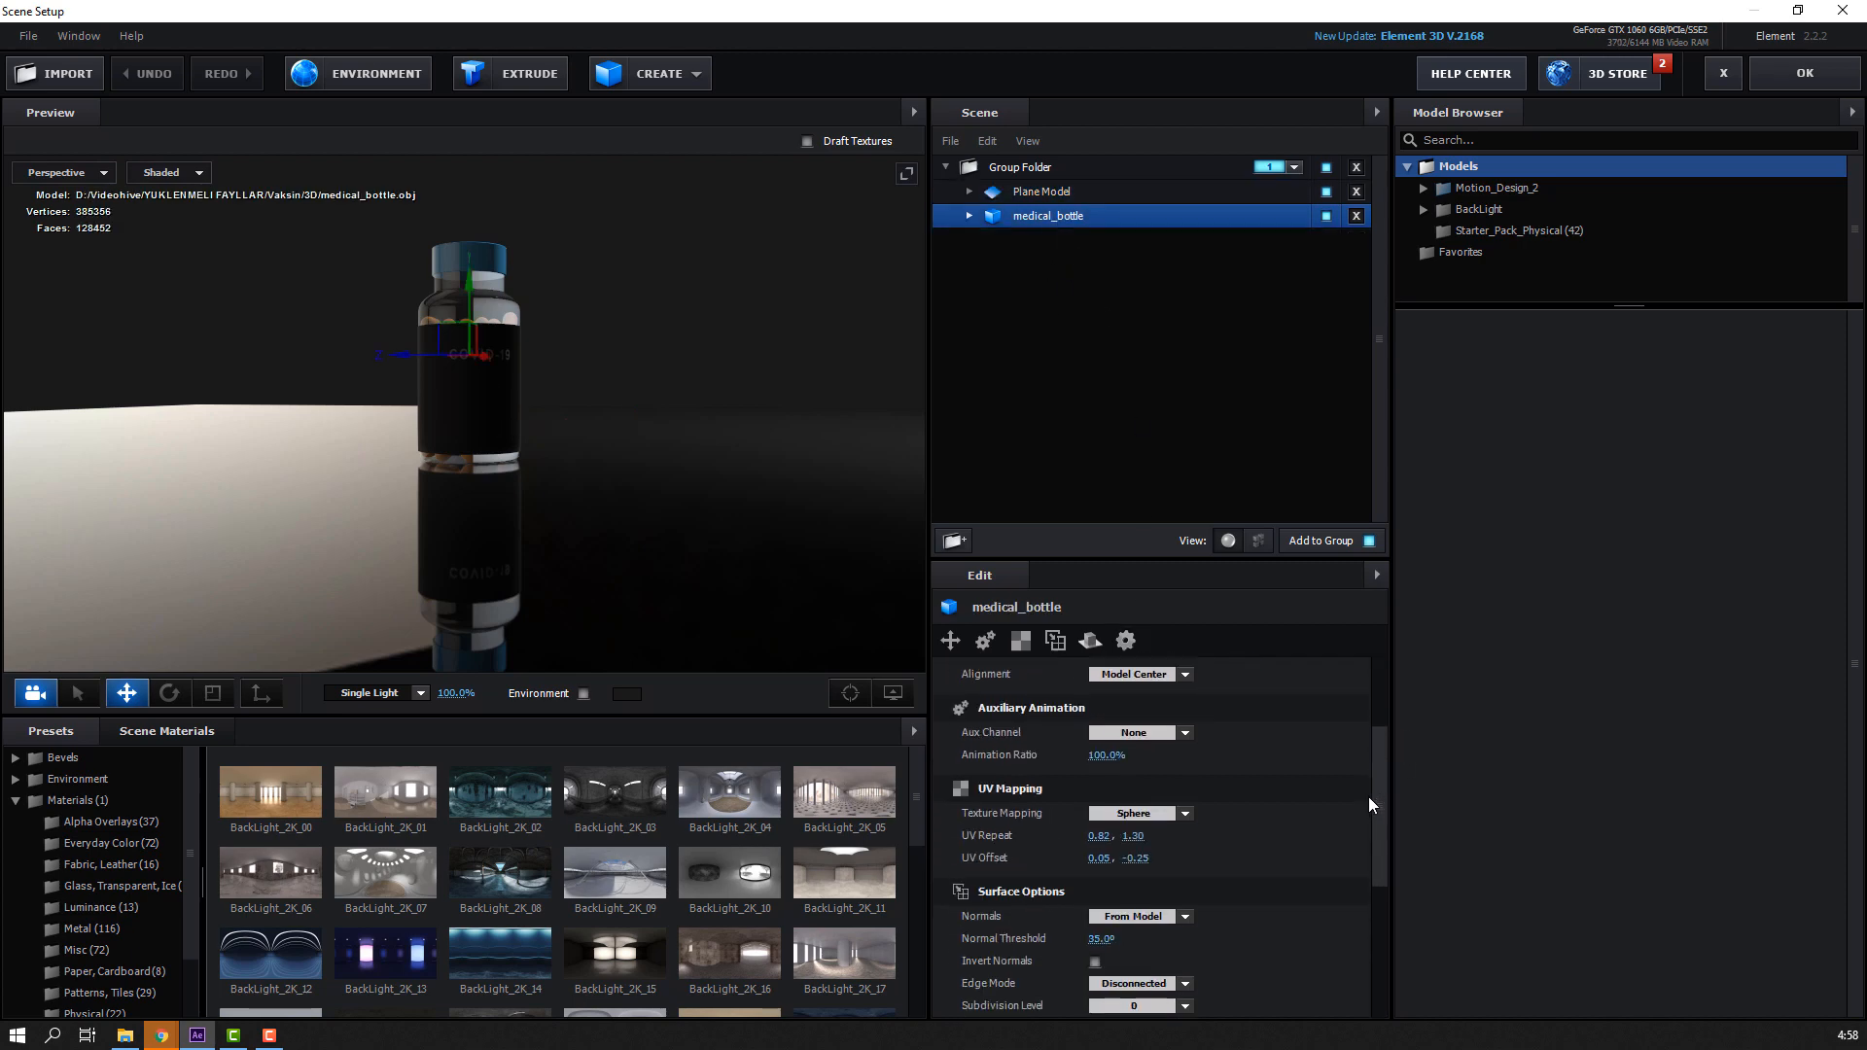
left_click(1171, 736)
left_click(1158, 760)
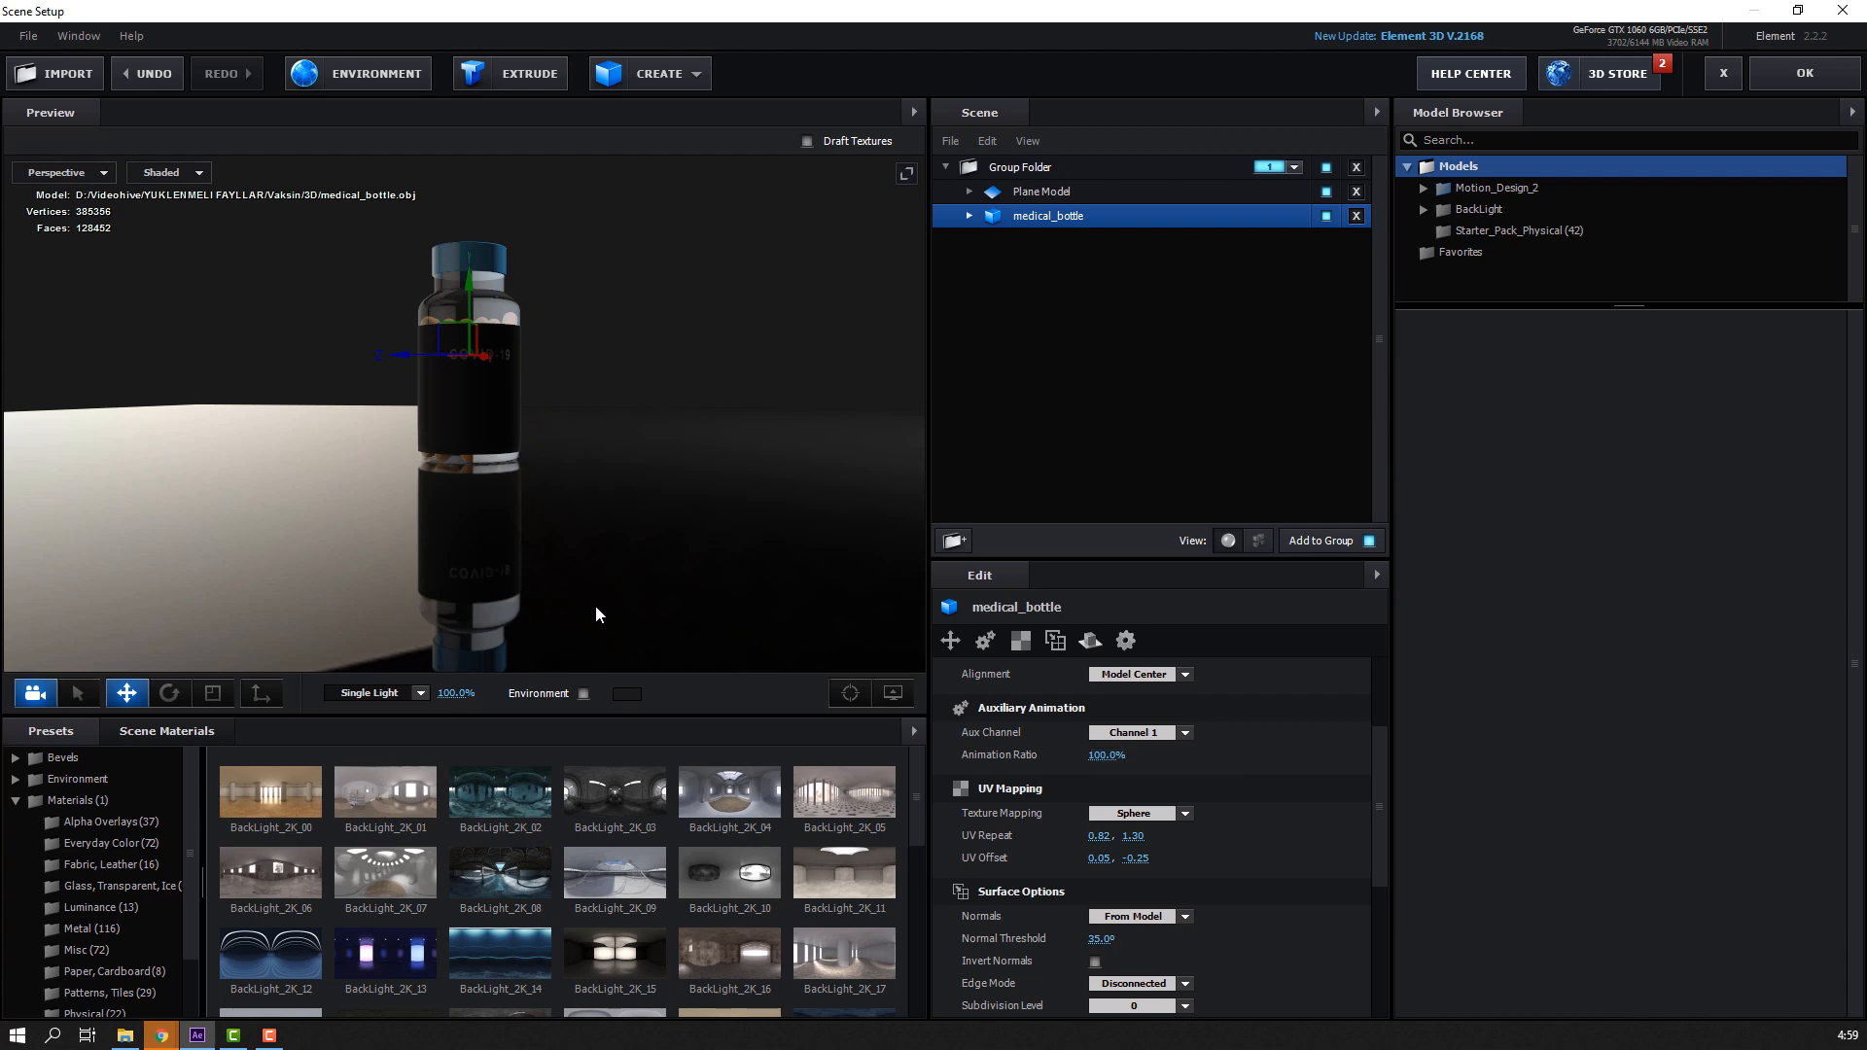
scroll(448, 475, "up", 3)
left_click_drag(446, 473, 432, 587)
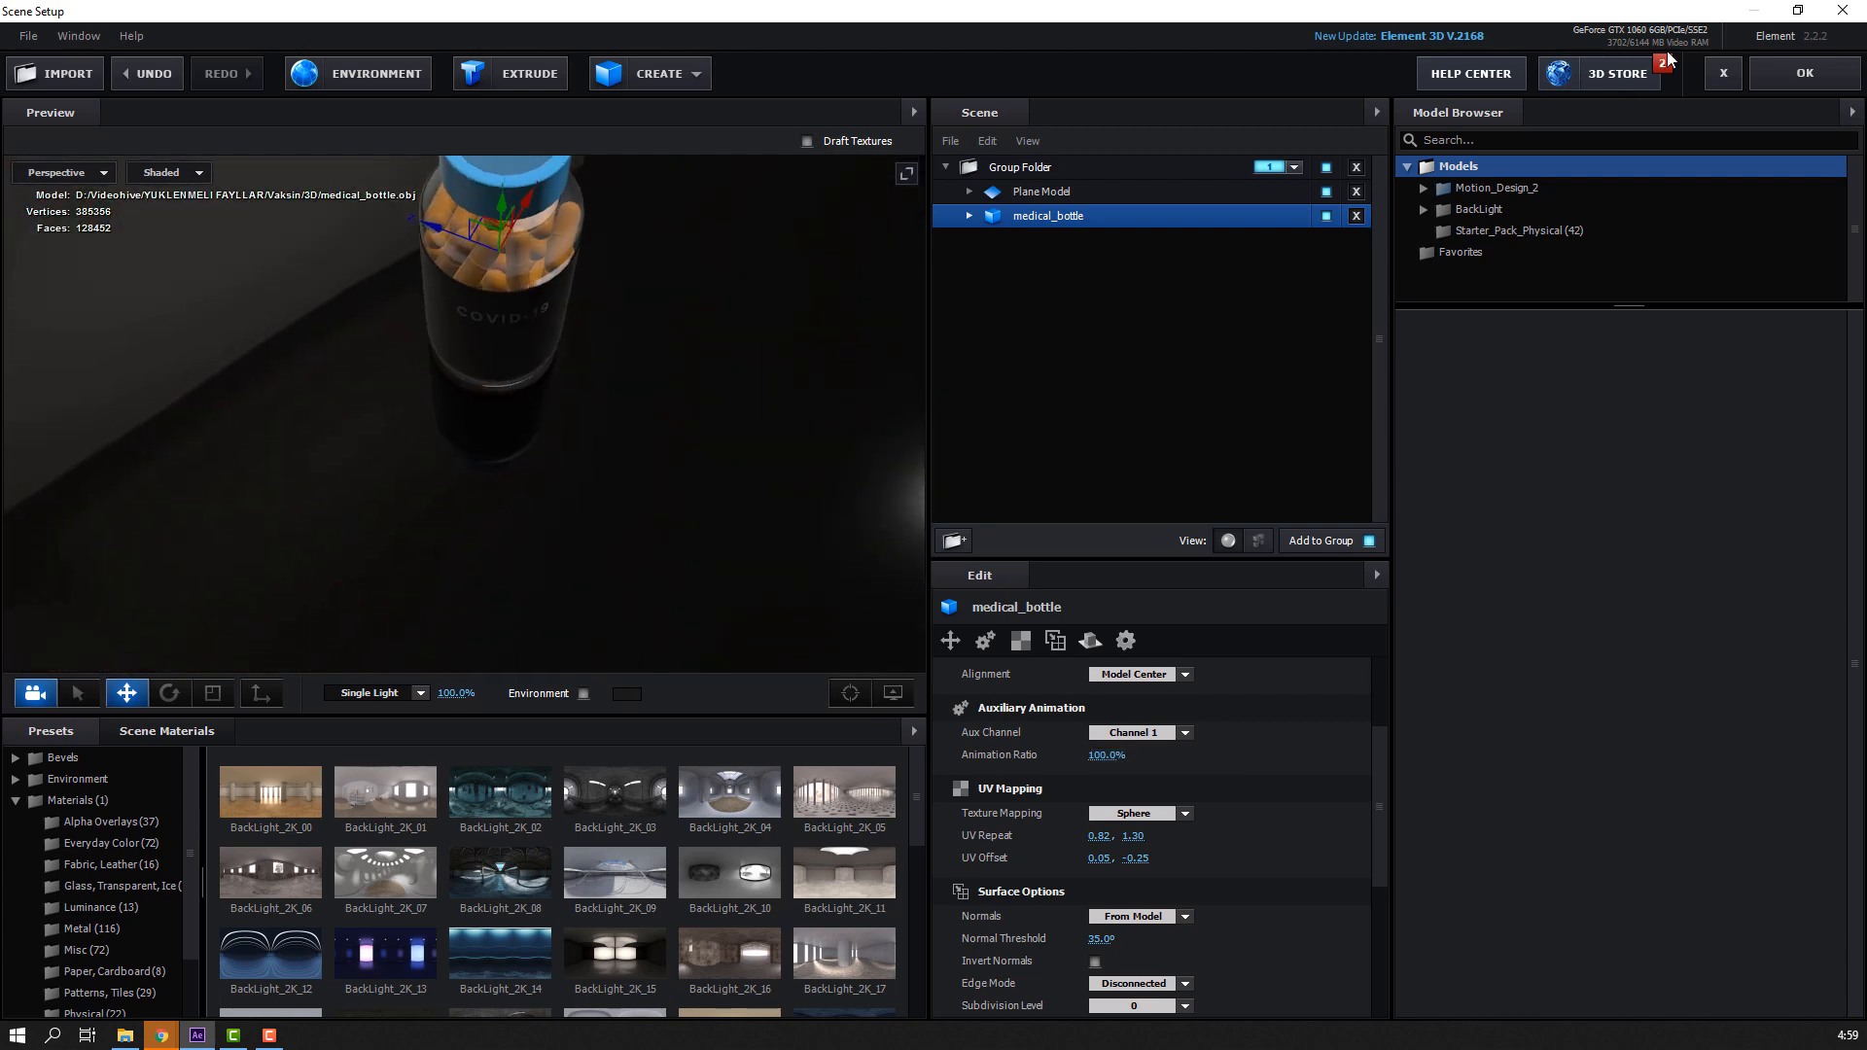
left_click(1795, 86)
Expand Channel 1 in Group 1's Aux Channels and try out its Y rotation on the bottle
left_click(26, 189)
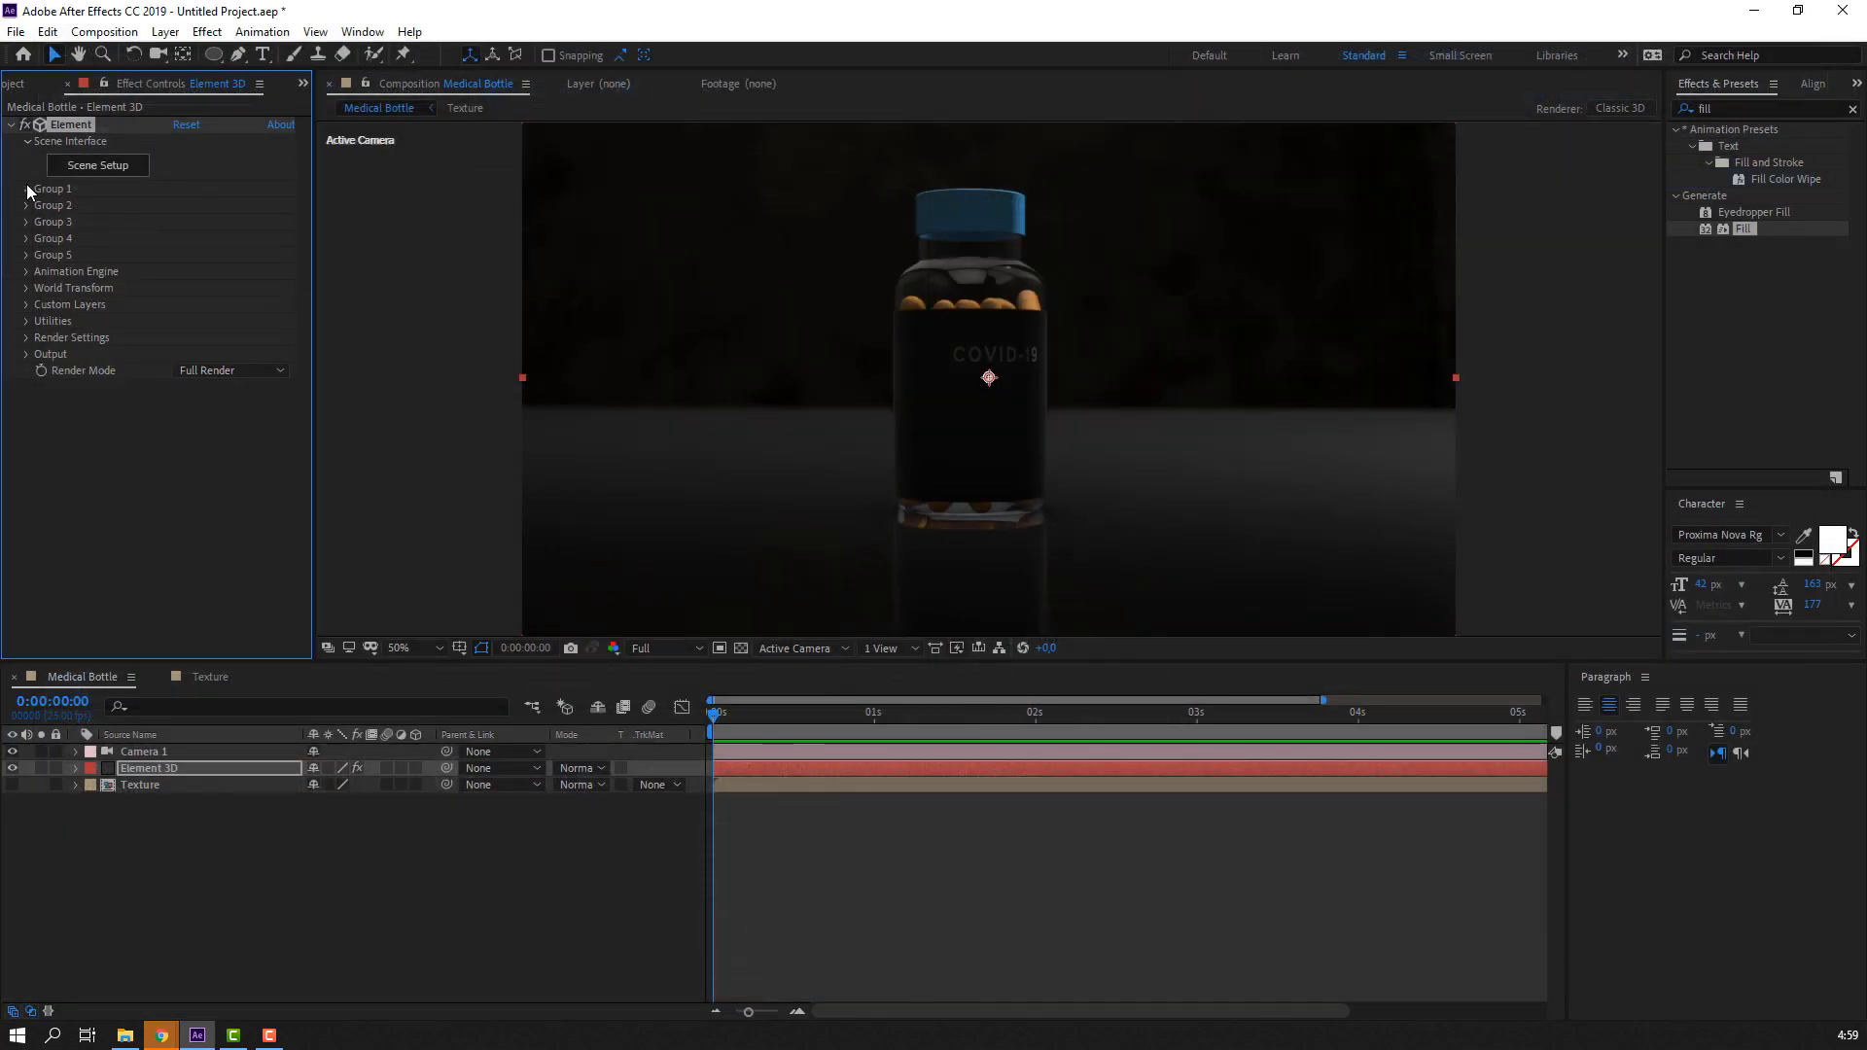
left_click(44, 271)
left_click(44, 271)
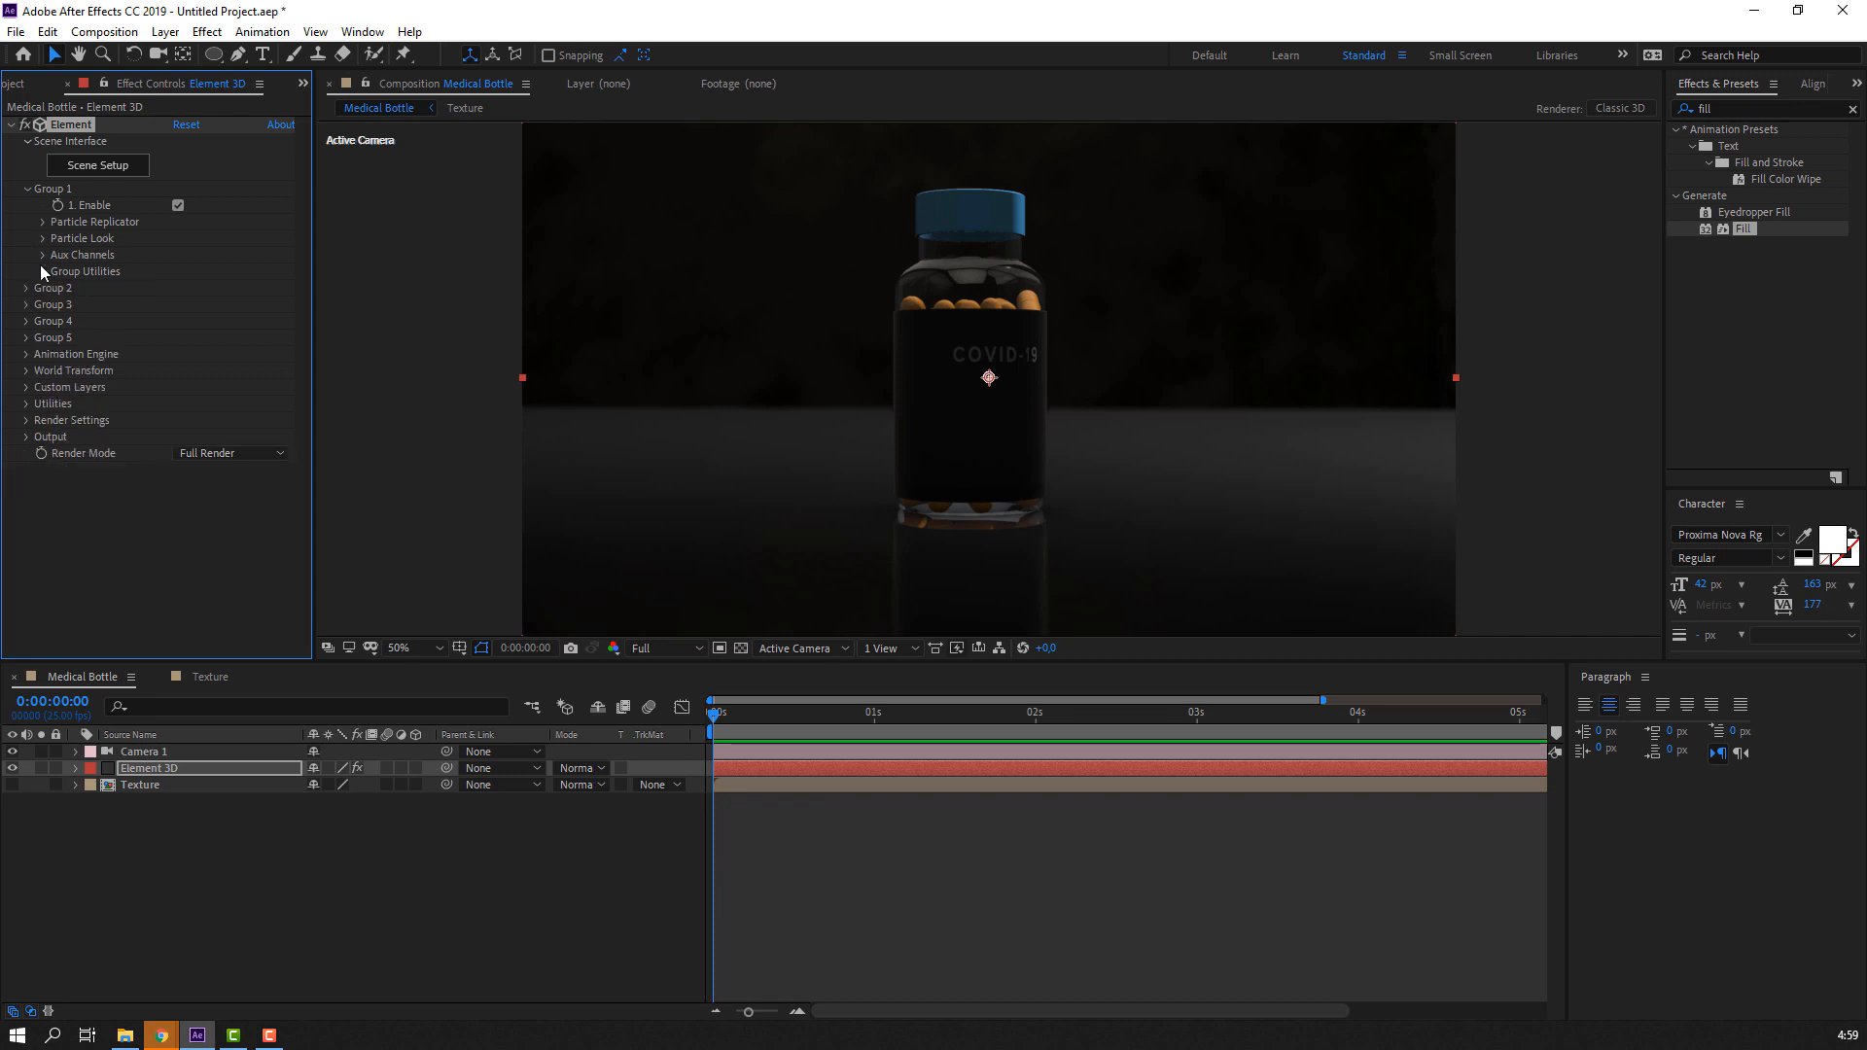
left_click(43, 256)
left_click(59, 272)
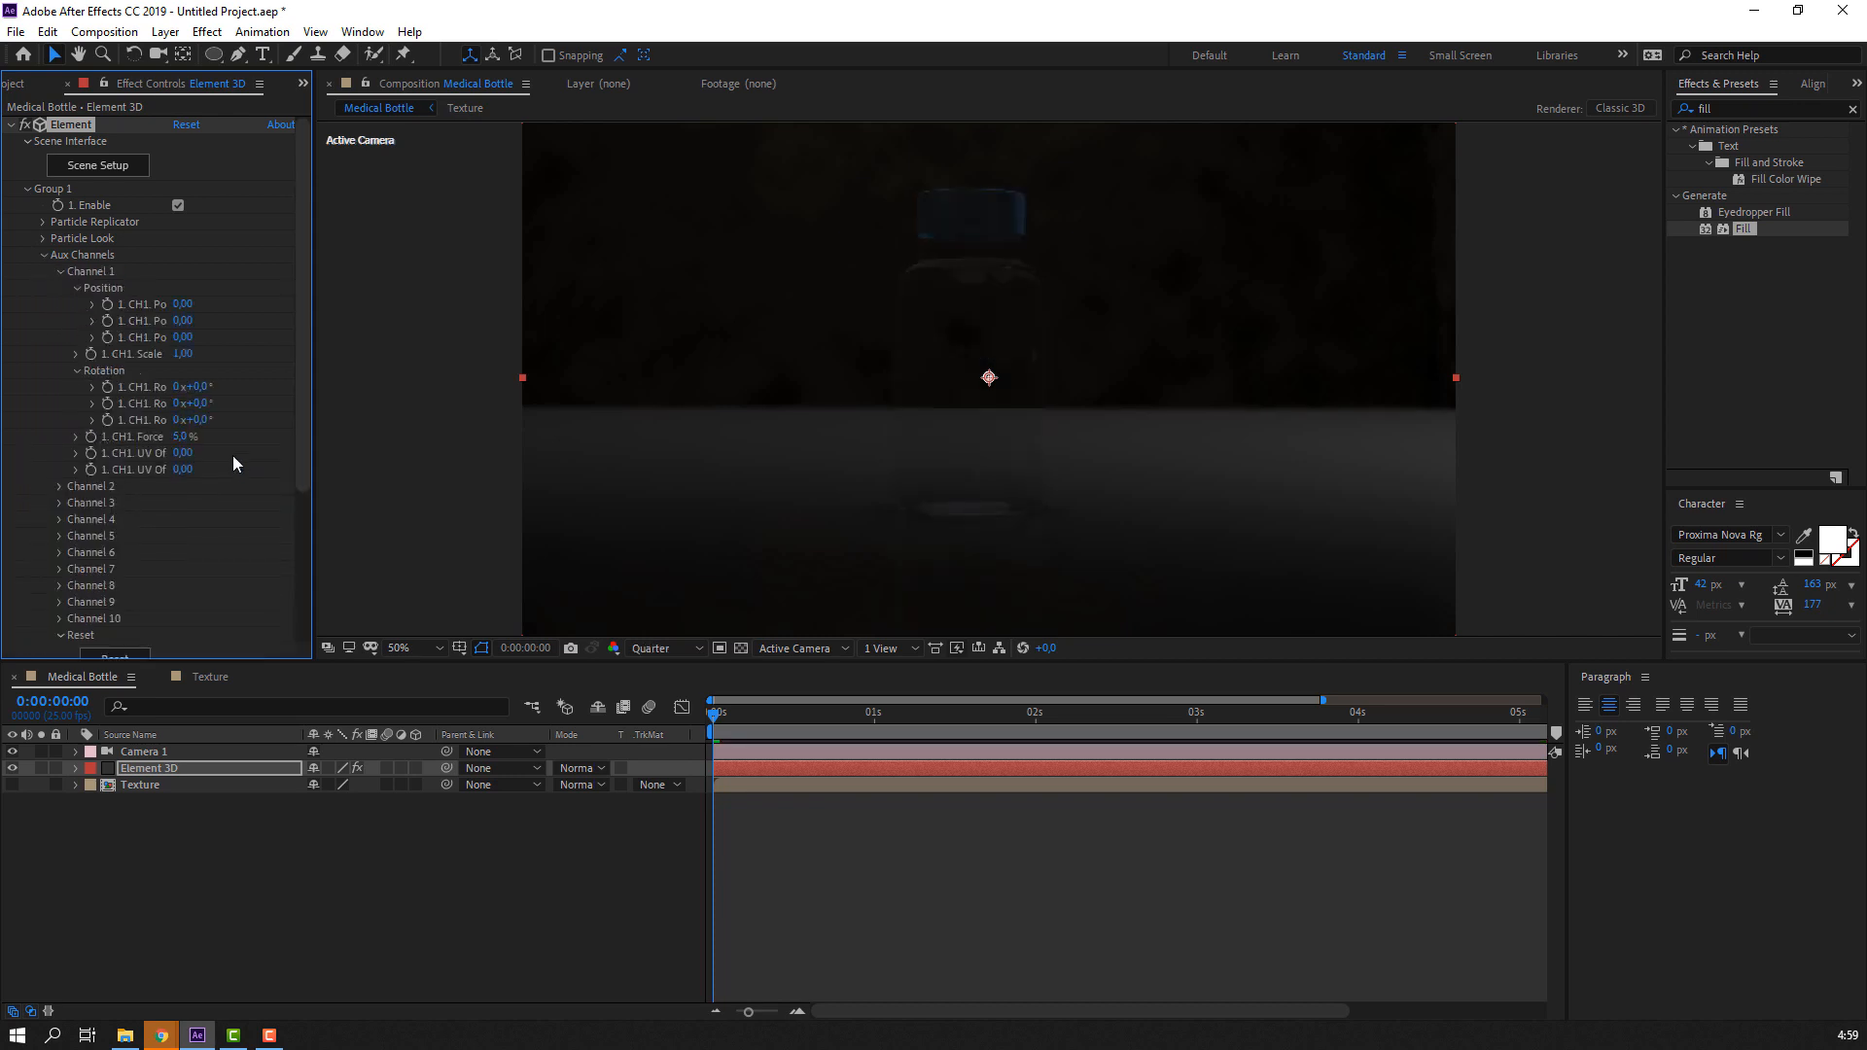
left_click_drag(204, 405, 174, 407)
key("ctrl+z")
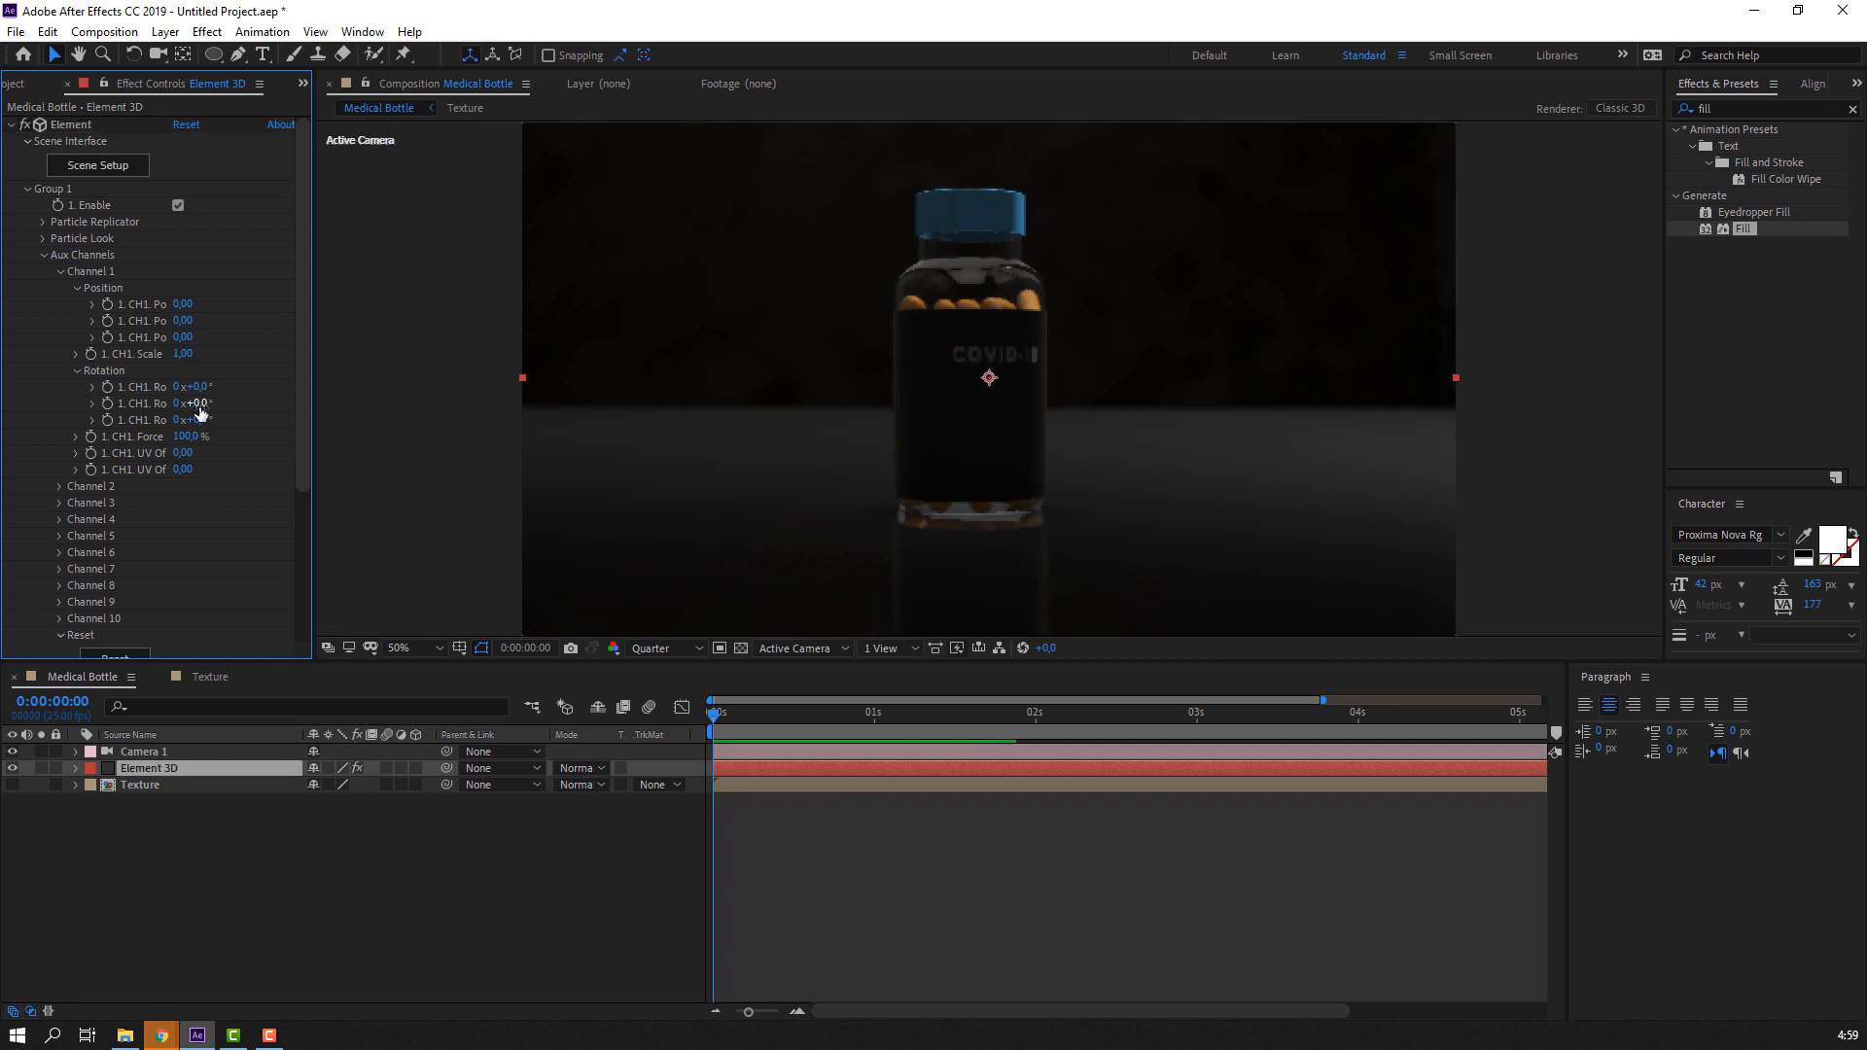
Keyframe Channel 1's Y rotation from 0 at the composition's start to one full turn at 0:00:06:24, and preview the spin
left_click(108, 405)
key("u")
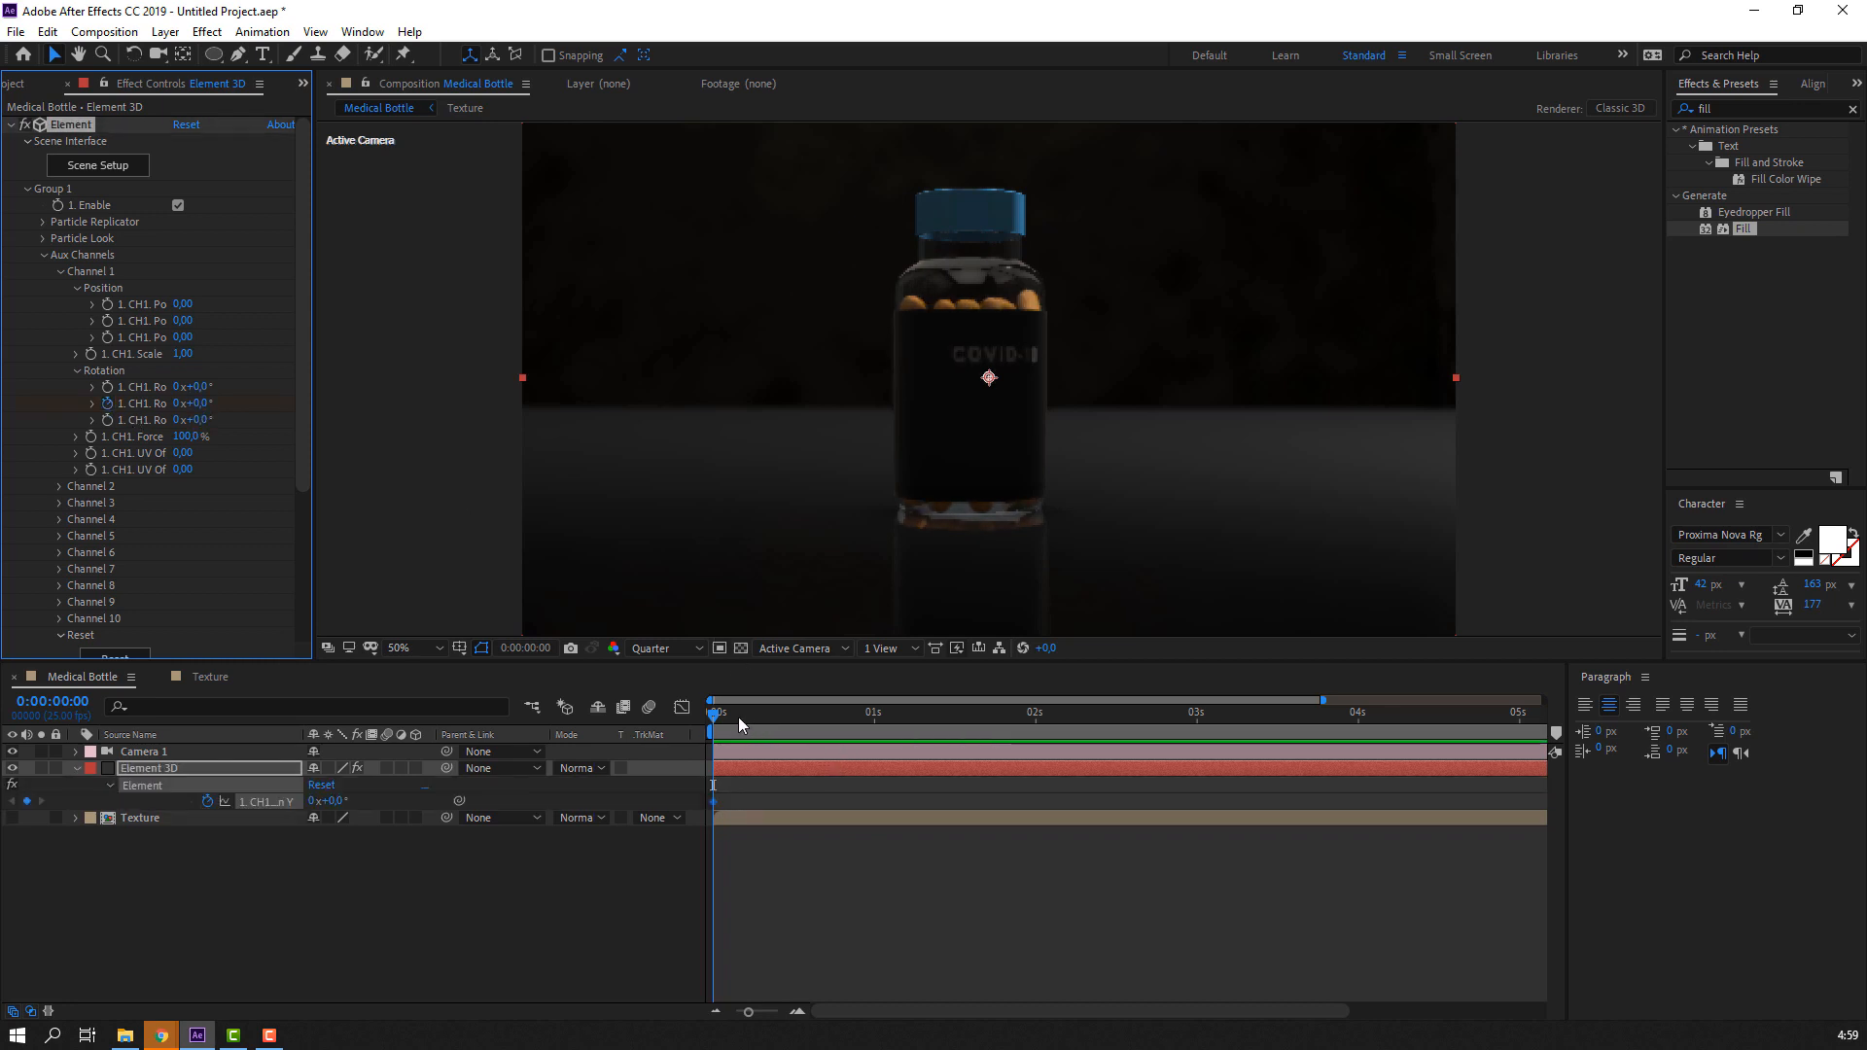
left_click_drag(739, 719, 1566, 720)
key("minus")
left_click(175, 402)
type("1")
key("Return")
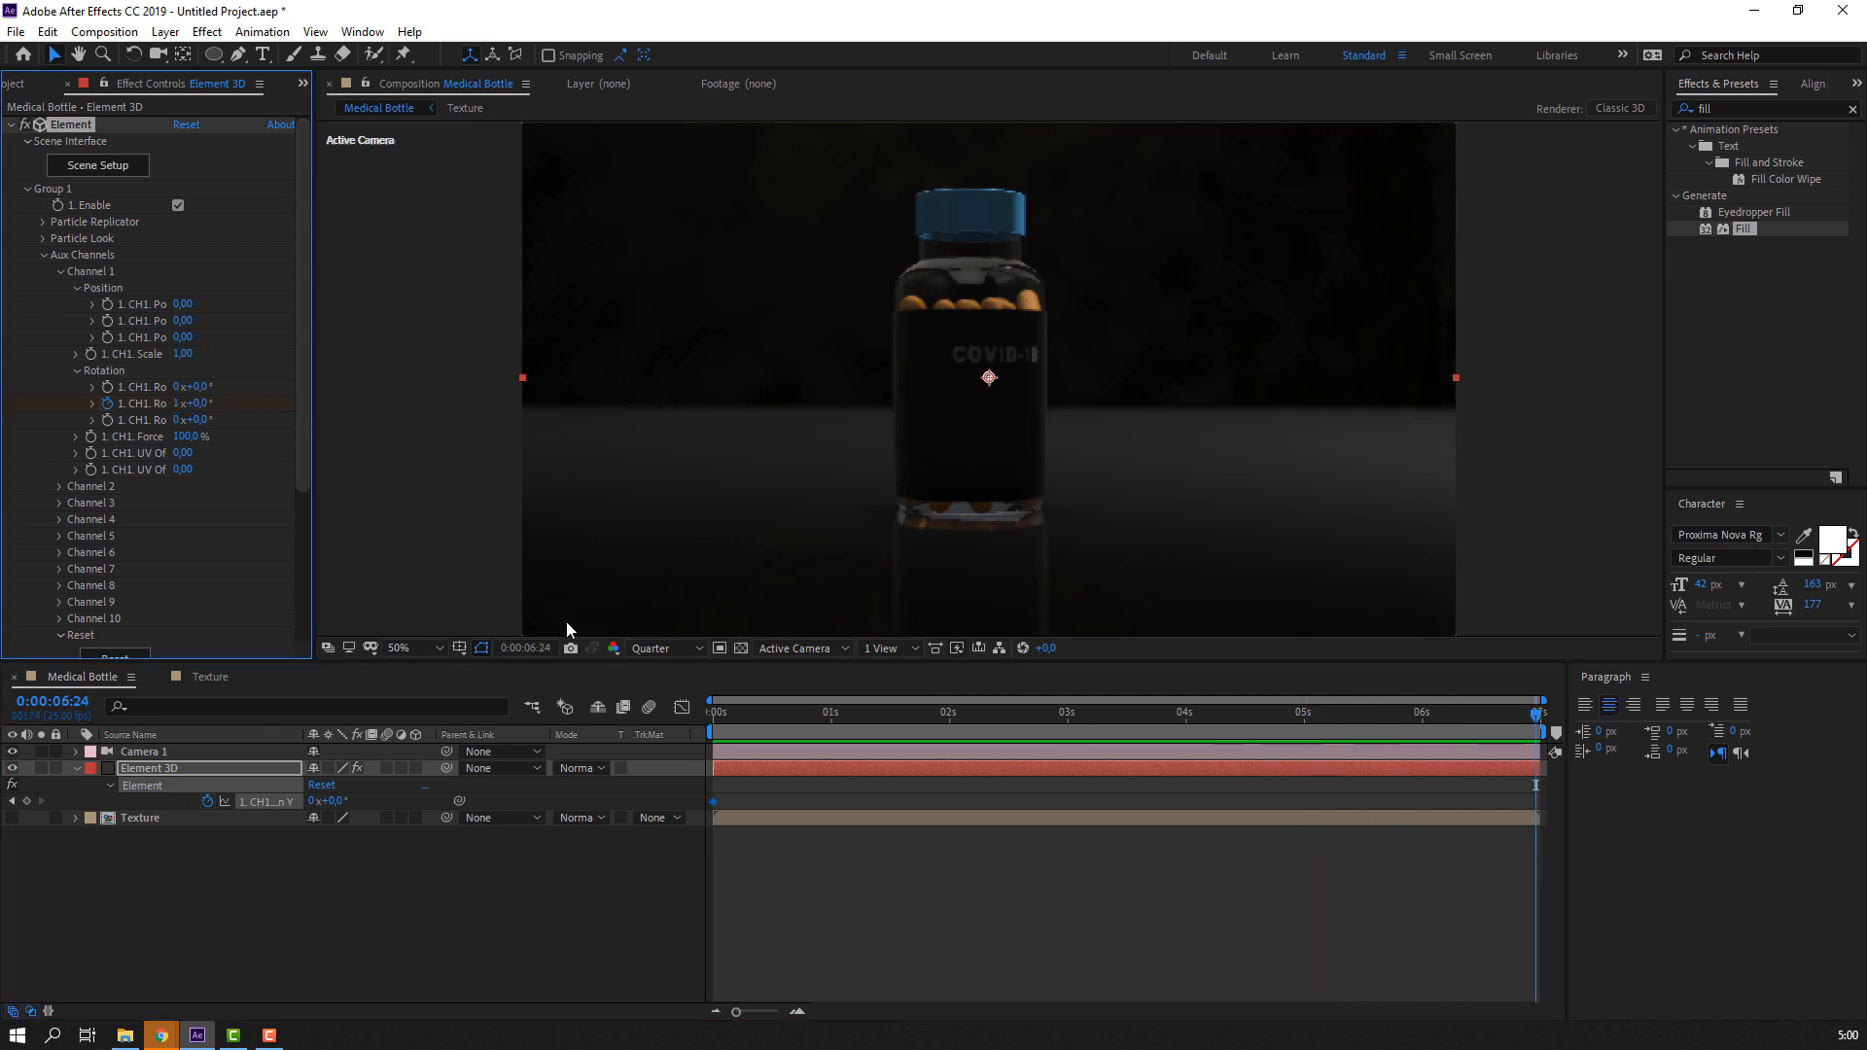
key("space")
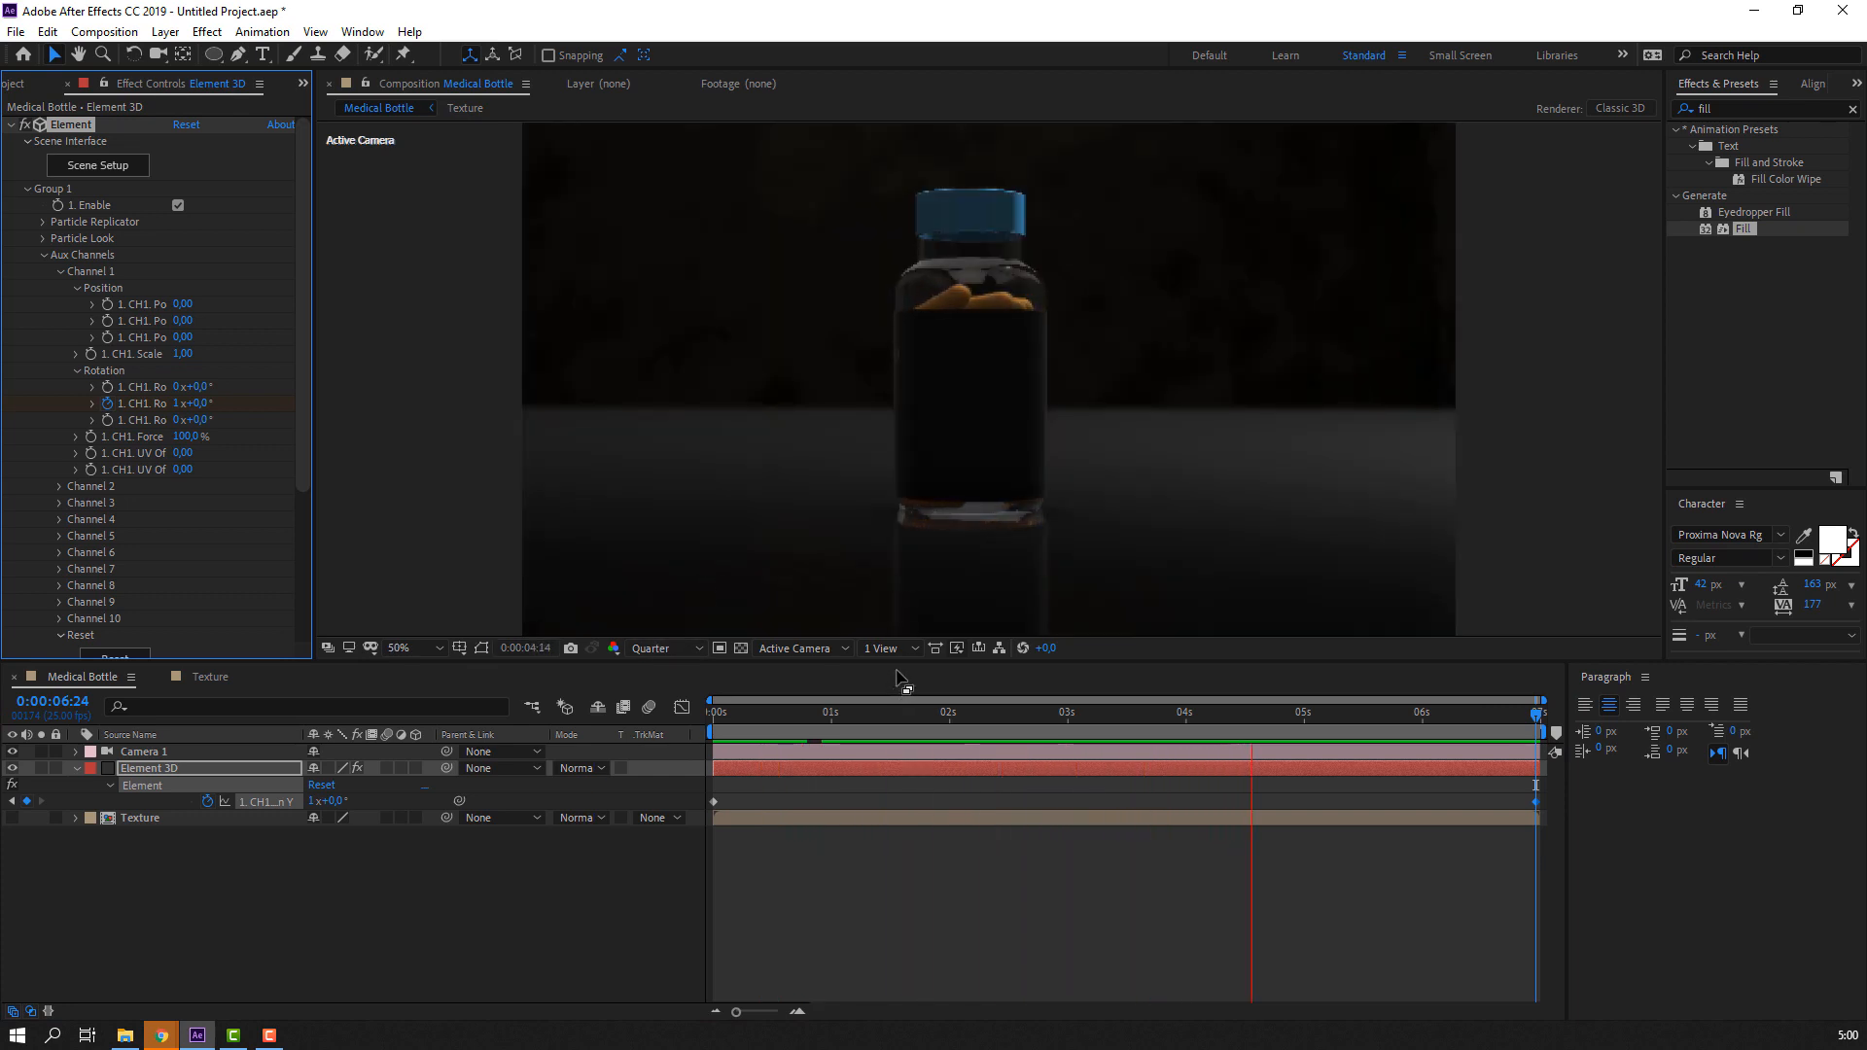
left_click(898, 727)
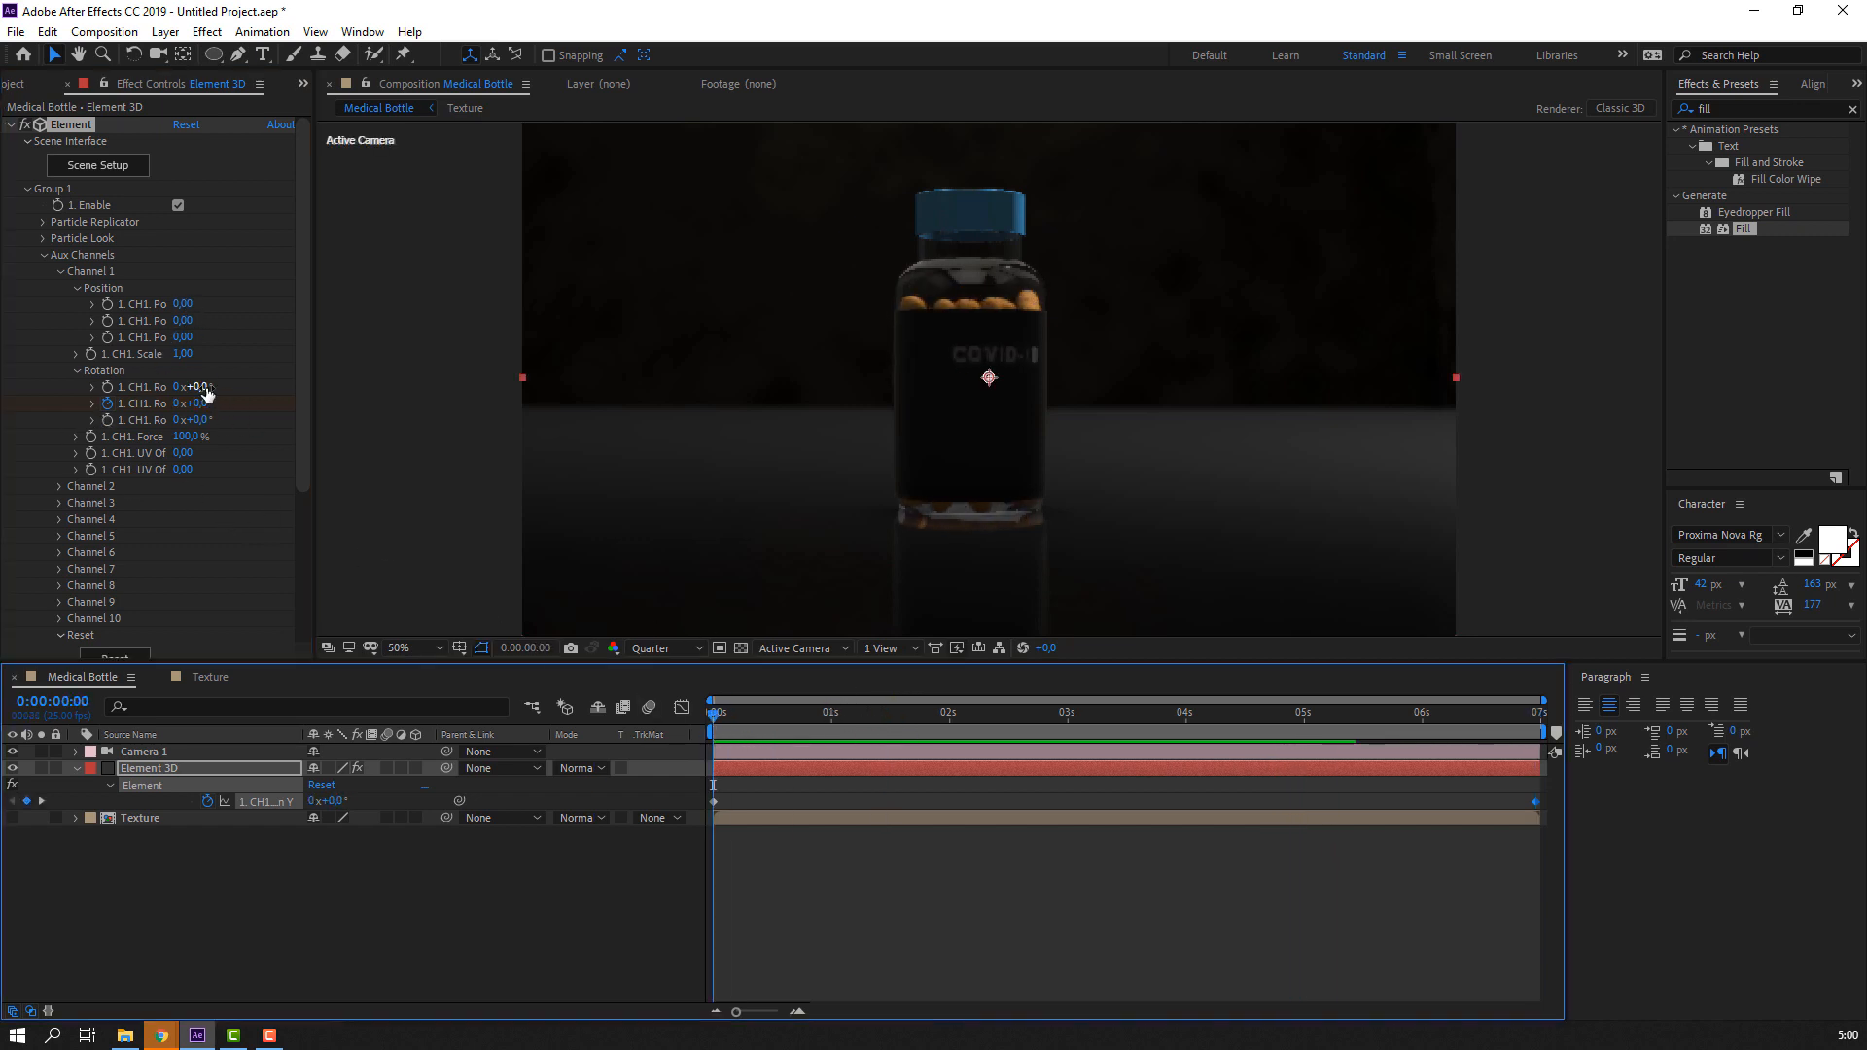
Try tilting the bottle to about -23° with Channel 1's X rotation at the composition's start
left_click_drag(206, 391, 185, 391)
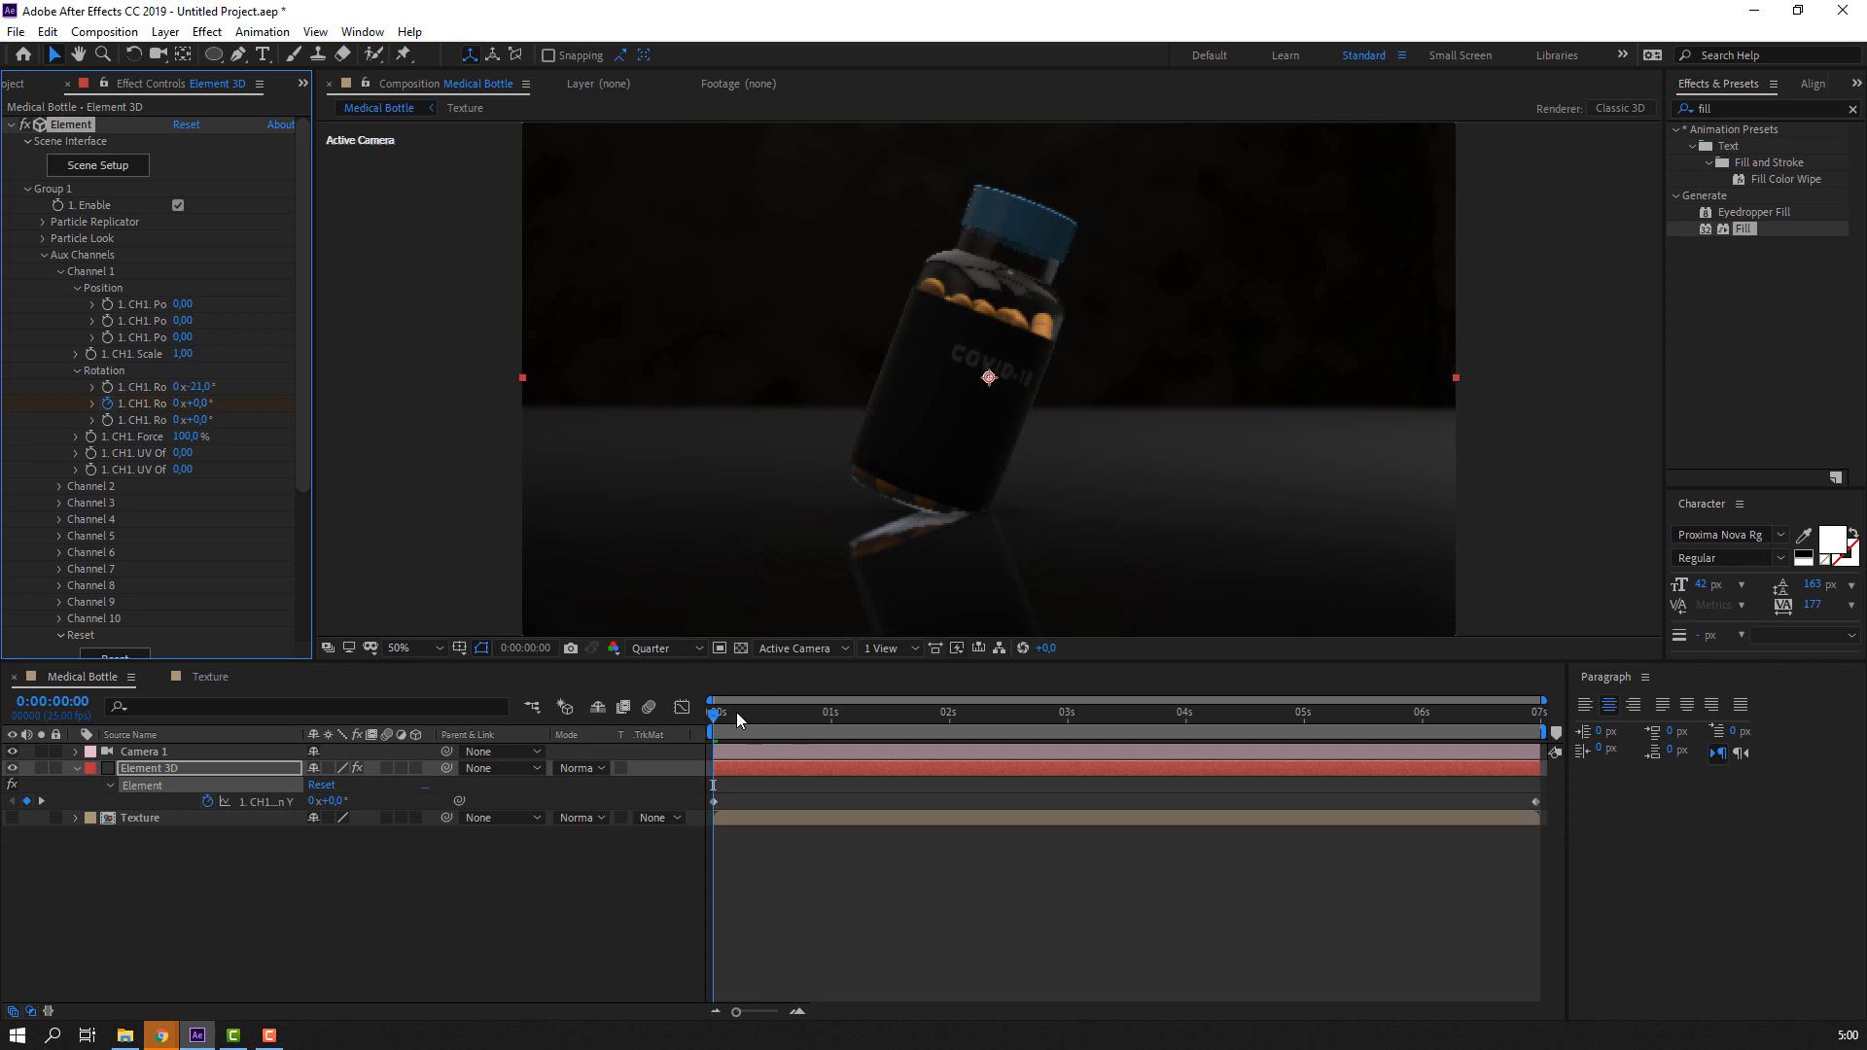
mouse_move(737, 713)
left_mouse_down()
mouse_move(982, 703)
mouse_move(702, 720)
left_mouse_up()
key("ctrl+z")
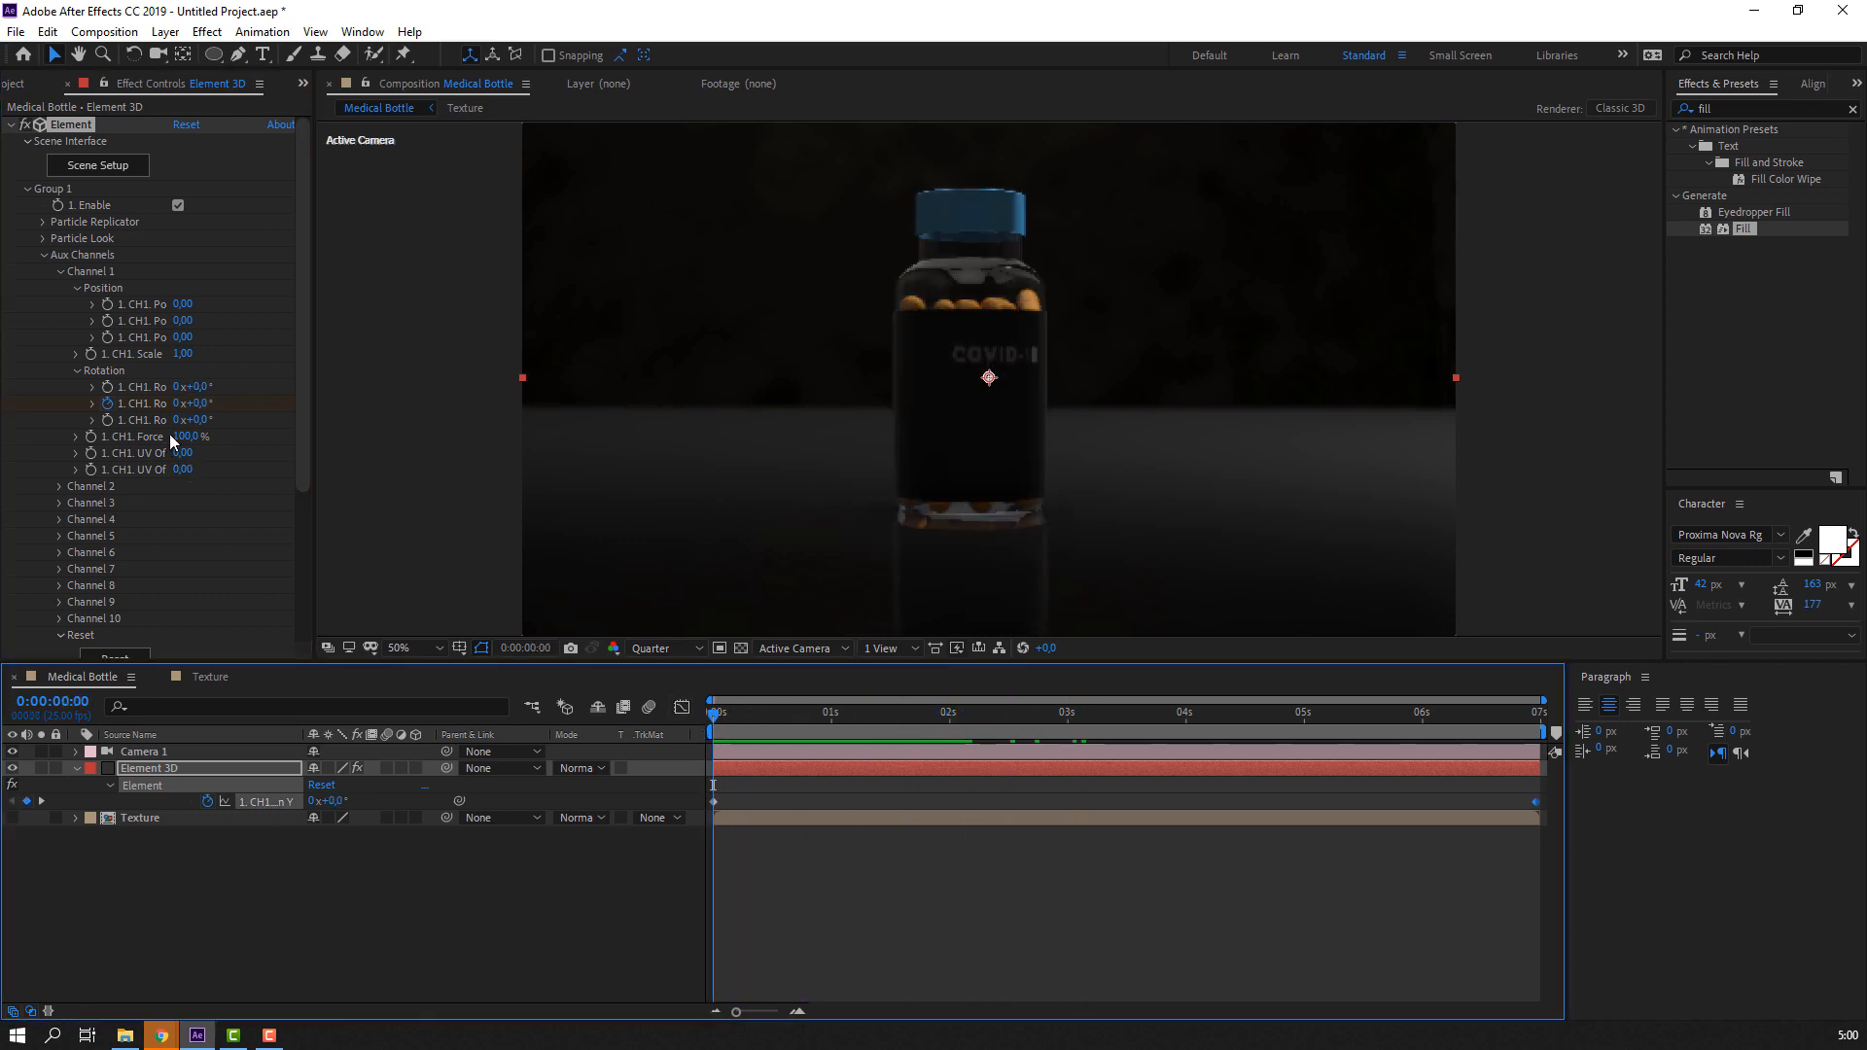
Enable keyframing of Channel 1's X and Z rotation at the composition's start, and try one full turn on both at 0:00:06:24
left_click(108, 388)
left_click(110, 421)
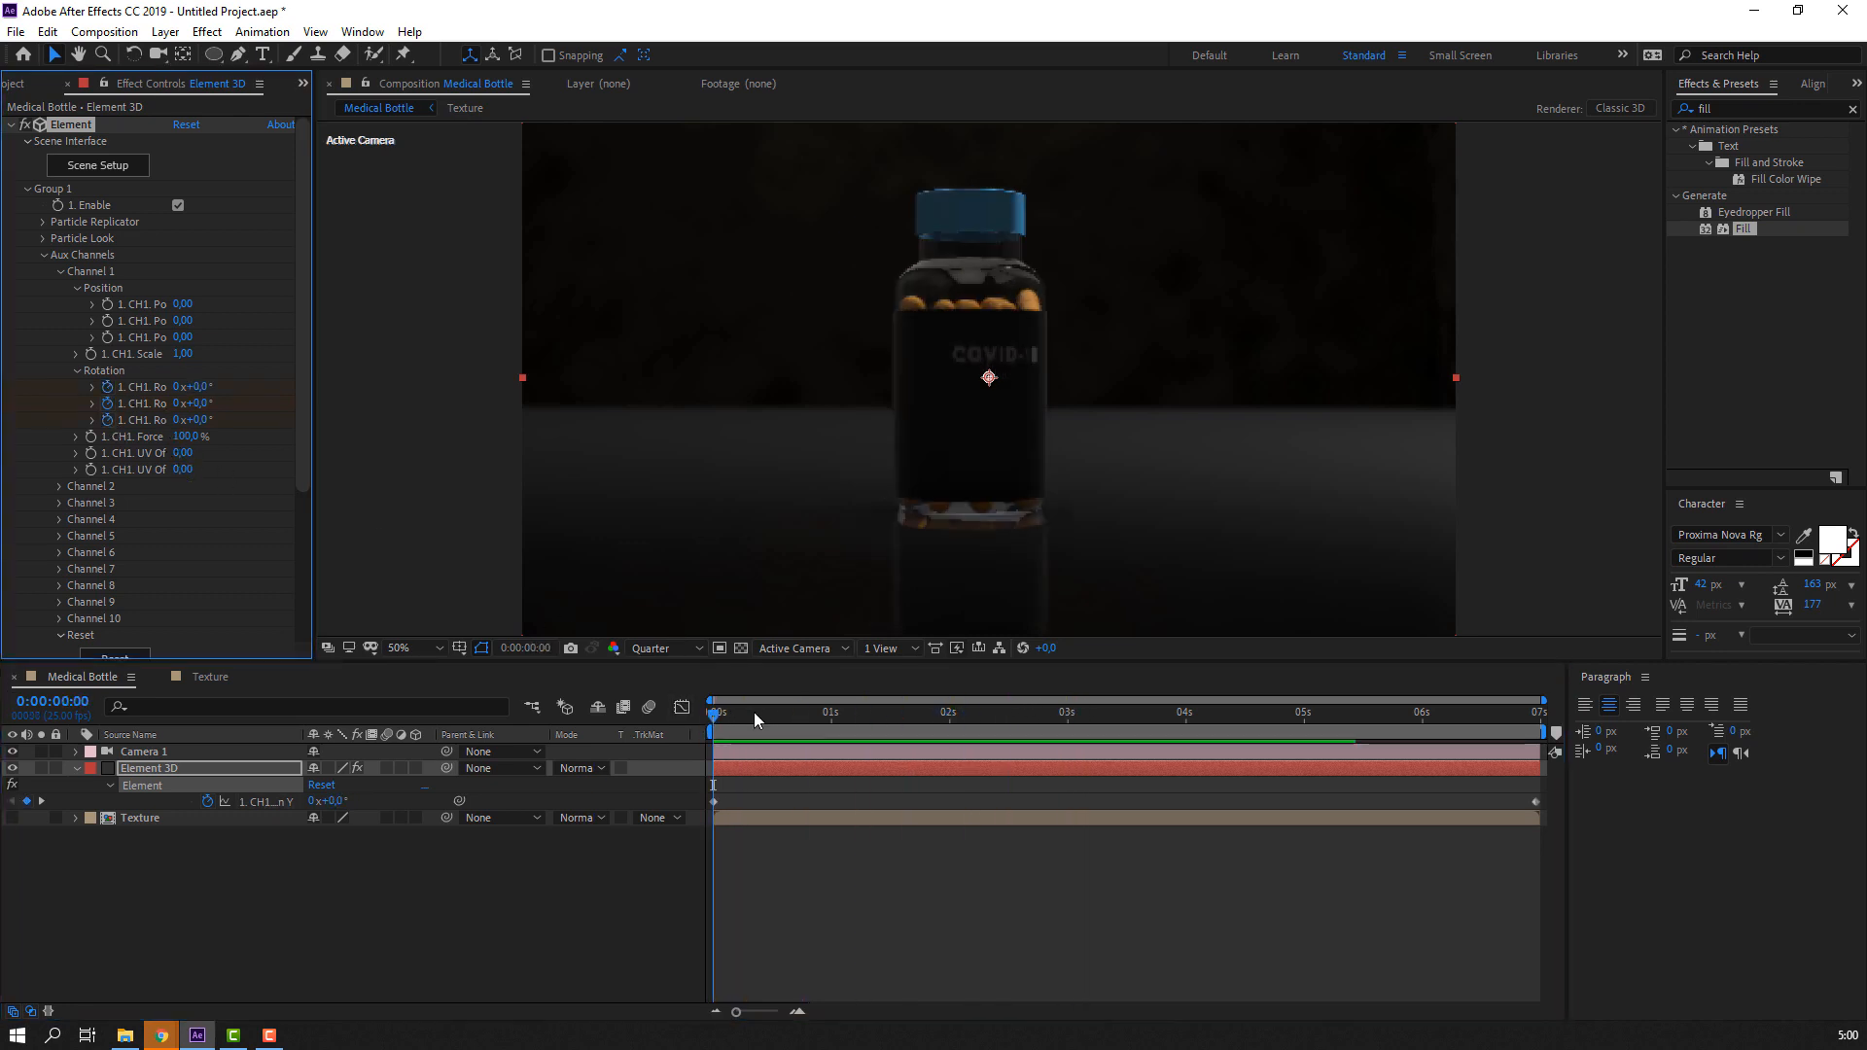
left_click_drag(755, 711, 1539, 712)
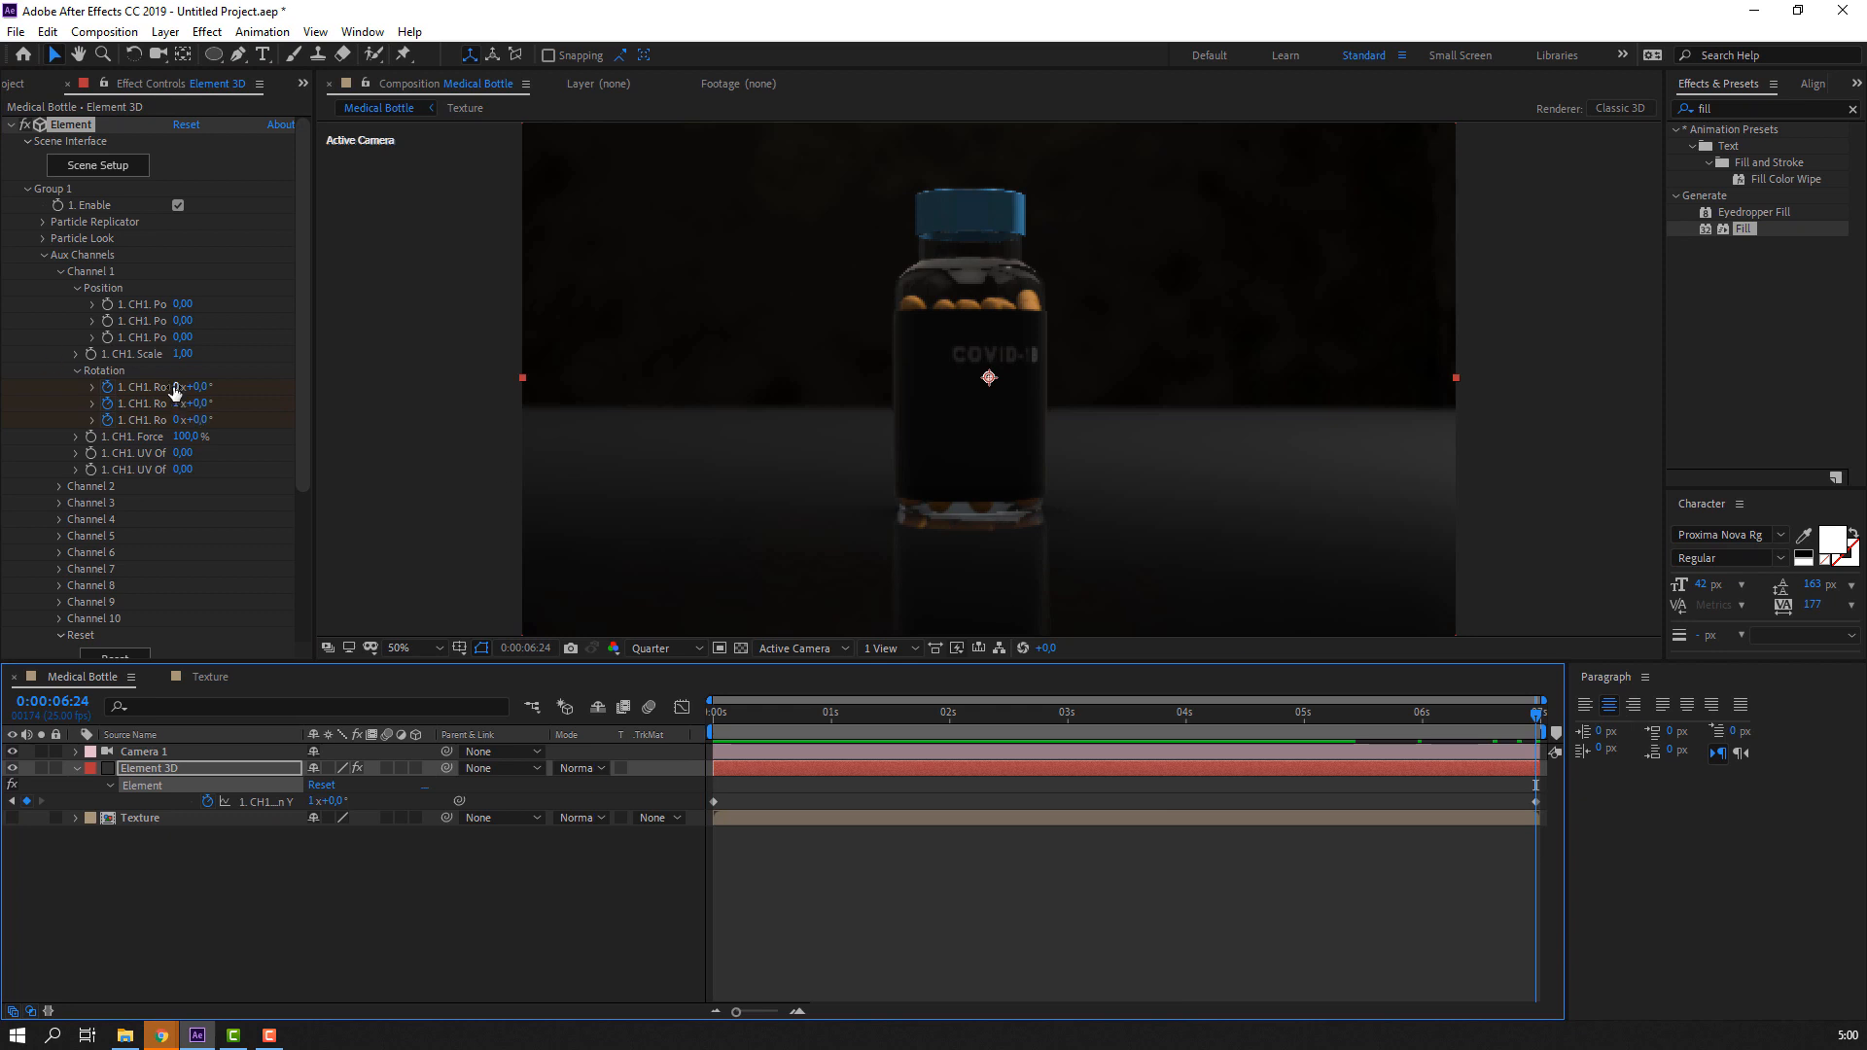
left_click(175, 388)
type("1")
key("Return")
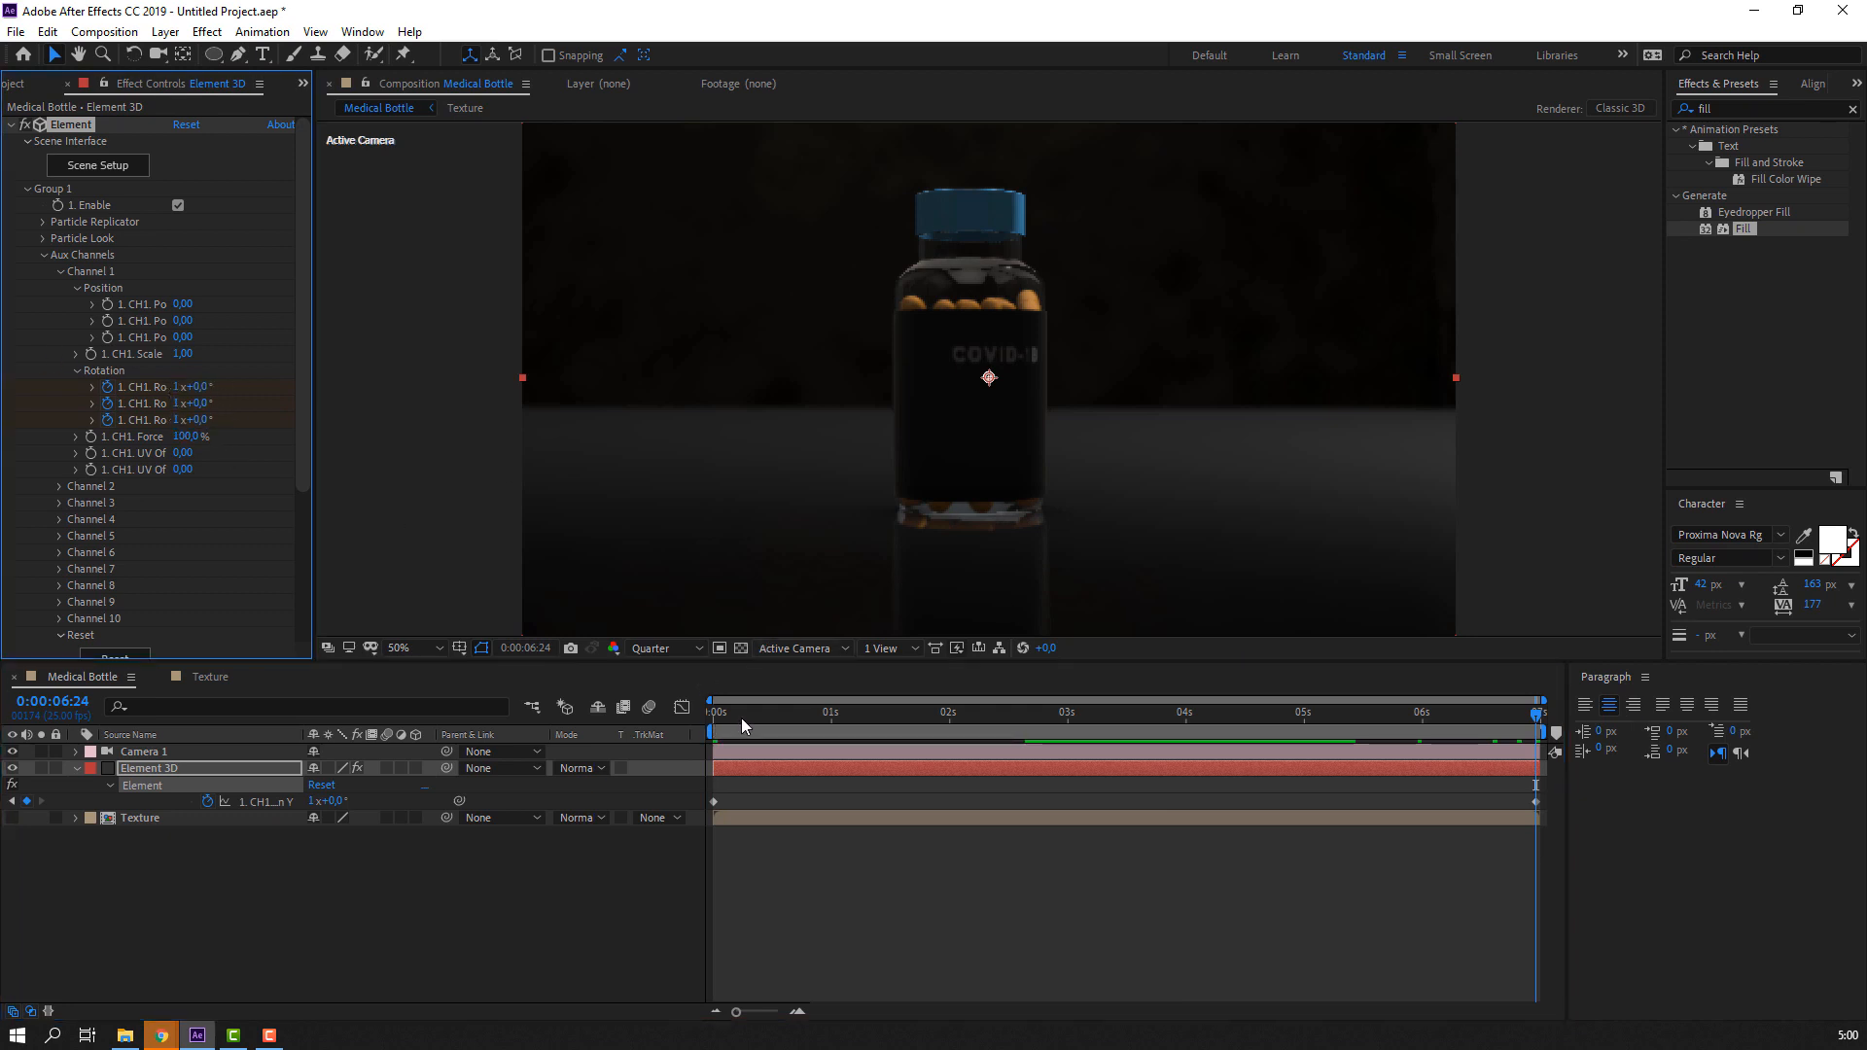
left_click_drag(742, 718, 863, 743)
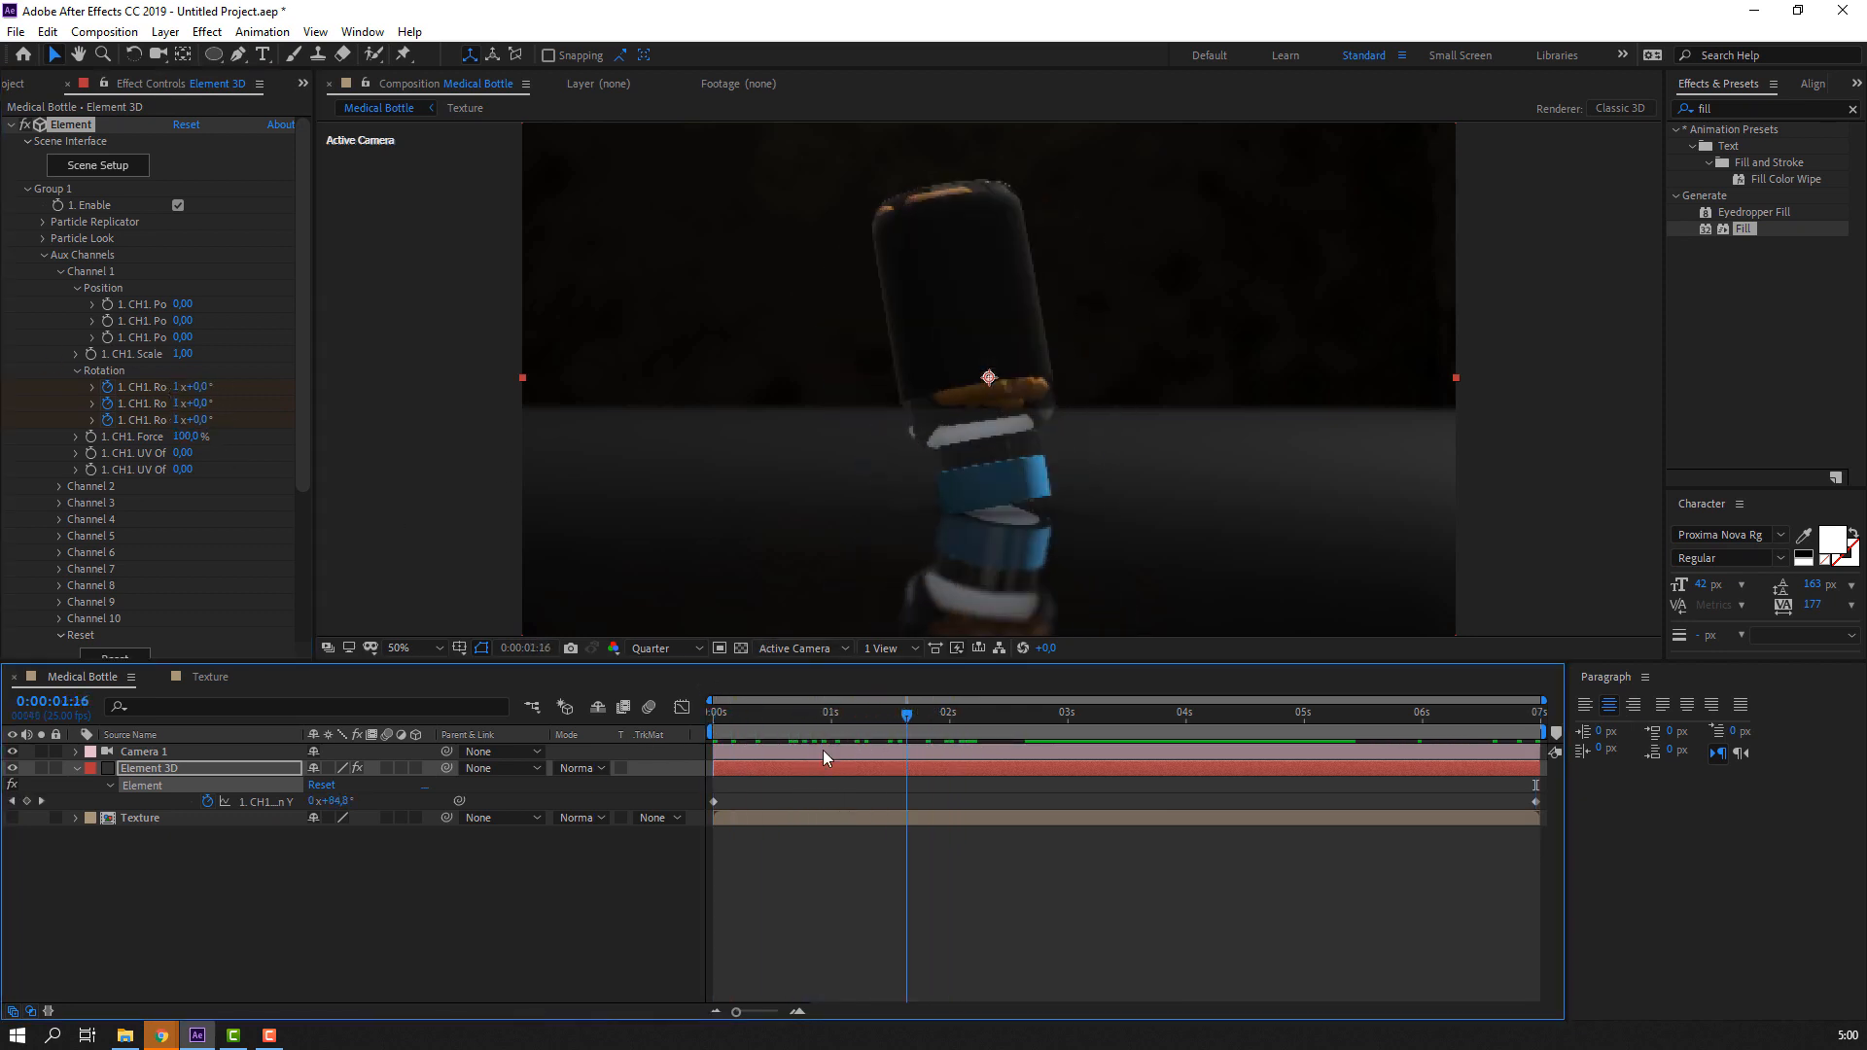
key("ctrl+z")
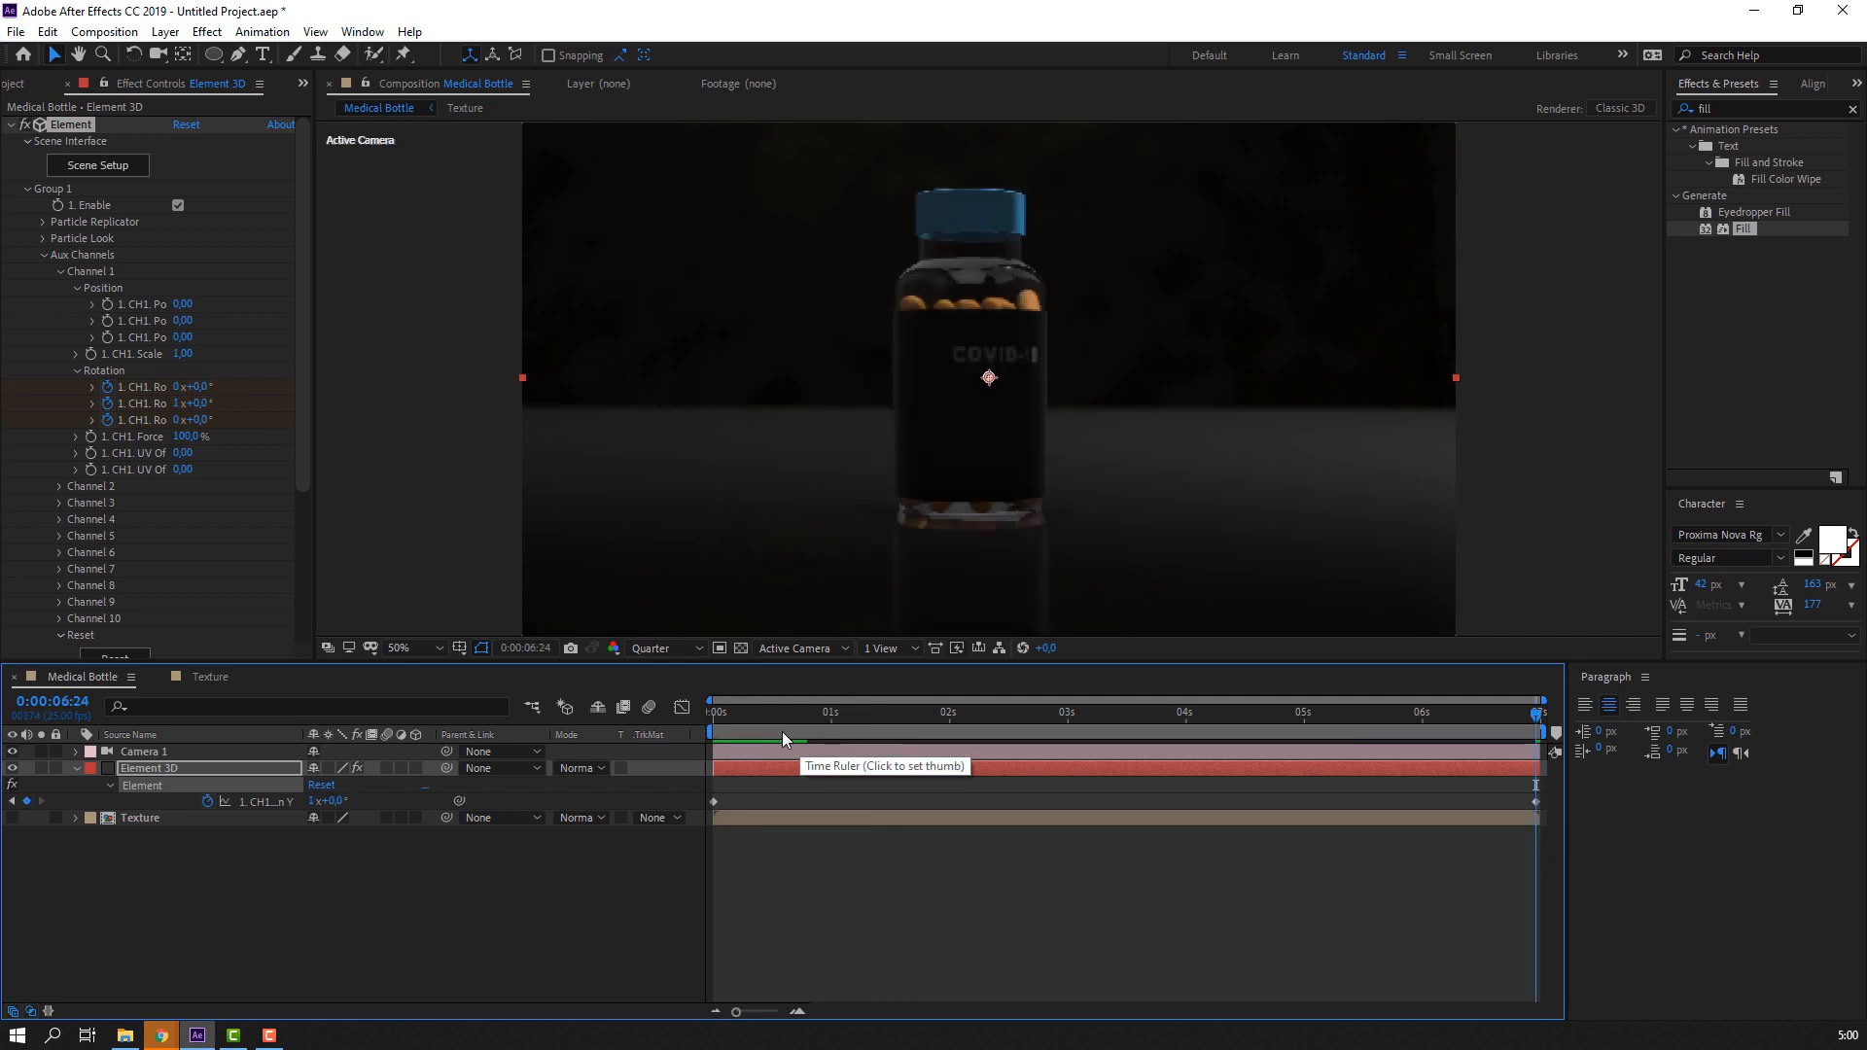
Try one full turn on Channel 1's X rotation alone at 0:00:06:24, and scrub back to check the motion
key("Home")
key("End")
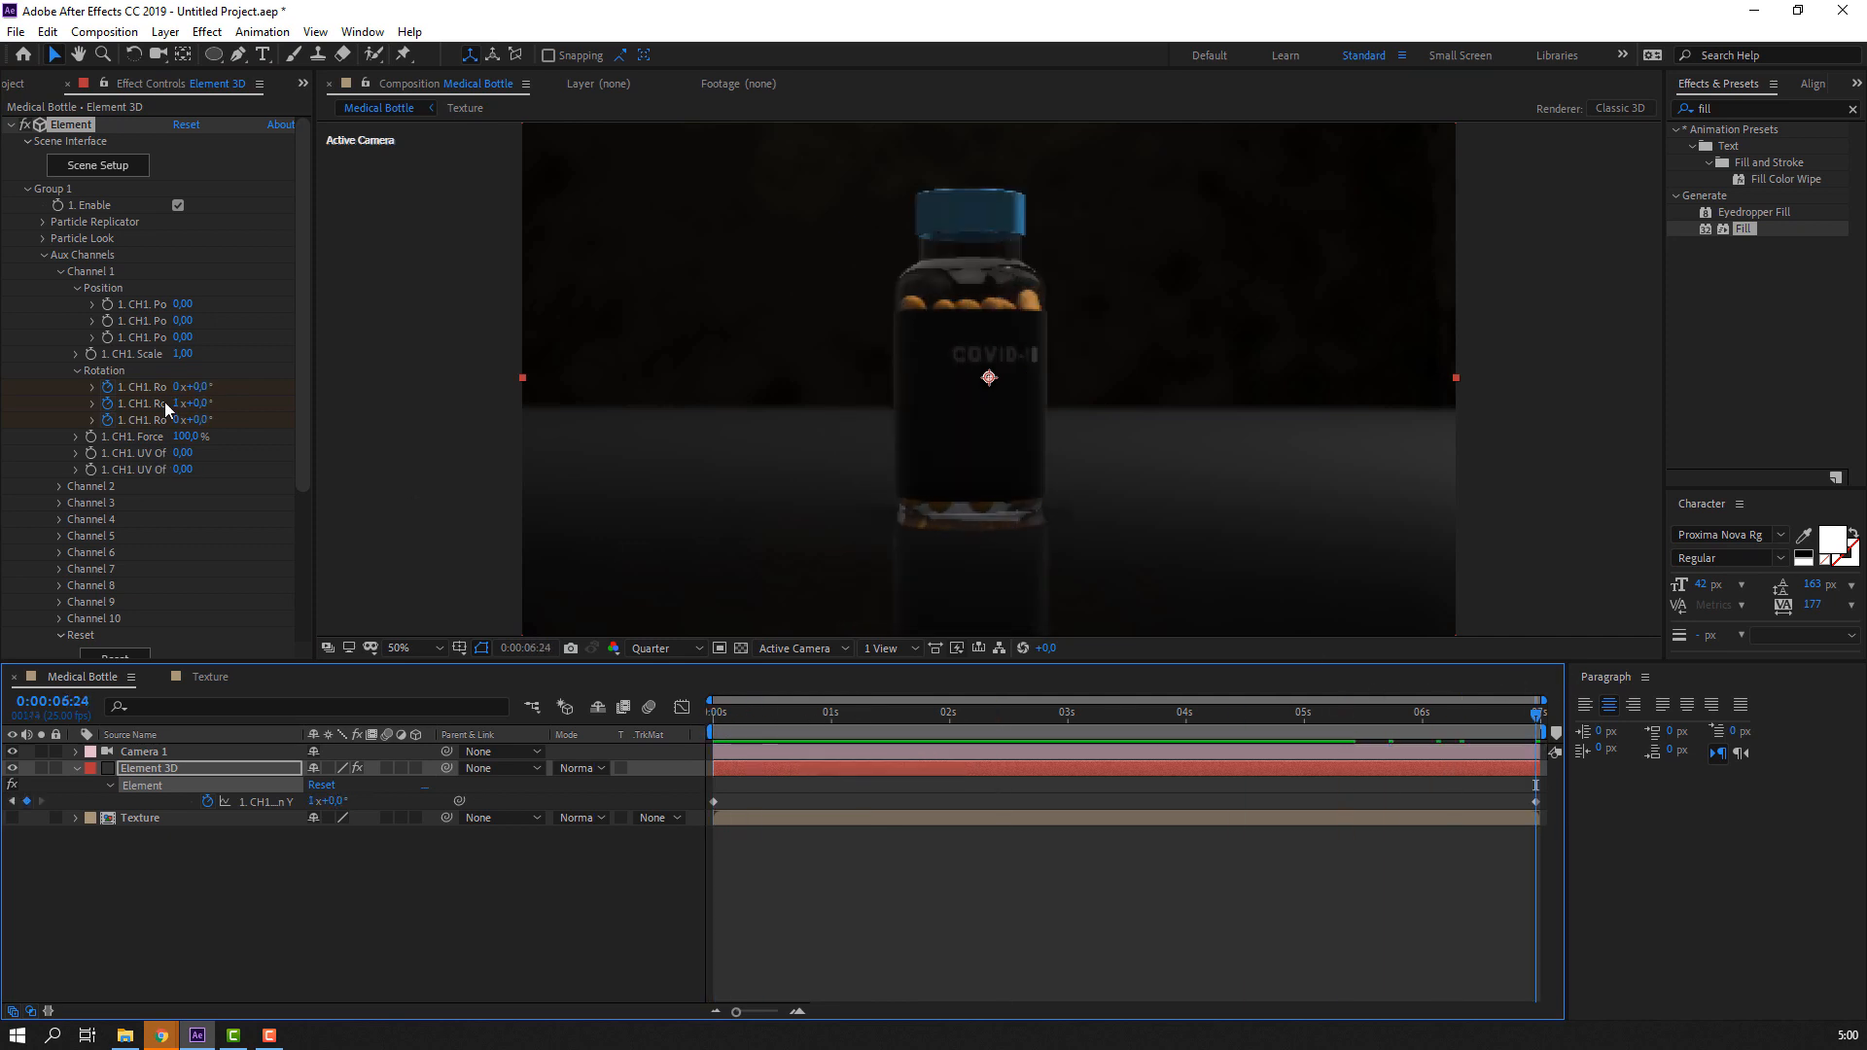
left_click(176, 387)
type("1")
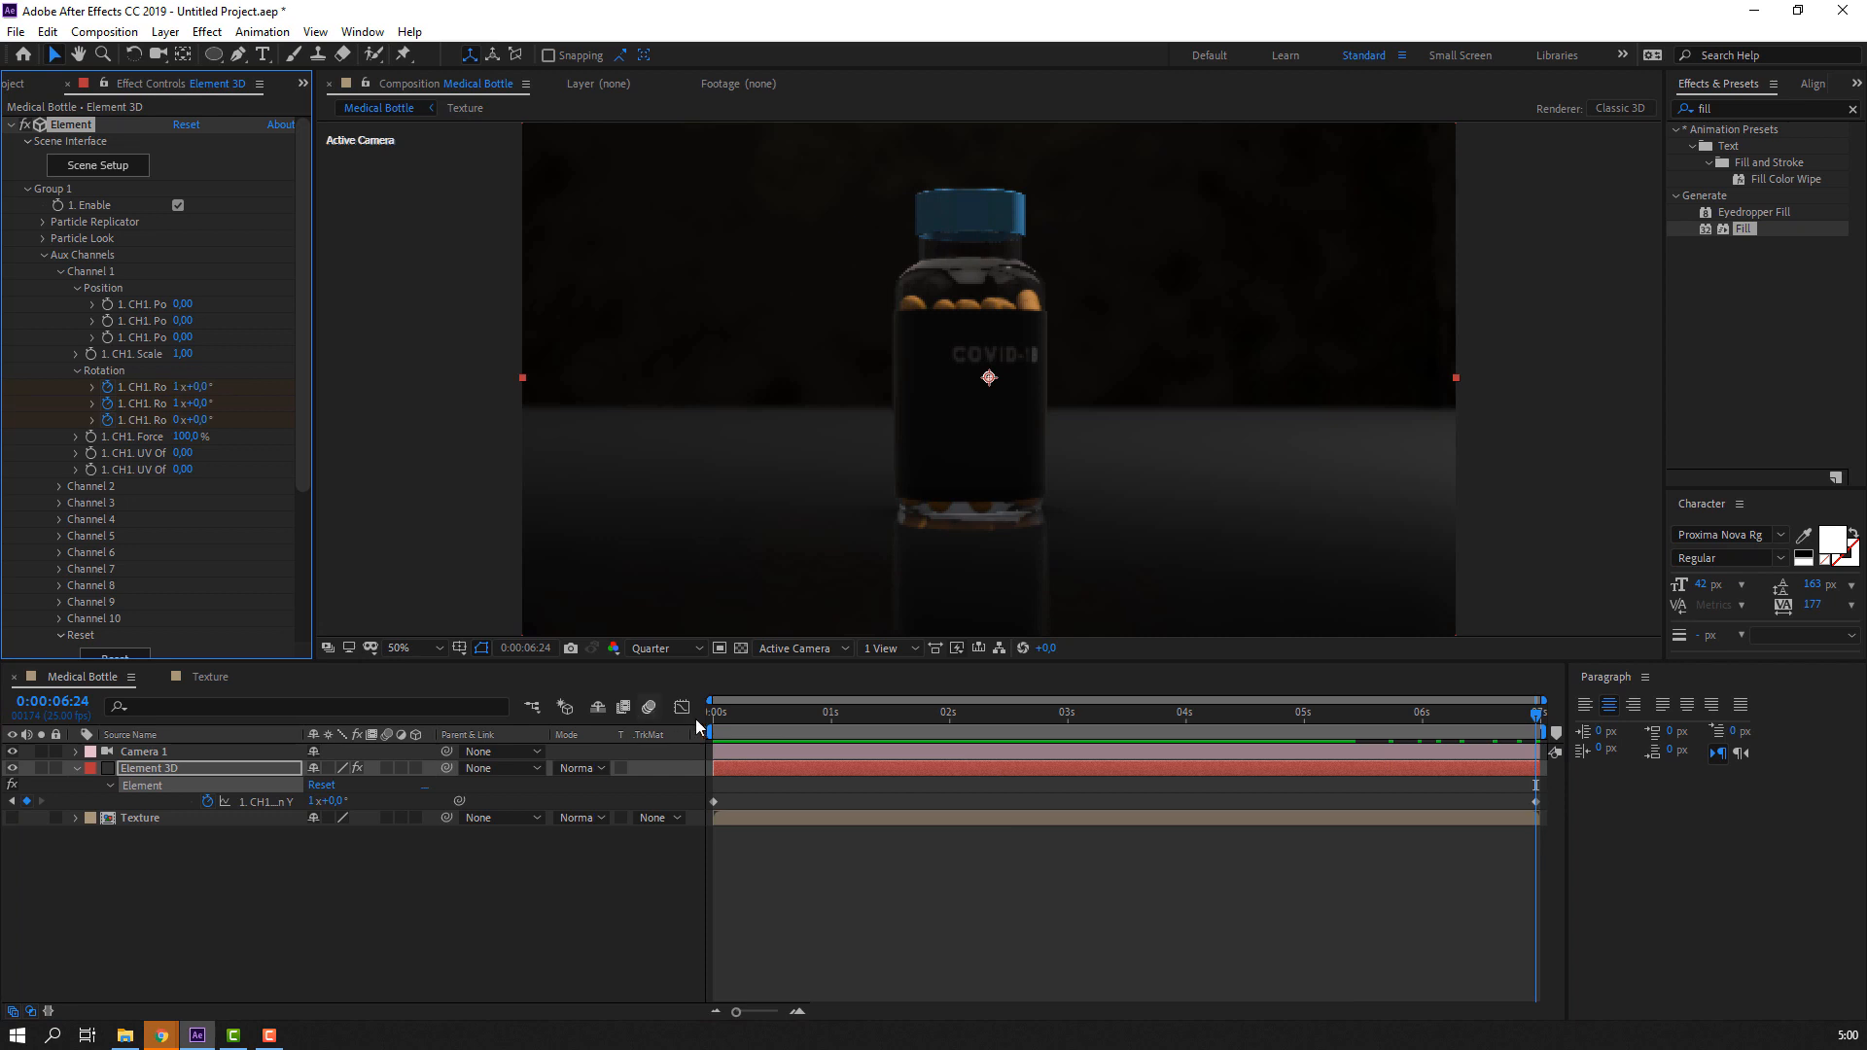
left_click_drag(719, 713, 574, 710)
key("ctrl+z")
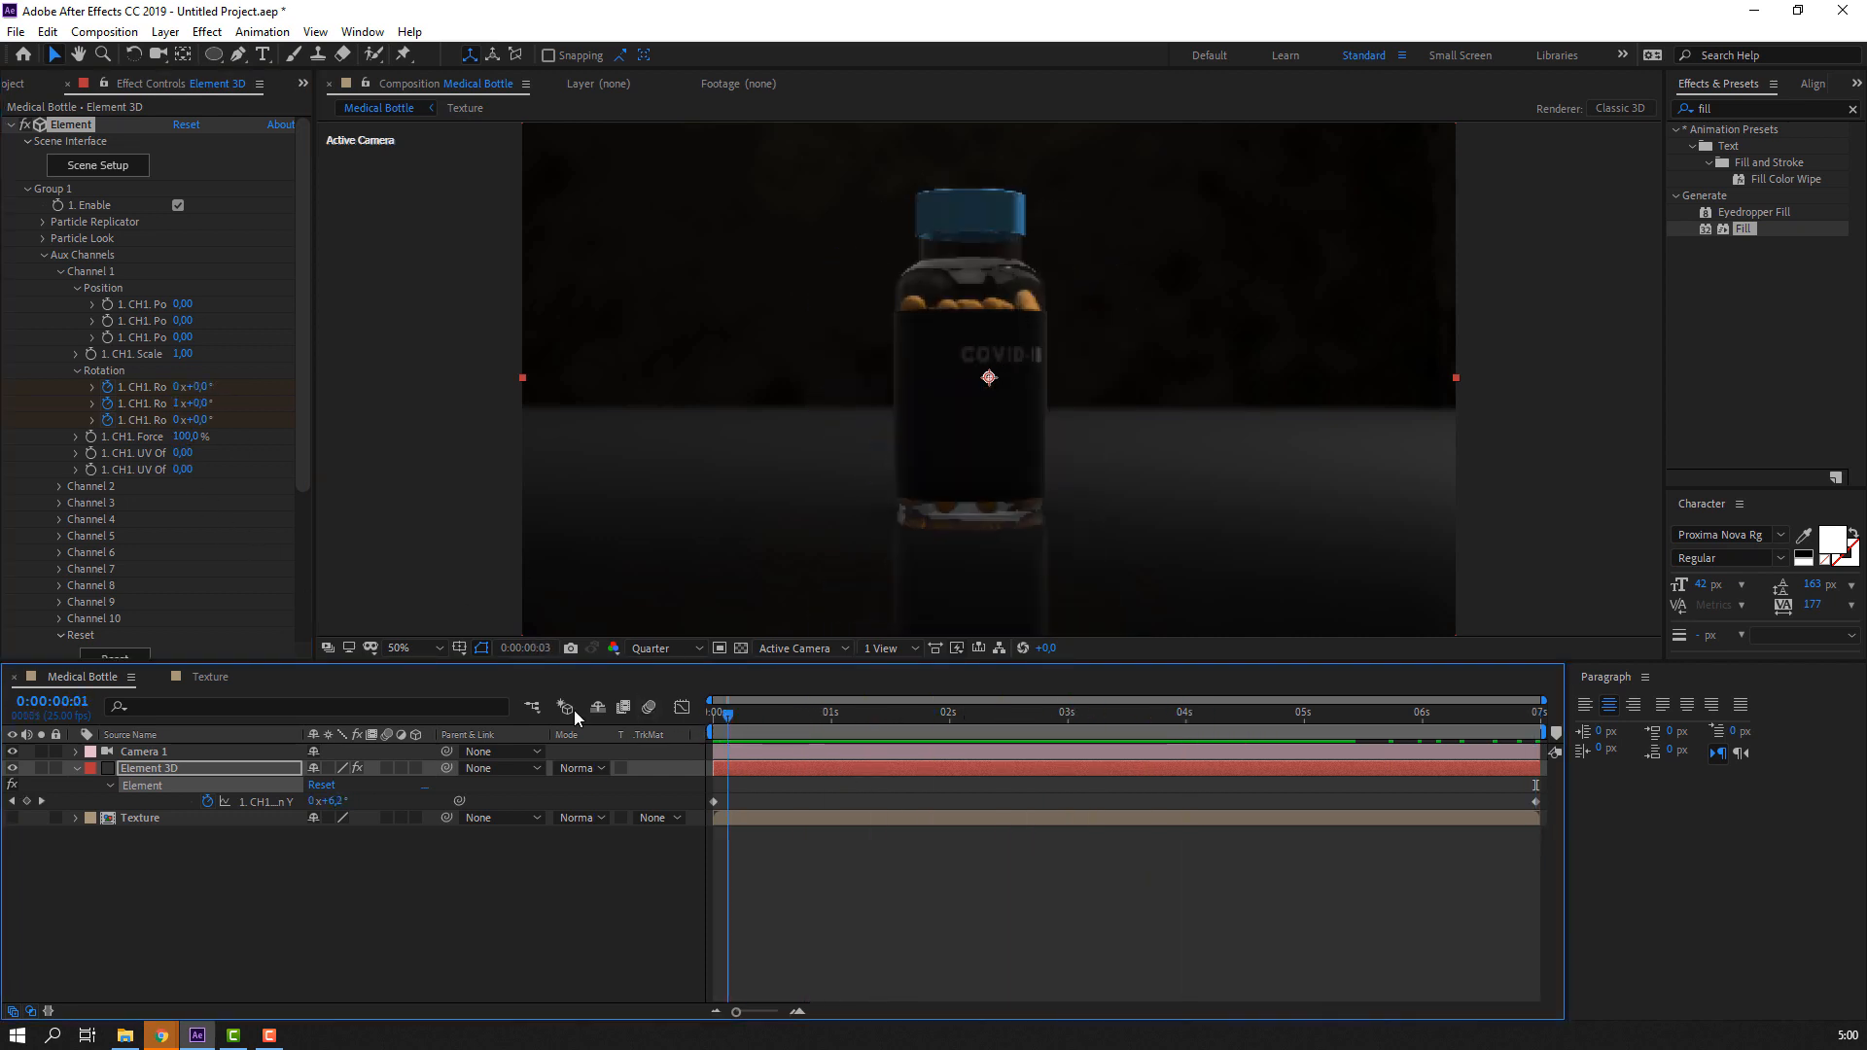
Try one full turn on Channel 1's Z rotation at 0:00:06:24, and scrub back to the start to check the motion
key("End")
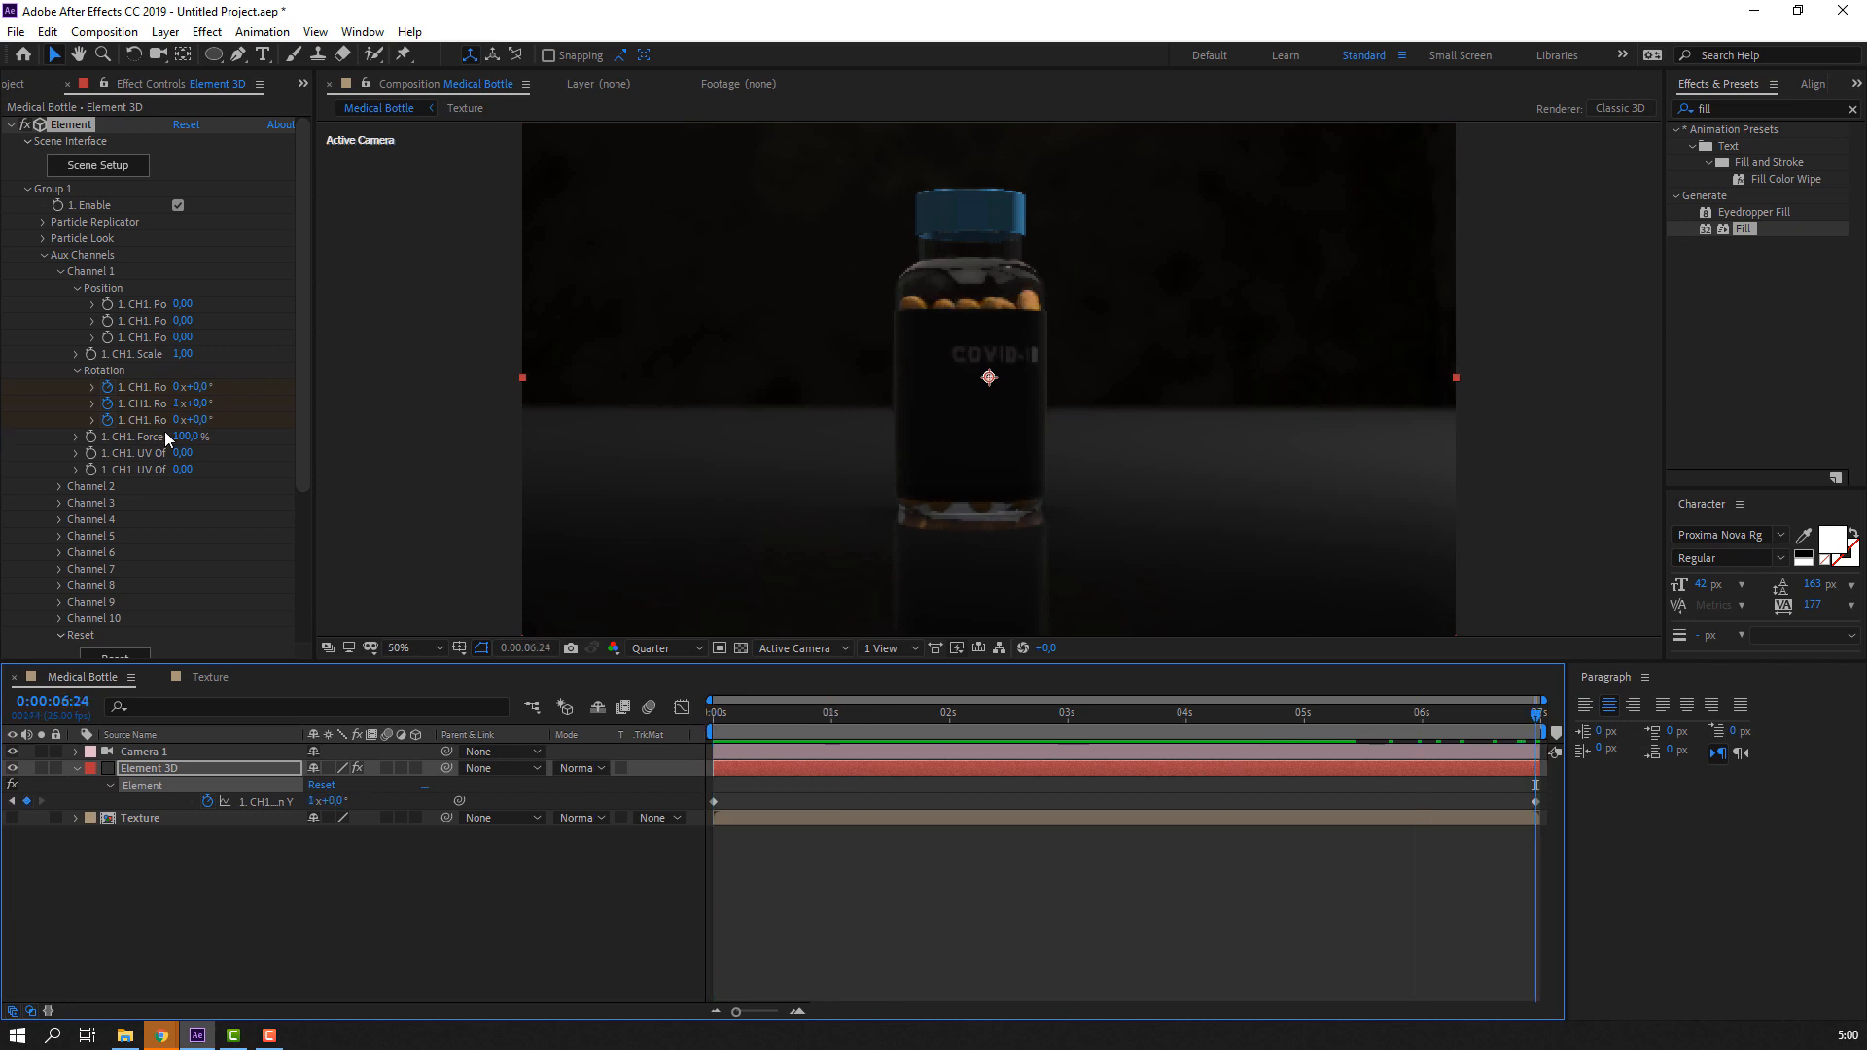
left_click(178, 420)
type("1")
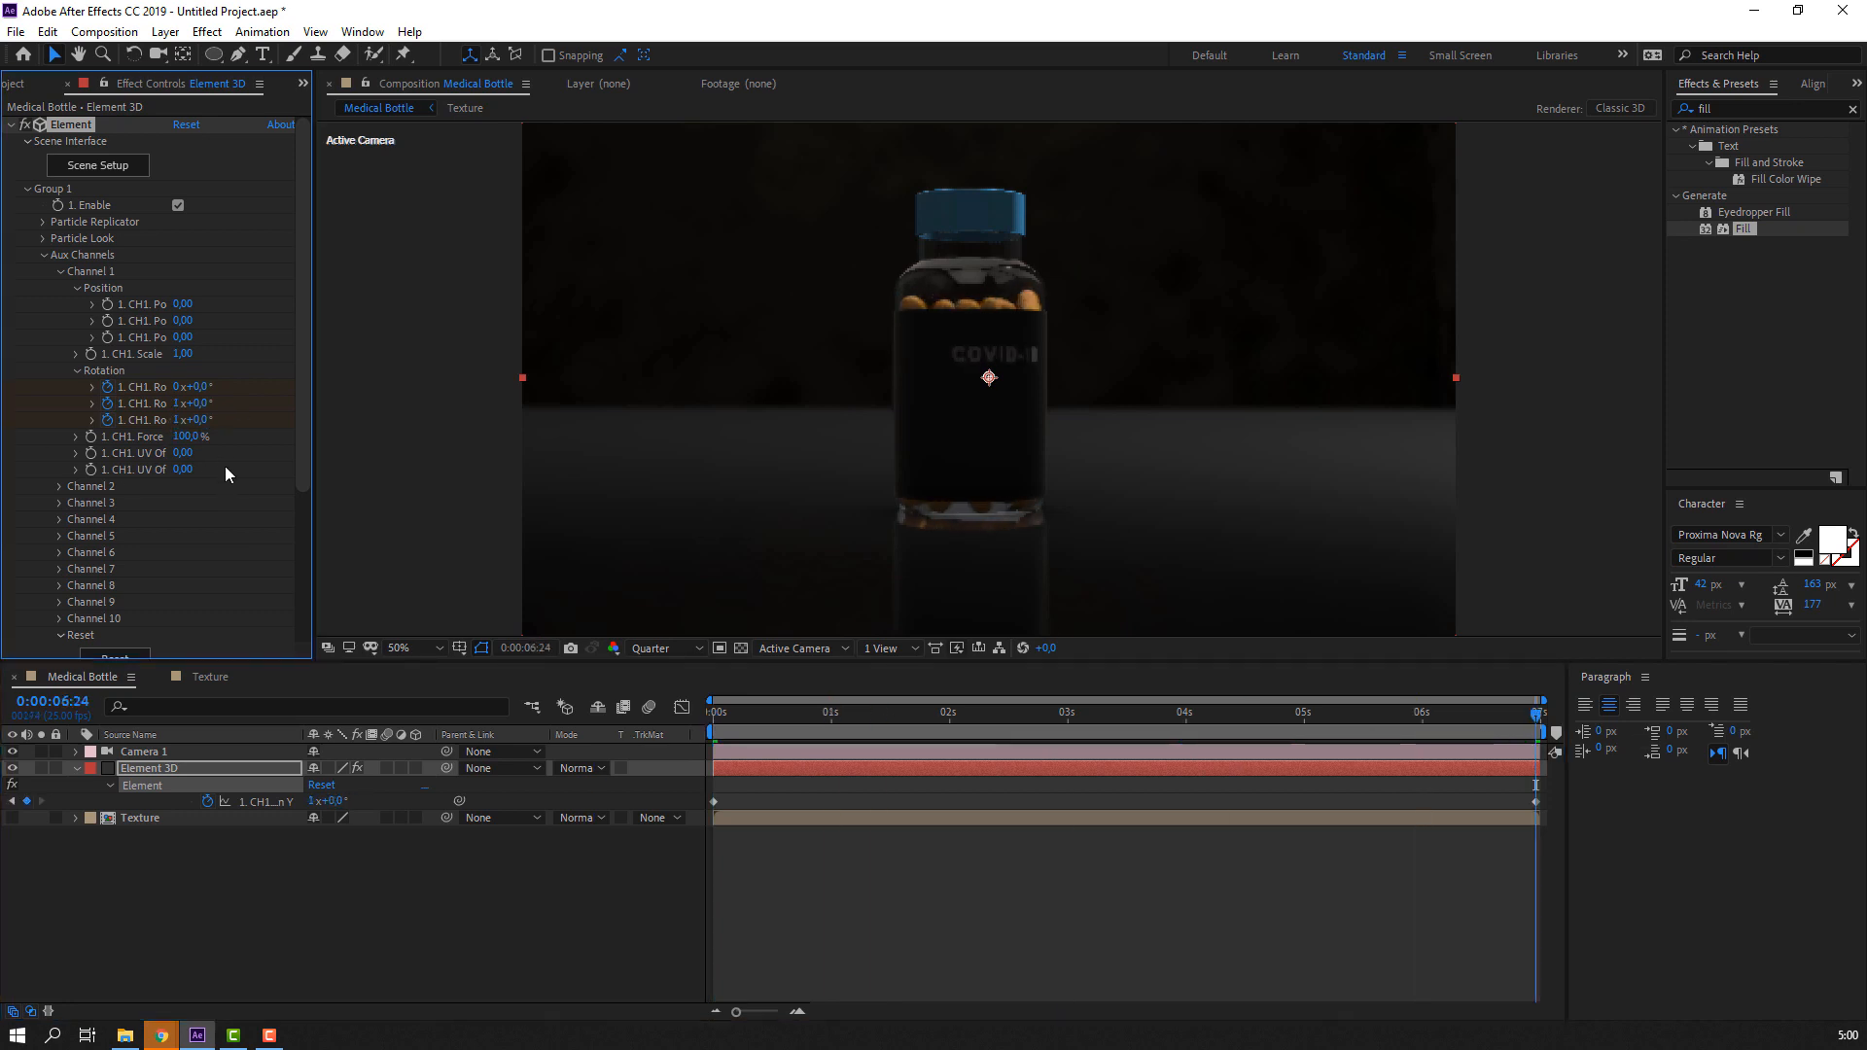
left_click_drag(739, 706, 648, 745)
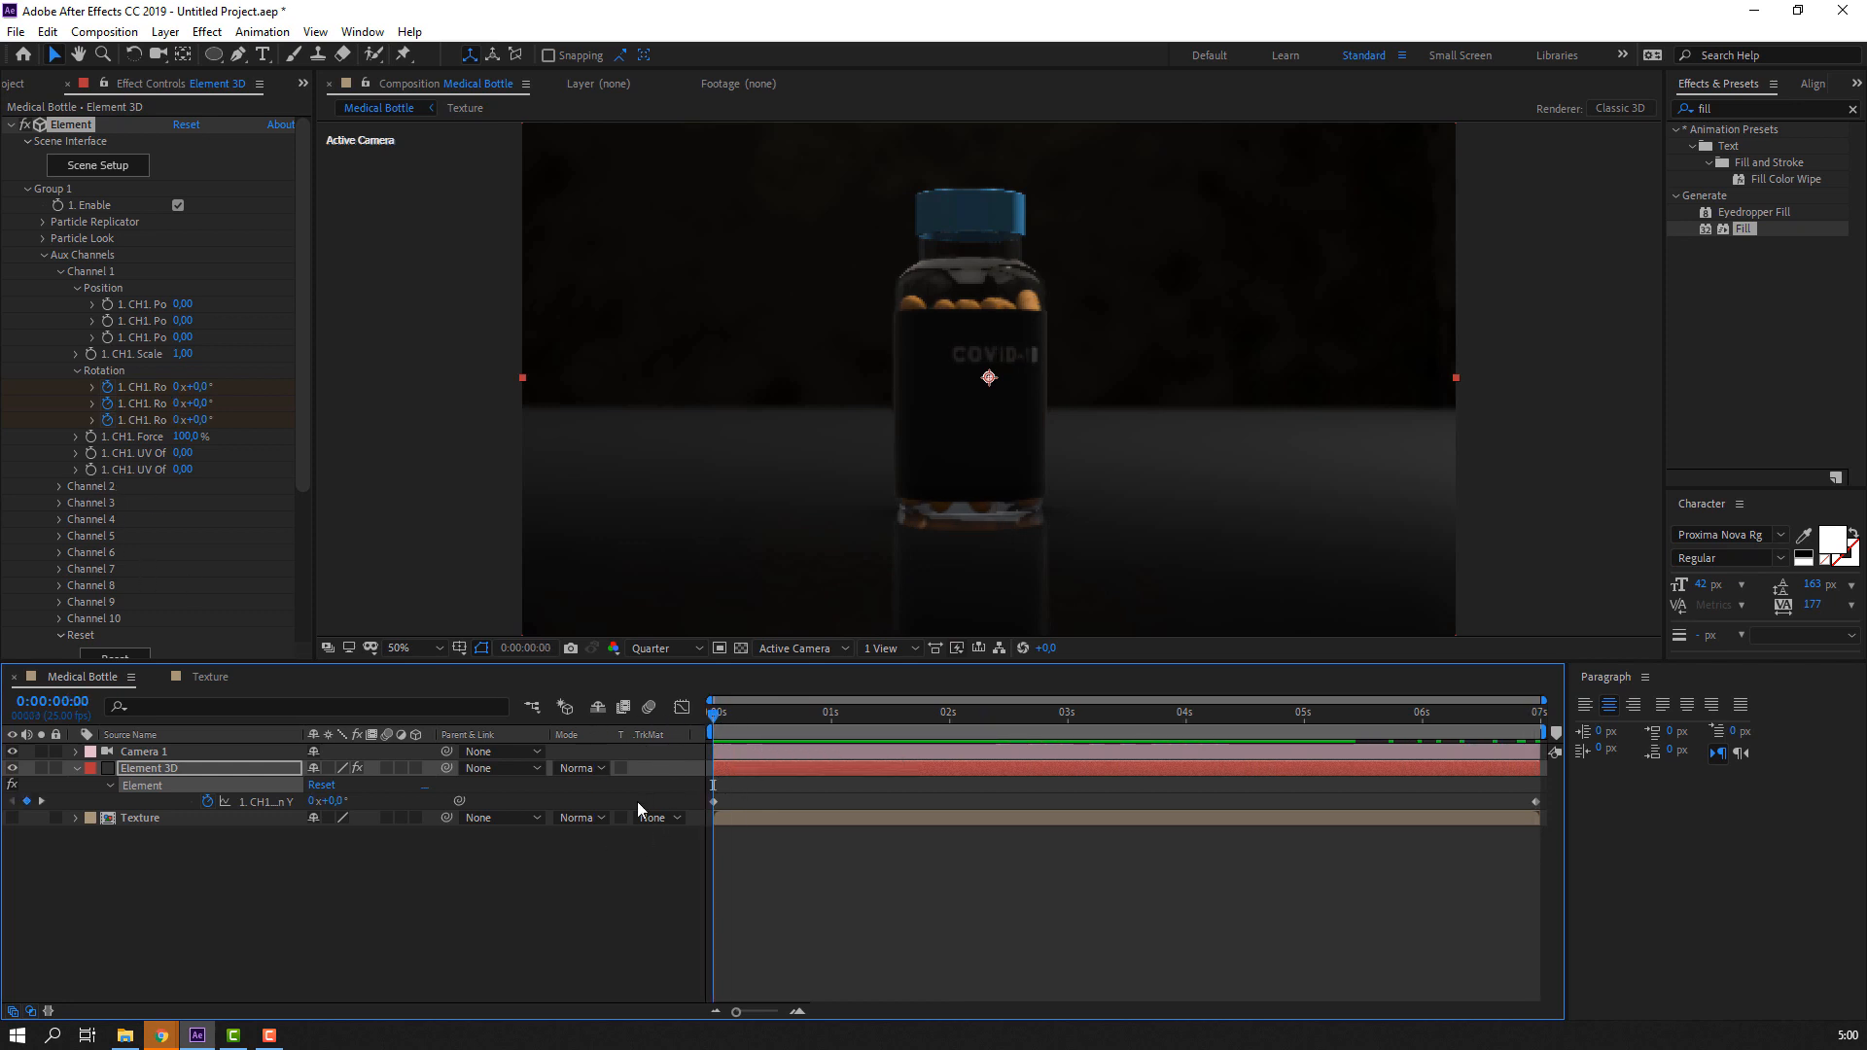
Deselect the layer and preview the bottle's Y-axis spin from the composition's start
left_click(785, 889)
key("space")
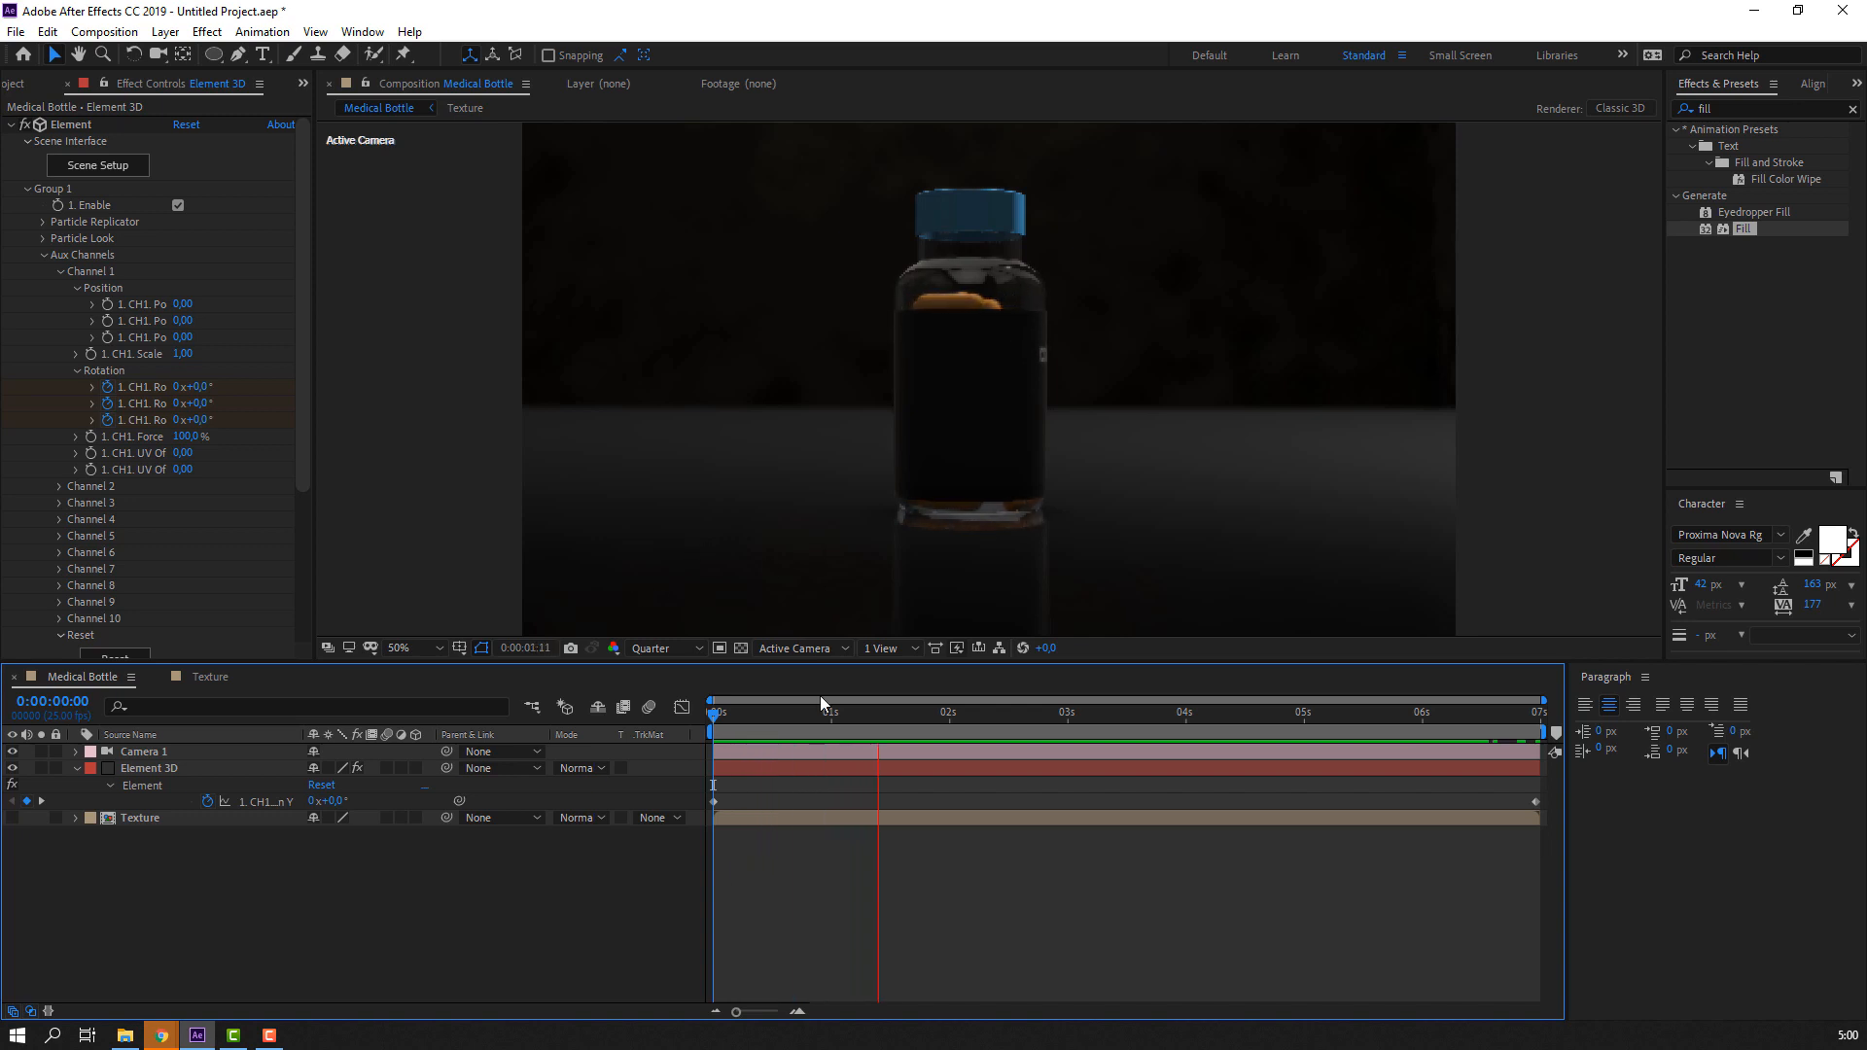